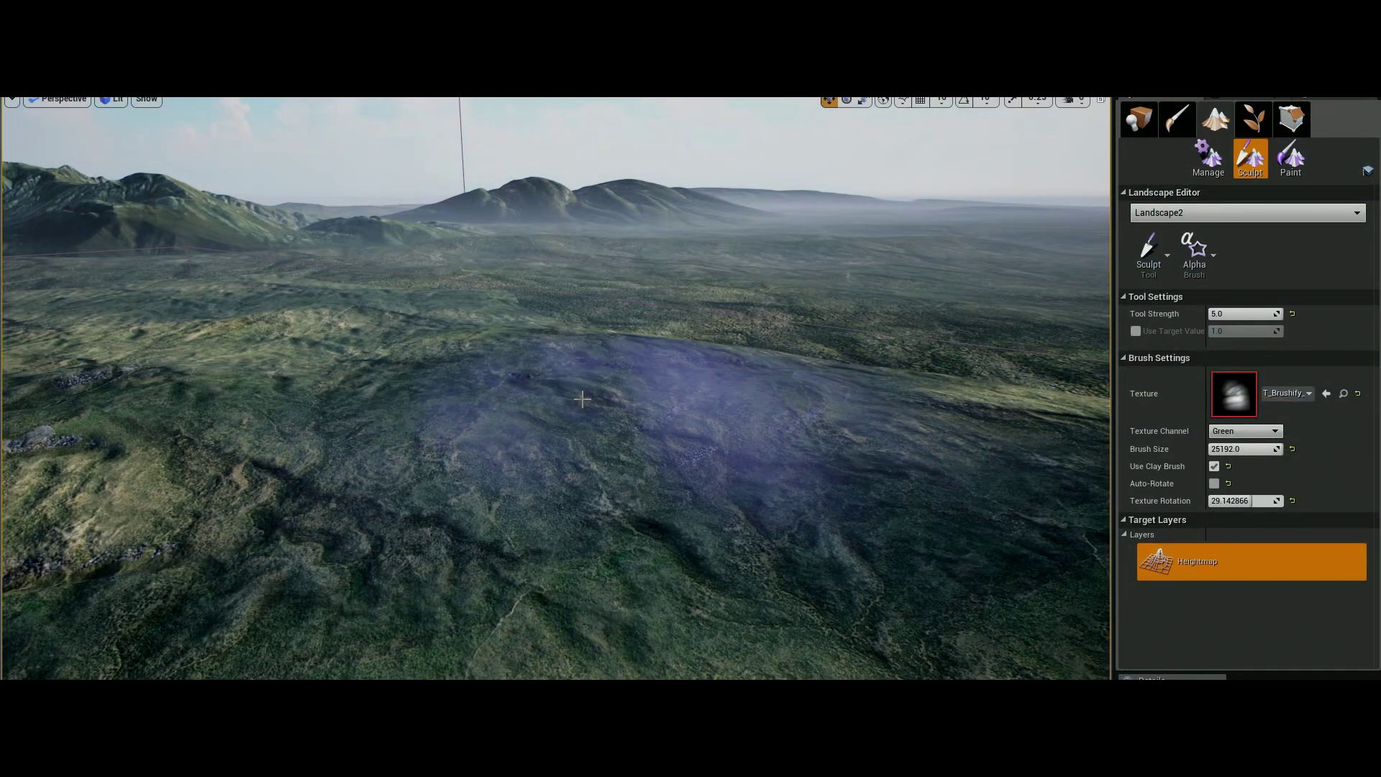
Position the moor rock meshes on the grassy hillside in the foreground and on the slope behind it
right_click_drag(583, 399, 688, 399)
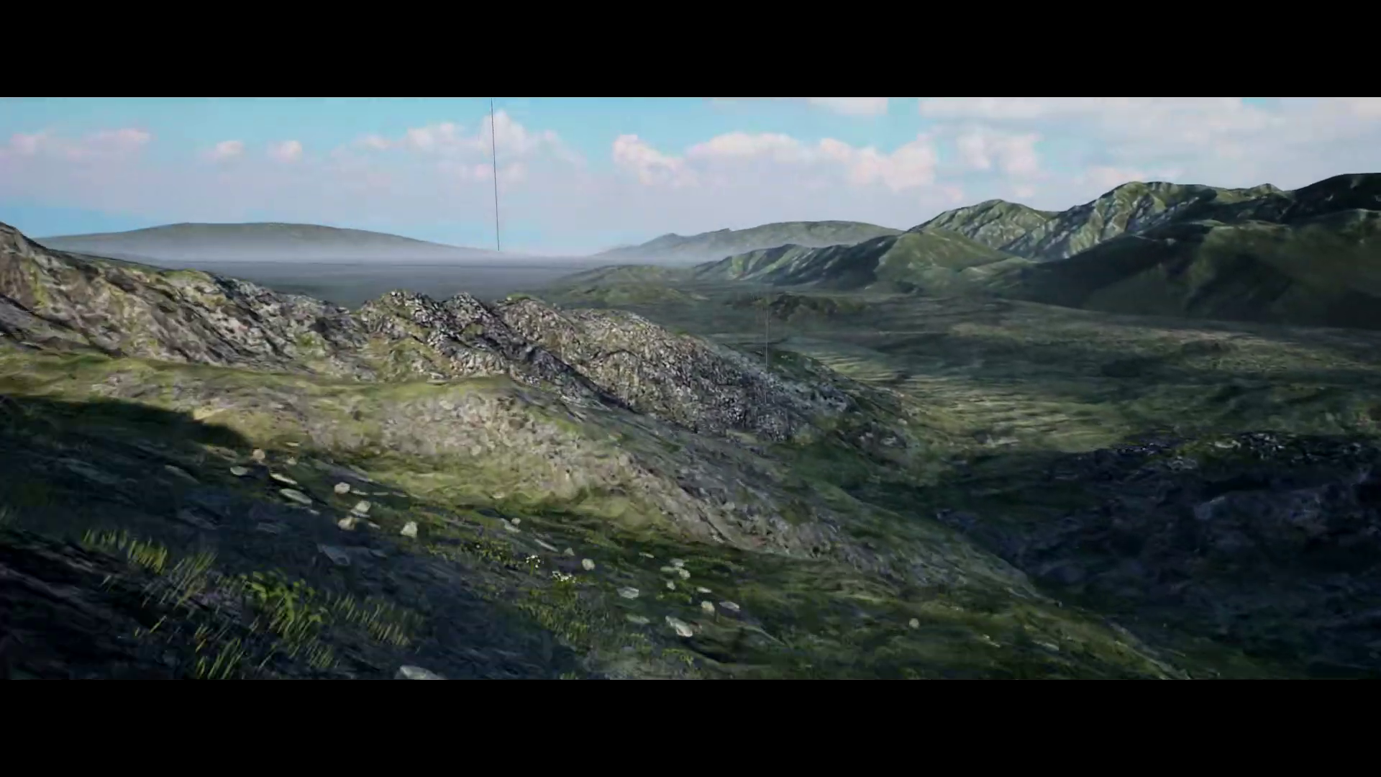
left_click_drag(839, 609, 791, 574)
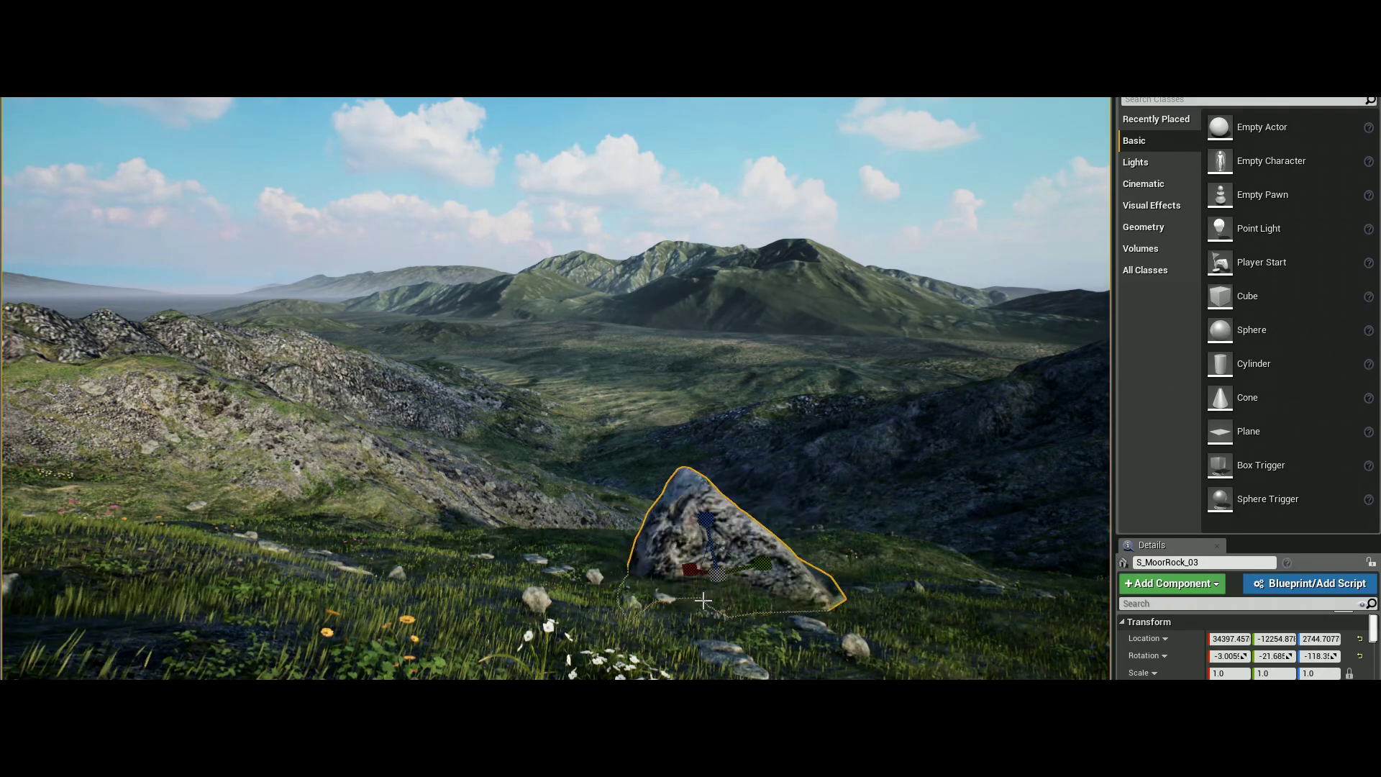
left_click_drag(752, 564, 747, 564)
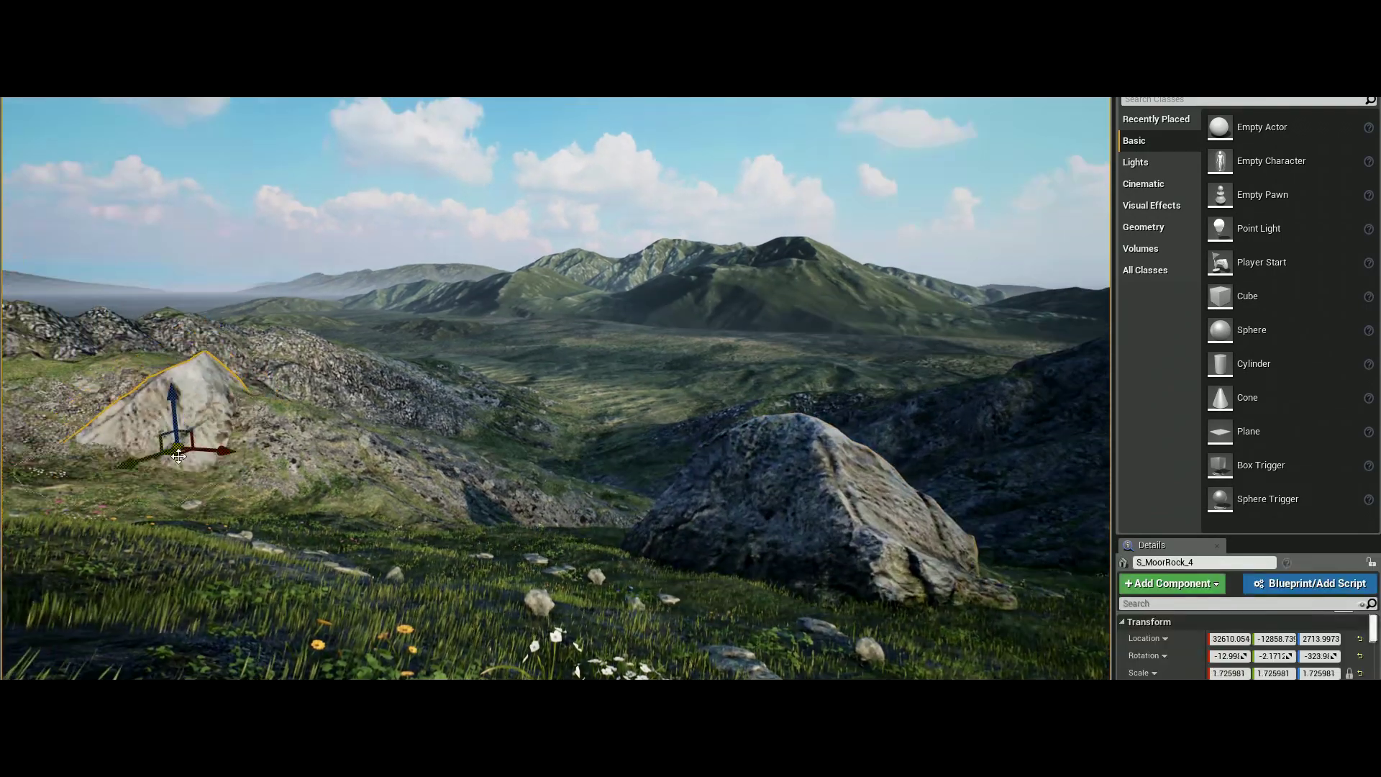
left_click_drag(190, 434, 287, 439)
left_click_drag(331, 330, 287, 326)
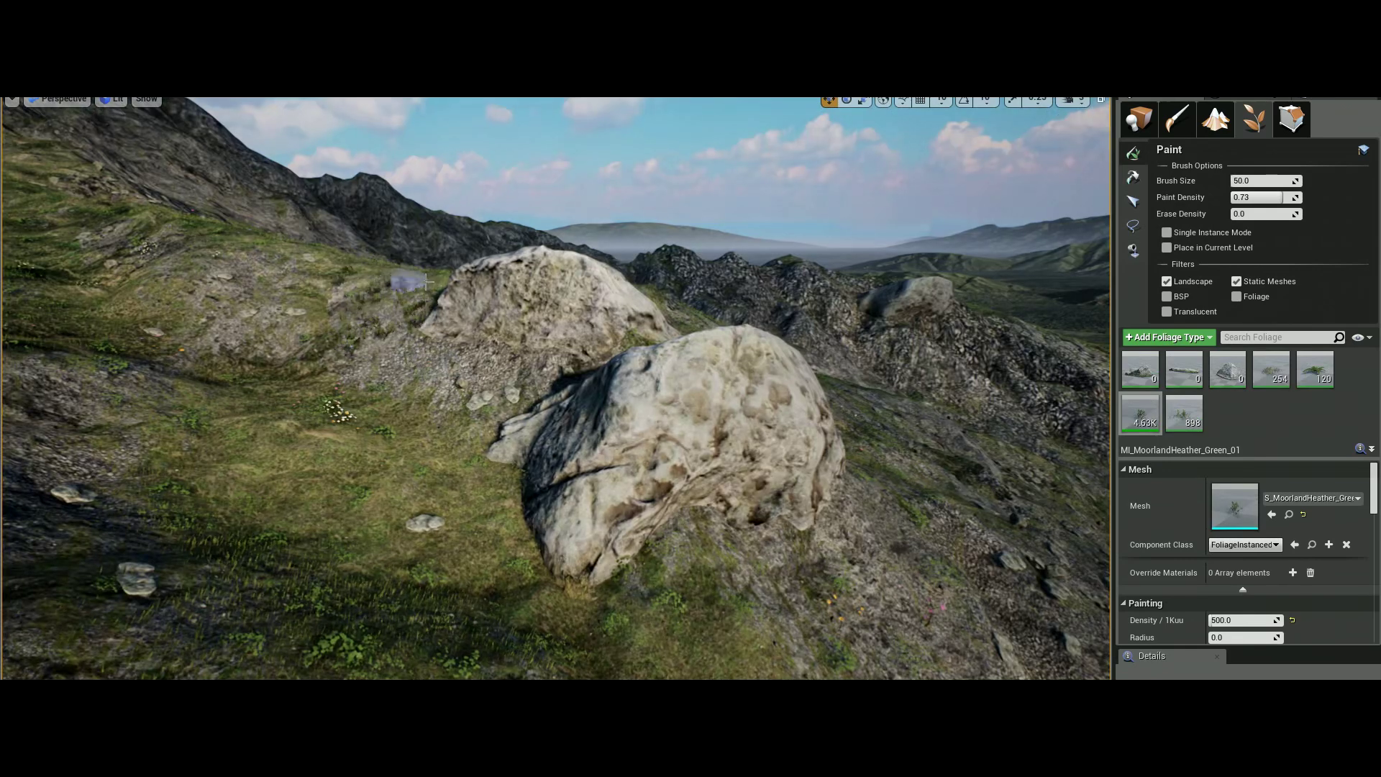
Paint green heather and fern foliage on the ground around the large boulders
mouse_move(429, 281)
left_mouse_down()
mouse_move(404, 361)
mouse_move(477, 426)
mouse_move(386, 538)
mouse_move(694, 587)
left_mouse_up()
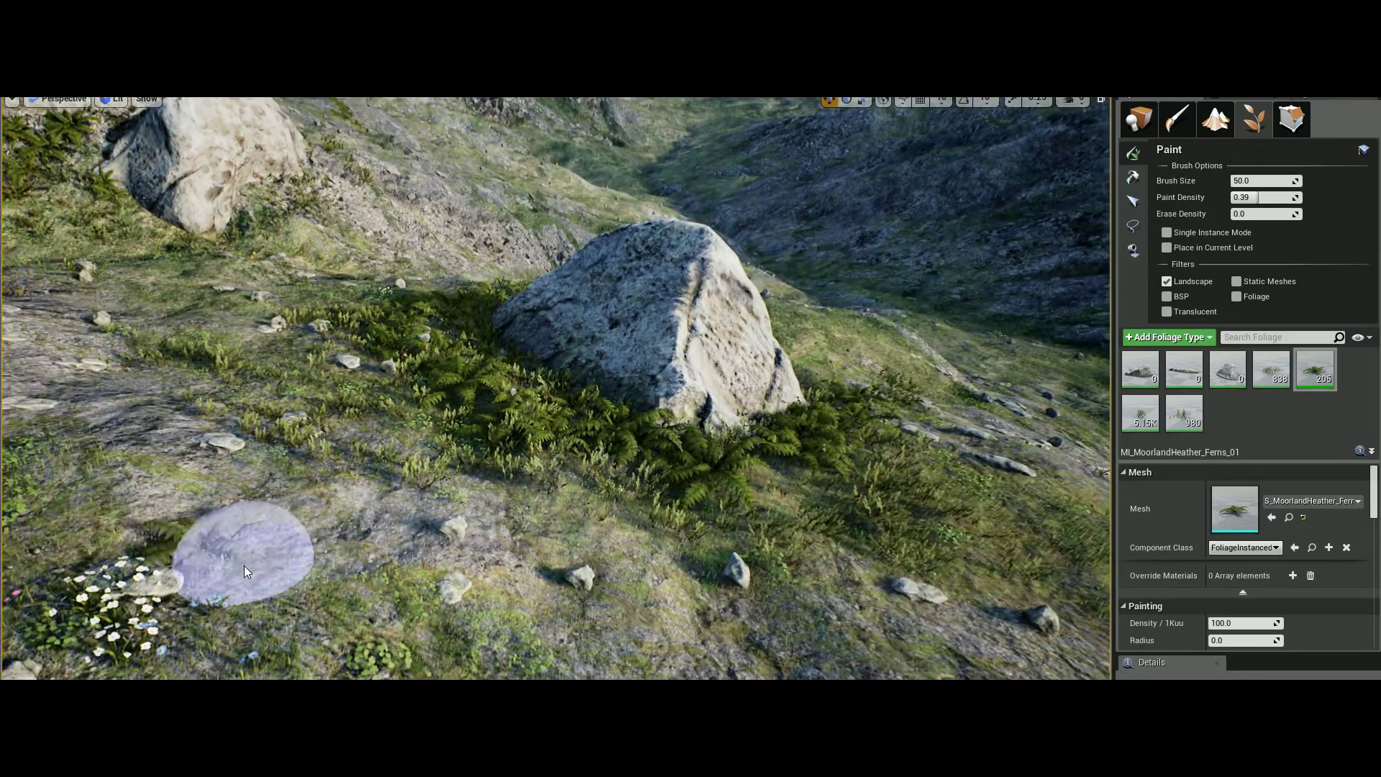
left_click_drag(241, 555, 262, 617)
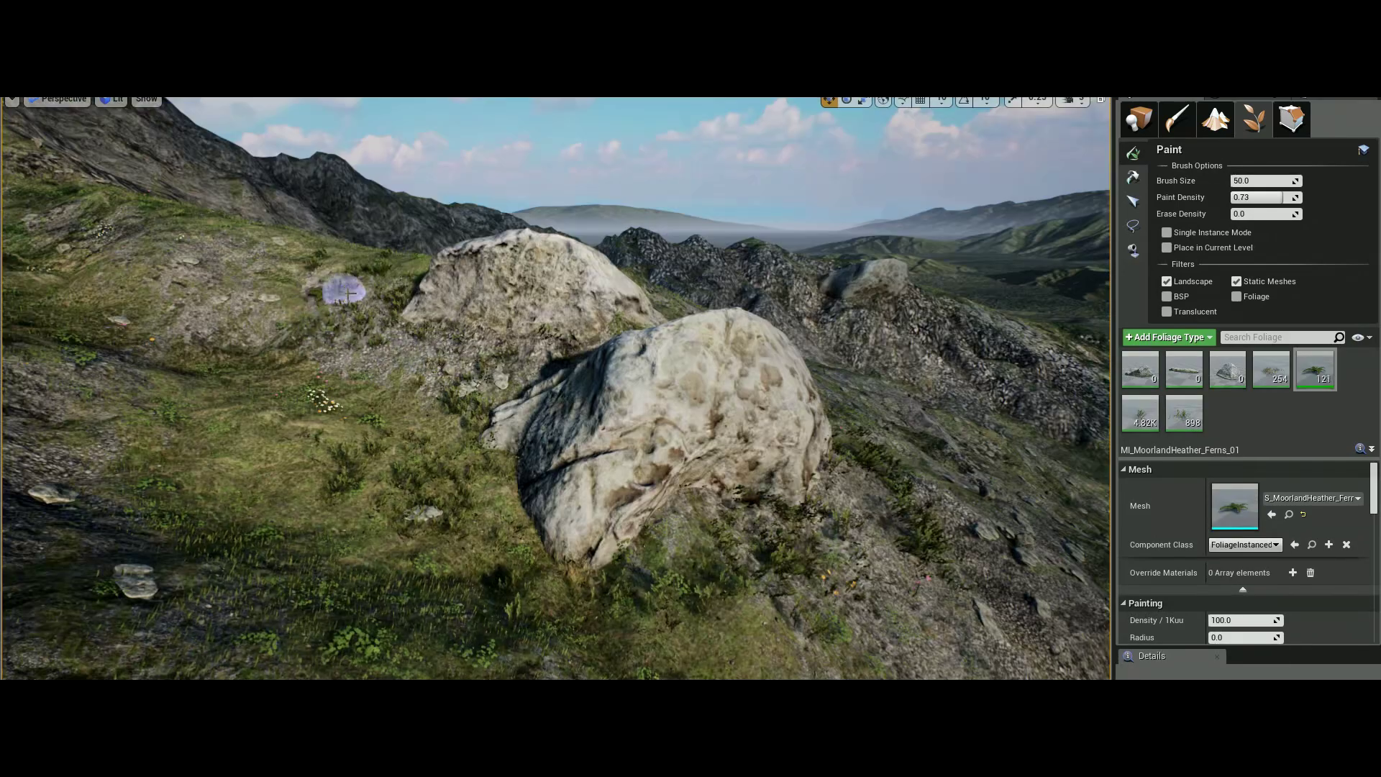
left_click_drag(348, 293, 448, 330)
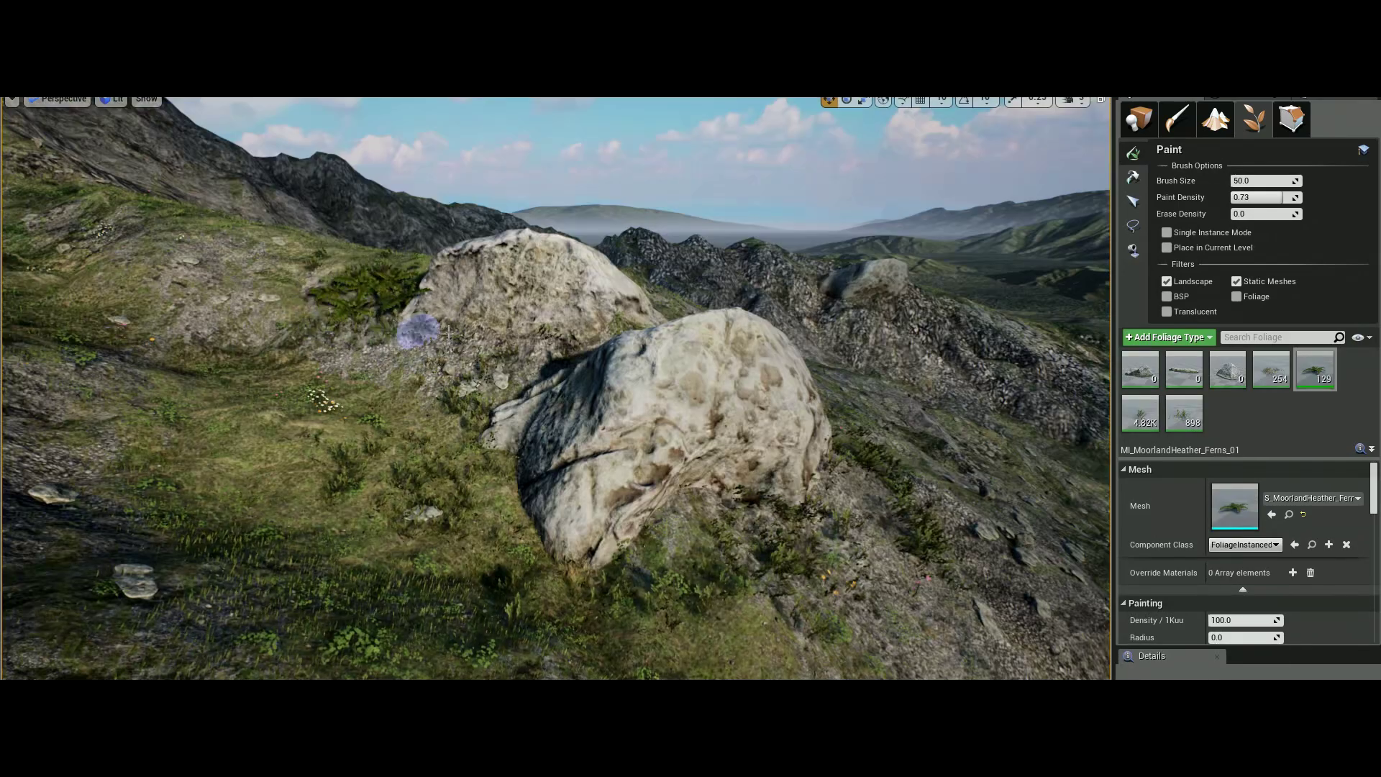
left_click_drag(374, 416, 525, 570)
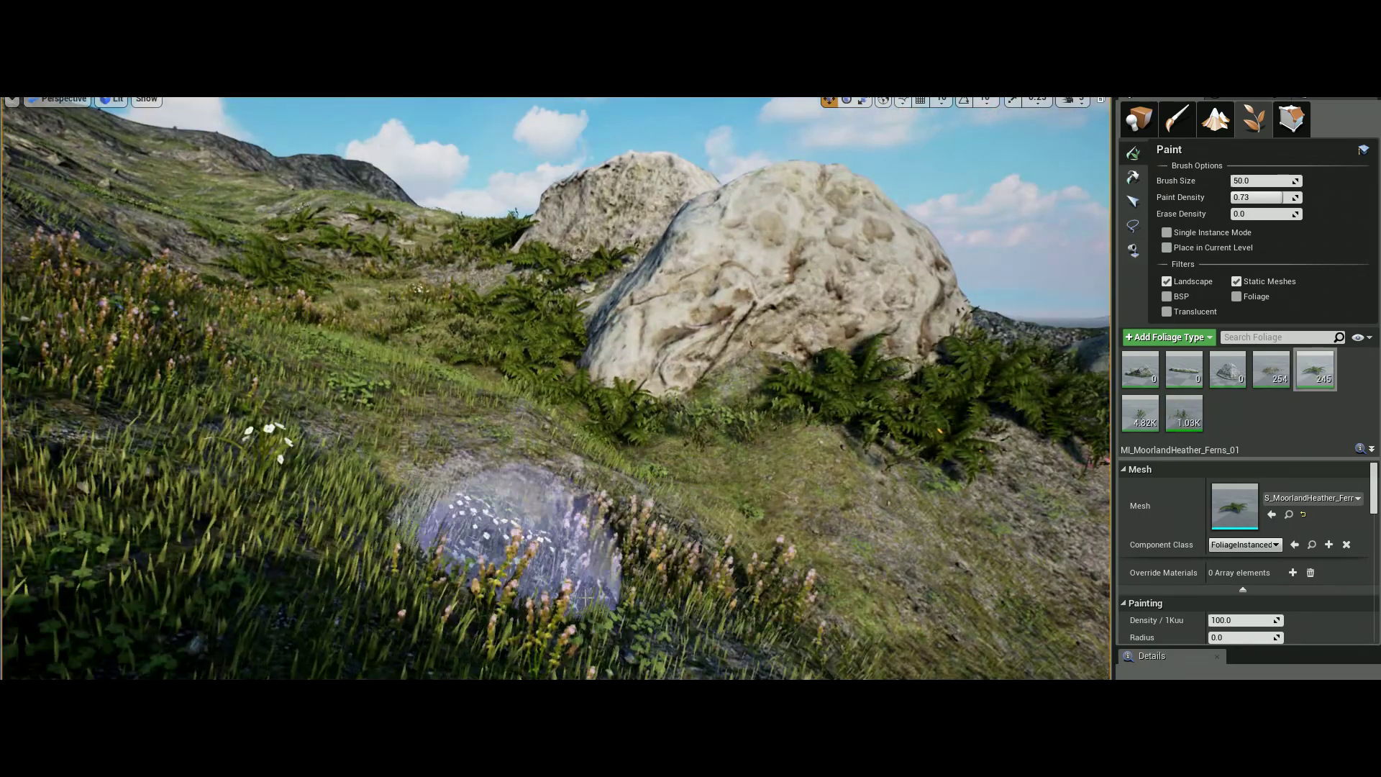
Paint brown moorland heather across the grassy slope in front of and beside the boulders
left_click_drag(509, 530, 370, 359)
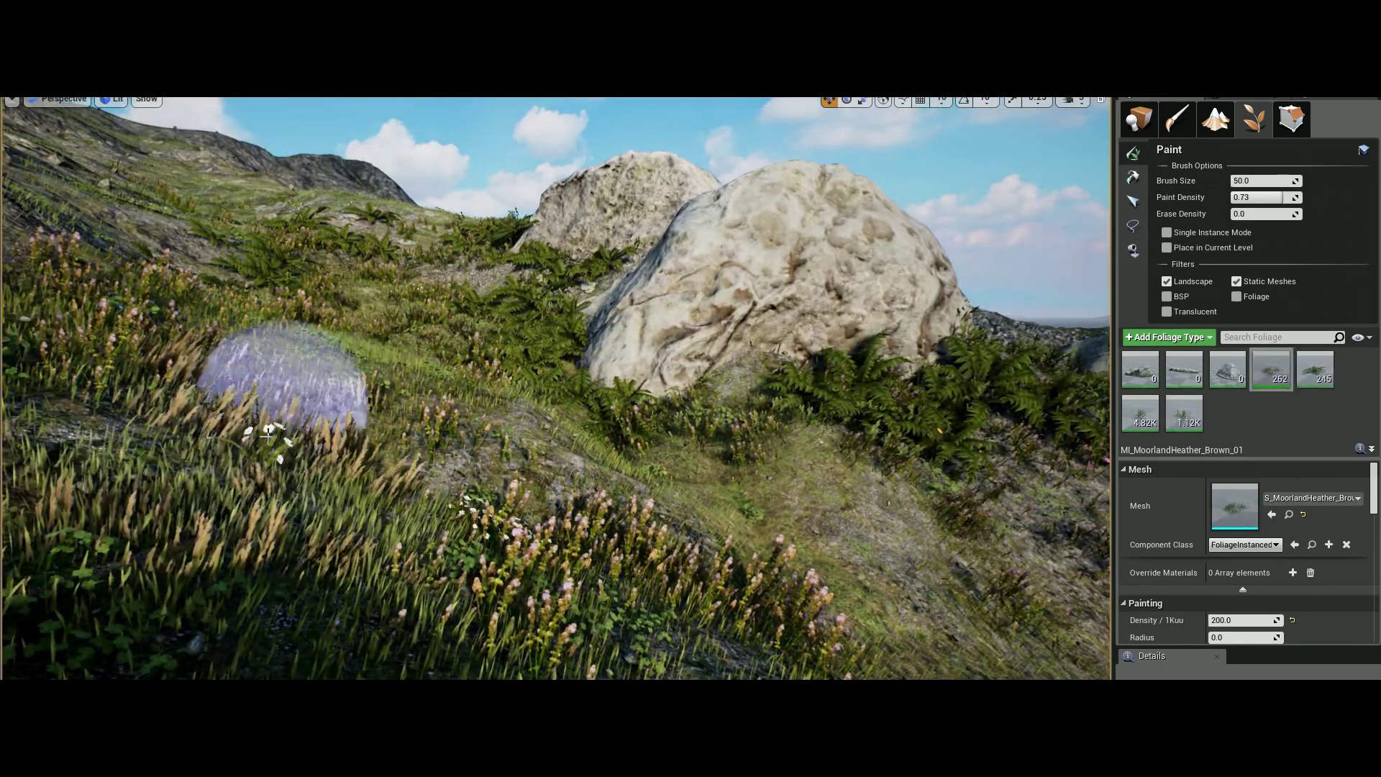
mouse_move(287, 376)
left_mouse_down()
mouse_move(246, 383)
mouse_move(407, 339)
left_mouse_up()
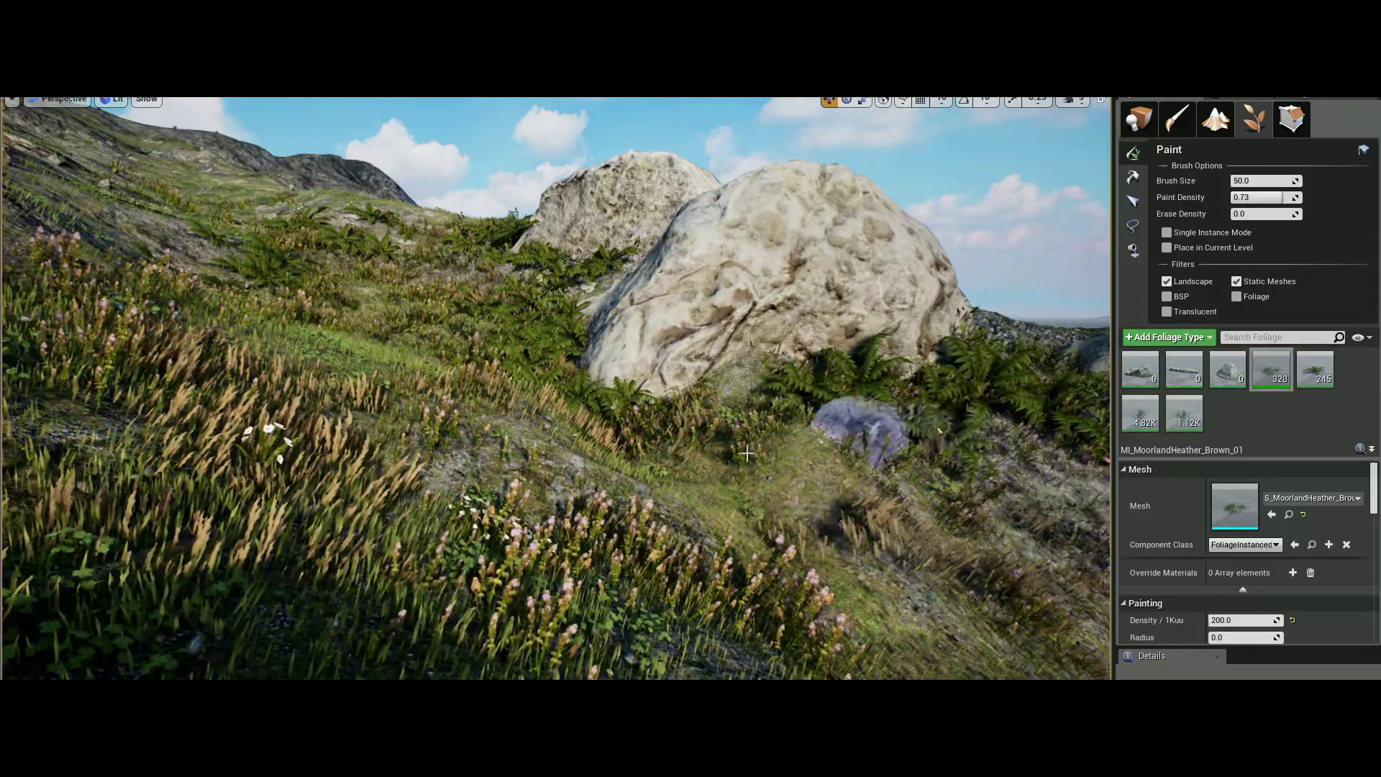
left_click_drag(863, 425, 1035, 590)
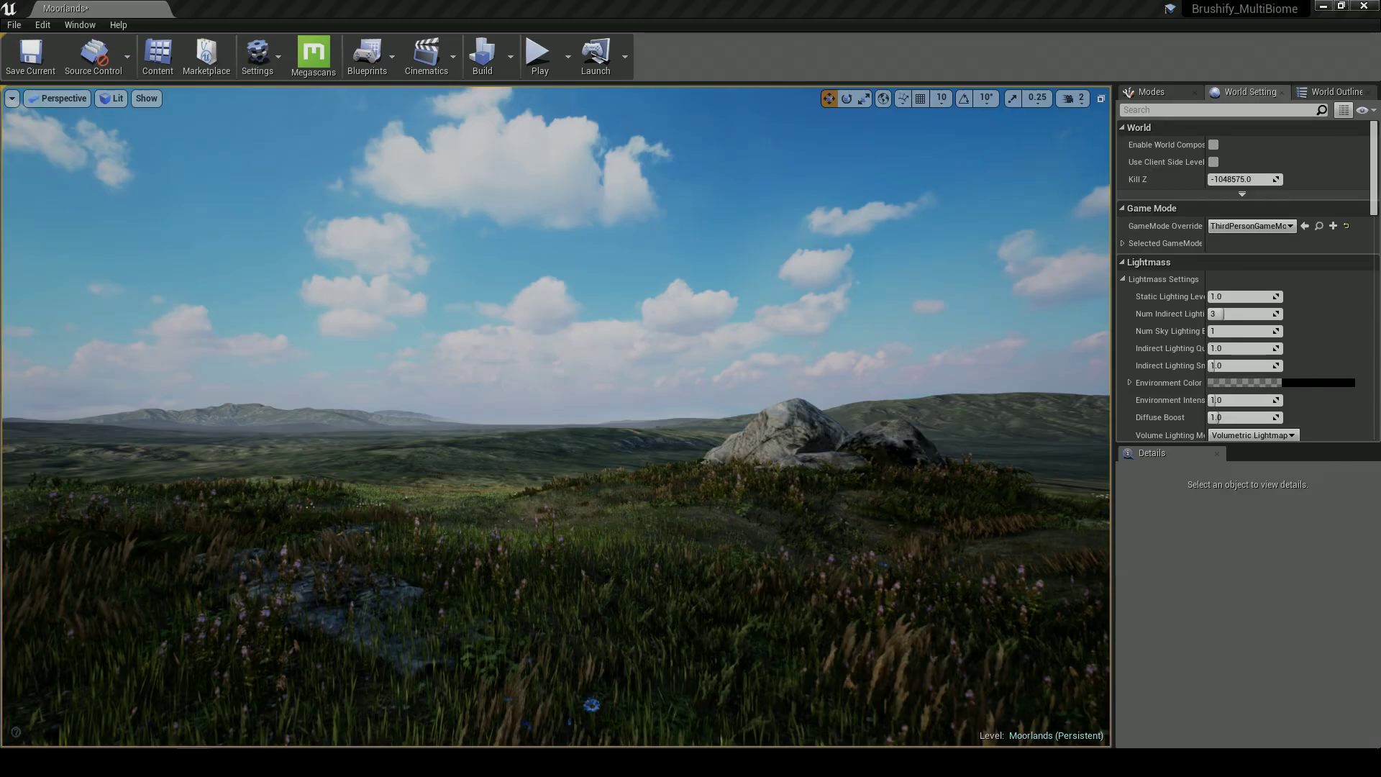
Inspect the moorland in the Shader Complexity view mode and return the viewport to Lit
right_click_drag(556, 417, 676, 431)
key("a")
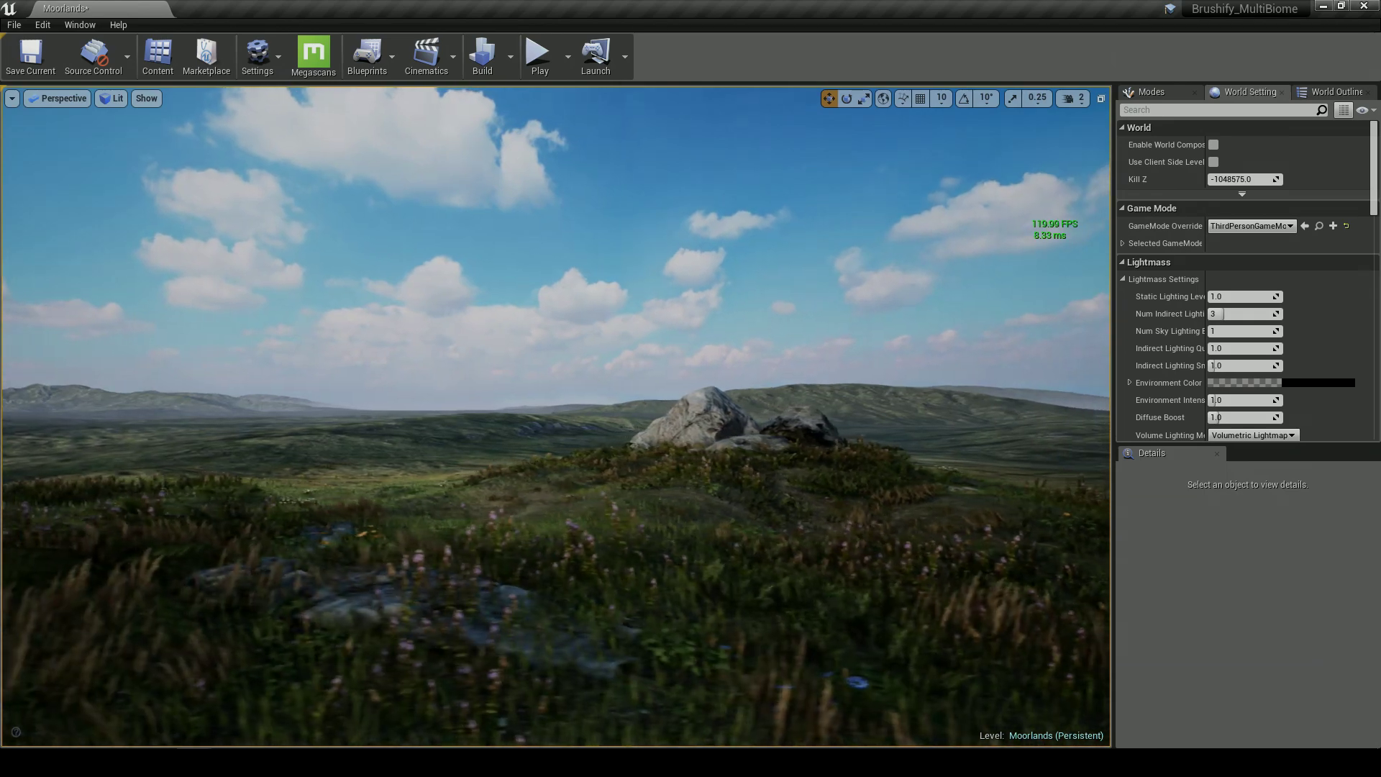
key("d")
right_click_drag(556, 417, 482, 425)
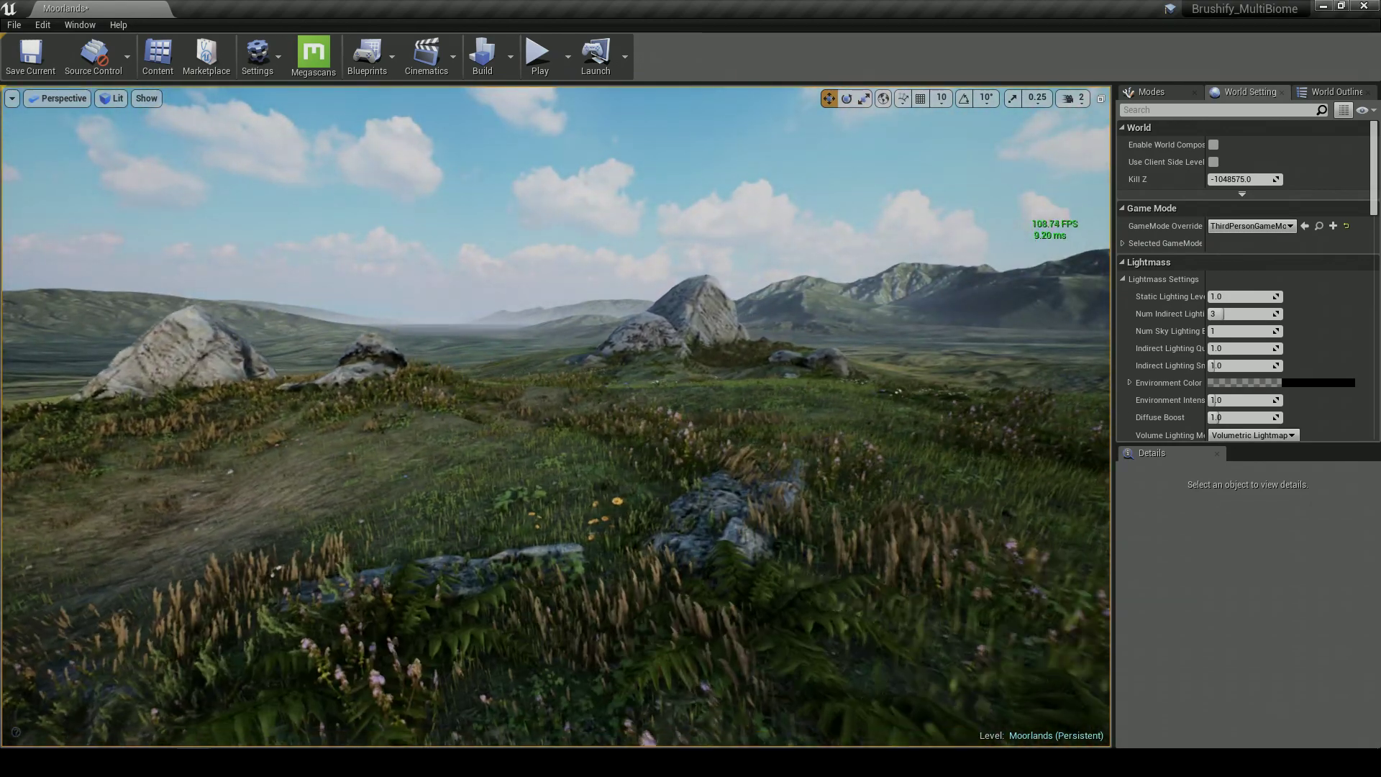
key("alt+8")
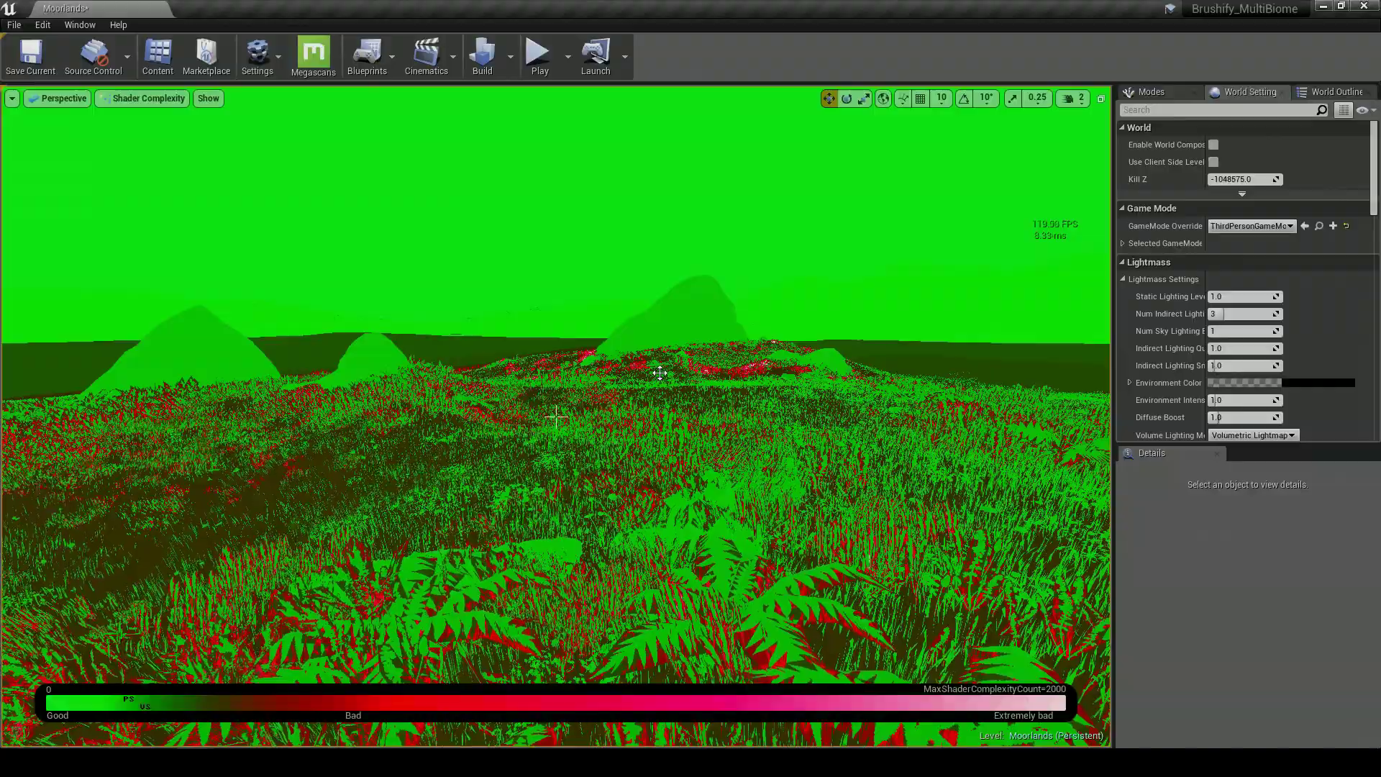
right_click_drag(556, 417, 555, 417)
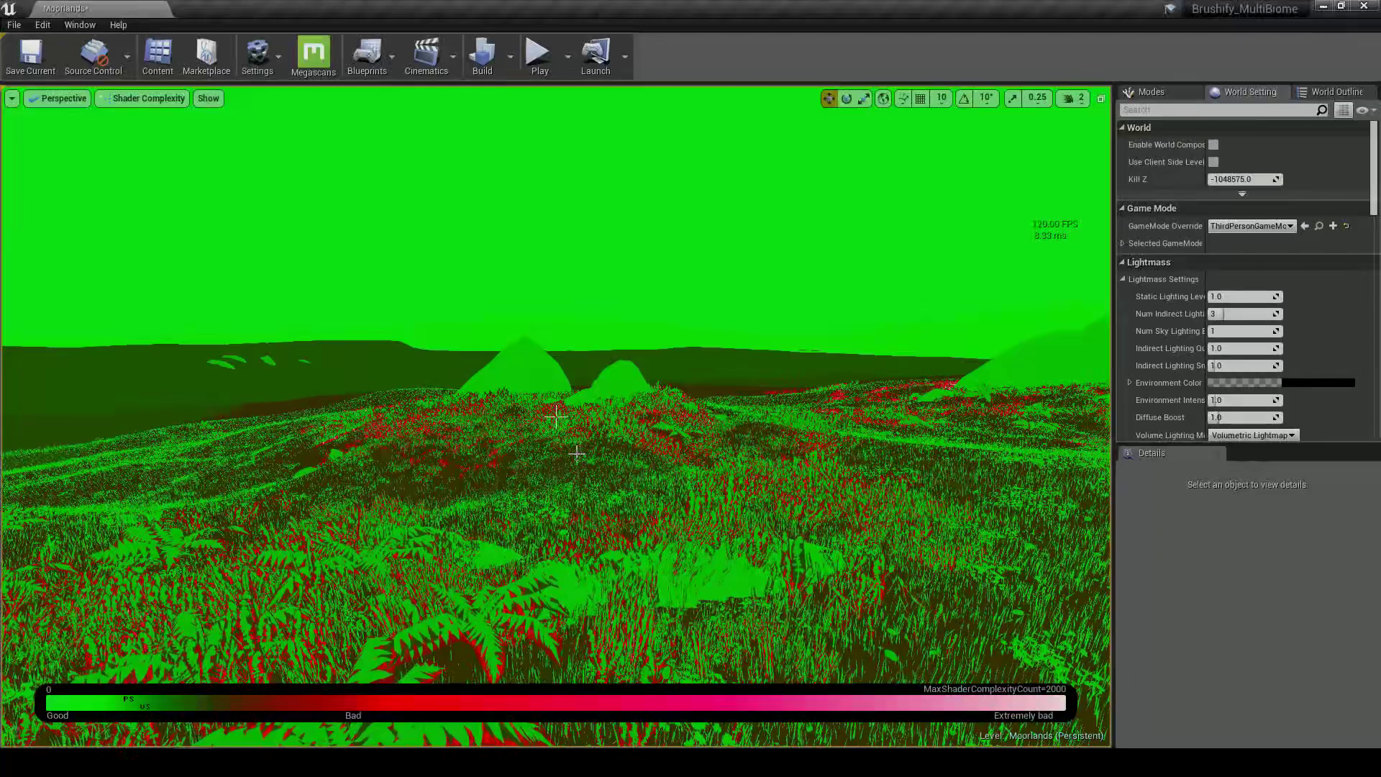
key("alt+4")
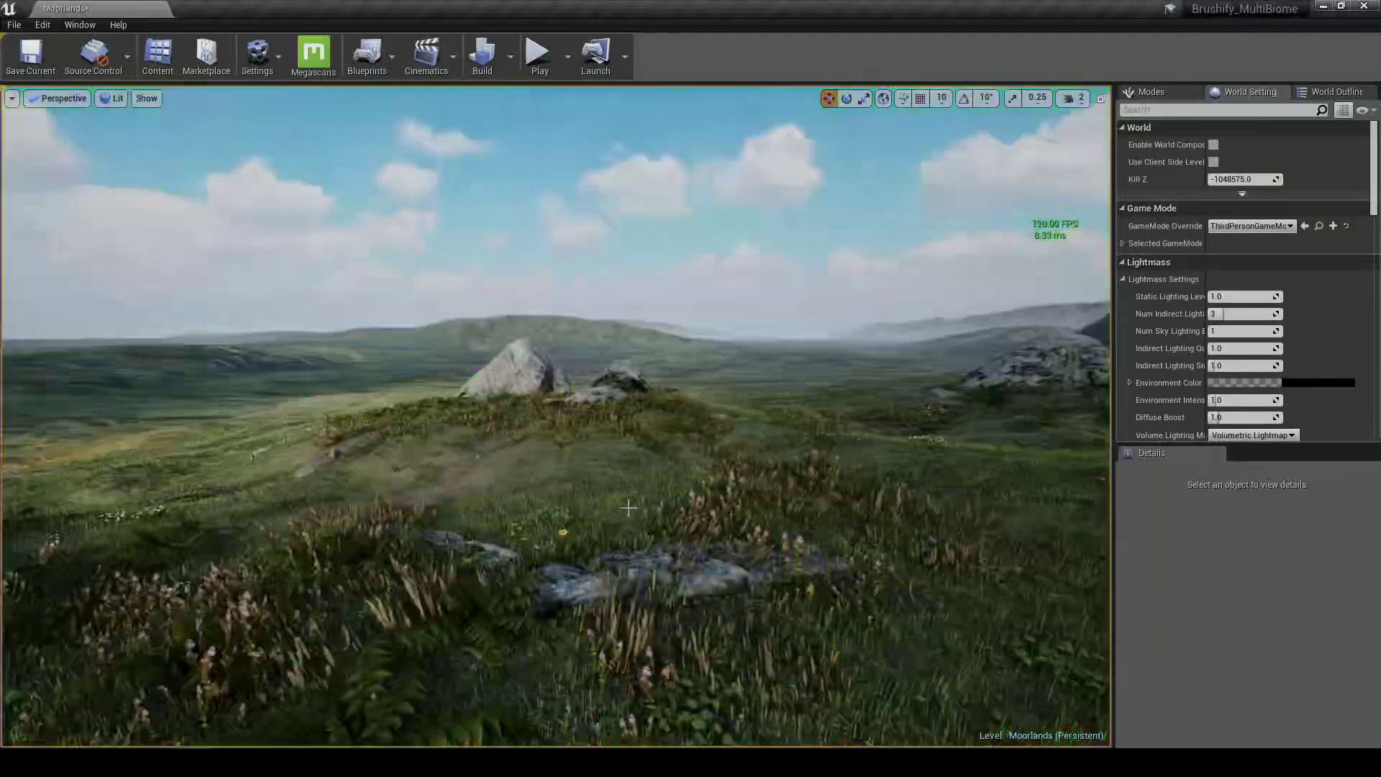
Play-test the Moorlands level by running the character past the rocks and foliage, and end the session
right_click_drag(592, 470, 913, 515)
key("d")
right_click_drag(531, 452, 625, 456)
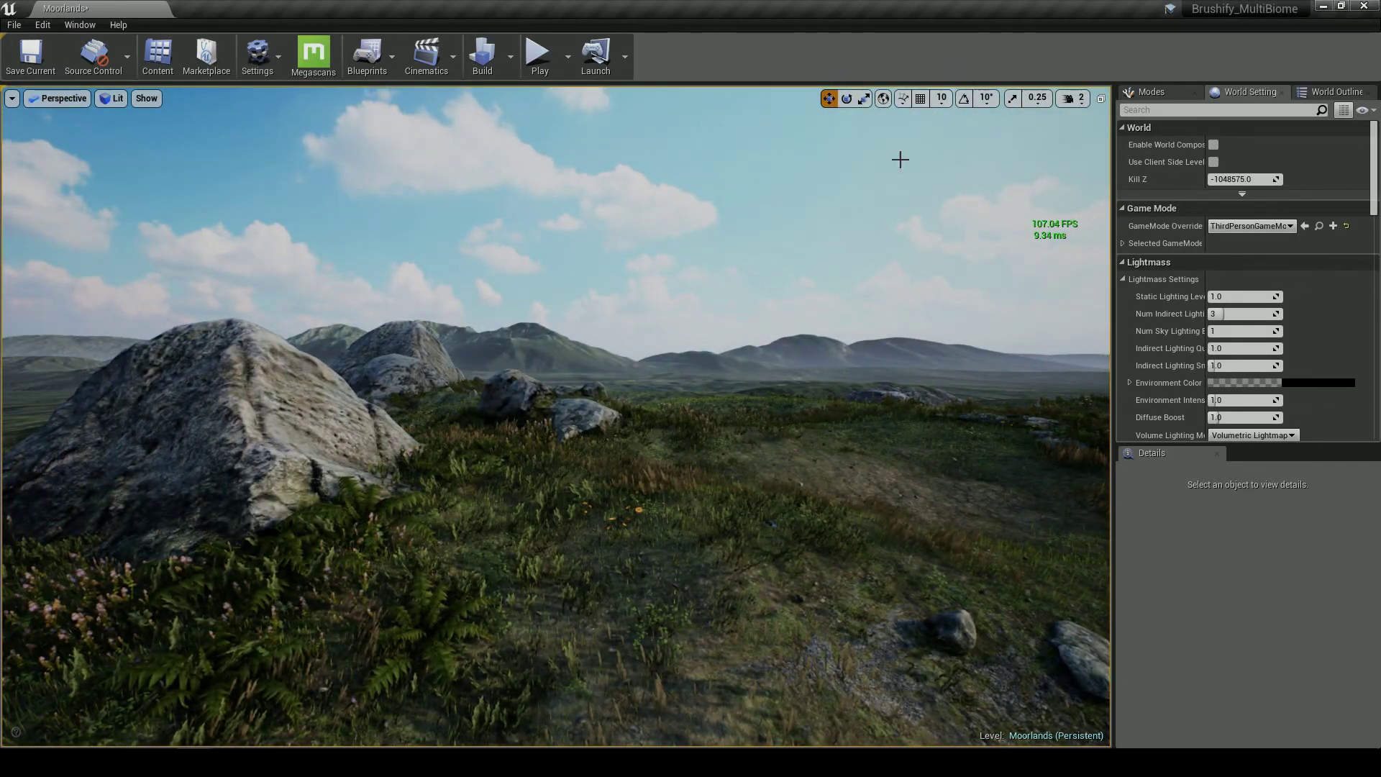
left_click(539, 74)
key("w")
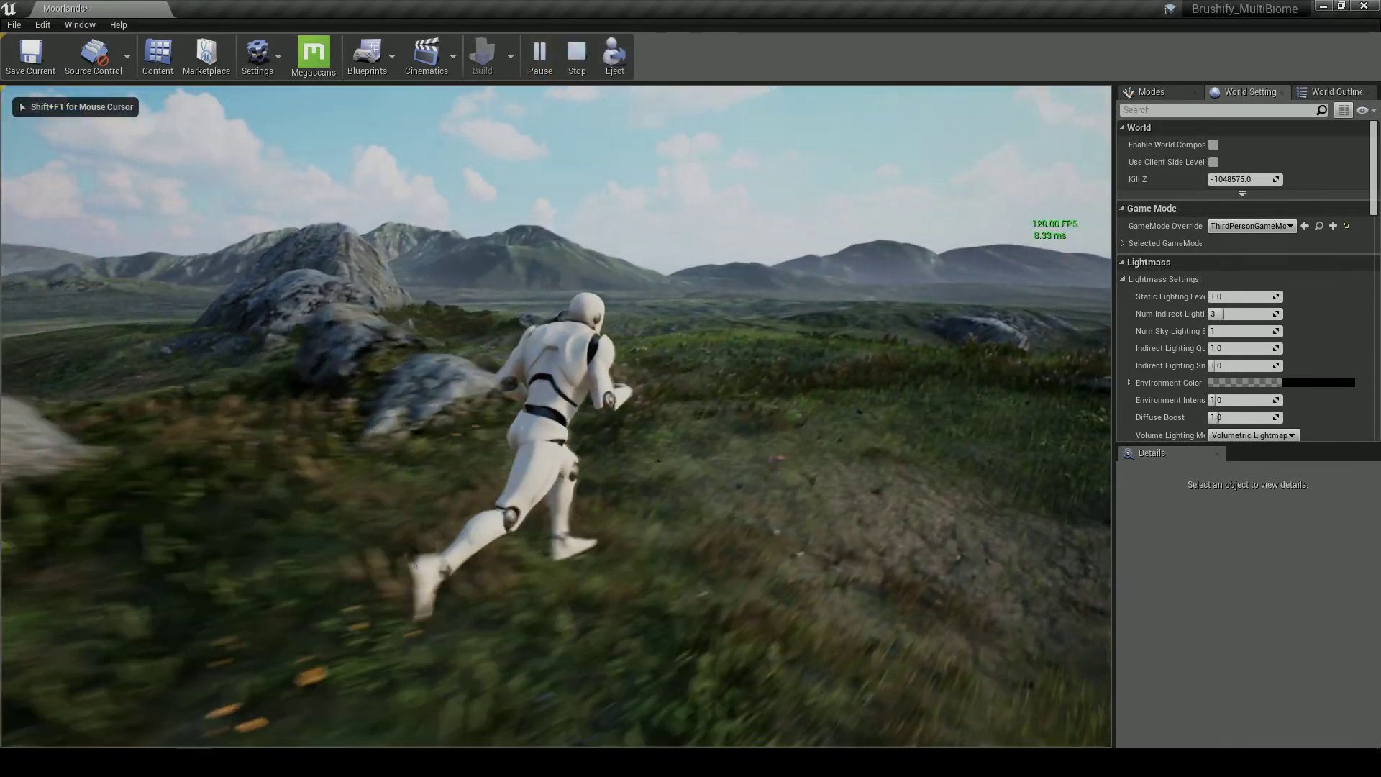
key("d")
key("w")
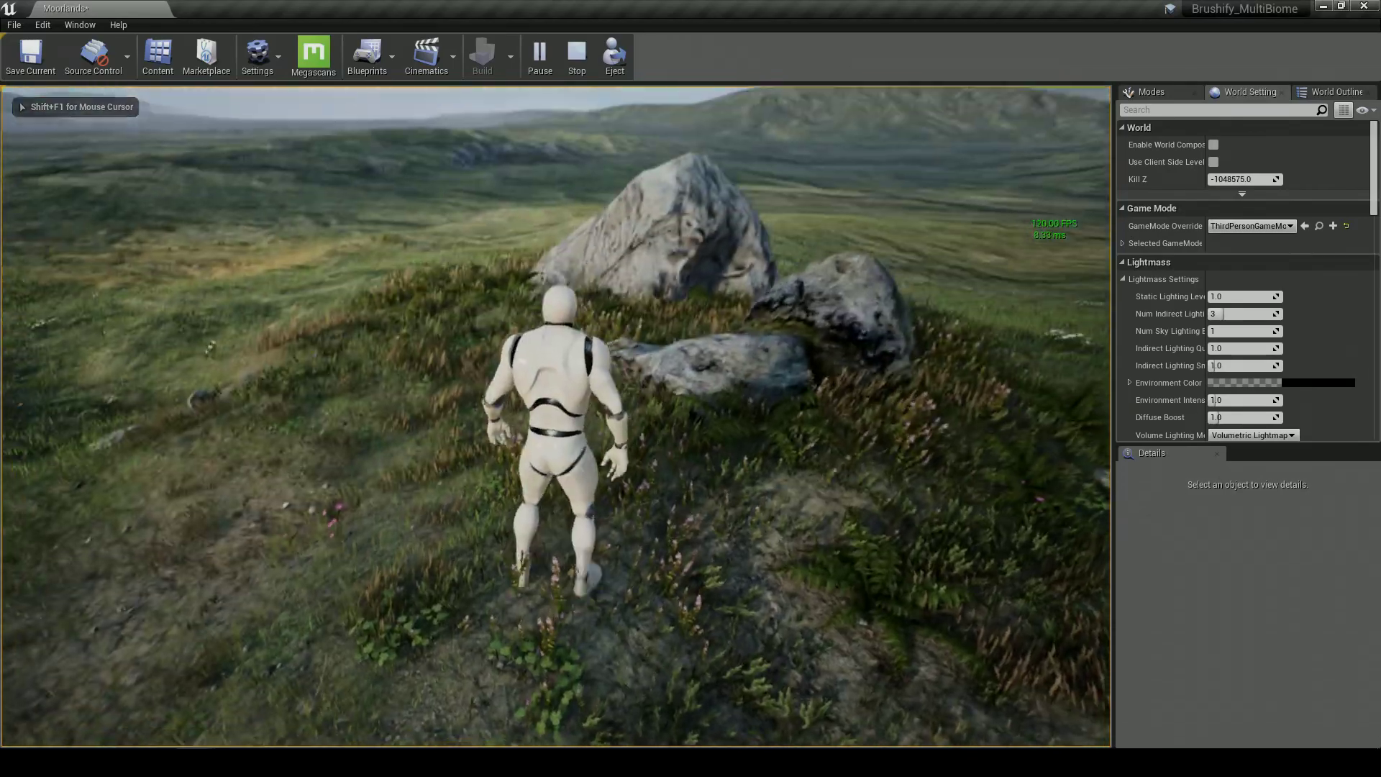
key("d")
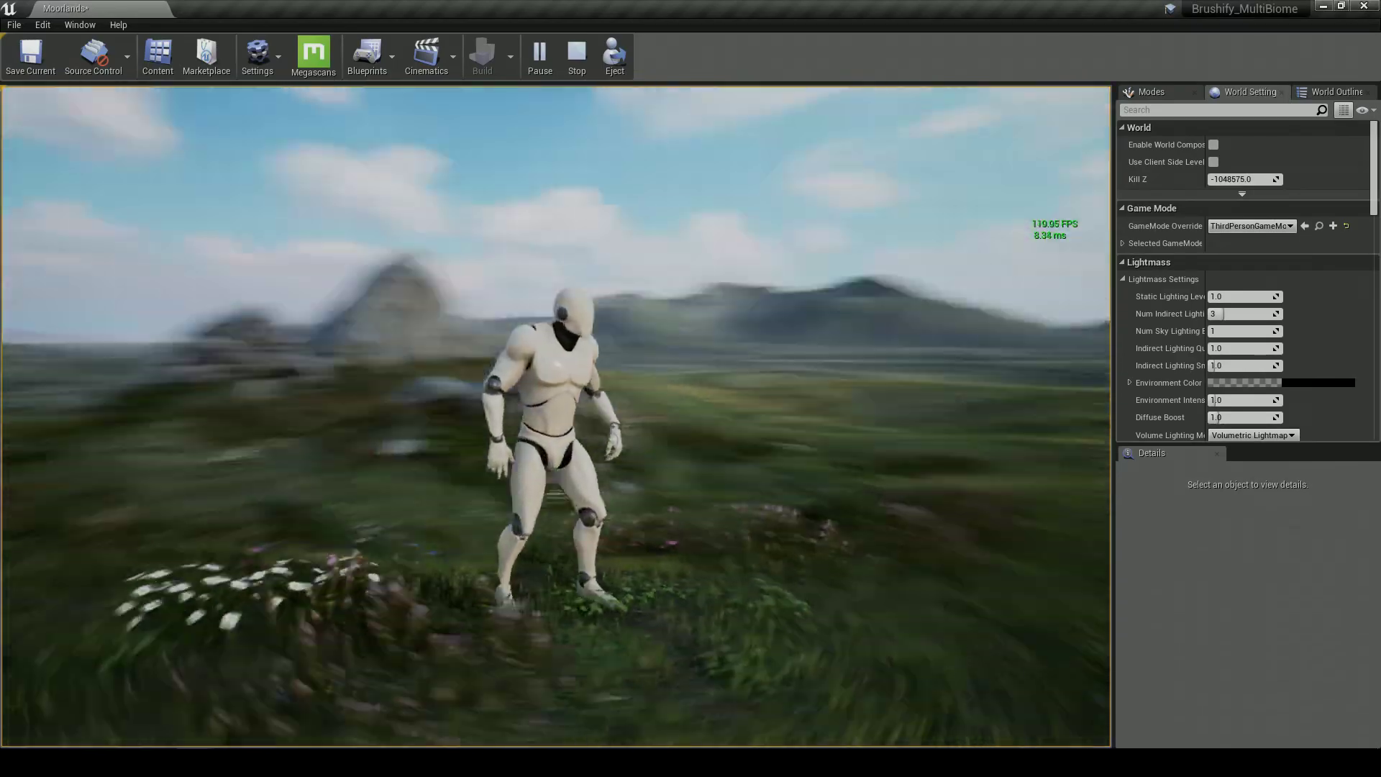
key("d")
key("s")
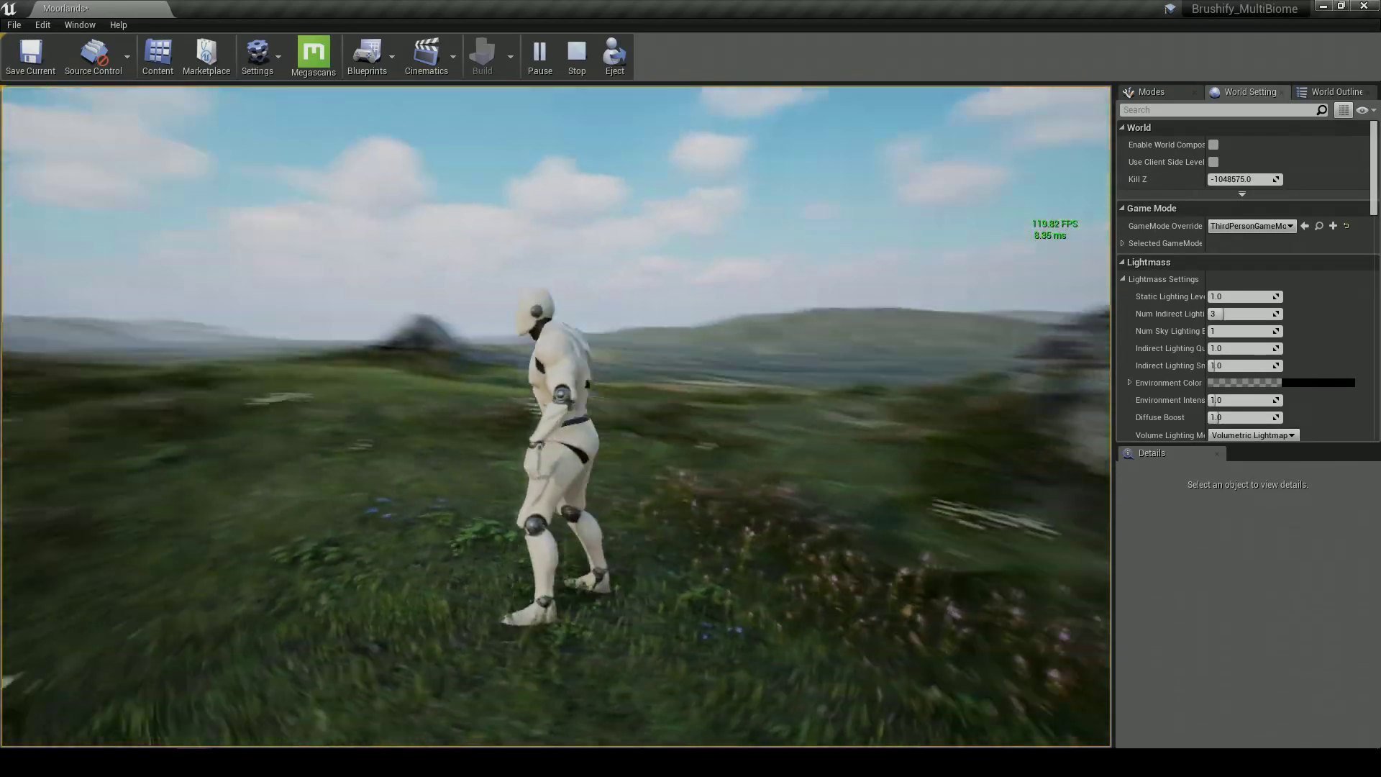
key("d")
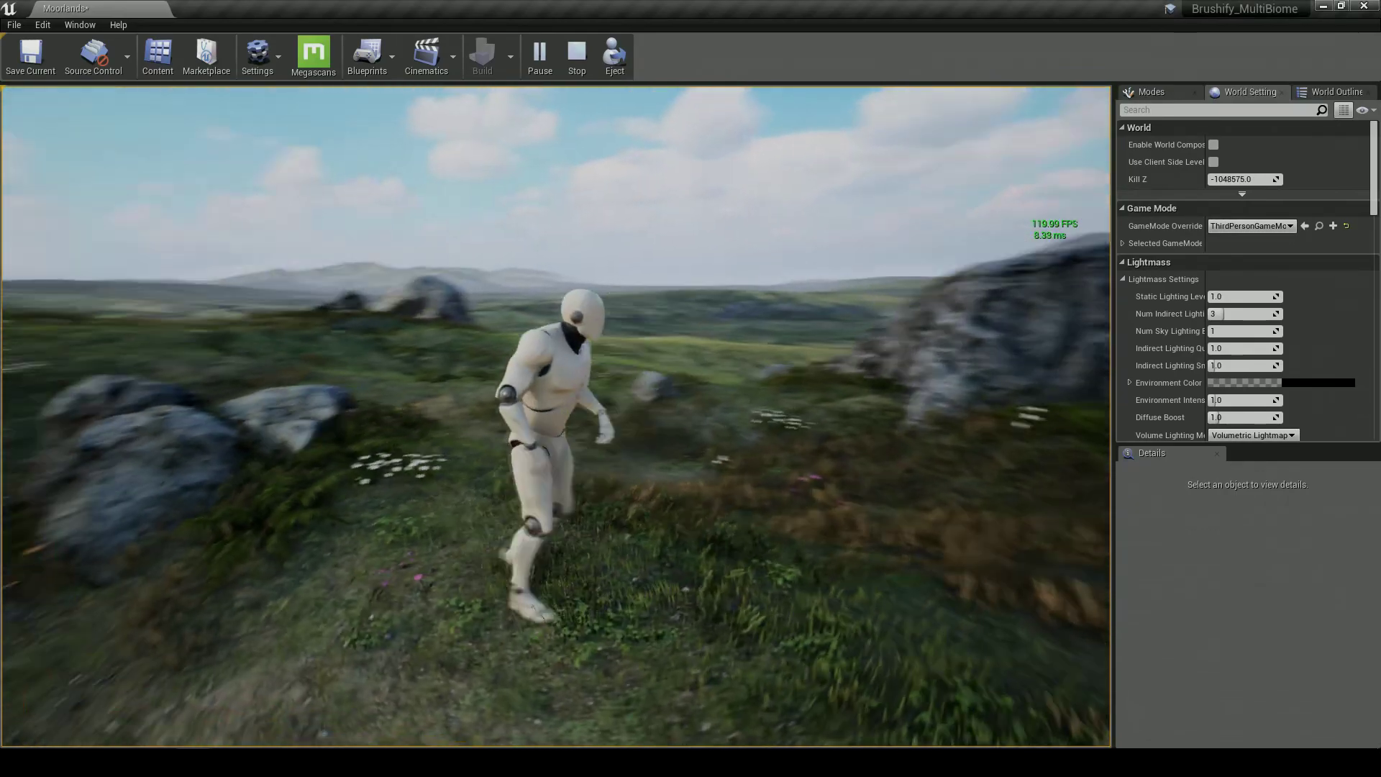
key("Escape")
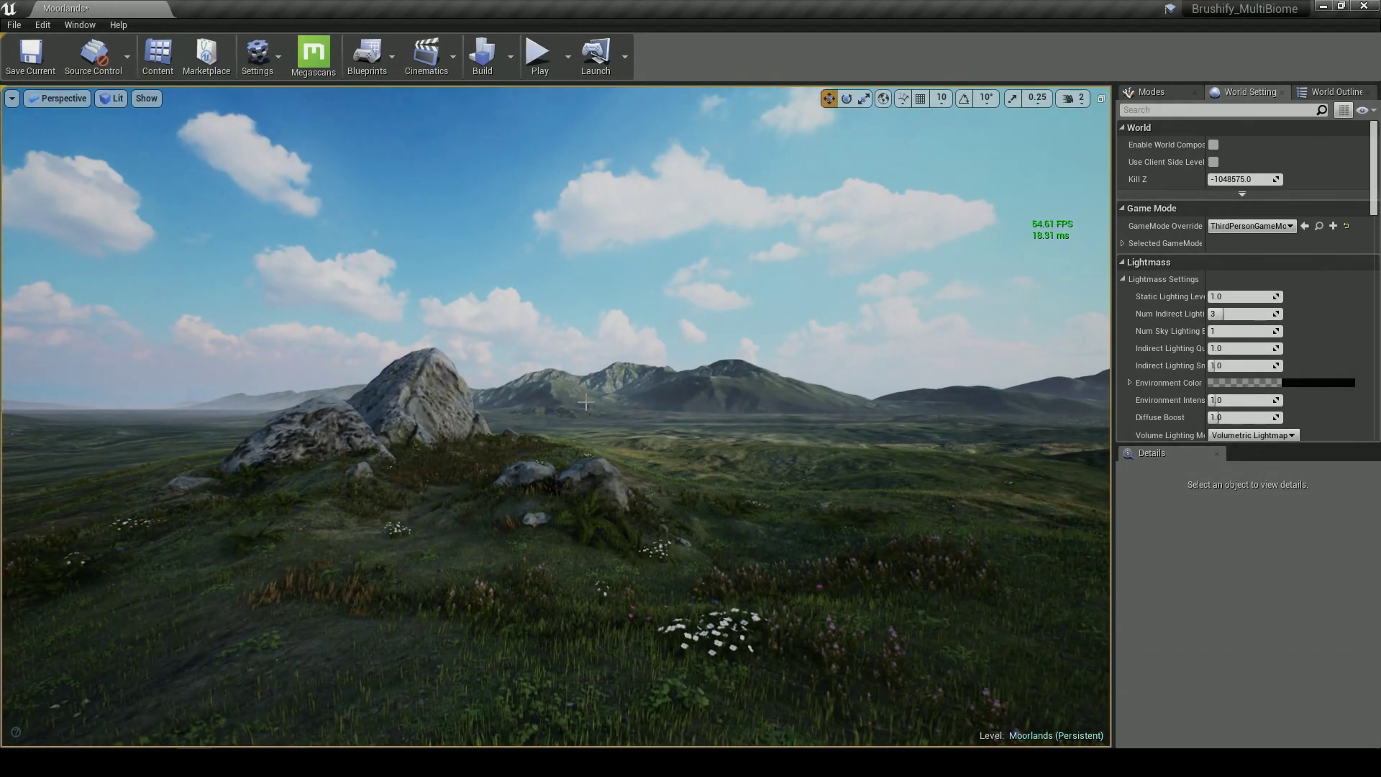
Survey the surrounding hills in the viewport and run the character through the level again, ending the play session
right_click_drag(595, 400, 594, 400)
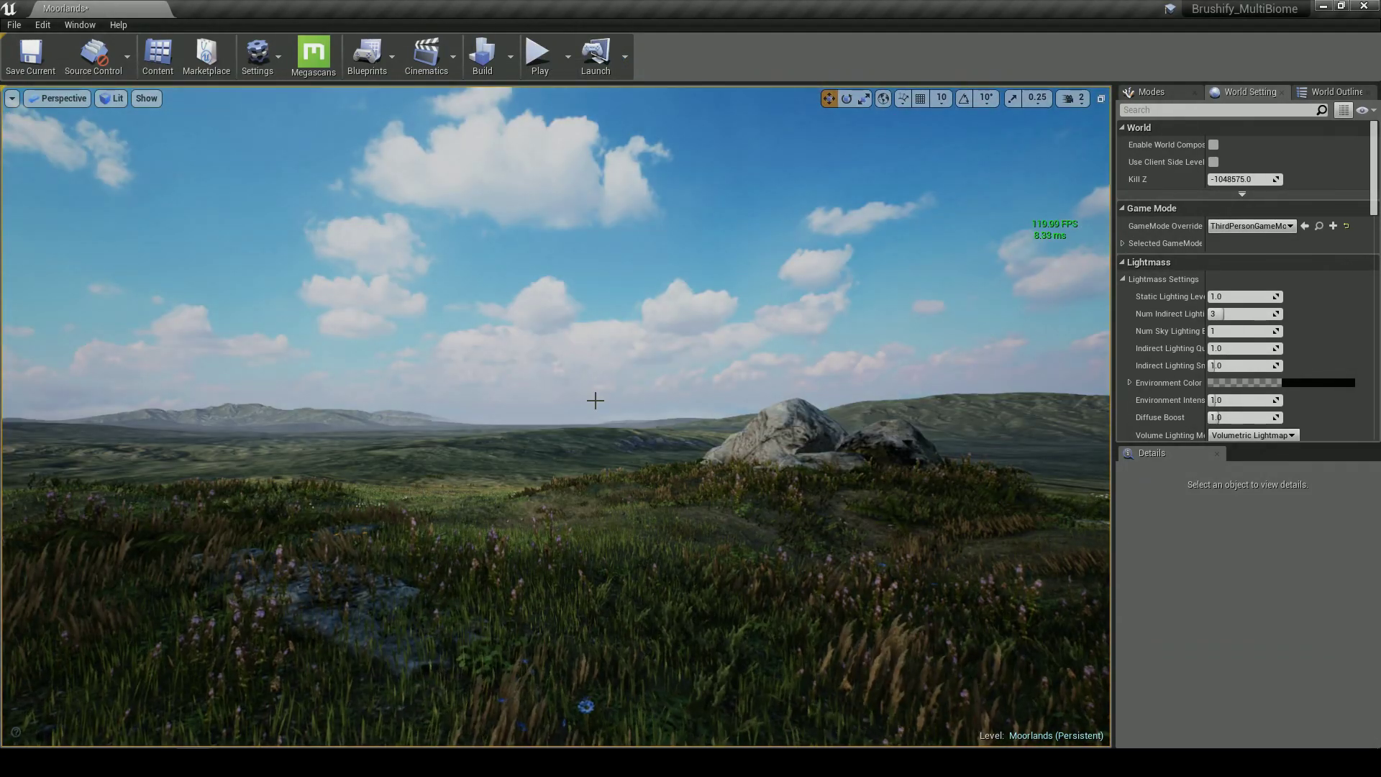
right_click_drag(595, 401, 595, 401)
right_click_drag(517, 448, 512, 452)
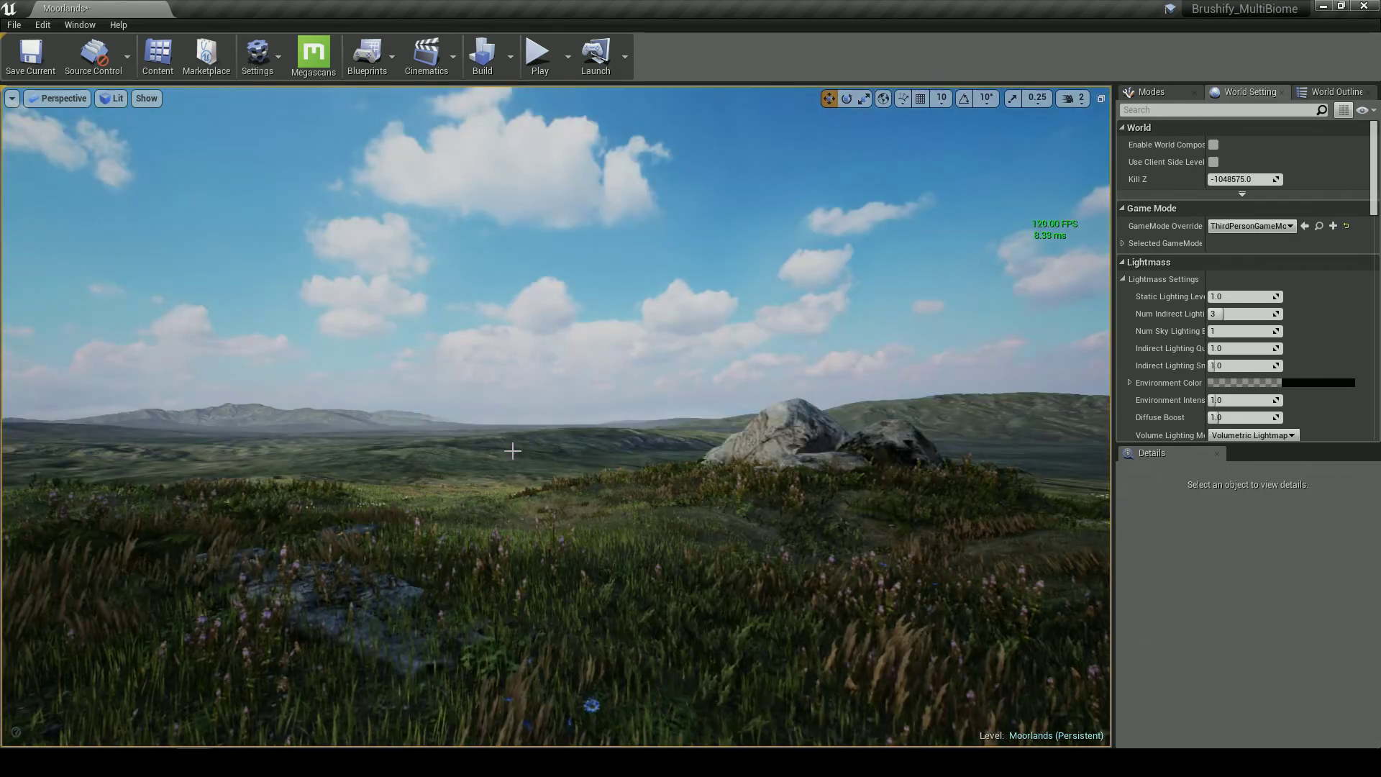
right_click_drag(515, 451, 511, 450)
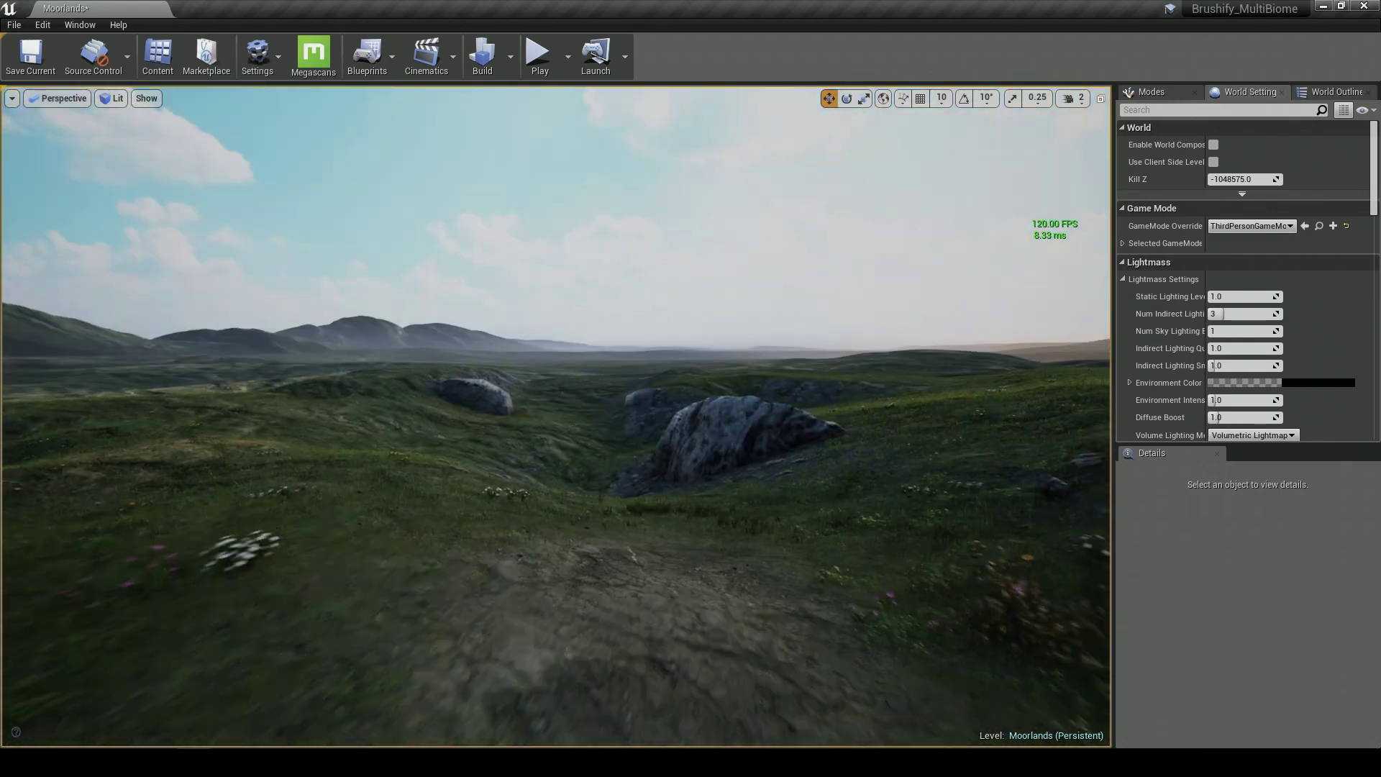
right_click_drag(512, 451, 511, 450)
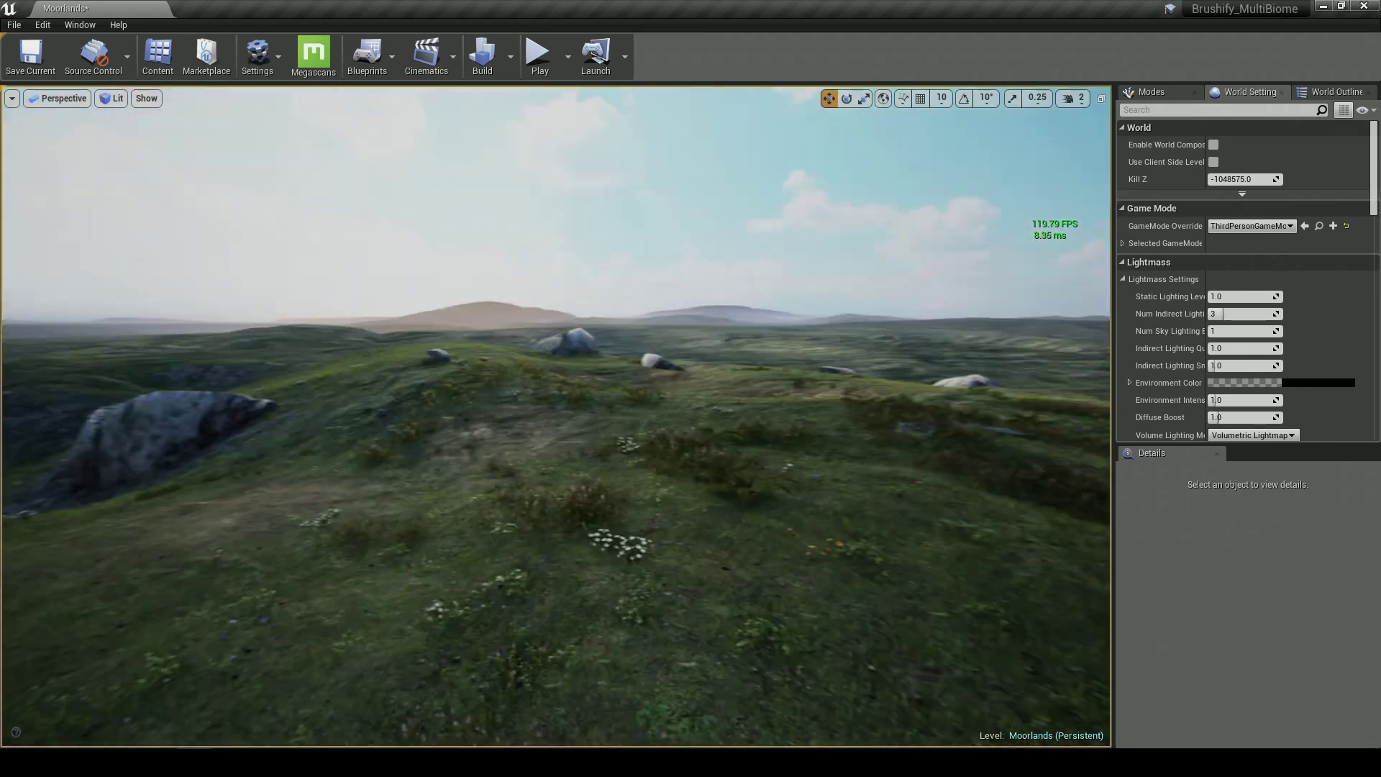
key("alt+p")
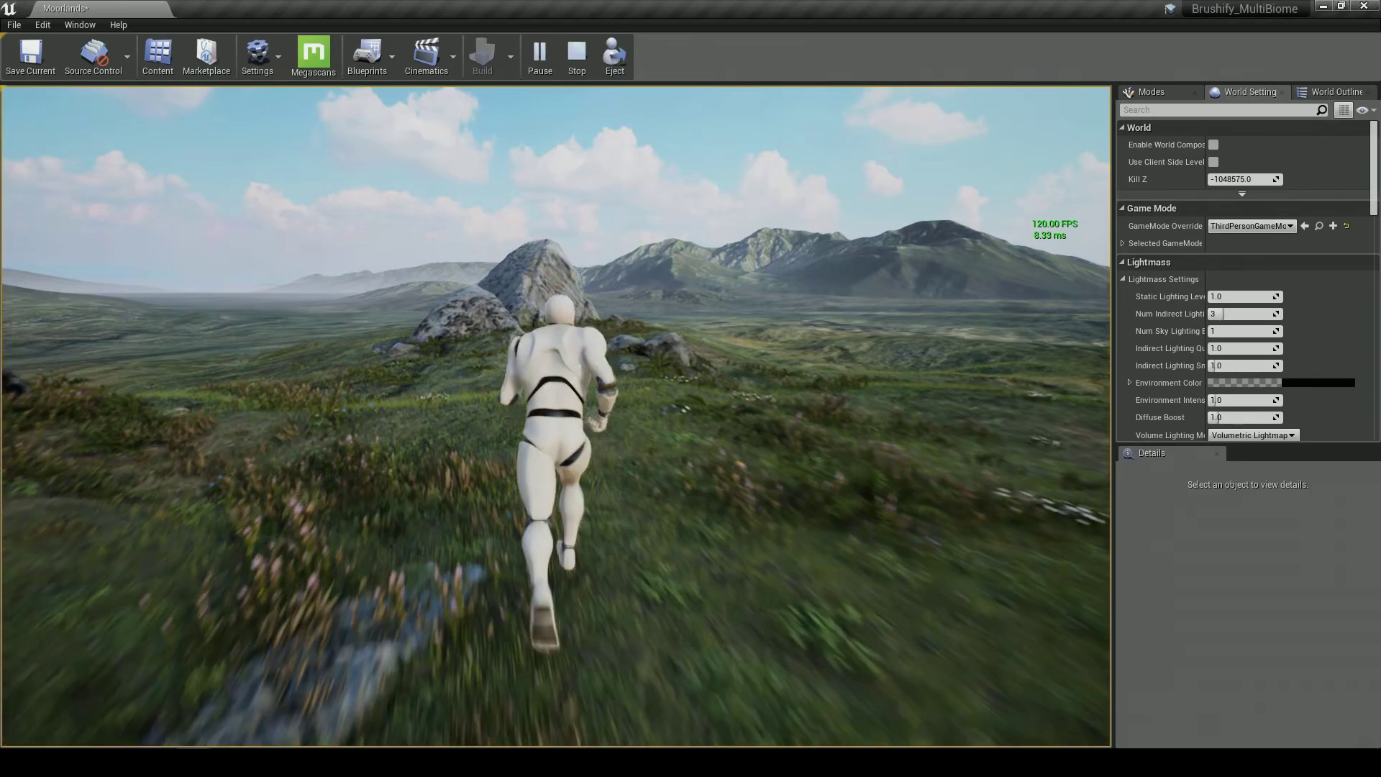
key("a")
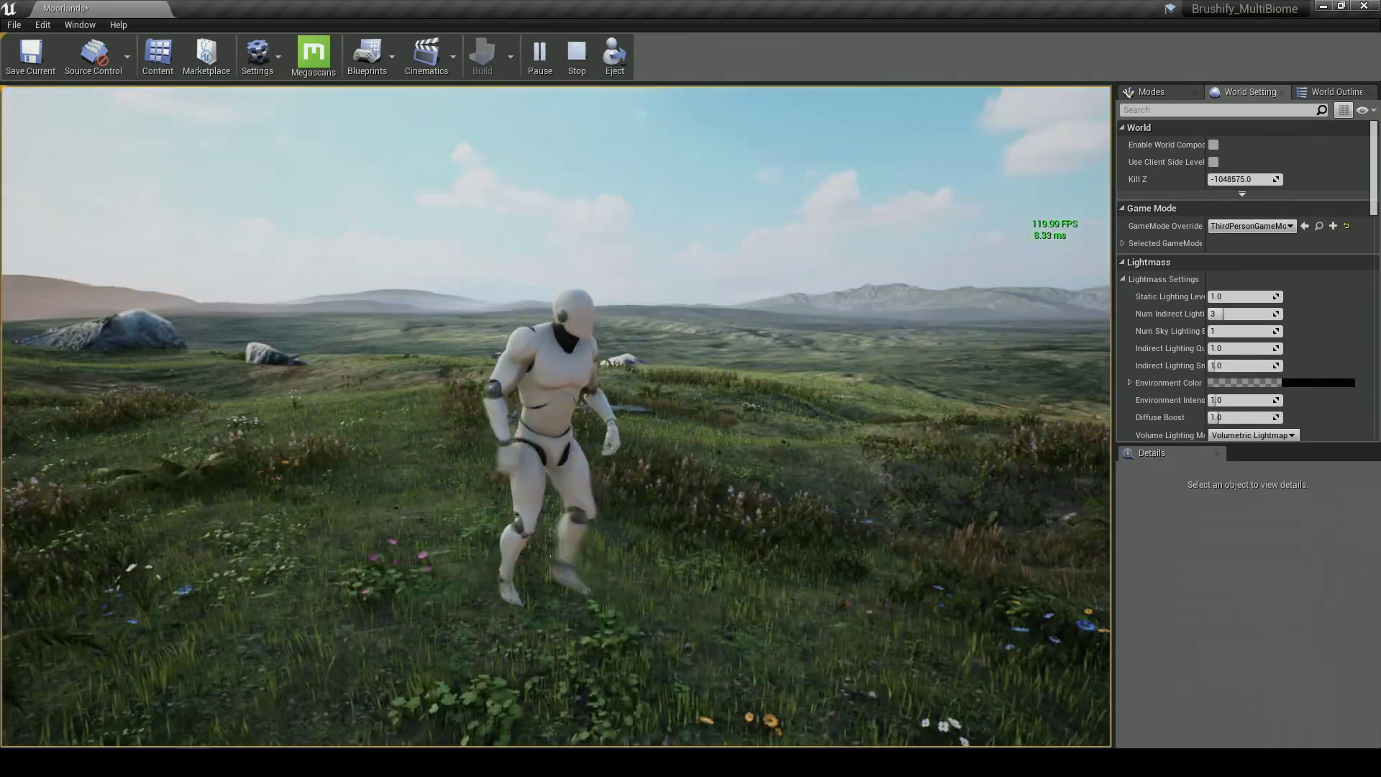
key("w")
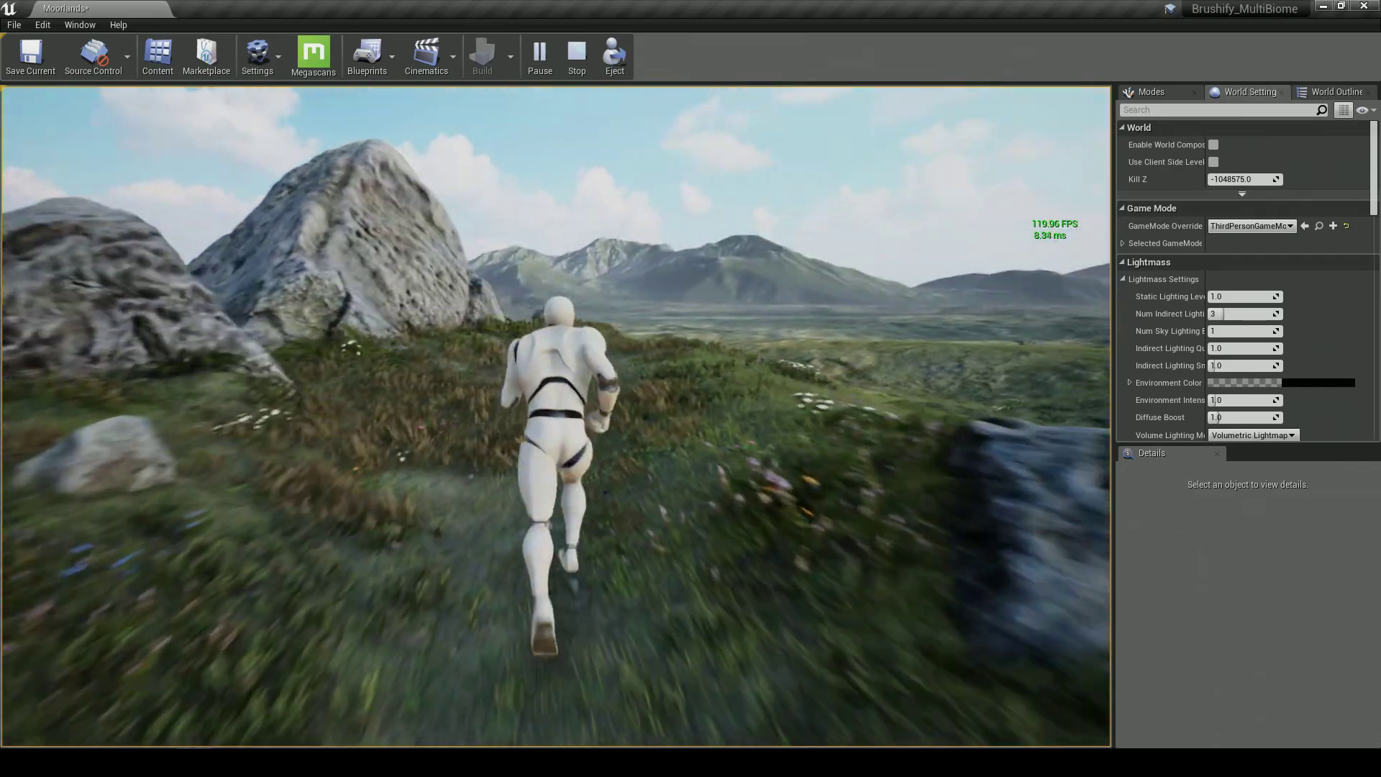
key("s")
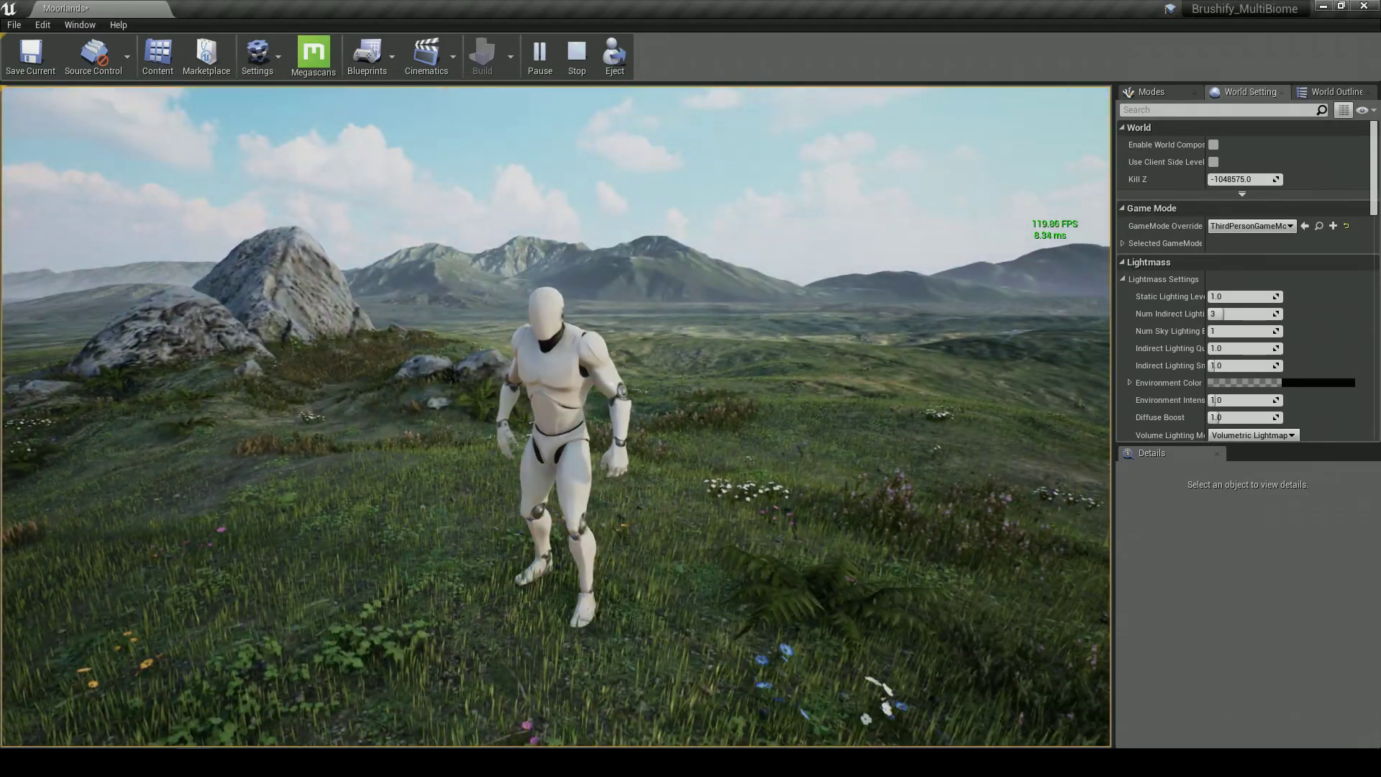
key("w")
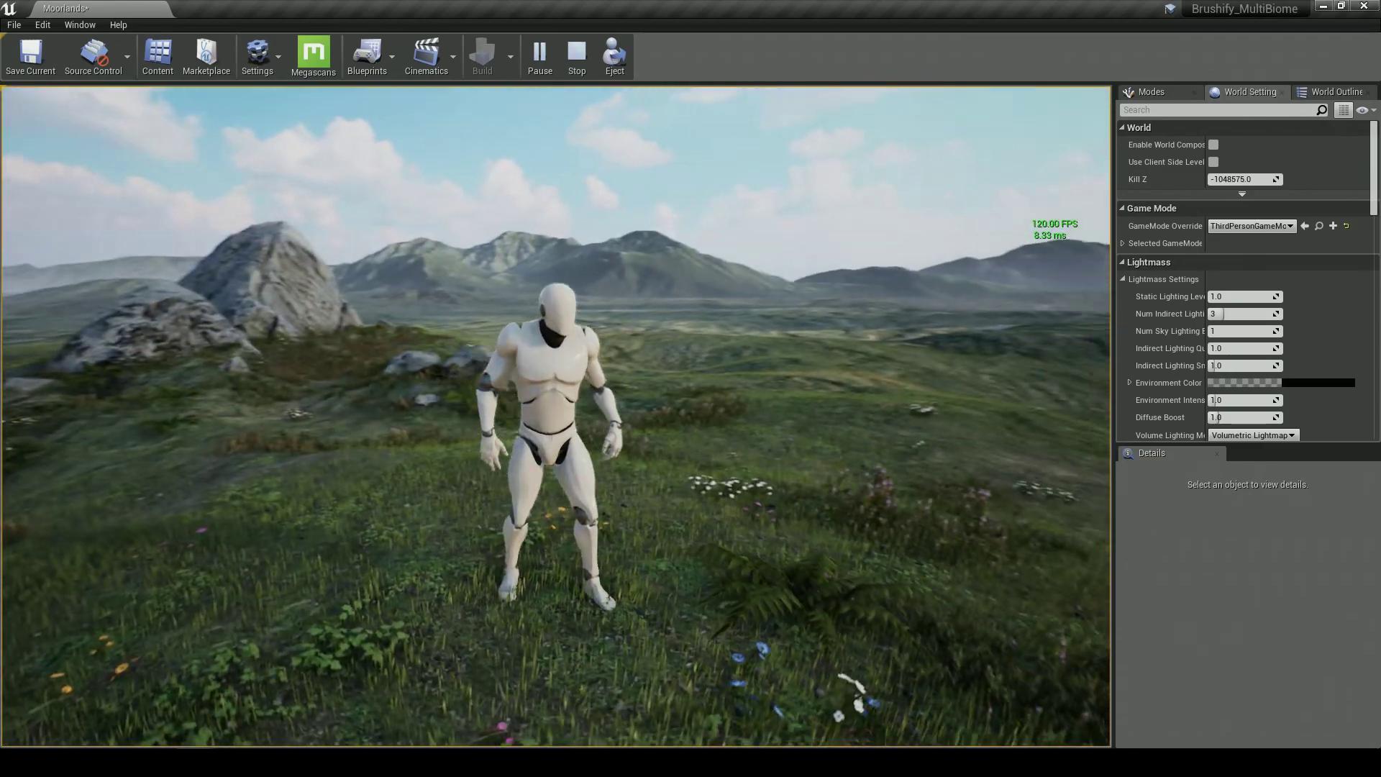
key("Escape")
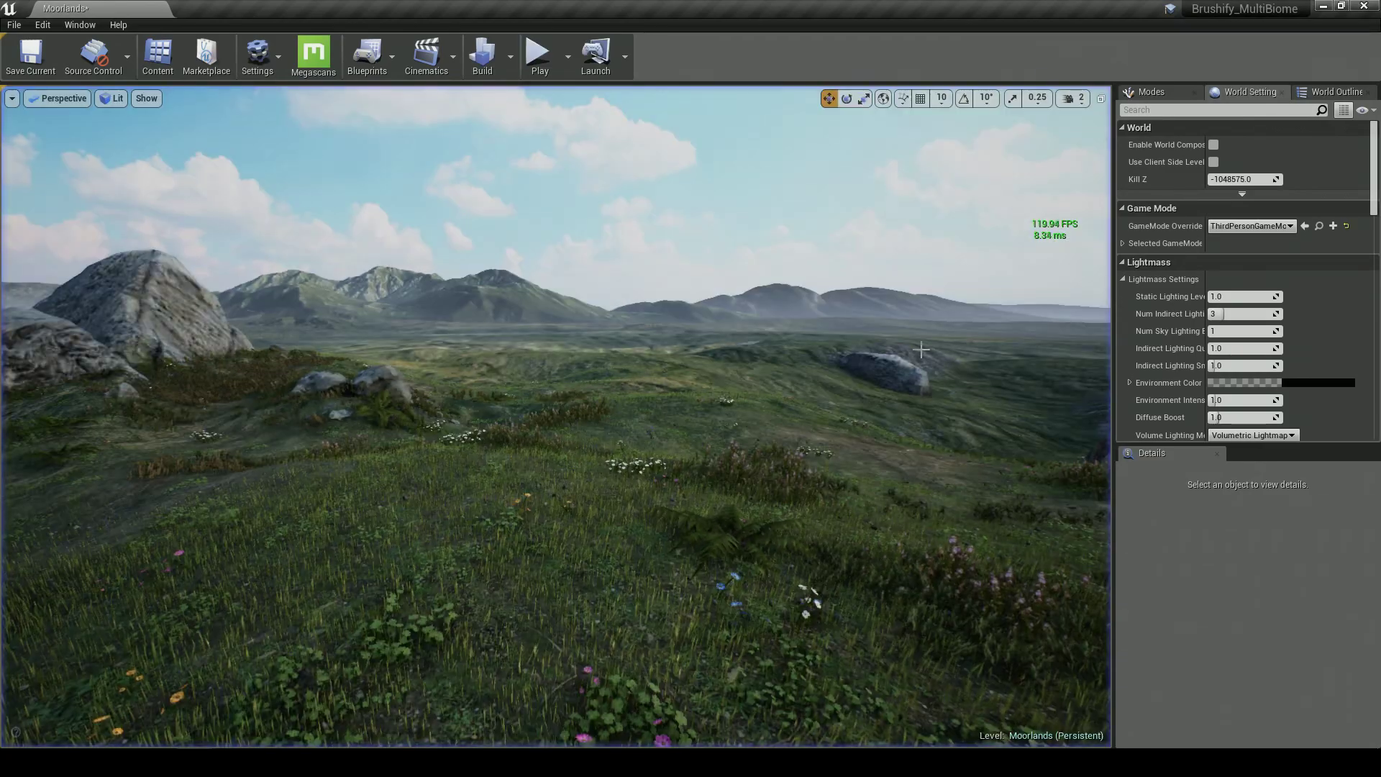
Select the distant mountain mesh and set the viewport camera speed to 5
left_click(536, 308)
key("w")
right_click_drag(535, 307, 489, 285)
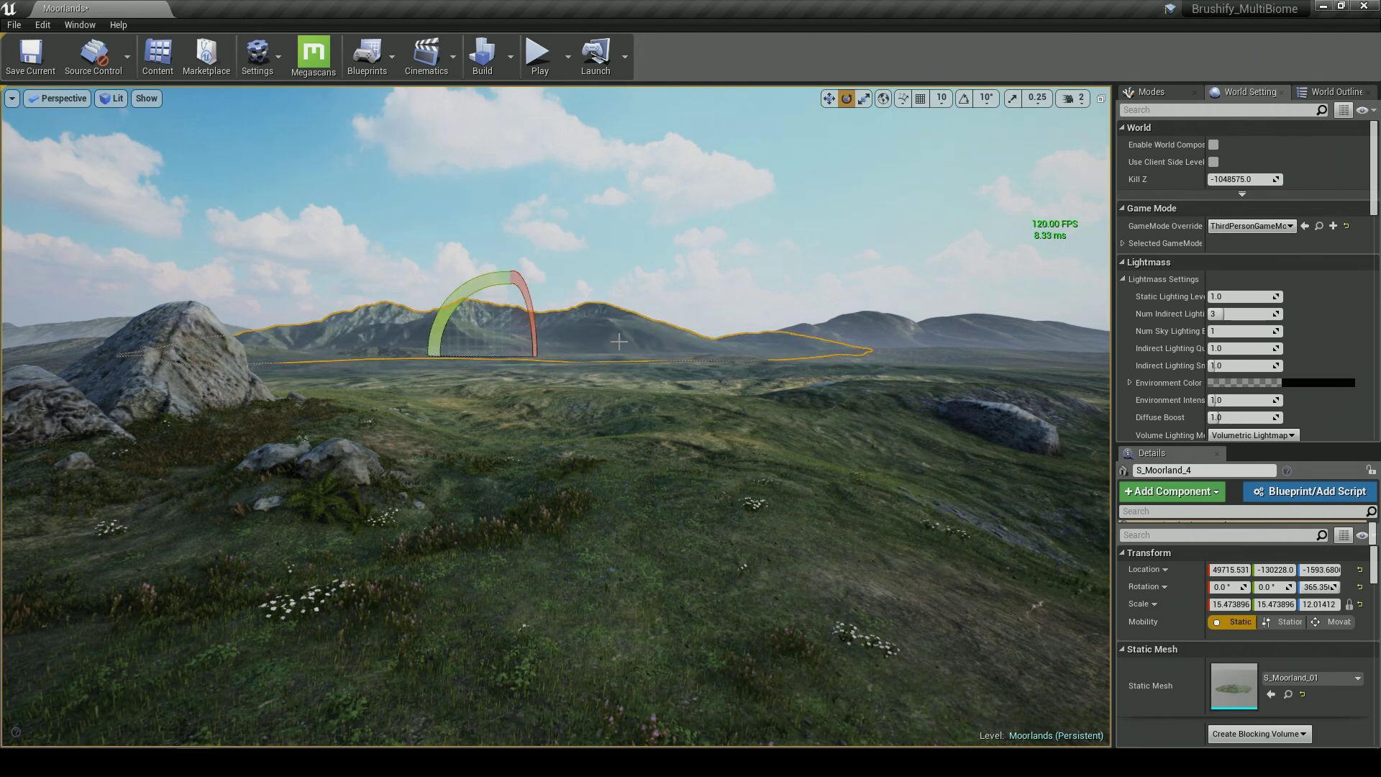
right_click_drag(619, 342, 601, 320)
left_click(1081, 103)
left_click_drag(1086, 131, 1131, 135)
Rotate the selected mountain mesh about its vertical axis to about 342°
key("w")
right_click_drag(863, 287, 892, 367)
right_click_drag(762, 432, 736, 342)
left_click_drag(570, 422, 624, 423)
mouse_move(518, 435)
left_mouse_down()
mouse_move(475, 435)
mouse_move(541, 435)
left_mouse_up()
right_click_drag(612, 424, 680, 436)
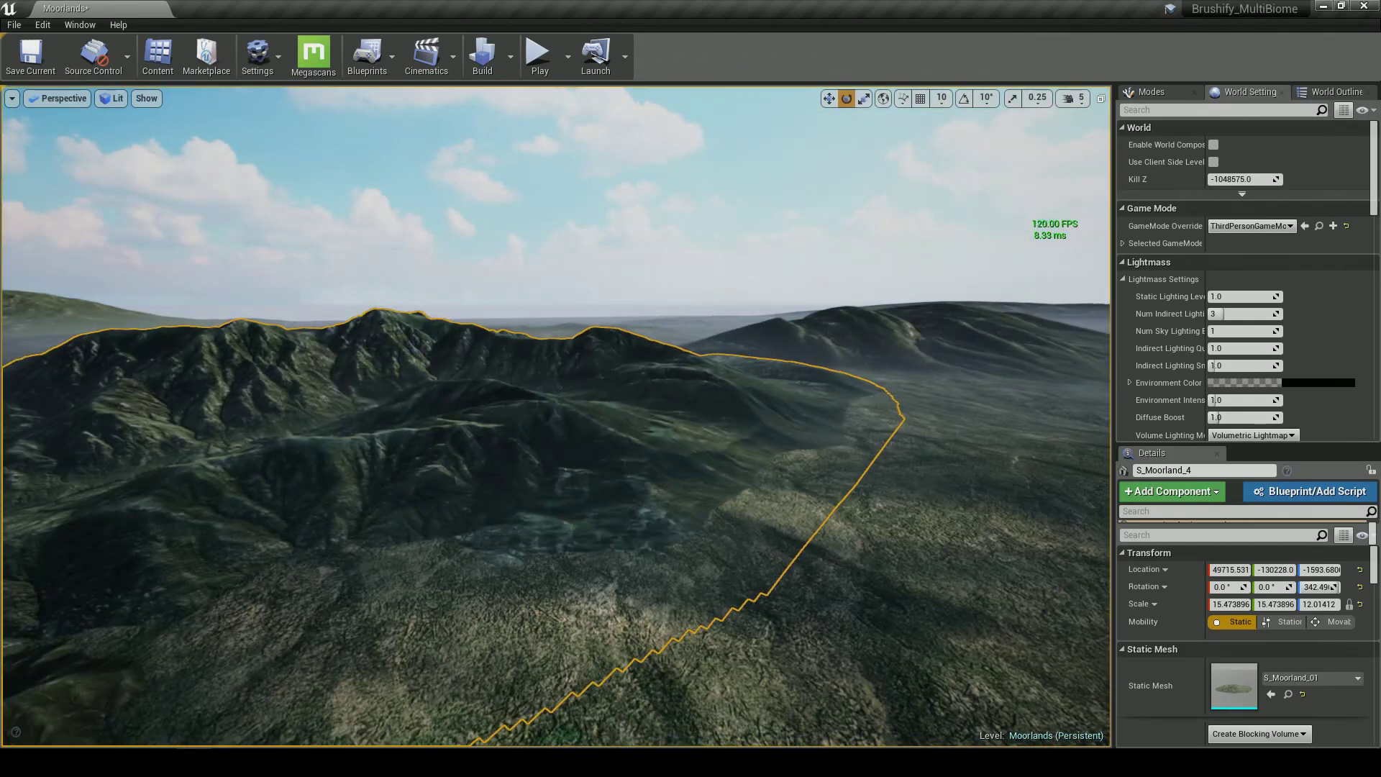
Rotate the selected mountain mesh further about its vertical axis to about 373°
right_click_drag(594, 395, 536, 393)
left_click_drag(584, 386, 561, 389)
Inspect the mountain meshes and surrounding terrain in wireframe view
left_click(112, 102)
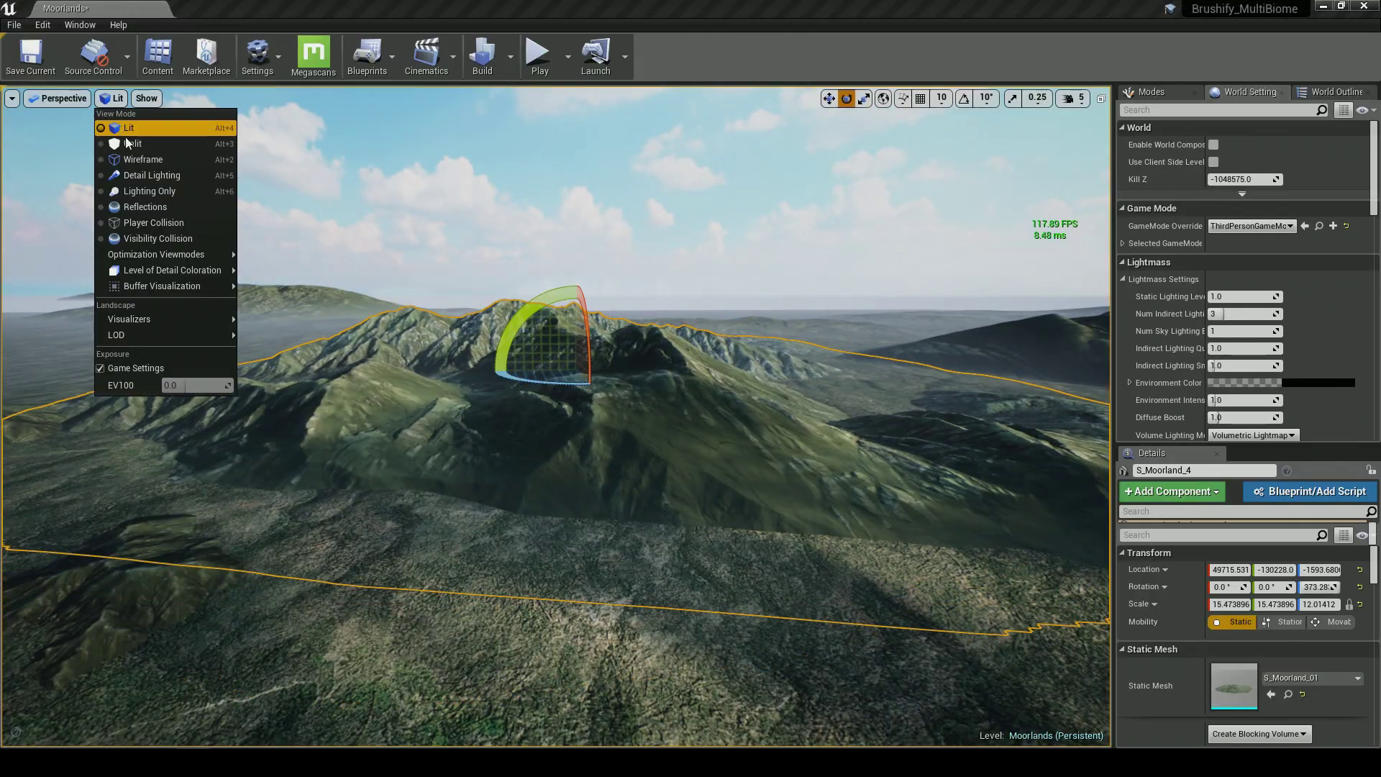
left_click(137, 161)
key("w")
right_click_drag(301, 238, 337, 261)
key("a")
right_click_drag(481, 417, 508, 427)
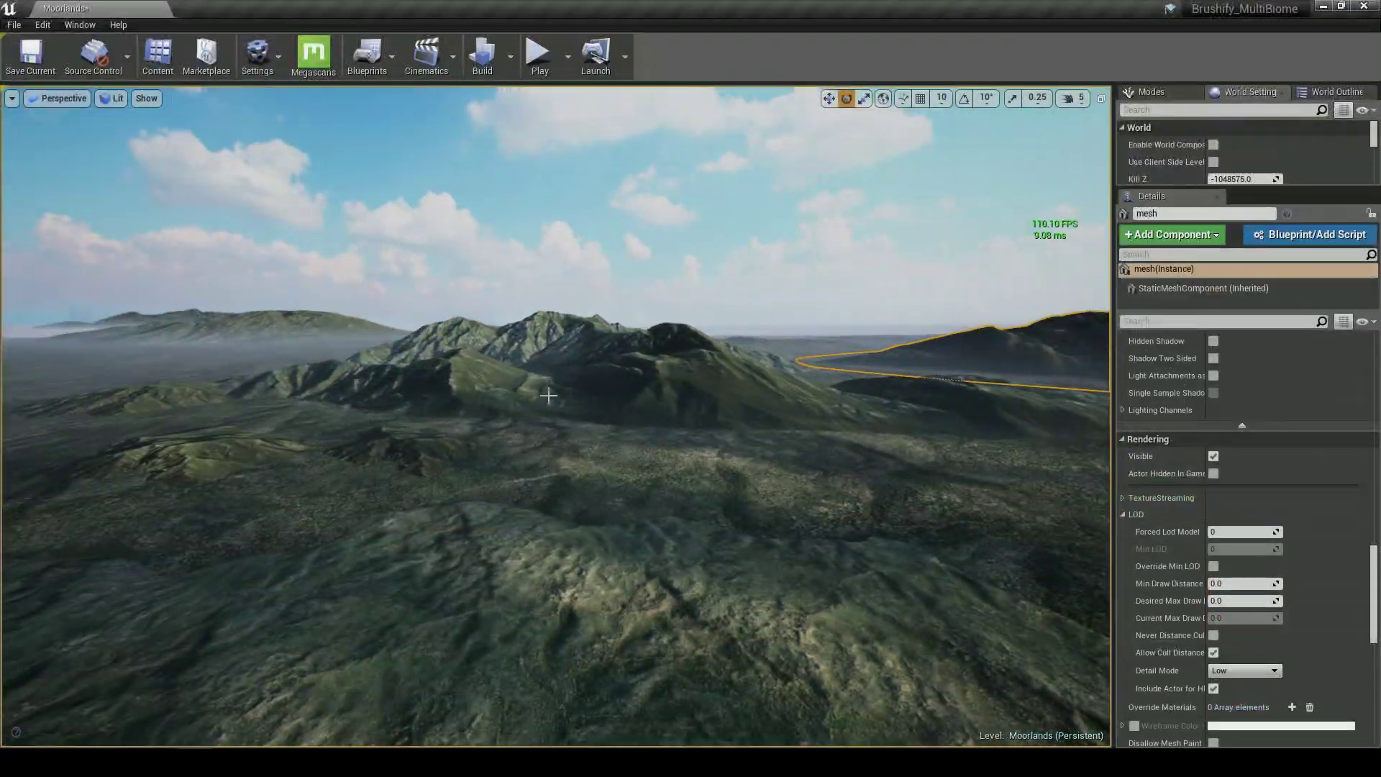
Try filling out the distant range by moving and rotating additional mountain meshes beside the existing peaks
left_click_drag(678, 373, 343, 370)
key("w")
right_click_drag(342, 371, 291, 375)
key("e")
left_click_drag(496, 367, 446, 323)
key("w")
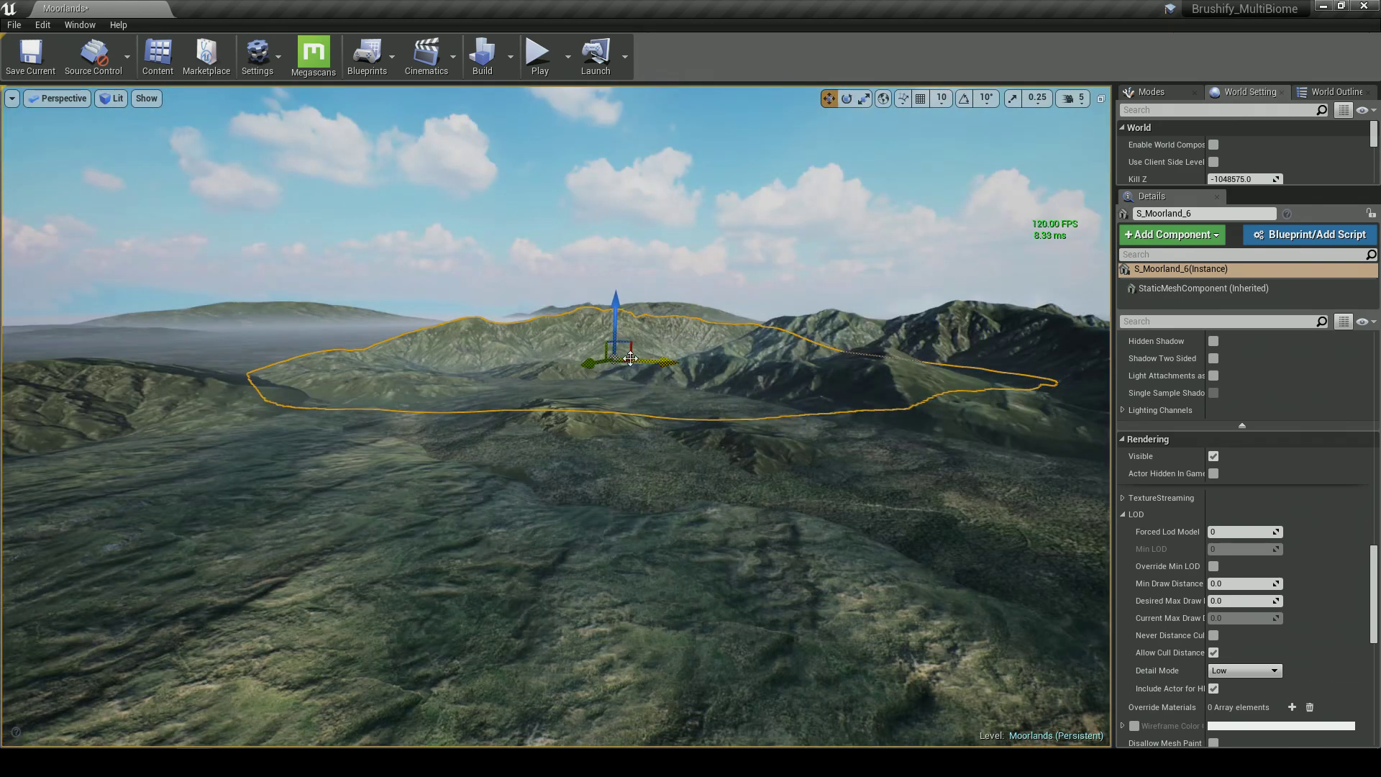
left_click_drag(648, 360, 428, 349)
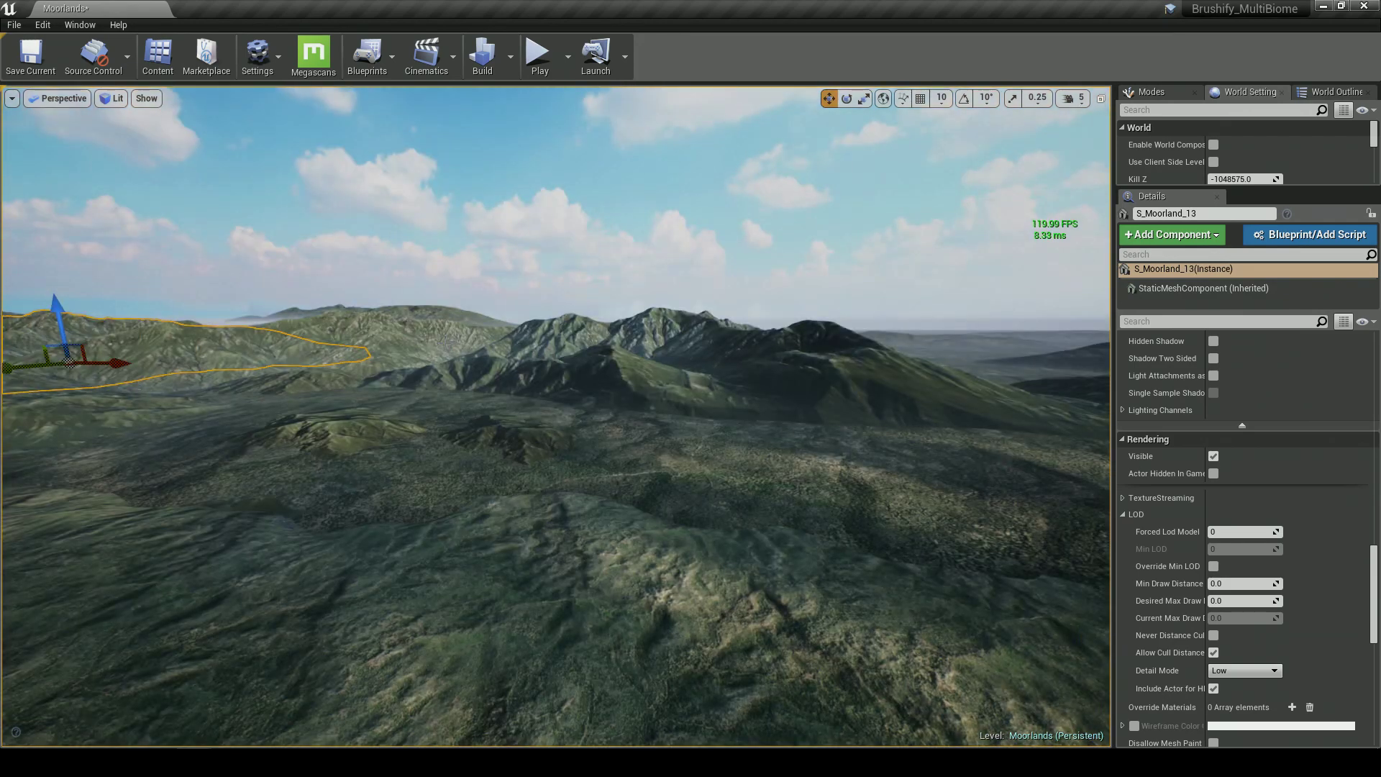
Delete the additional mountain mesh beside the range and the one behind it
key("Delete")
left_click(450, 340)
key("Delete")
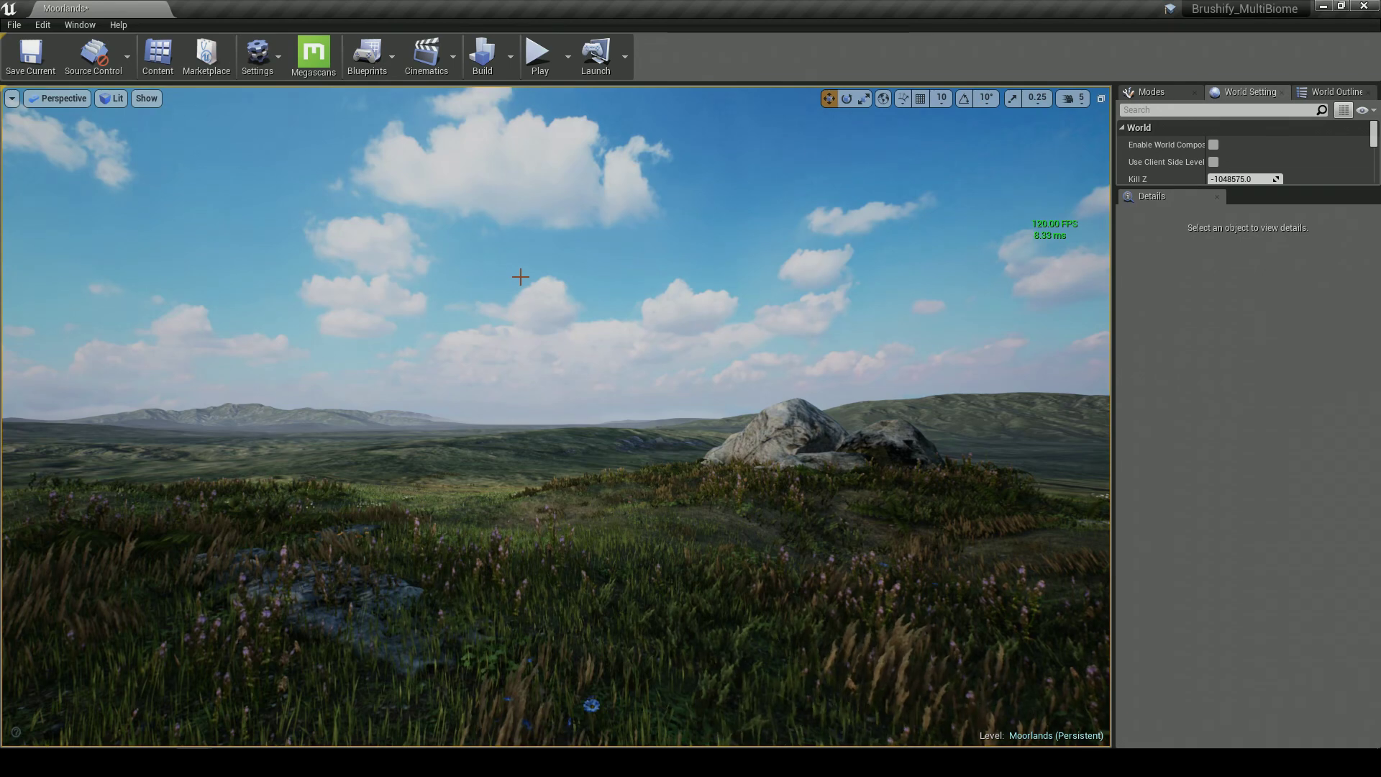
Save the Moorlands level and open the Assets_Moorlands level from the Brushify/Maps/Moorland folder
key("ctrl+s")
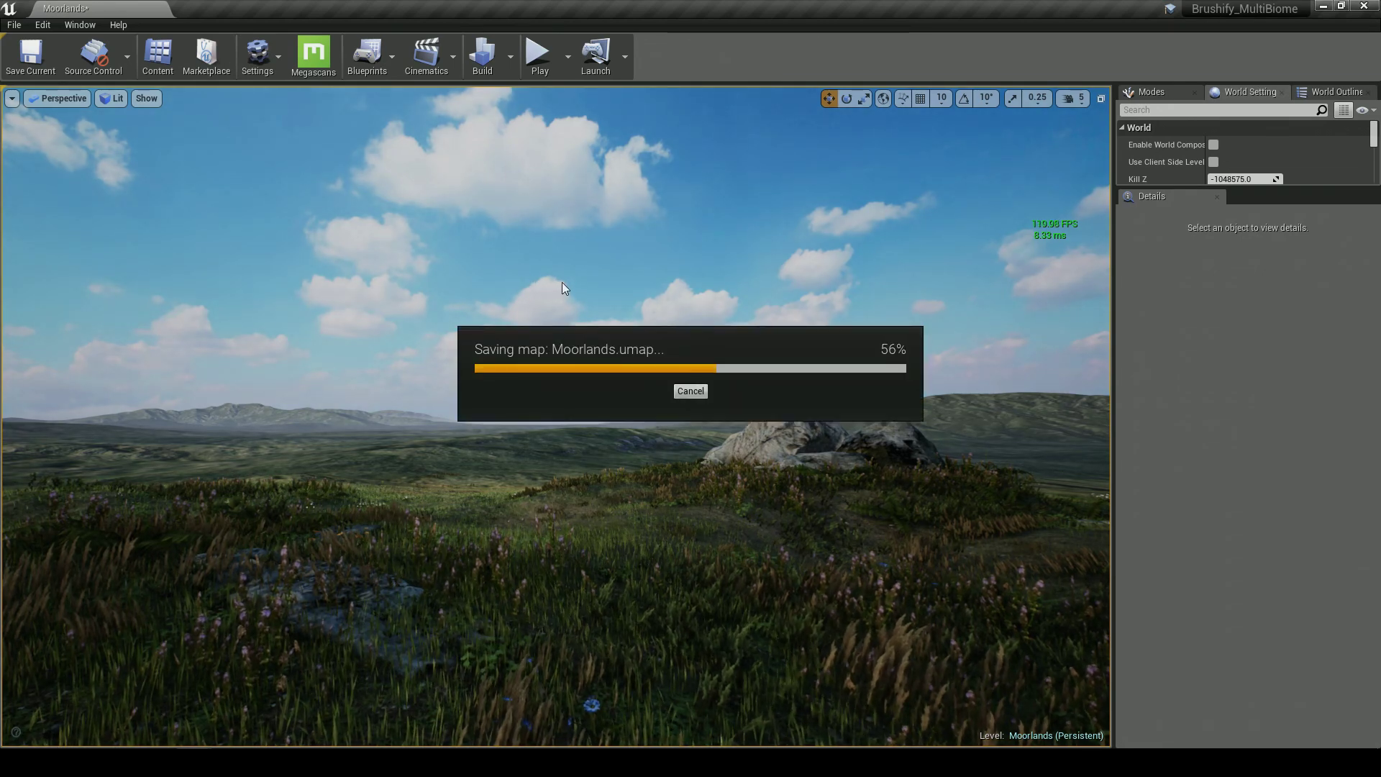
left_click(14, 24)
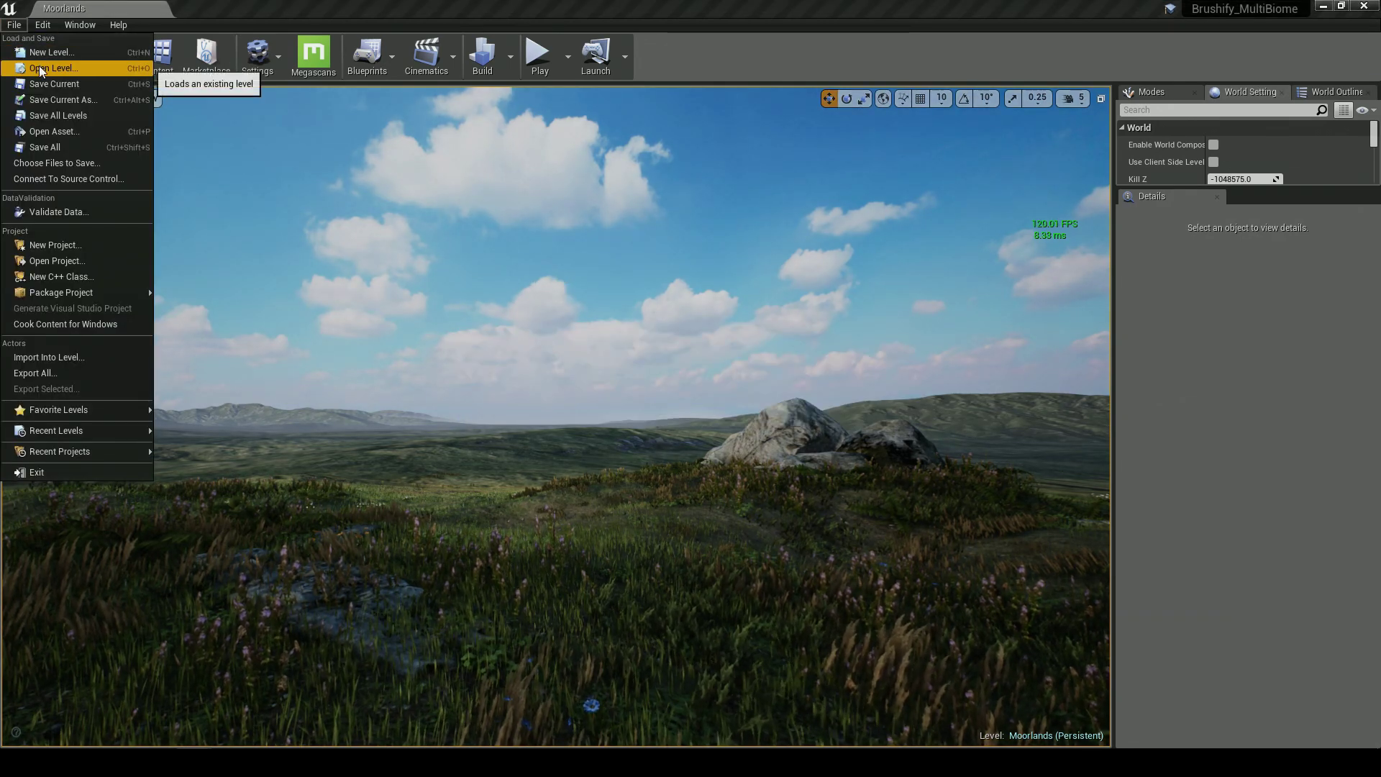
left_click(39, 66)
scroll(424, 335, "up", 6)
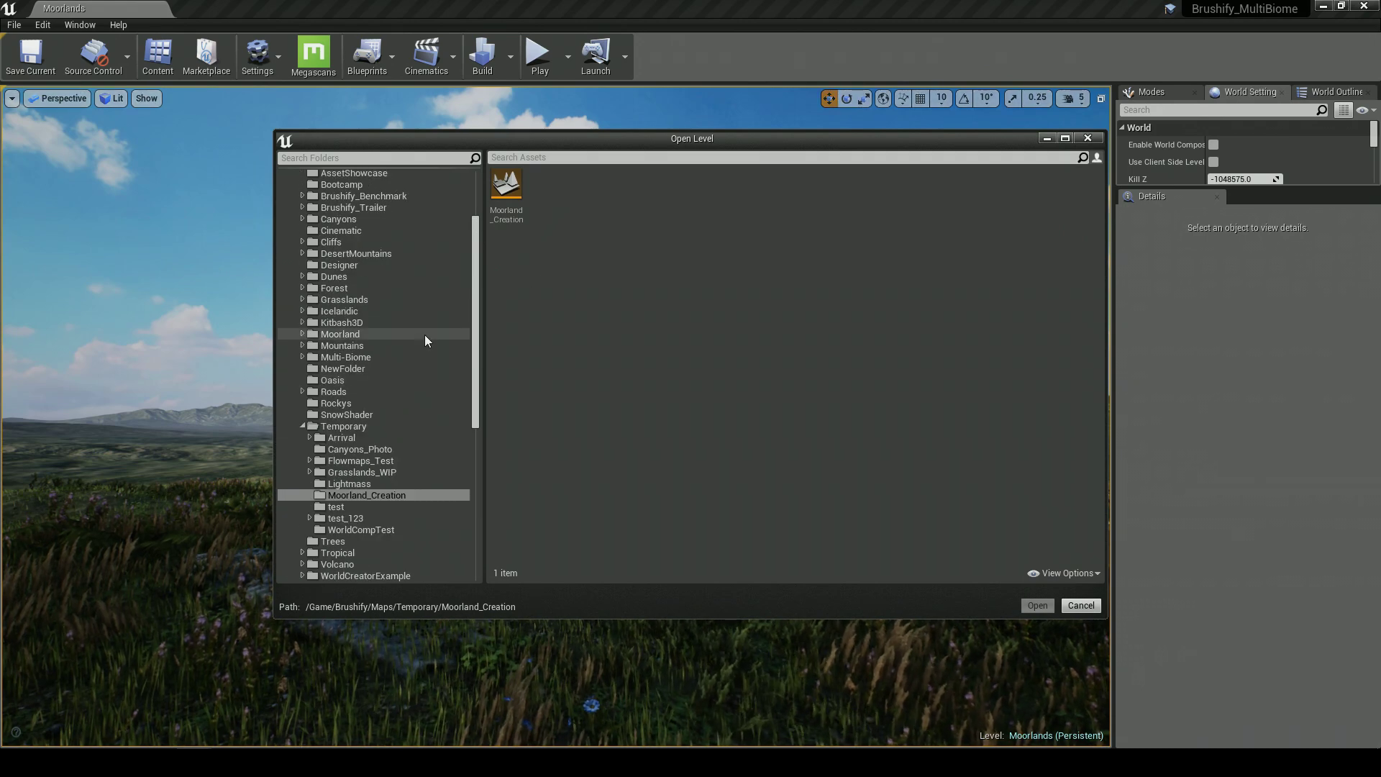
left_click(351, 433)
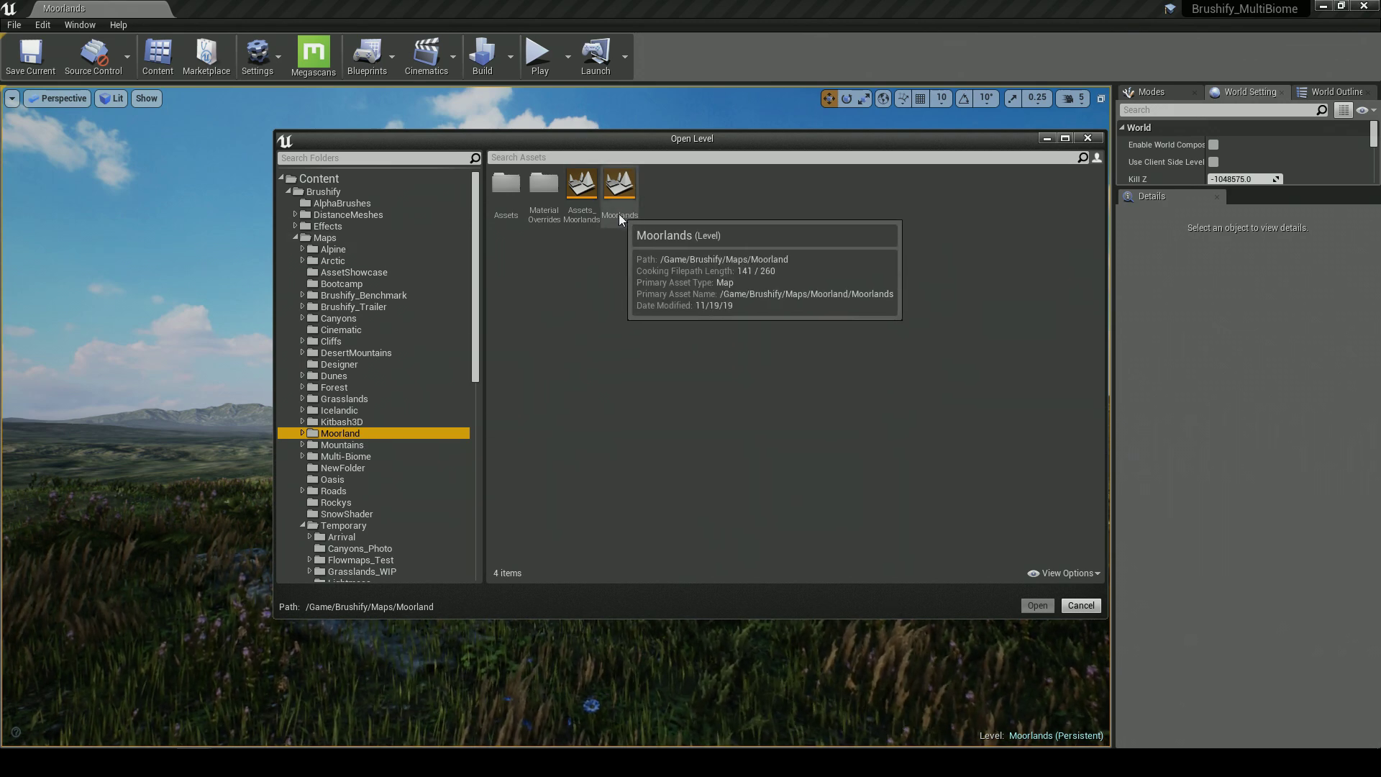
left_click_drag(646, 142, 995, 558)
left_click_drag(862, 551, 389, 242)
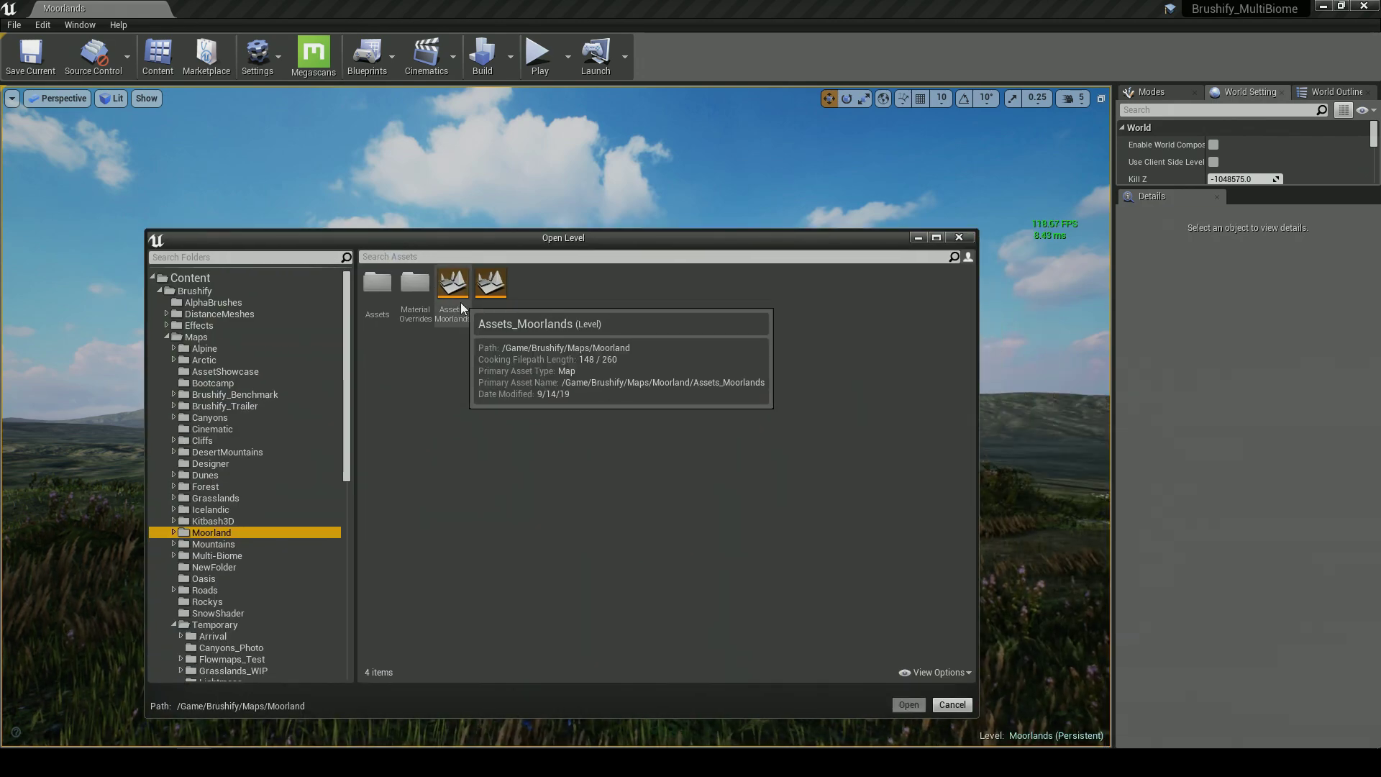
double_click(461, 305)
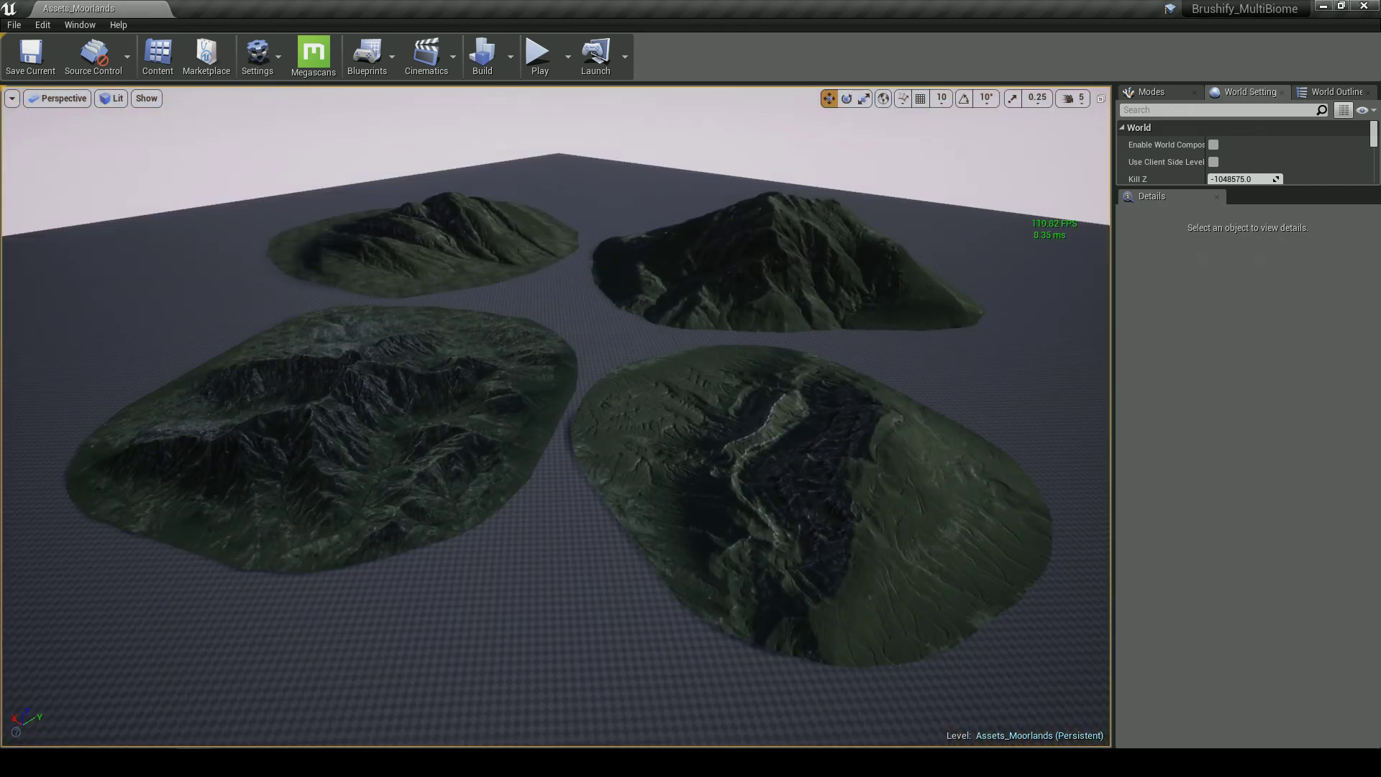
Examine the four moorland mountain meshes up close and from several angles
right_click_drag(499, 321, 367, 313)
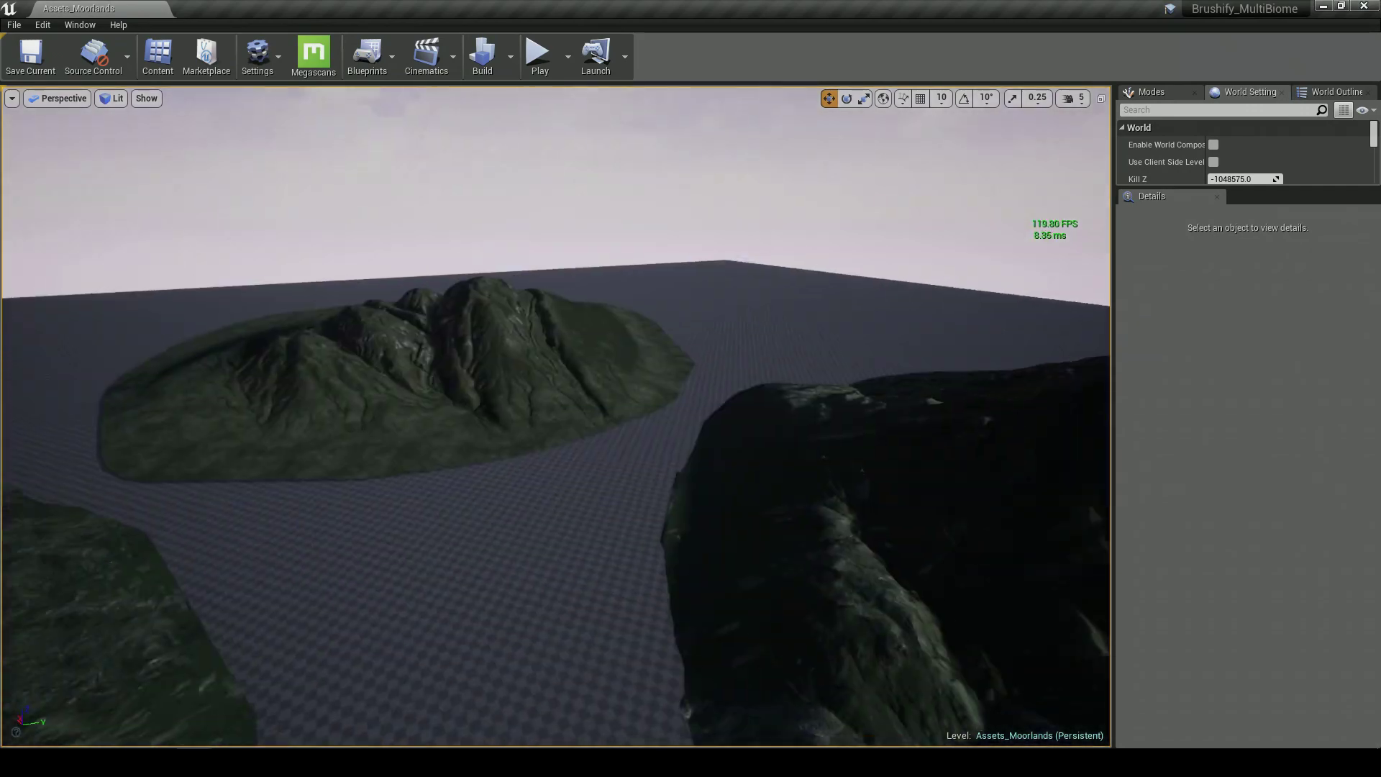
mouse_move(547, 345)
right_mouse_down()
mouse_move(579, 341)
mouse_move(547, 320)
mouse_move(536, 377)
mouse_move(543, 368)
right_mouse_up()
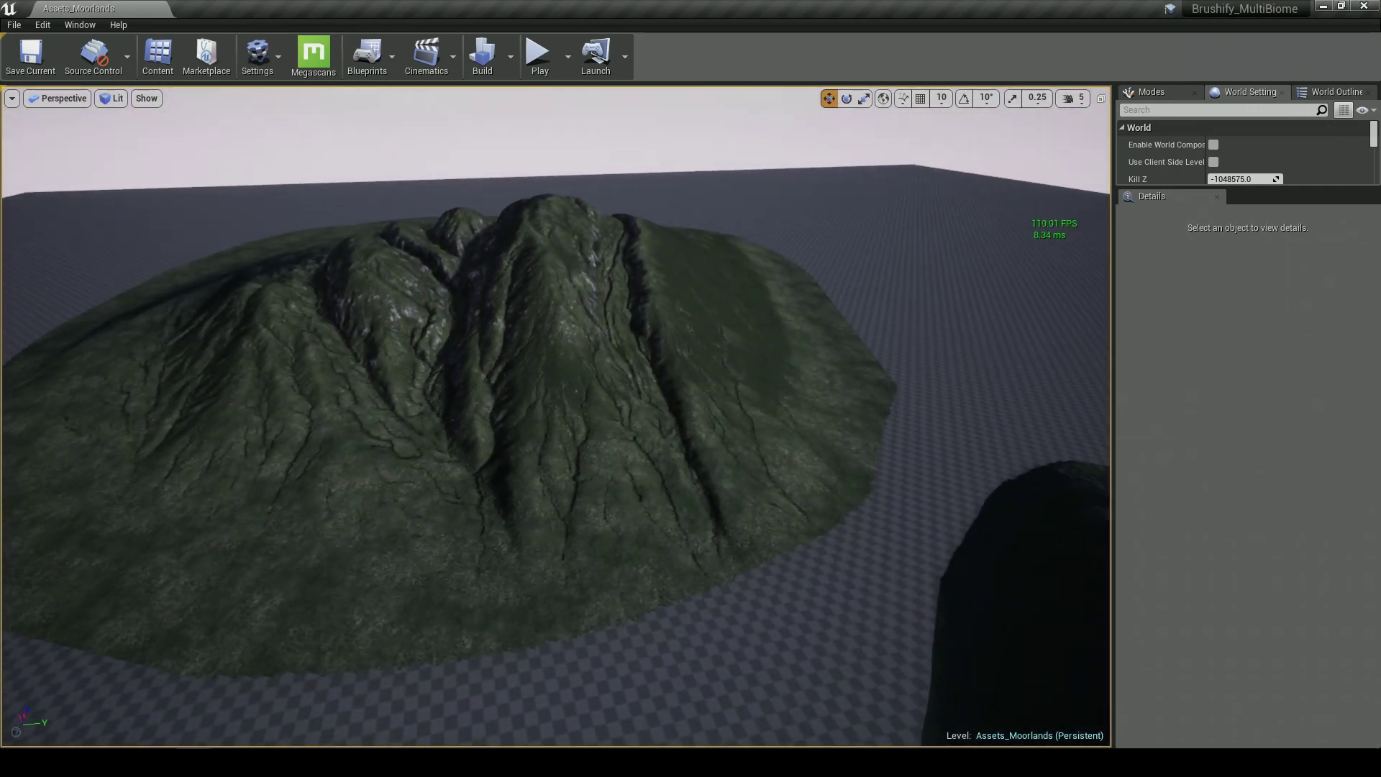
left_click_drag(521, 223, 555, 348)
mouse_move(605, 359)
right_mouse_down()
mouse_move(690, 354)
mouse_move(608, 370)
mouse_move(615, 382)
right_mouse_up()
left_click(614, 390)
left_click_drag(644, 393, 644, 420)
right_click_drag(637, 382, 567, 394)
right_click(570, 394)
key("a")
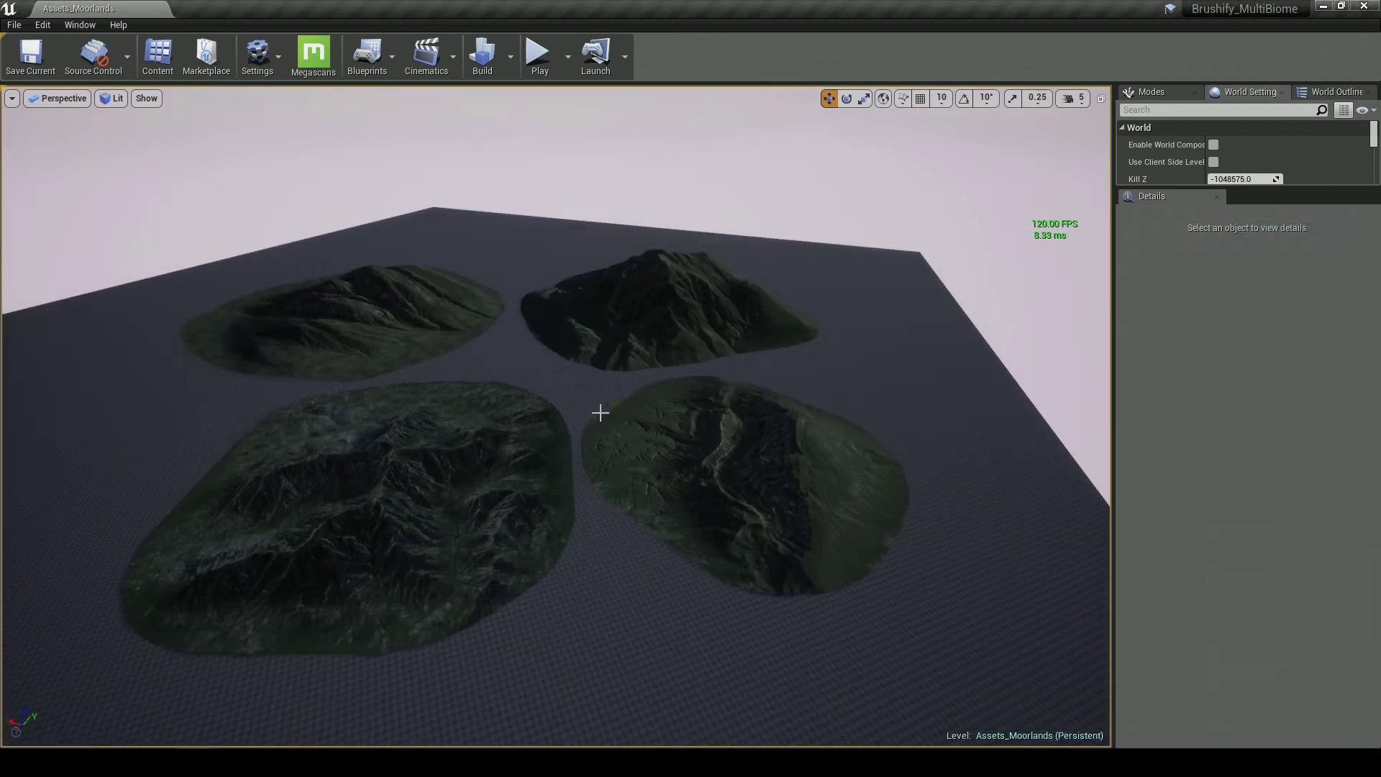
left_click(403, 496)
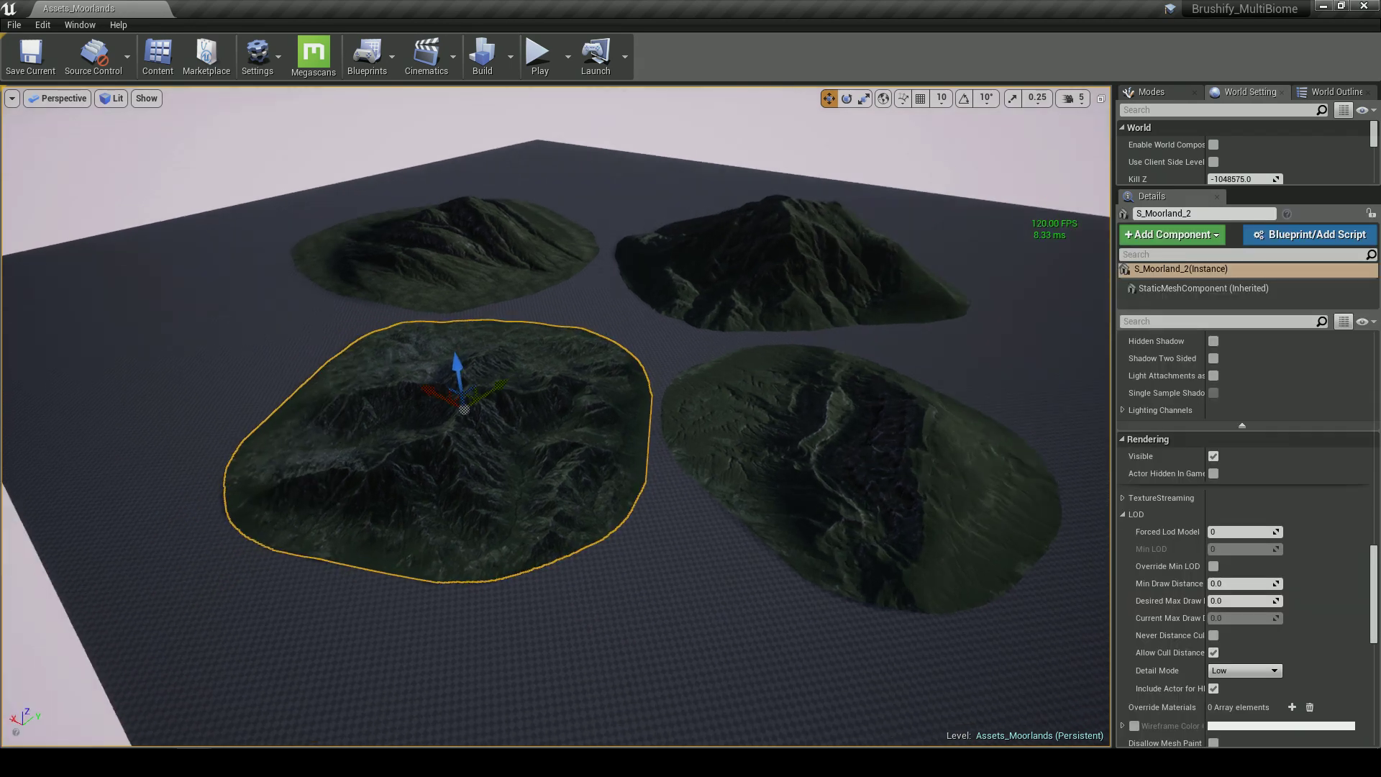
key("Escape")
left_click_drag(292, 262, 290, 208)
key("w")
right_click_drag(507, 497, 505, 487)
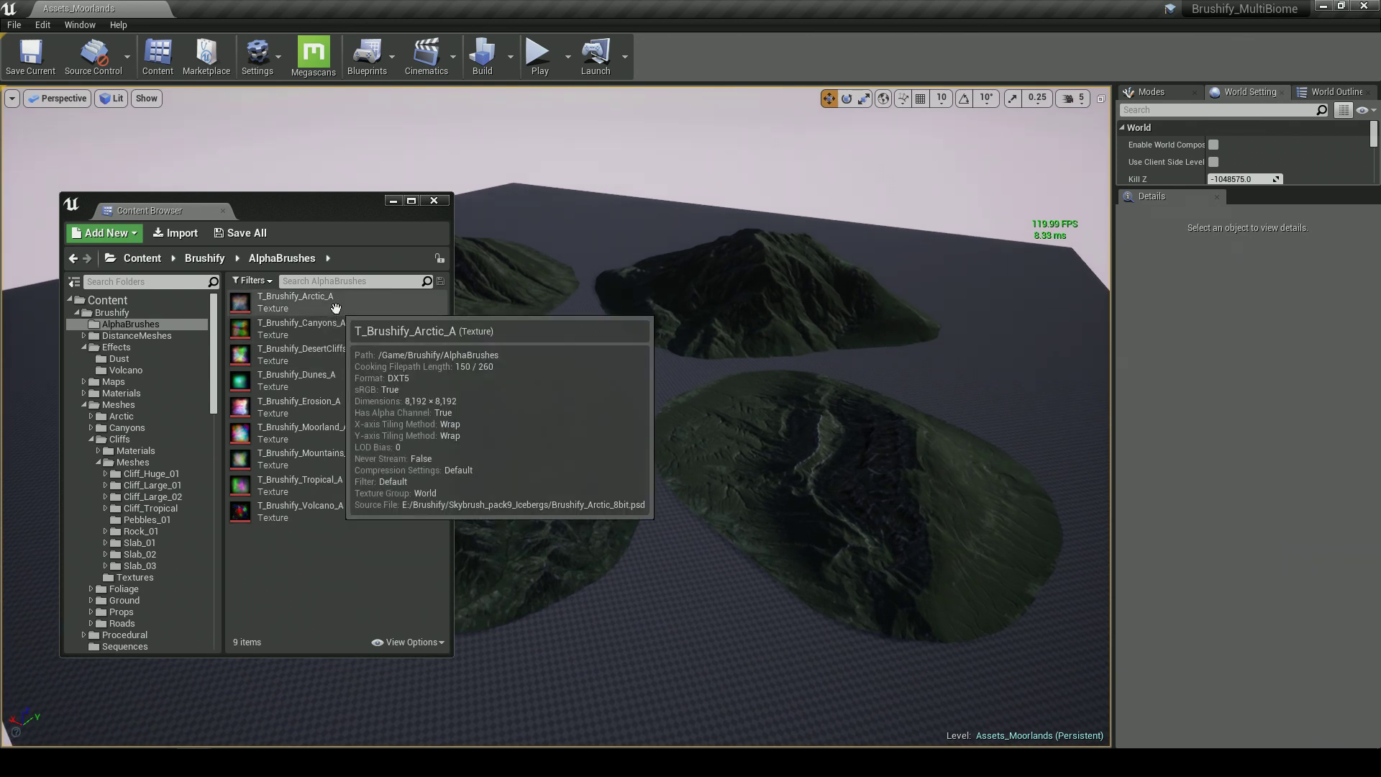
Look through the AlphaBrushes textures, select T_Brushify_Moorland_A to view its details, and put the Content Browser away
mouse_move(335, 512)
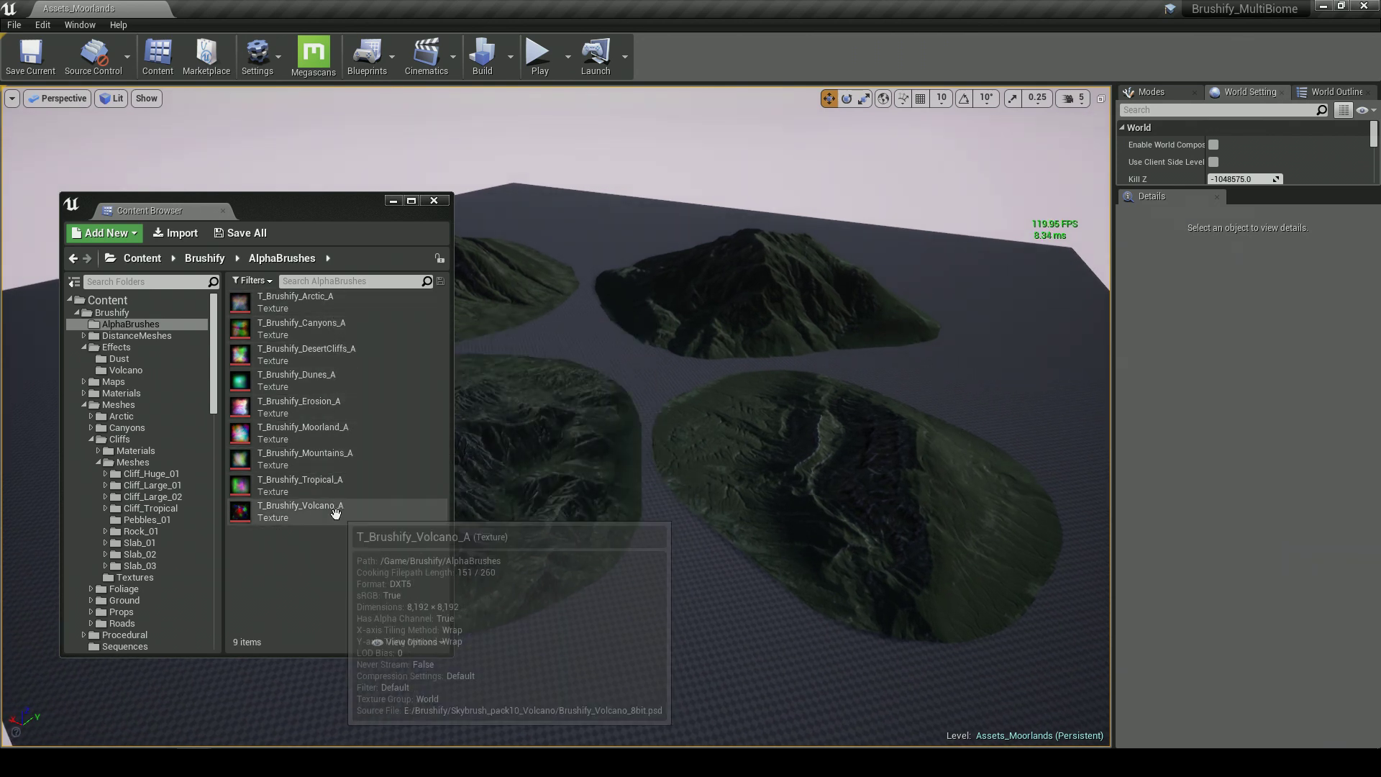
left_click(351, 433)
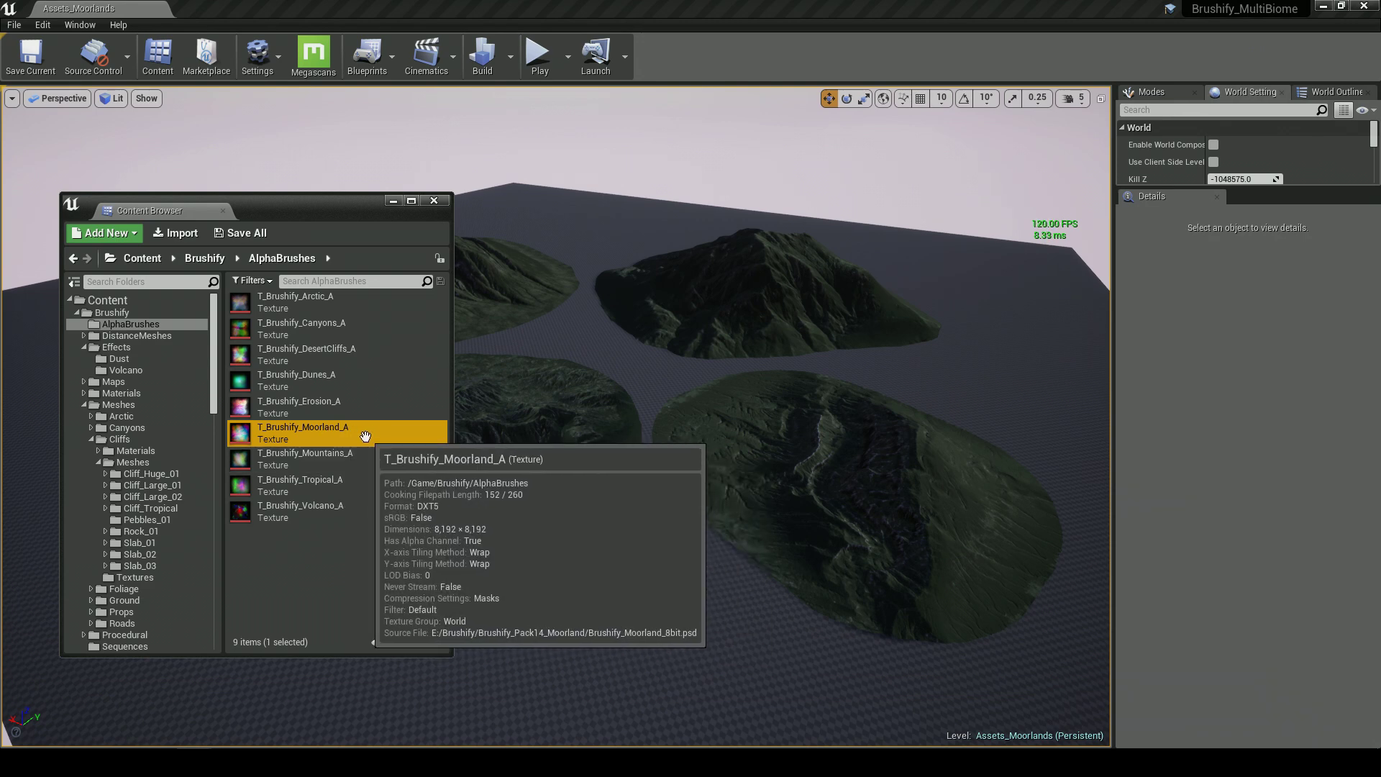
left_click(393, 201)
Select each of the four mountain meshes in turn to compare them, finishing with the tall rear peak
key("d")
right_click_drag(722, 470, 672, 477)
key("w")
left_click(721, 469)
key("a")
left_click(386, 465)
left_click(426, 292)
left_click(694, 286)
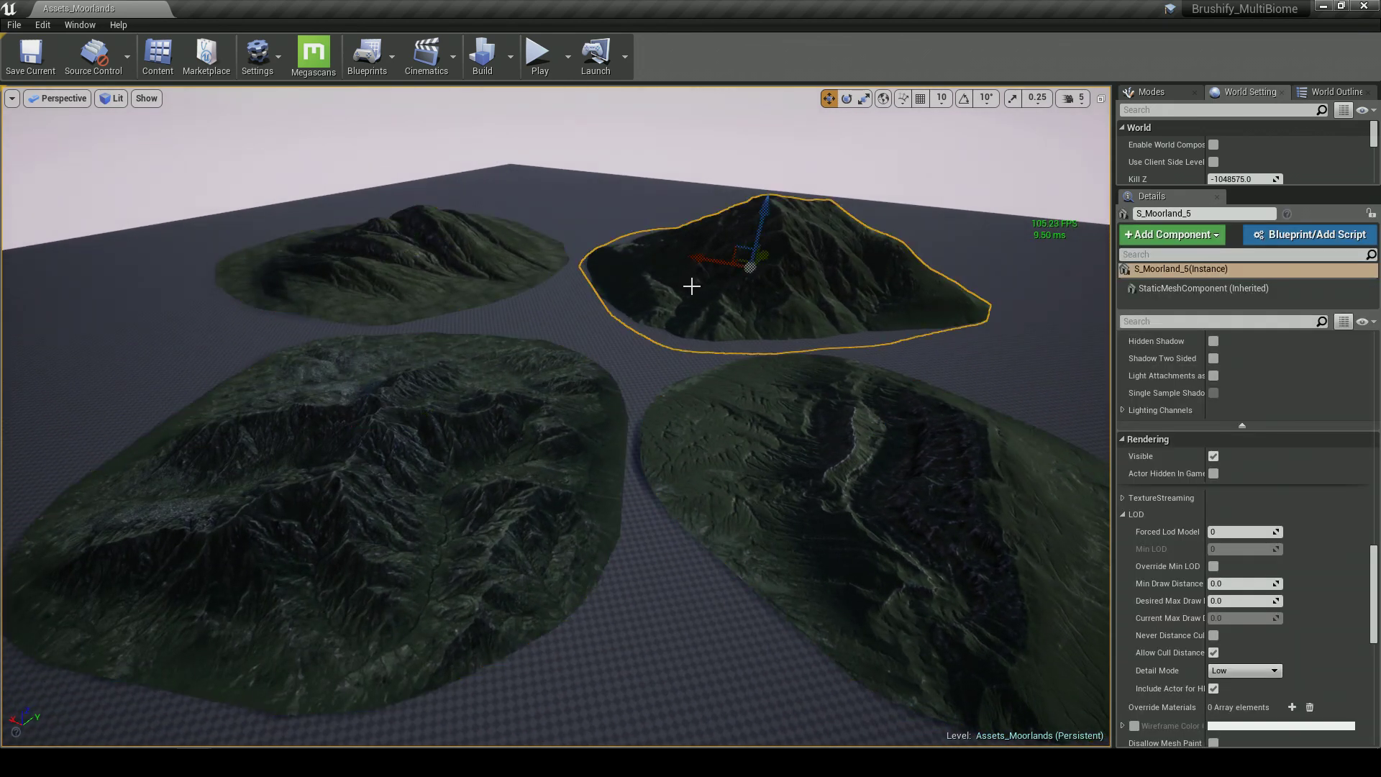
Reopen the recent Moorlands level and survey its rocks and background mountains
left_click(14, 25)
mouse_move(129, 434)
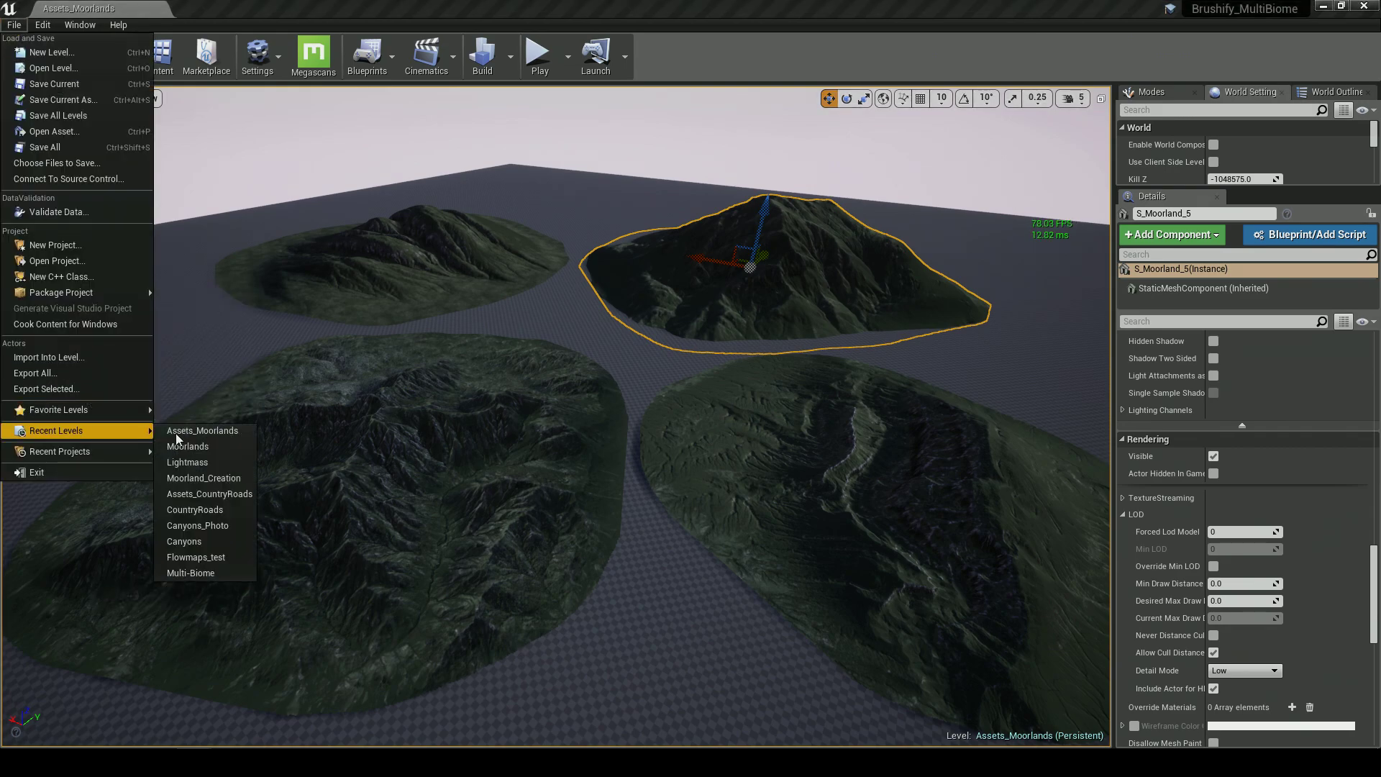
left_click(217, 448)
right_click_drag(426, 420, 512, 384)
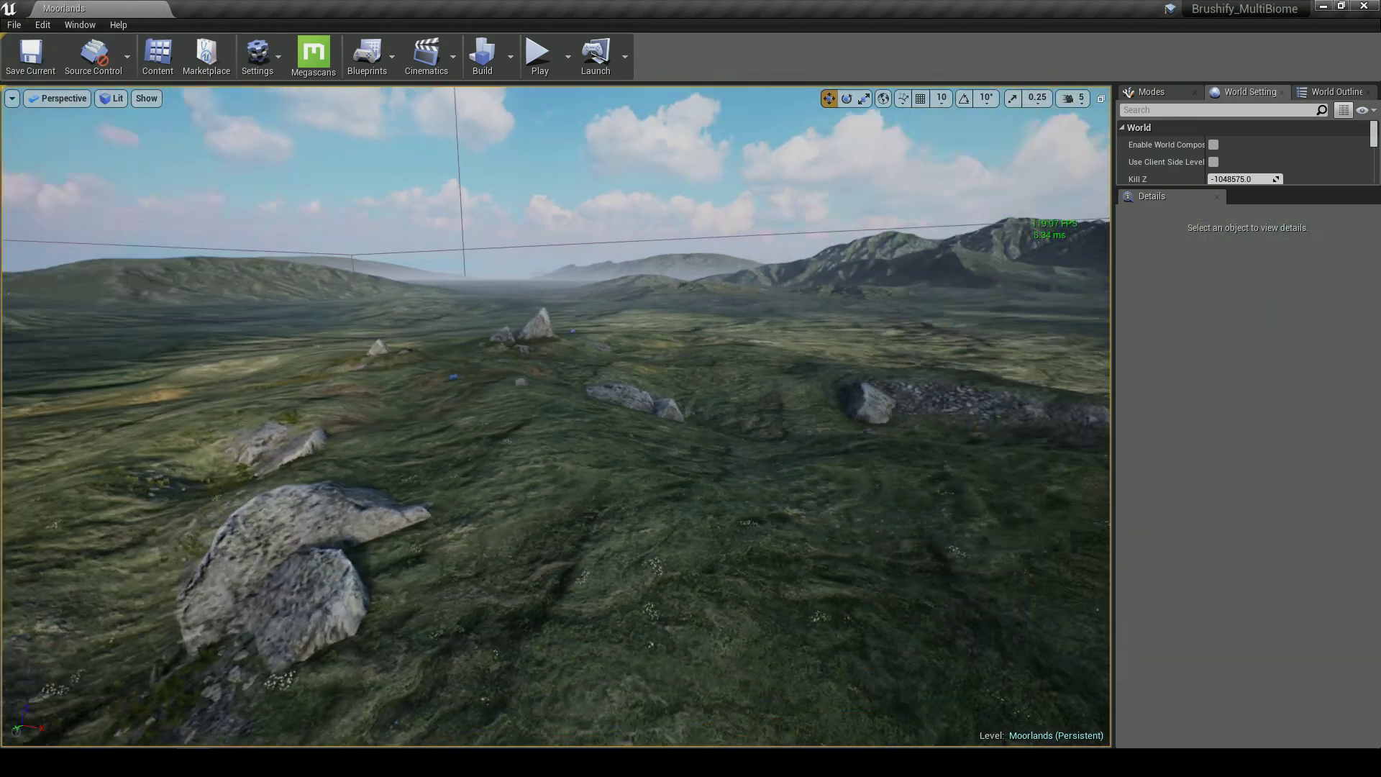
key("a")
key("s")
key("d")
key("w")
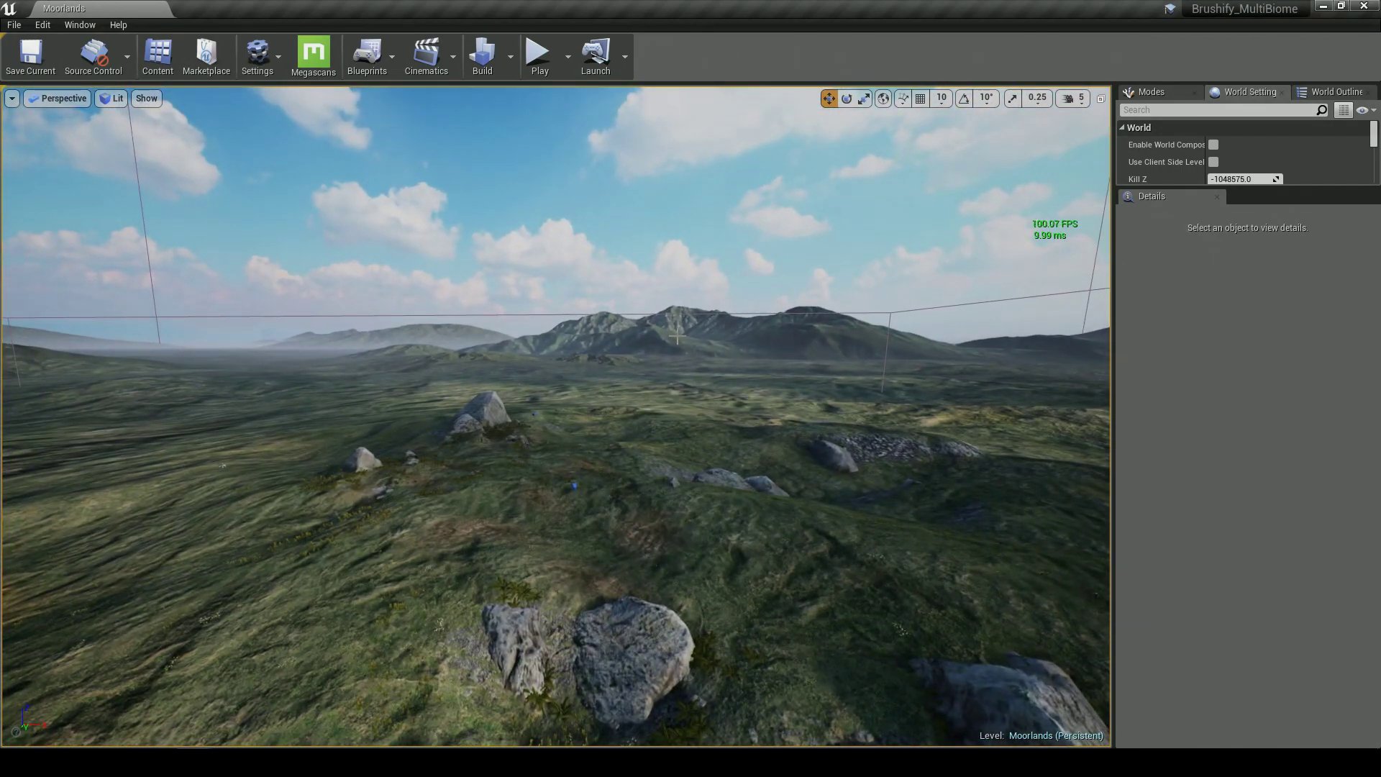
Switch to landscape sculpting with an enlarged Modes panel and reset the brush size to its default
left_click(1148, 92)
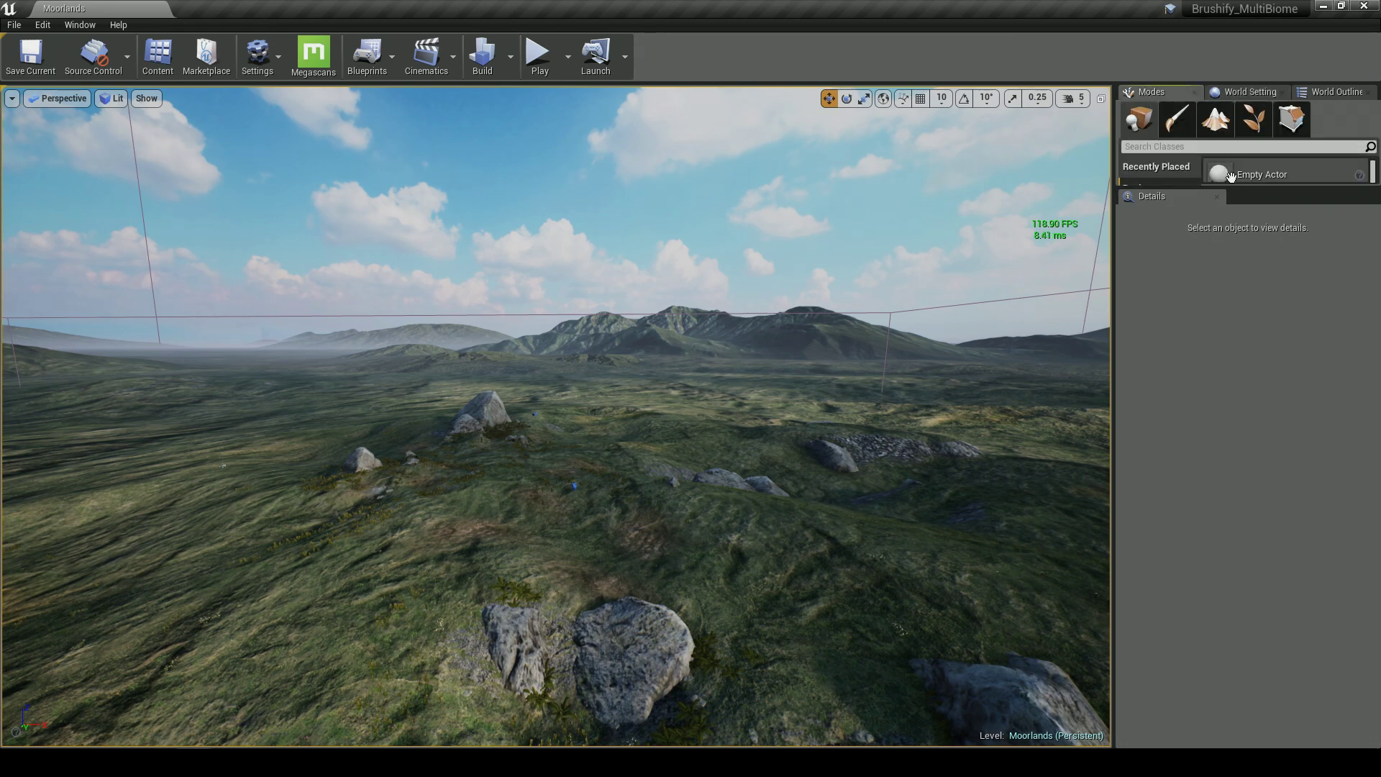
left_click_drag(1233, 185, 1211, 501)
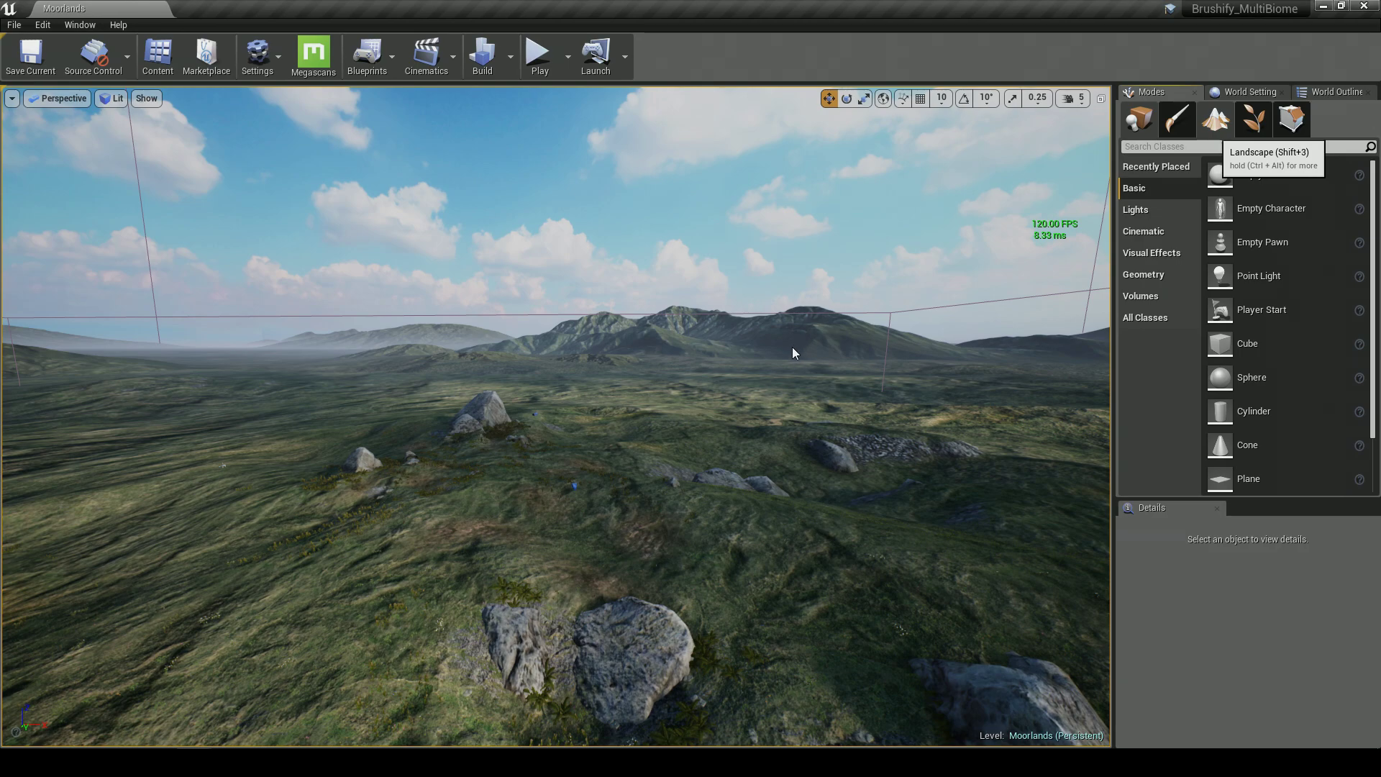
mouse_move(547, 392)
right_mouse_down()
mouse_move(593, 400)
mouse_move(595, 439)
right_mouse_up()
right_click_drag(426, 375, 381, 365)
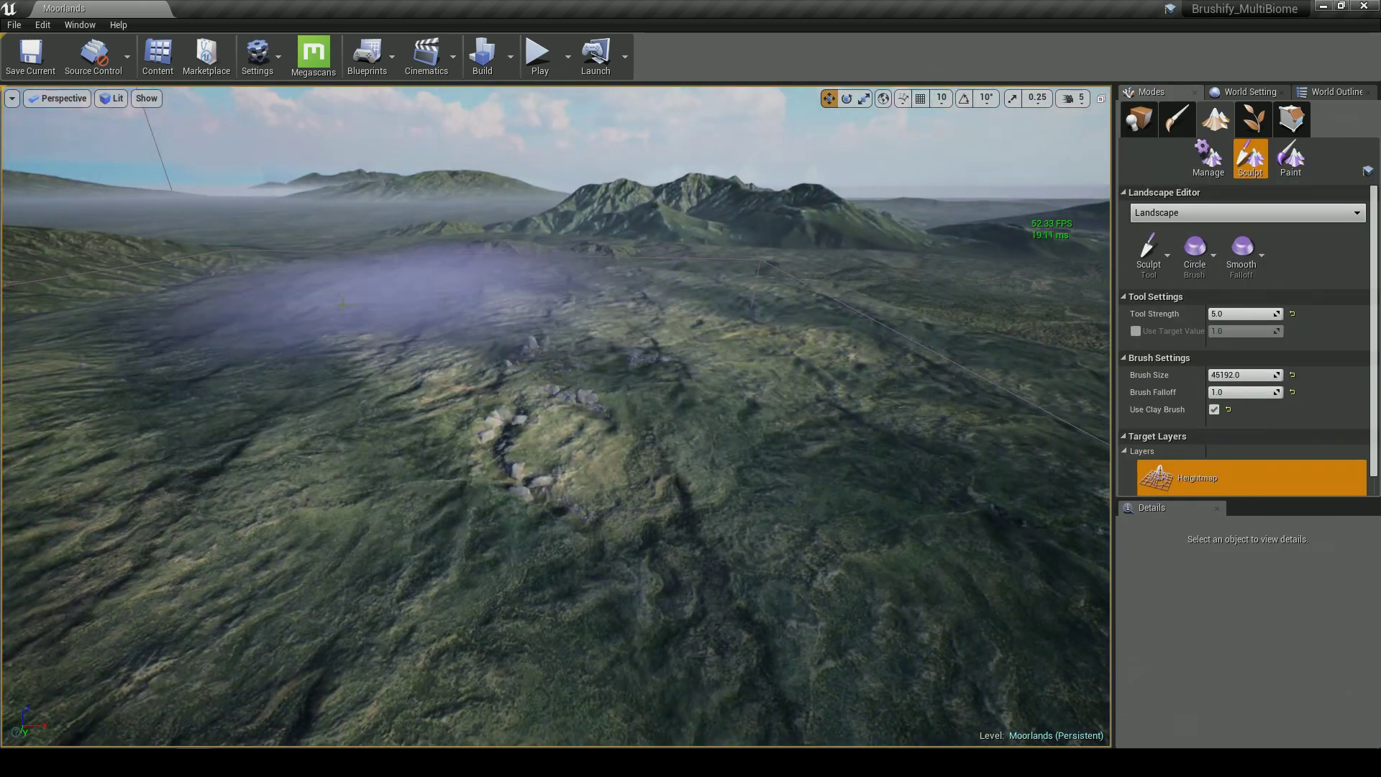
mouse_move(750, 322)
right_mouse_down()
mouse_move(691, 346)
mouse_move(594, 333)
mouse_move(540, 391)
mouse_move(586, 389)
mouse_move(293, 416)
mouse_move(555, 340)
mouse_move(498, 326)
right_mouse_up()
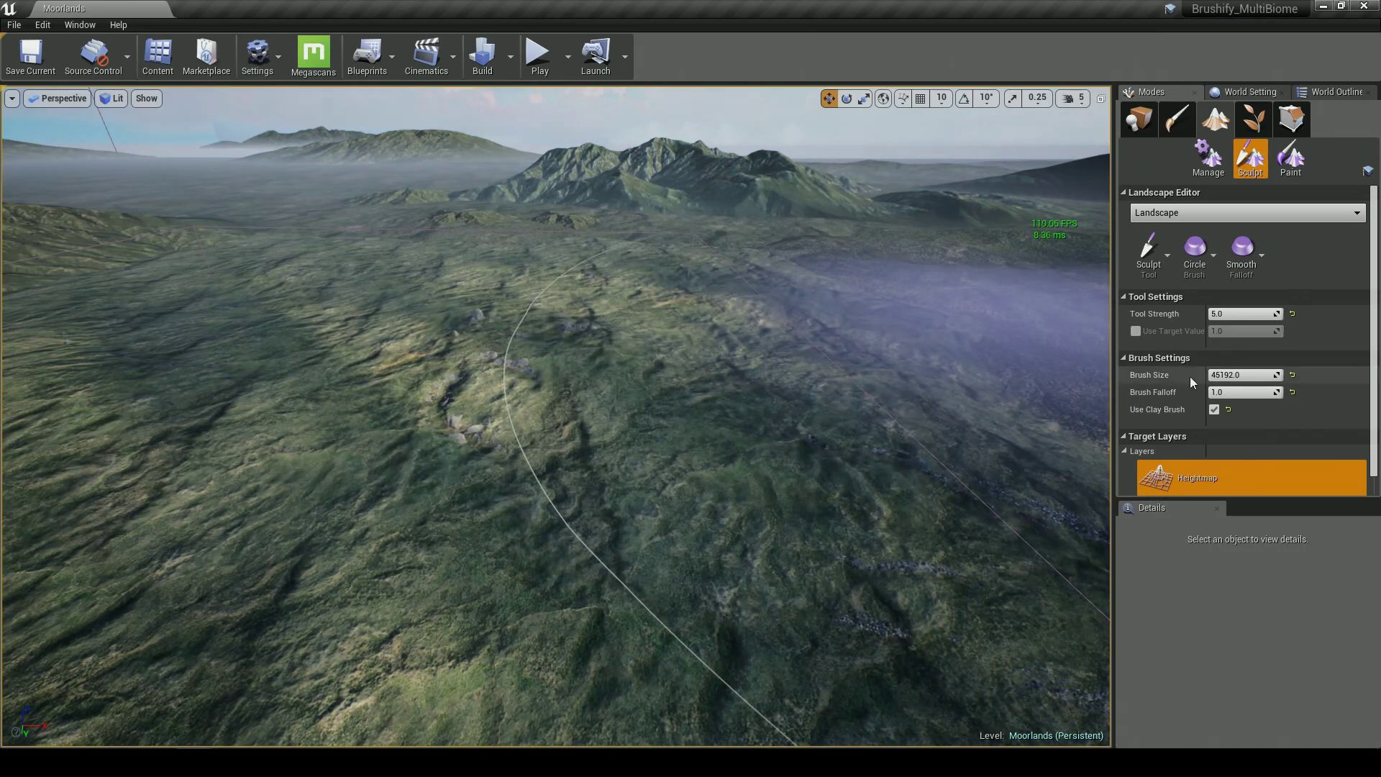
left_click(1292, 376)
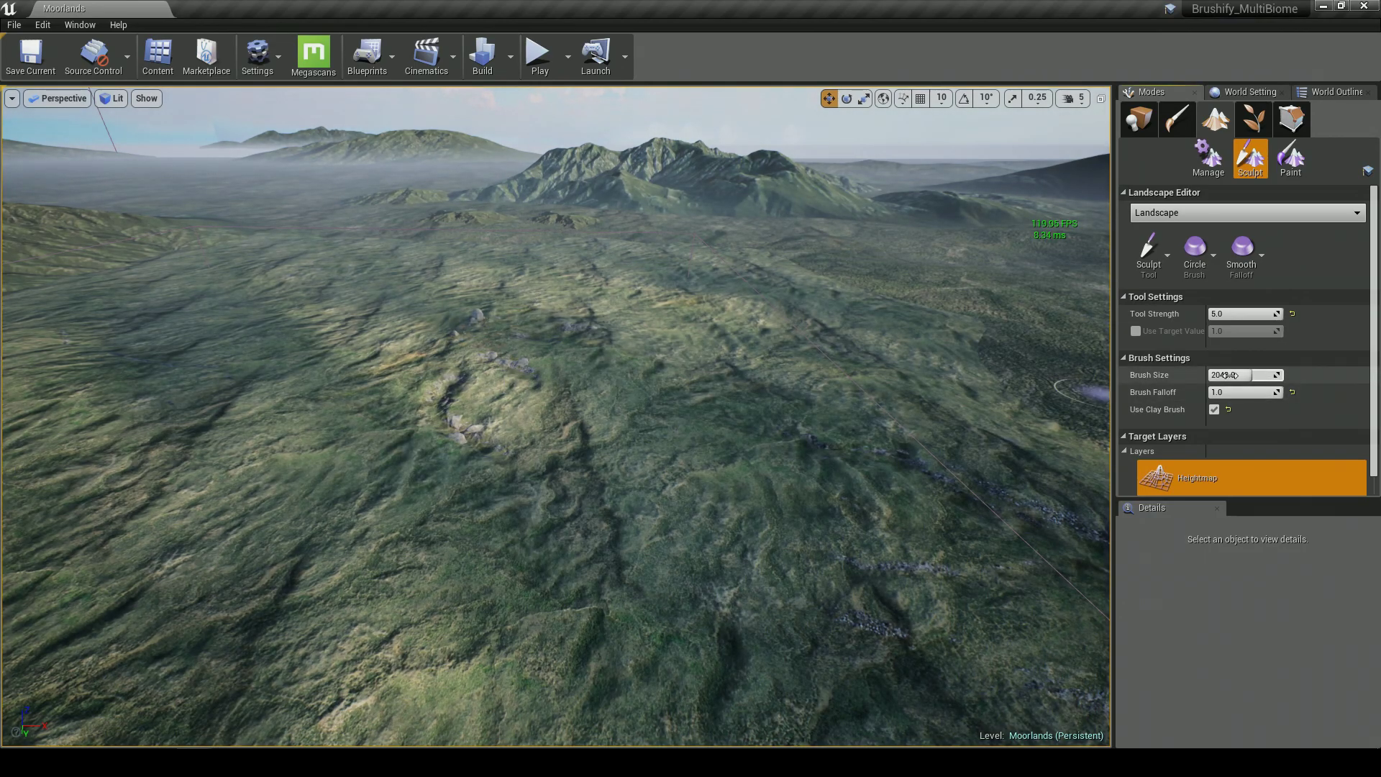
Try a sculpt stroke on the open terrain with a brush size of about 3304, and undo it
key("w")
right_click_drag(538, 393, 437, 351)
left_click_drag(507, 397, 505, 426)
mouse_move(519, 403)
right_mouse_down()
mouse_move(538, 410)
mouse_move(508, 438)
mouse_move(460, 435)
right_mouse_up()
key("ctrl+z")
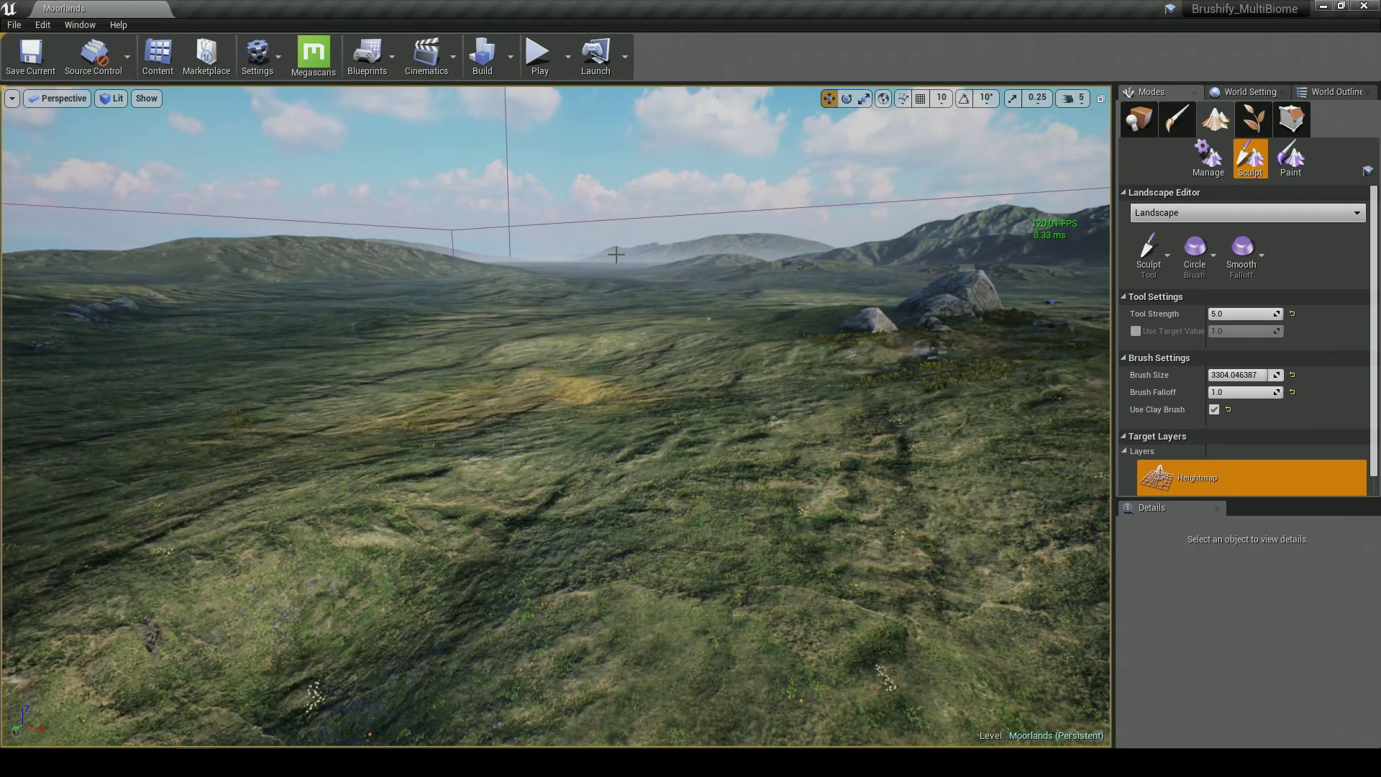
Target Landscape2 for sculpting and set the brush size to about 1383
left_click(1179, 216)
left_click(1191, 246)
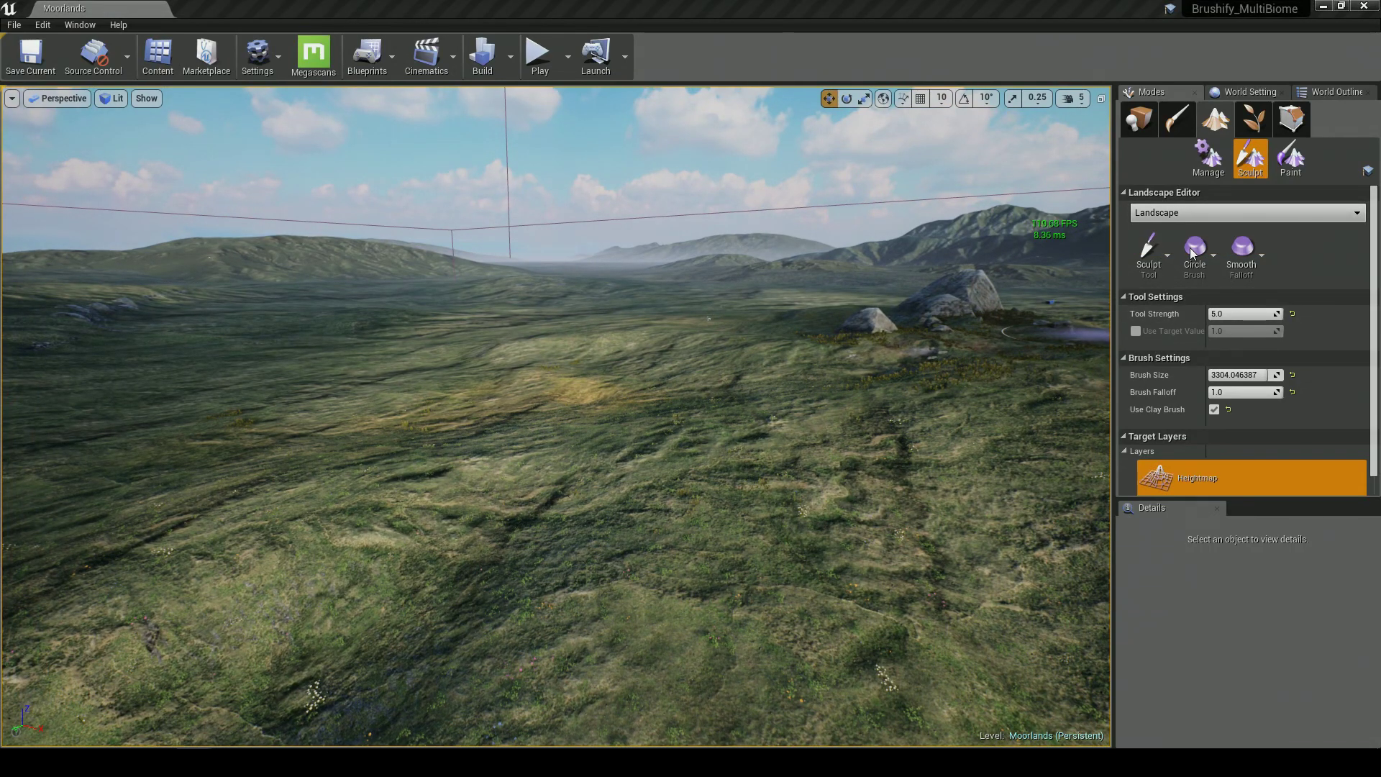
left_click_drag(1273, 375, 1229, 375)
left_click(1195, 213)
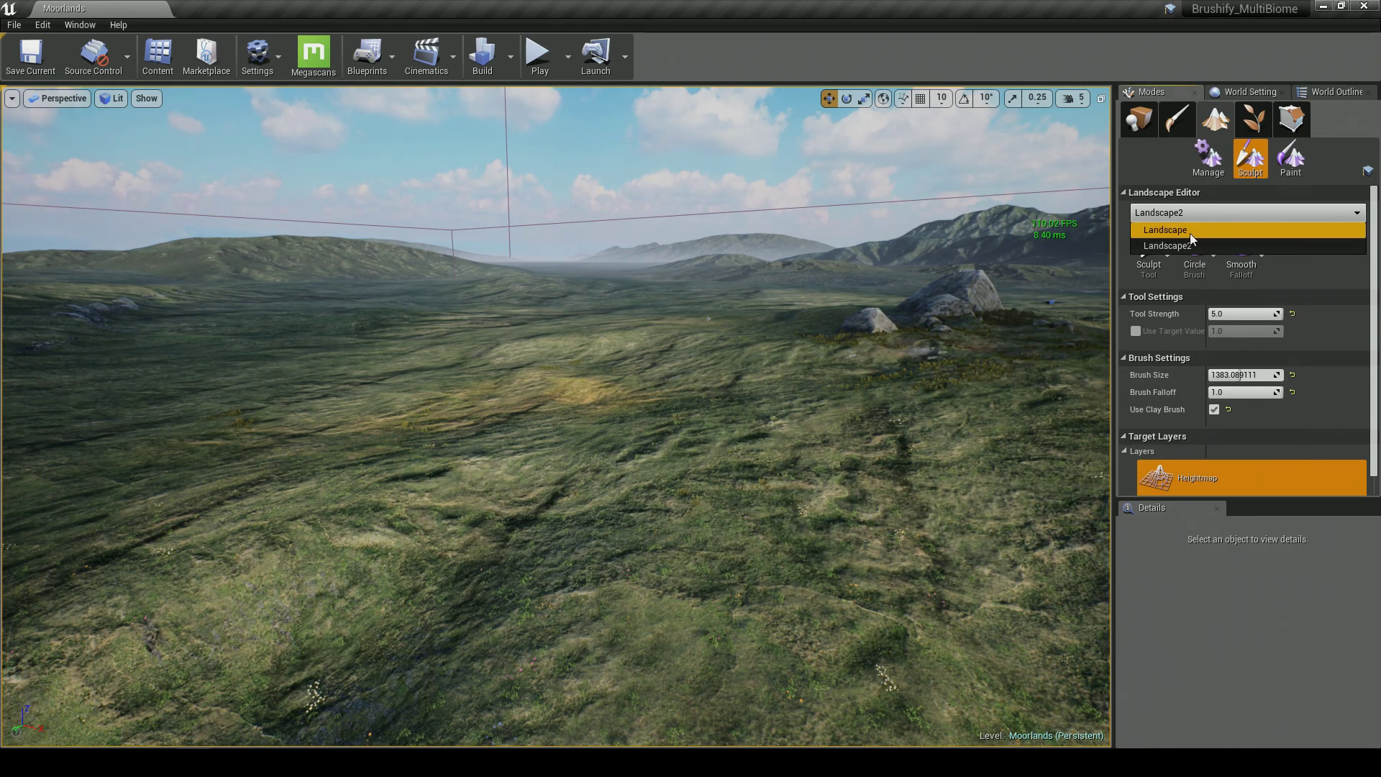
Try sculpting steep mounds on the grassy foreground with tool strength 5 and the clay brush, and undo the strokes
right_click_drag(603, 447, 636, 444)
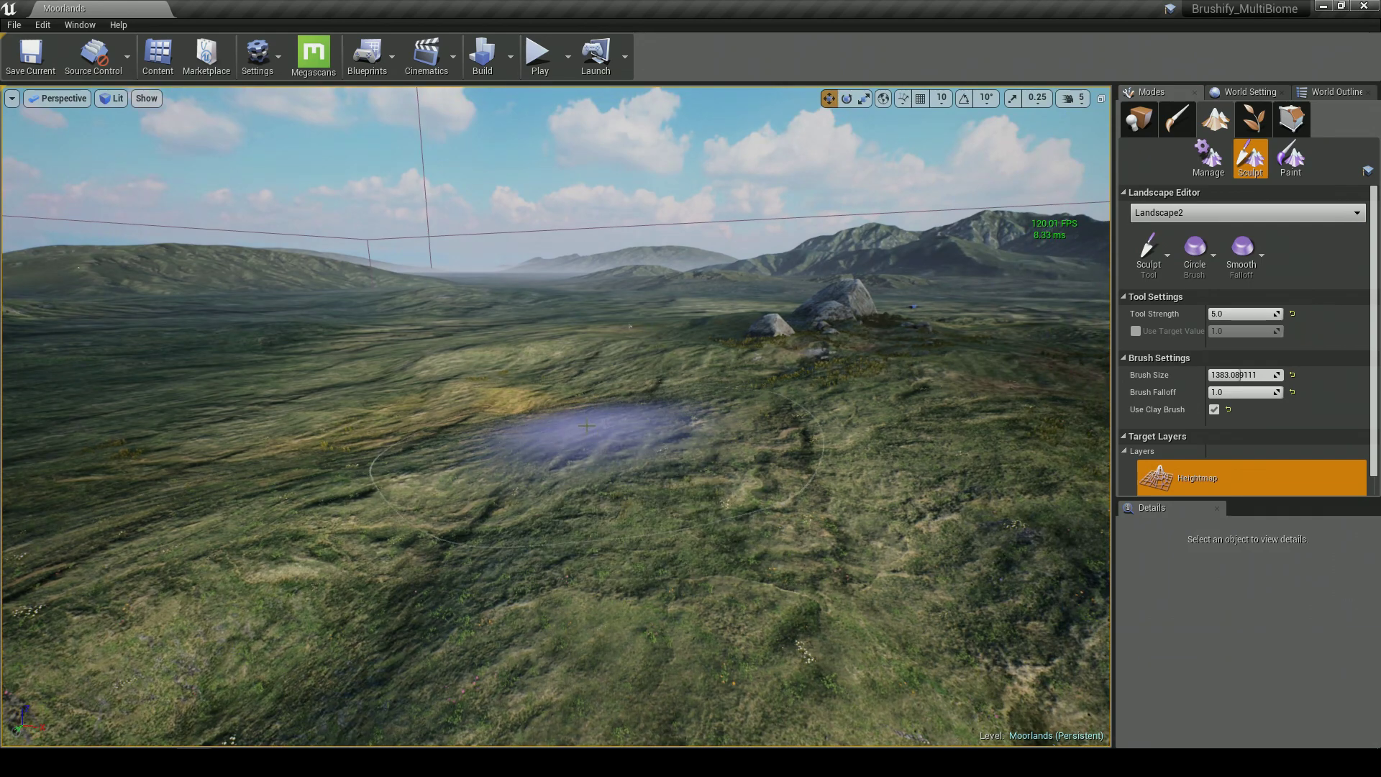
left_click_drag(587, 425, 579, 430)
key("a")
right_click_drag(605, 418, 632, 427)
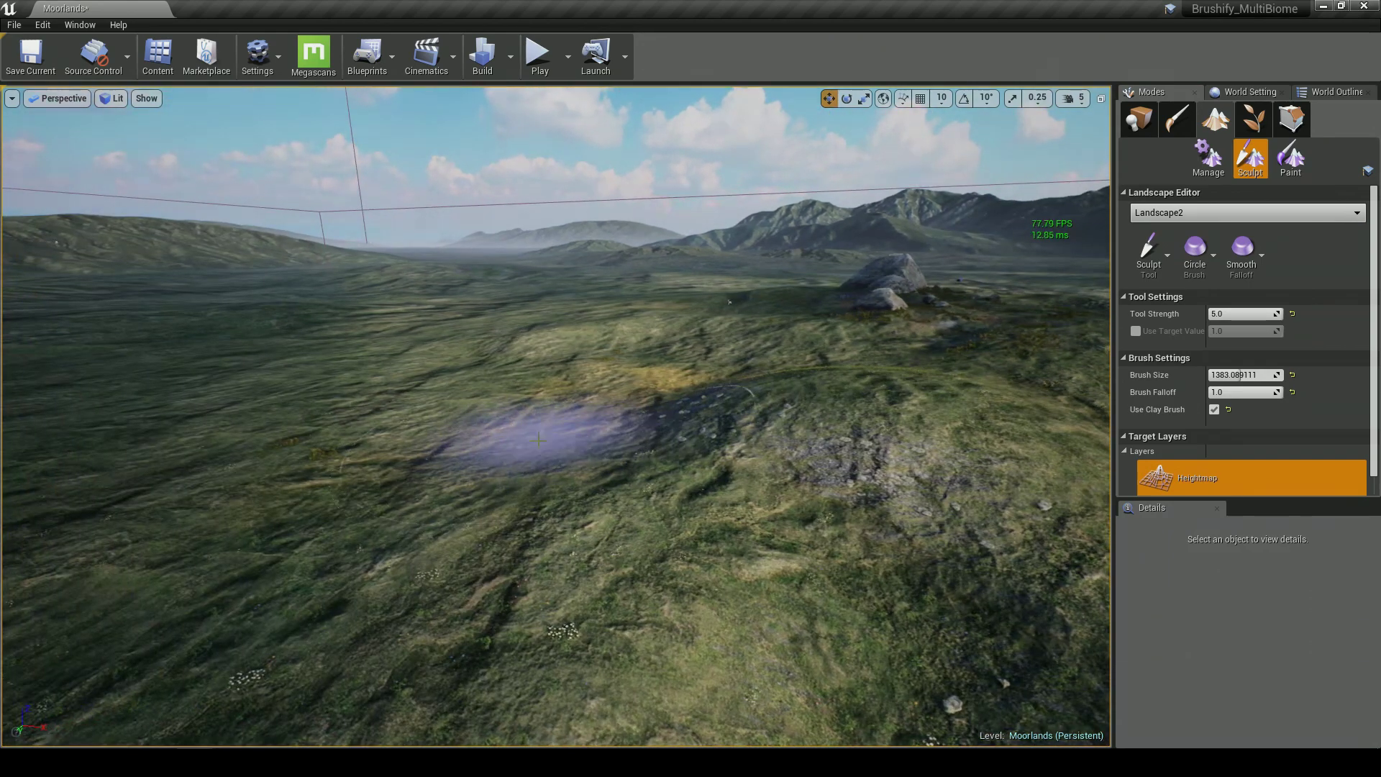
key("a")
right_click_drag(434, 420, 503, 435)
left_click(359, 480)
right_click_drag(360, 480, 341, 495)
mouse_move(402, 446)
right_mouse_down()
mouse_move(468, 365)
mouse_move(390, 385)
right_mouse_up()
key("d")
key("ctrl+z")
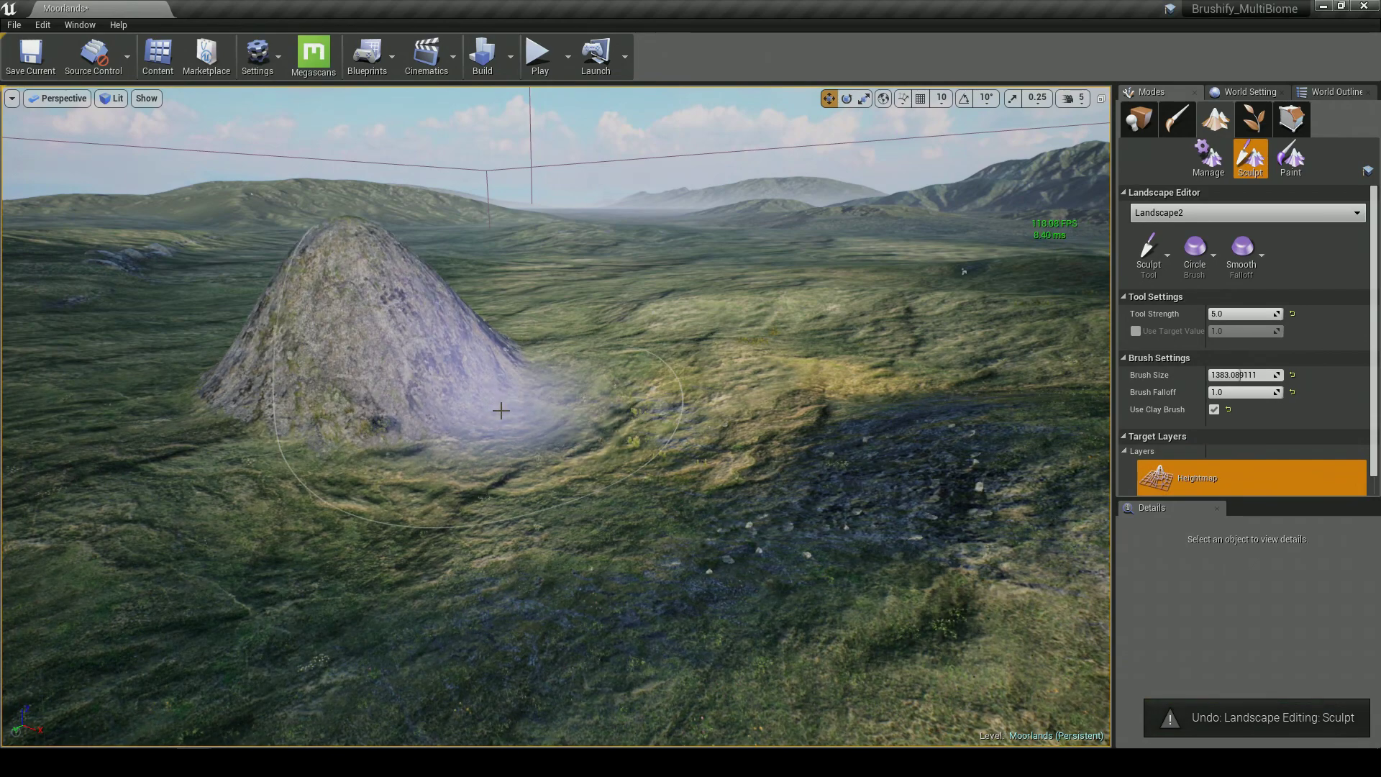
key("ctrl+z")
Reset the tool strength to 0.3, turn off the clay brush, and sculpt gently across the foreground terrain
left_click(1291, 315)
right_click_drag(564, 402, 590, 413)
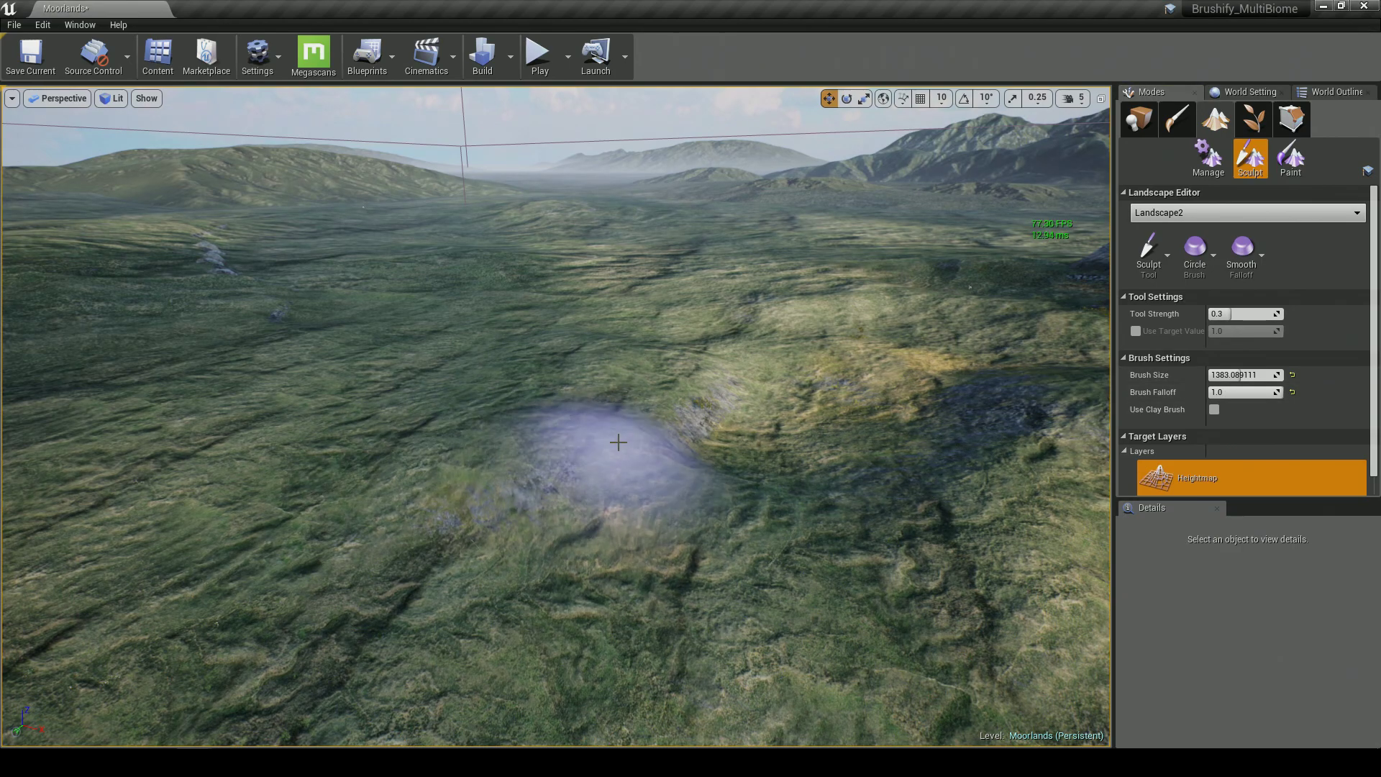
mouse_move(718, 443)
right_mouse_down()
mouse_move(655, 444)
mouse_move(691, 449)
mouse_move(683, 435)
right_mouse_up()
left_click_drag(683, 435, 539, 424)
mouse_move(540, 424)
right_mouse_down()
mouse_move(604, 412)
mouse_move(630, 381)
mouse_move(633, 410)
mouse_move(636, 363)
mouse_move(669, 354)
mouse_move(639, 358)
right_mouse_up()
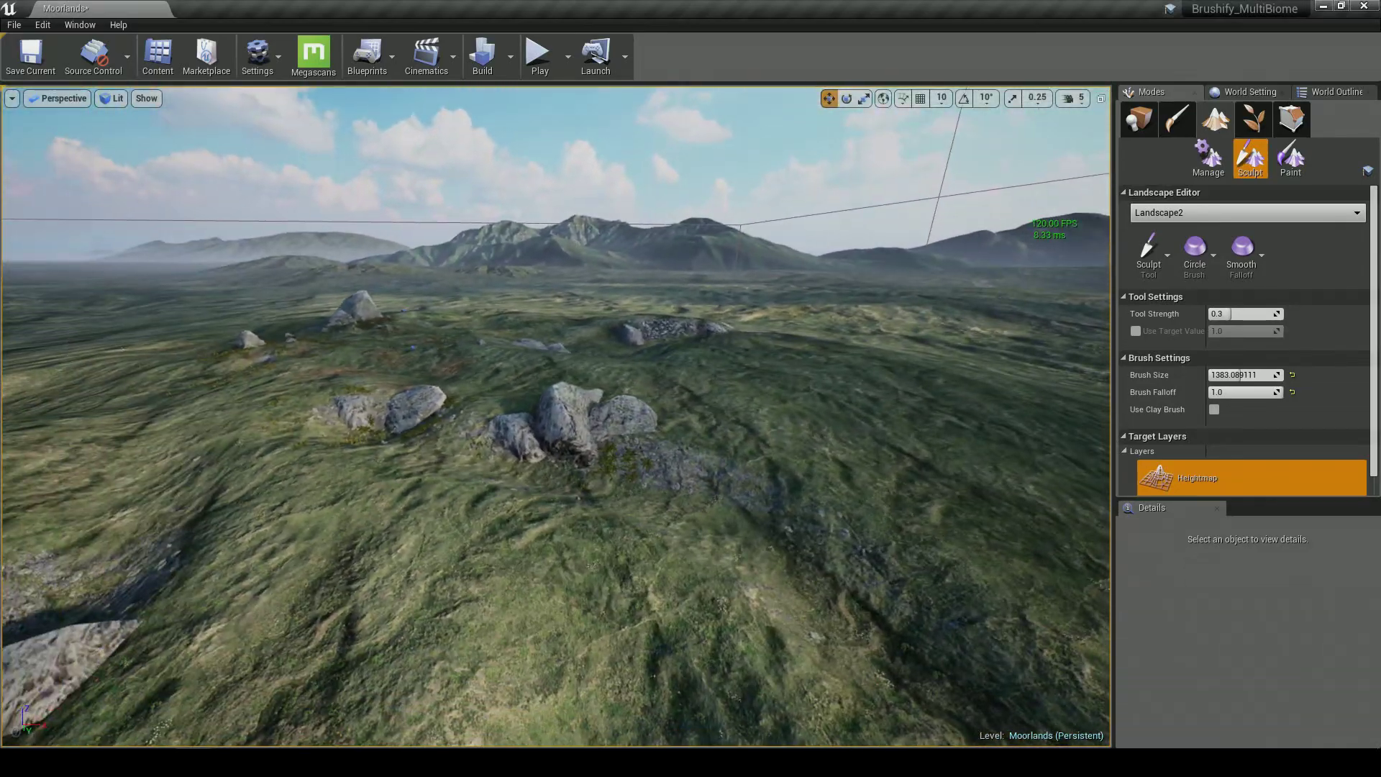
Switch the landscape sculpting brush to the Alpha brush type
mouse_move(483, 388)
right_mouse_down()
mouse_move(513, 422)
mouse_move(457, 403)
mouse_move(490, 405)
mouse_move(471, 387)
mouse_move(517, 431)
mouse_move(505, 436)
right_mouse_up()
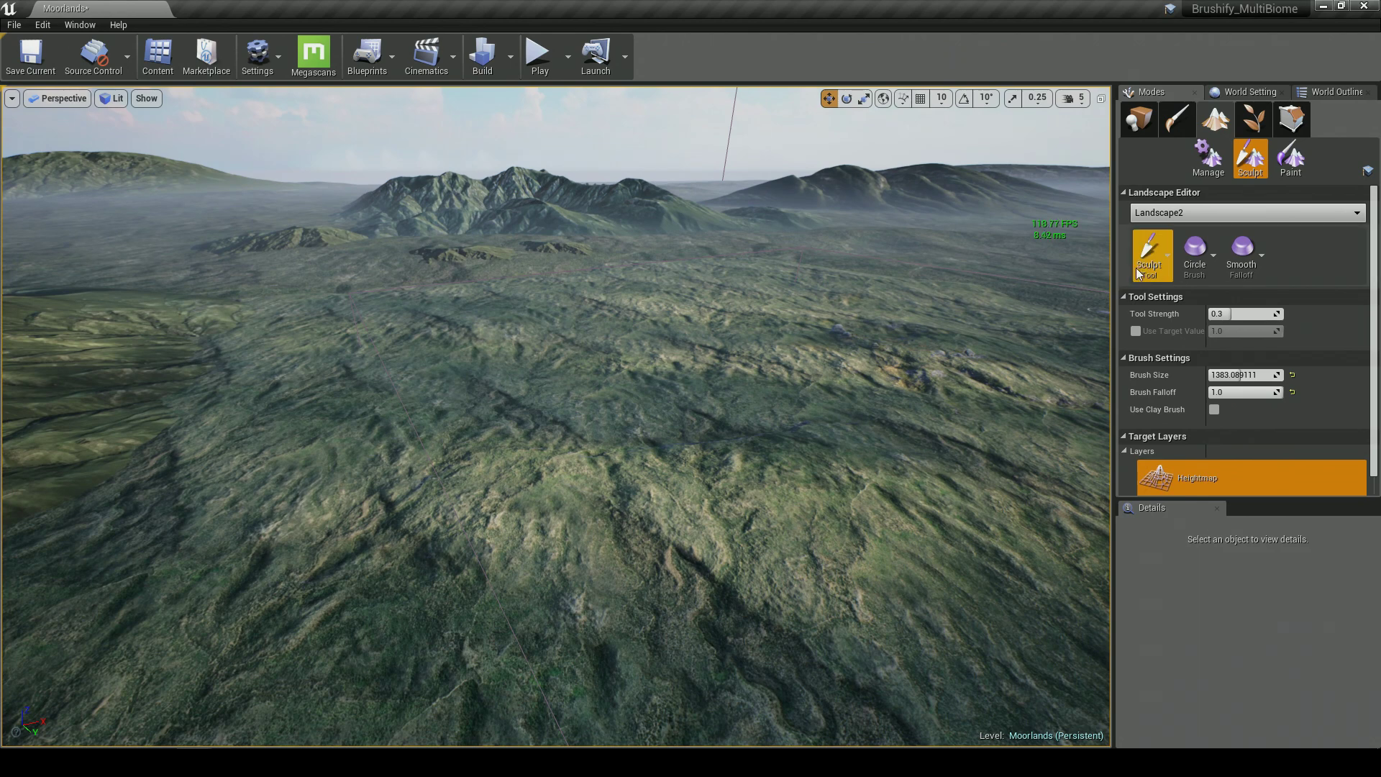
left_click(1144, 268)
left_click(1151, 268)
left_click(1153, 270)
left_click(1194, 214)
left_click(1195, 261)
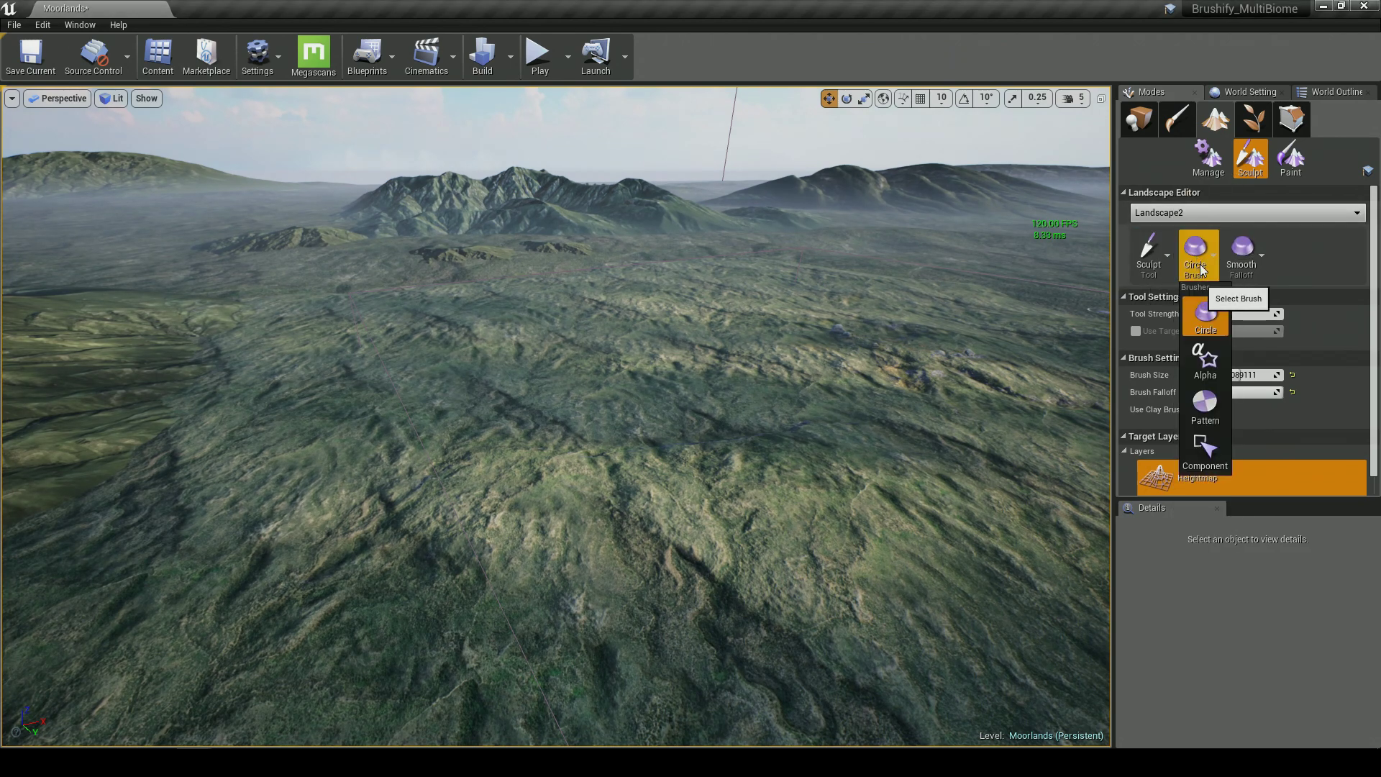
left_click(1203, 359)
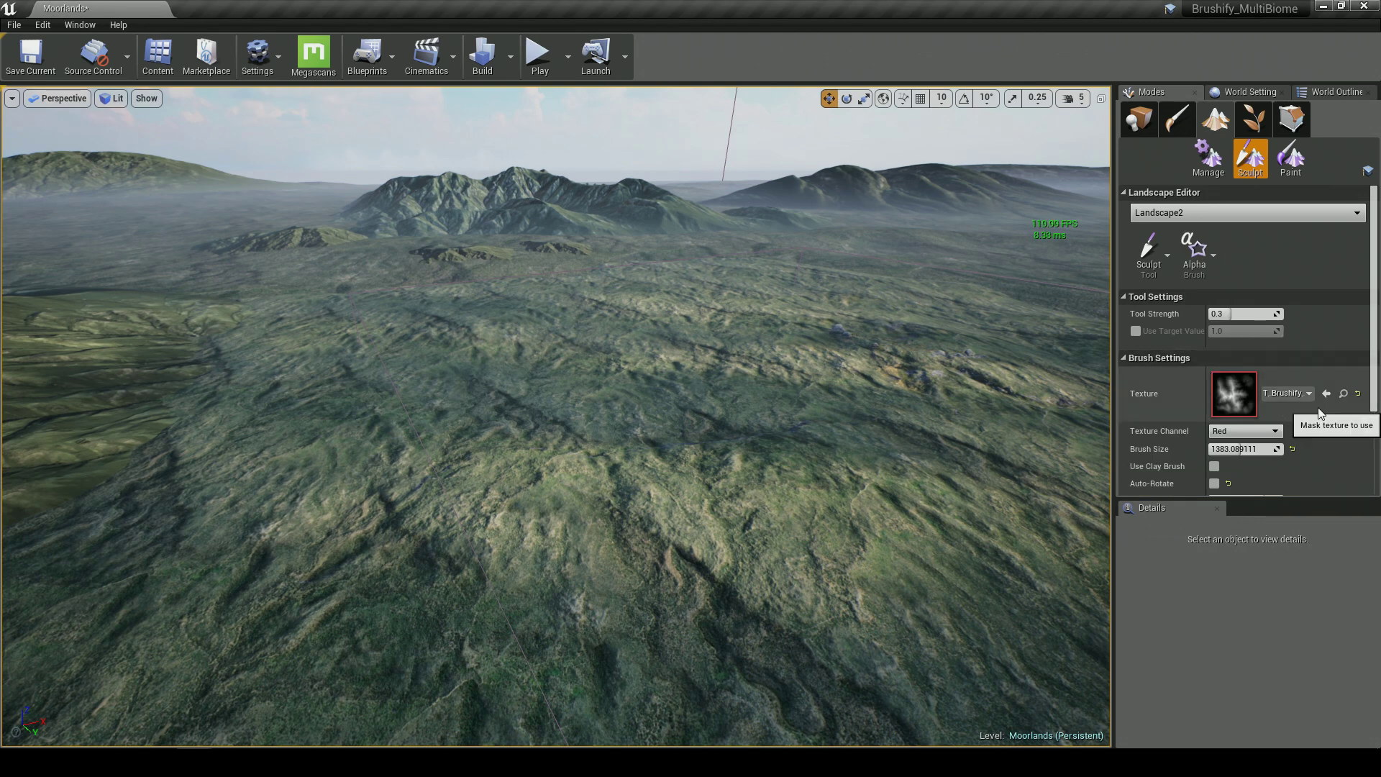
Locate T_Brushify_Moorland_A in the AlphaBrushes folder and assign it as the alpha brush texture
left_click(1342, 394)
left_click_drag(289, 213, 301, 215)
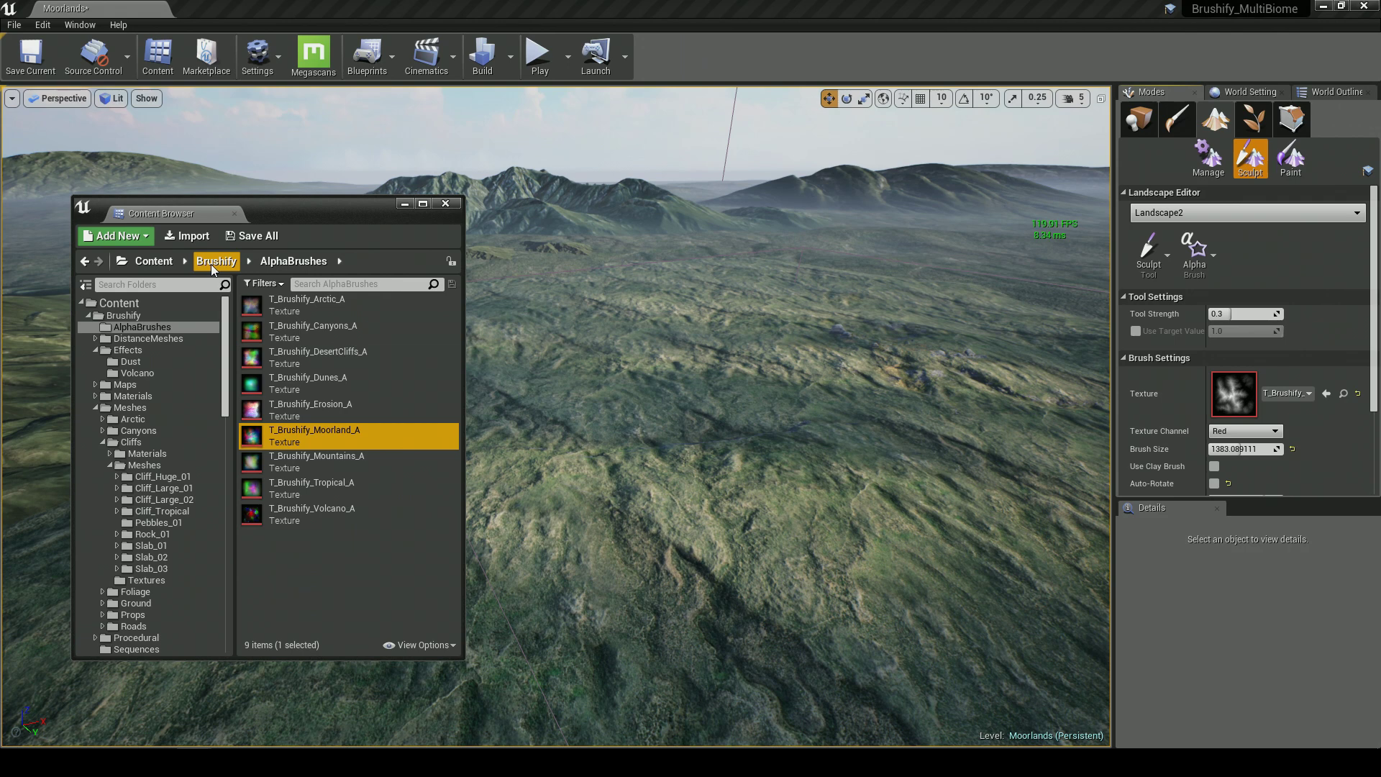
left_click(158, 75)
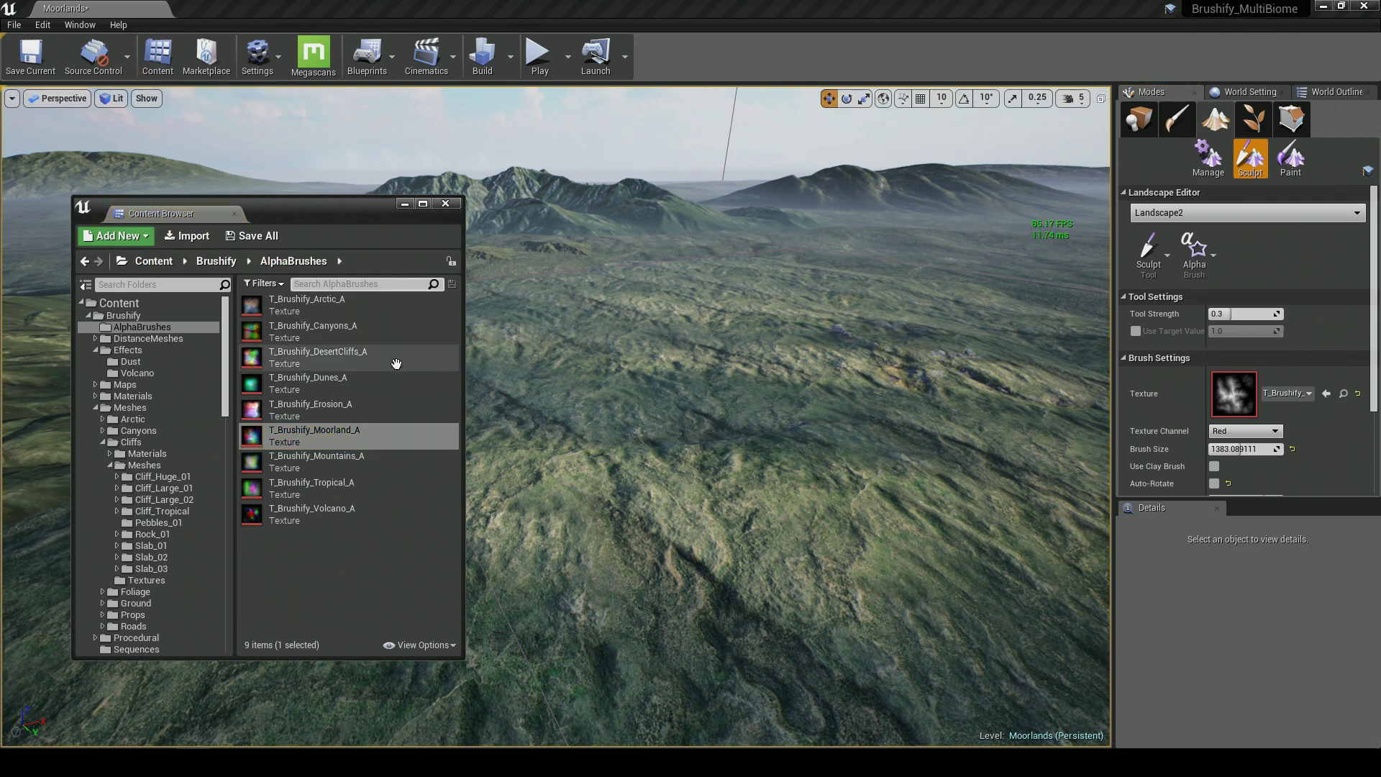
mouse_move(313, 441)
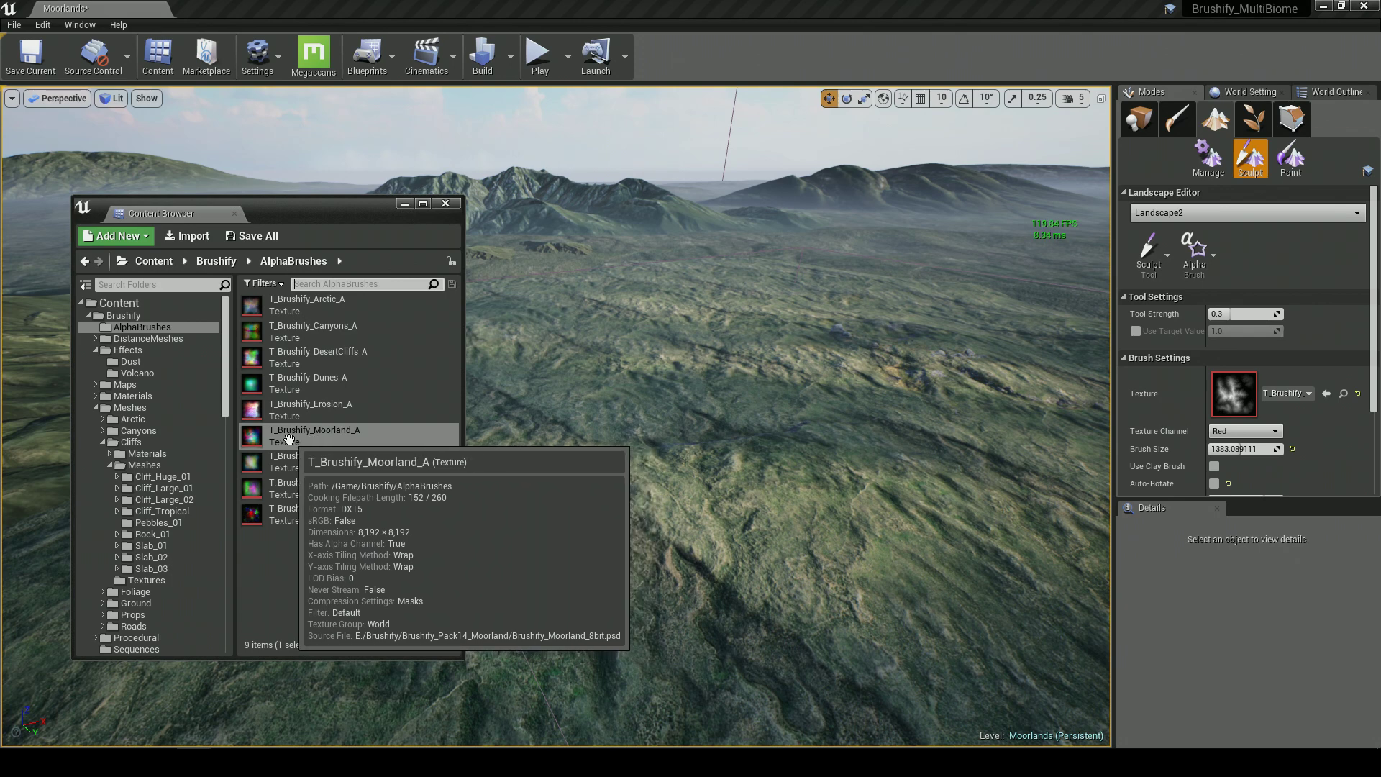
mouse_move(333, 438)
left_mouse_down()
mouse_move(1012, 426)
mouse_move(1235, 400)
left_mouse_up()
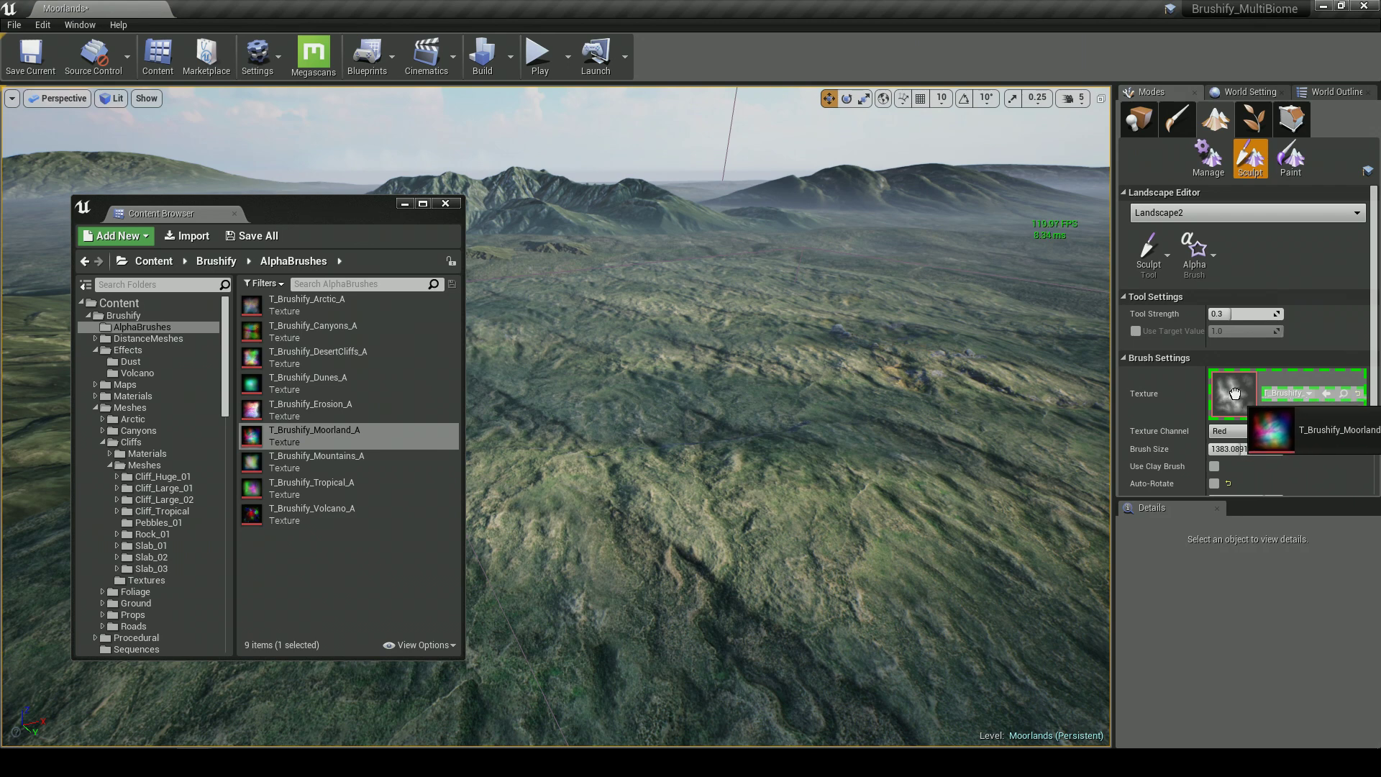
left_click_drag(1231, 394, 1232, 399)
scroll(1196, 404, "down", 2)
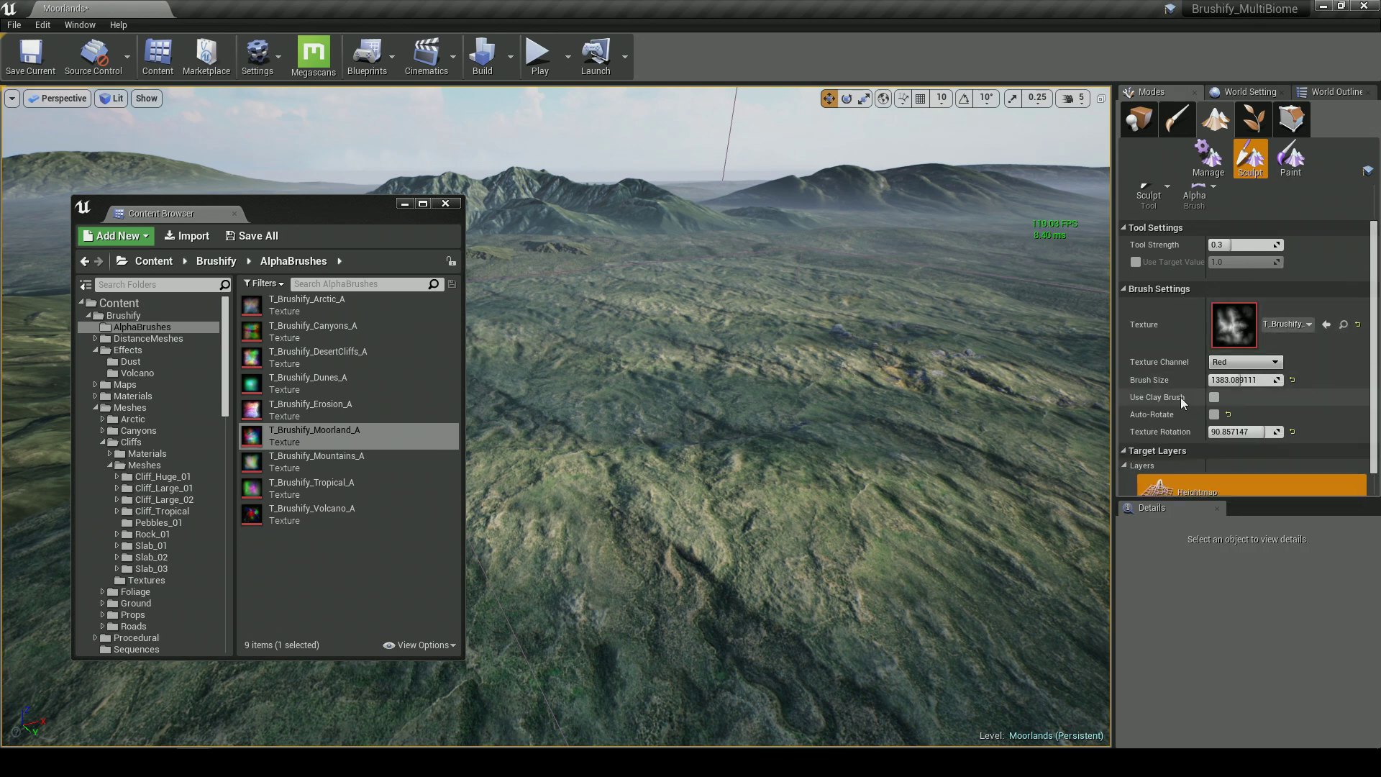
left_click(445, 203)
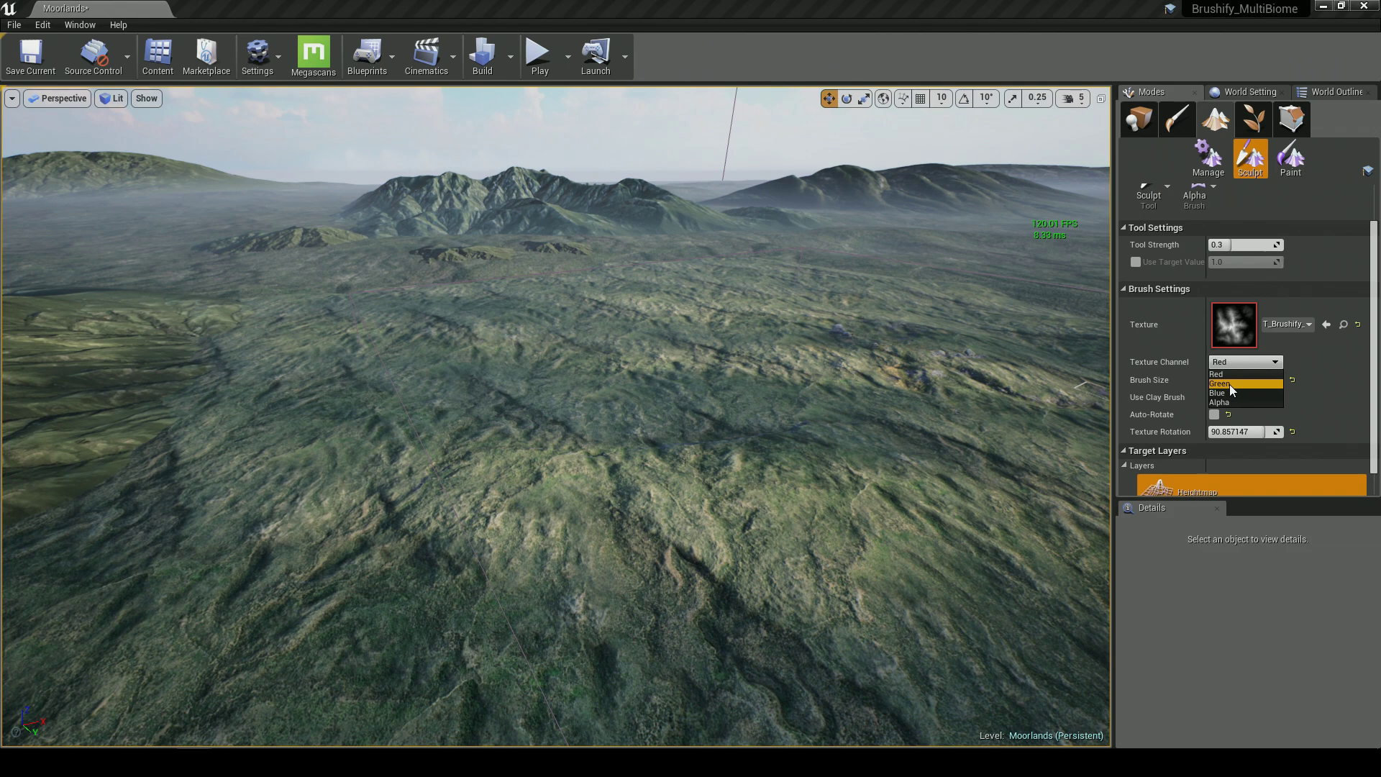
Try the Green and Alpha texture channels of the moorland alpha, and set the channel to Blue
left_click(1231, 384)
left_click(1233, 369)
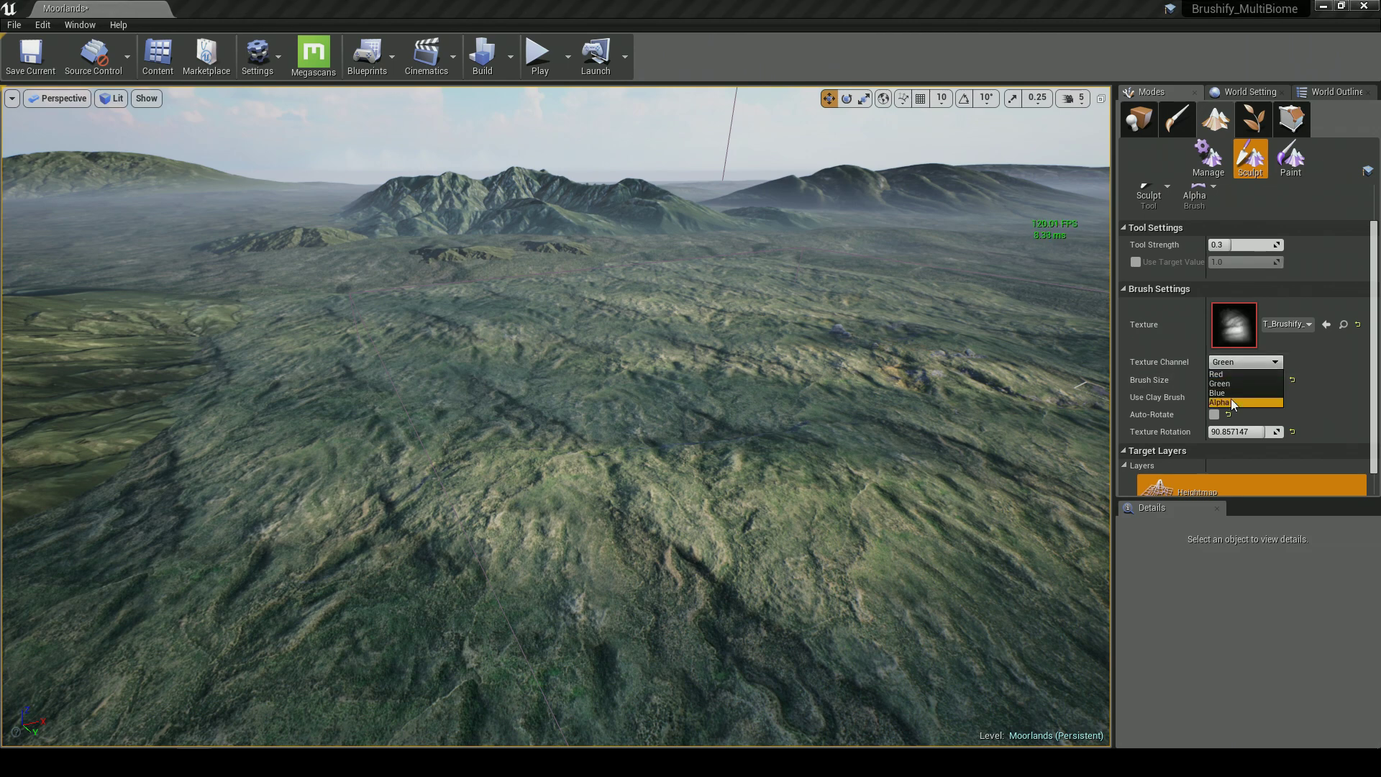
left_click(1233, 381)
left_click(1234, 365)
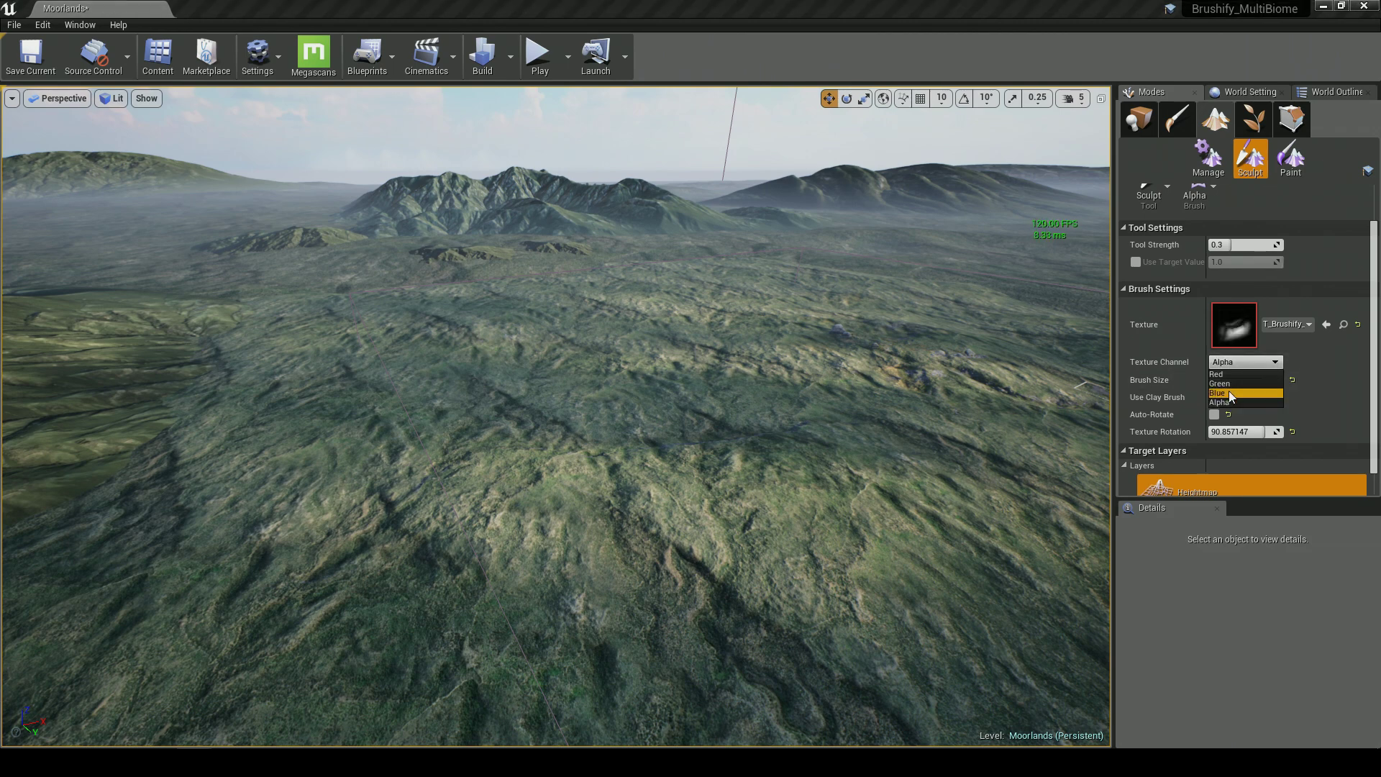
left_click(1228, 392)
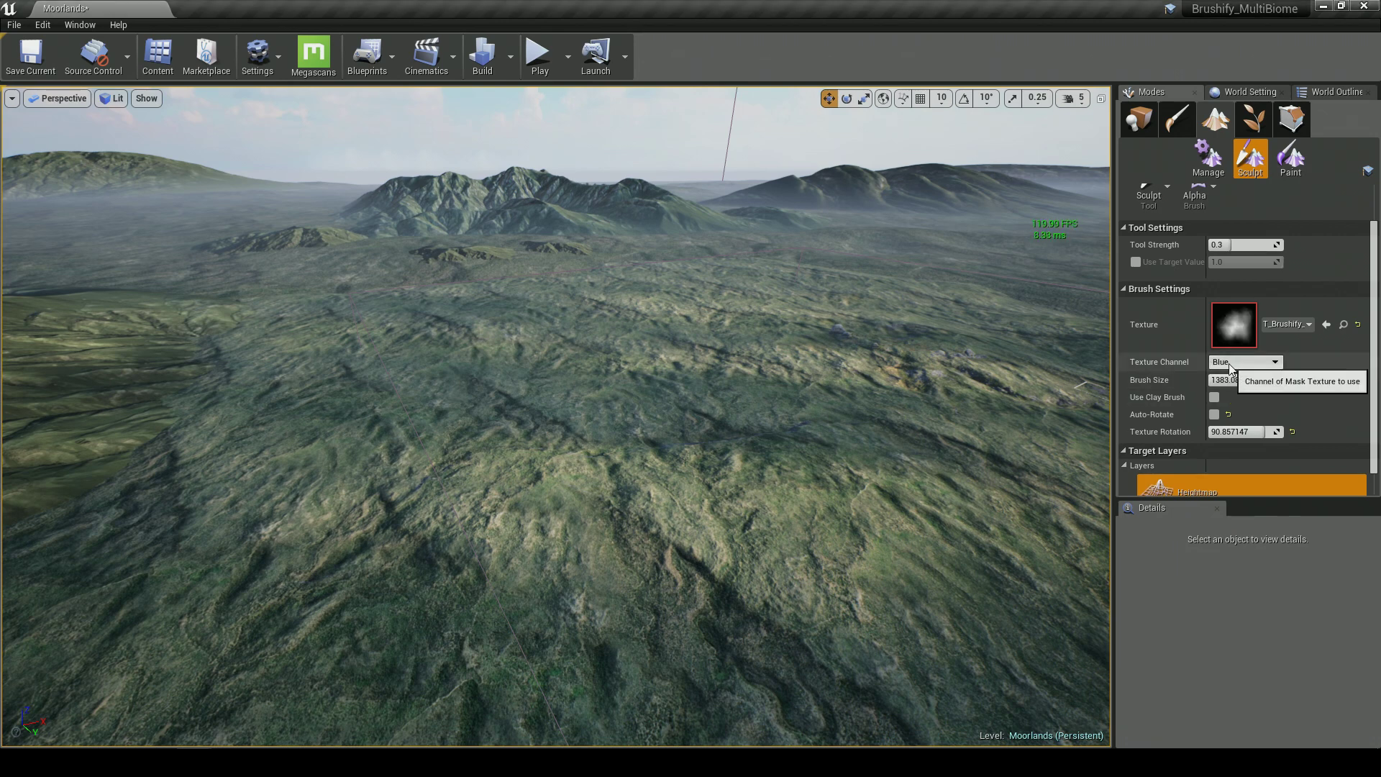
Set the alpha brush size to 44000 for sculpting the open moorland terrain
key("w")
key("d")
right_click_drag(803, 375, 804, 376)
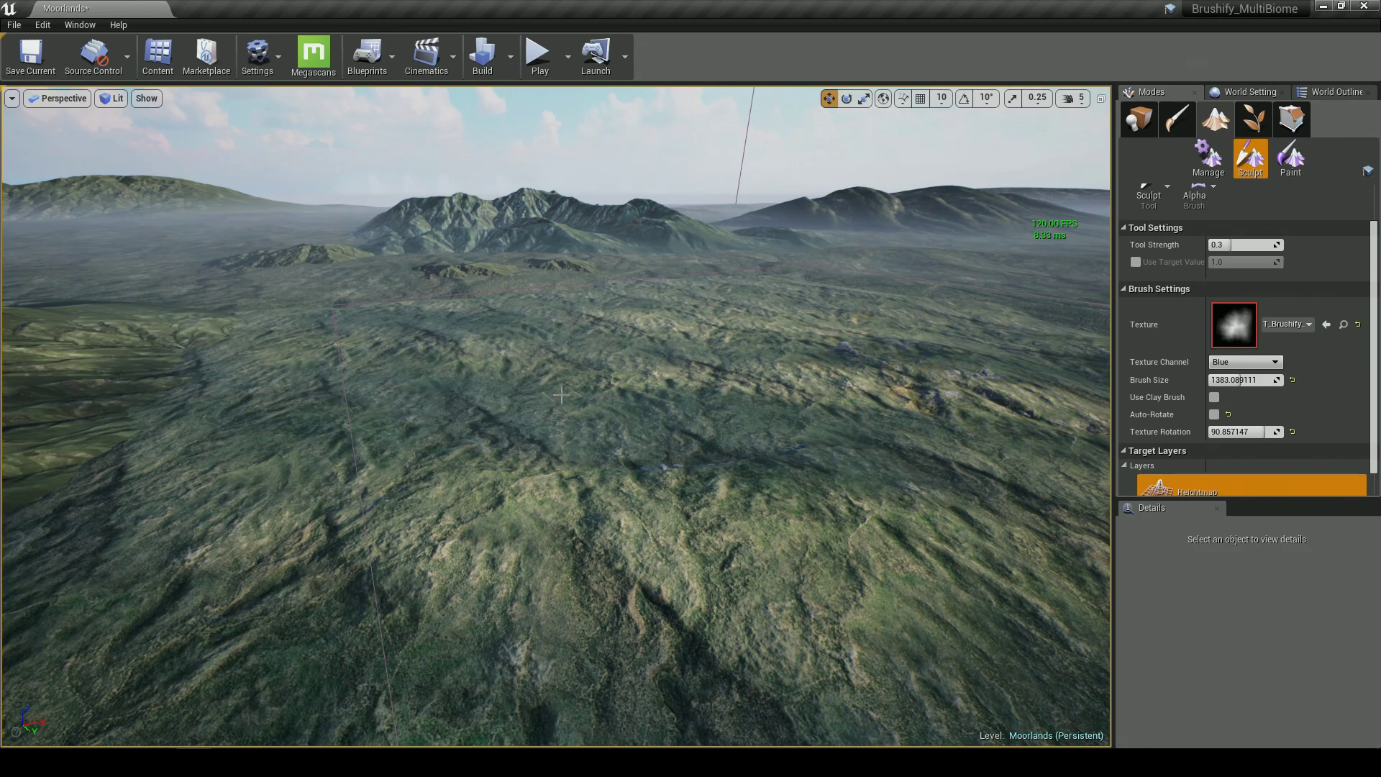
right_click_drag(579, 414, 615, 411)
right_click_drag(368, 451, 353, 413)
key("w")
mouse_move(720, 345)
right_mouse_down()
mouse_move(790, 343)
mouse_move(773, 337)
mouse_move(927, 357)
mouse_move(927, 383)
mouse_move(910, 390)
right_mouse_up()
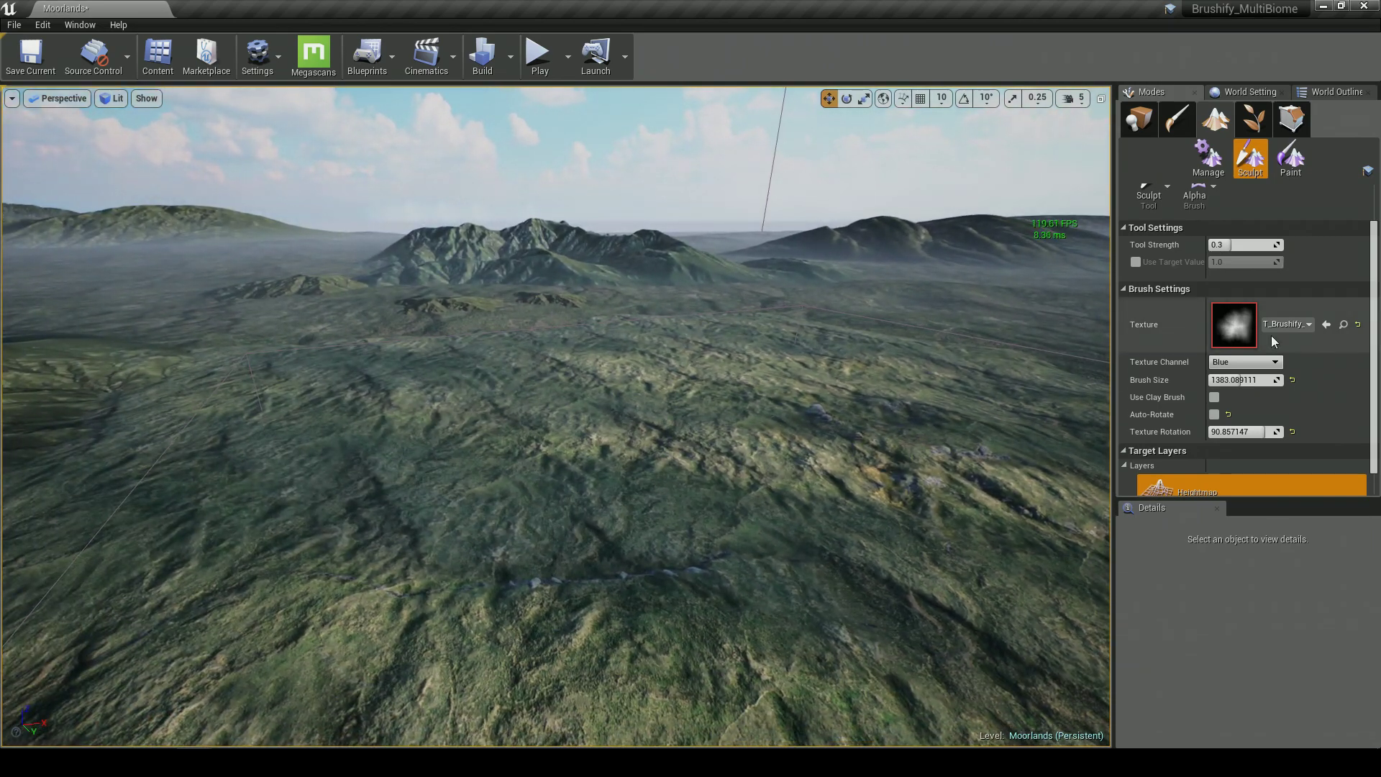
key("w")
mouse_move(920, 374)
right_mouse_down()
mouse_move(951, 374)
mouse_move(907, 393)
right_mouse_up()
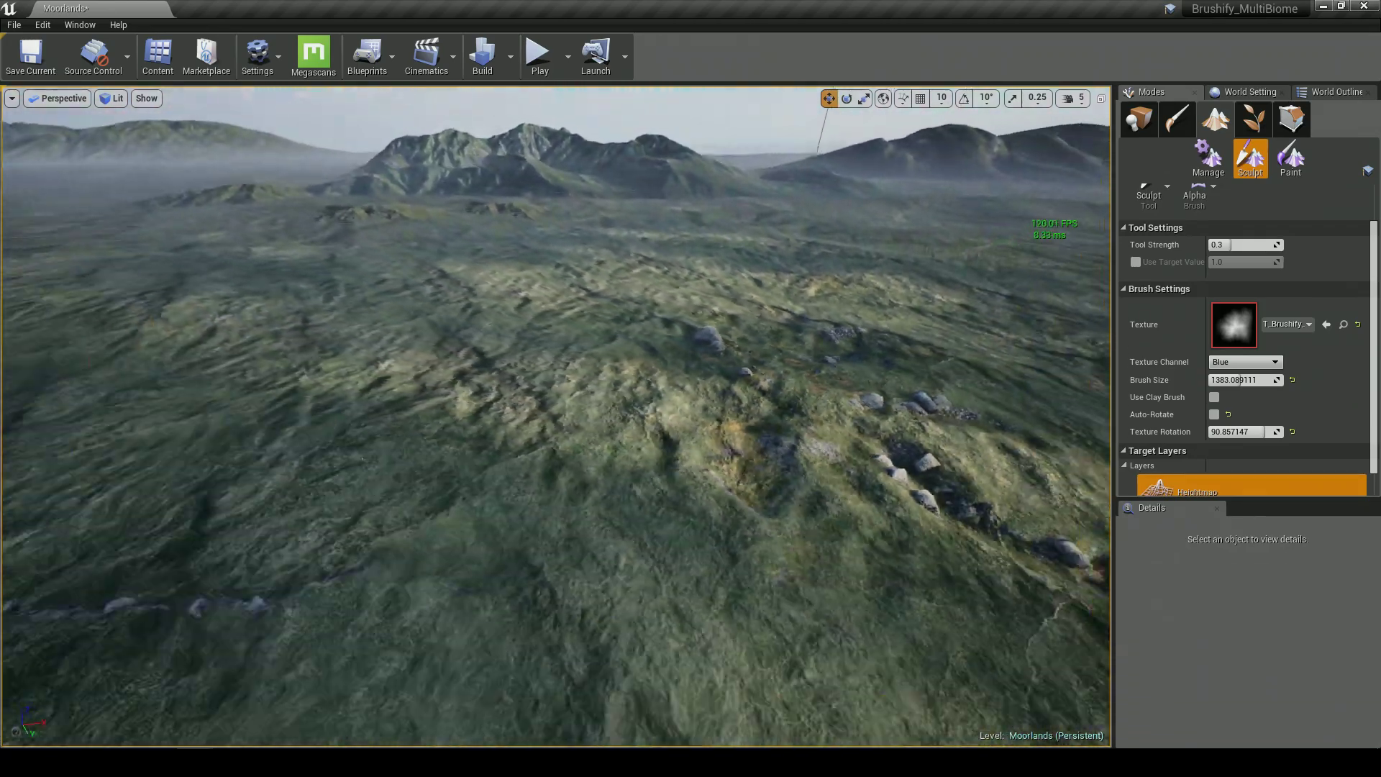
right_click_drag(631, 412, 631, 411)
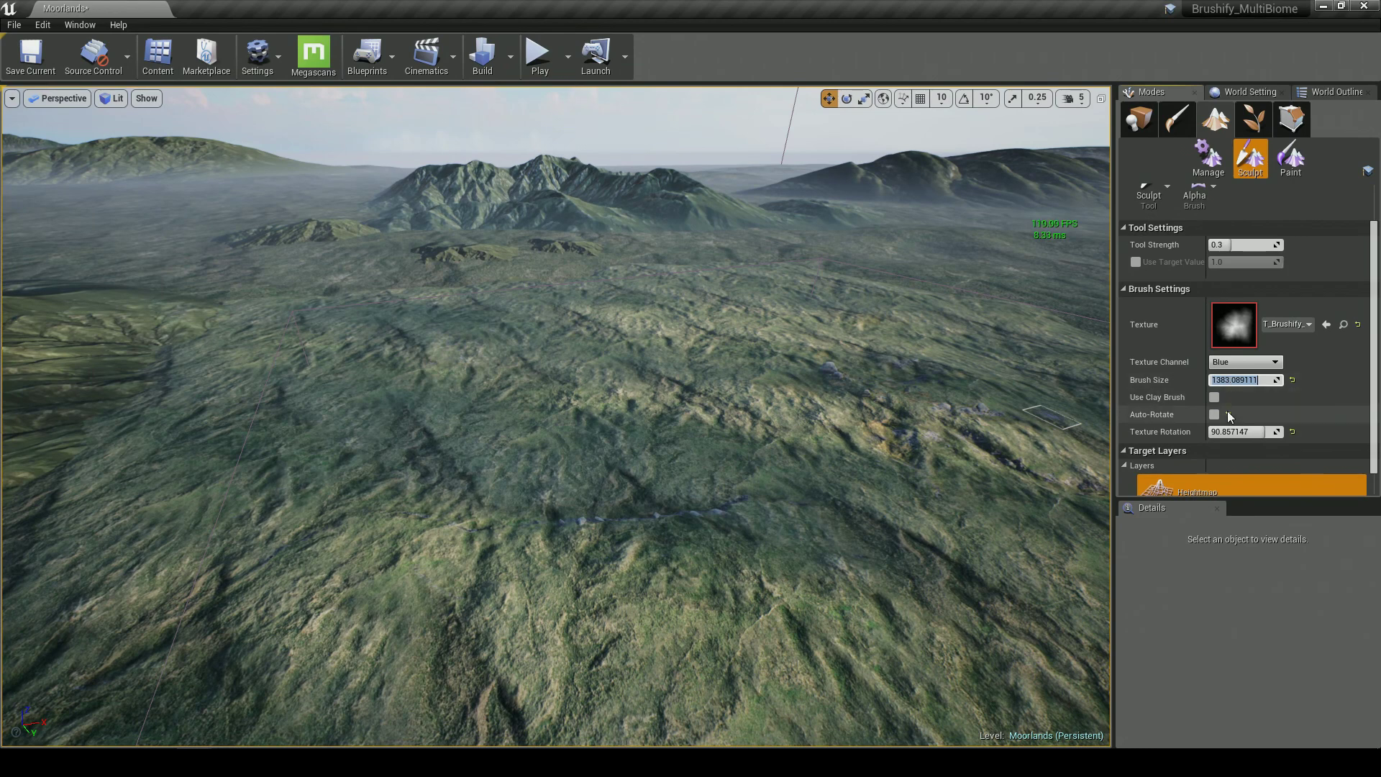
key("Return")
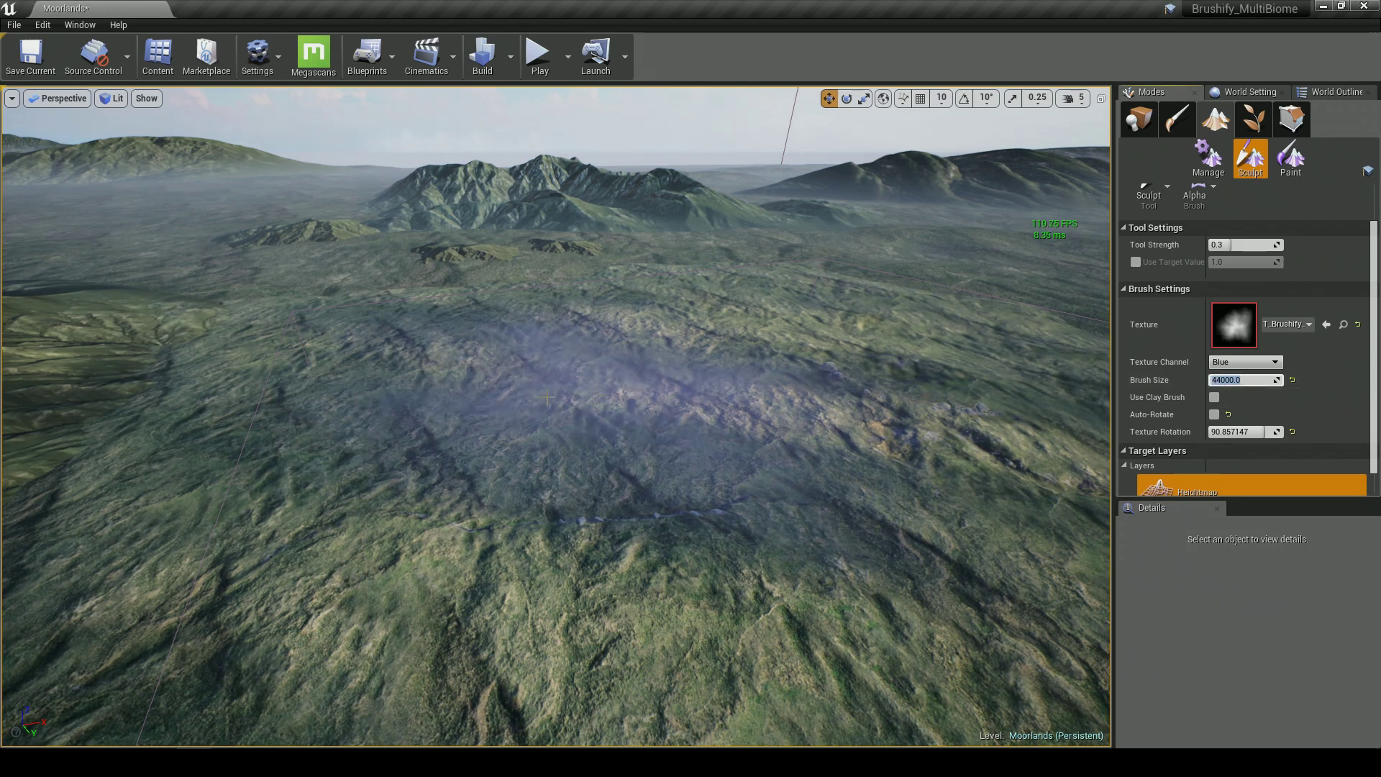
right_click_drag(570, 398, 557, 387)
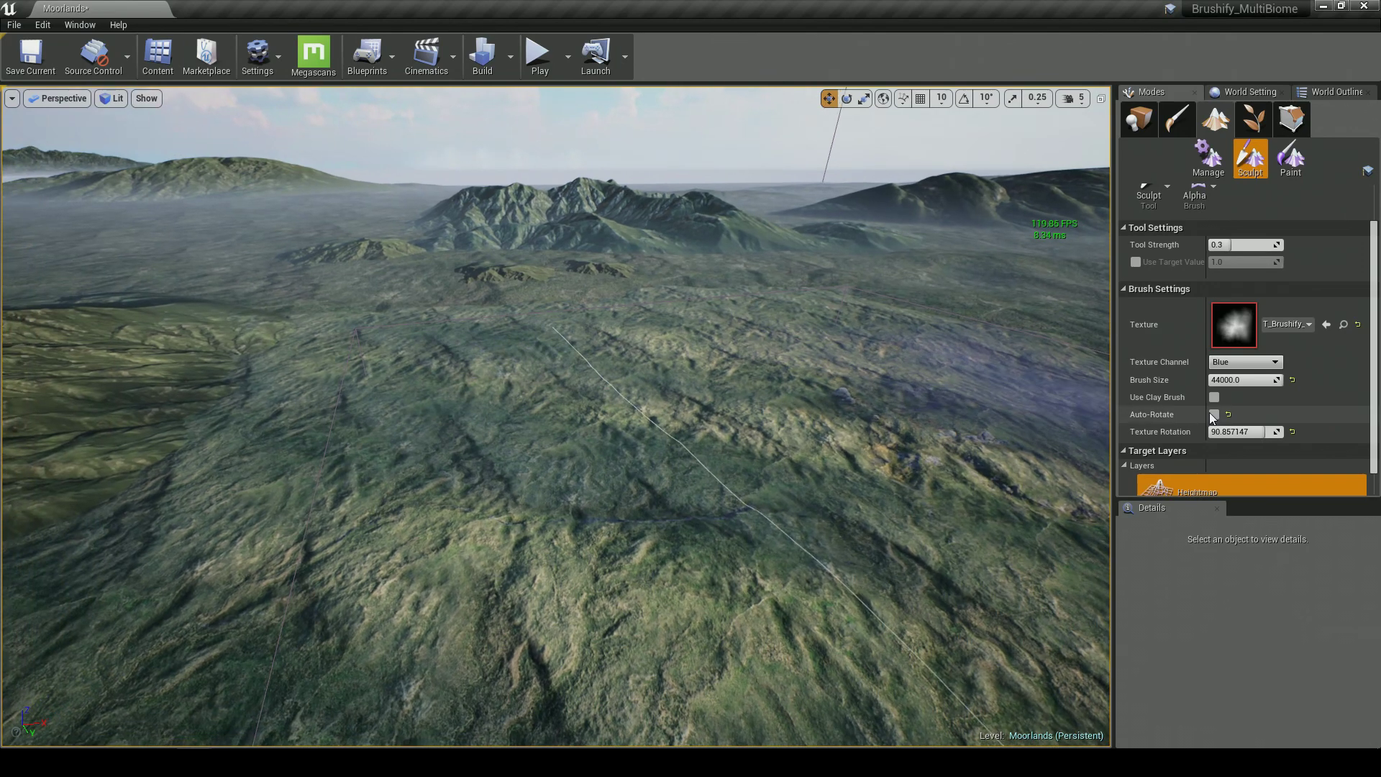
Configure the alpha brush with the clay brush enabled, tool strength 5 and the Red texture channel
left_click(1214, 398)
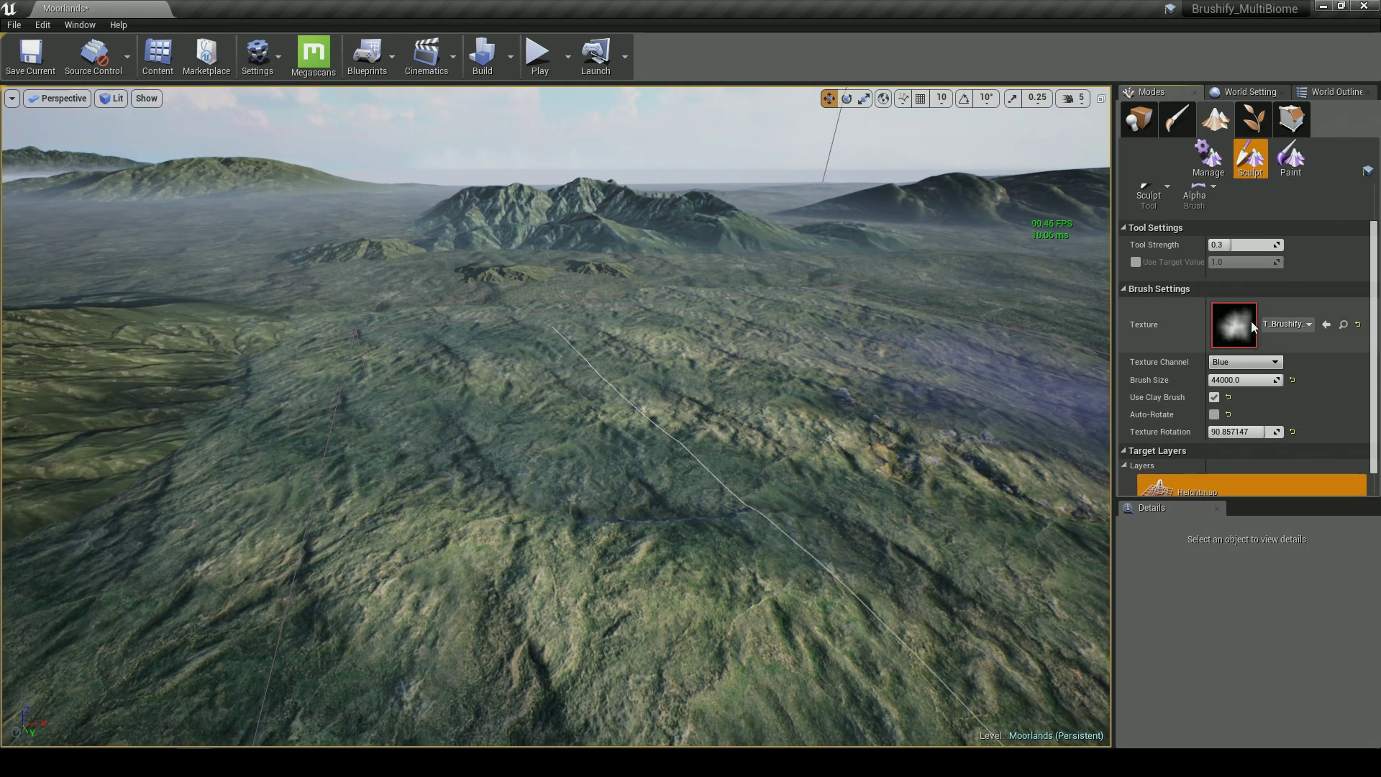
key("ctrl+z")
type("5")
left_click(1239, 363)
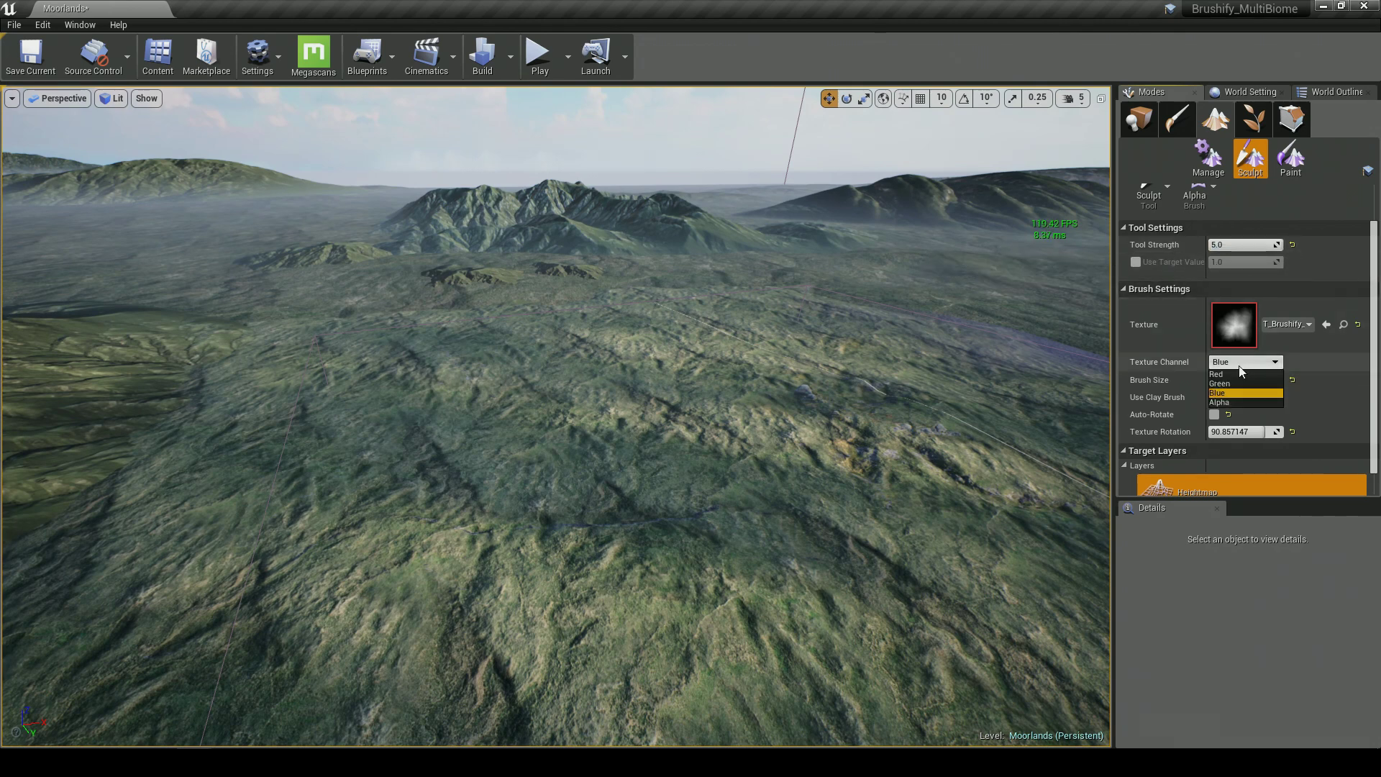
left_click(1233, 374)
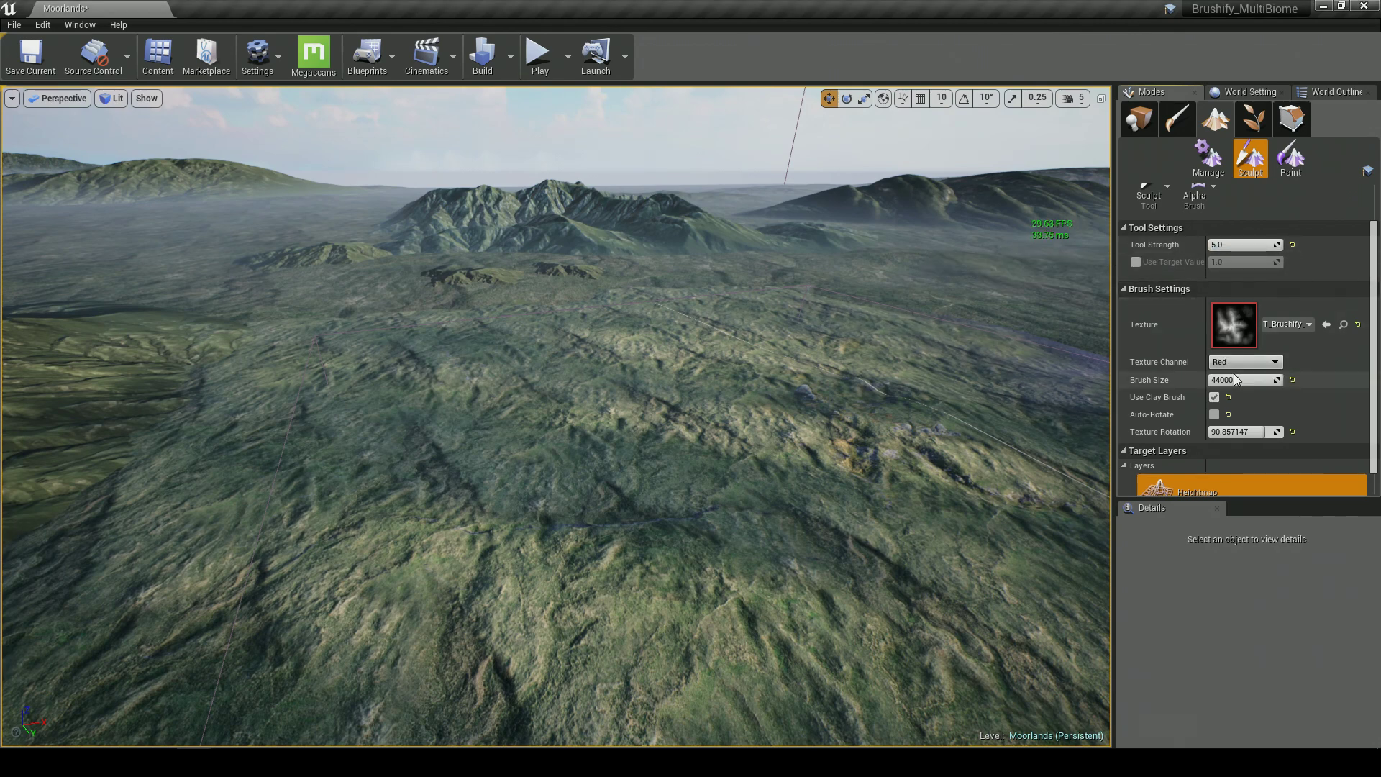
key("Return")
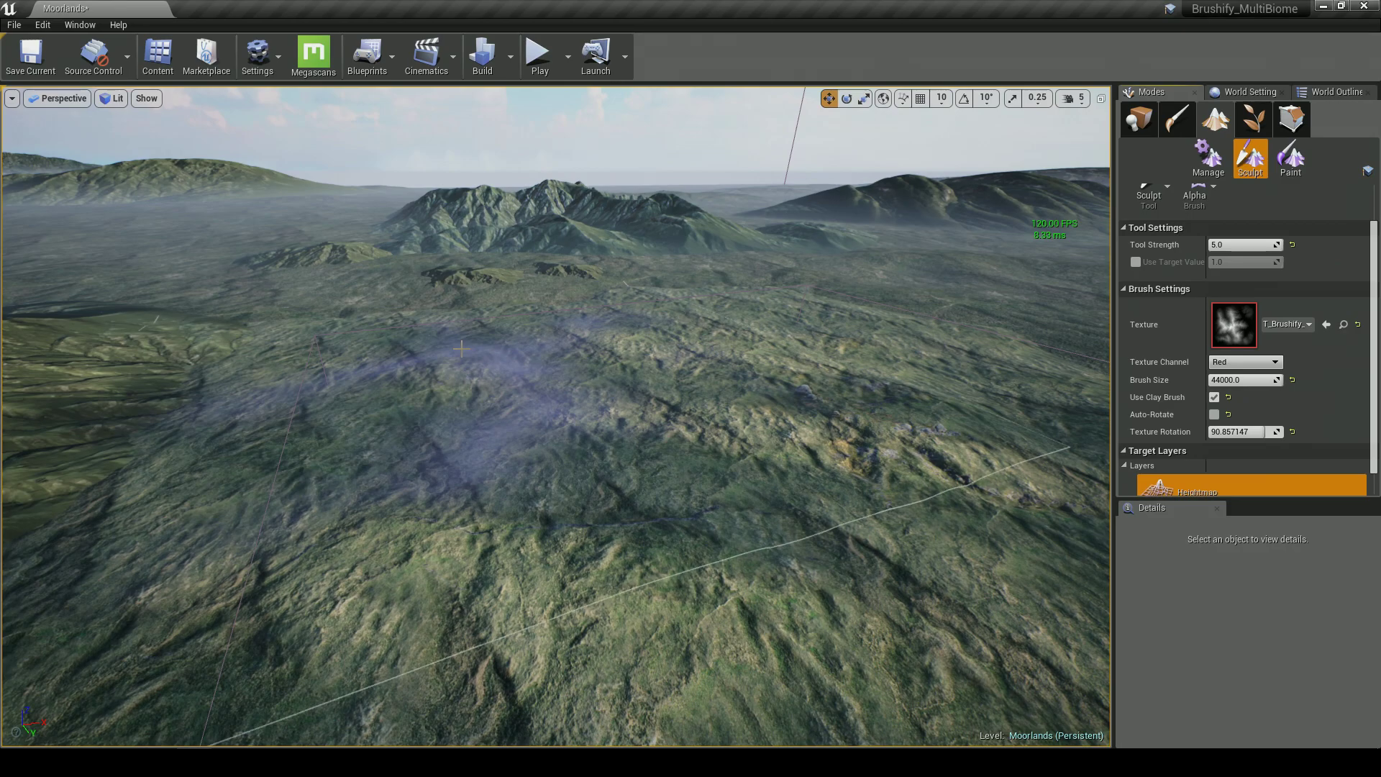
Stamp a mountain ridge onto the open terrain with the Red-channel alpha brush and inspect its crest up close
left_click(570, 410)
mouse_move(570, 410)
right_mouse_down()
mouse_move(296, 364)
mouse_move(359, 364)
mouse_move(461, 396)
mouse_move(540, 394)
right_mouse_up()
key("d")
key("w")
key("a")
mouse_move(421, 382)
right_mouse_down()
mouse_move(428, 407)
mouse_move(405, 405)
mouse_move(661, 405)
right_mouse_up()
right_click_drag(633, 309, 561, 287)
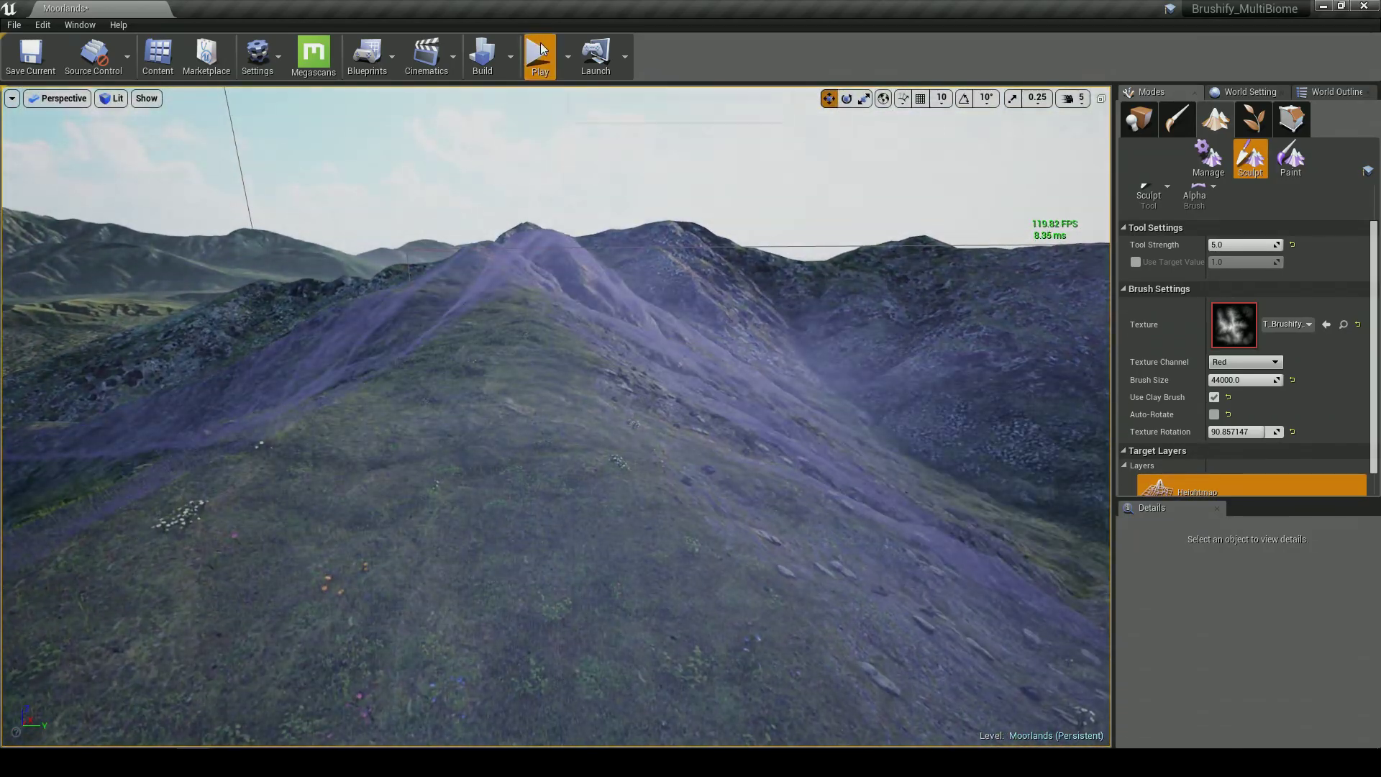
Play the level, run the character along the sculpted ridge to examine its slopes, and end the play session
left_click(540, 49)
key("w")
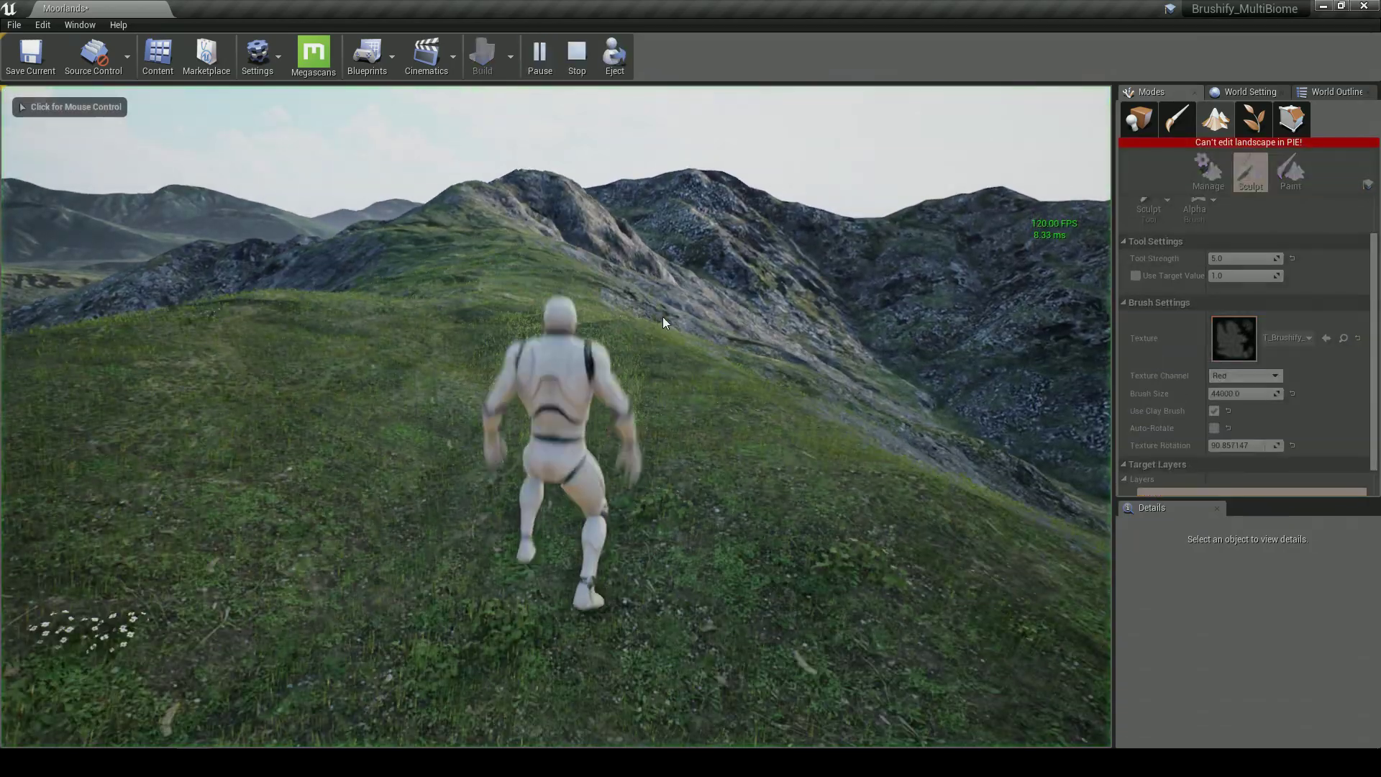
key("a")
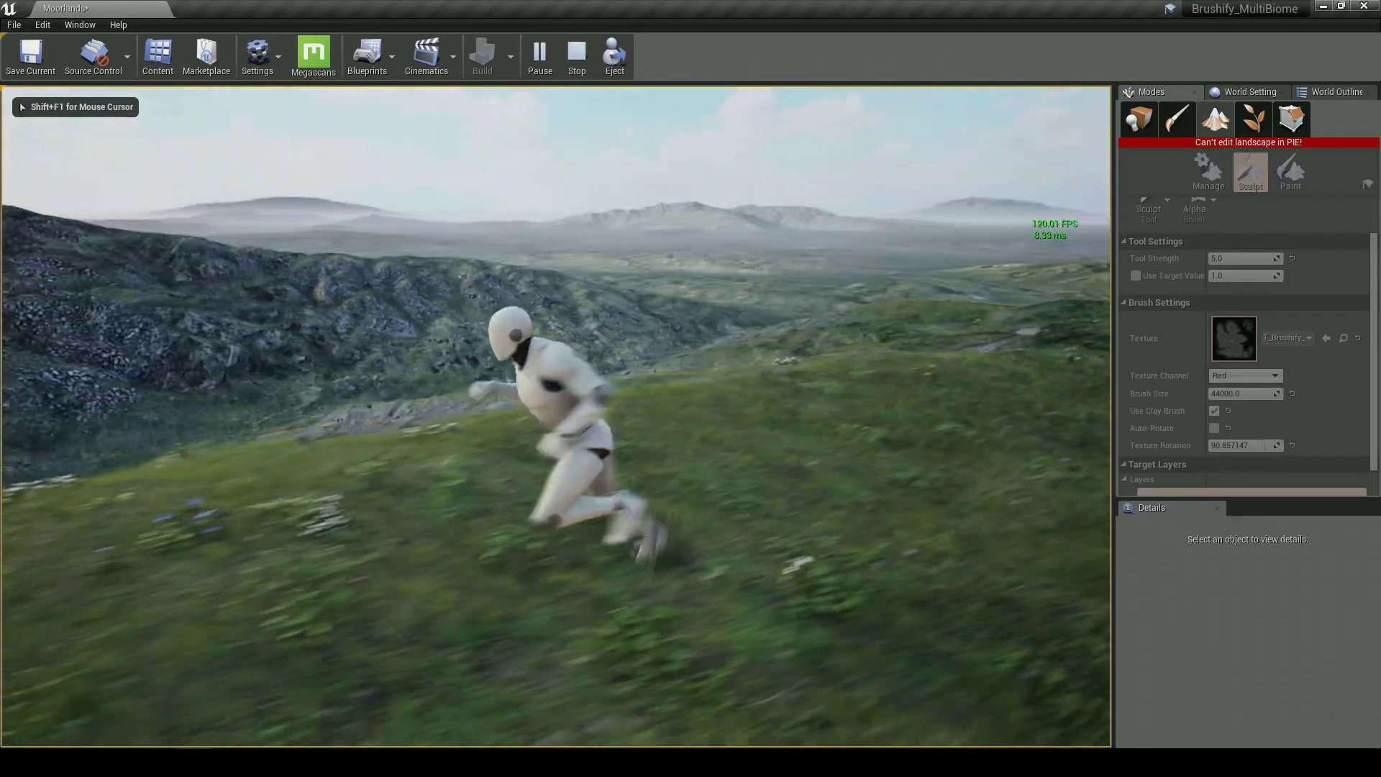
key("w")
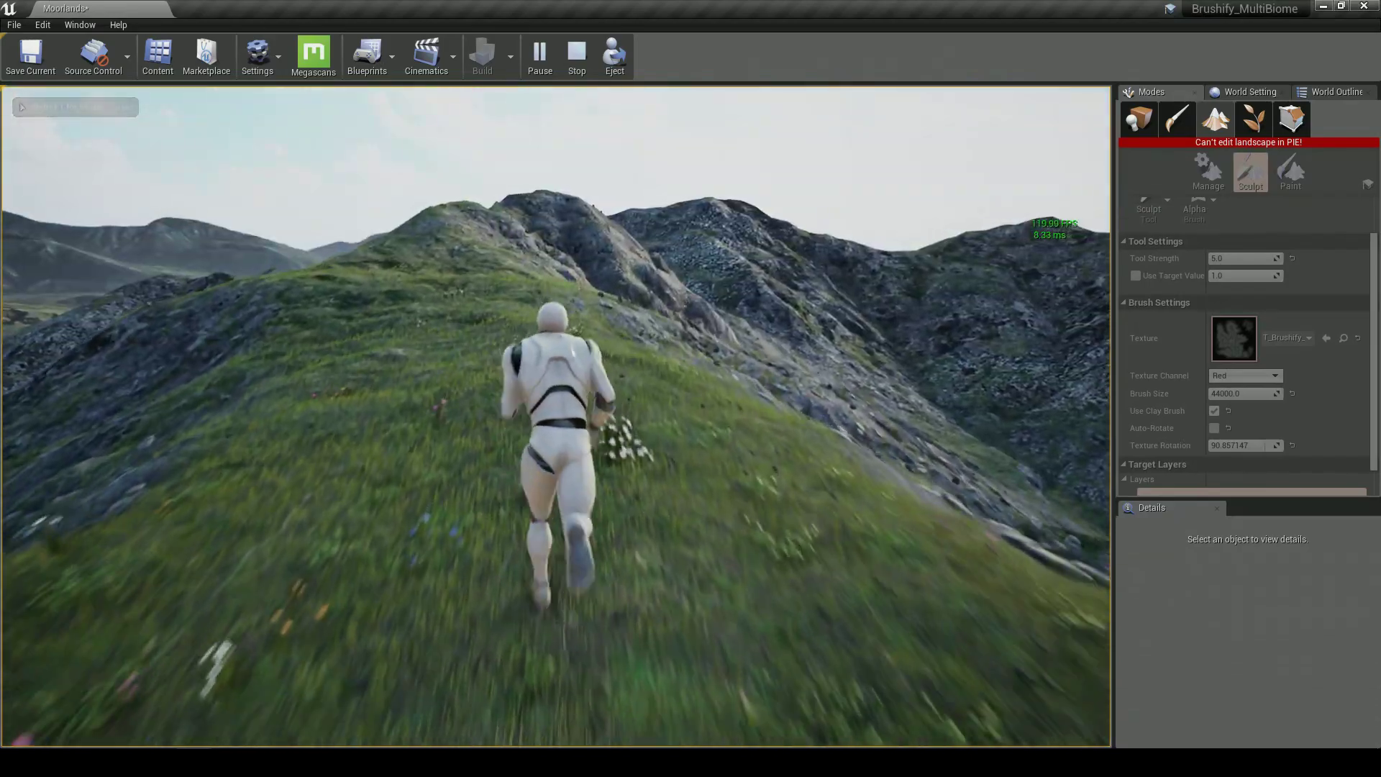
key("d")
key("a")
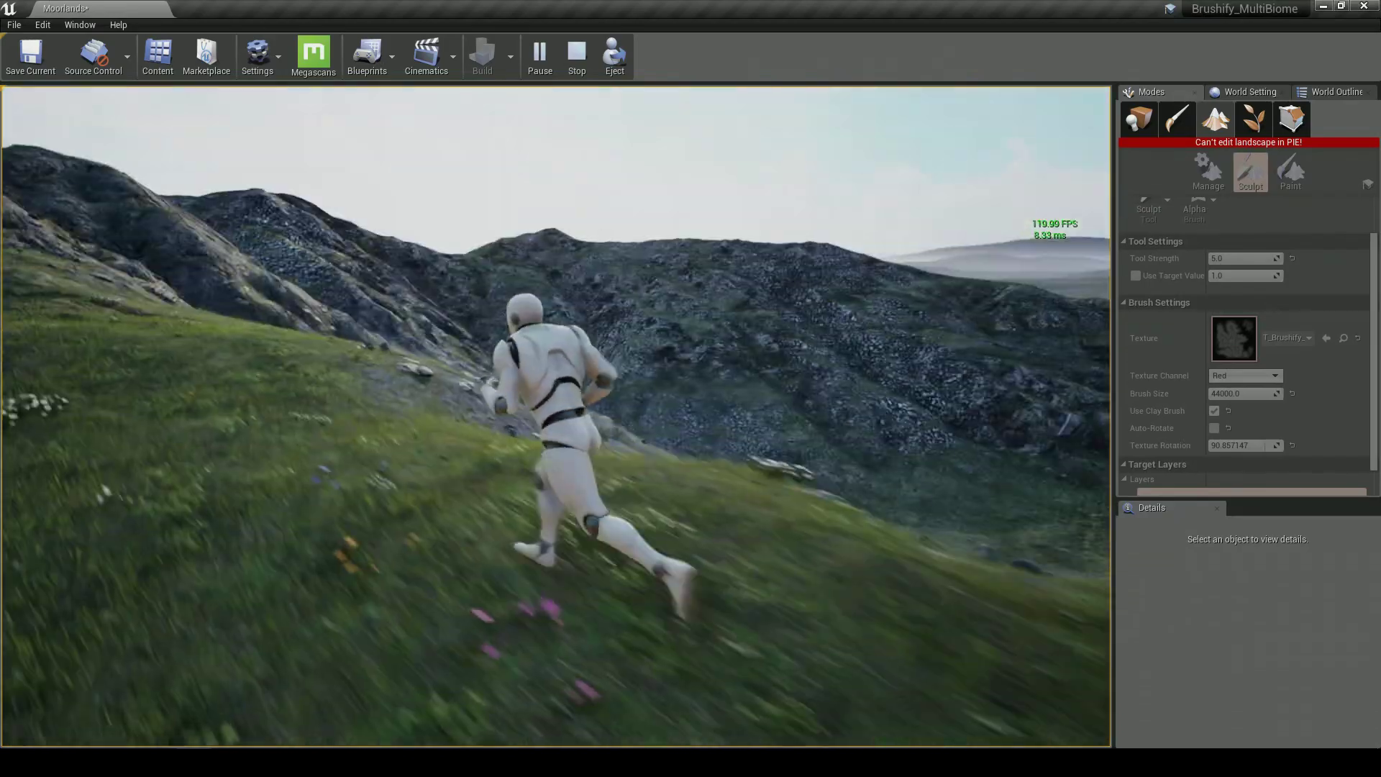
key("w")
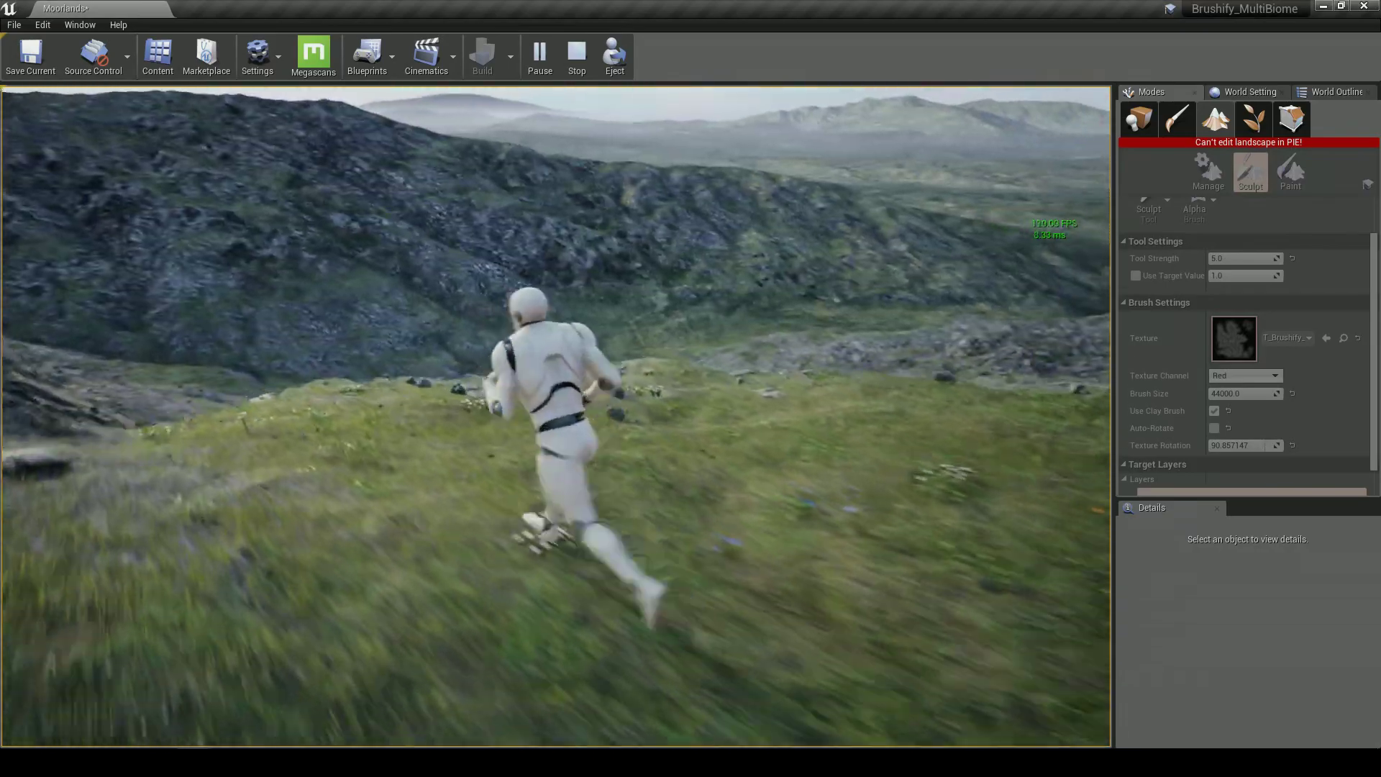
key("Escape")
Undo the stamped ridge, and set the brush's texture rotation to about 29.14 and its size to 34000
mouse_move(729, 371)
right_mouse_down()
mouse_move(683, 403)
mouse_move(730, 371)
mouse_move(729, 424)
mouse_move(676, 334)
mouse_move(584, 351)
mouse_move(729, 371)
mouse_move(676, 392)
right_mouse_up()
key("s")
key("s")
key("d")
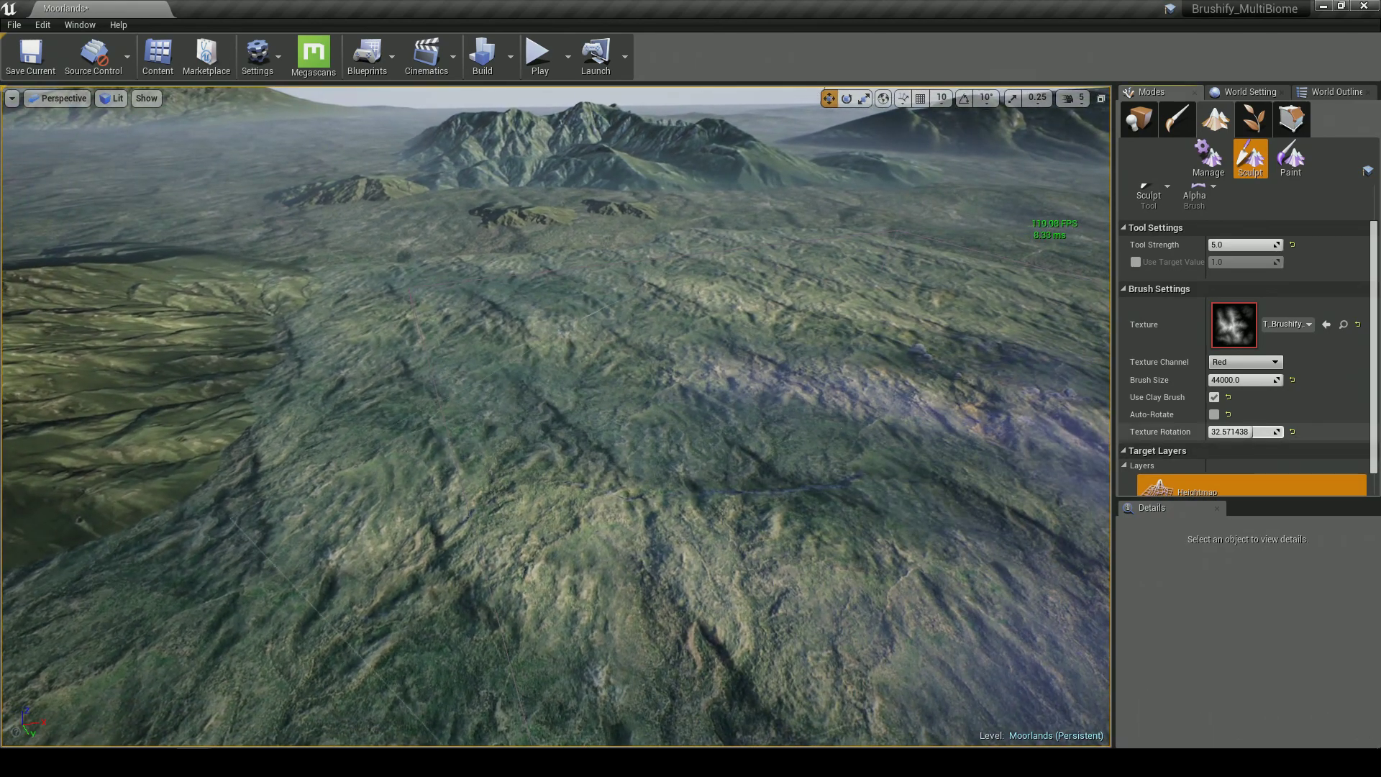
left_click(1226, 379)
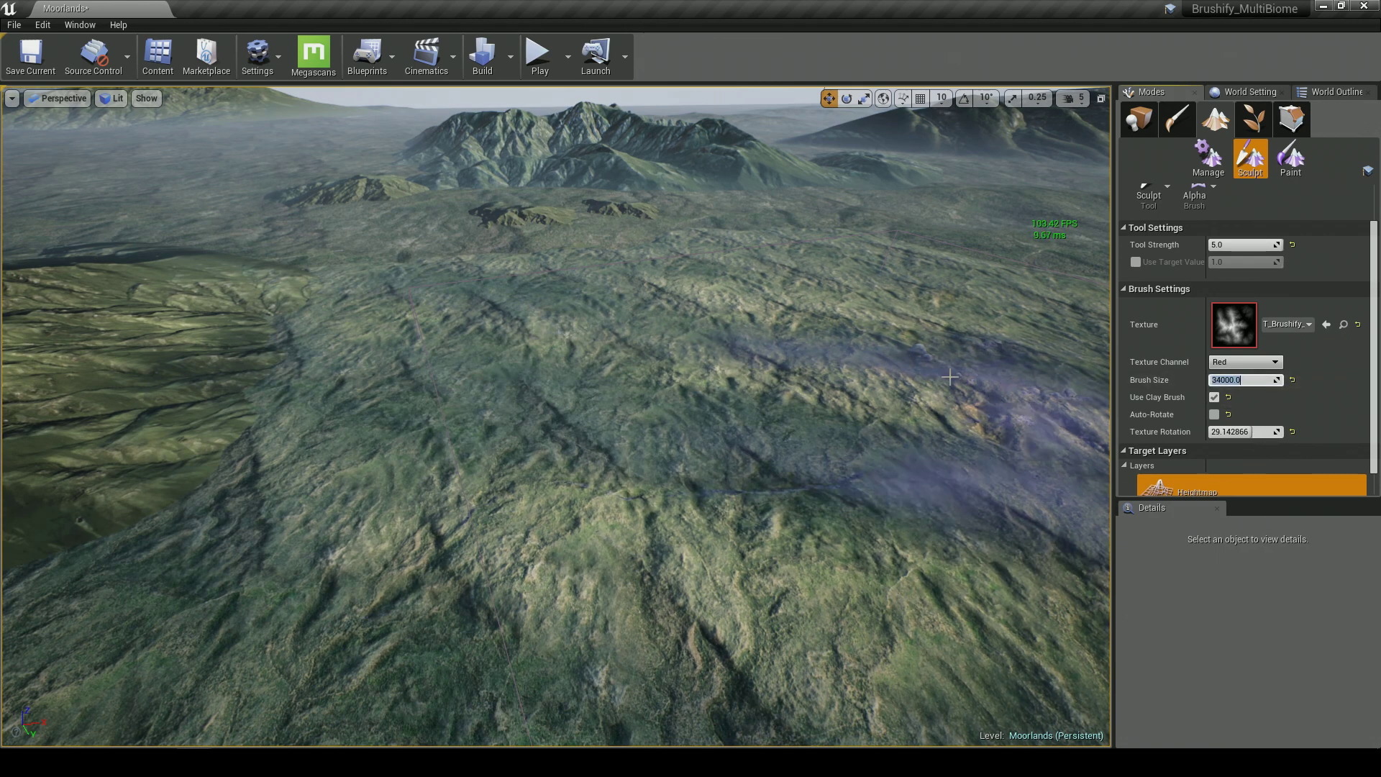
Try another Red-channel sculpt stamp on the terrain, undo it, and set the texture channel to Green
right_click_drag(526, 350, 731, 406)
key("ctrl+z")
left_click(1239, 360)
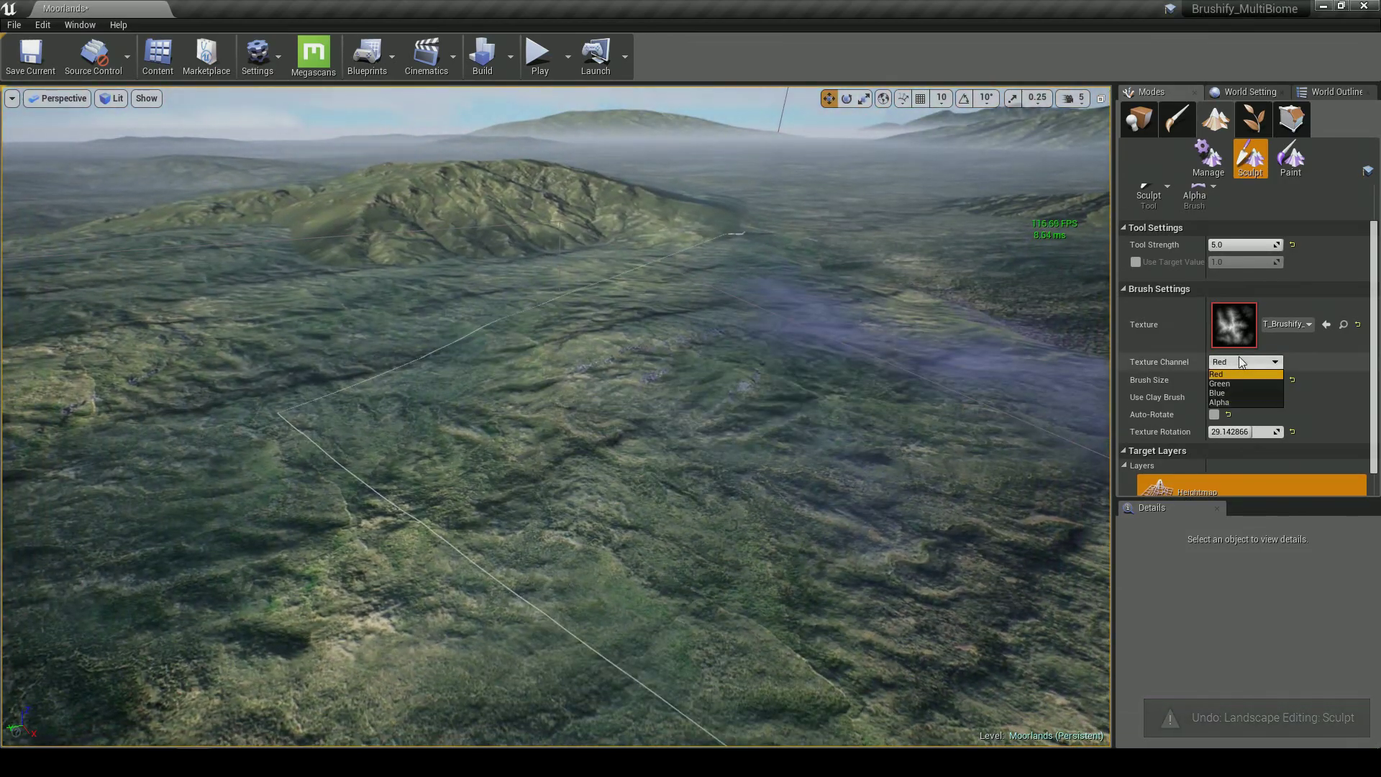
left_click(1225, 384)
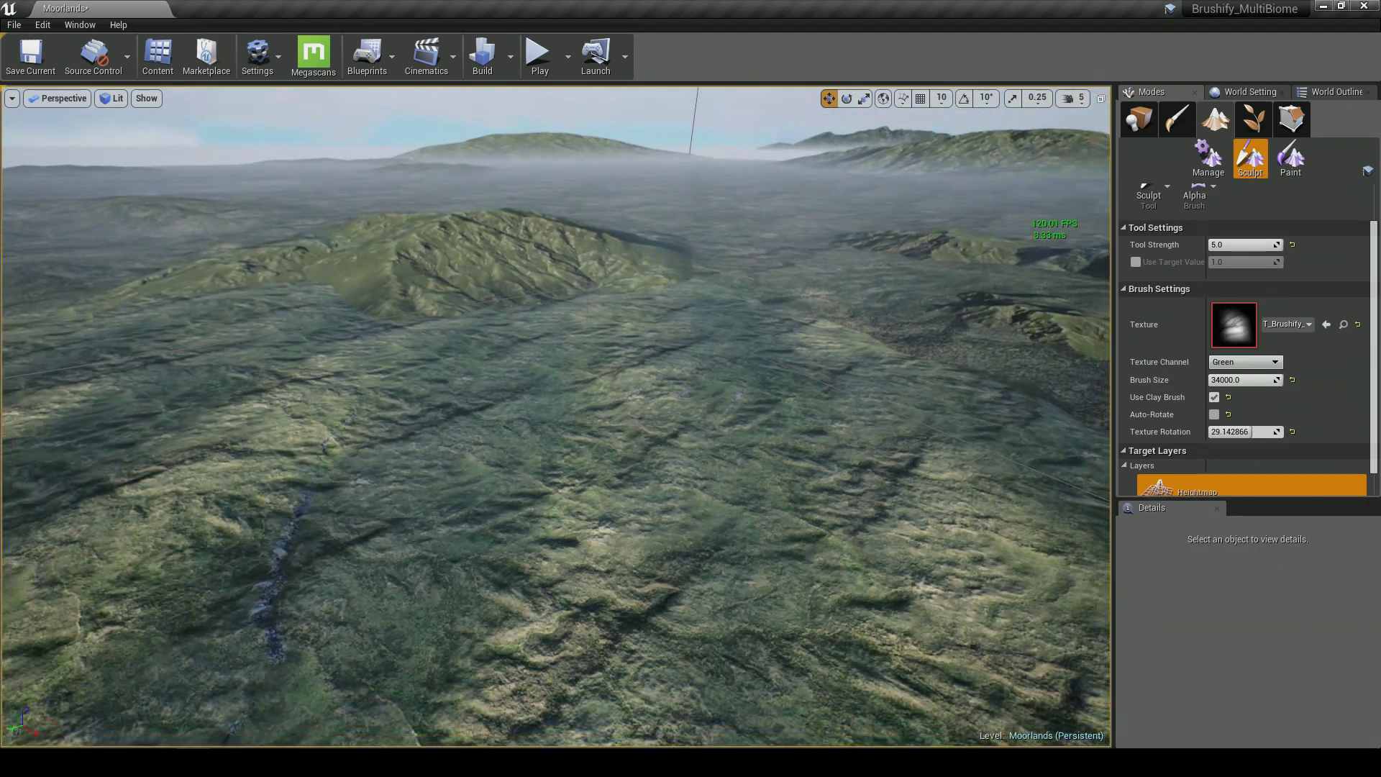
Stamp rounded hills onto the open terrain with the Green-channel alpha brush and move in close to them
mouse_move(708, 389)
right_mouse_down()
mouse_move(648, 401)
mouse_move(719, 413)
mouse_move(863, 391)
right_mouse_up()
left_click(647, 400)
key("w")
key("a")
right_click_drag(647, 402, 646, 401)
Play the level, run the character across the grassy hilltop to examine the Green-channel hills, and end the play session
left_click(539, 58)
key("w")
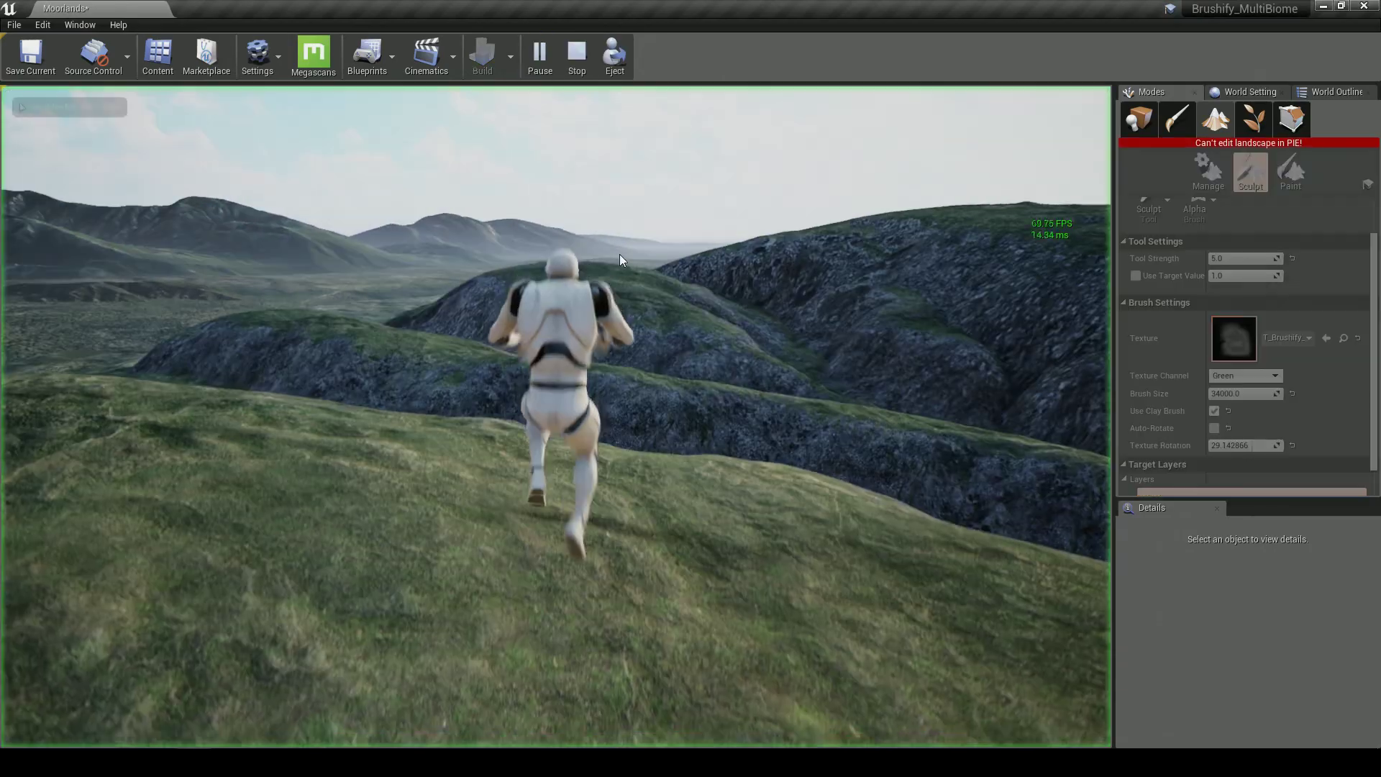
key("s")
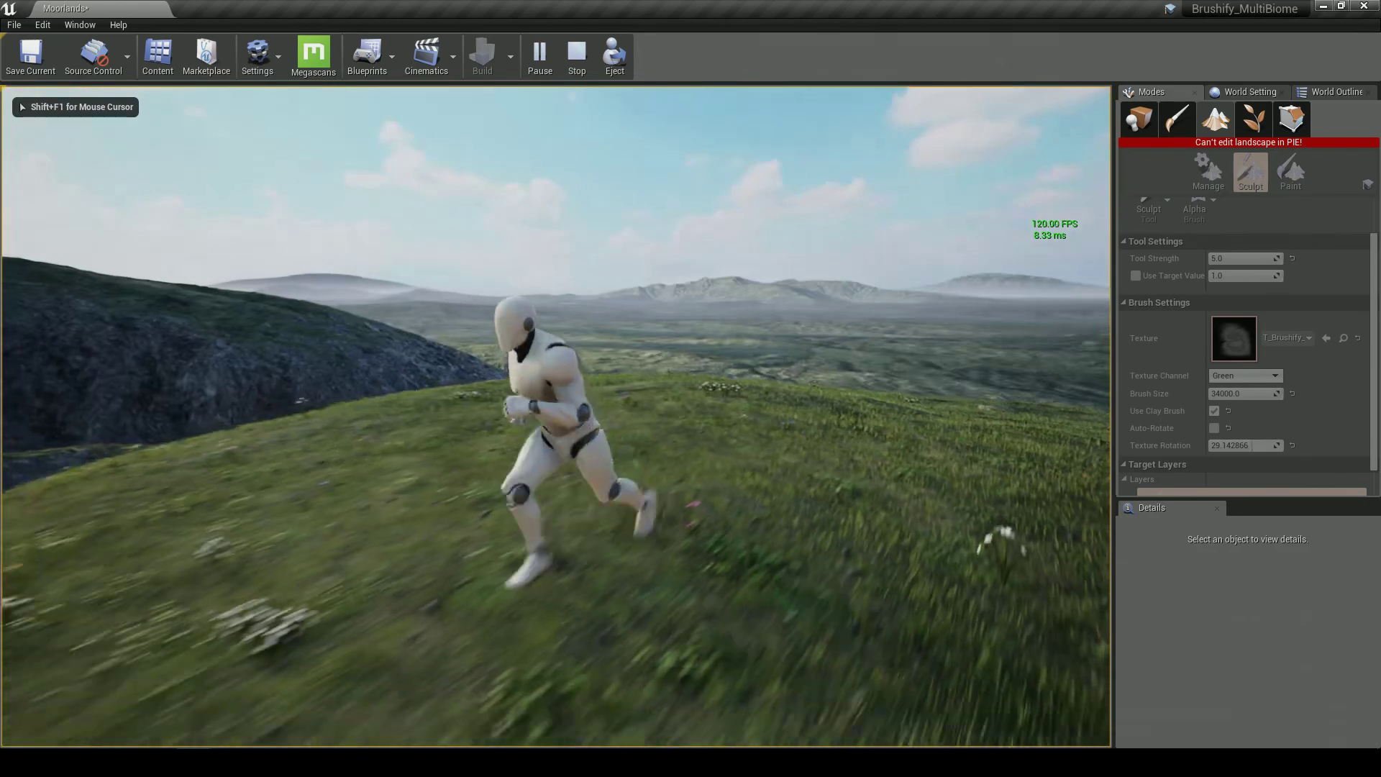
key("w")
key("w")
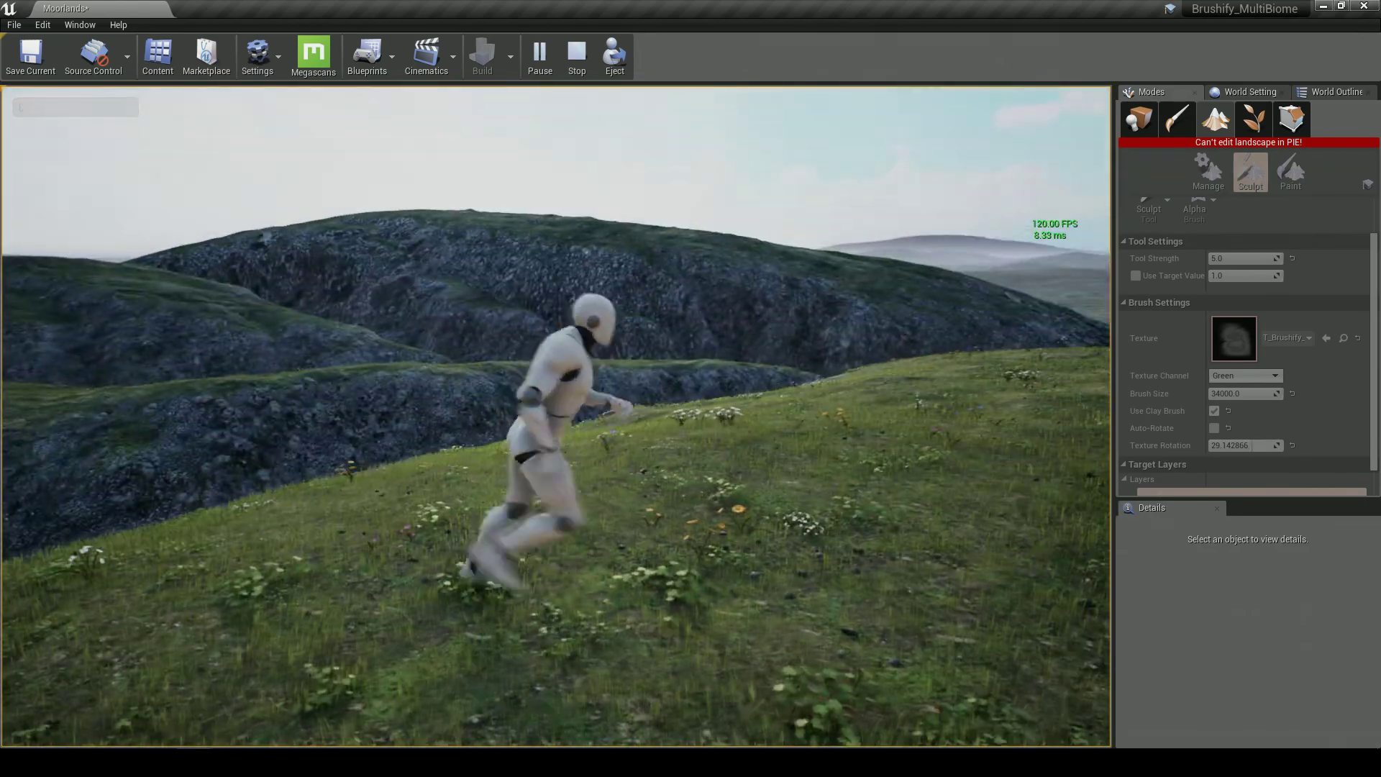
key("Escape")
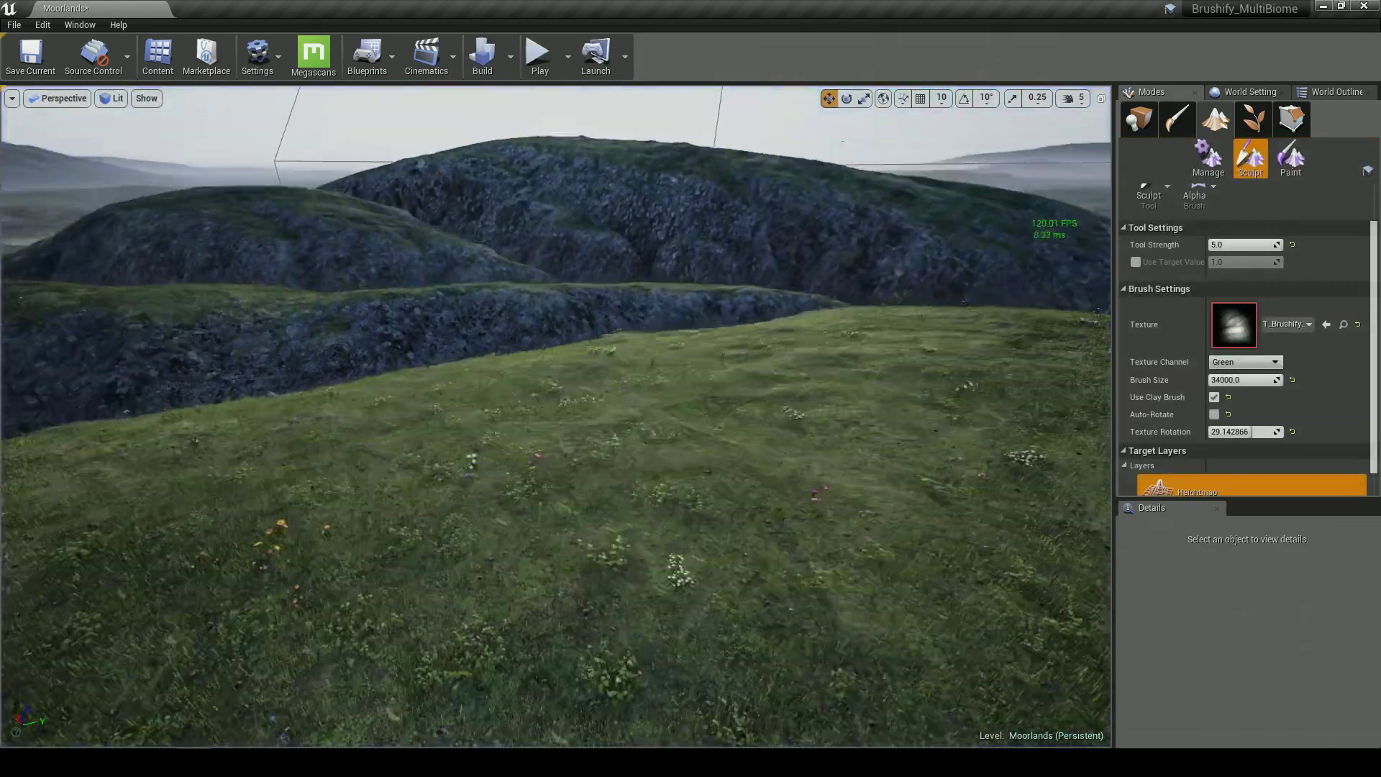
Select the landscape, enlarge its details area, and locate its assigned MI_Landscape material instance in the Moorland MaterialOverrides folder
right_click_drag(678, 564, 678, 564)
left_click(1139, 118)
left_click(636, 326)
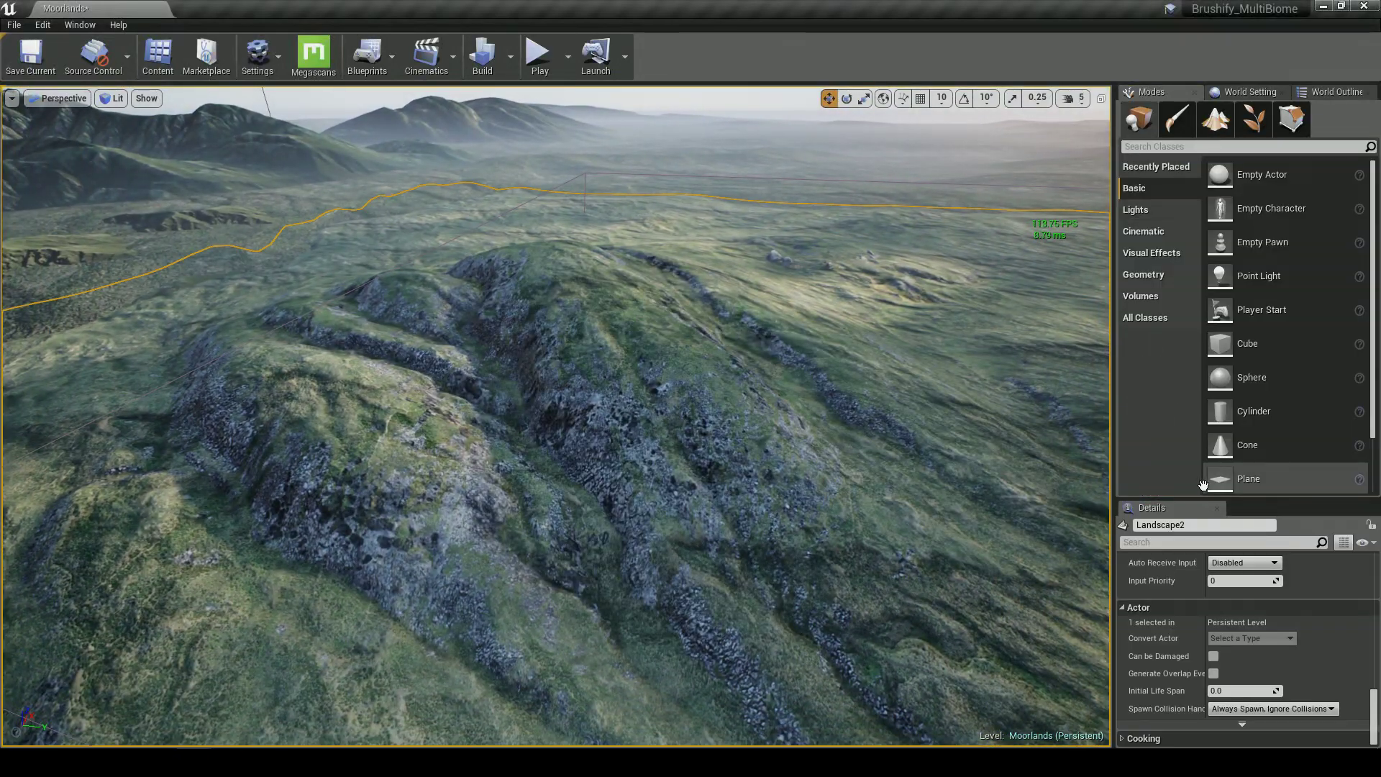
left_click_drag(1242, 500, 1244, 233)
scroll(1265, 508, "down", 5)
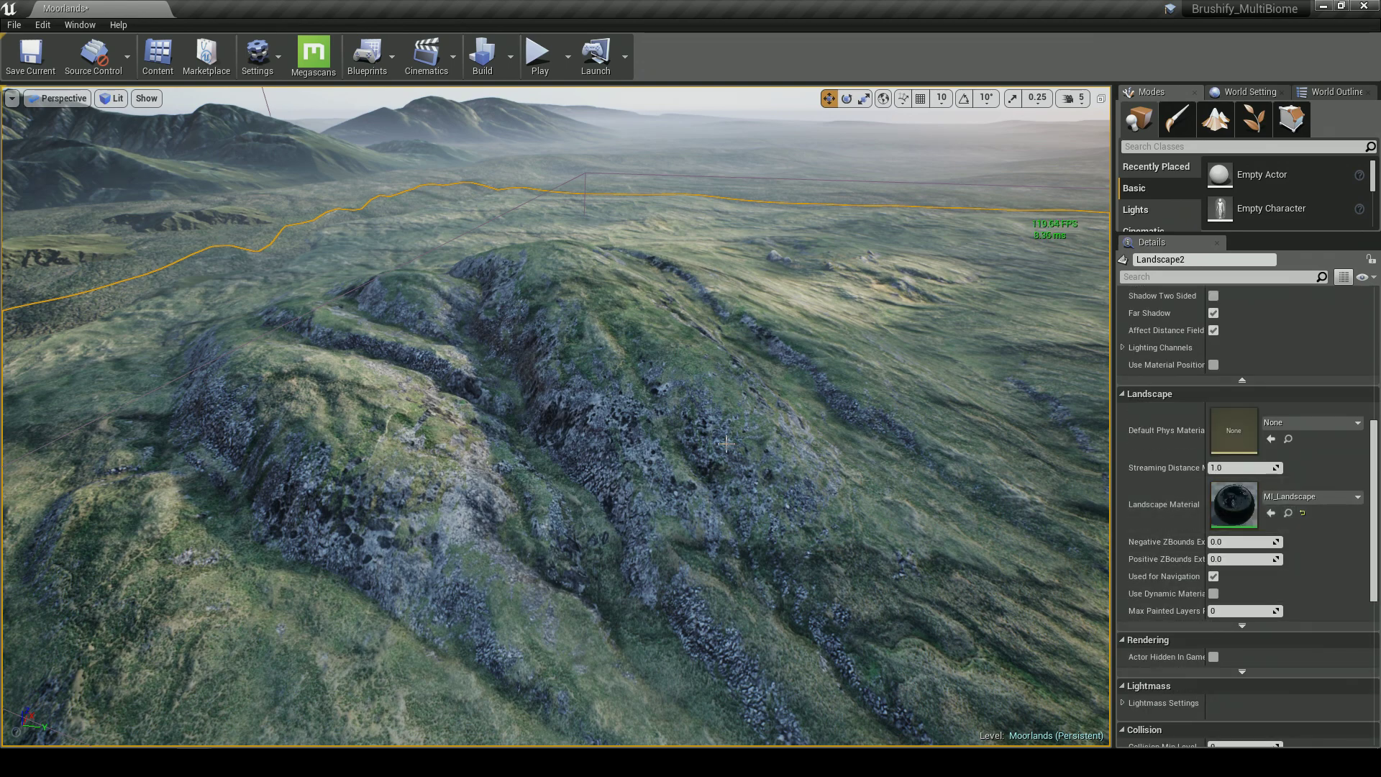
right_click_drag(661, 357, 660, 357)
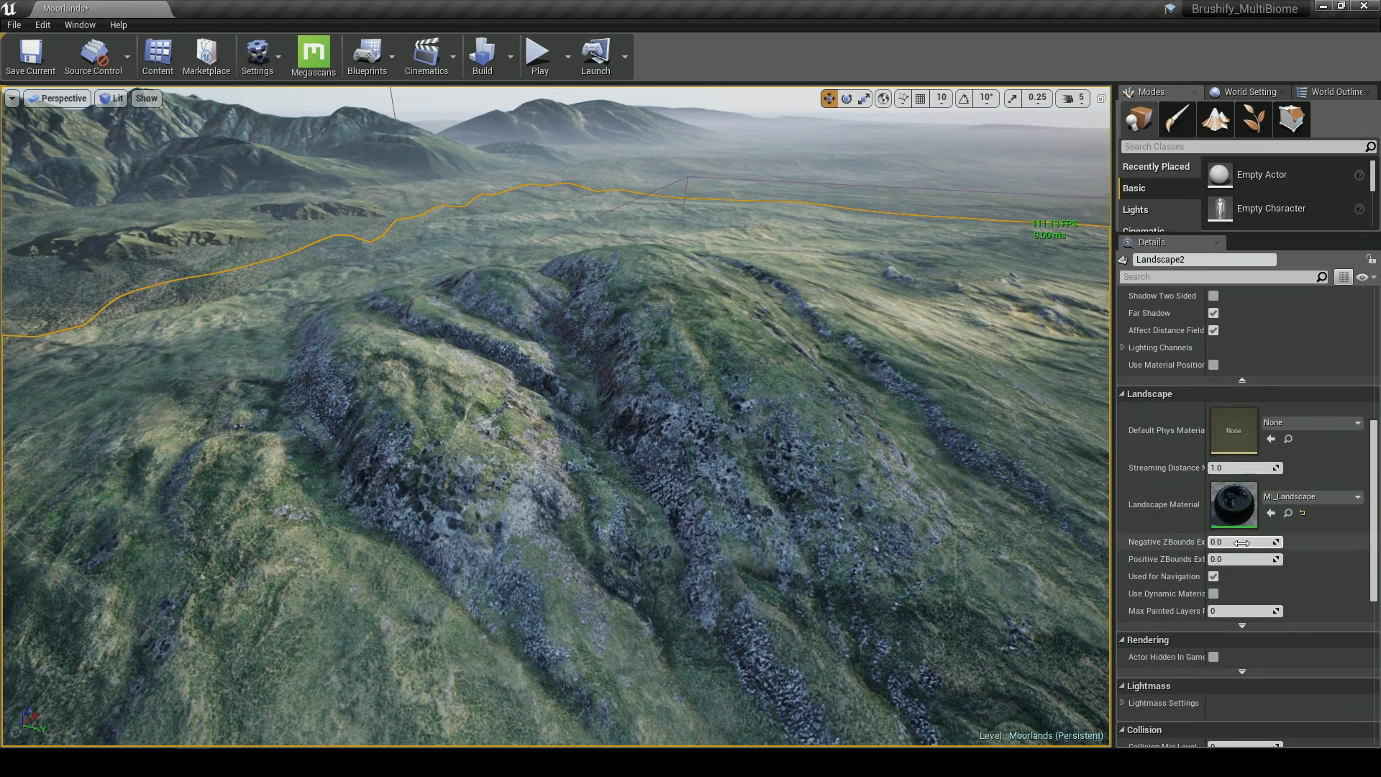
left_click(1288, 513)
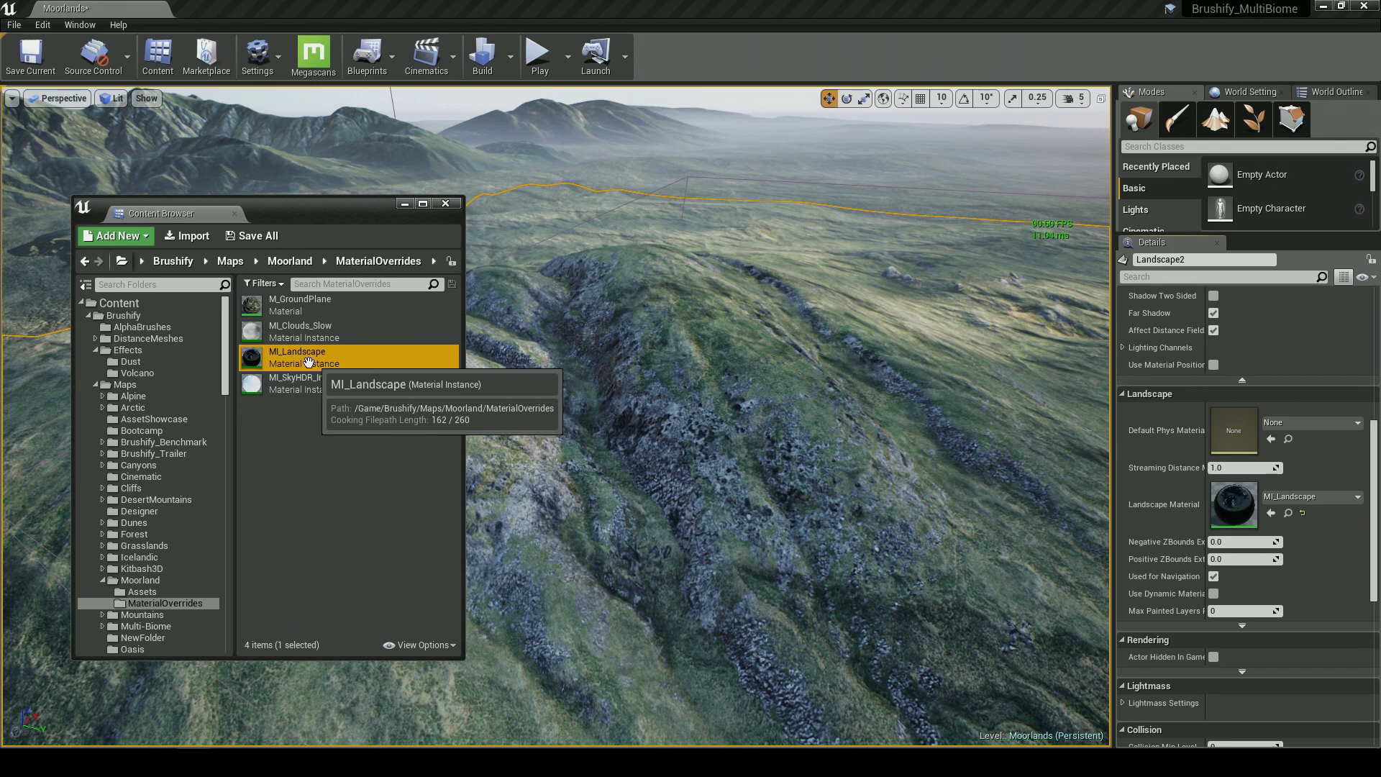
Open the base MI_Landscape material instance from Brushify/Materials/Landscape
left_click(174, 261)
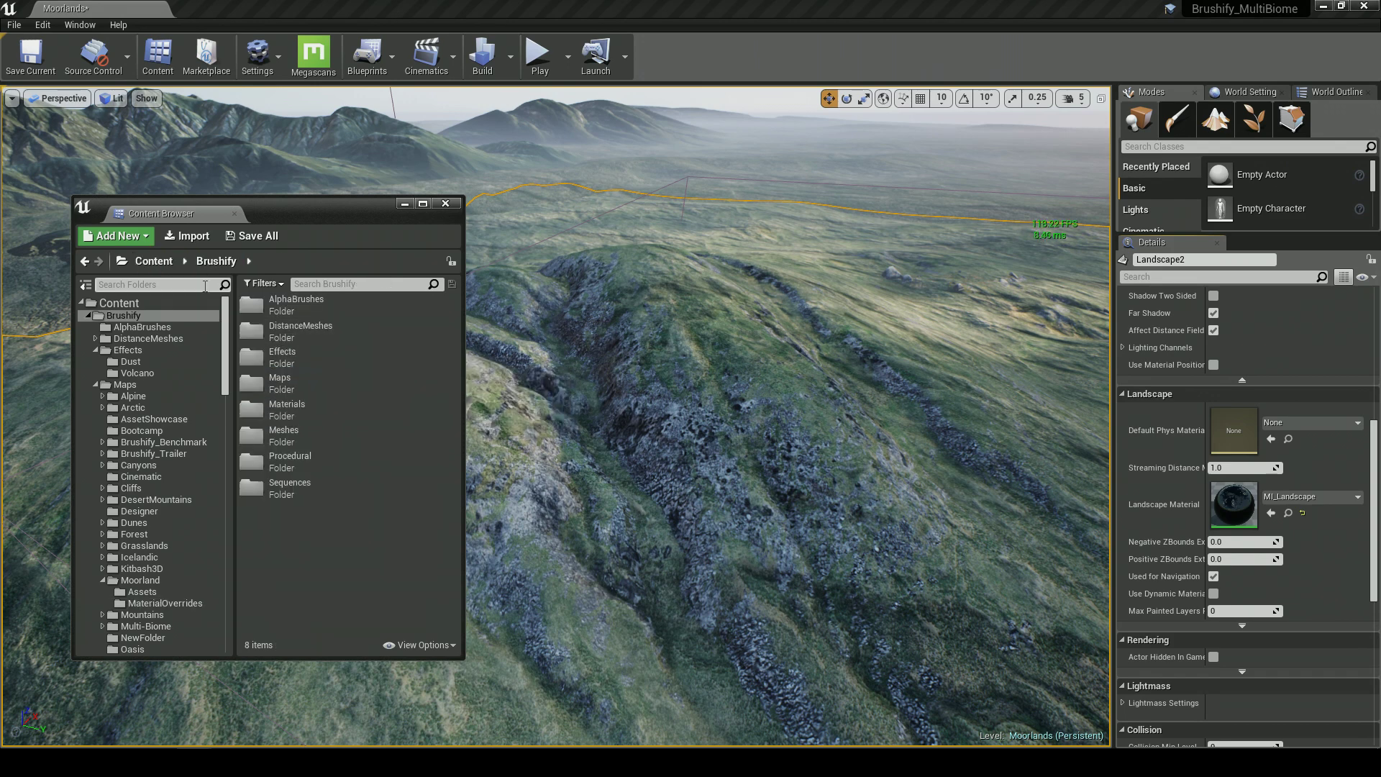
double_click(290, 406)
double_click(286, 356)
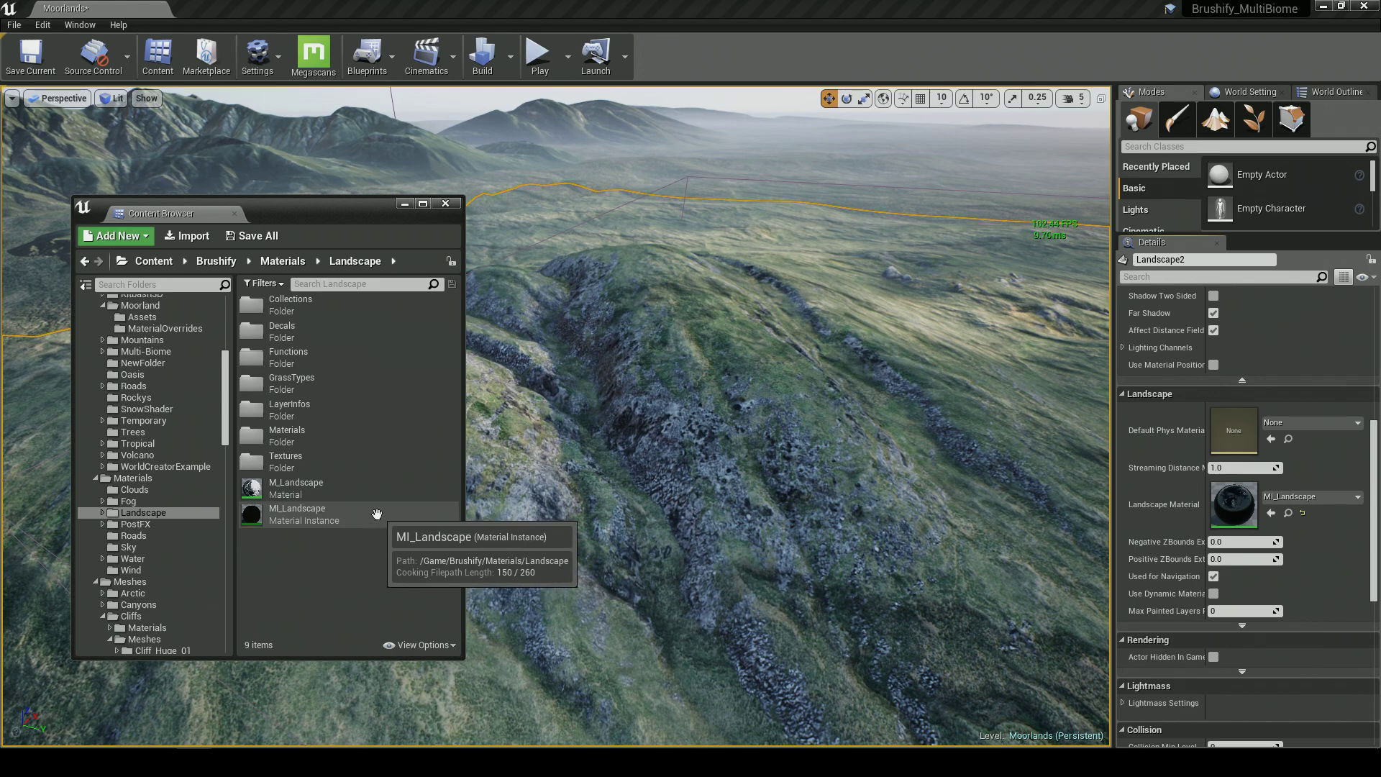
left_click(323, 514)
double_click(323, 515)
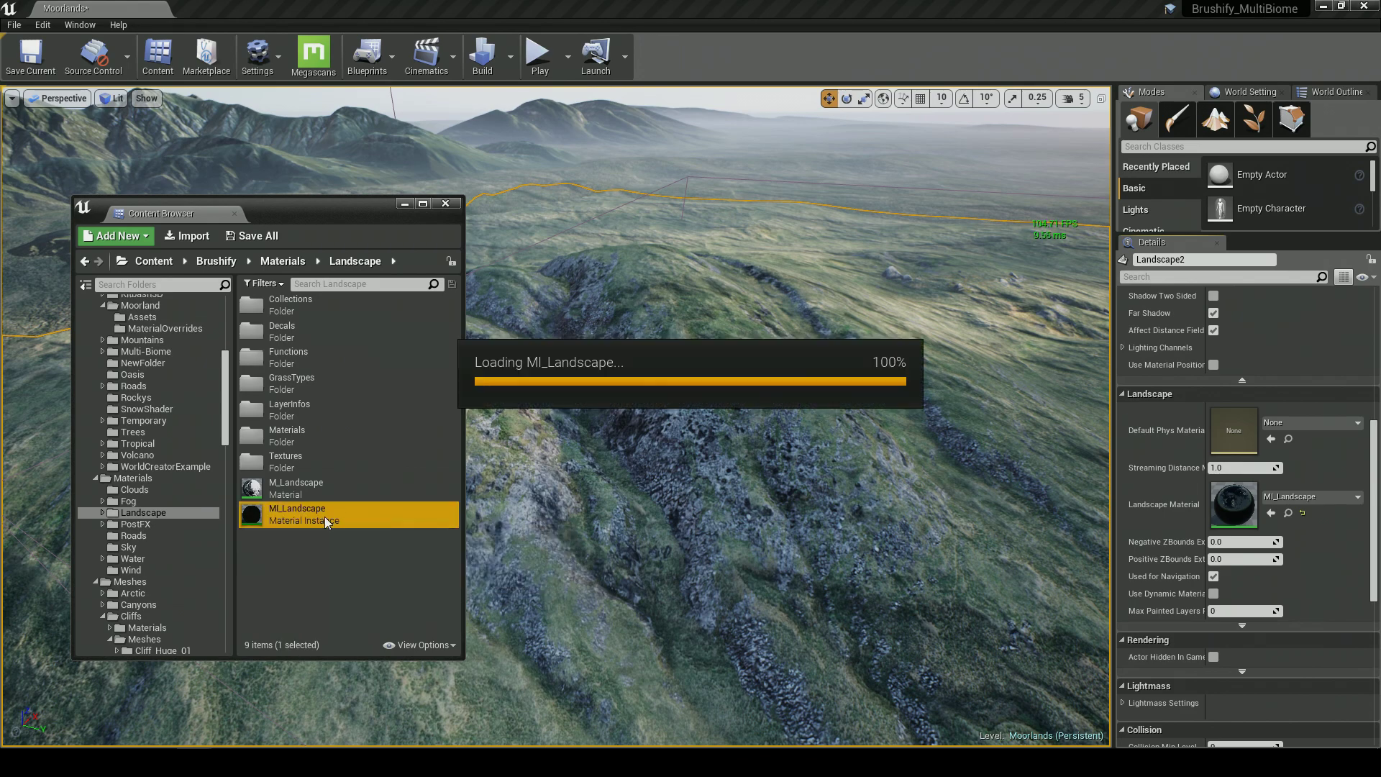
Review the base landscape material's parameter groups from cover layer and distance tiling to procedural, slope and tessellation options, and close it
scroll(499, 434, "down", 5)
scroll(495, 436, "down", 6)
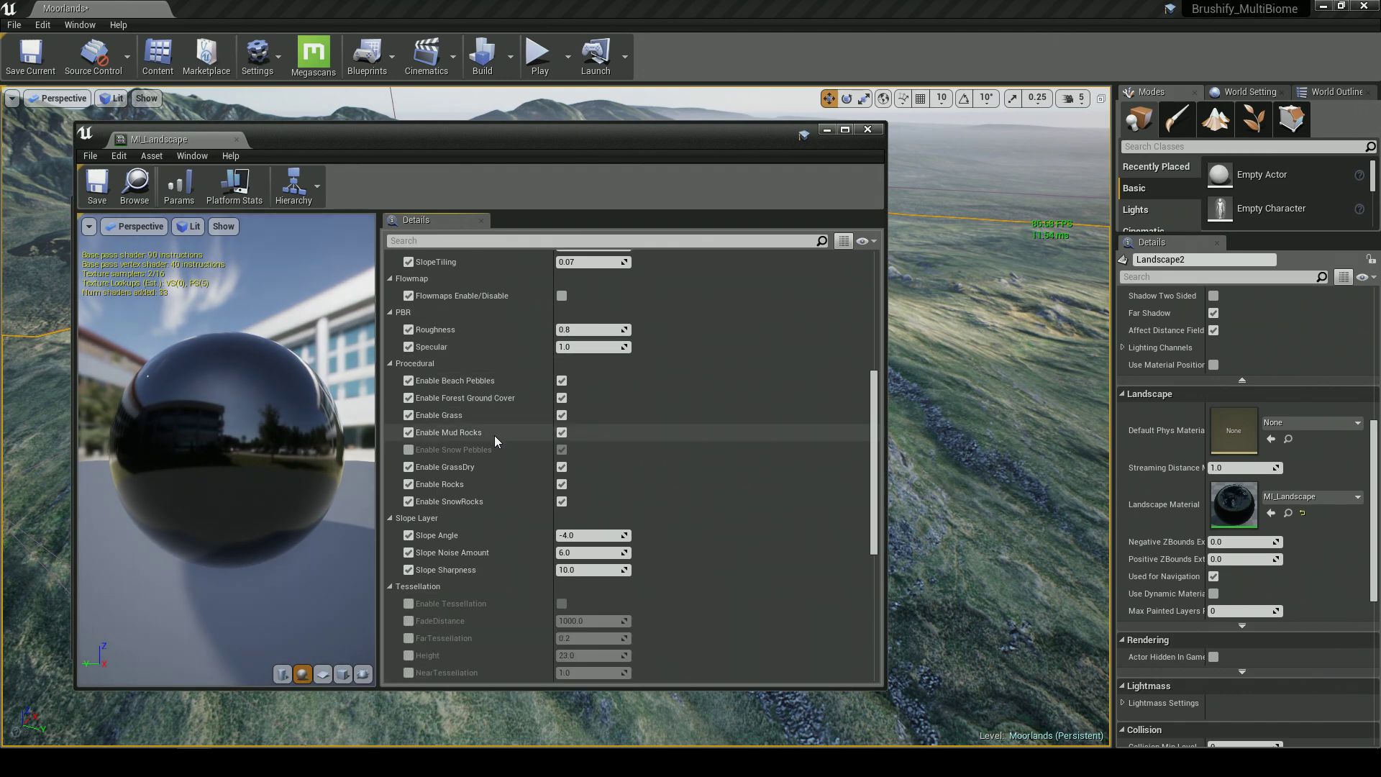
scroll(493, 447, "up", 8)
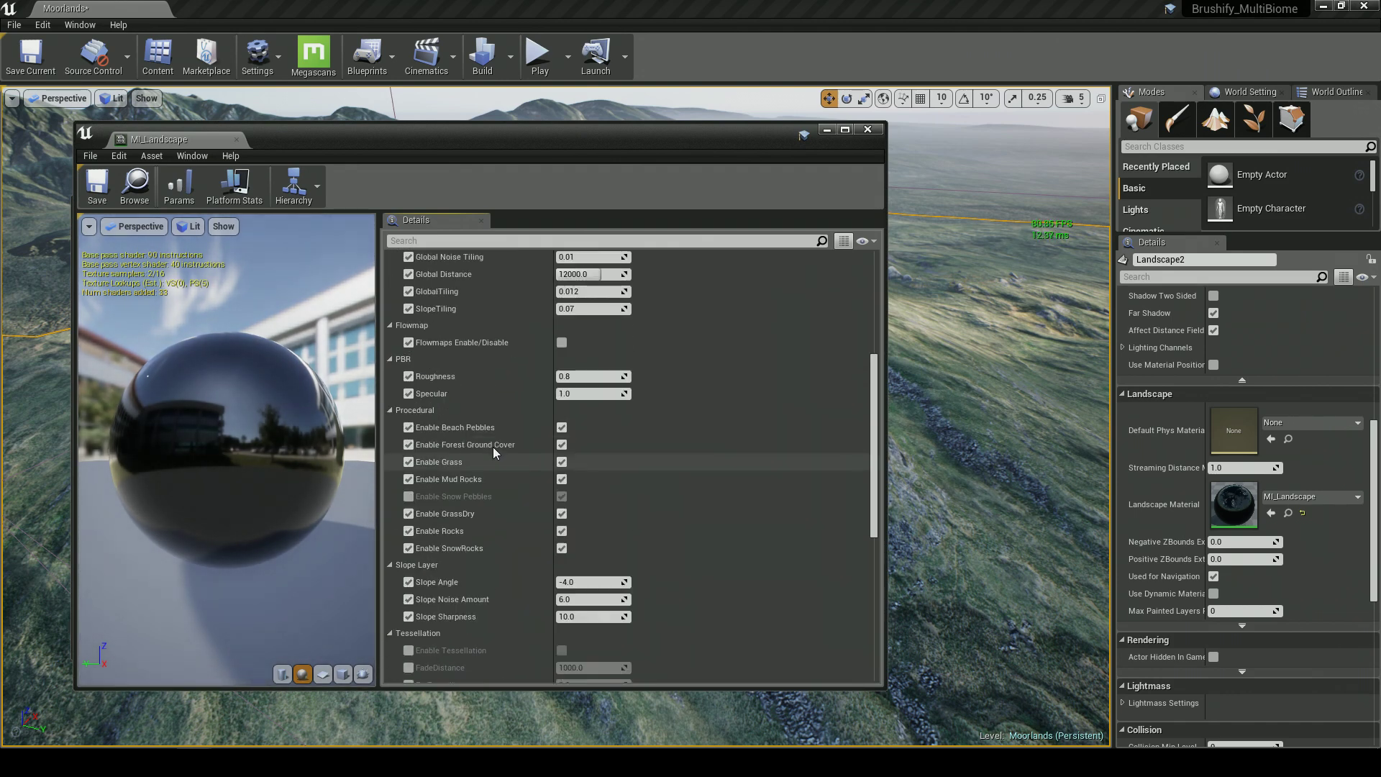
scroll(504, 429, "down", 3)
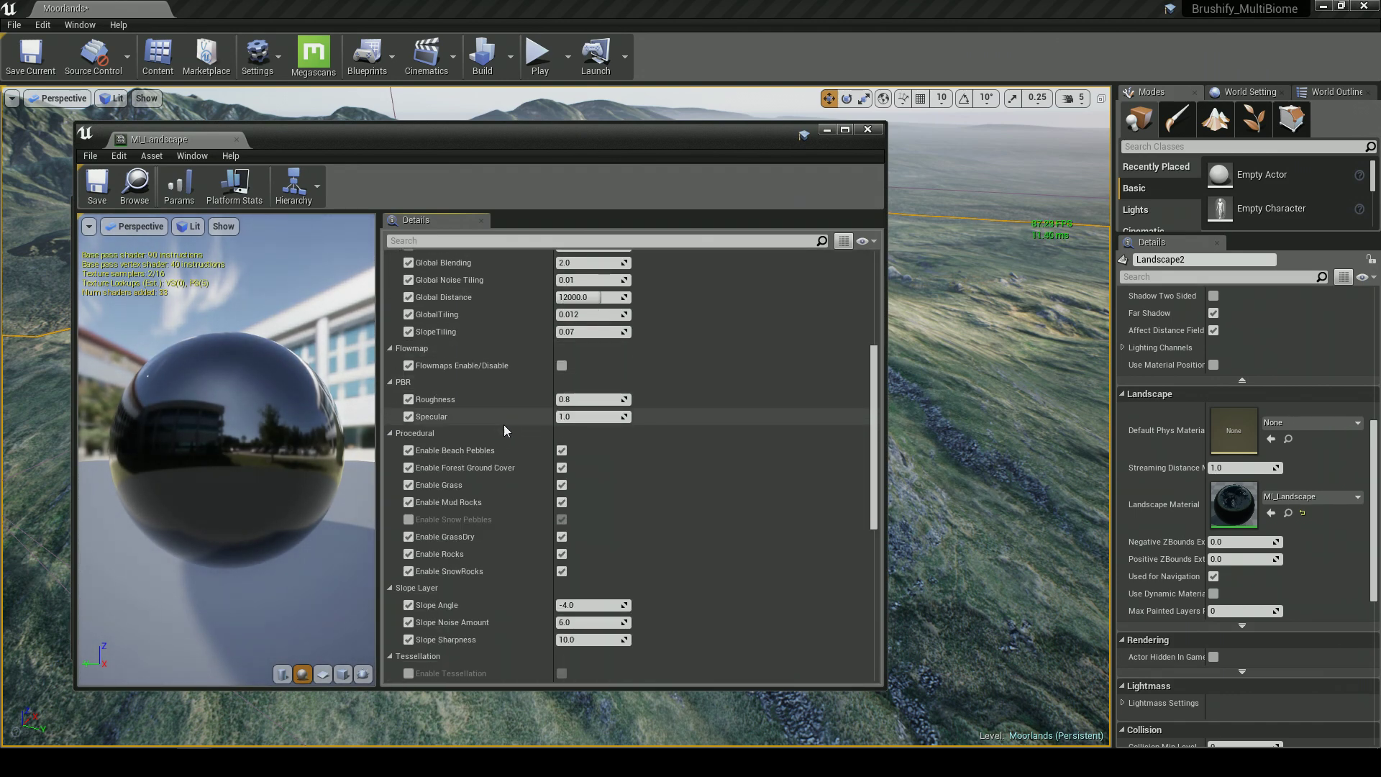
scroll(484, 402, "down", 6)
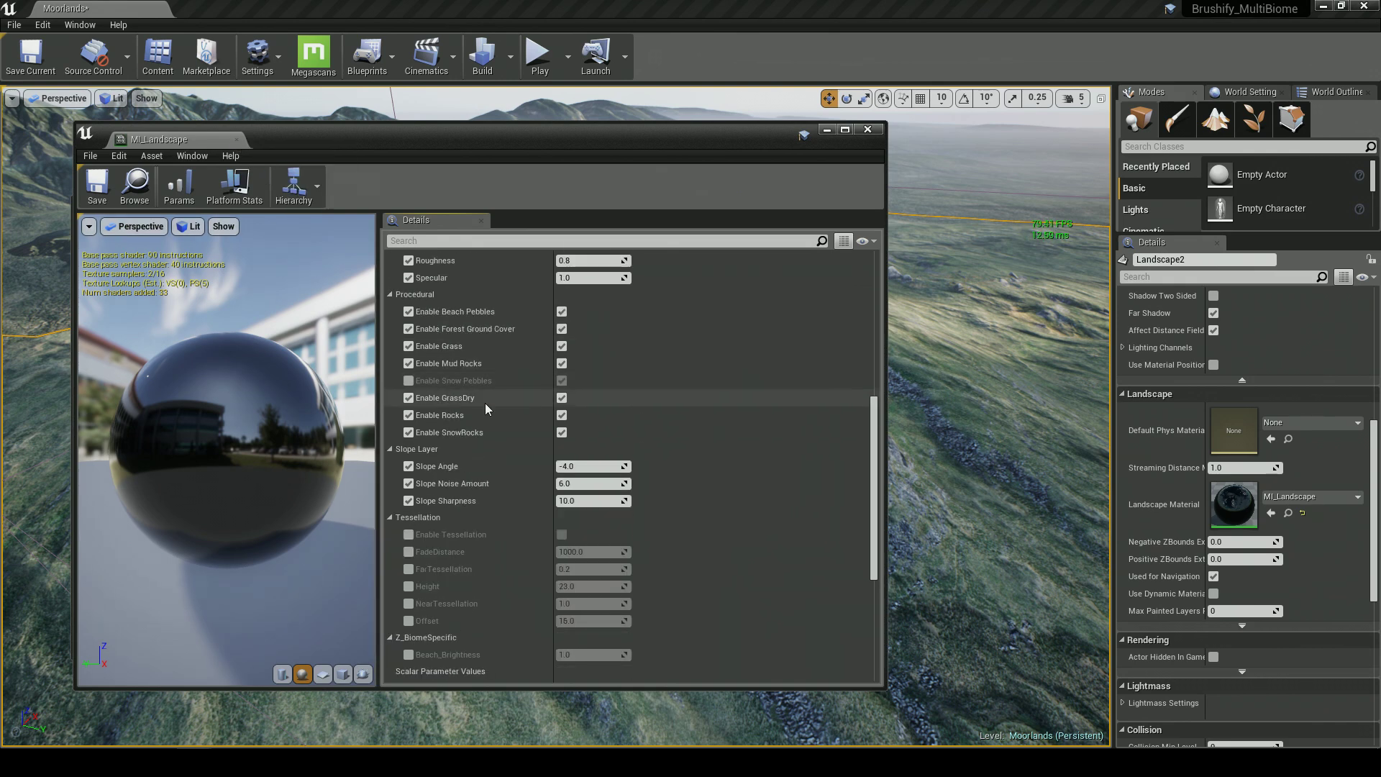
scroll(502, 472, "down", 4)
scroll(503, 472, "up", 12)
scroll(503, 472, "up", 7)
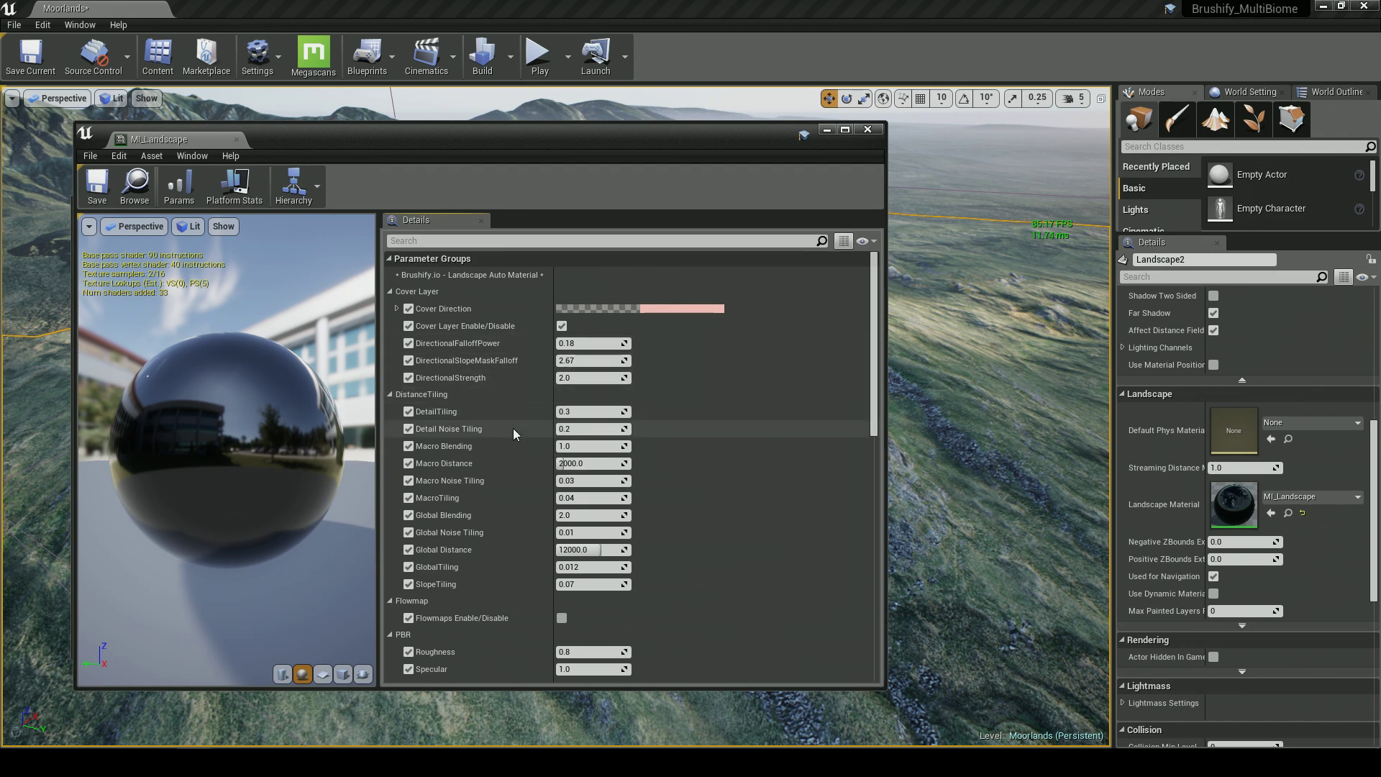
scroll(513, 430, "down", 2)
scroll(512, 428, "down", 6)
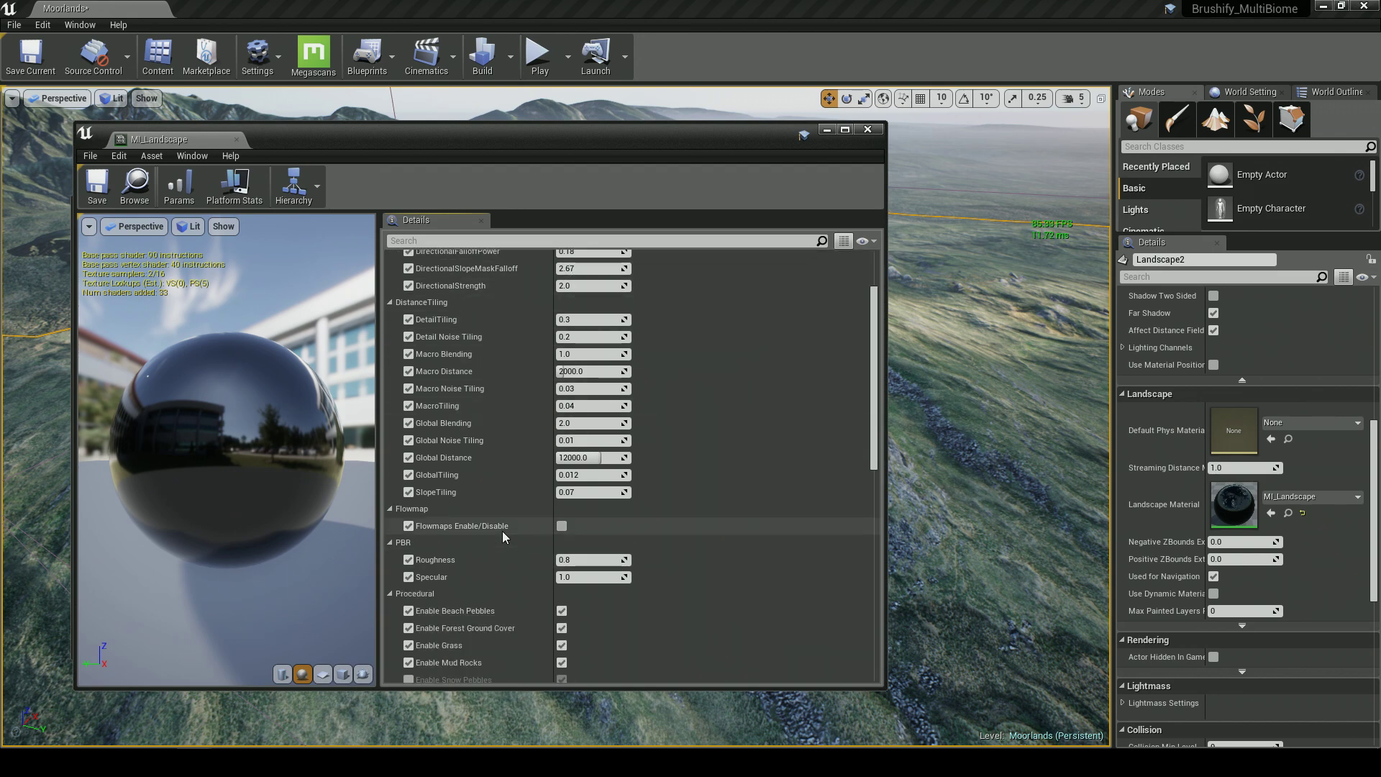
scroll(478, 497, "down", 4)
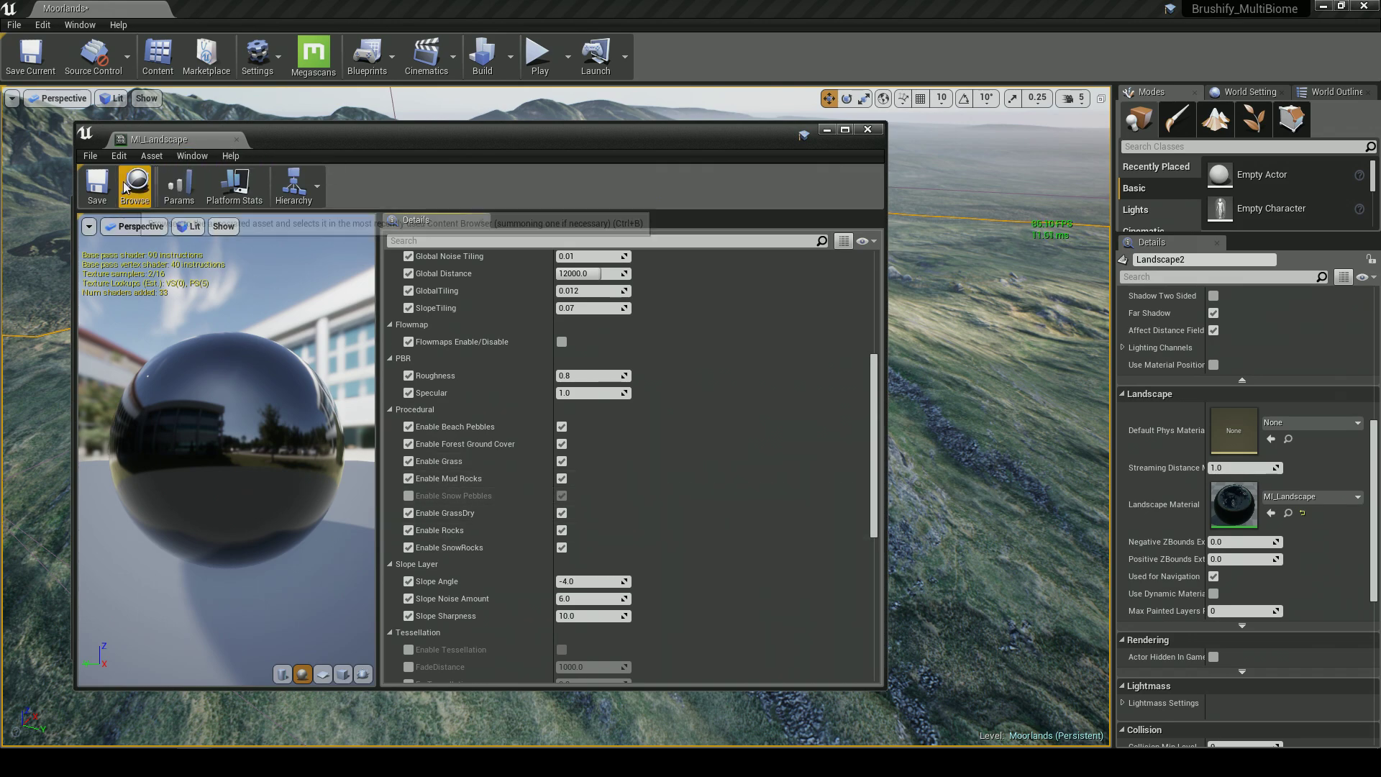
left_click(236, 139)
left_click(405, 205)
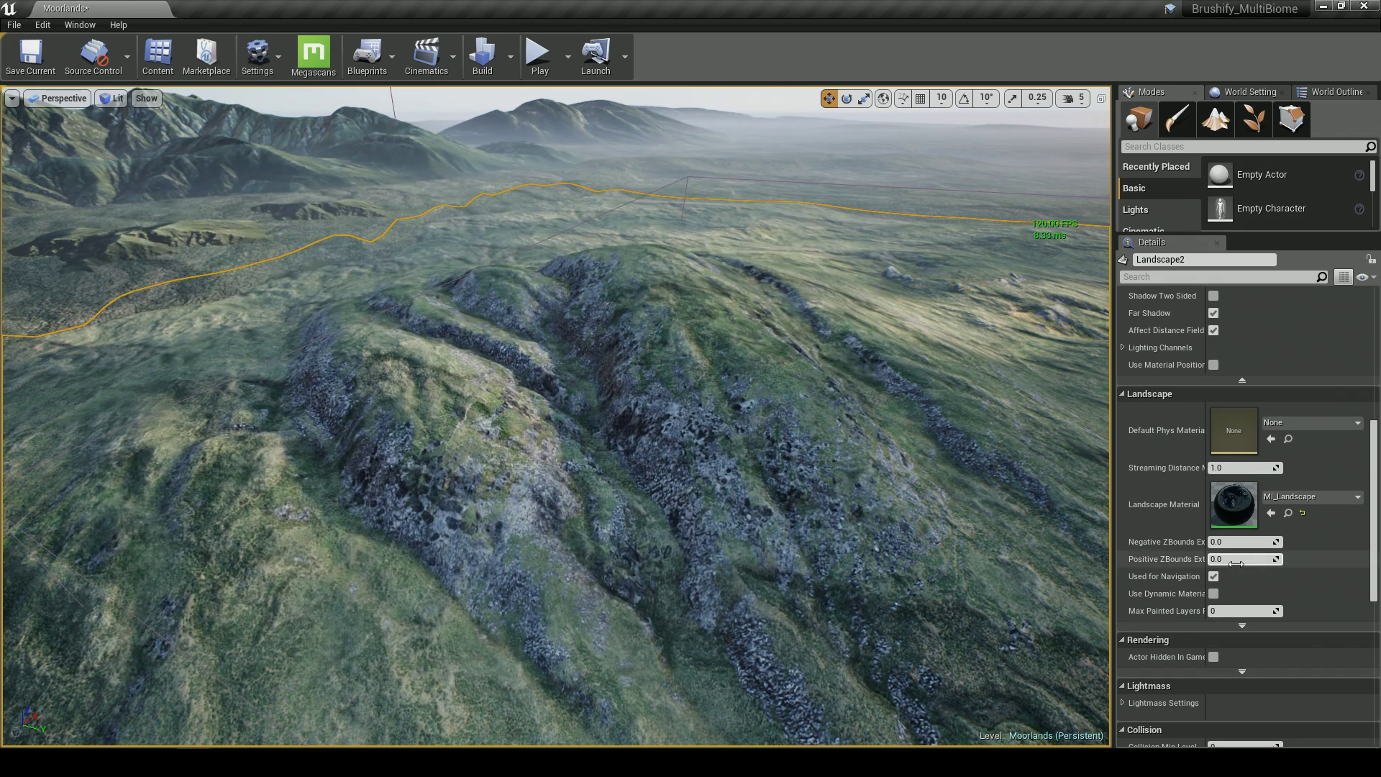
Open the Moorland override MI_Landscape material instance and arrange its narrowed editor window so the terrain stays visible
left_click(1288, 513)
double_click(339, 351)
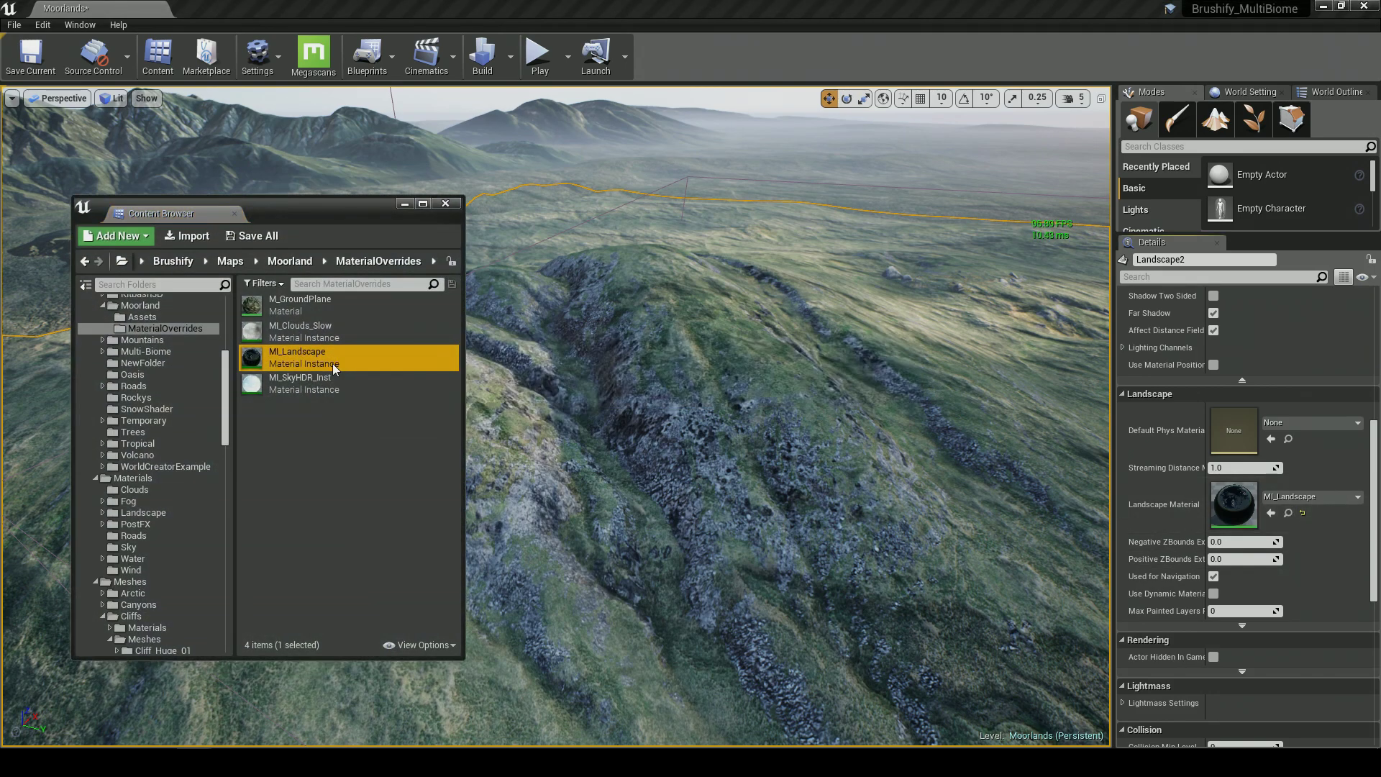
left_click_drag(887, 387, 597, 369)
left_click_drag(408, 144, 1004, 169)
left_click(404, 205)
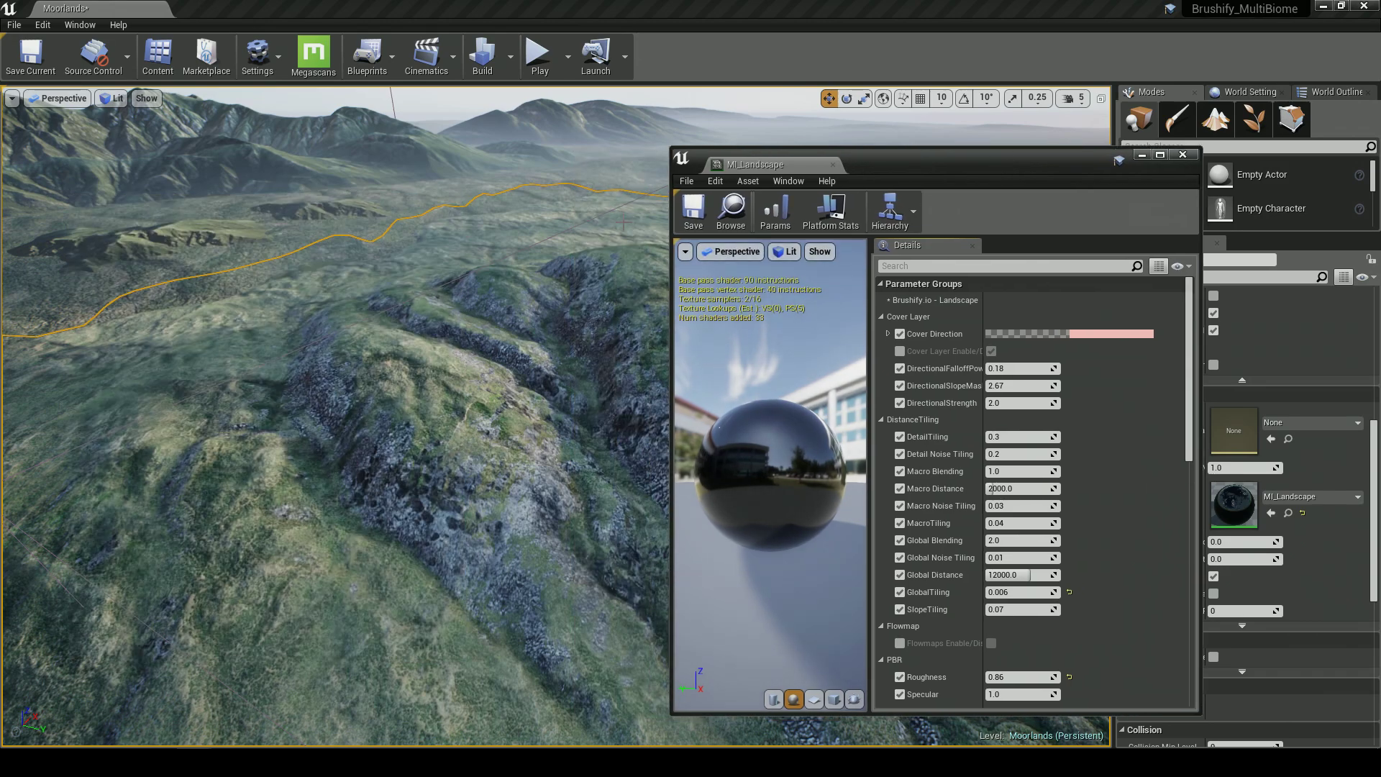
left_click_drag(883, 171, 962, 169)
Set GlobalTiling to 0.012 in the Moorland landscape material while facing the rocky slopes up close
key("w")
right_click_drag(575, 324, 618, 309)
key("w")
right_click_drag(389, 395, 336, 353)
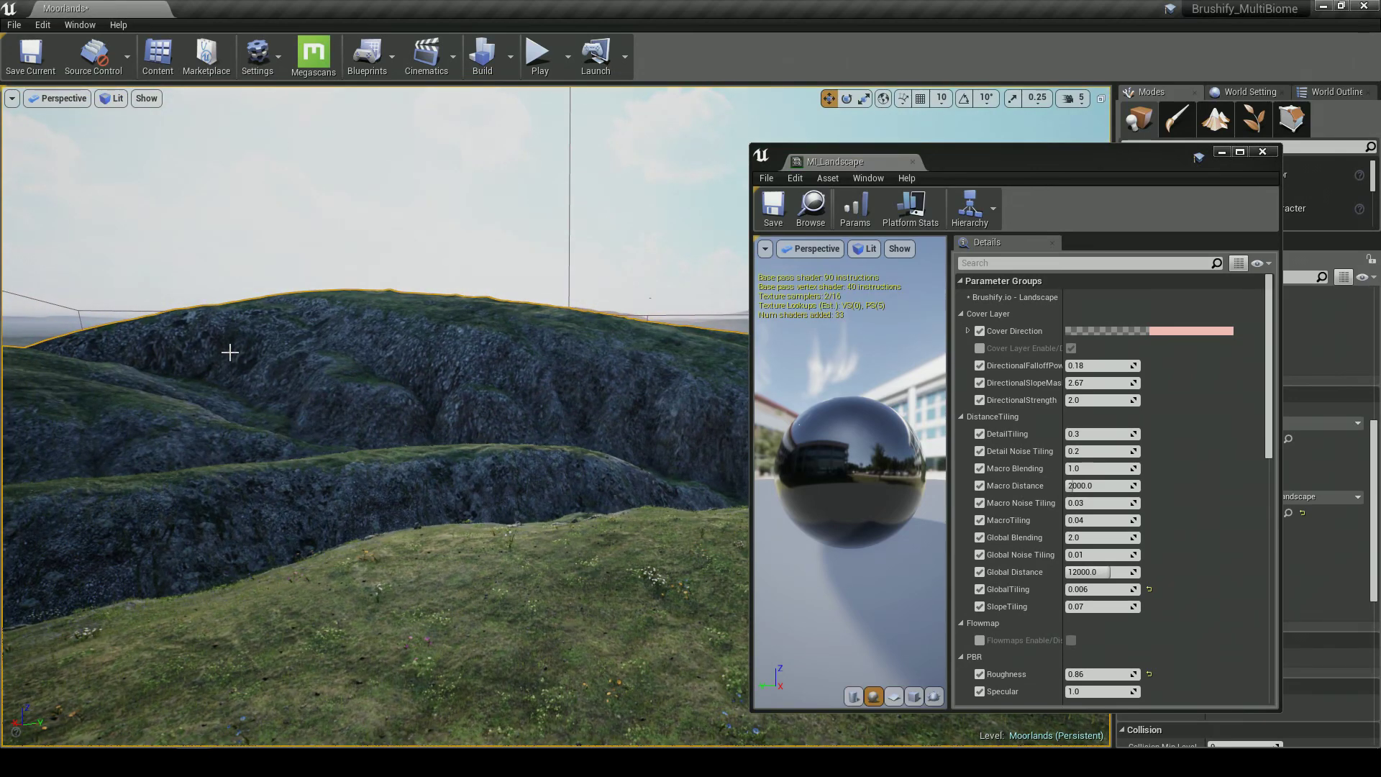
scroll(965, 554, "down", 2)
left_click(1090, 544)
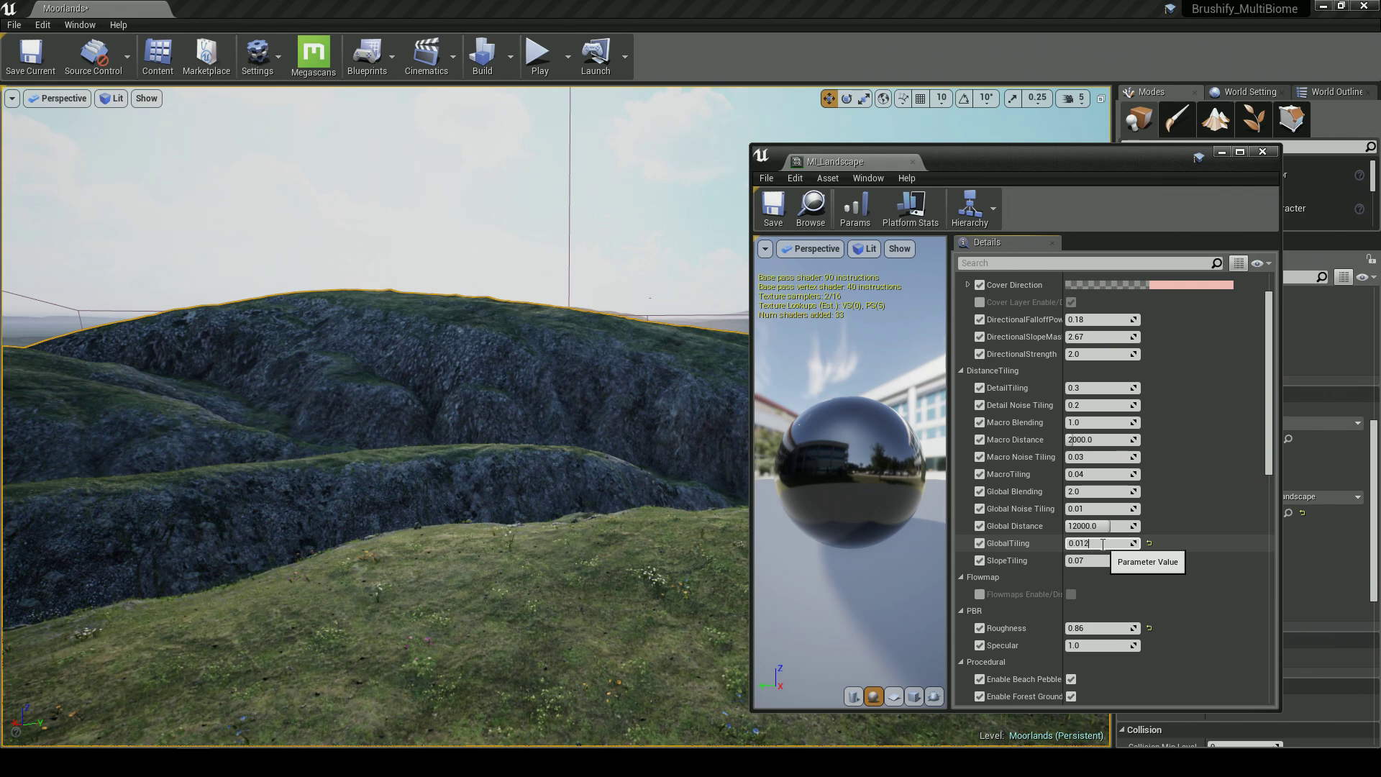
key("Return")
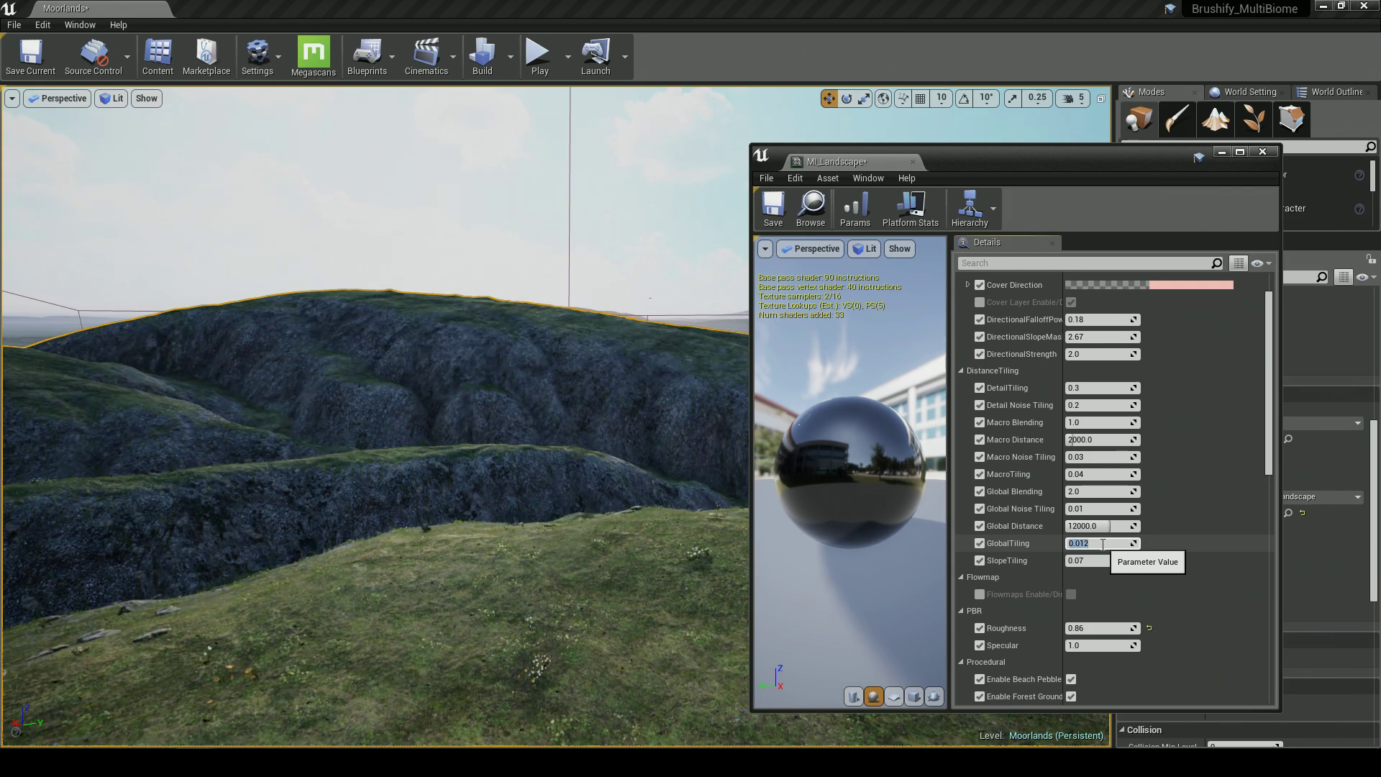
Turn off Enable Grass in the Moorland landscape material while viewing the flowered hilltop at ground level
mouse_move(579, 456)
right_mouse_down()
mouse_move(542, 442)
mouse_move(640, 443)
mouse_move(572, 456)
right_mouse_up()
right_click_drag(338, 374, 295, 380)
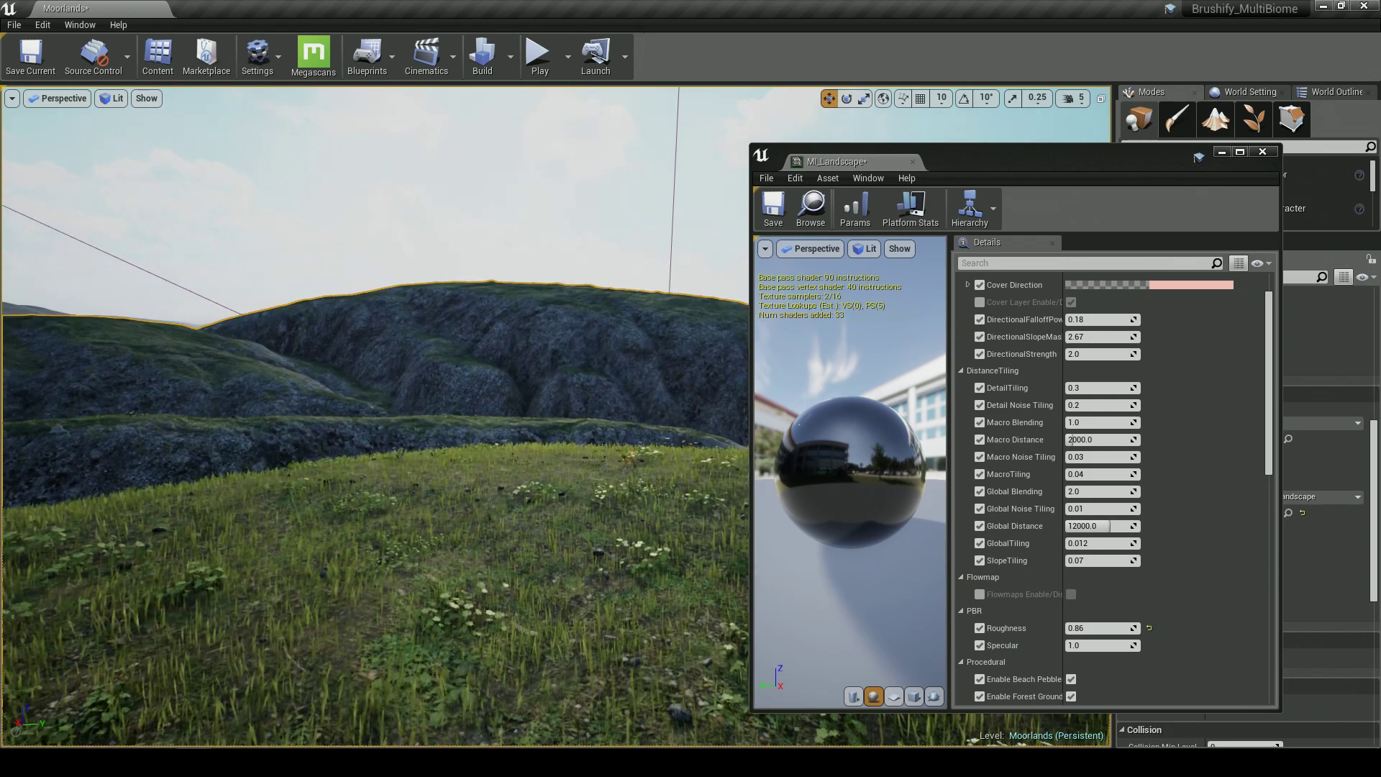
scroll(1005, 501, "down", 2)
mouse_move(643, 501)
right_mouse_down()
mouse_move(697, 528)
mouse_move(667, 512)
right_mouse_up()
scroll(1043, 540, "down", 1)
scroll(1045, 542, "down", 2)
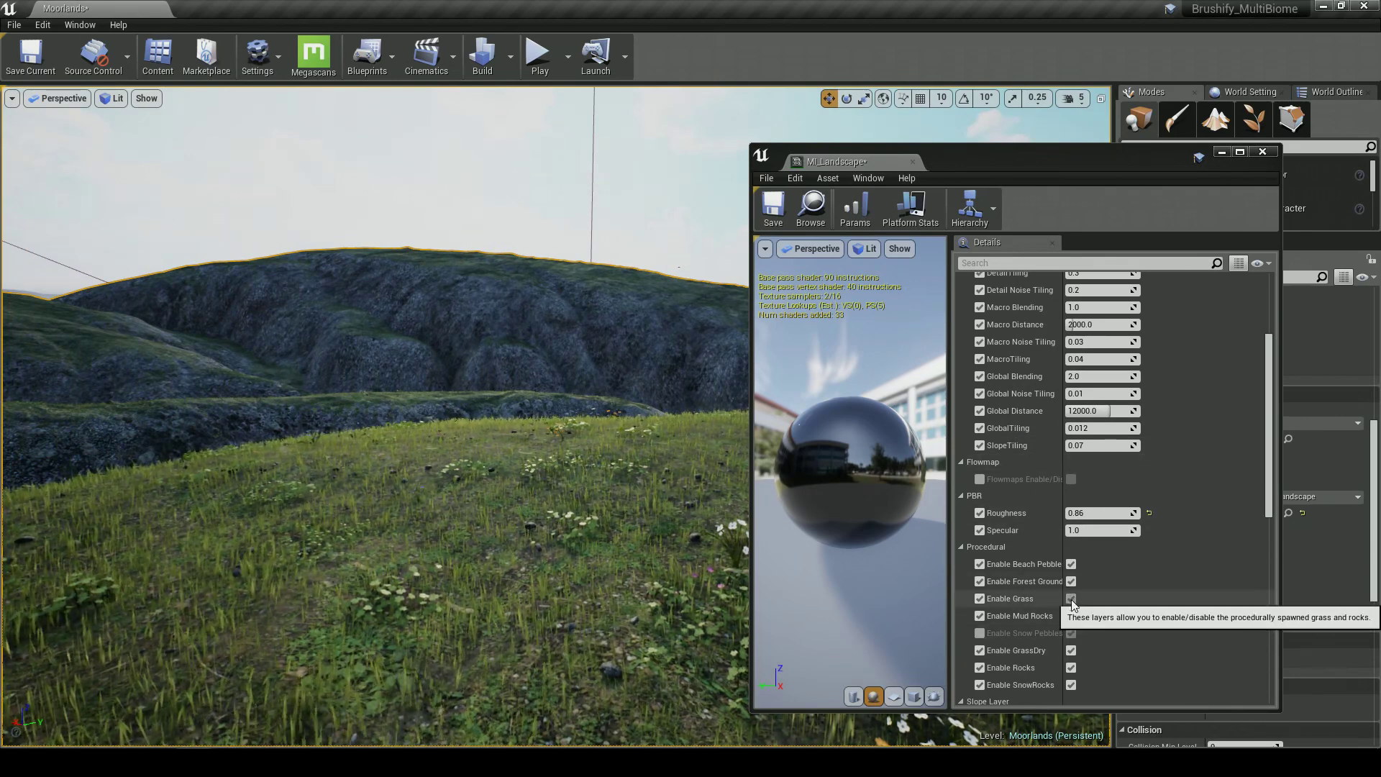
left_click(1071, 600)
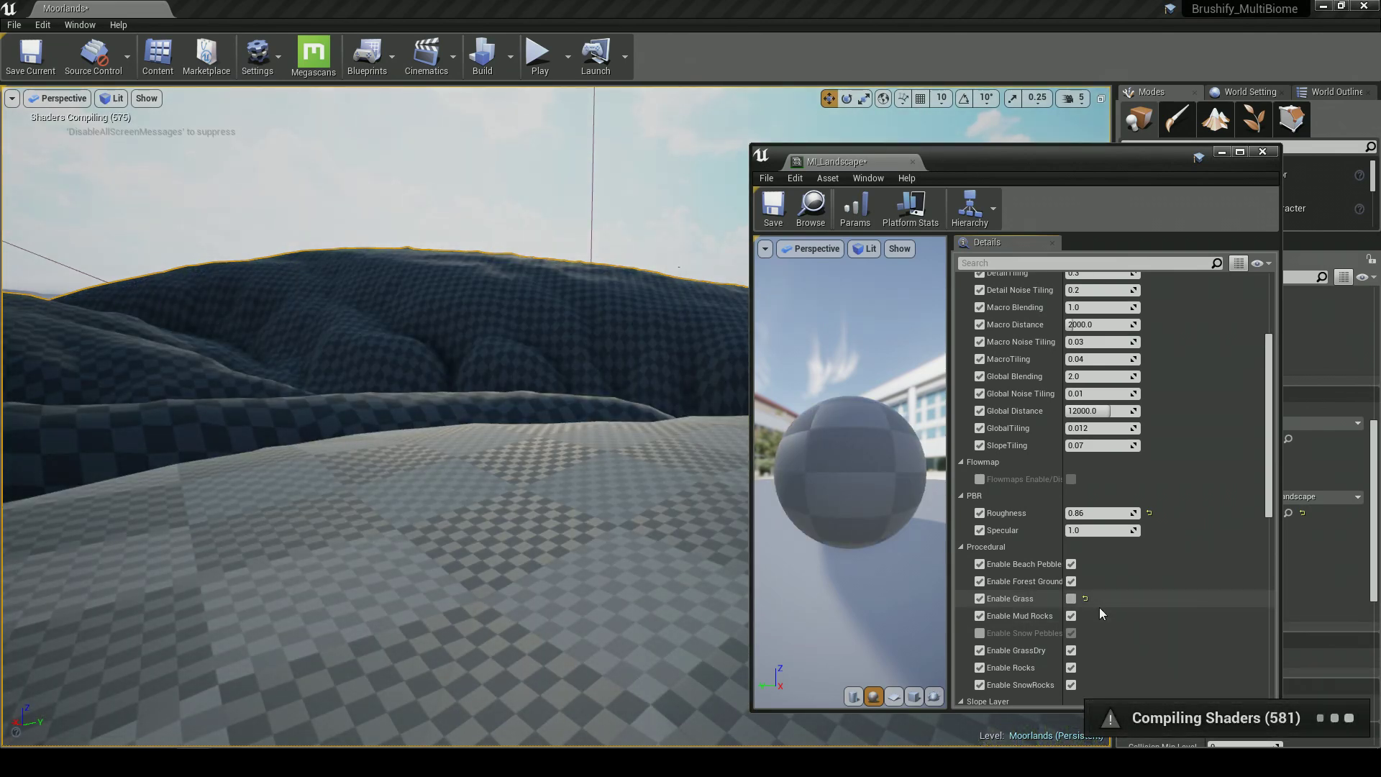
Move to the boulder-covered slope and turn off Enable Rocks in the Moorland landscape material
scroll(1100, 608, "down", 2)
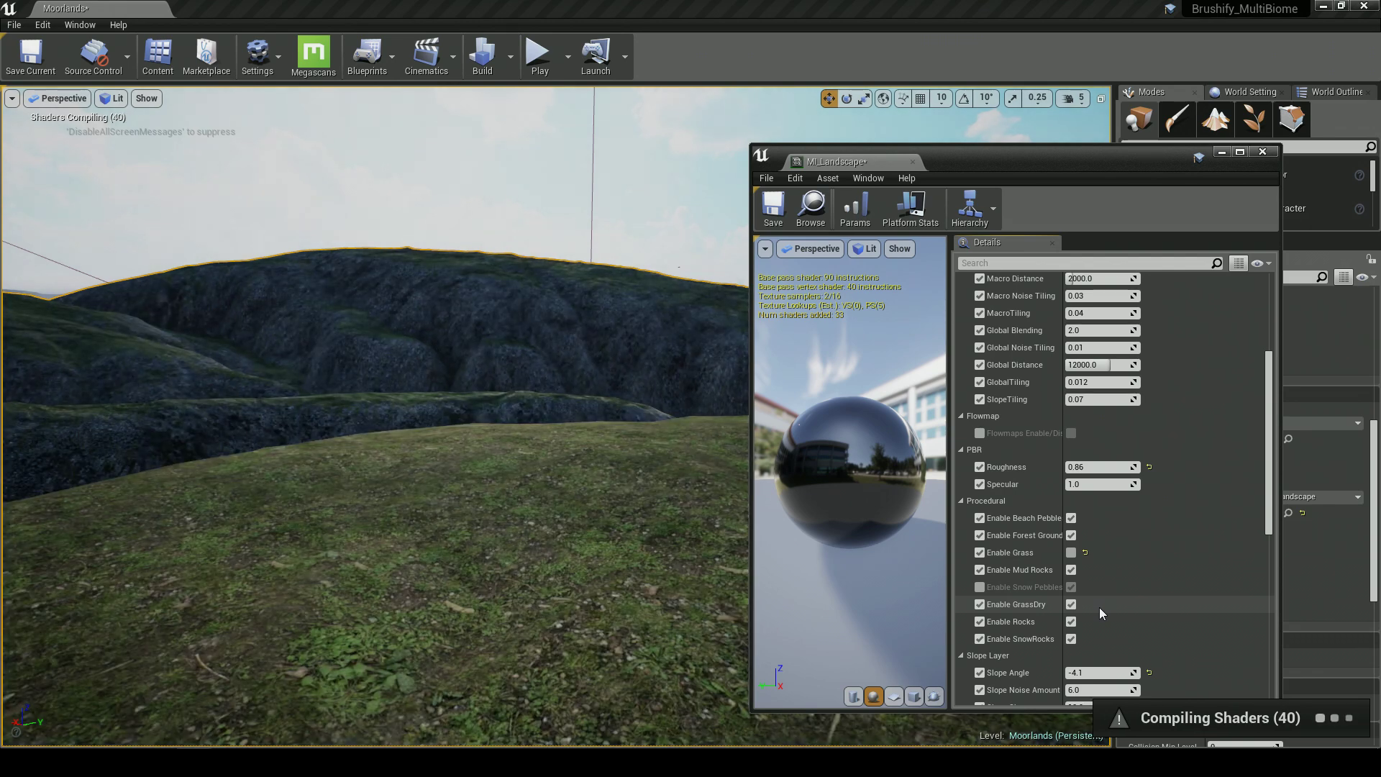
right_click_drag(684, 533, 530, 490)
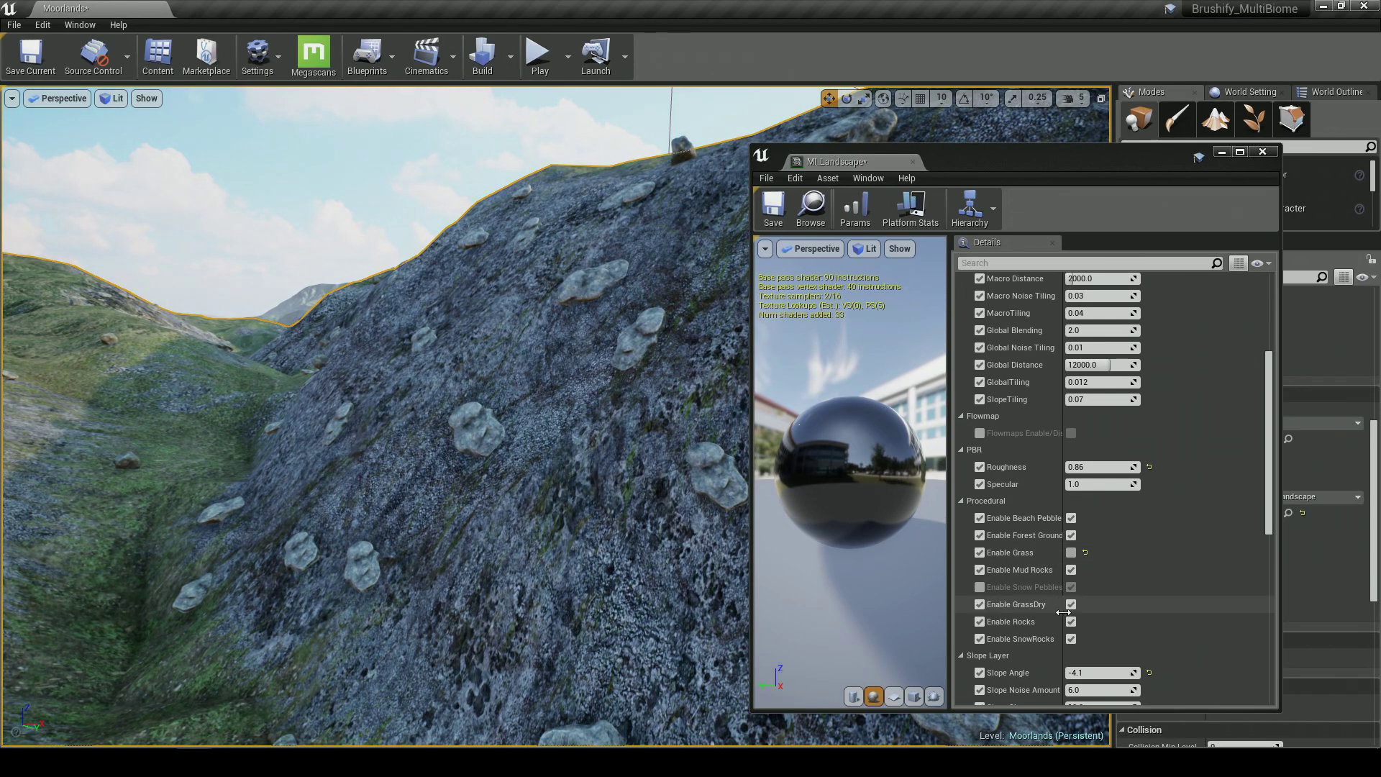
left_click(1071, 623)
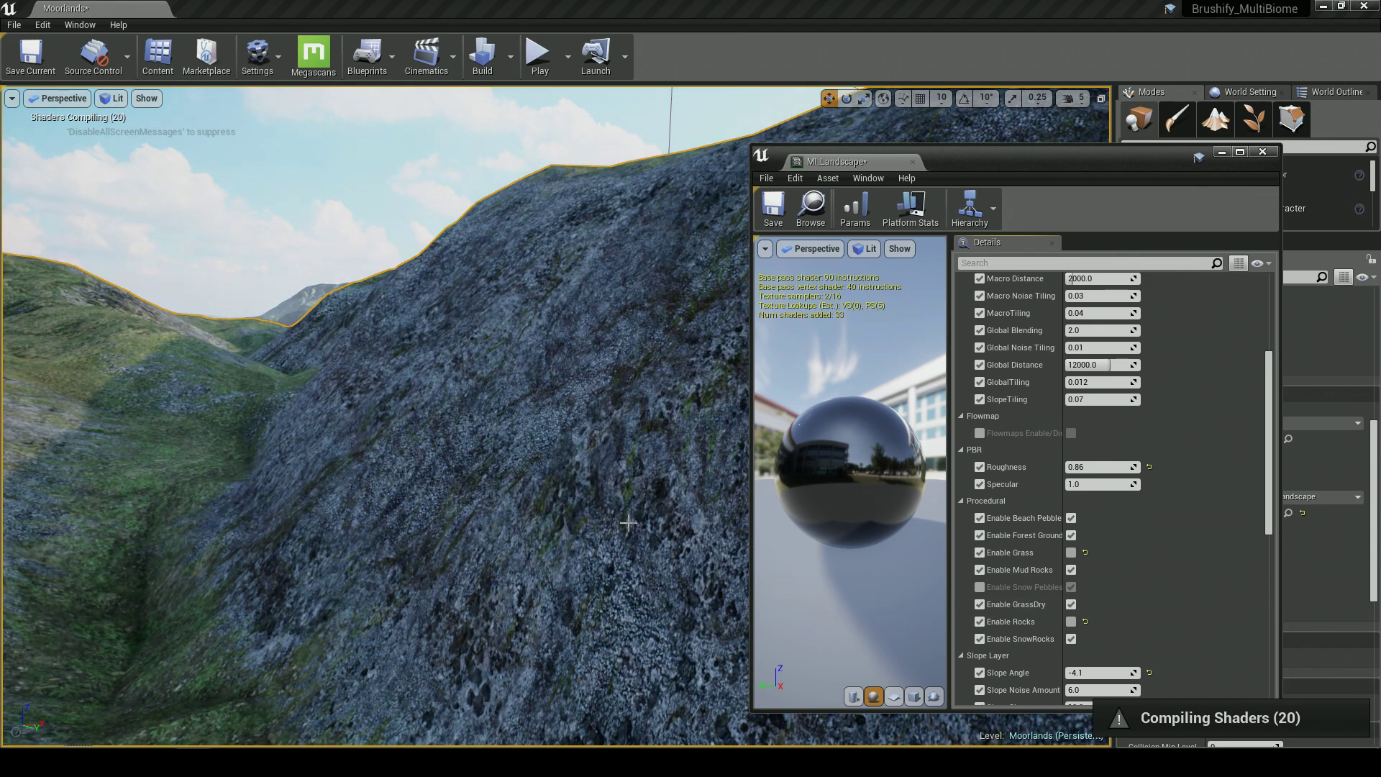
Return to the hilltop, reset Enable Grass to its default, and turn Enable Rocks back on
scroll(1090, 543, "down", 3)
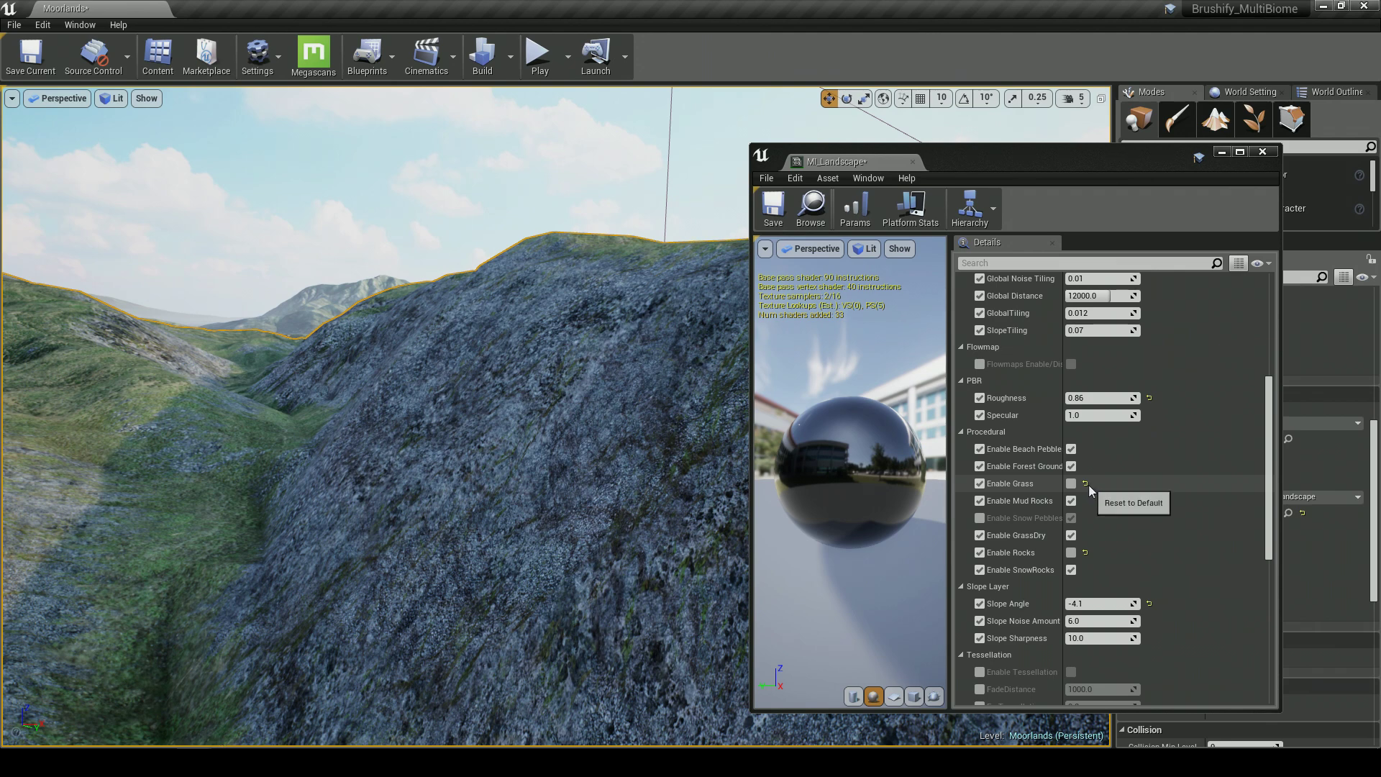
right_click_drag(648, 439, 795, 449)
key("s")
key("w")
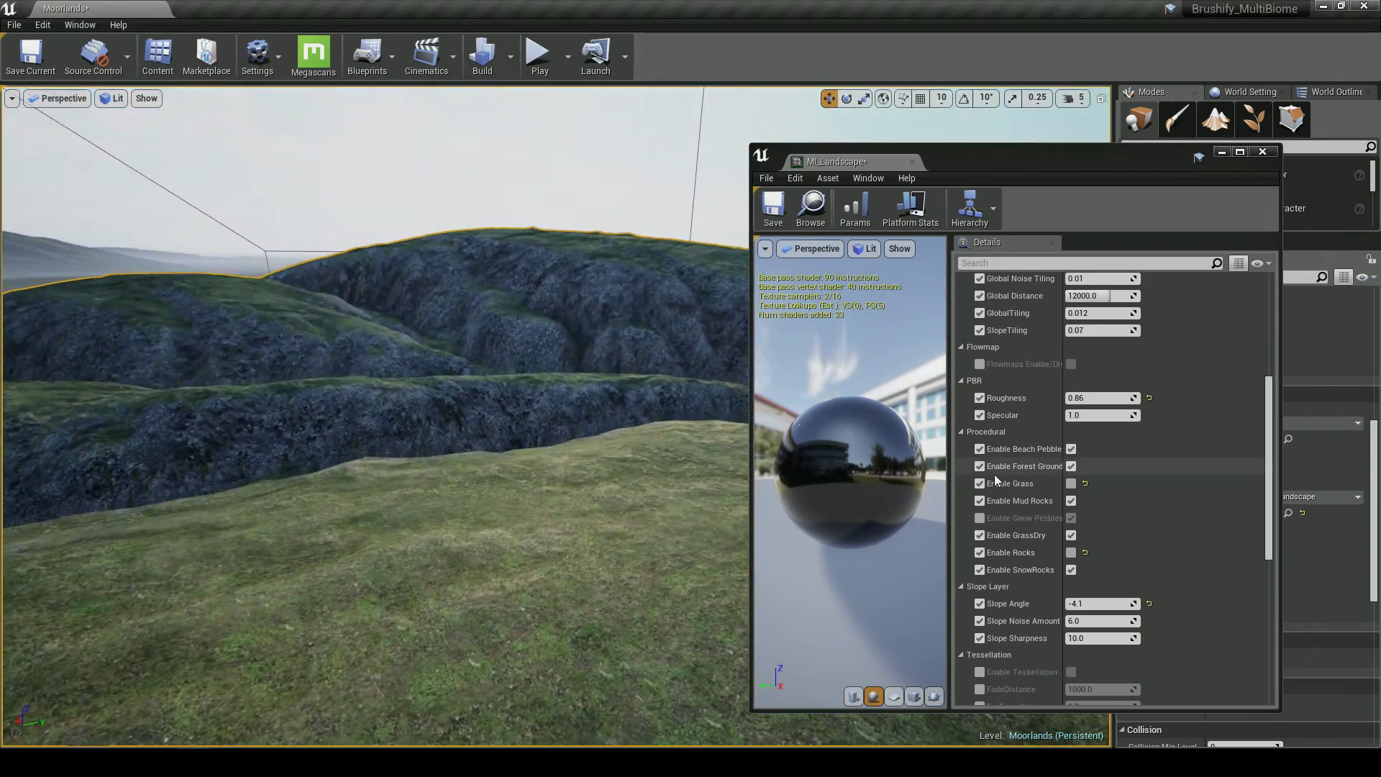
left_click(1086, 485)
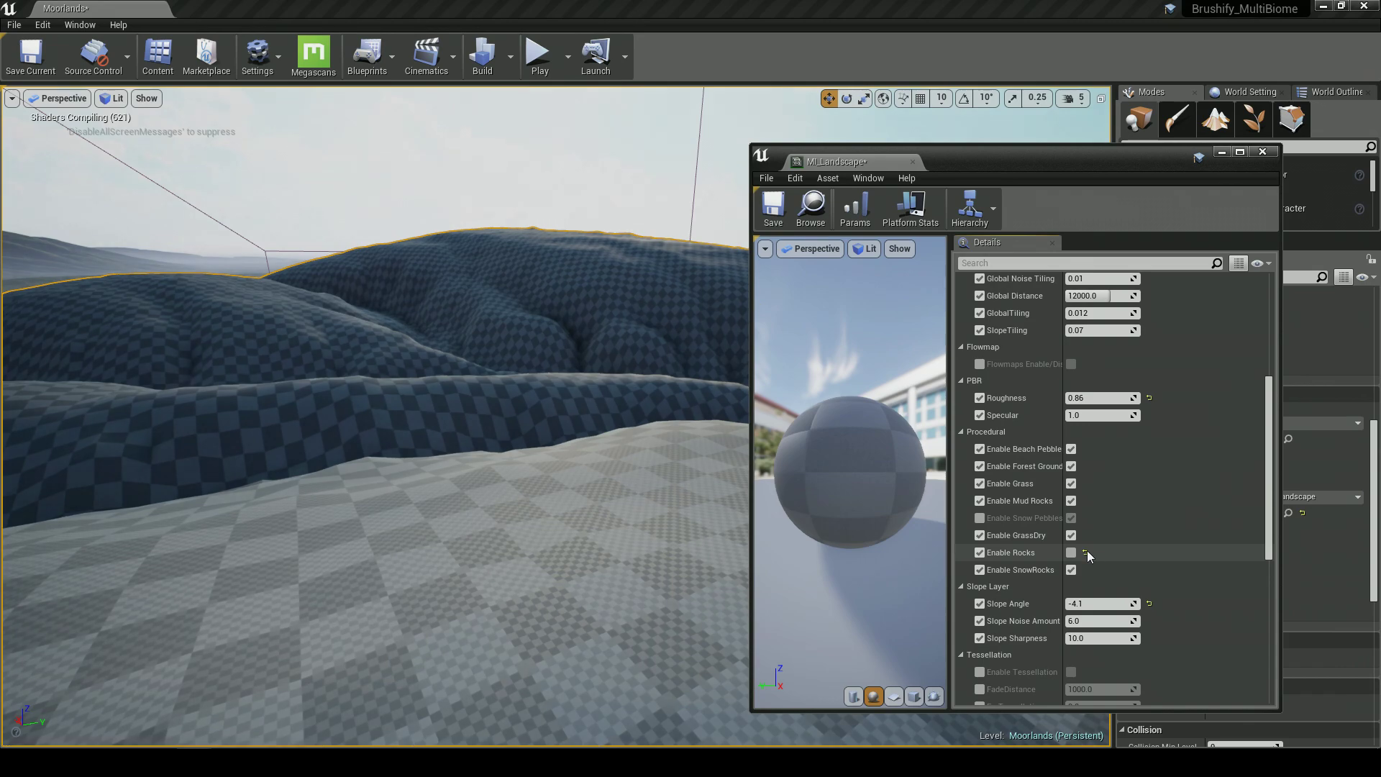
left_click(1071, 552)
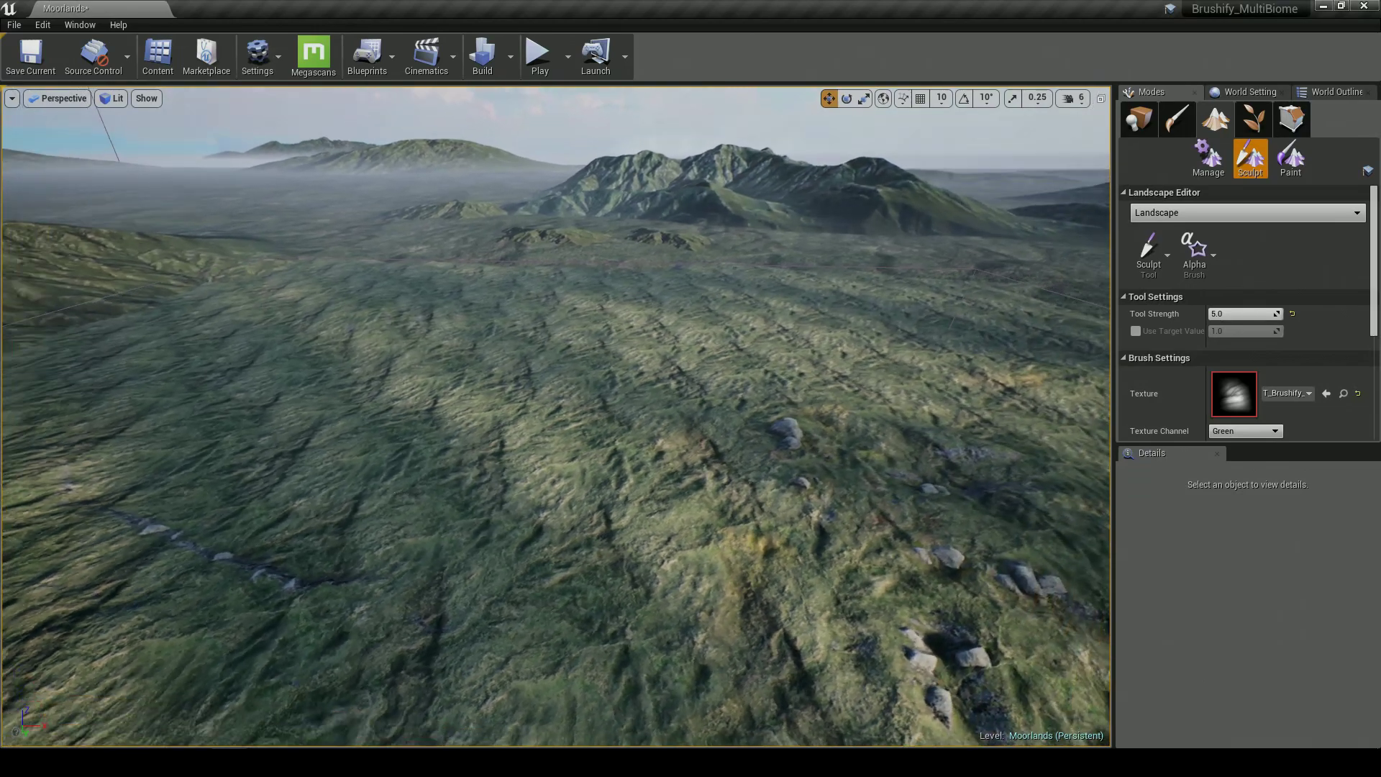
Try sculpting a hill on the grassy plain with the Green-channel alpha rotated to about -36, and undo it
mouse_move(507, 313)
right_mouse_down()
mouse_move(373, 321)
mouse_move(507, 314)
right_mouse_up()
scroll(1288, 348, "down", 5)
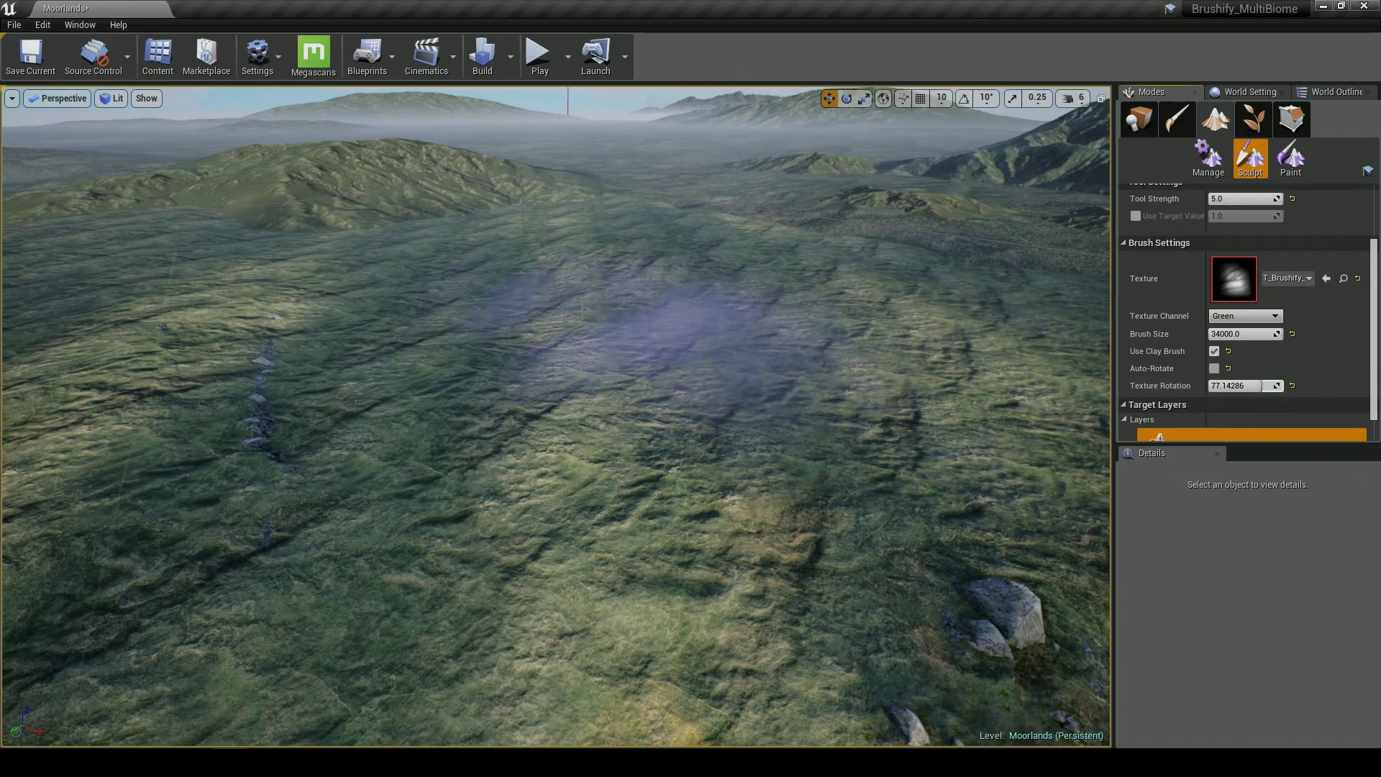
mouse_move(630, 284)
right_mouse_down()
mouse_move(658, 367)
mouse_move(665, 273)
mouse_move(683, 257)
mouse_move(575, 260)
mouse_move(827, 259)
mouse_move(763, 256)
mouse_move(647, 360)
mouse_move(820, 374)
right_mouse_up()
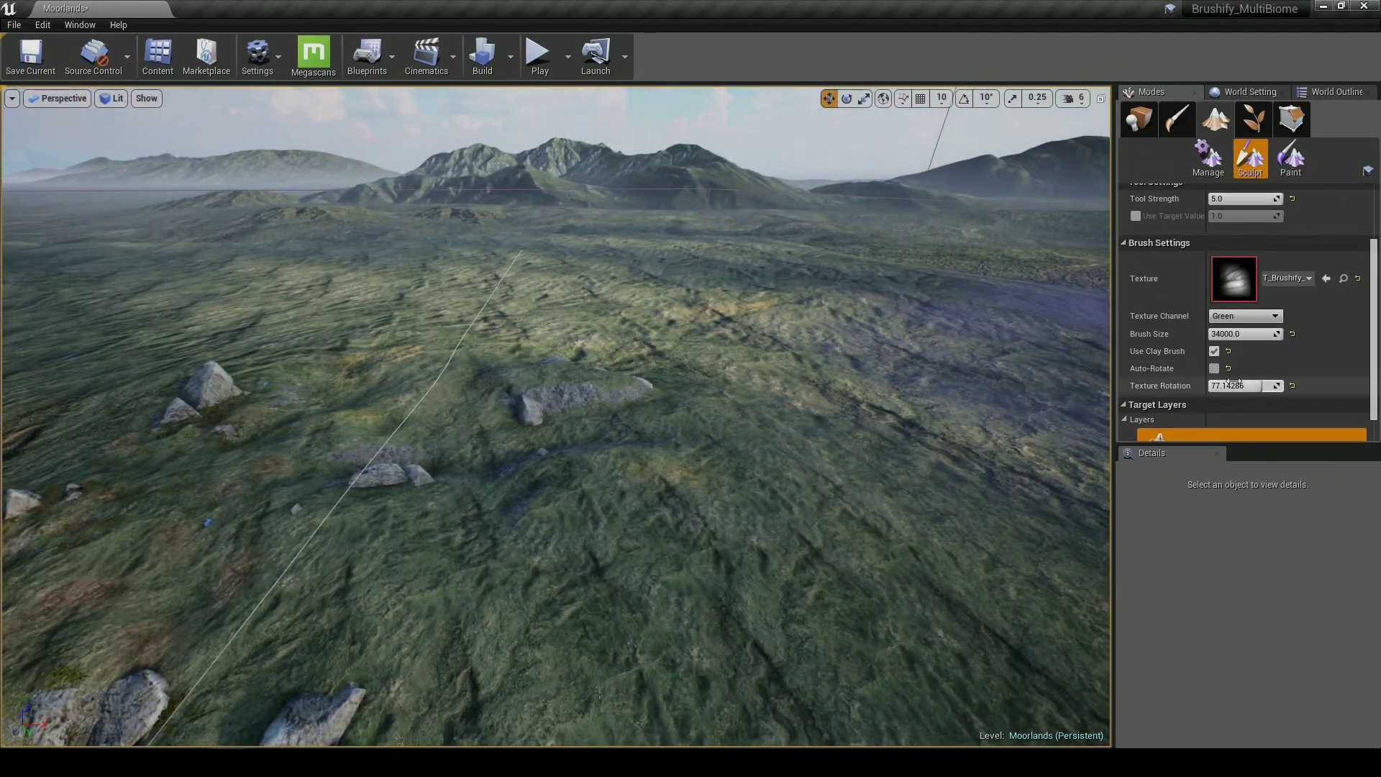
mouse_move(1237, 387)
left_mouse_down()
mouse_move(1151, 387)
mouse_move(1238, 386)
left_mouse_up()
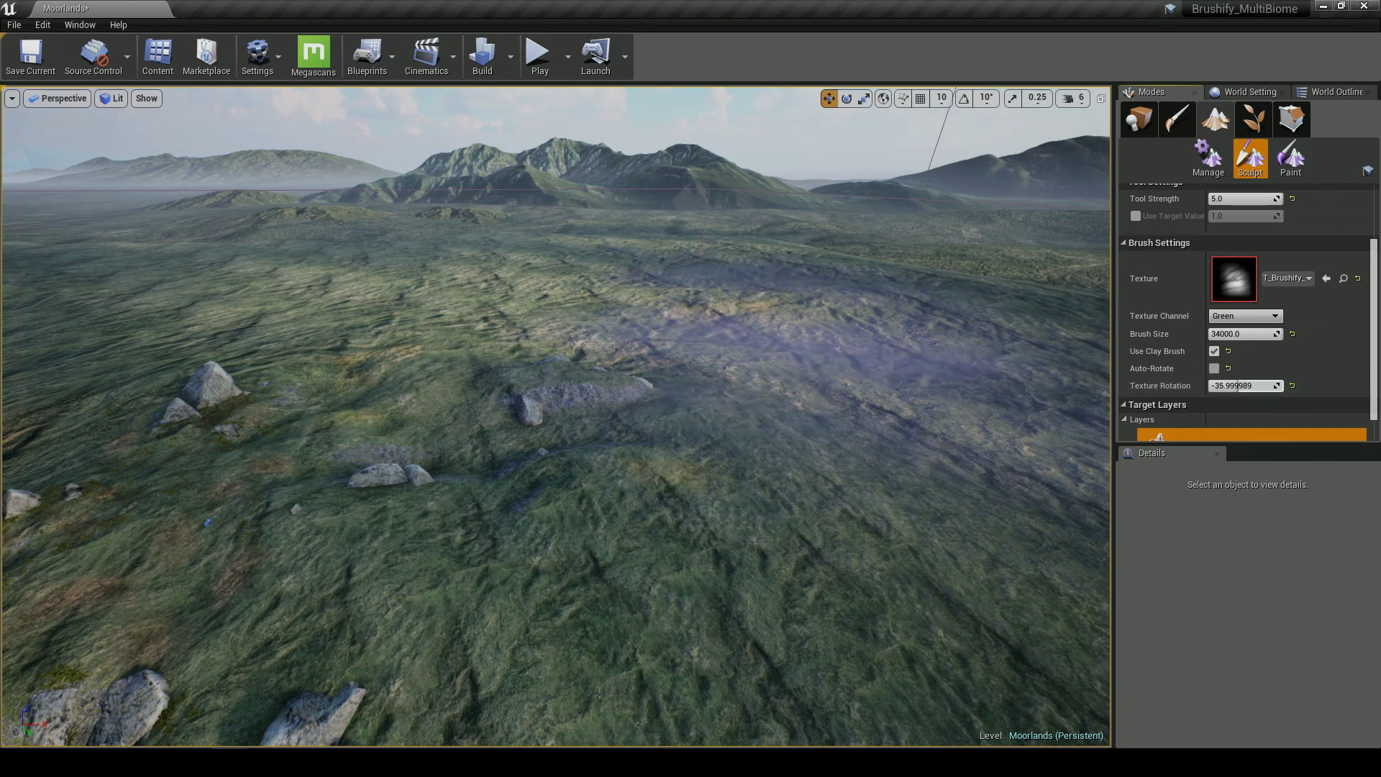
left_click(601, 264)
right_click_drag(633, 482, 651, 469)
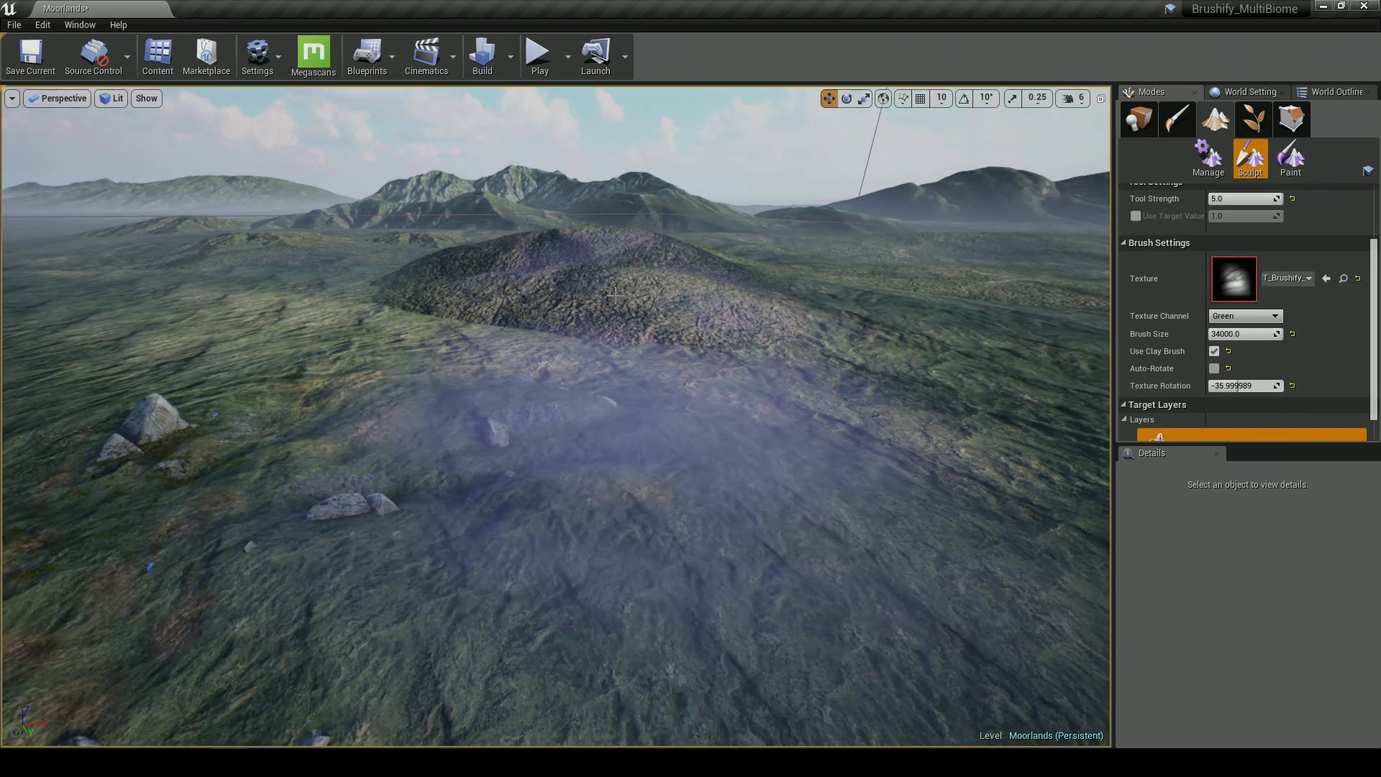
key("ctrl+z")
scroll(1171, 314, "up", 3)
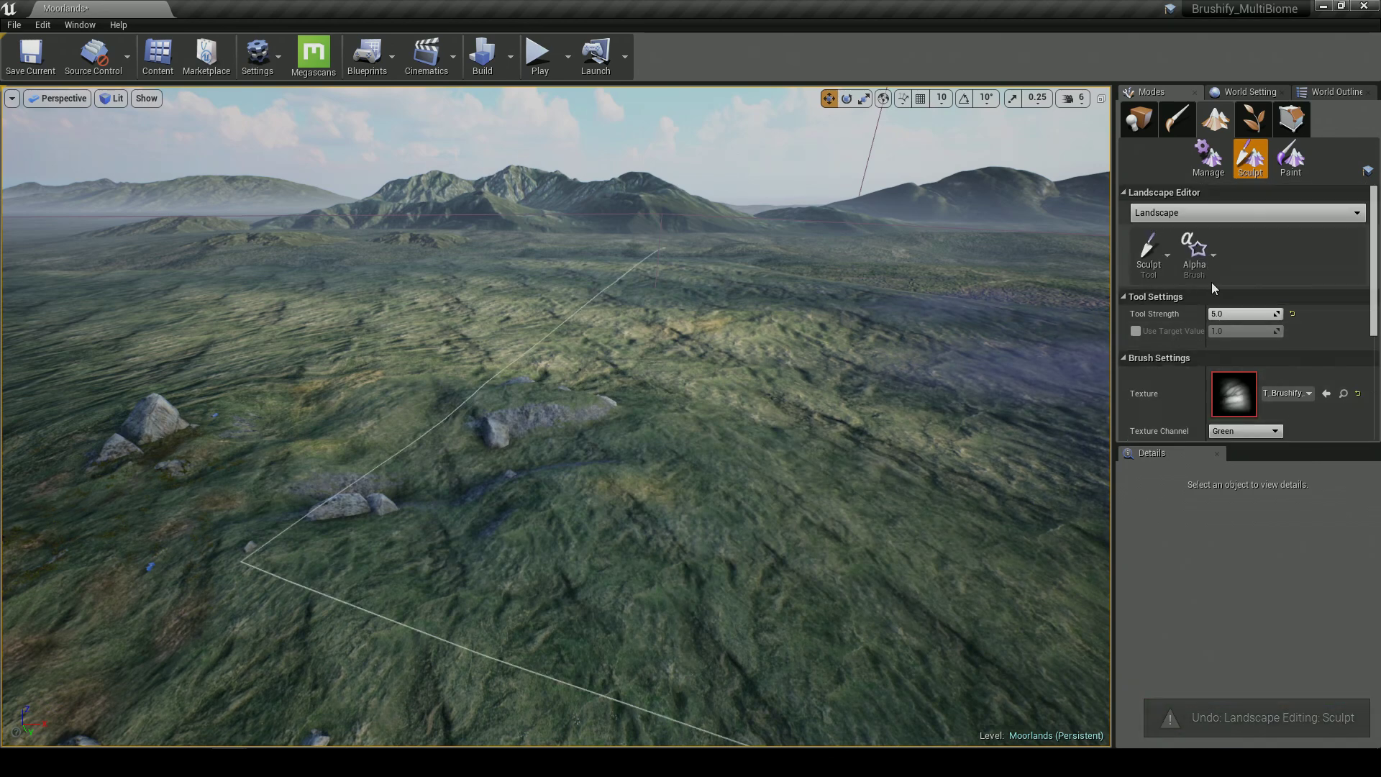
Make Landscape2 the landscape being sculpted and set the alpha's texture rotation to about 15.43
left_click(1176, 214)
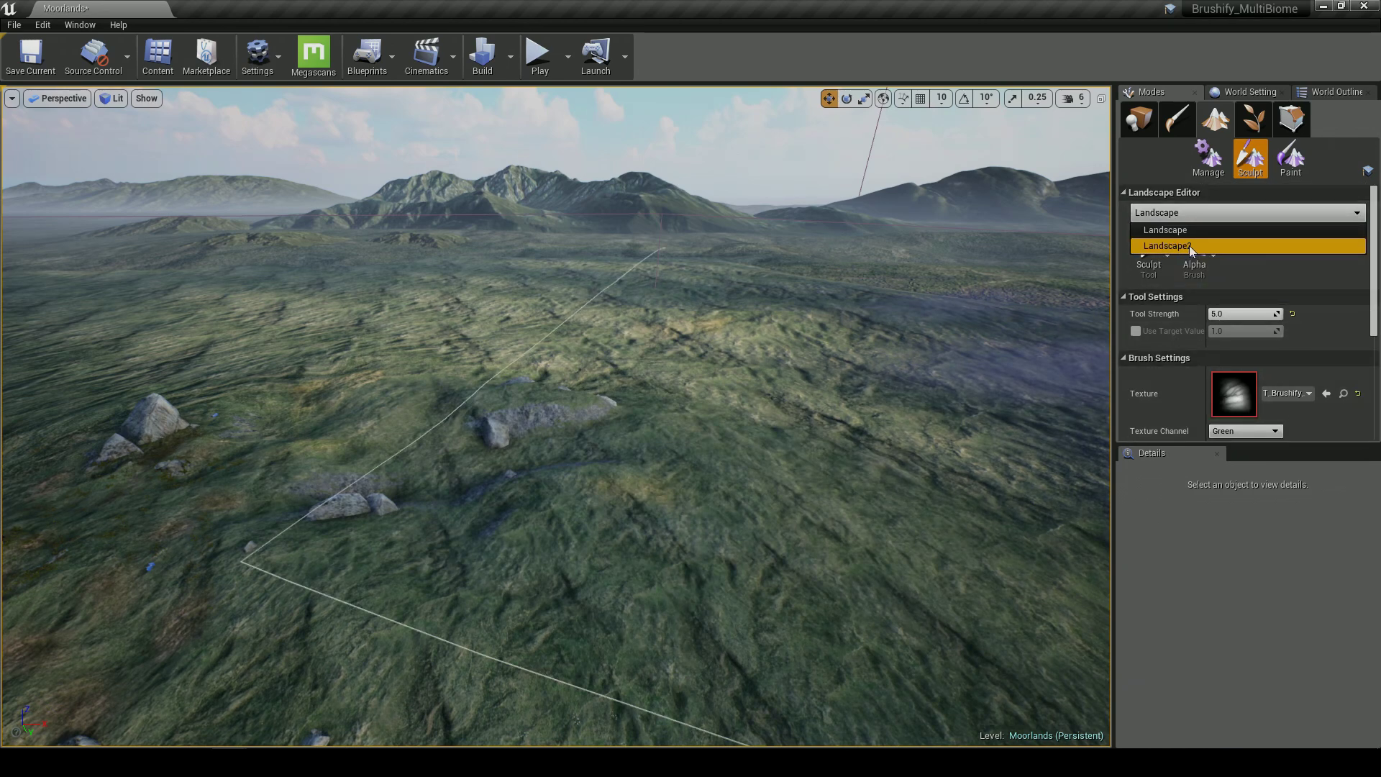
left_click(1189, 245)
right_click_drag(1100, 280, 1090, 249)
key("s")
key("a")
key("w")
key("q")
right_click_drag(683, 300, 647, 381)
key("w")
key("s")
right_click_drag(694, 339, 696, 280)
scroll(1151, 403, "down", 5)
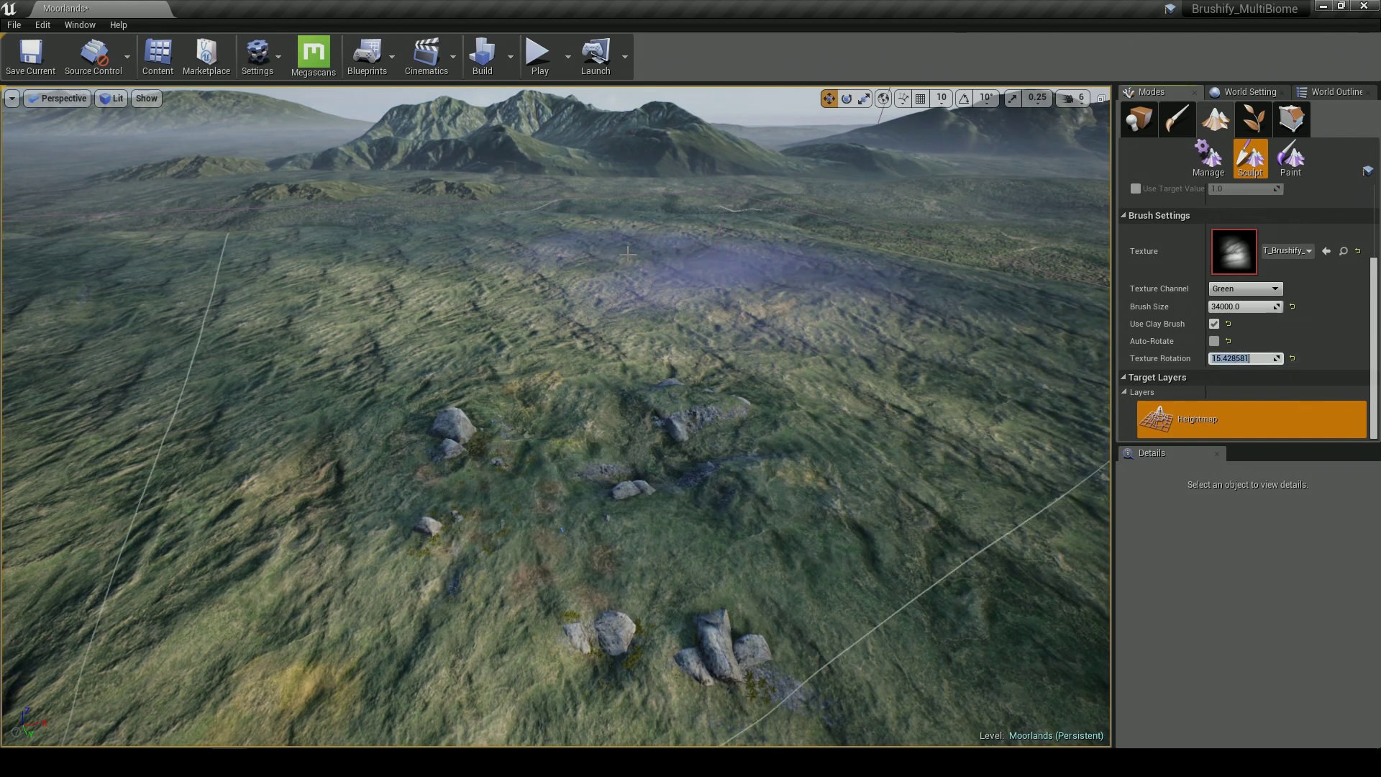
Try stamping a hill behind the boulders on Landscape2 with the rotated Green-channel alpha, and undo it
left_click(627, 253)
right_click_drag(662, 280, 667, 284)
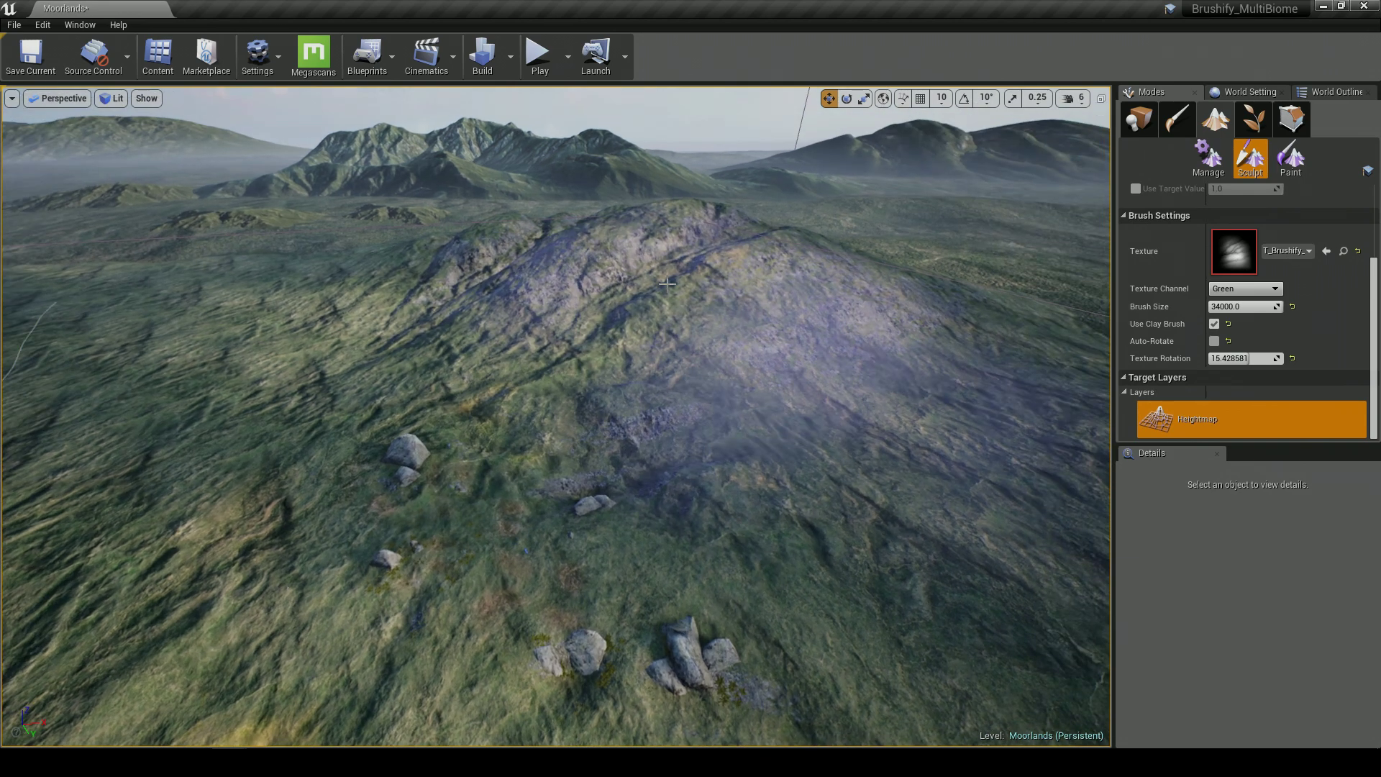
key("ctrl+z")
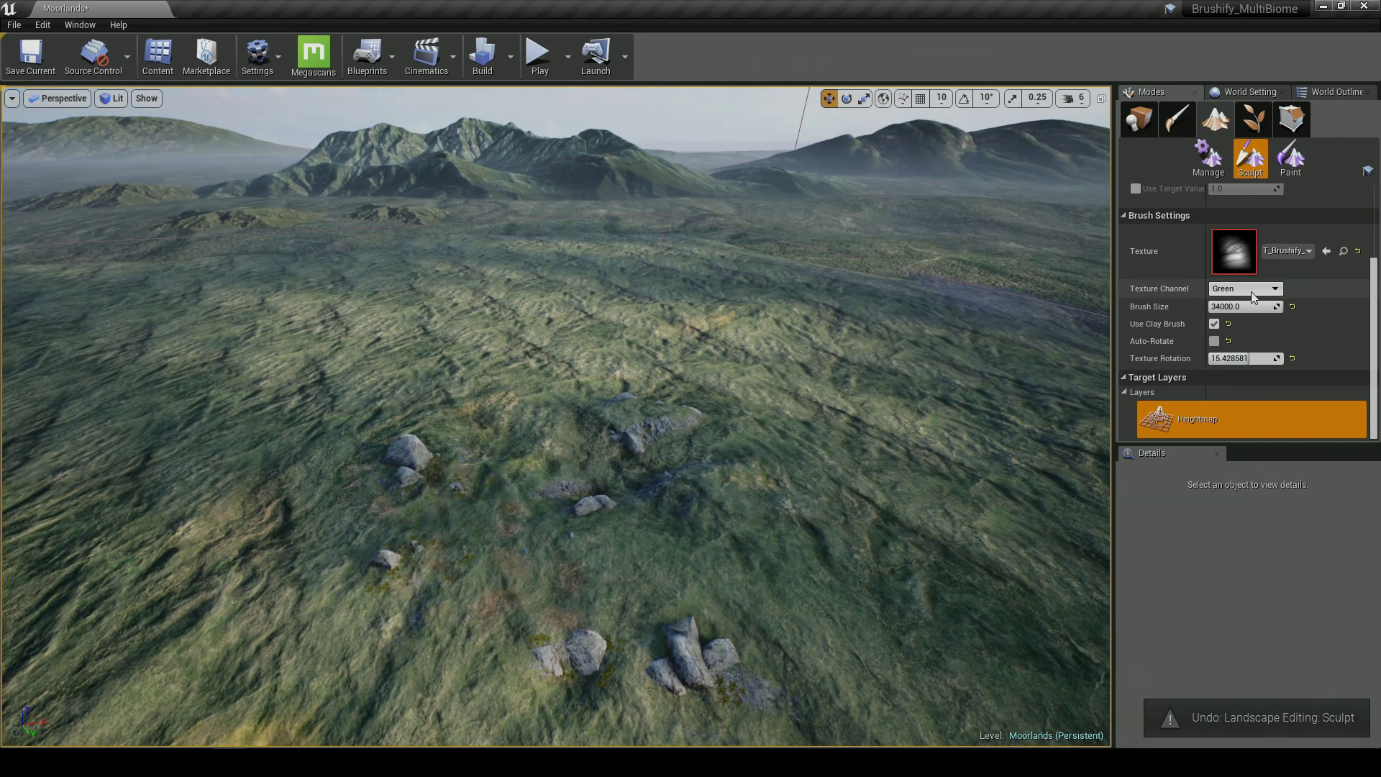
Set the tool strength to 4.0 and sculpt a rocky hill on the plain behind the boulders
scroll(1241, 274, "up", 2)
key("Return")
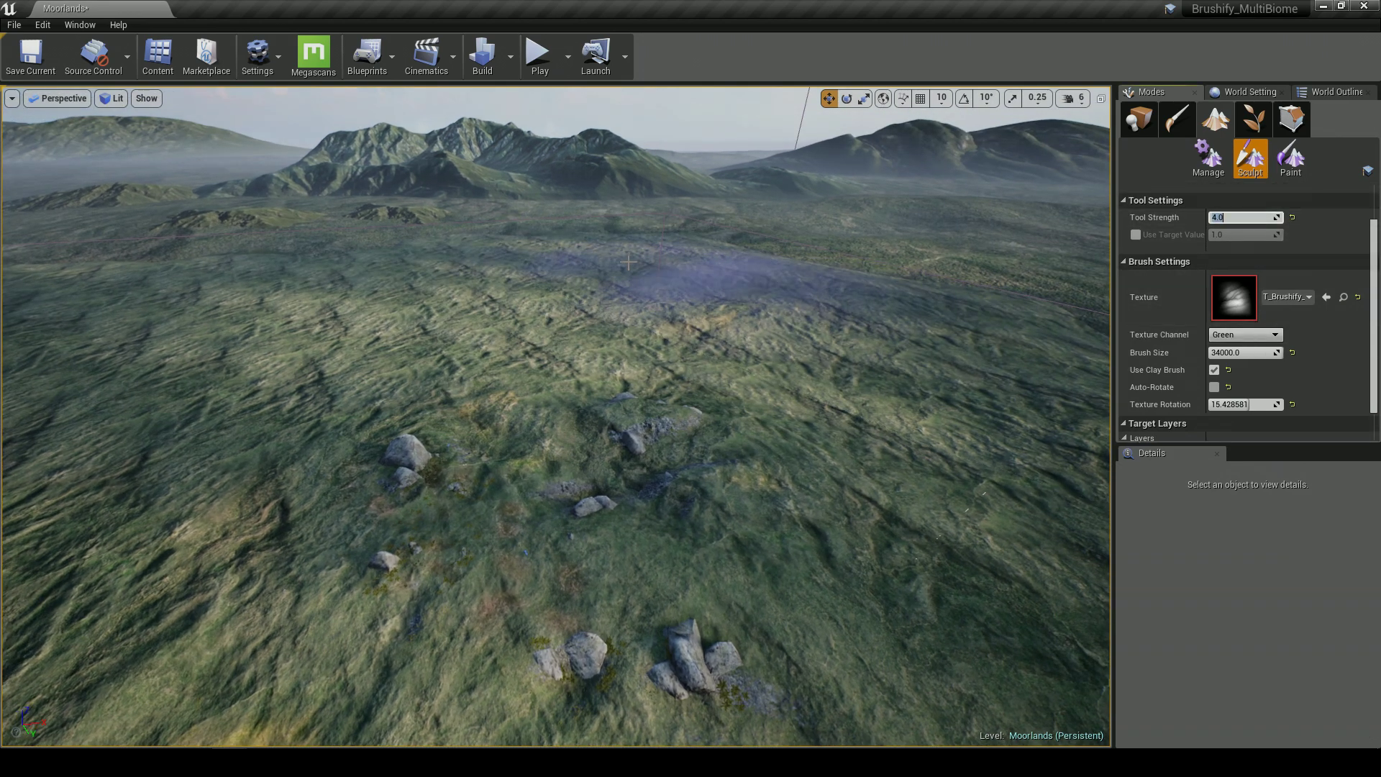
left_click(613, 253)
key("w")
right_click_drag(628, 275, 604, 272)
Switch the alpha's texture channel to Red, rotate it to about 173.14, and sculpt rugged hills across the valley from the first hill
left_click(1234, 335)
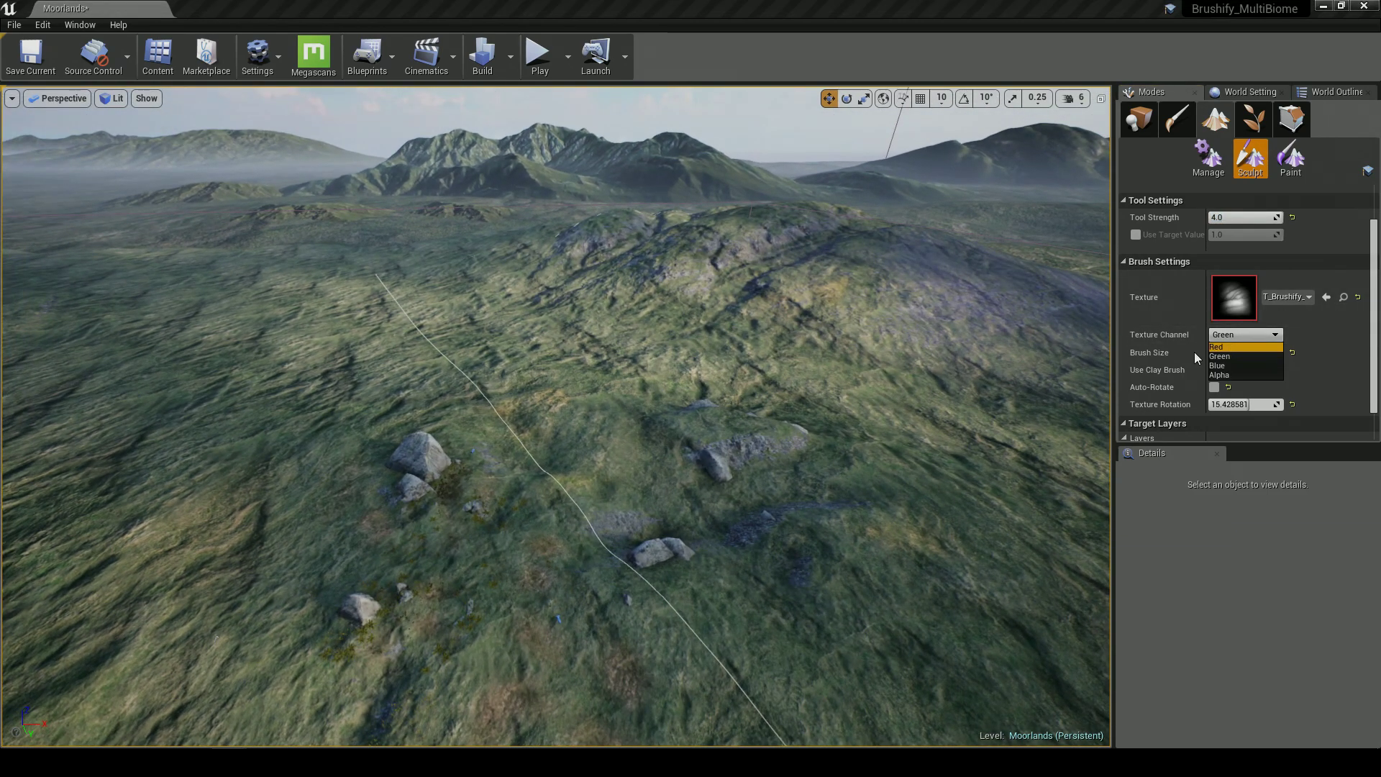
left_click(1221, 346)
scroll(1247, 374, "down", 2)
left_click_drag(1249, 358, 1282, 358)
right_click_drag(232, 305, 205, 308)
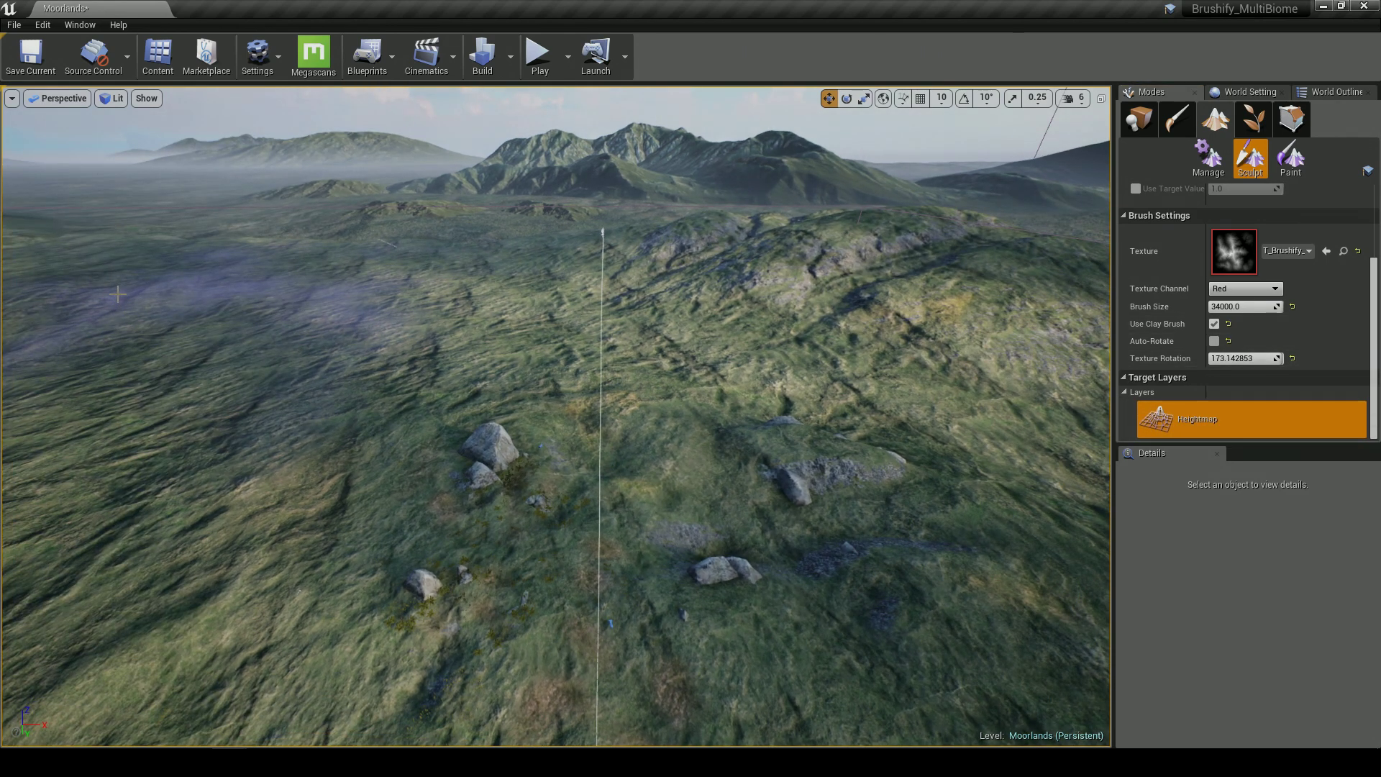
mouse_move(413, 353)
right_mouse_down()
mouse_move(403, 385)
mouse_move(406, 319)
mouse_move(309, 309)
mouse_move(316, 289)
mouse_move(374, 338)
mouse_move(367, 370)
mouse_move(363, 346)
mouse_move(309, 348)
mouse_move(437, 344)
mouse_move(353, 345)
mouse_move(355, 322)
mouse_move(342, 352)
right_mouse_up()
Move down onto the sculpted ridge and play-test the terrain by running the character along it
key("w")
key("s")
key("s")
key("w")
key("s")
key("w")
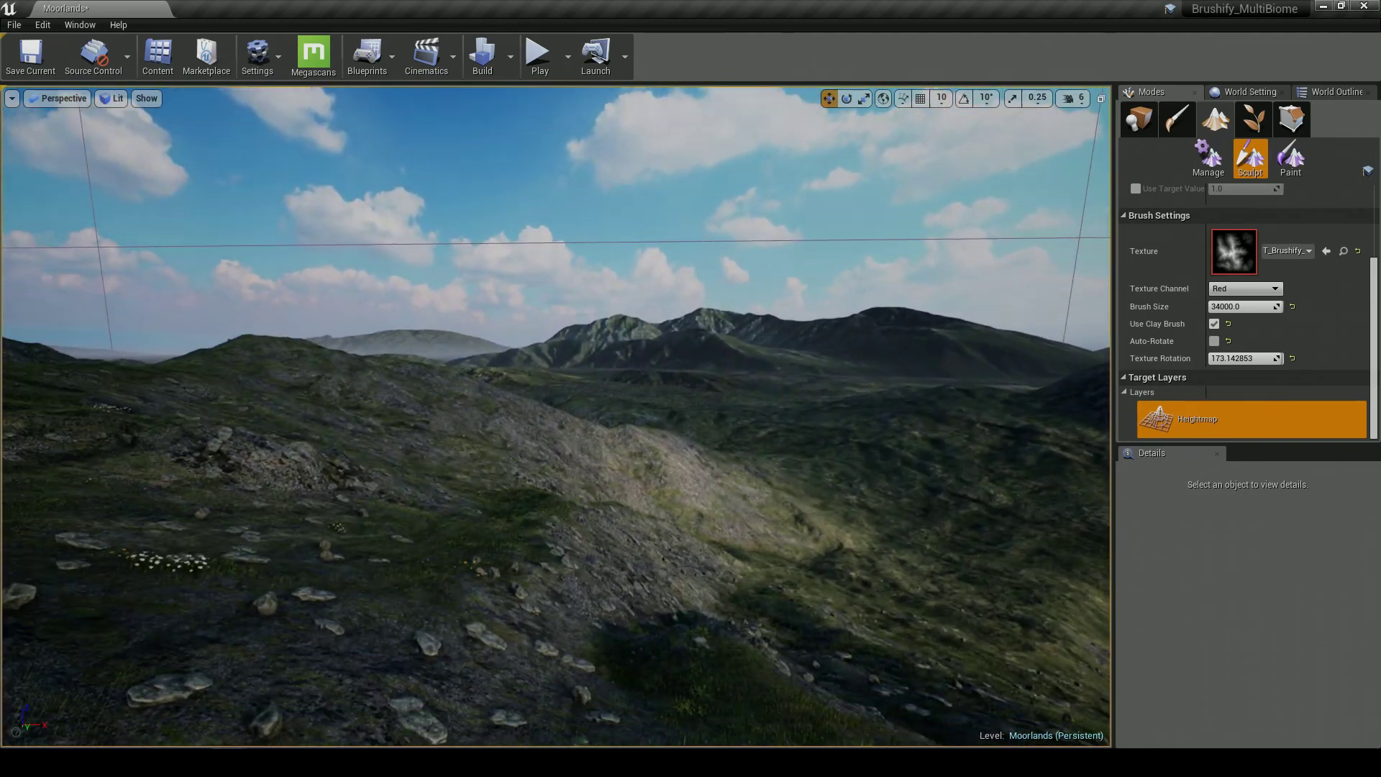
left_click(541, 56)
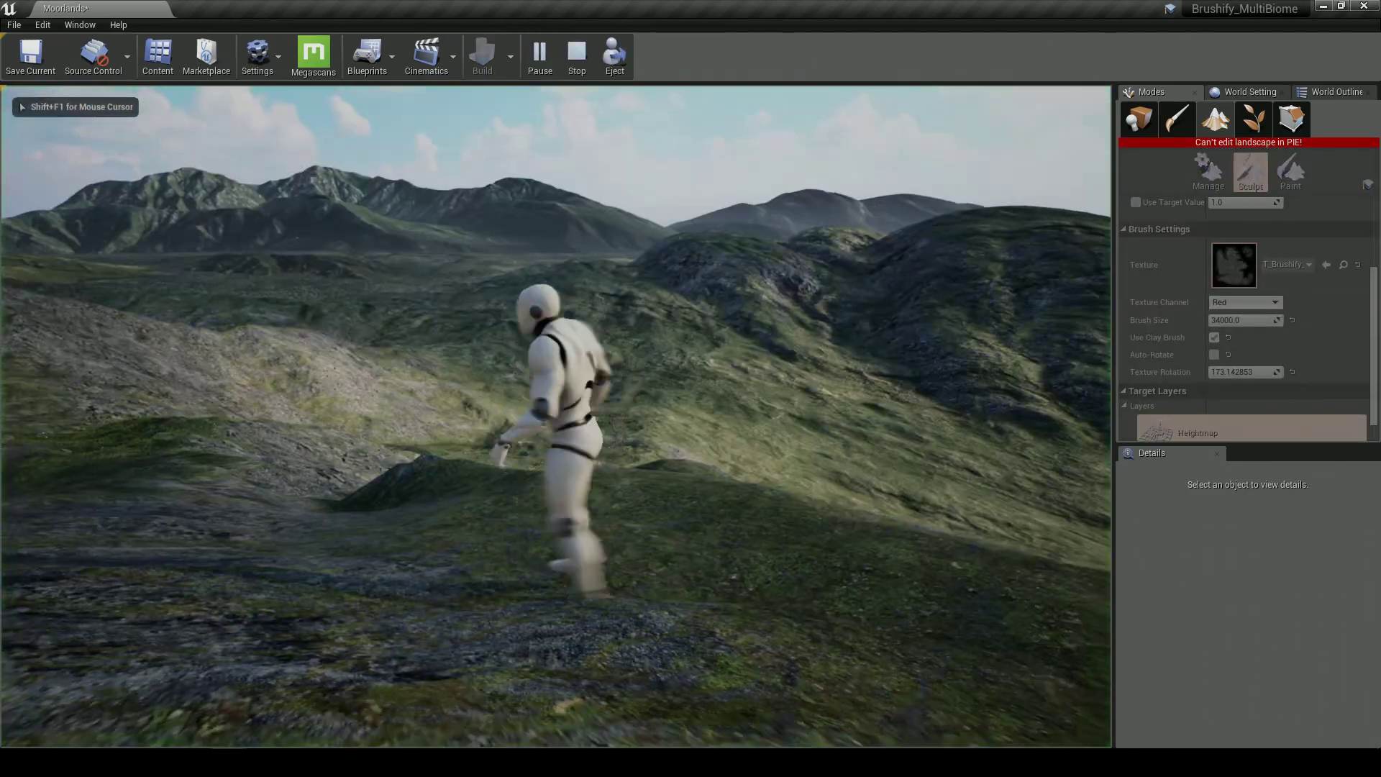
key("w")
key("d")
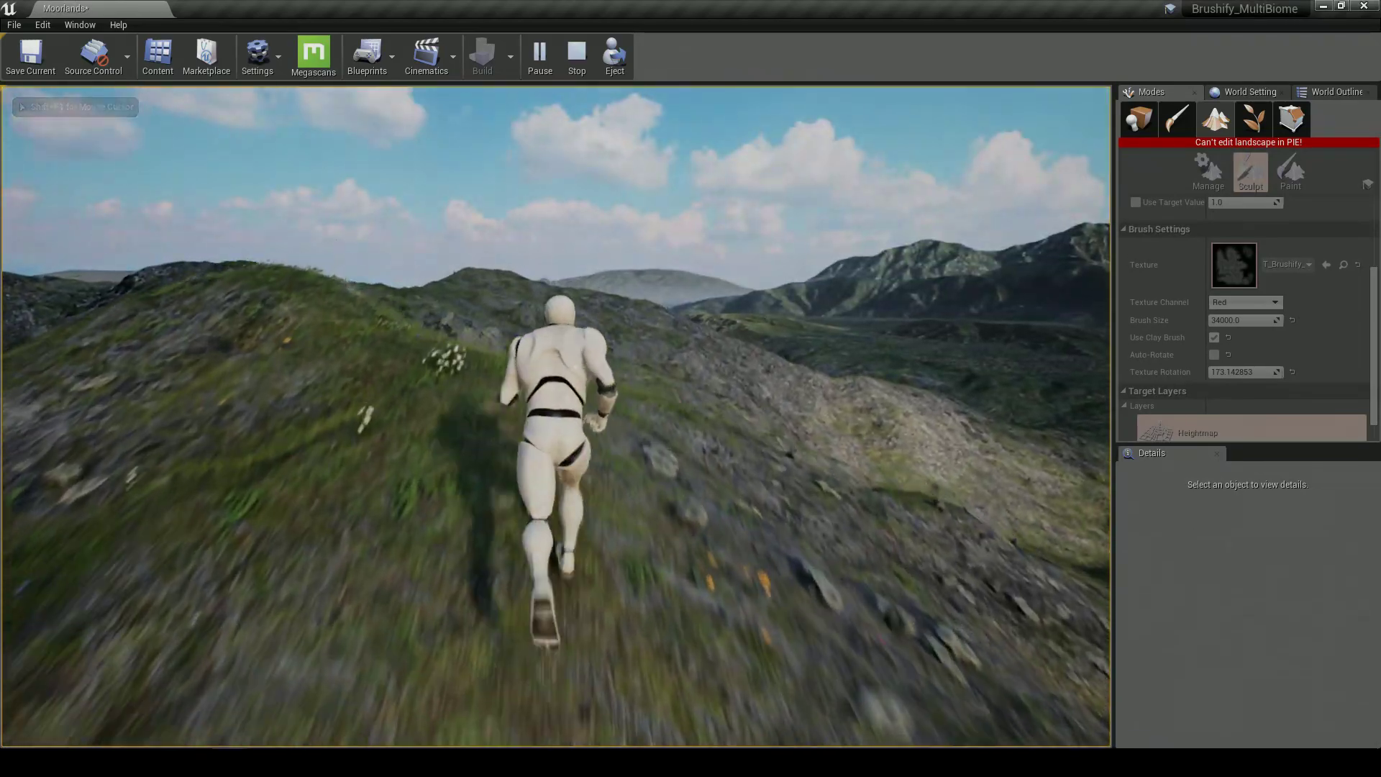
key("a")
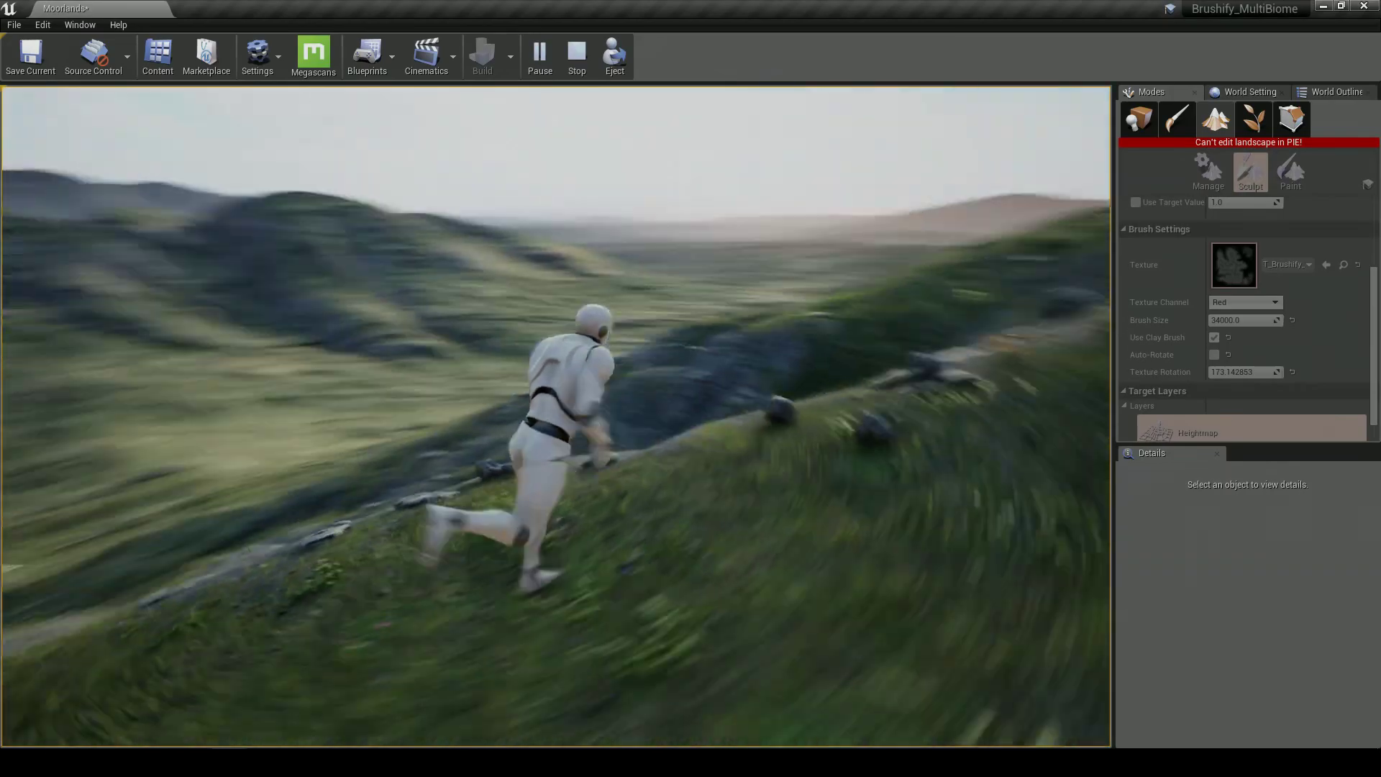
key("Escape")
Leave landscape sculpting for Place mode and examine the new hills, valley and boulders from several angles
right_click_drag(750, 311, 622, 283)
key("w")
key("w")
right_click_drag(611, 335, 642, 342)
key("w")
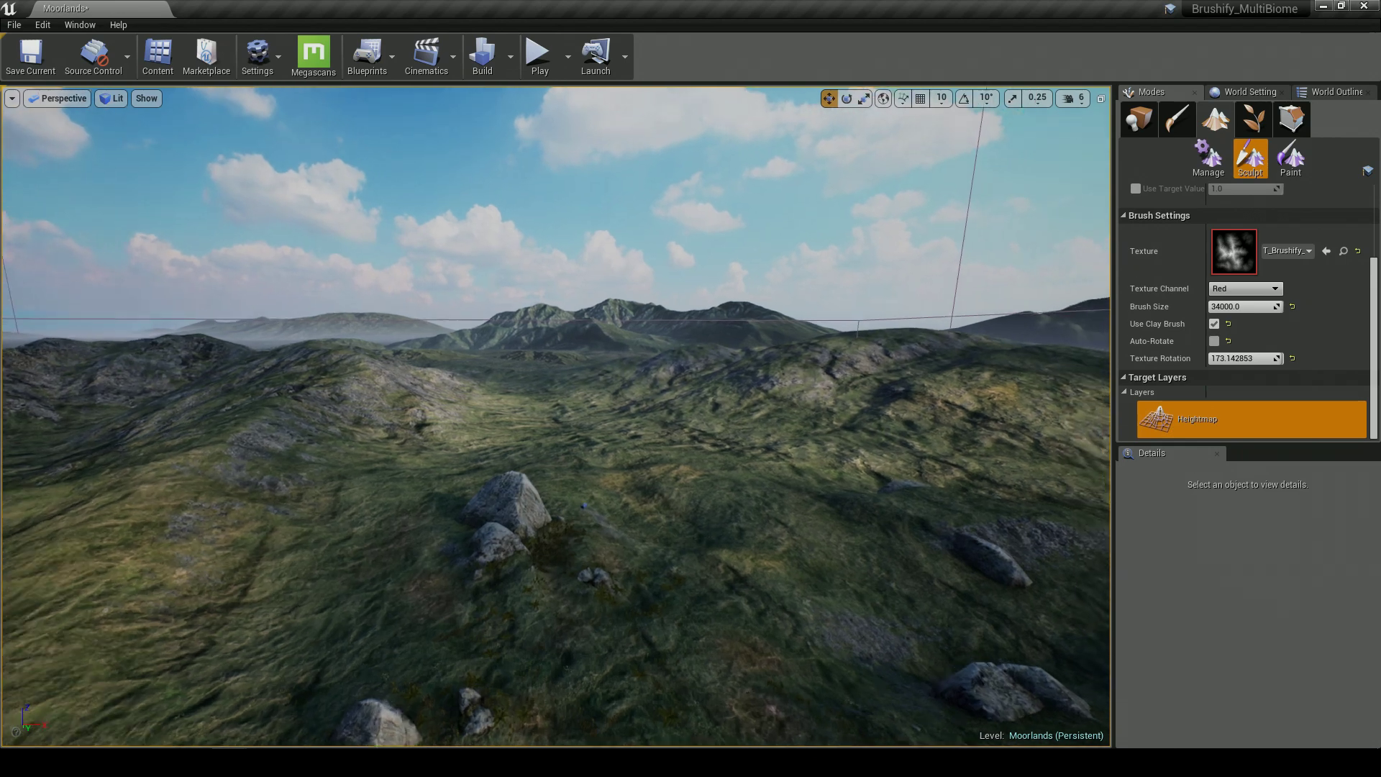
left_click(1139, 118)
mouse_move(614, 317)
right_mouse_down()
mouse_move(648, 319)
mouse_move(633, 318)
right_mouse_up()
key("d")
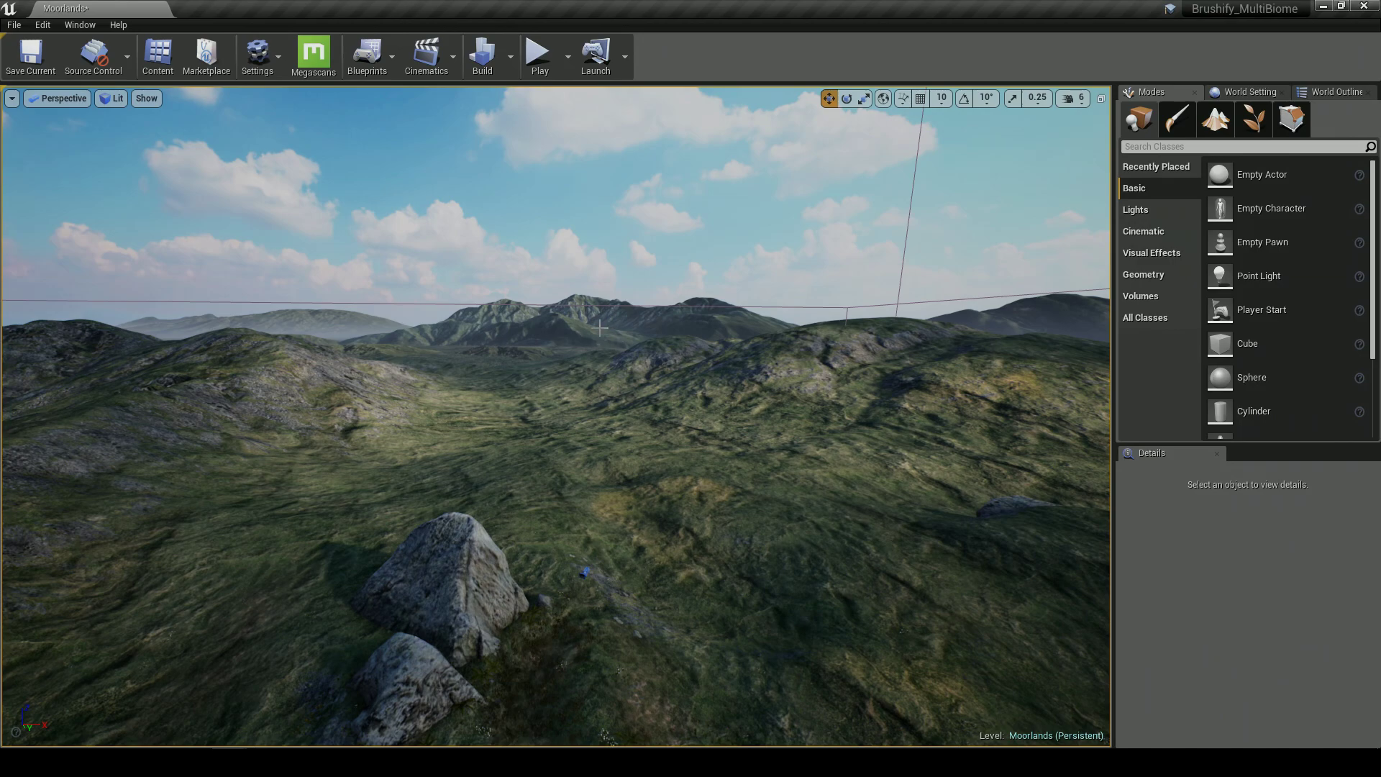
key("w")
right_click_drag(613, 358, 554, 346)
right_click_drag(658, 359, 698, 352)
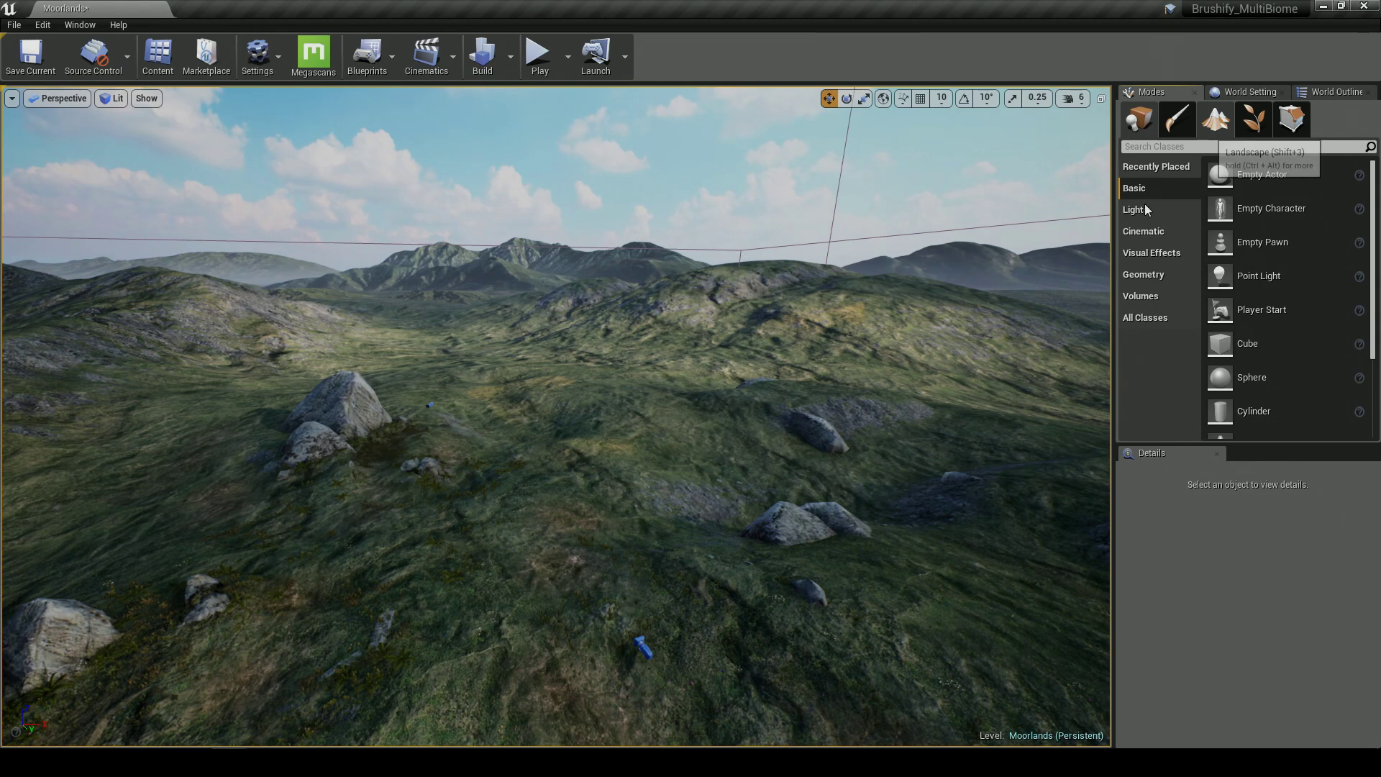
Enter landscape painting and assign Snow_LayerInfo to the Snow target layer
key("shift+3")
left_click(1289, 171)
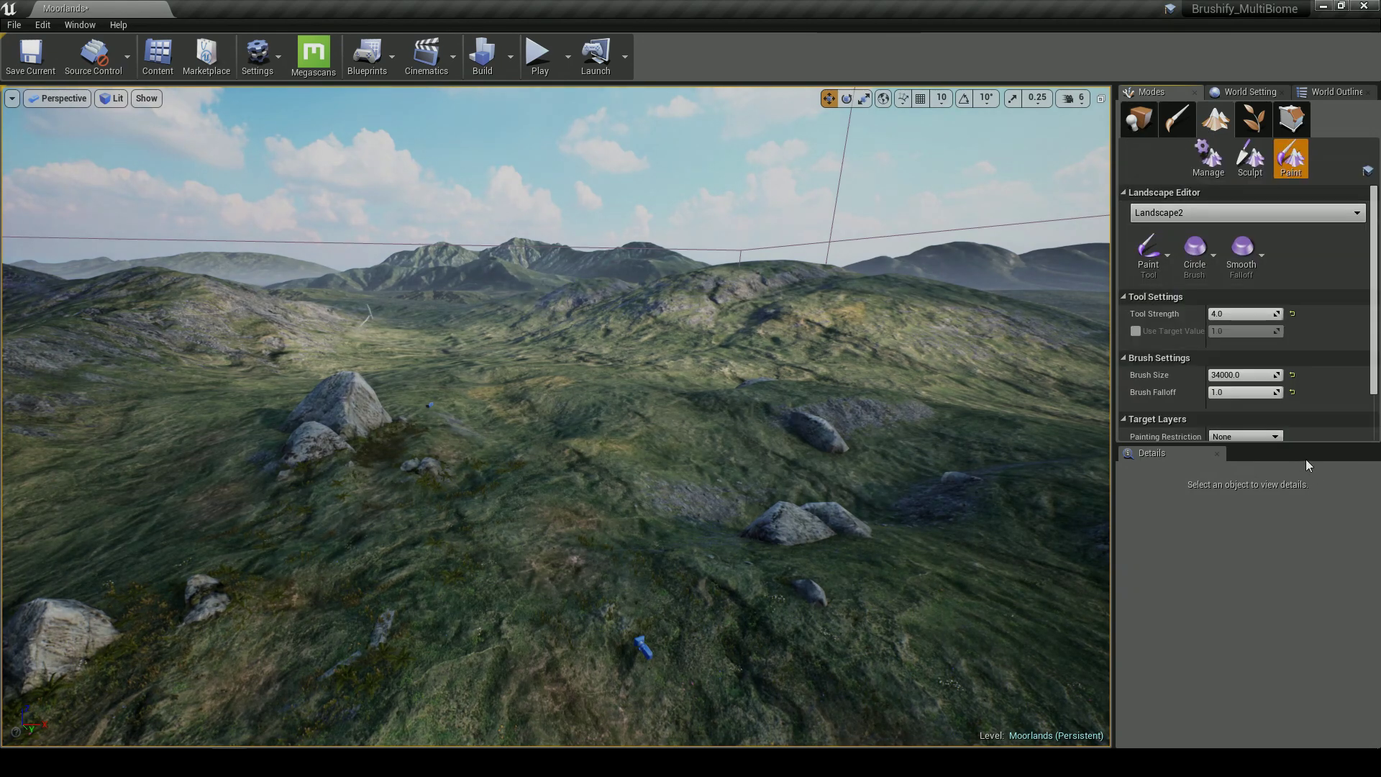
left_click_drag(1307, 458, 1306, 722)
scroll(1190, 611, "down", 1)
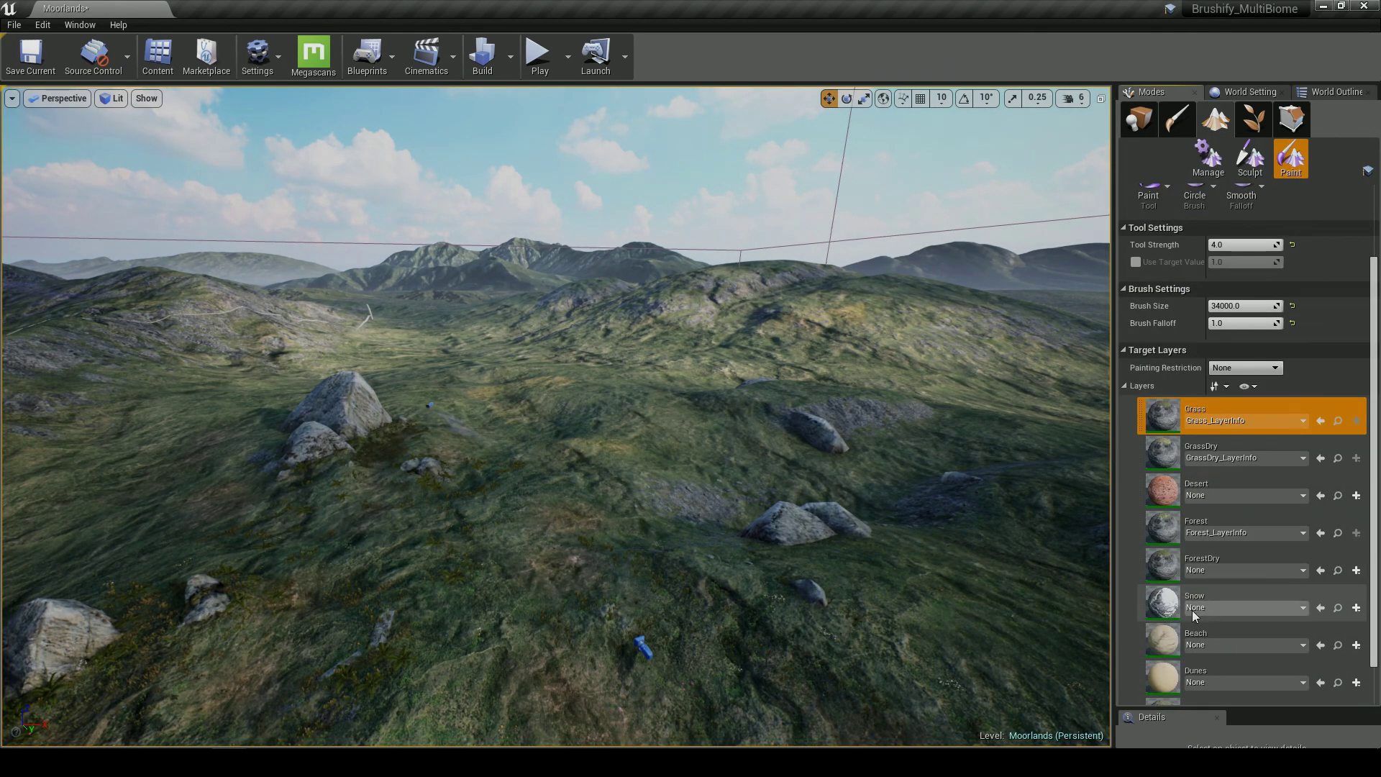
left_click(1193, 614)
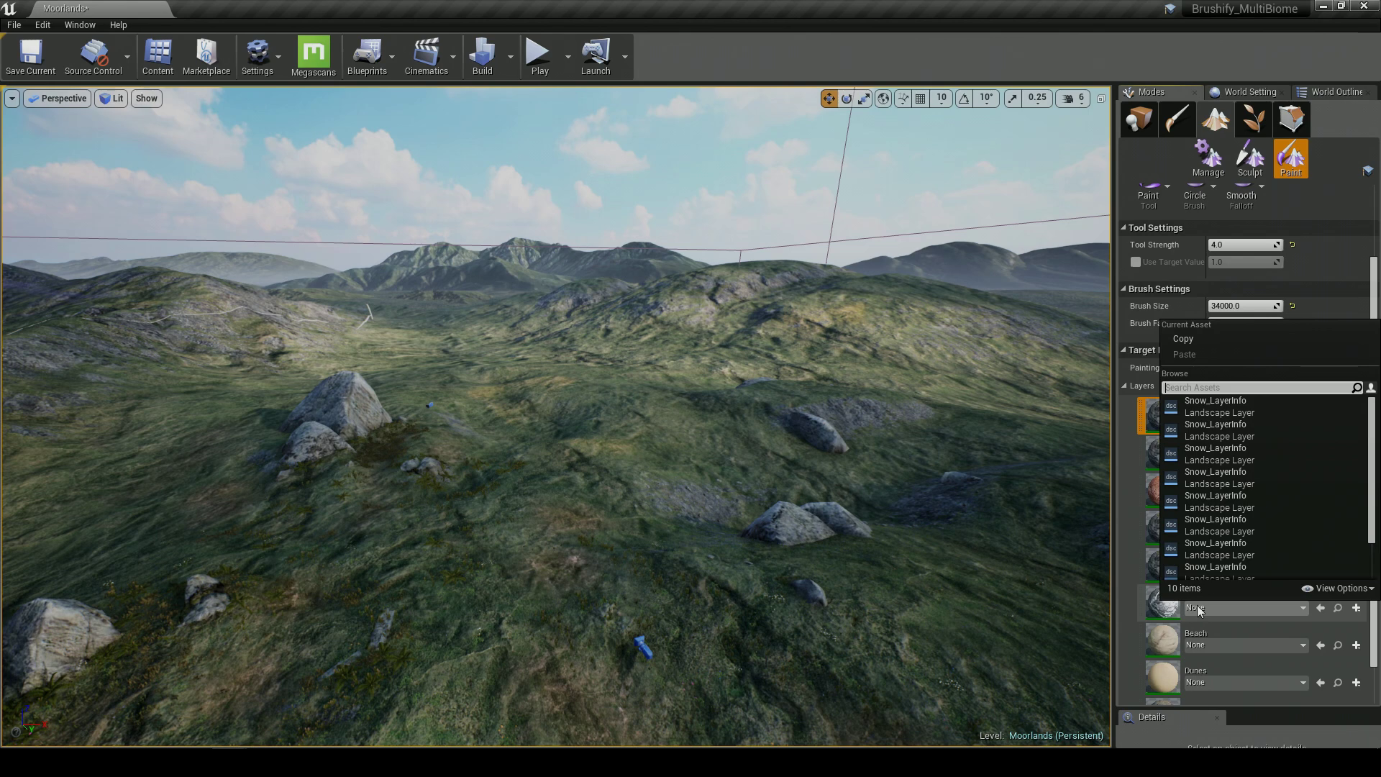
left_click(1225, 412)
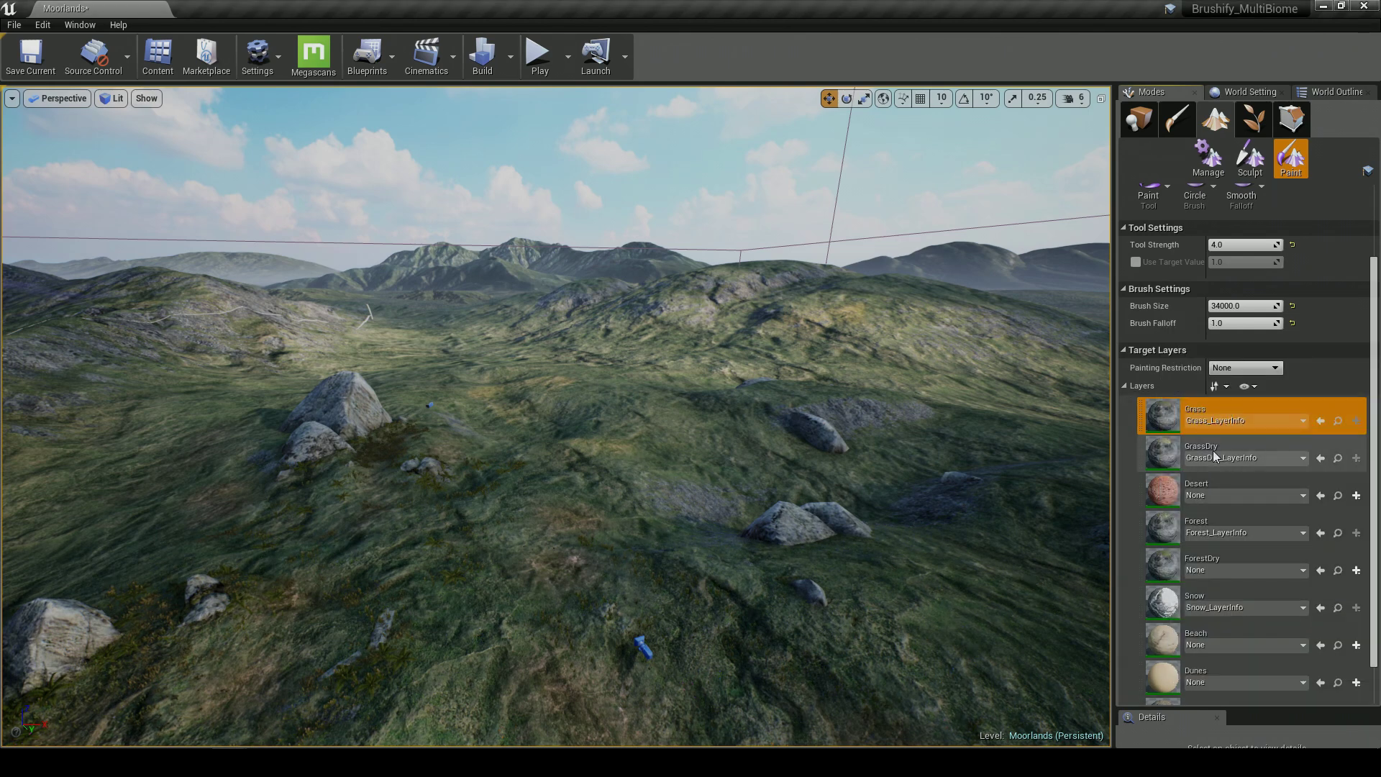
Paint the Snow layer over the rocky hills with tool strength 0.3 and brush size 3479.161865
left_click(1252, 596)
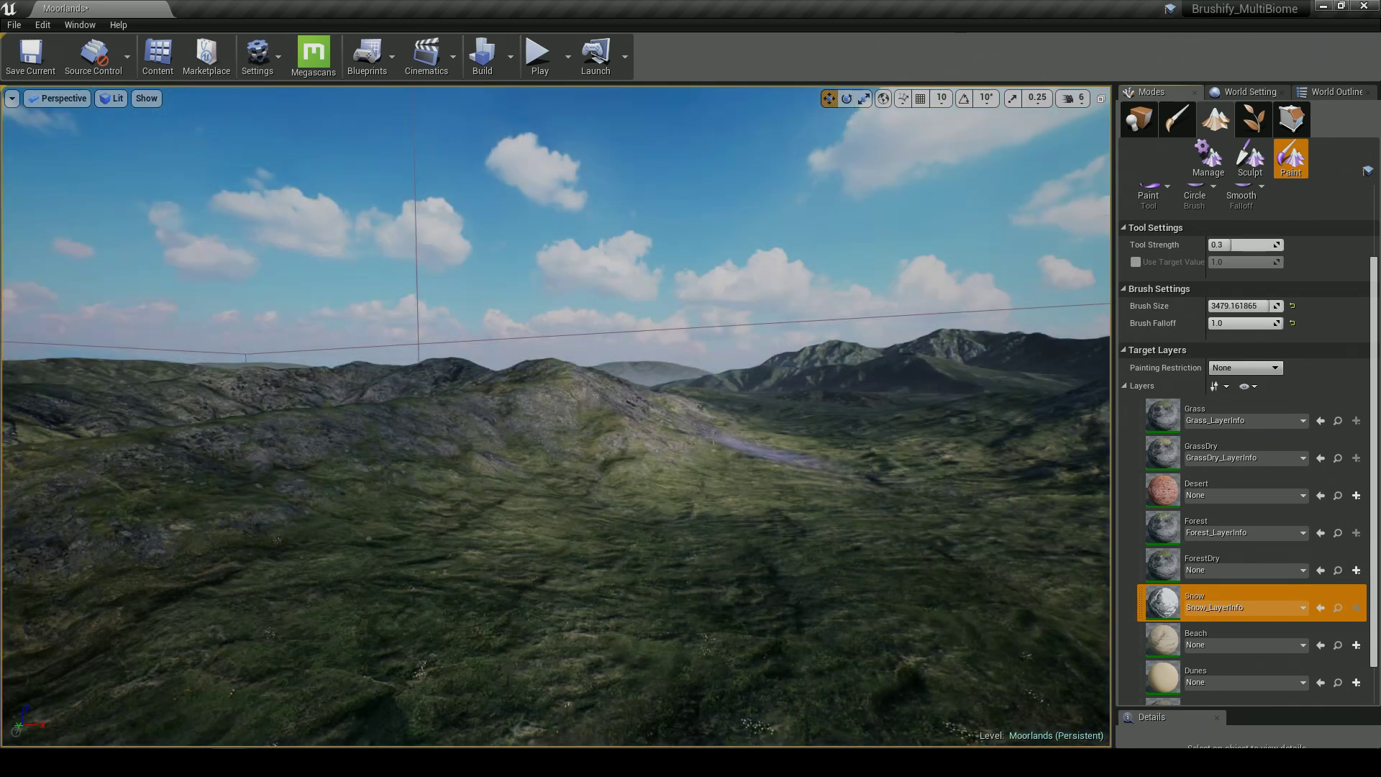
mouse_move(537, 399)
right_mouse_down()
mouse_move(658, 415)
mouse_move(551, 410)
right_mouse_up()
left_click_drag(341, 382, 513, 331)
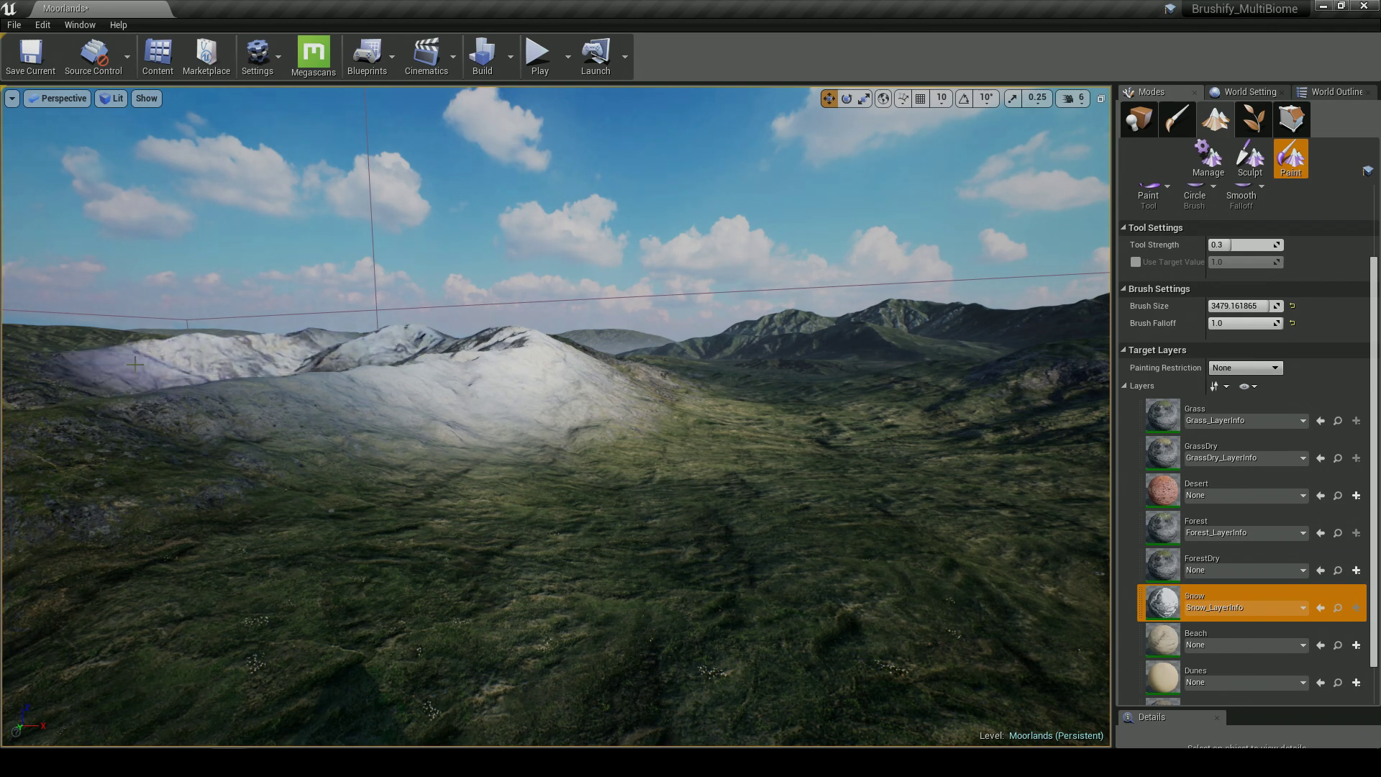
Paint the Grass layer back over the snow-covered hills
right_click_drag(561, 351, 547, 356)
left_click(1223, 410)
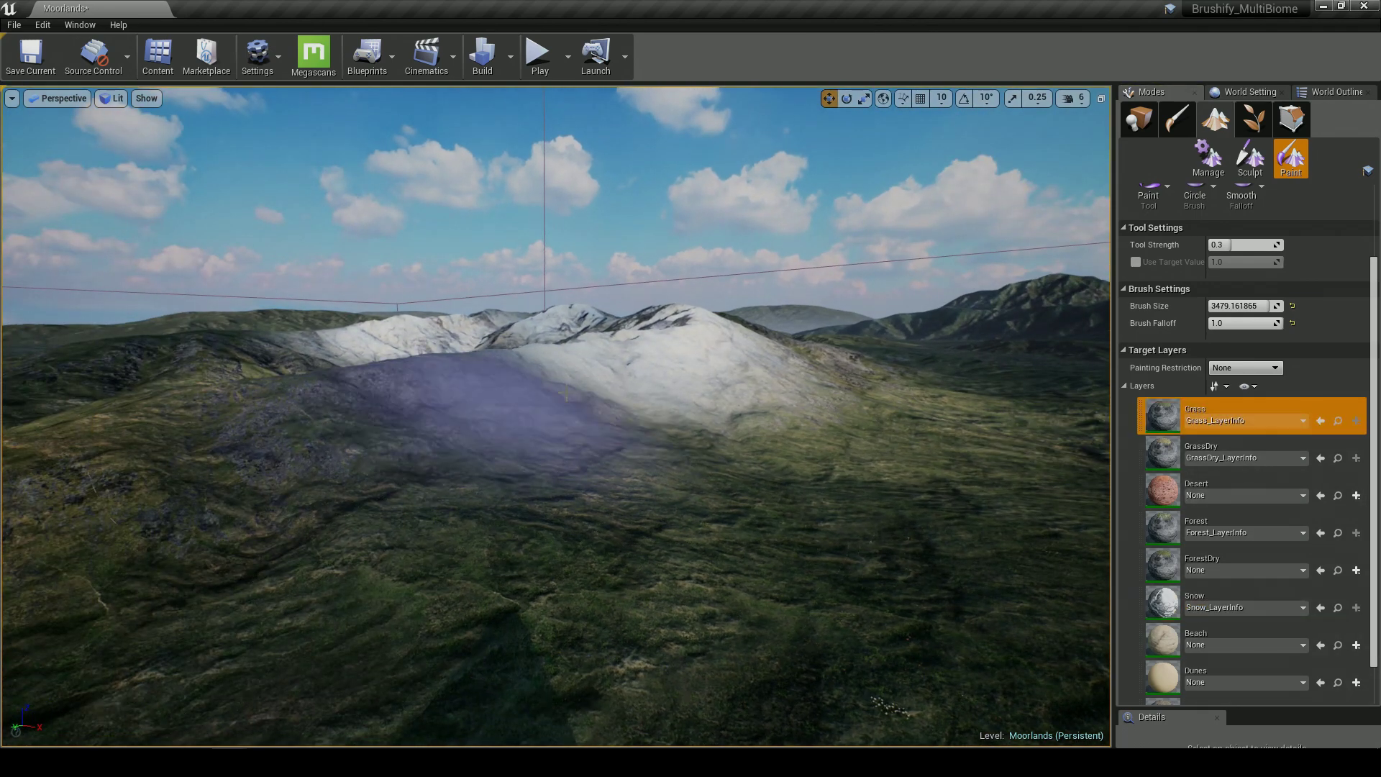
left_click_drag(658, 369, 587, 337)
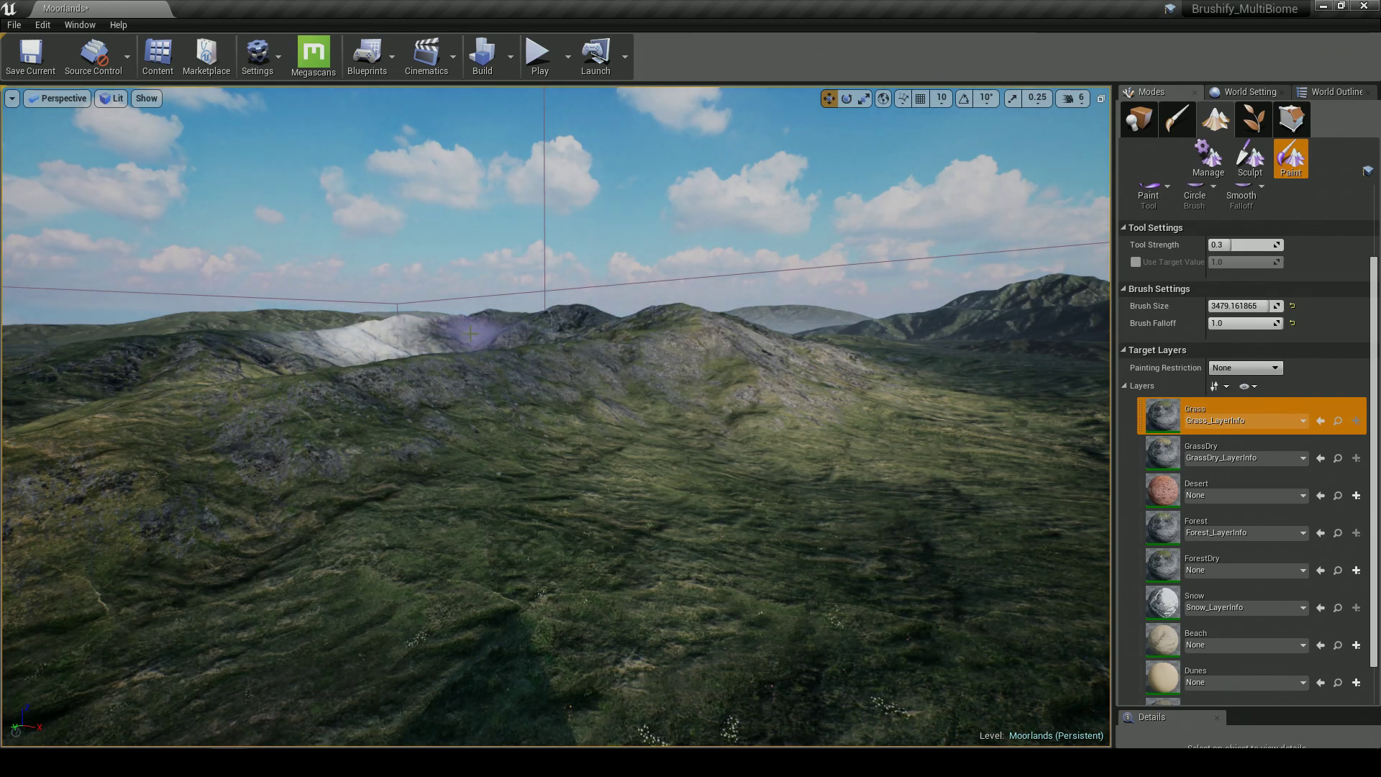
Paint the Forest layer along the valley floor at the foot of the rocky hills
key("s")
mouse_move(497, 392)
right_mouse_down()
mouse_move(561, 392)
mouse_move(564, 444)
right_mouse_up()
right_click_drag(377, 510, 388, 503)
scroll(1179, 532, "down", 3)
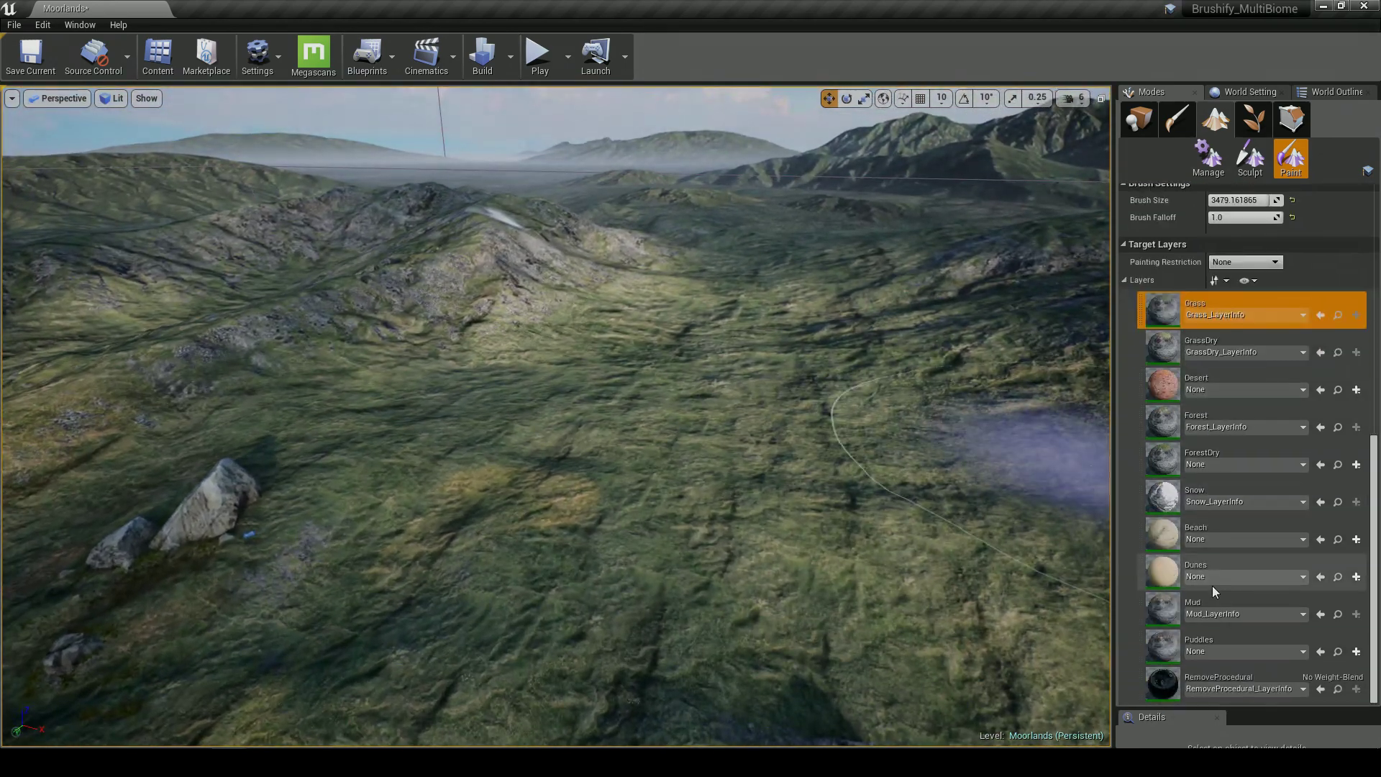
left_click(1184, 424)
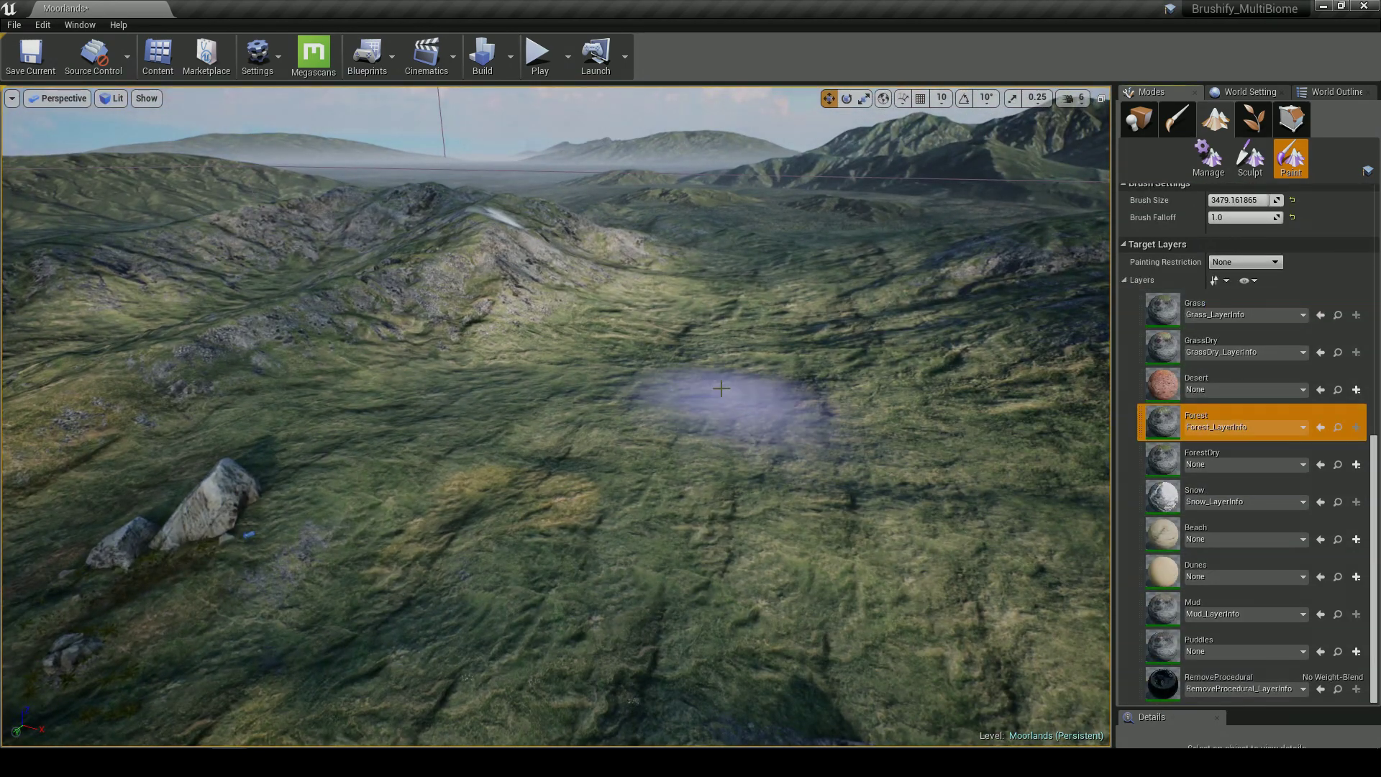
right_click_drag(633, 396, 650, 397)
left_click_drag(593, 338, 682, 265)
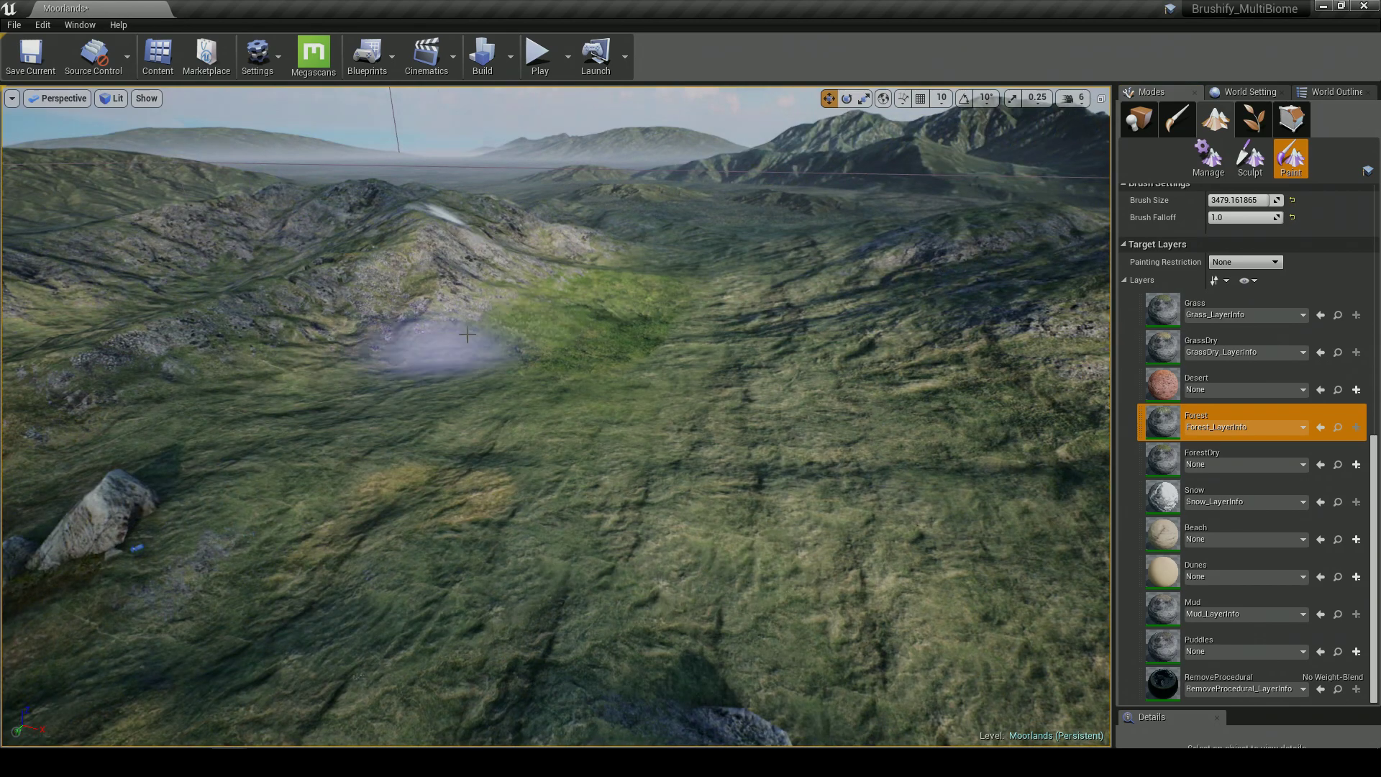
left_click_drag(302, 363, 323, 348)
Paint more Forest patches at the base of the opposite hill and across the open grassy plain
mouse_move(647, 402)
right_mouse_down()
mouse_move(645, 390)
mouse_move(616, 394)
right_mouse_up()
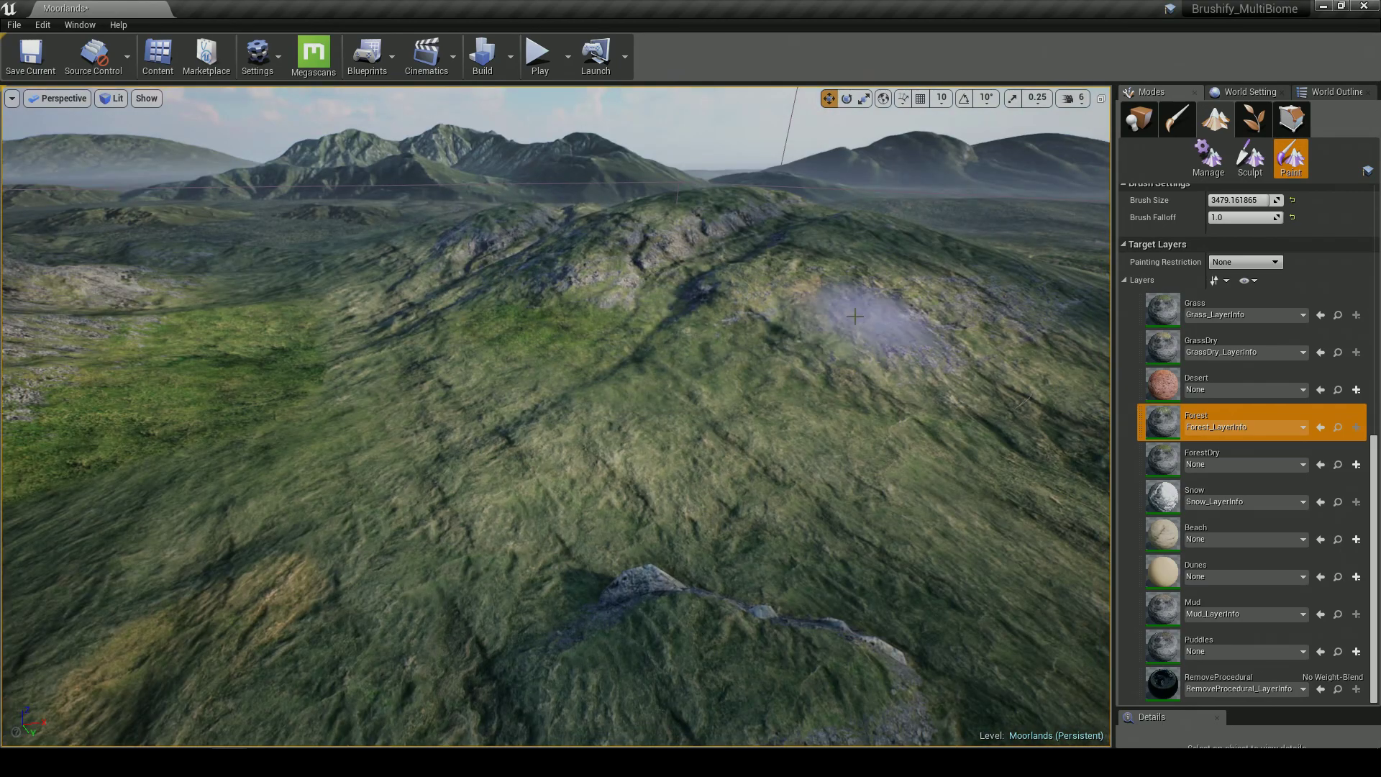
mouse_move(751, 449)
right_mouse_down()
mouse_move(694, 460)
mouse_move(583, 435)
mouse_move(474, 435)
mouse_move(468, 457)
mouse_move(402, 464)
right_mouse_up()
right_click_drag(533, 309, 684, 333)
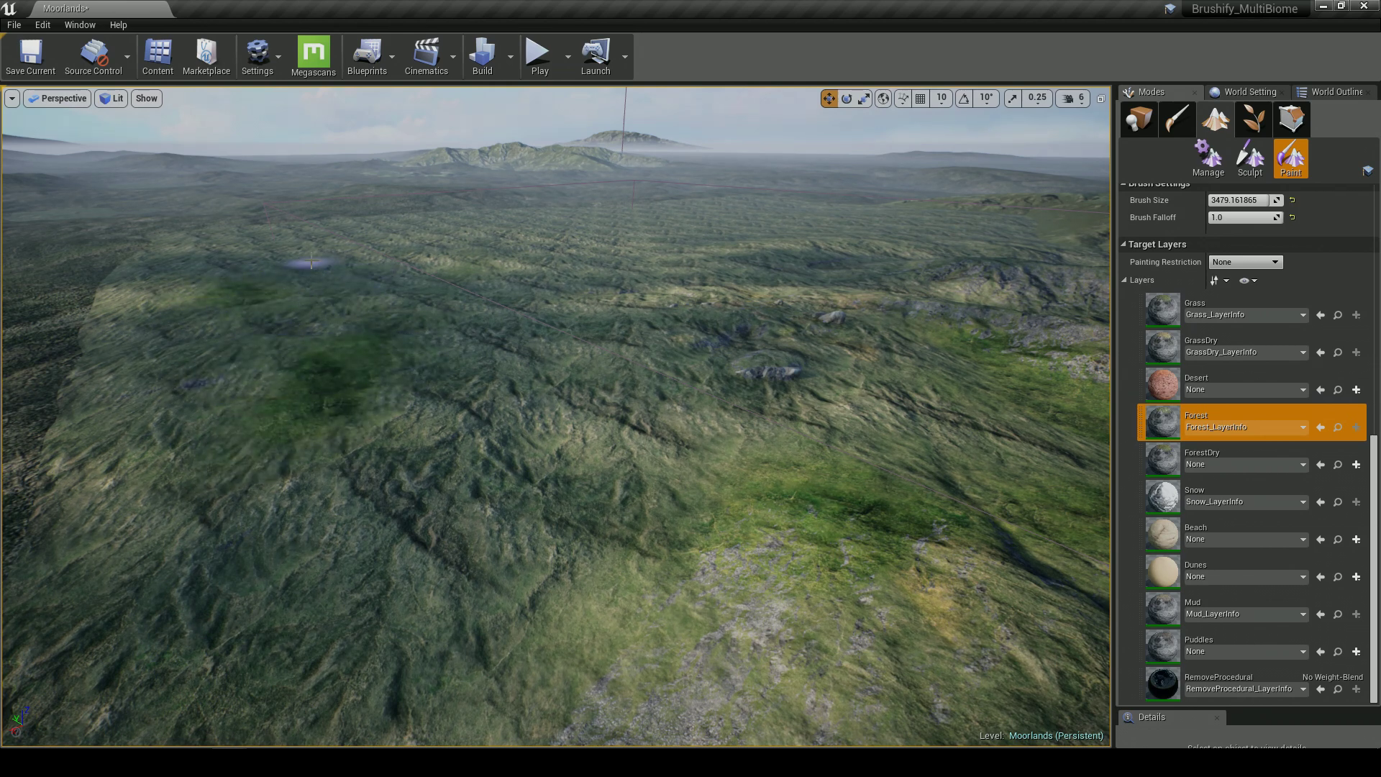
mouse_move(648, 329)
right_mouse_down()
mouse_move(741, 320)
mouse_move(748, 284)
mouse_move(633, 331)
right_mouse_up()
right_click_drag(338, 259, 503, 267)
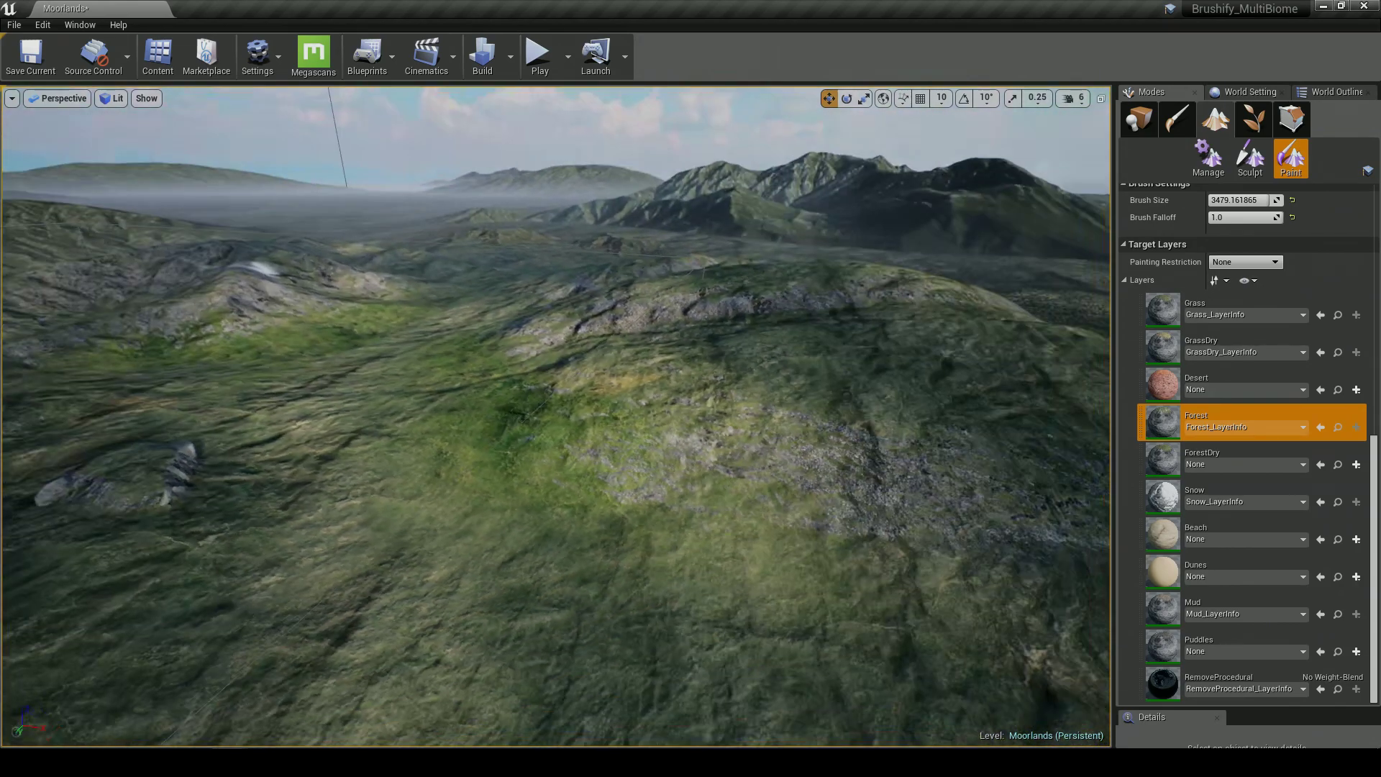
mouse_move(748, 424)
right_mouse_down()
mouse_move(712, 401)
mouse_move(651, 415)
mouse_move(784, 412)
mouse_move(727, 457)
mouse_move(583, 430)
right_mouse_up()
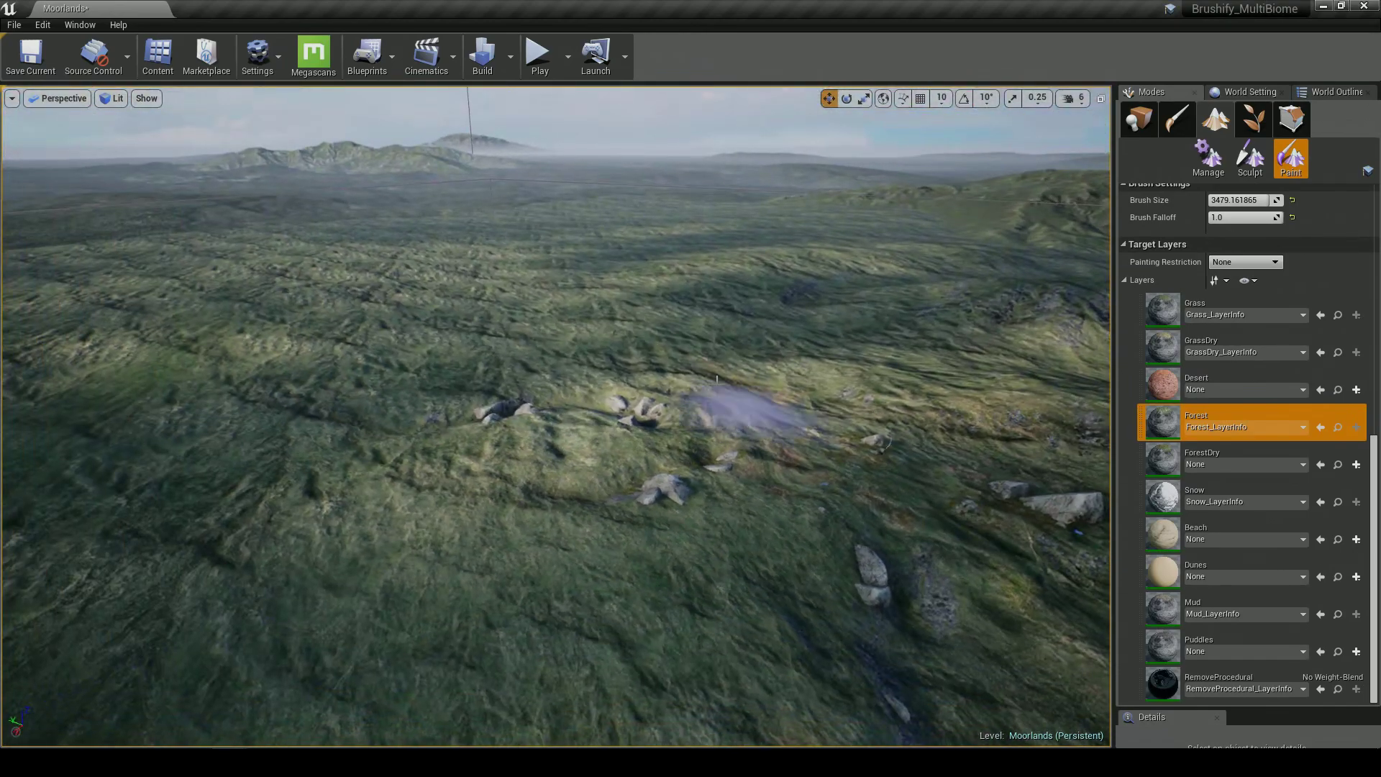
right_click_drag(574, 327, 466, 302)
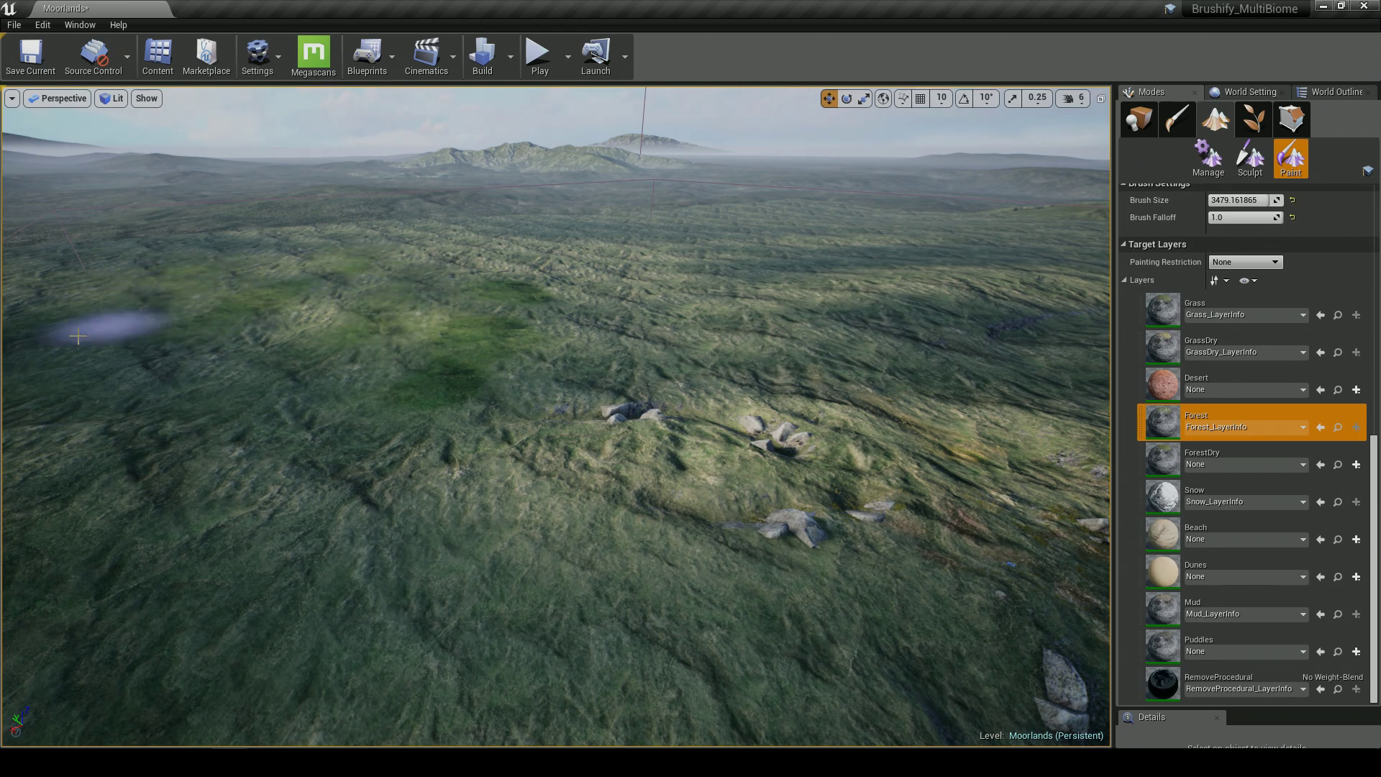
Examine the painted Forest patches and the surrounding hills, ridges and rocks from several viewpoints
right_click_drag(269, 383, 396, 270)
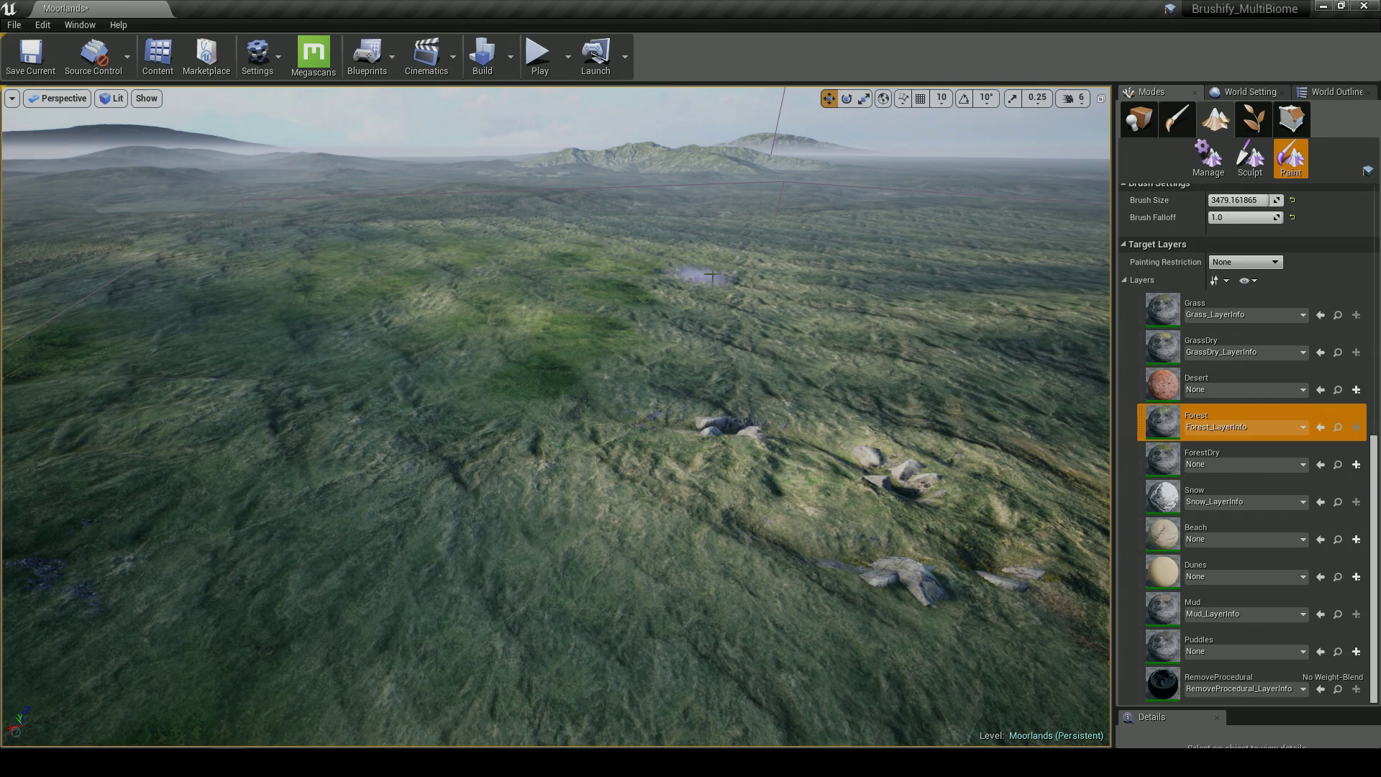
key("d")
mouse_move(769, 317)
right_mouse_down()
mouse_move(820, 312)
mouse_move(762, 288)
mouse_move(673, 279)
mouse_move(701, 290)
right_mouse_up()
key("a")
right_click_drag(863, 241, 694, 360)
key("s")
right_click_drag(694, 267, 561, 238)
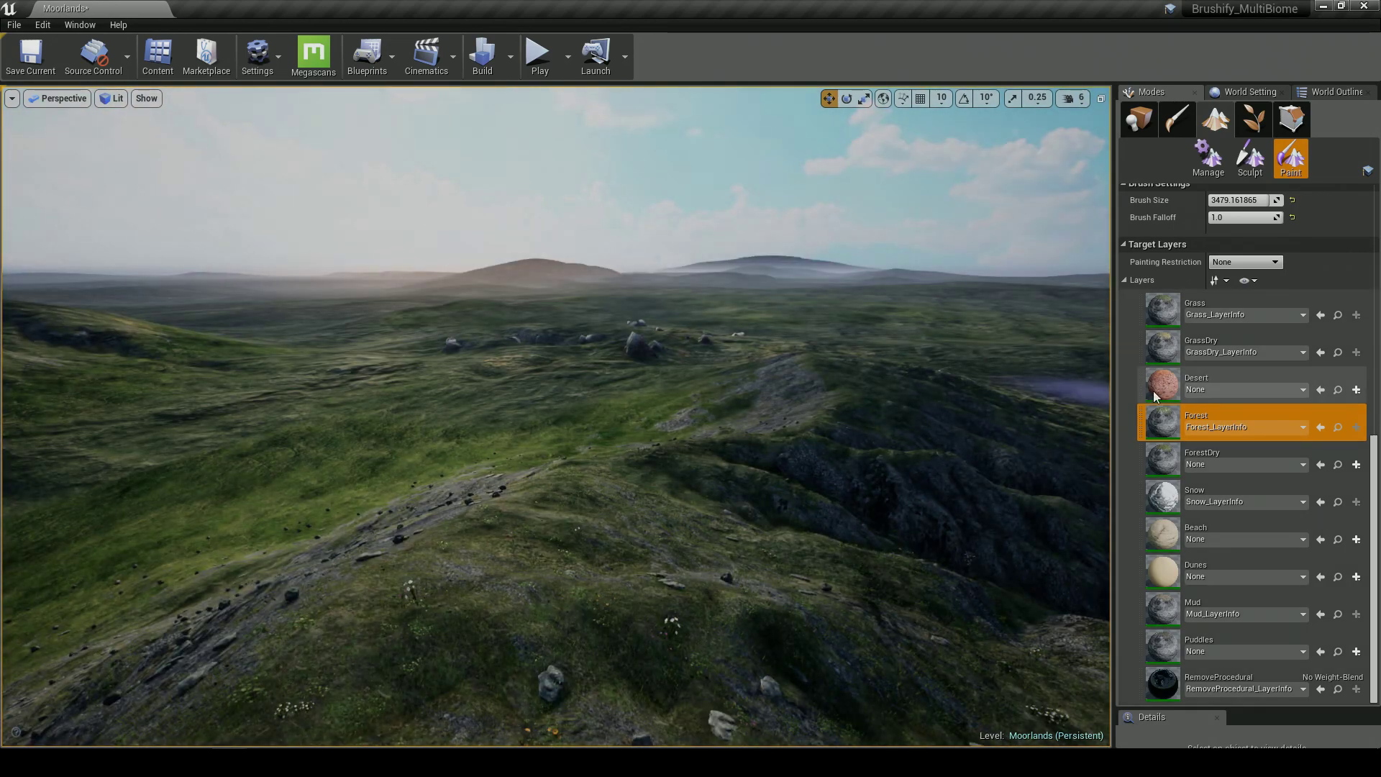
left_click(1166, 608)
mouse_move(694, 518)
right_mouse_down()
mouse_move(693, 489)
mouse_move(676, 532)
mouse_move(703, 564)
right_mouse_up()
key("w")
scroll(1184, 392, "up", 4)
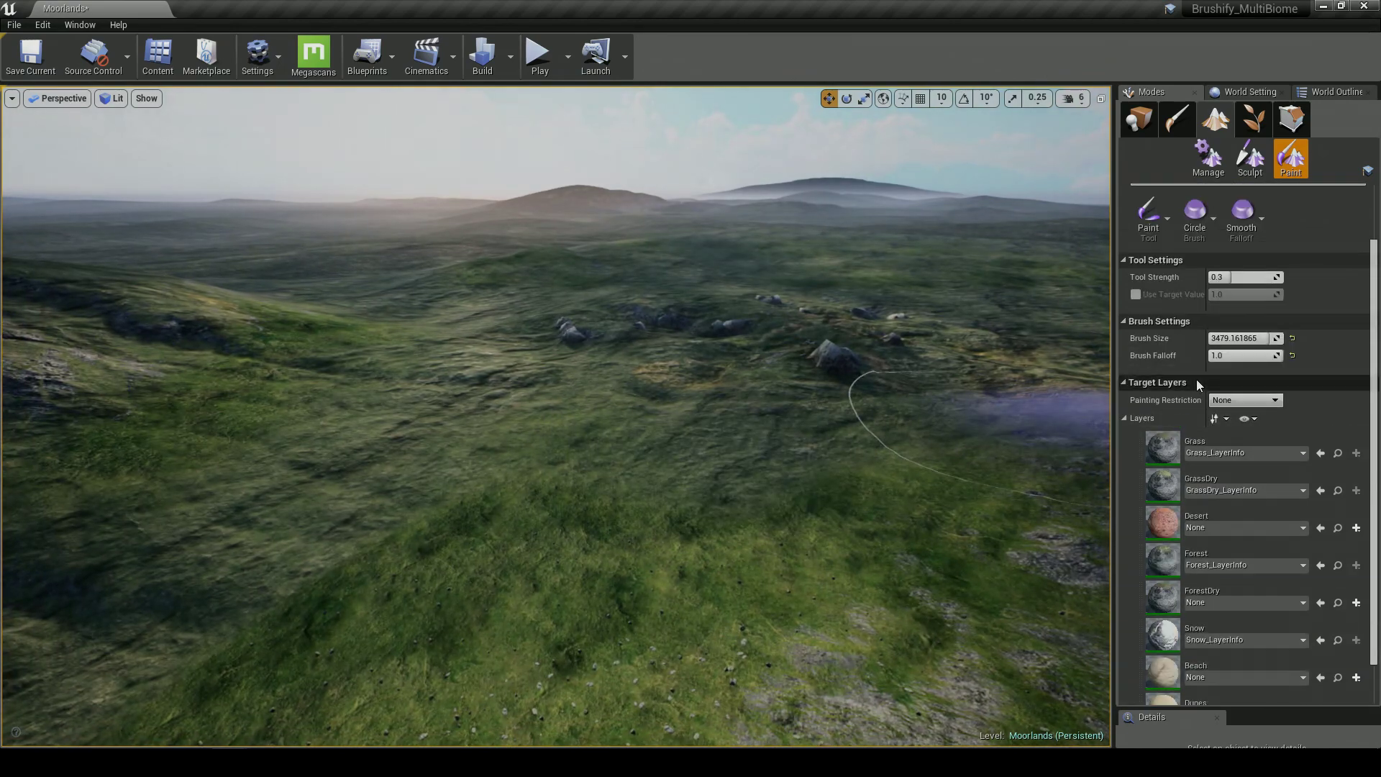
left_click(1140, 119)
key("w")
right_click_drag(955, 239, 1270, 204)
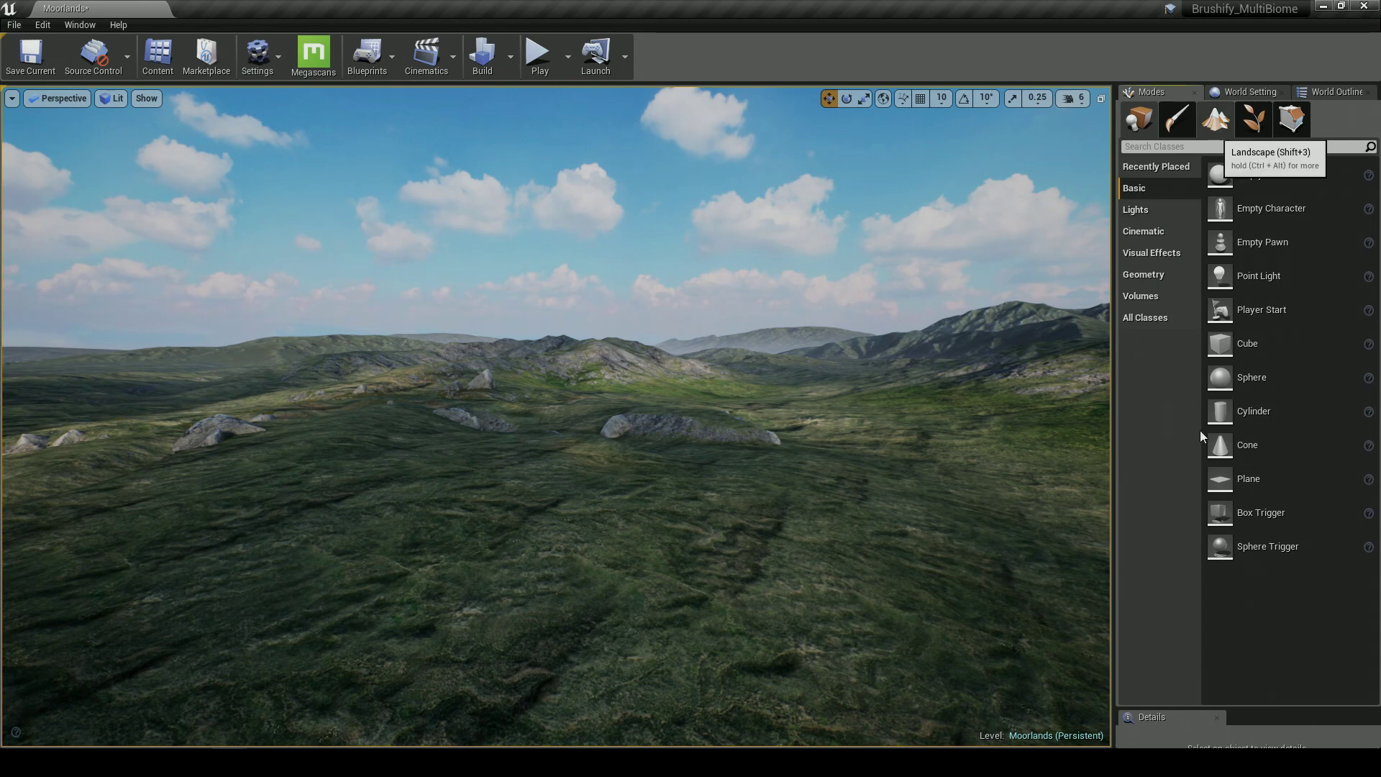
Paint the GrassDry layer across the open plain and along the foot of the rocky hills with tool strength 0.3
key("shift+3")
left_click(1215, 471)
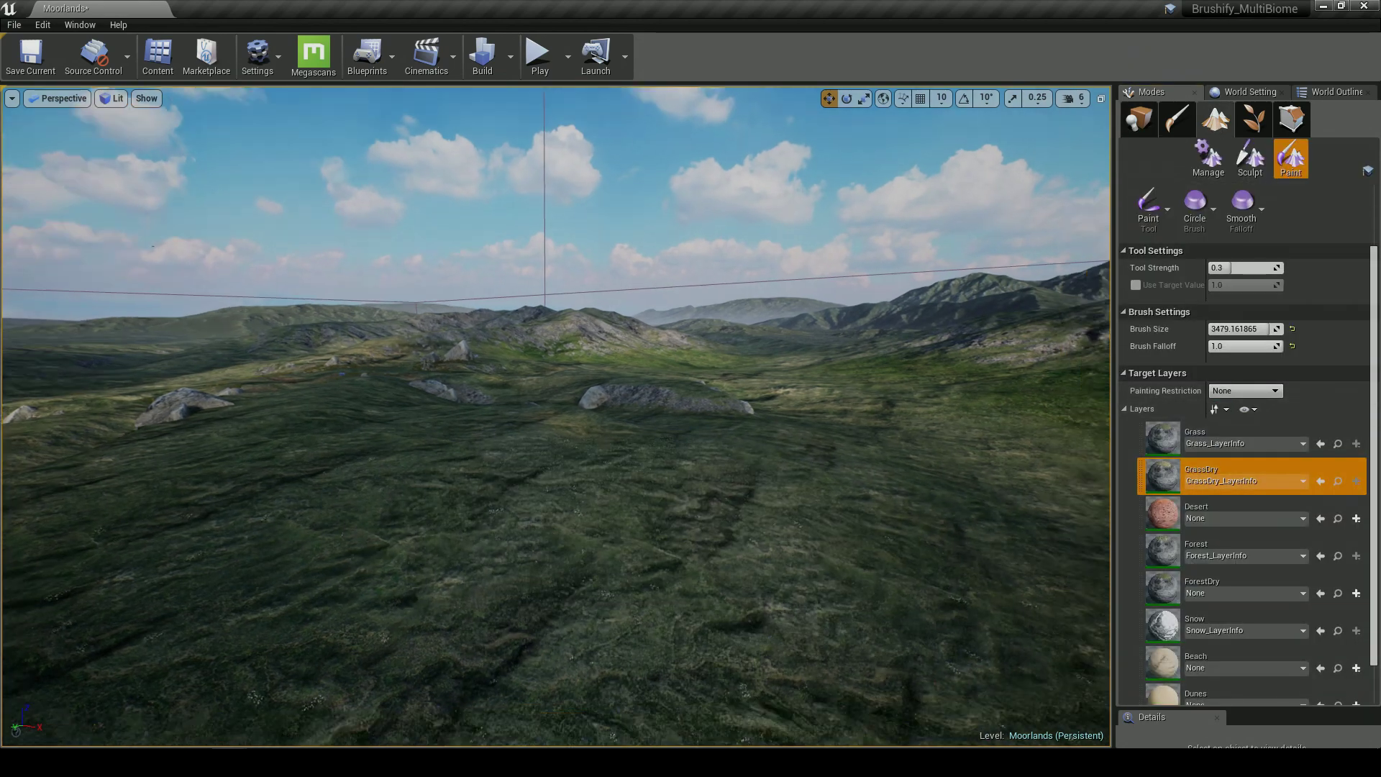
right_click_drag(467, 489, 467, 507)
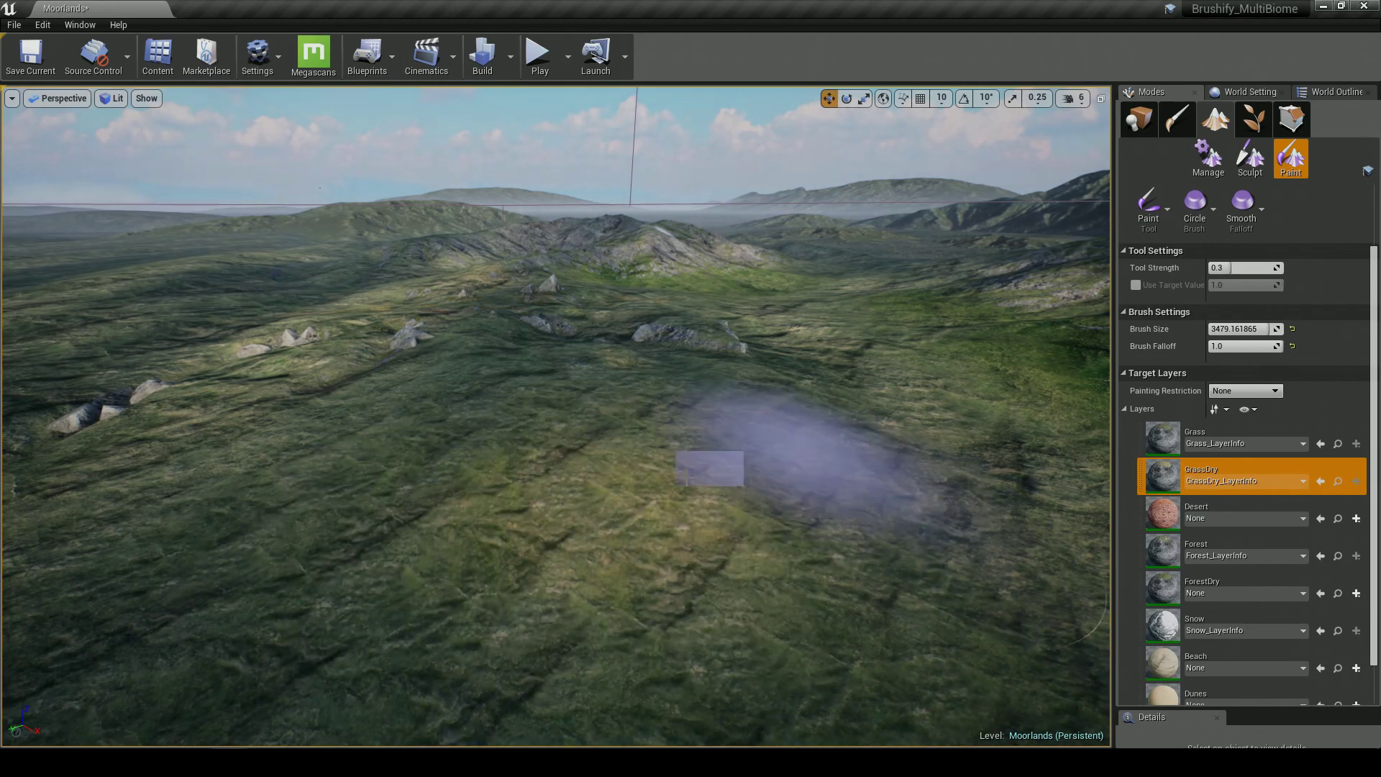
mouse_move(756, 497)
left_mouse_down()
mouse_move(863, 429)
mouse_move(894, 364)
left_mouse_up()
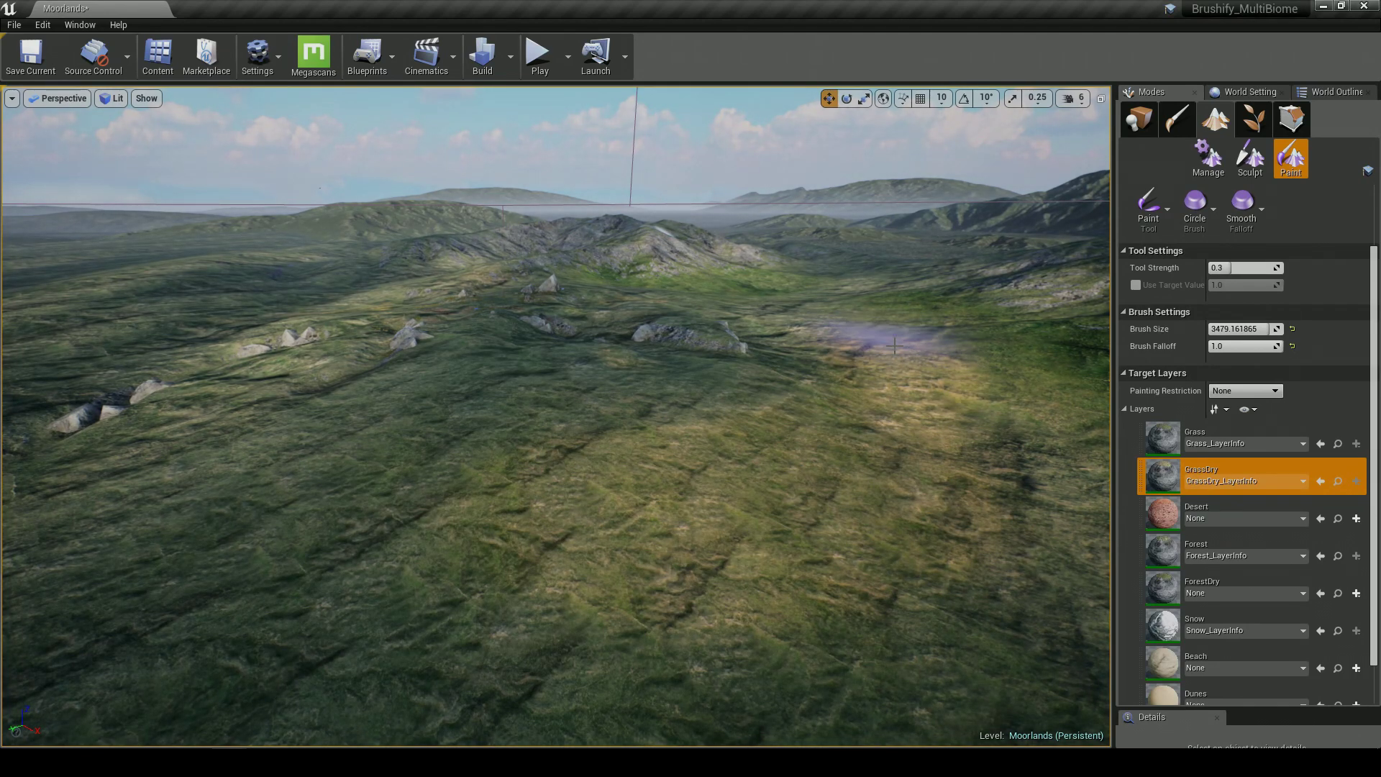
key("w")
mouse_move(348, 641)
right_mouse_down()
mouse_move(548, 640)
mouse_move(564, 587)
mouse_move(463, 591)
mouse_move(552, 594)
right_mouse_up()
right_click_drag(348, 600, 663, 498)
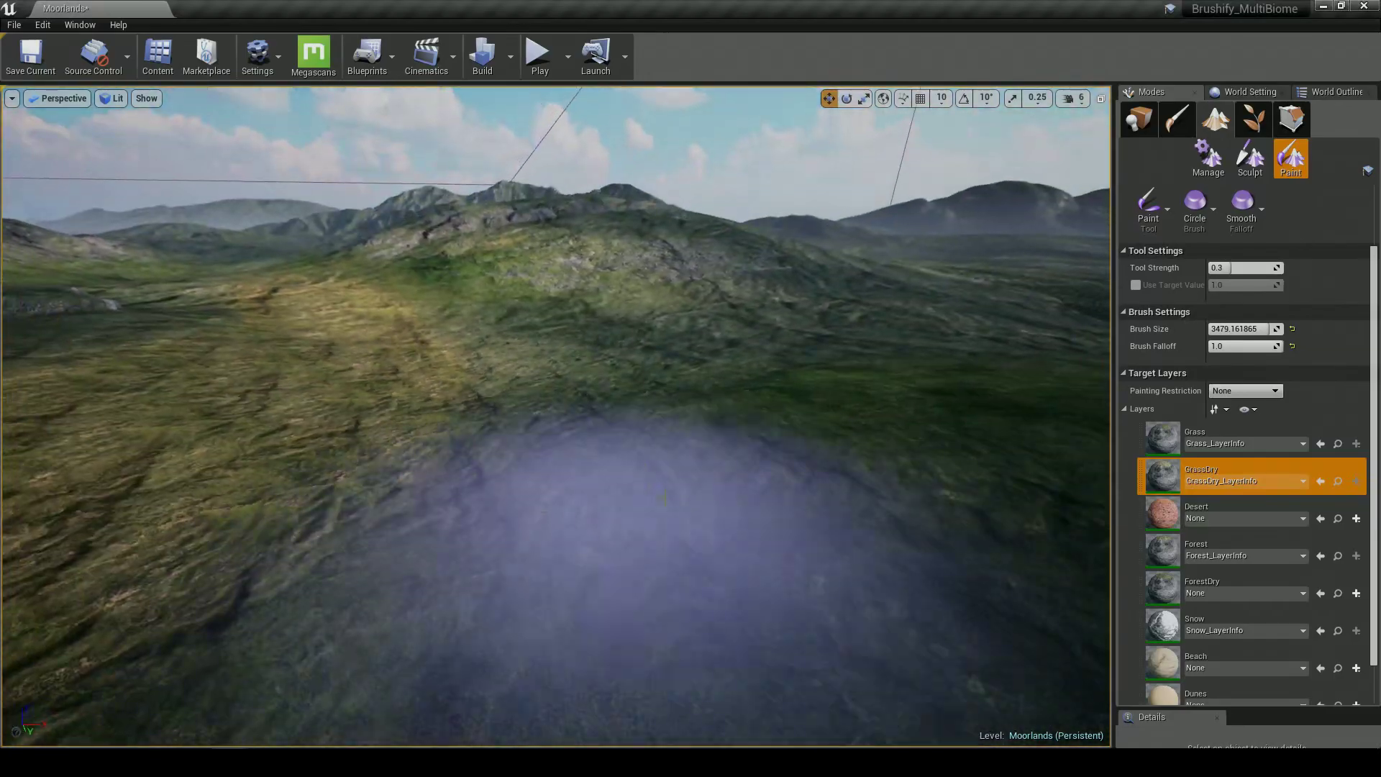
Examine how the dry grass areas blend into the valley, hillside and surrounding rocks
mouse_move(556, 417)
right_mouse_down()
mouse_move(504, 404)
mouse_move(515, 400)
mouse_move(535, 437)
mouse_move(504, 425)
mouse_move(780, 390)
mouse_move(748, 378)
mouse_move(419, 423)
mouse_move(439, 426)
right_mouse_up()
key("w")
key("a")
key("w")
key("d")
key("w")
key("s")
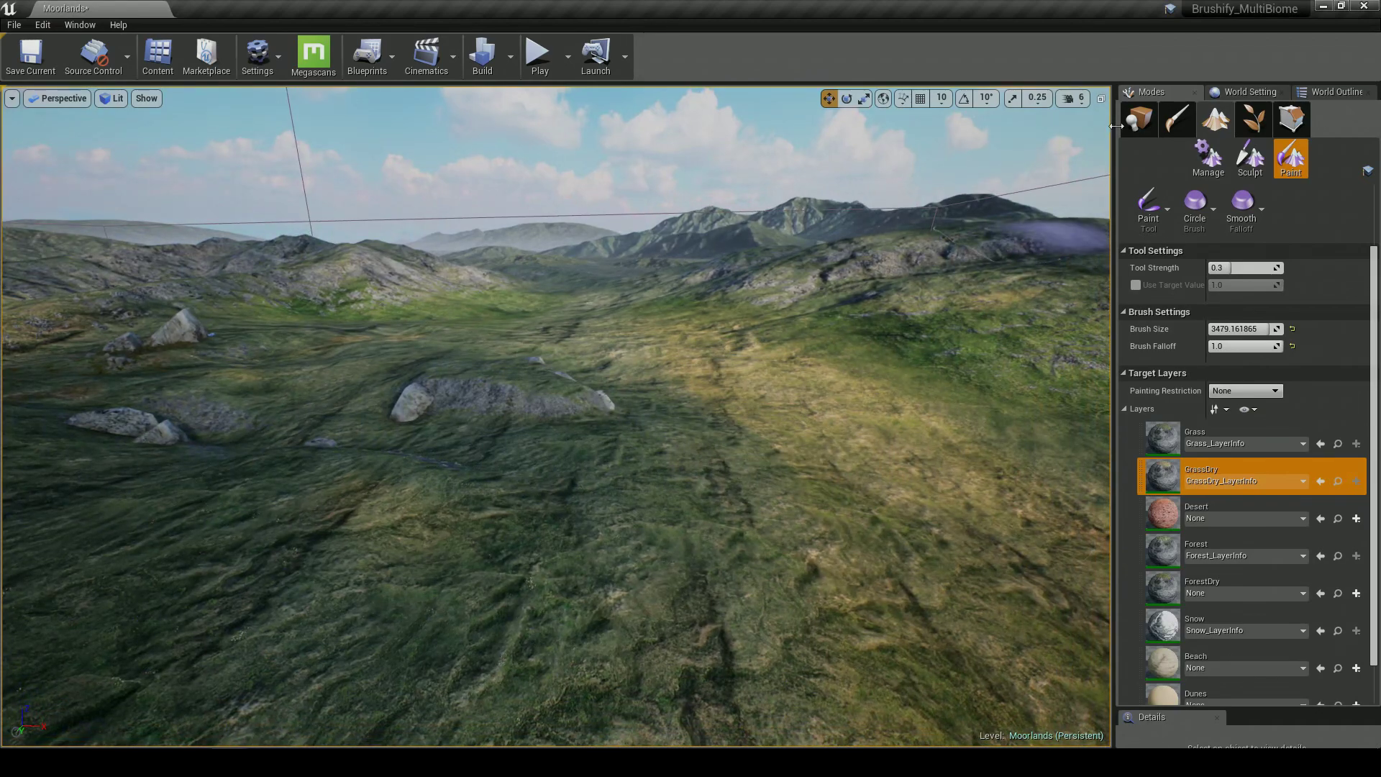
left_click(1139, 118)
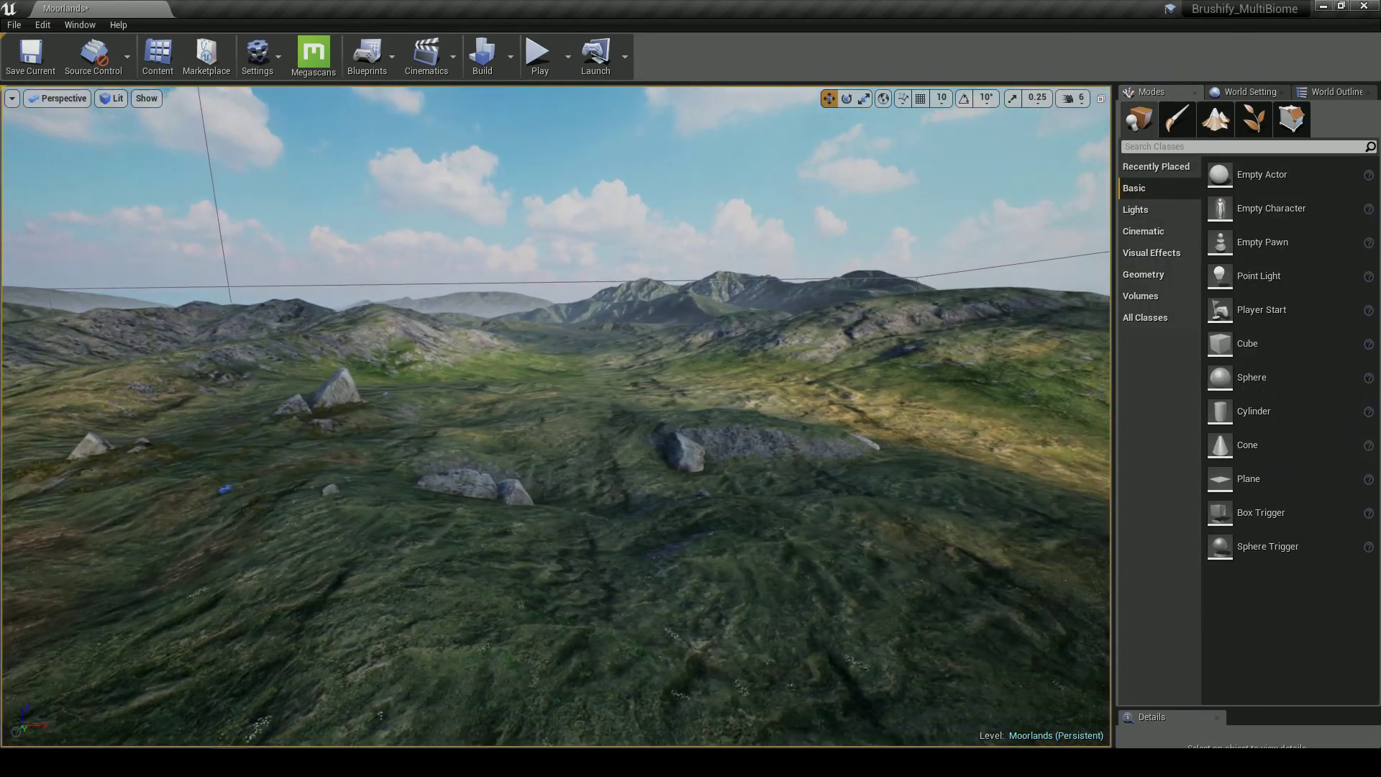
key("a")
right_click_drag(879, 296, 879, 296)
right_click_drag(872, 368, 872, 368)
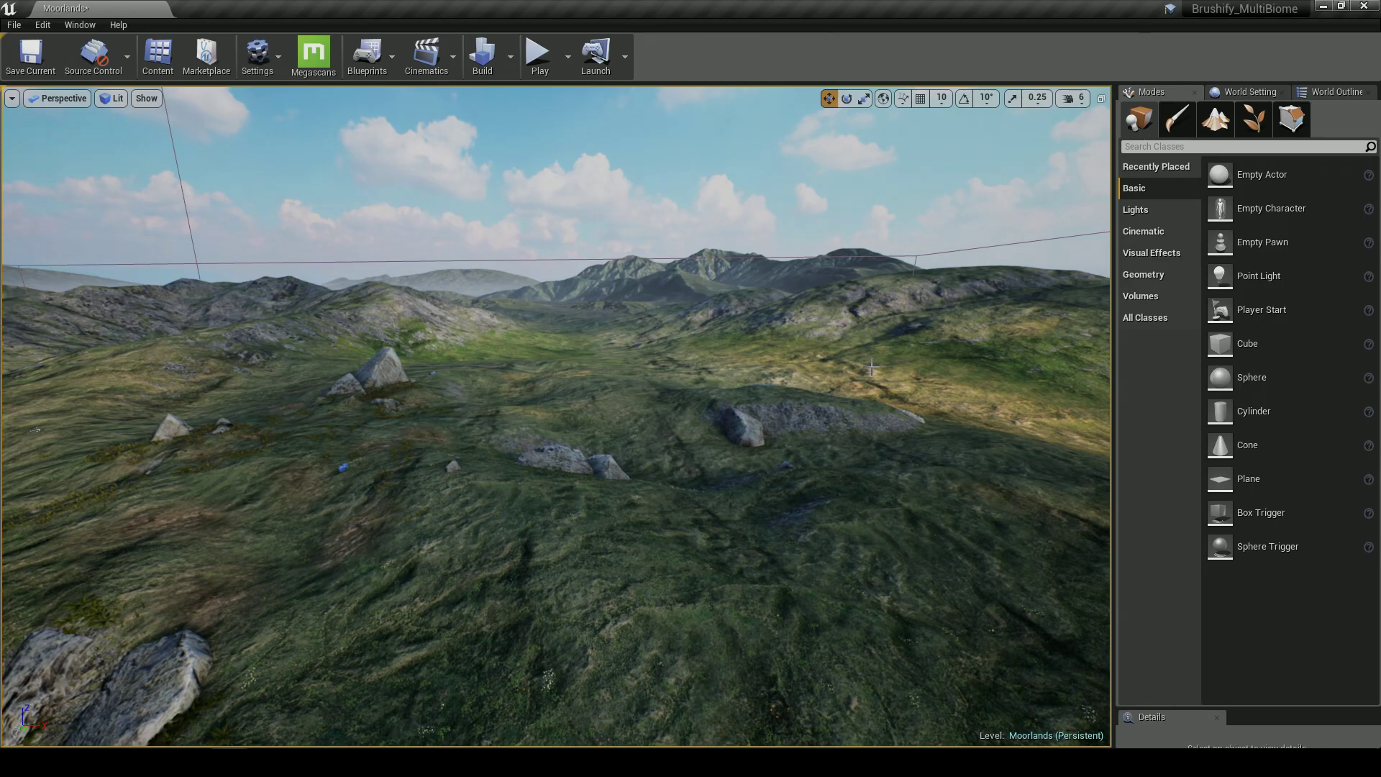
Inspect the landscape in the Shader Complexity view, and return to the Lit view
key("alt+8")
right_click_drag(872, 367, 801, 373)
key("s")
right_click_drag(556, 416, 556, 416)
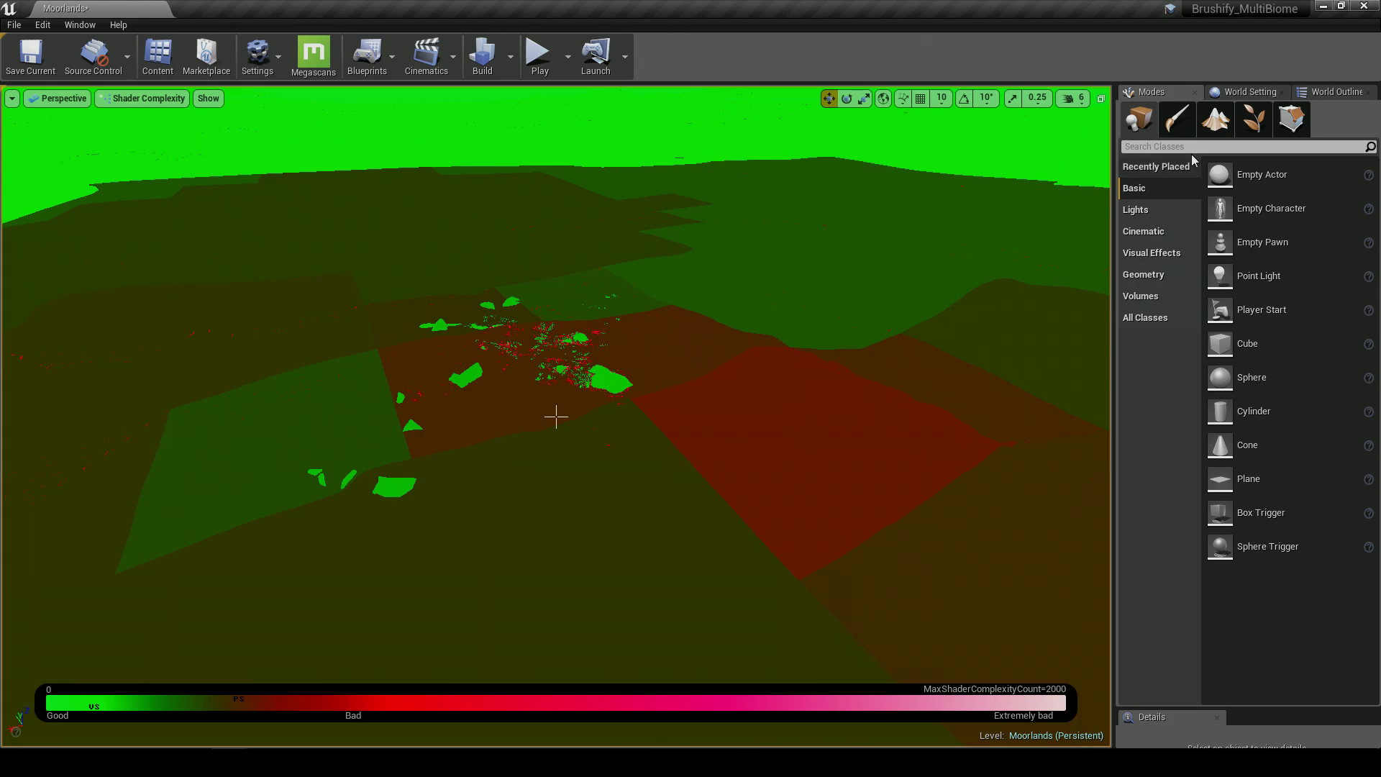
mouse_move(758, 434)
right_mouse_down()
mouse_move(734, 429)
mouse_move(755, 460)
right_mouse_up()
key("alt+4")
right_click_drag(703, 381, 702, 380)
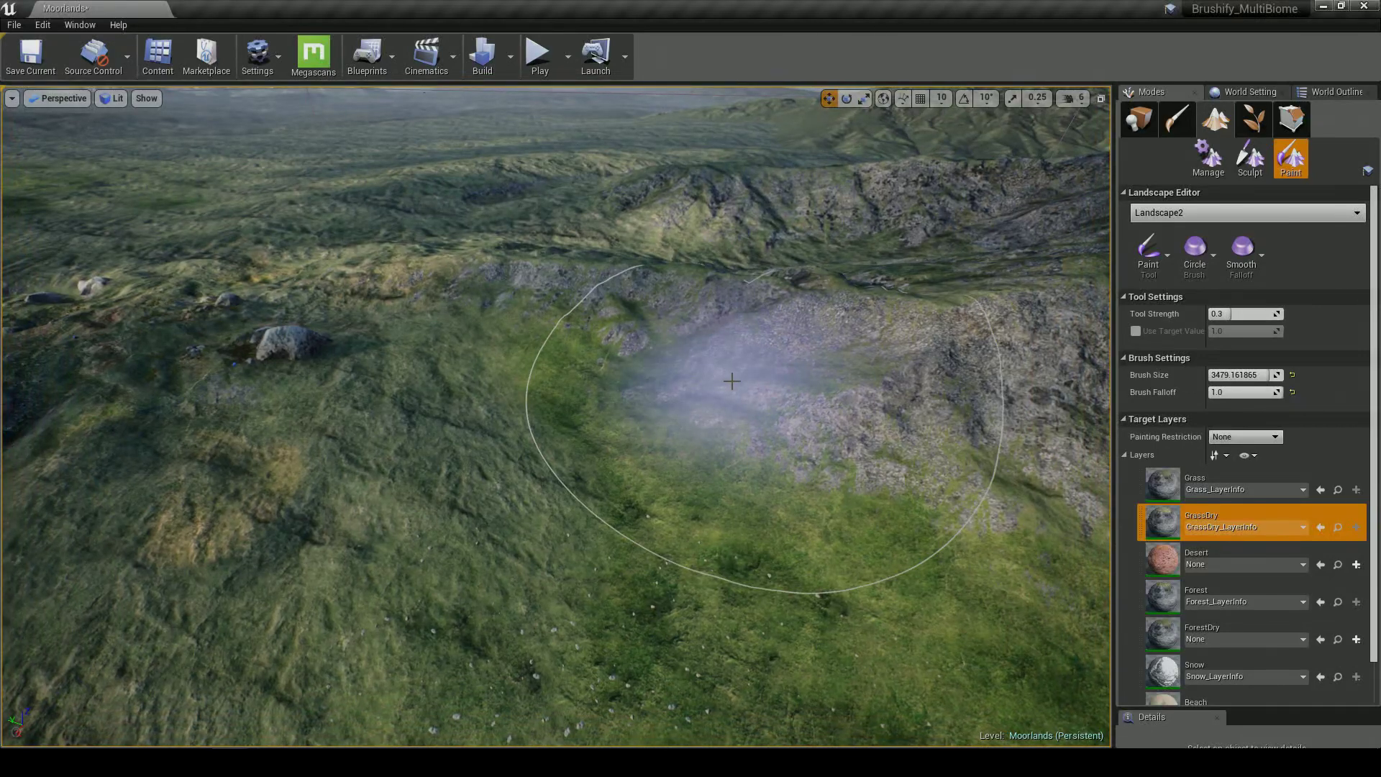
Paint the Grass layer over the landscape section beside the rocky slope, checking its shader complexity first
key("alt+8")
left_click(1237, 483)
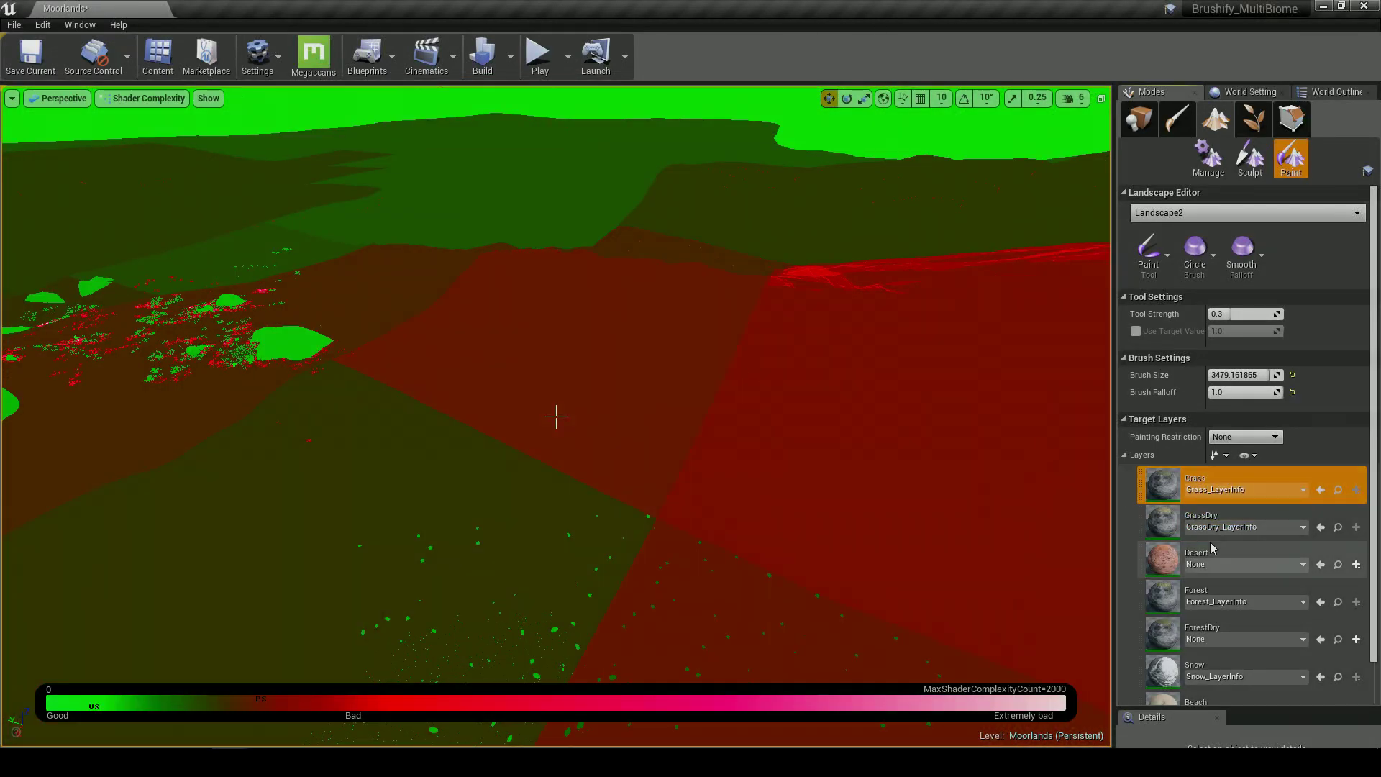
scroll(1237, 504, "down", 3)
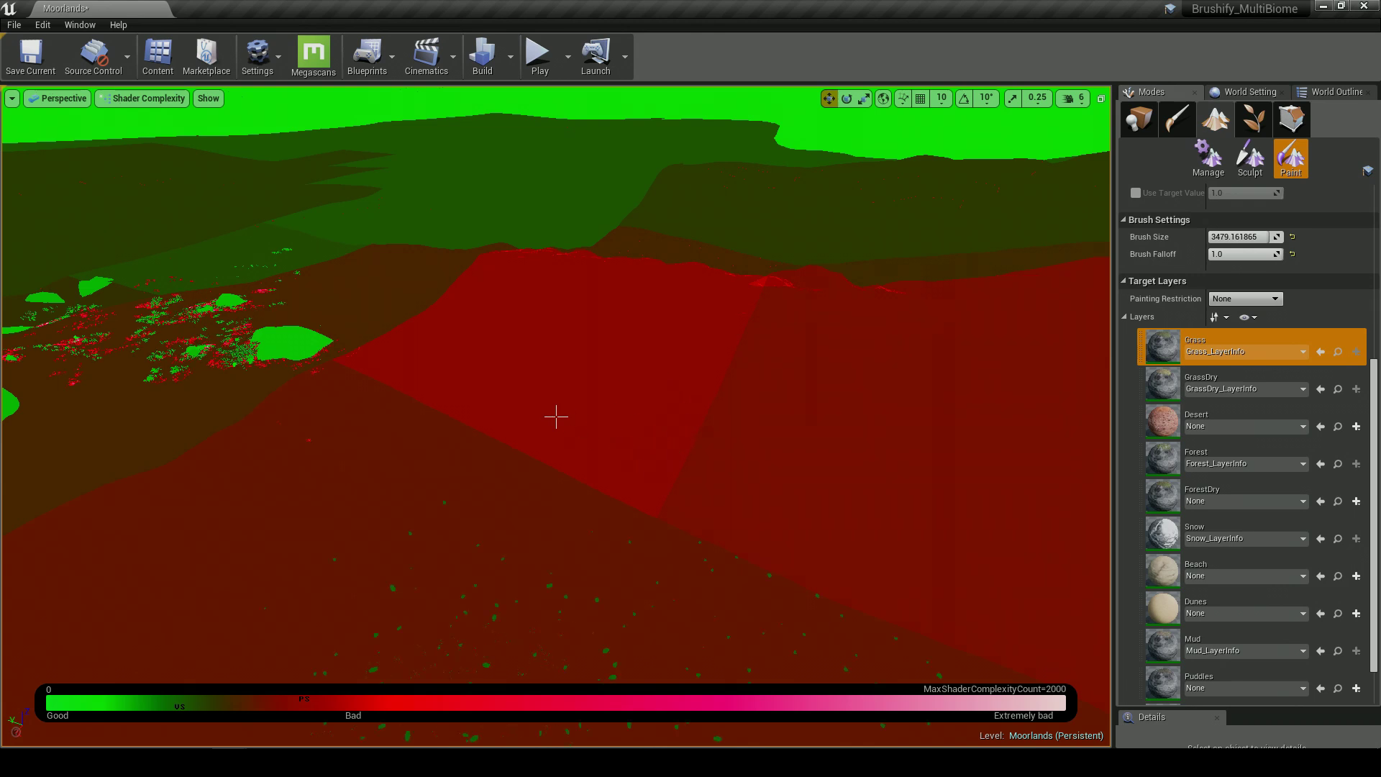
key("alt+4")
mouse_move(514, 299)
left_mouse_down()
mouse_move(584, 258)
mouse_move(530, 361)
mouse_move(678, 400)
mouse_move(632, 466)
mouse_move(695, 295)
mouse_move(586, 273)
left_mouse_up()
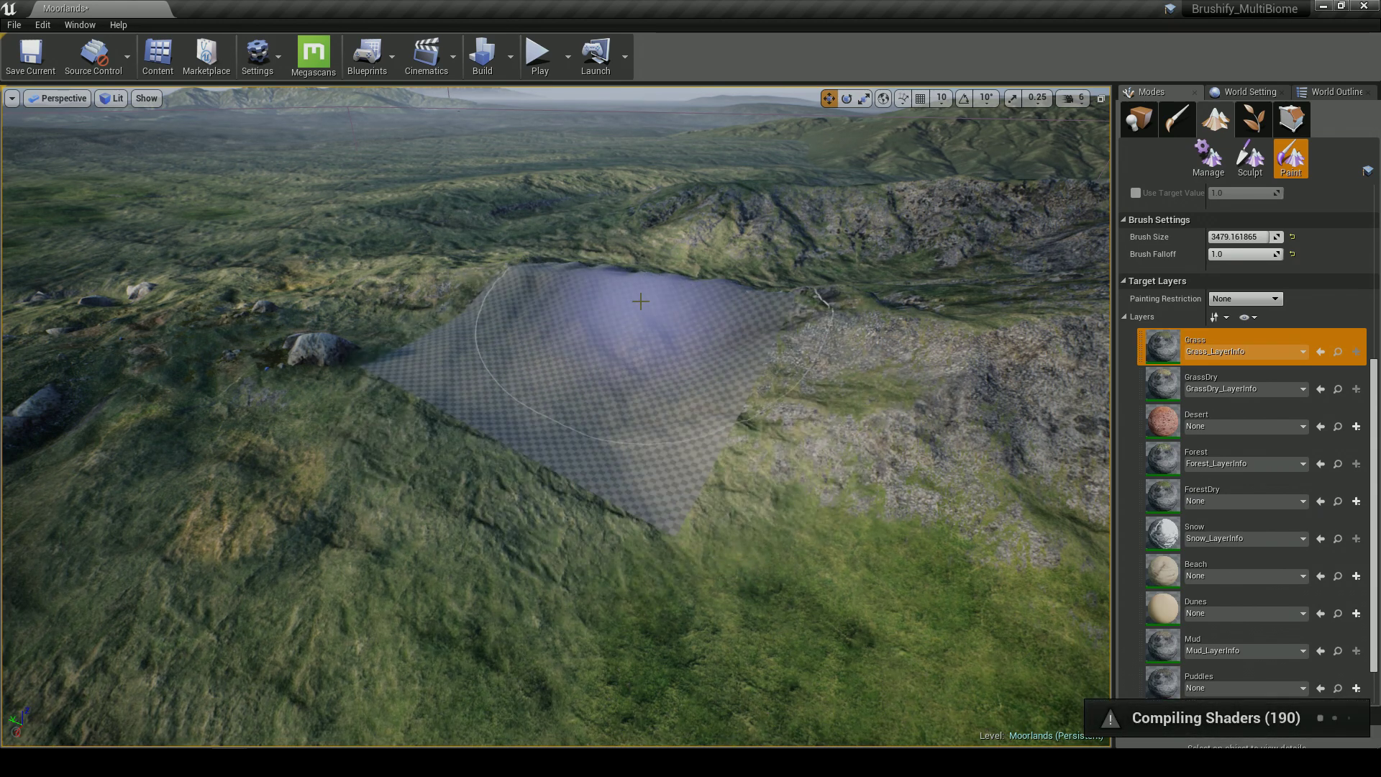
Examine the repainted section and its neighbouring landscape components in the Shader Complexity view
key("alt+8")
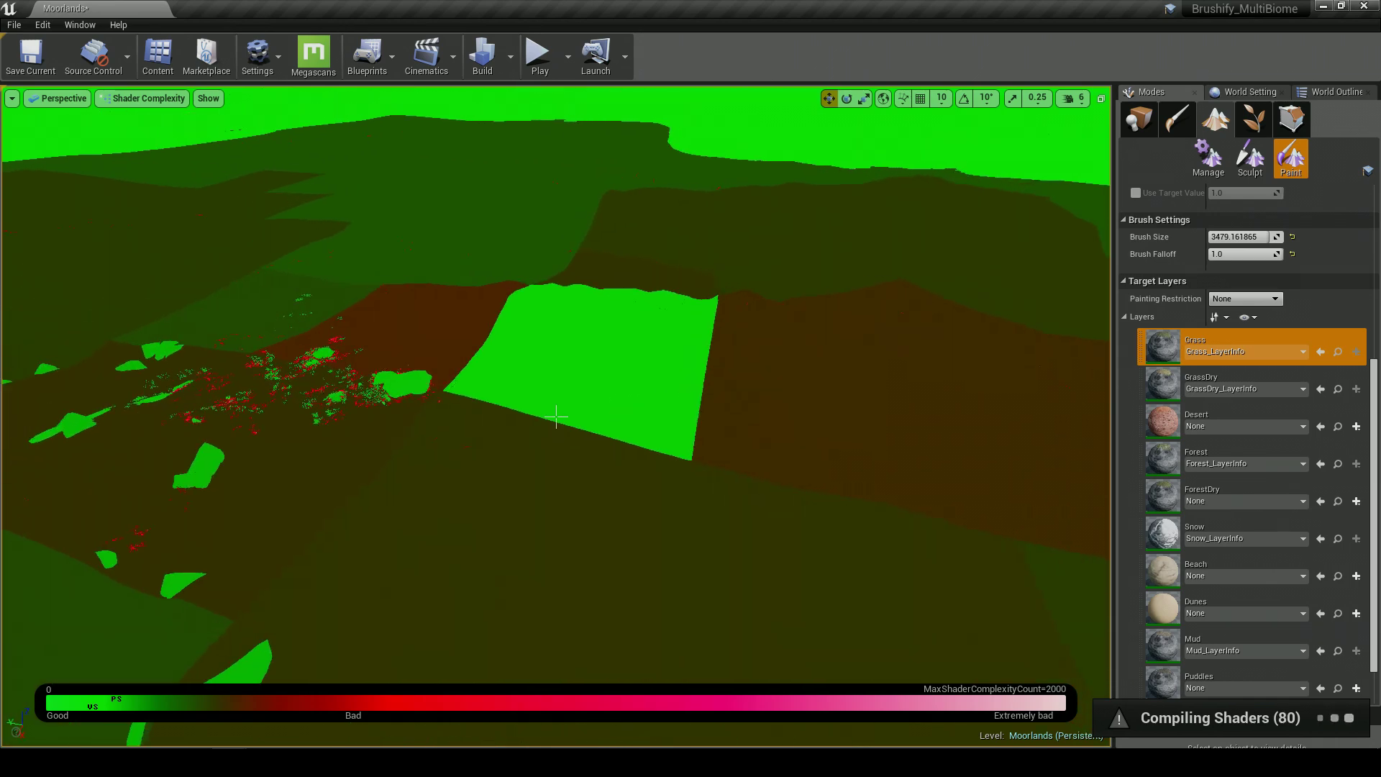
key("w")
right_click_drag(556, 416, 556, 416)
scroll(556, 416, "up", 5)
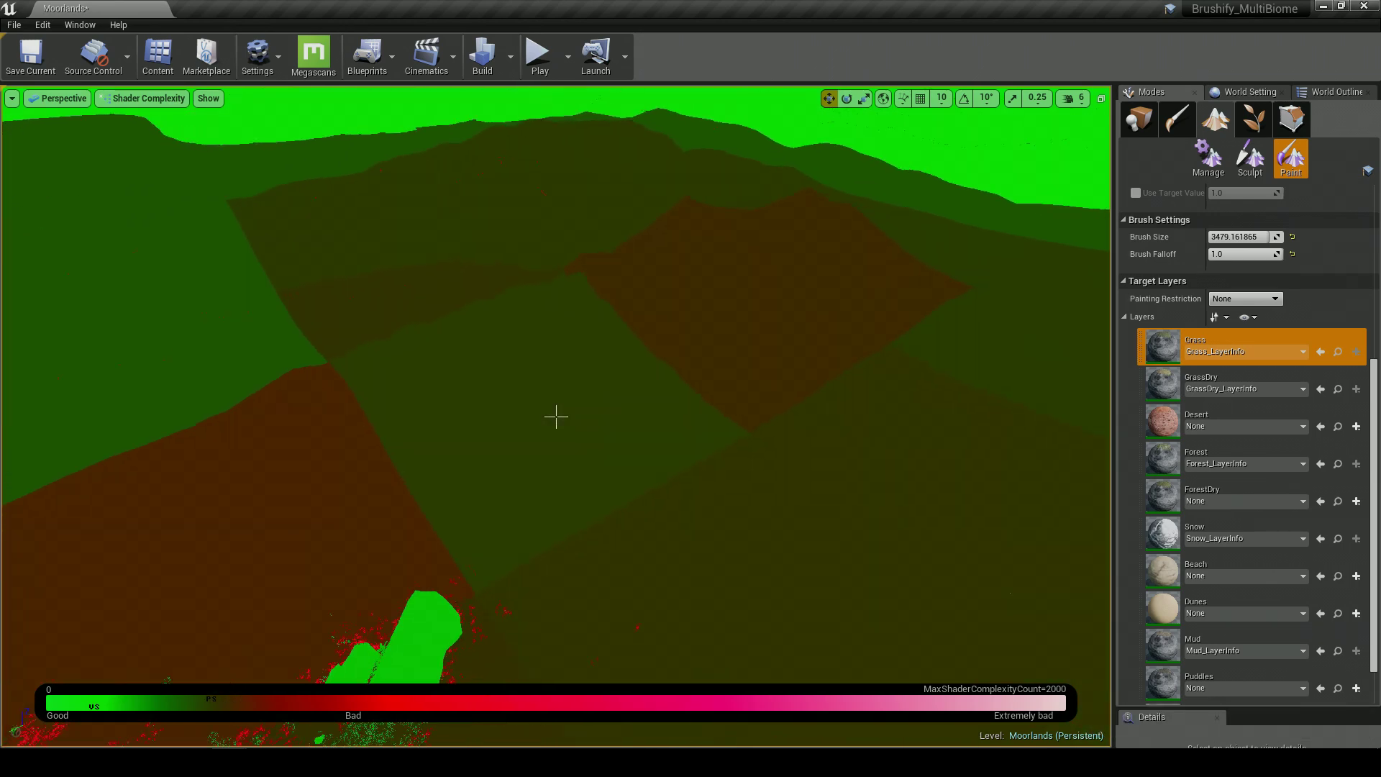
key("a")
right_click_drag(556, 416, 556, 416)
mouse_move(556, 416)
left_mouse_down()
mouse_move(487, 349)
mouse_move(412, 340)
mouse_move(505, 429)
mouse_move(570, 349)
left_mouse_up()
key("a")
right_click_drag(570, 349, 570, 349)
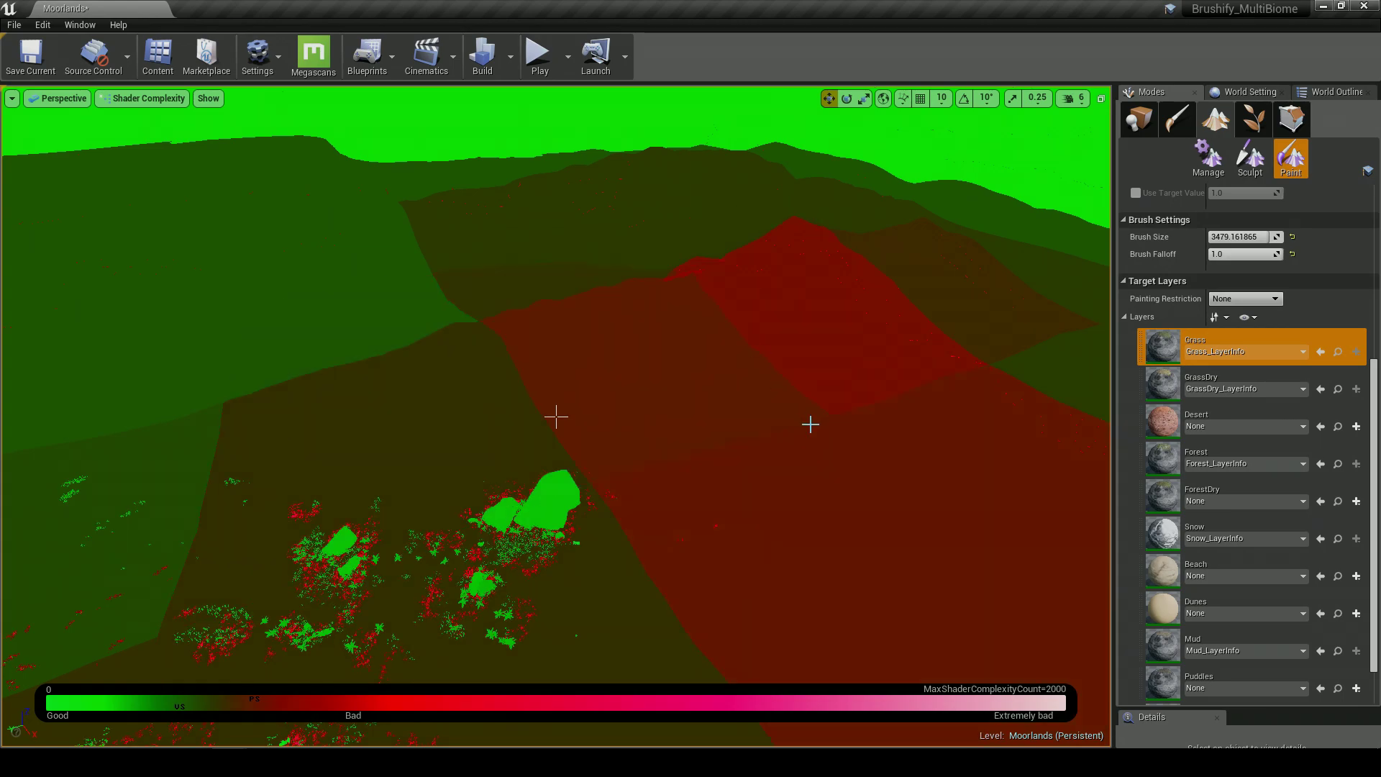
key("a")
right_click_drag(556, 417, 556, 415)
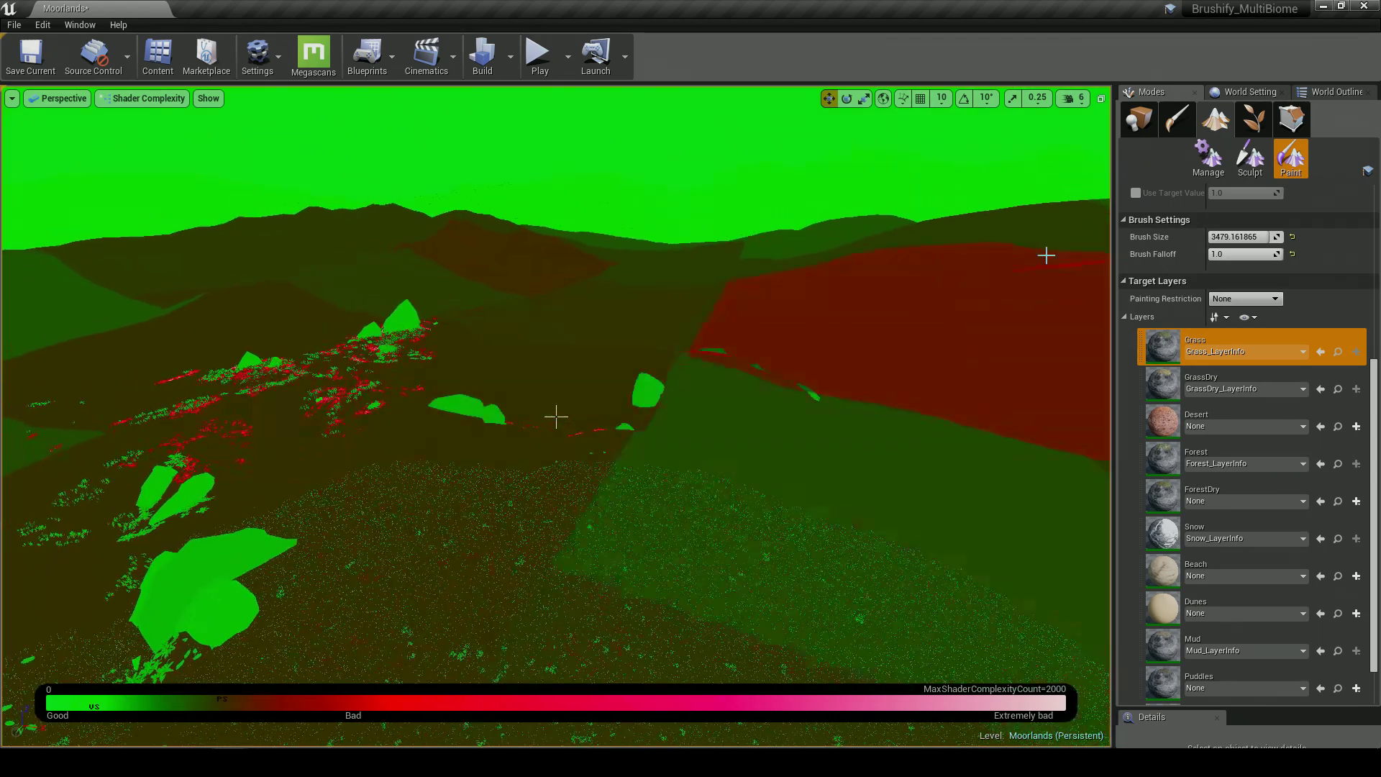
Compare the valley and rocks in the Lit and Shader Complexity views, ending in Lit
left_click(1136, 121)
key("alt+4")
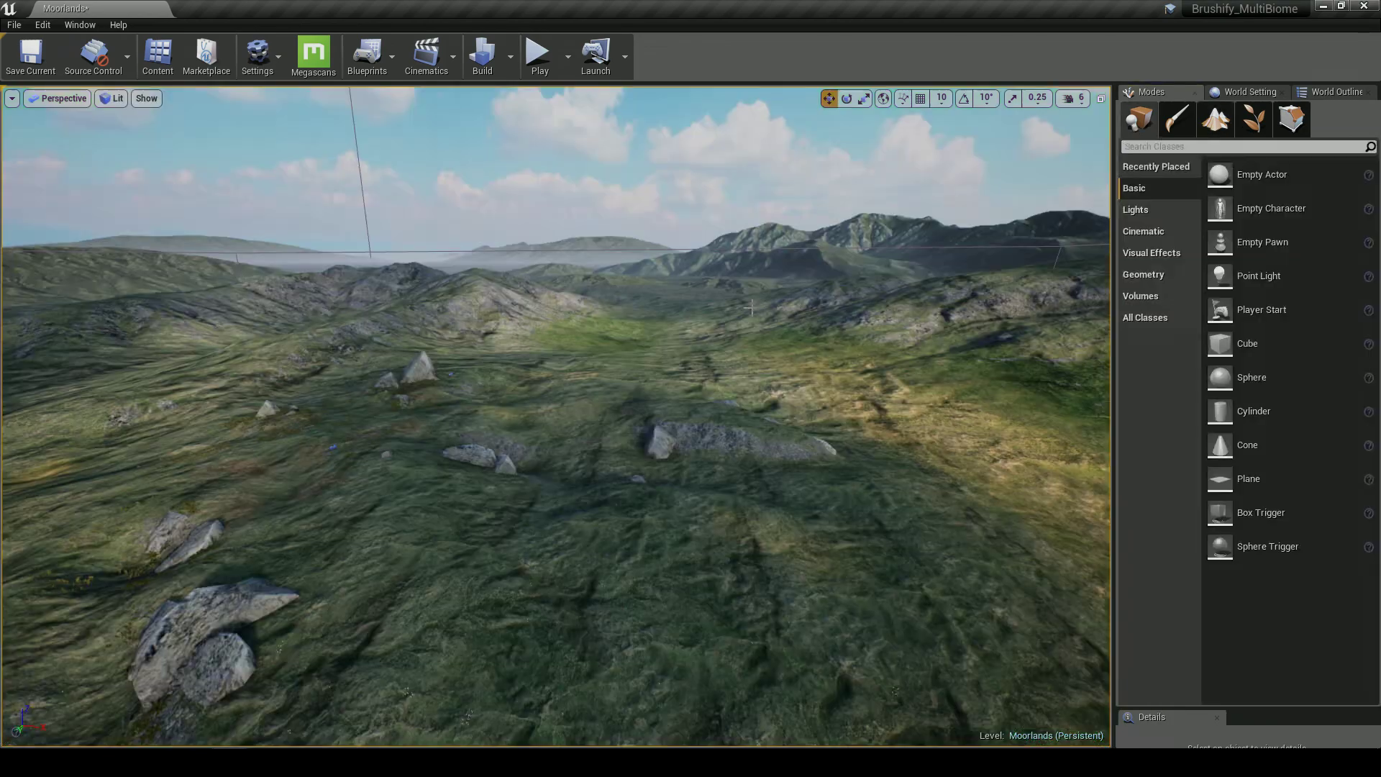
right_click_drag(555, 416, 556, 416)
right_click_drag(687, 393, 686, 392)
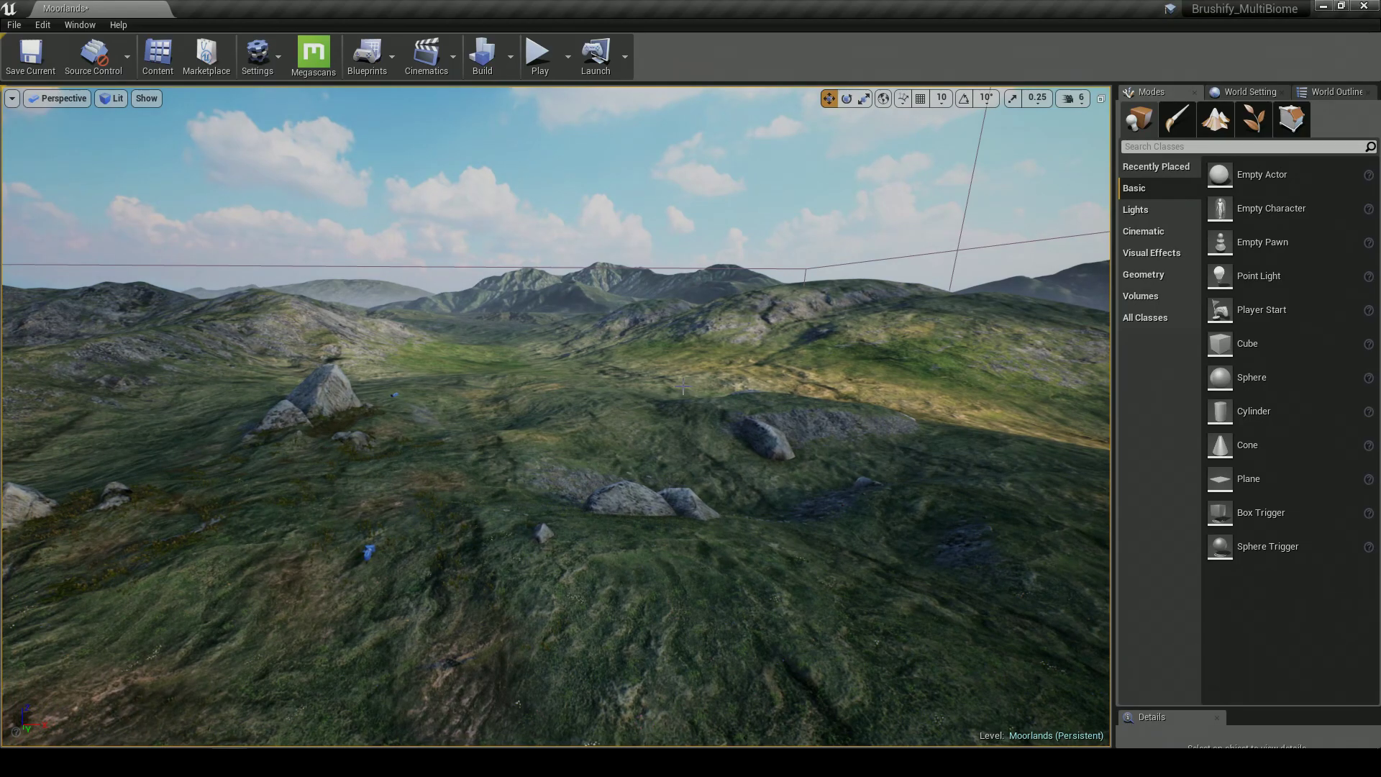
key("alt+8")
right_click_drag(556, 415, 556, 416)
key("alt+4")
Rotate the distant S_Moorland_3 background hill and scale it up vertically, and deselect it
right_click_drag(613, 325, 654, 353)
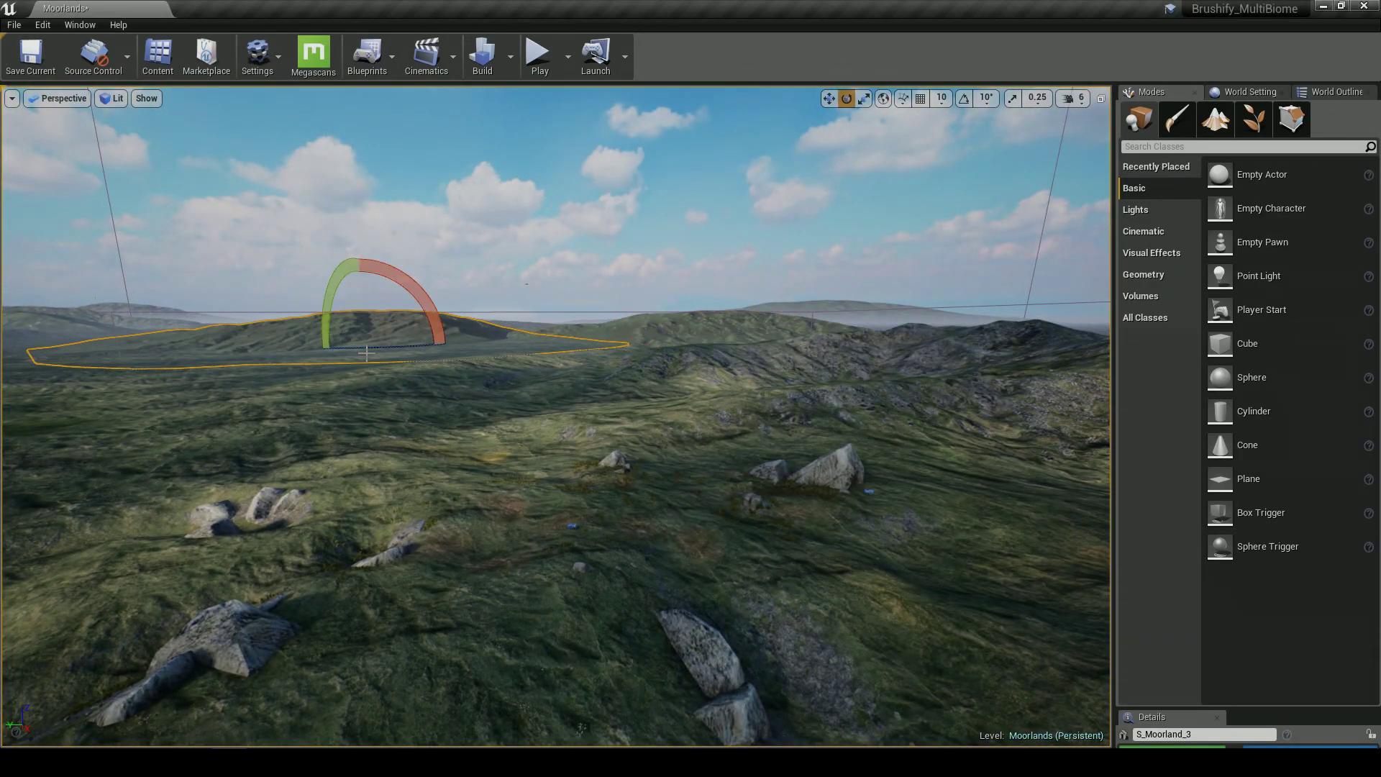
left_click_drag(447, 345, 448, 345)
right_click_drag(495, 344, 494, 344)
key("w")
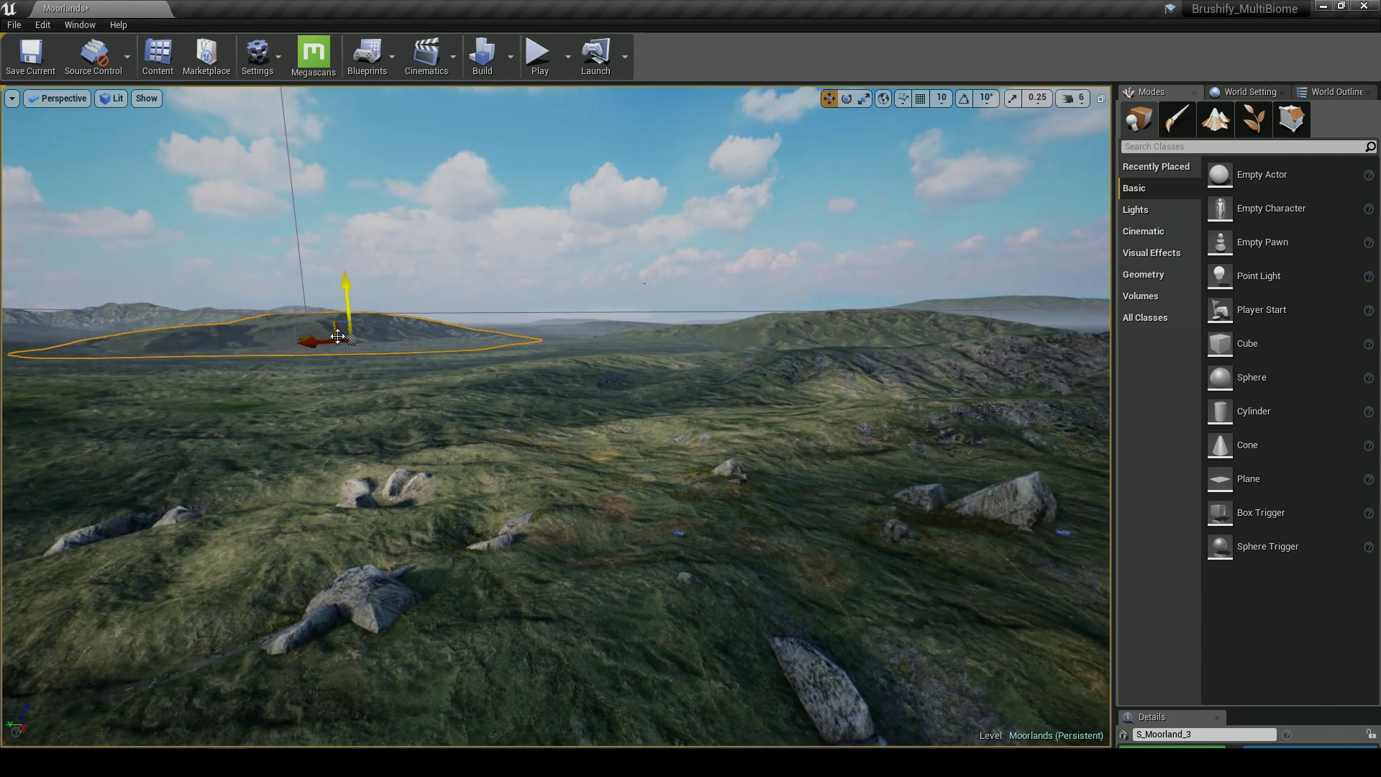
right_click_drag(205, 368, 445, 348)
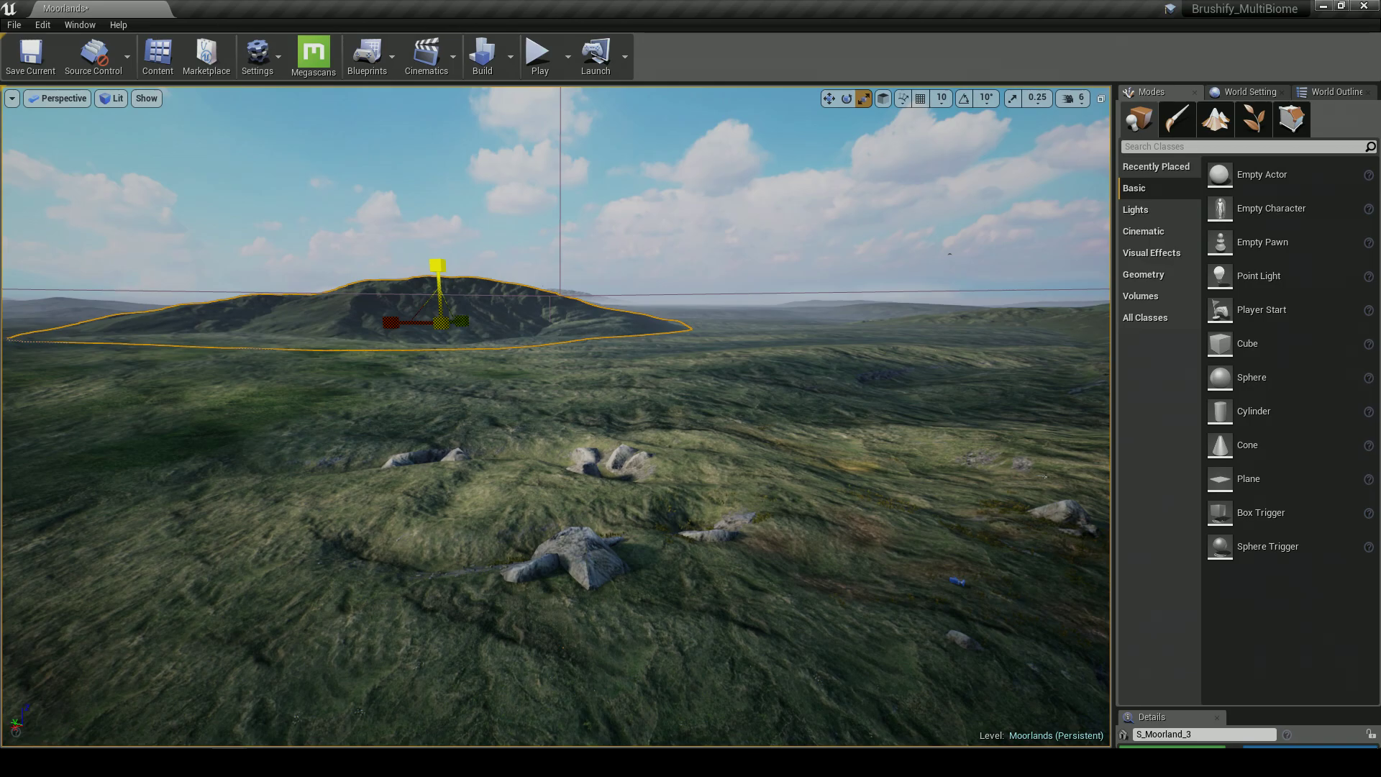
key("Escape")
Look over the boulder outcrop and the ground vegetation around it
key("w")
right_click_drag(433, 267, 478, 274)
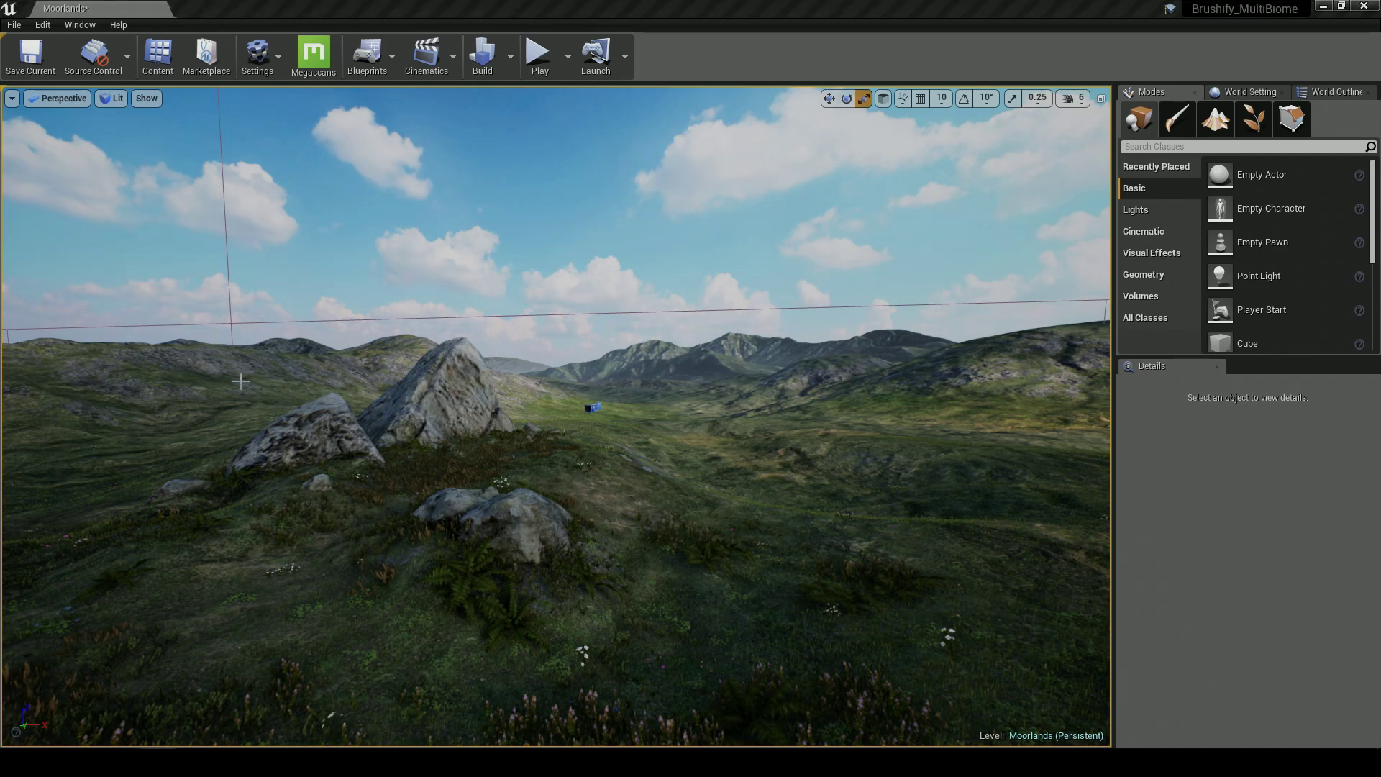
left_click(454, 394)
key("d")
right_click_drag(454, 394, 503, 414)
key("s")
key("w")
key("Escape")
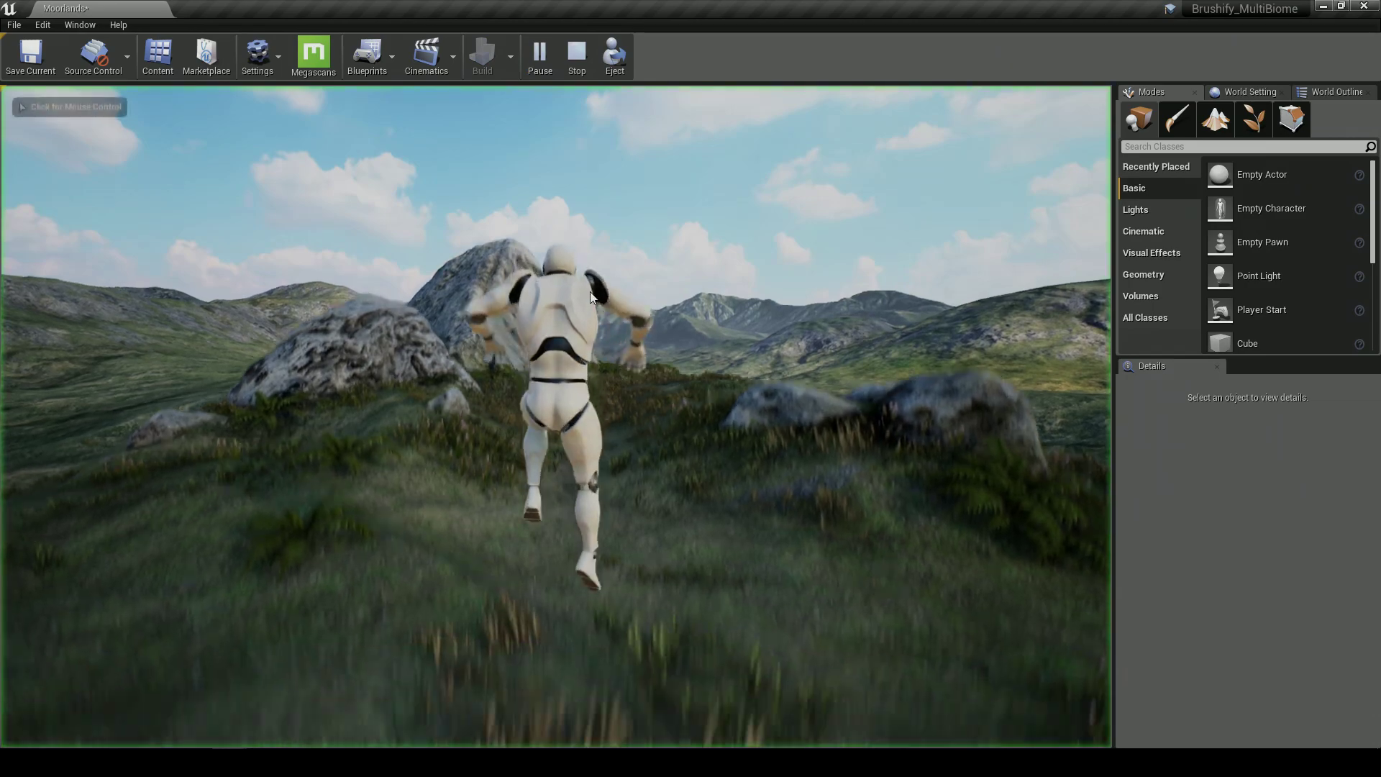
Play-test the moorland by running the character around the large rocks and jumping against them, and end the play session
left_click(546, 157)
key("w")
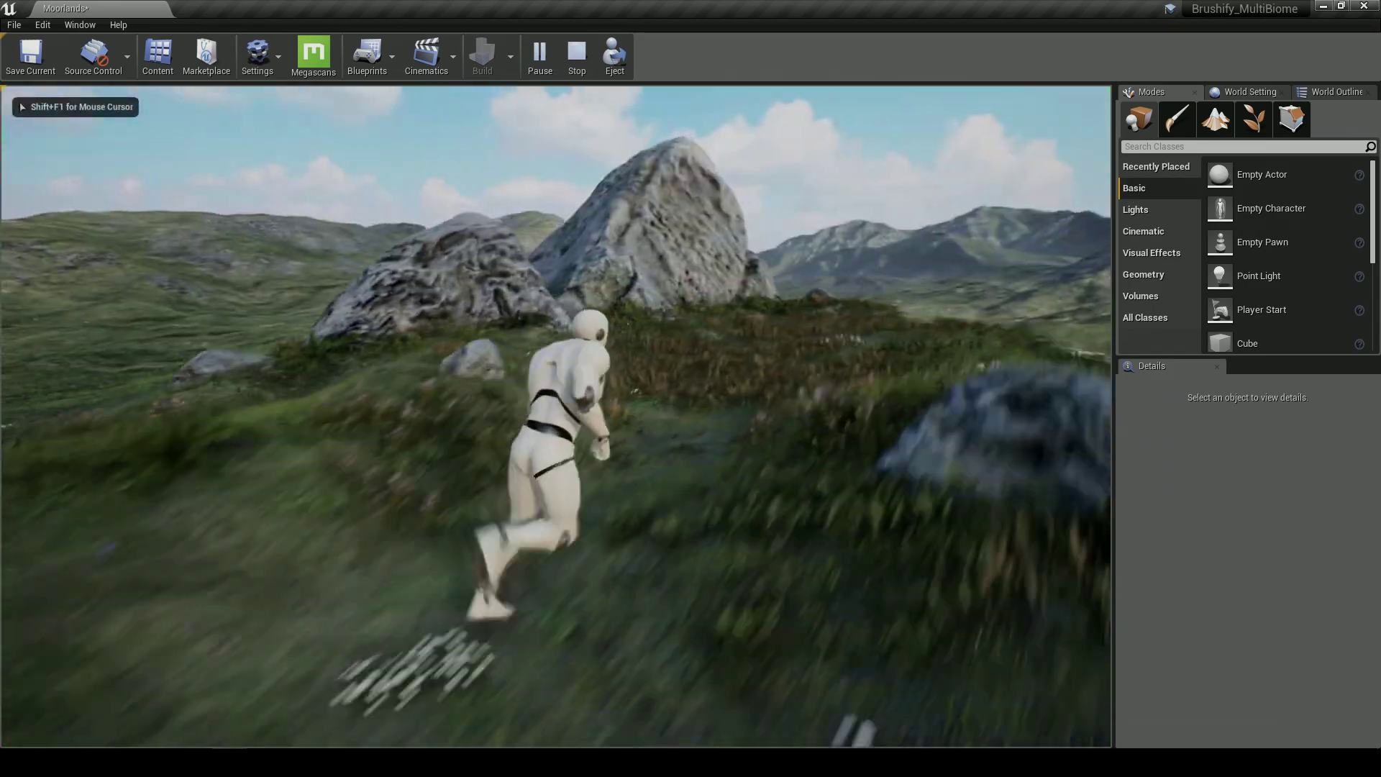
key("d")
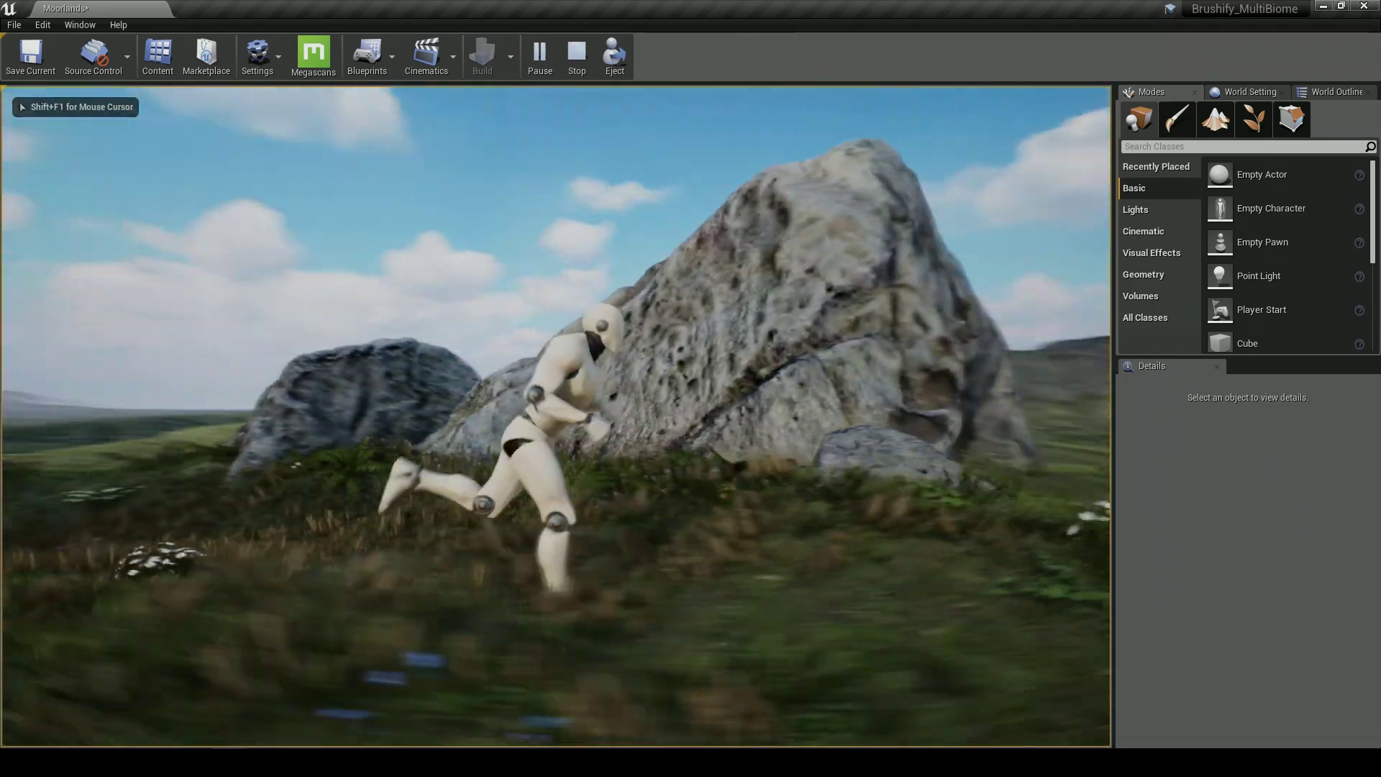
key("w")
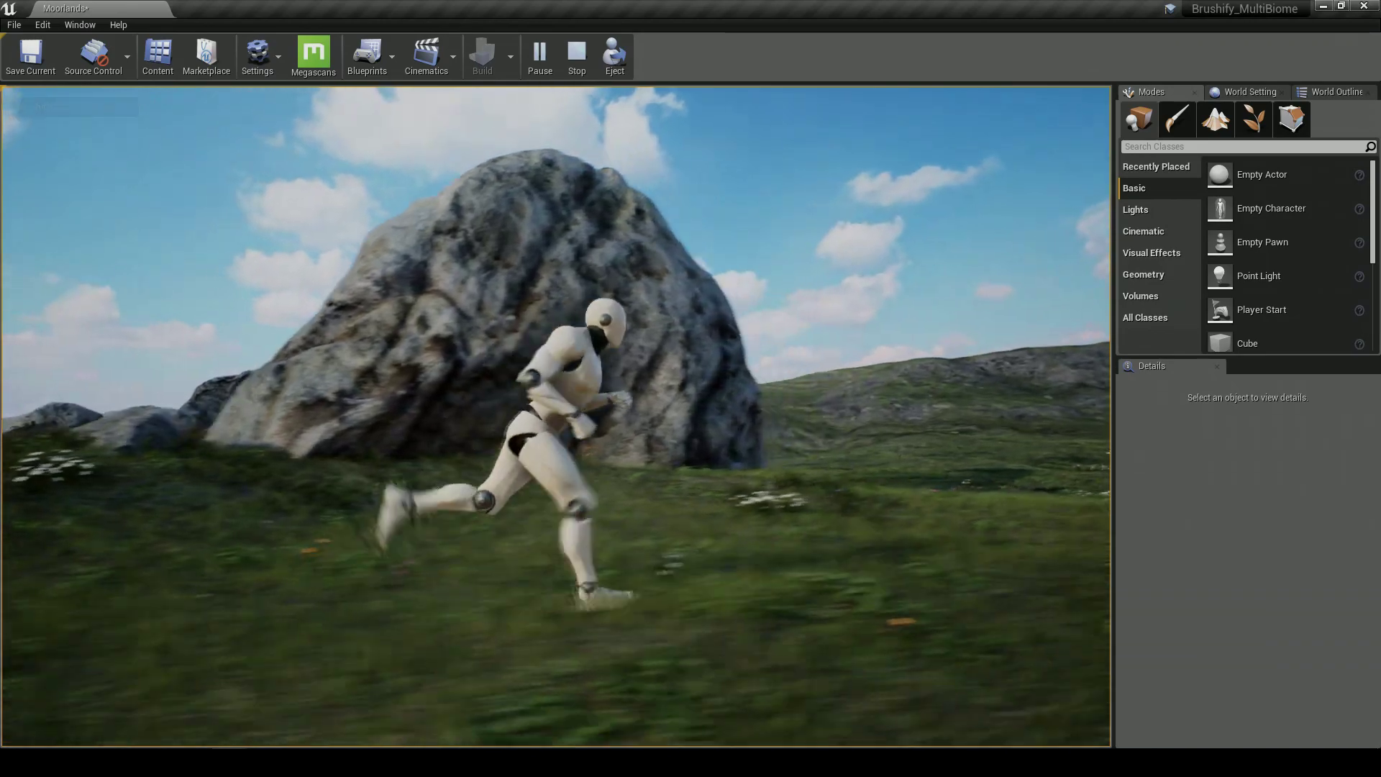
key("w")
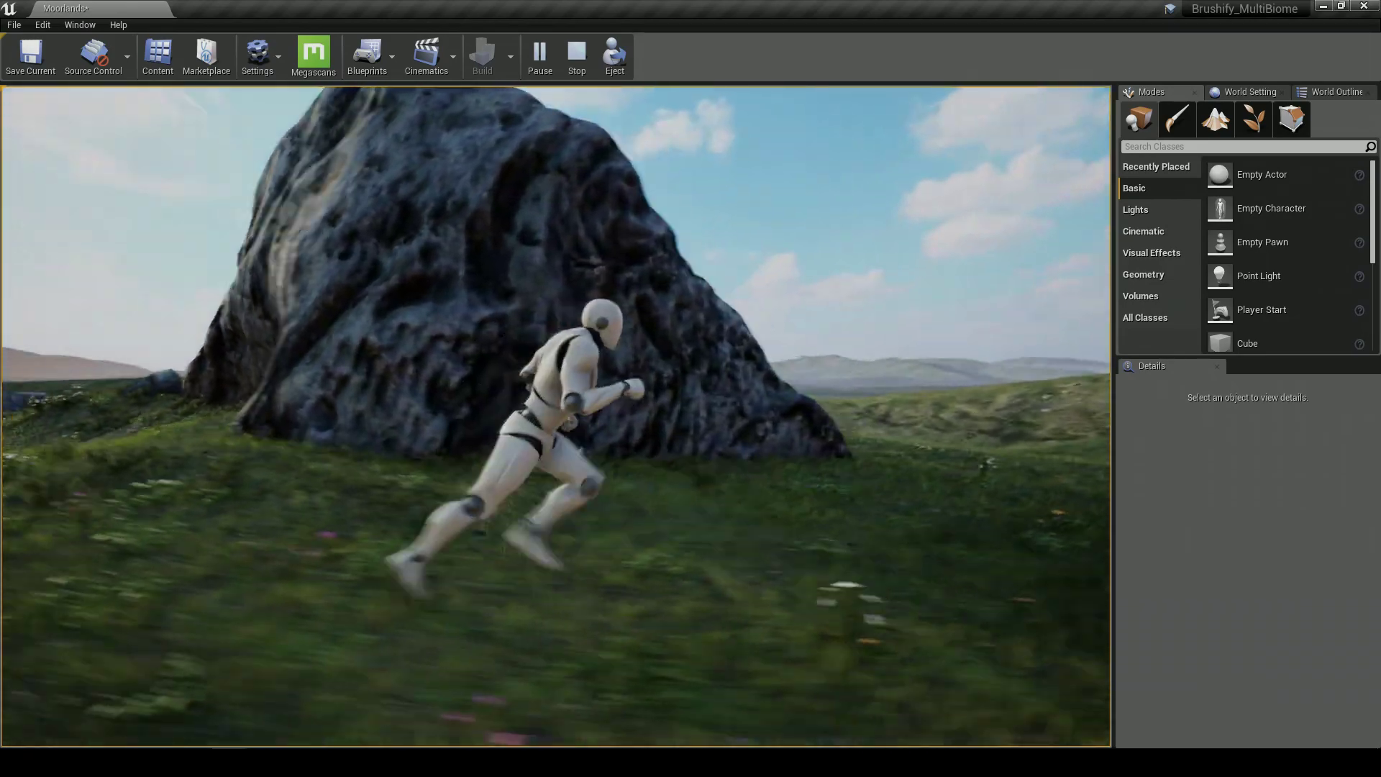
key("w")
key("space")
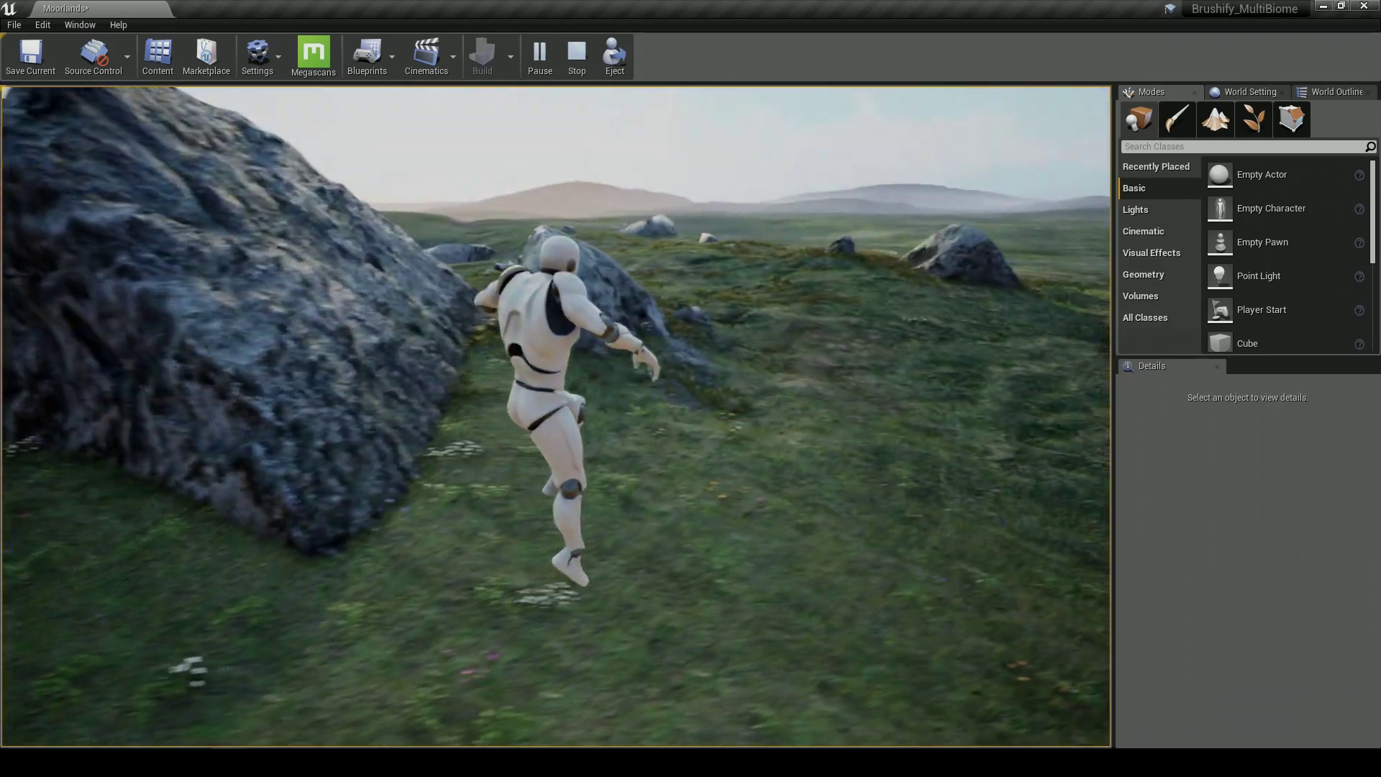
key("w")
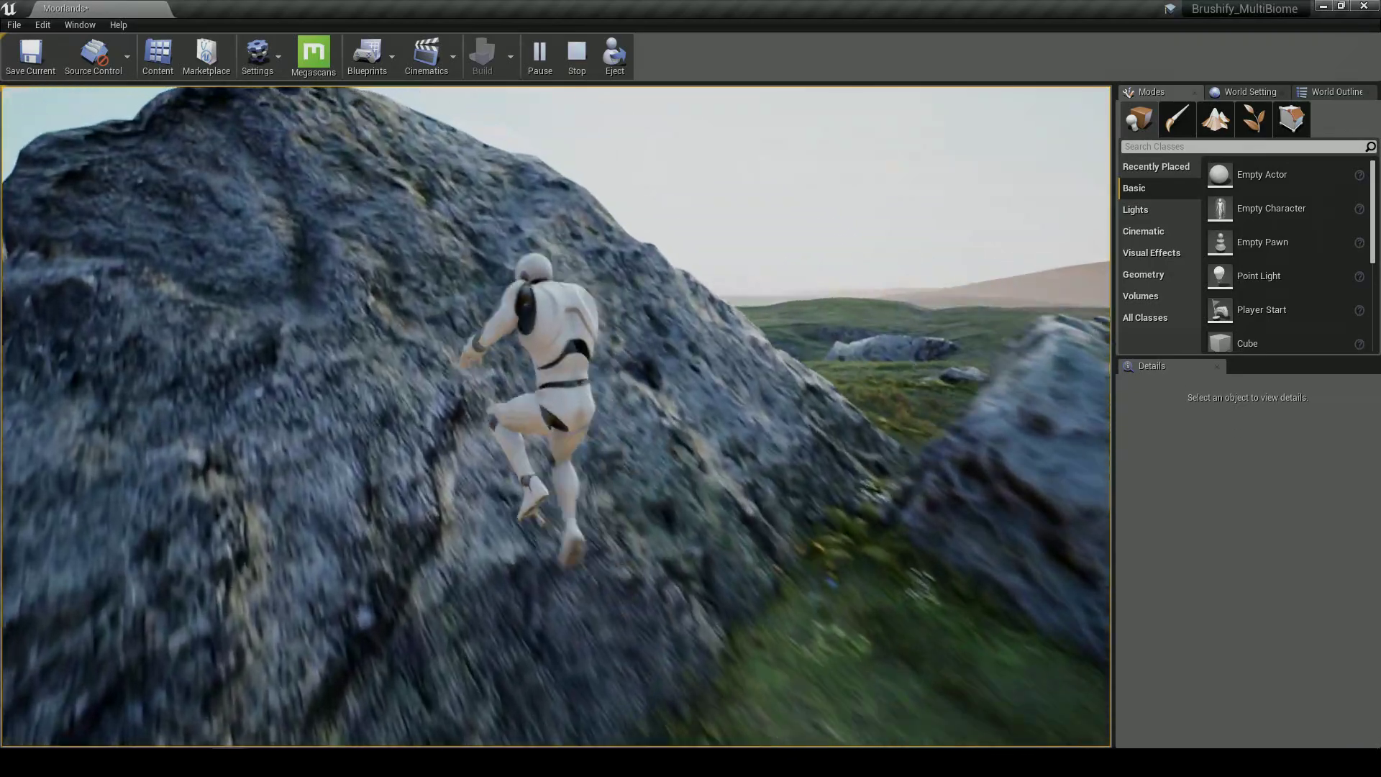
key("d")
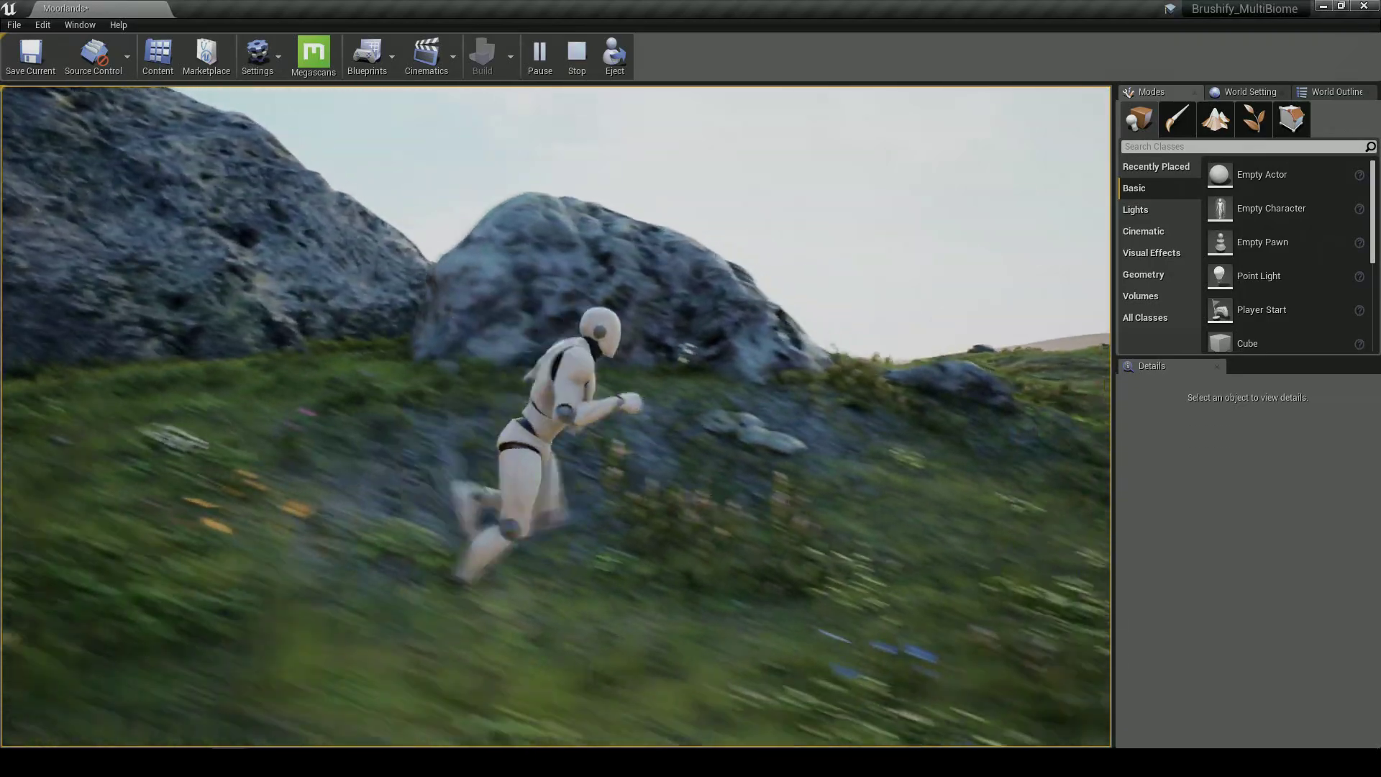
key("w")
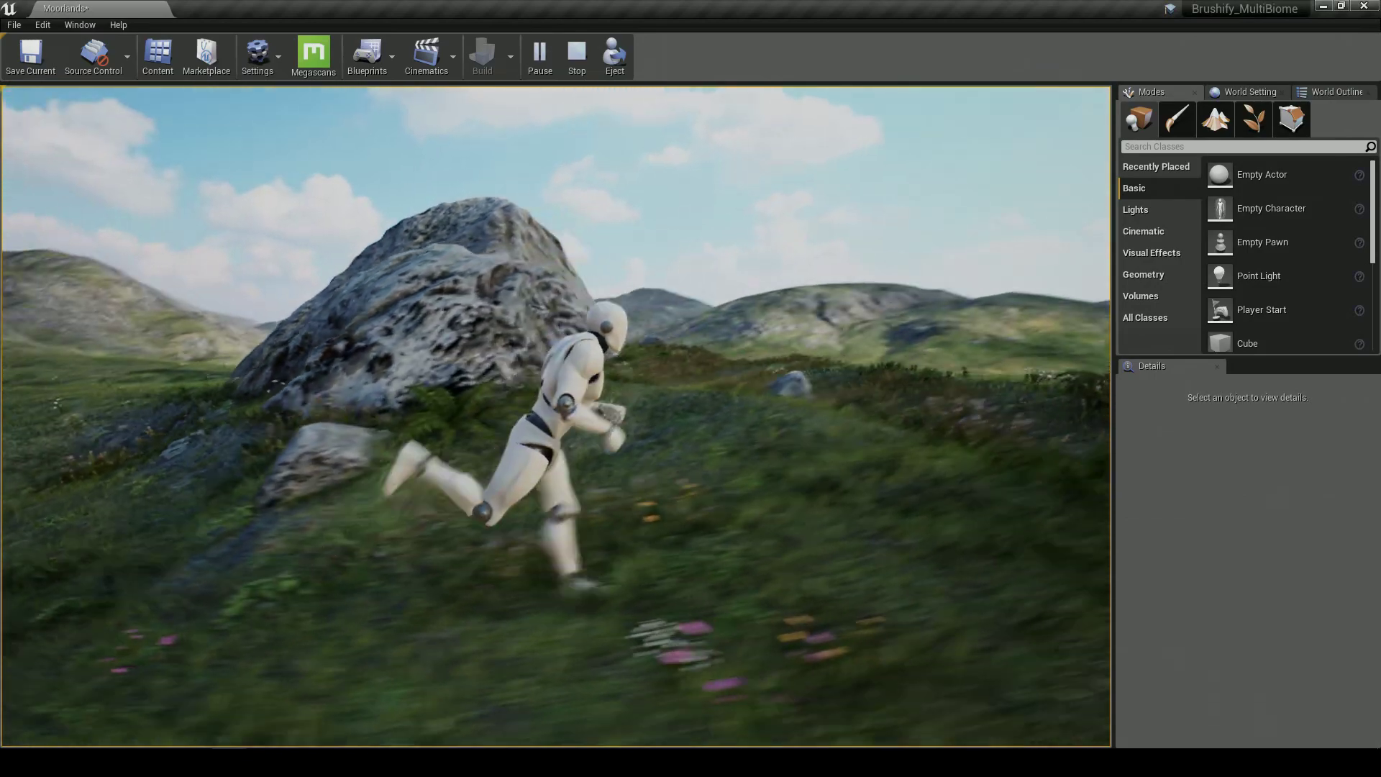
key("w")
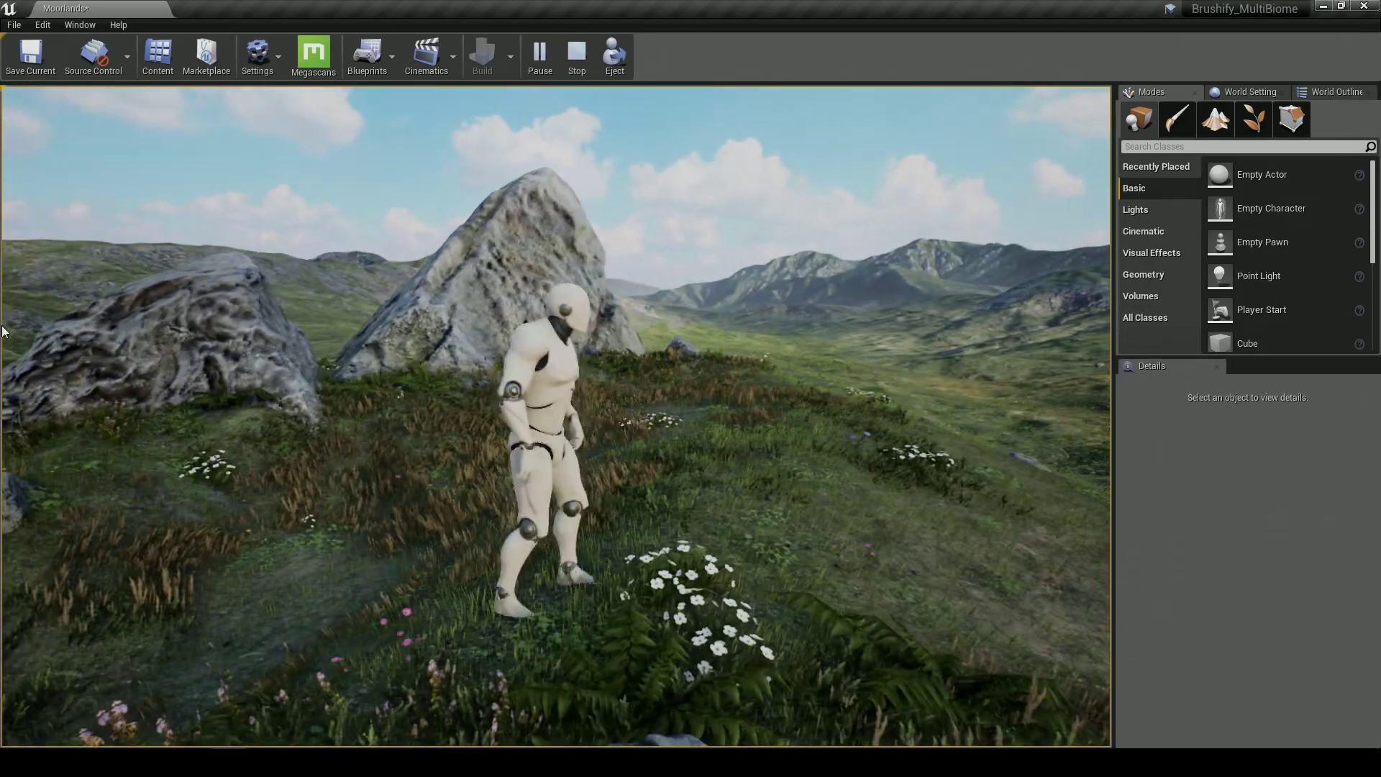
key("Escape")
Duplicate the tall pointed rock at the outcrop, move the copy onto the open grass, and rotate it to face another way
left_click(470, 342)
right_click_drag(469, 342, 506, 328)
key("s")
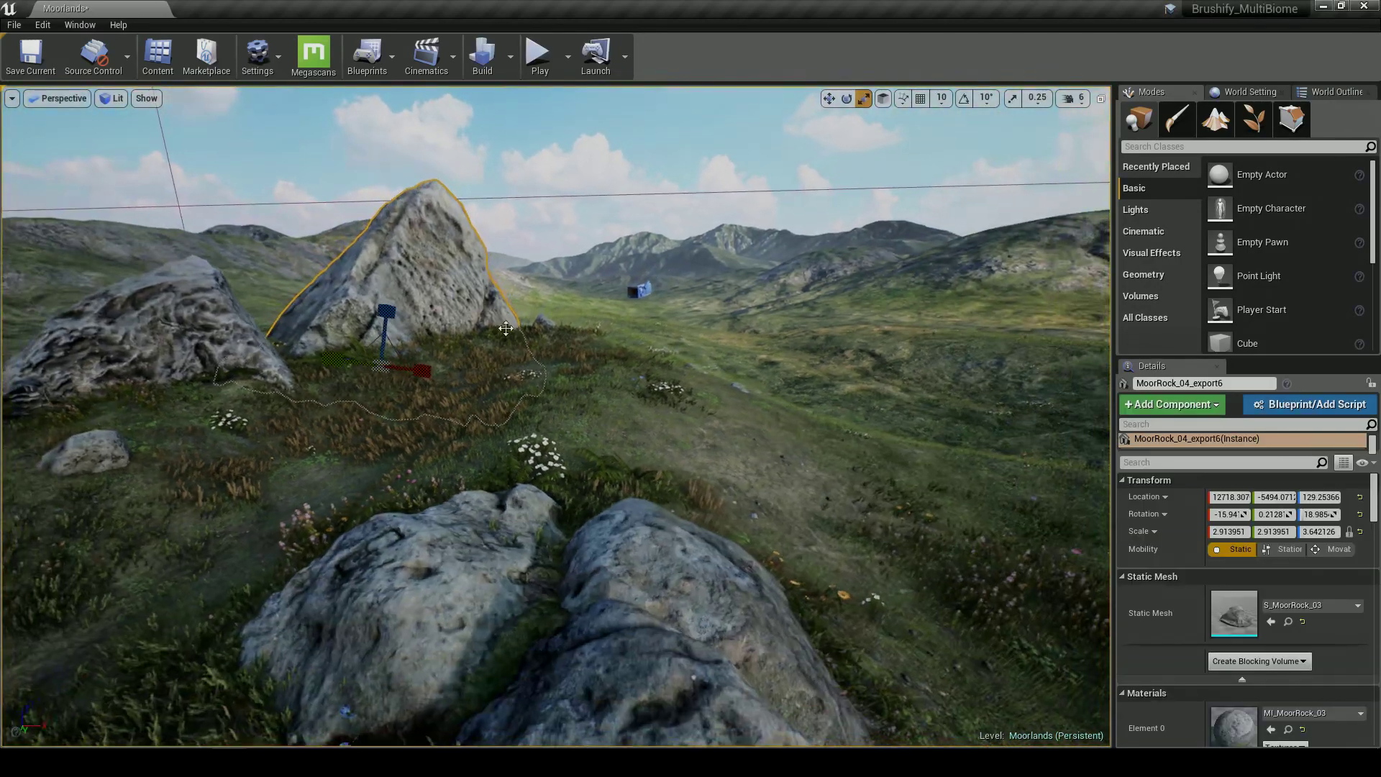
left_click_drag(632, 404, 928, 397)
key("s")
key("d")
right_click_drag(928, 397, 967, 403)
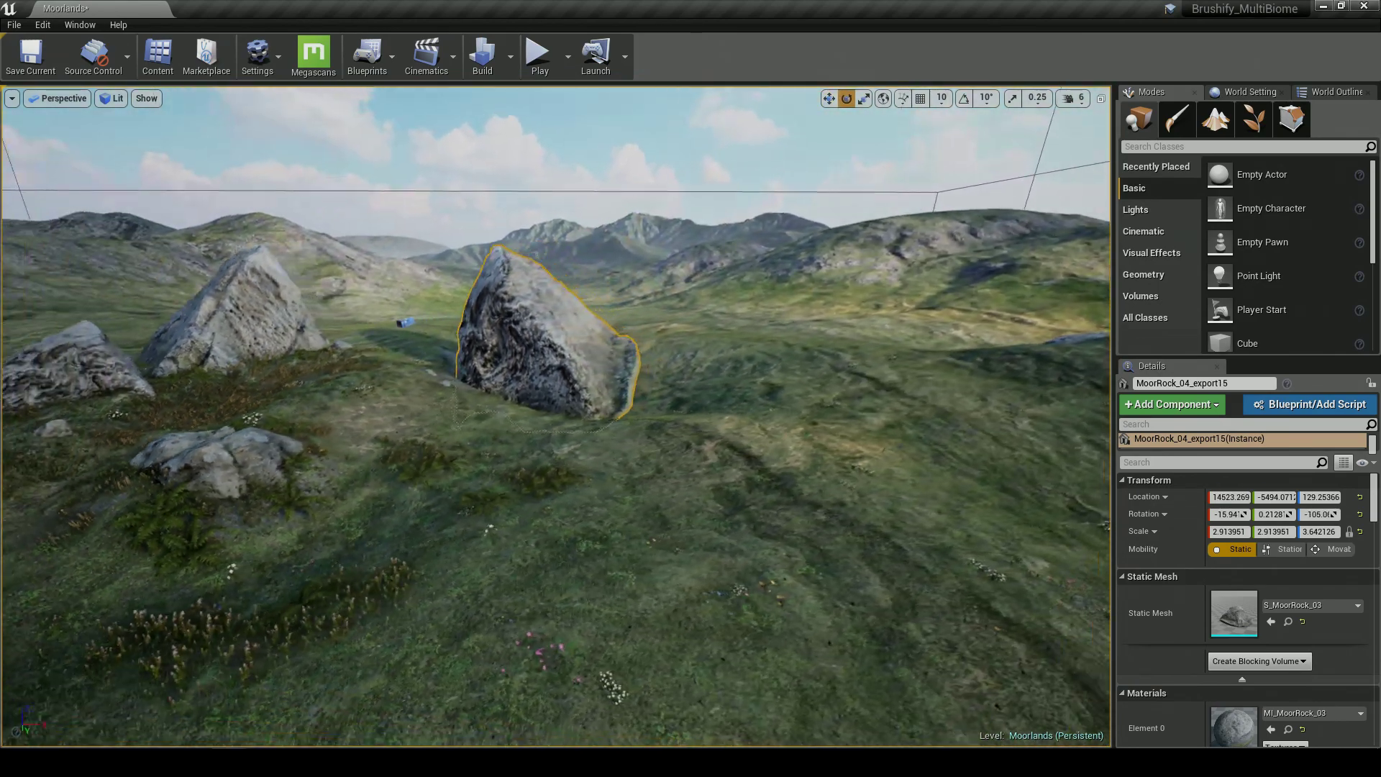
Move the copied rock farther across the grass, sink it into the ground, and scale it uniformly to about 2.31
right_click_drag(694, 387, 717, 387)
key("w")
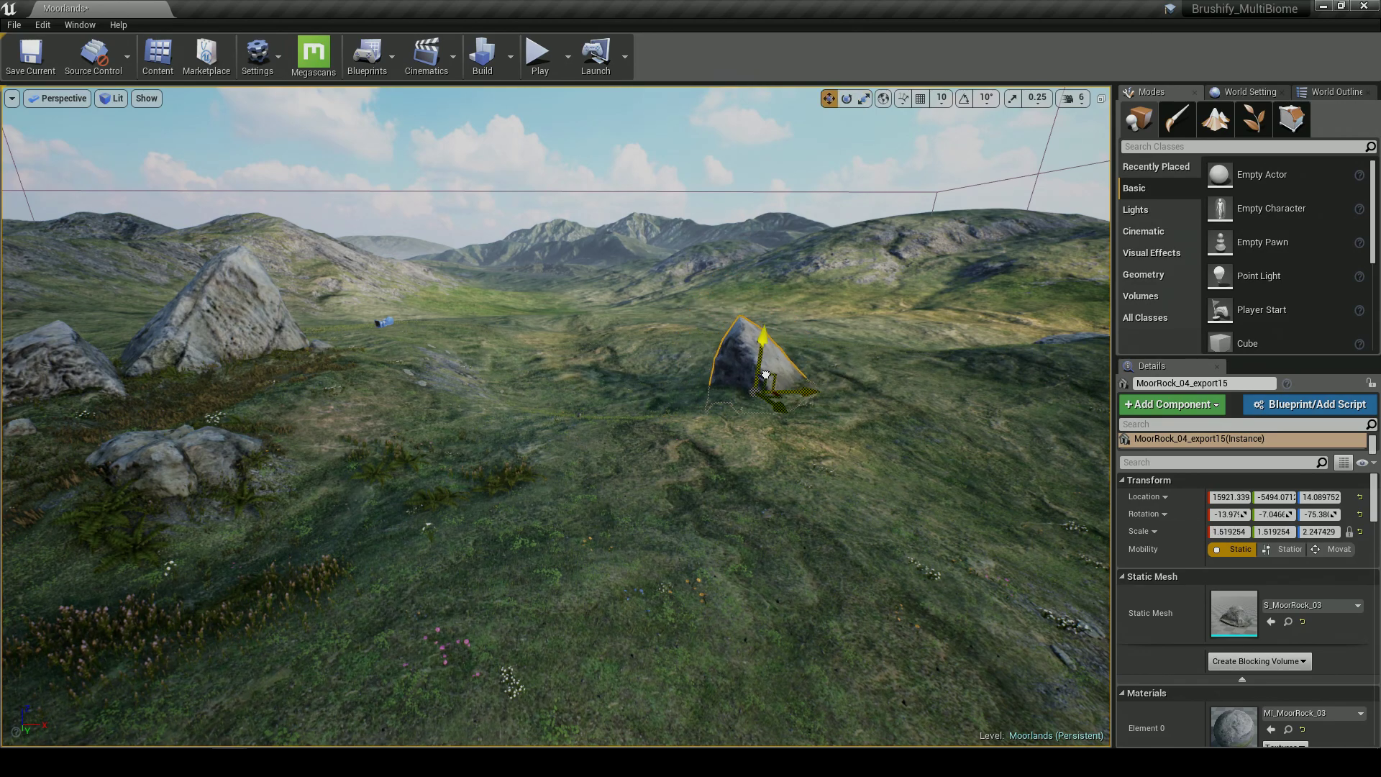
left_click_drag(772, 378, 772, 381)
key("w")
right_click_drag(771, 380, 853, 362)
key("Escape")
left_click(645, 393)
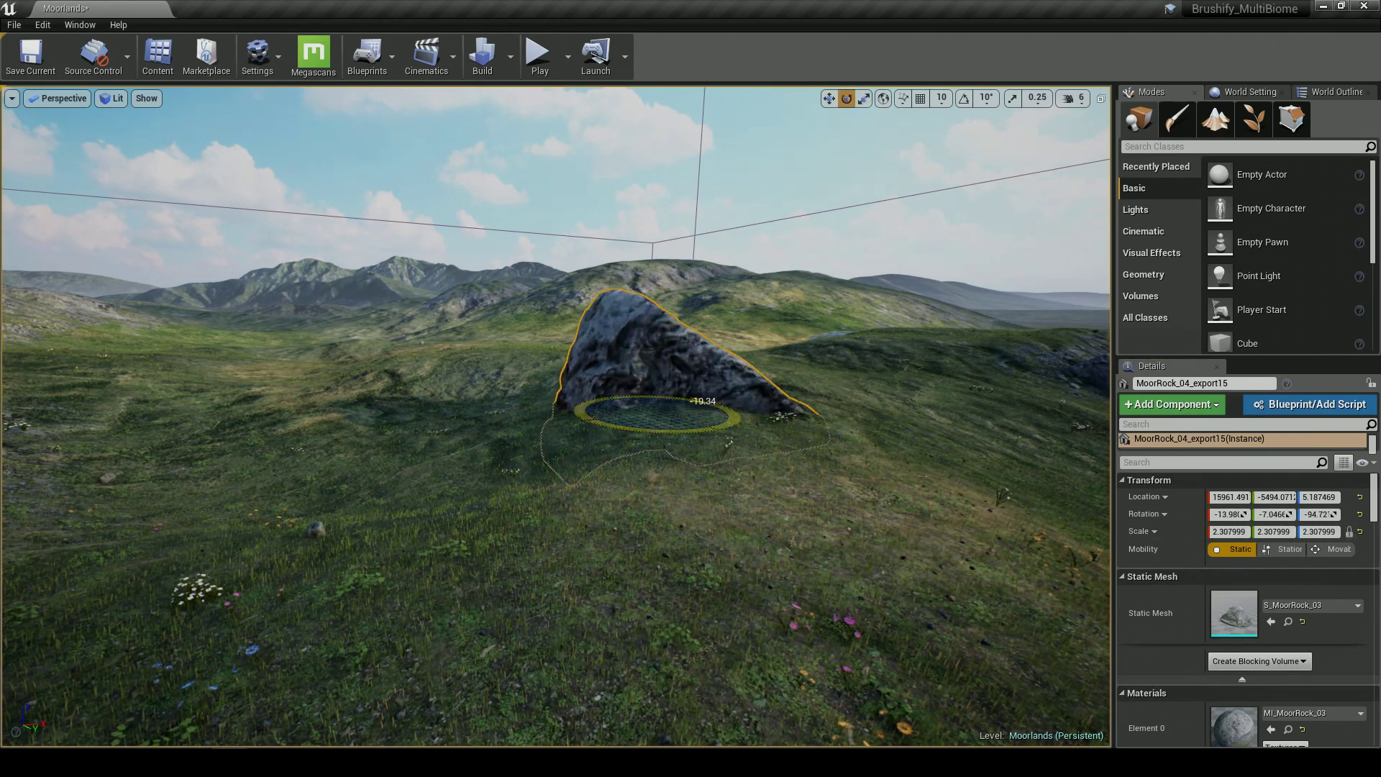
Turn and tilt the copied rock so that it sits naturally in the grass, and deselect it
left_click_drag(671, 393, 656, 388)
key("Escape")
key("w")
key("d")
right_click_drag(696, 407, 677, 402)
left_click(676, 401)
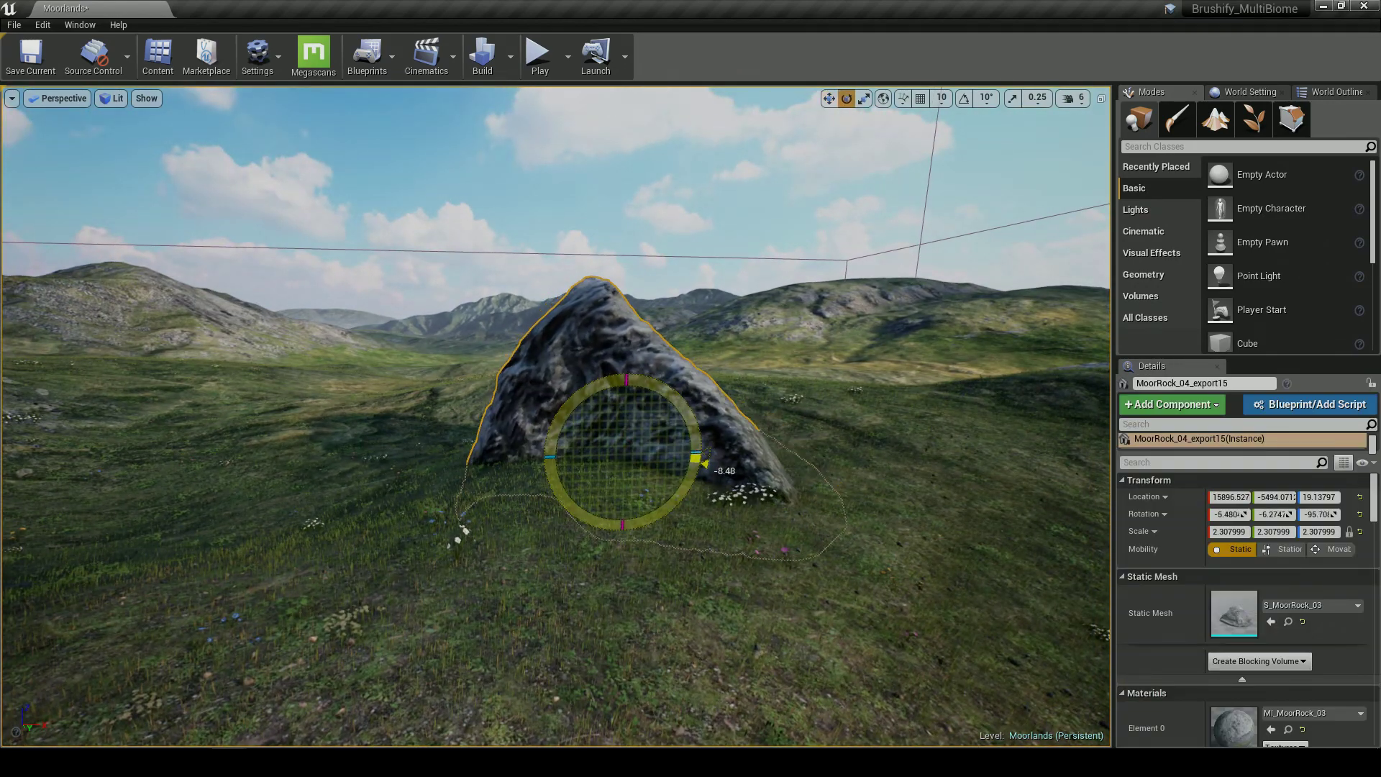
key("Escape")
right_click_drag(725, 383, 625, 383)
key("w")
key("d")
key("a")
right_click_drag(533, 415, 684, 476)
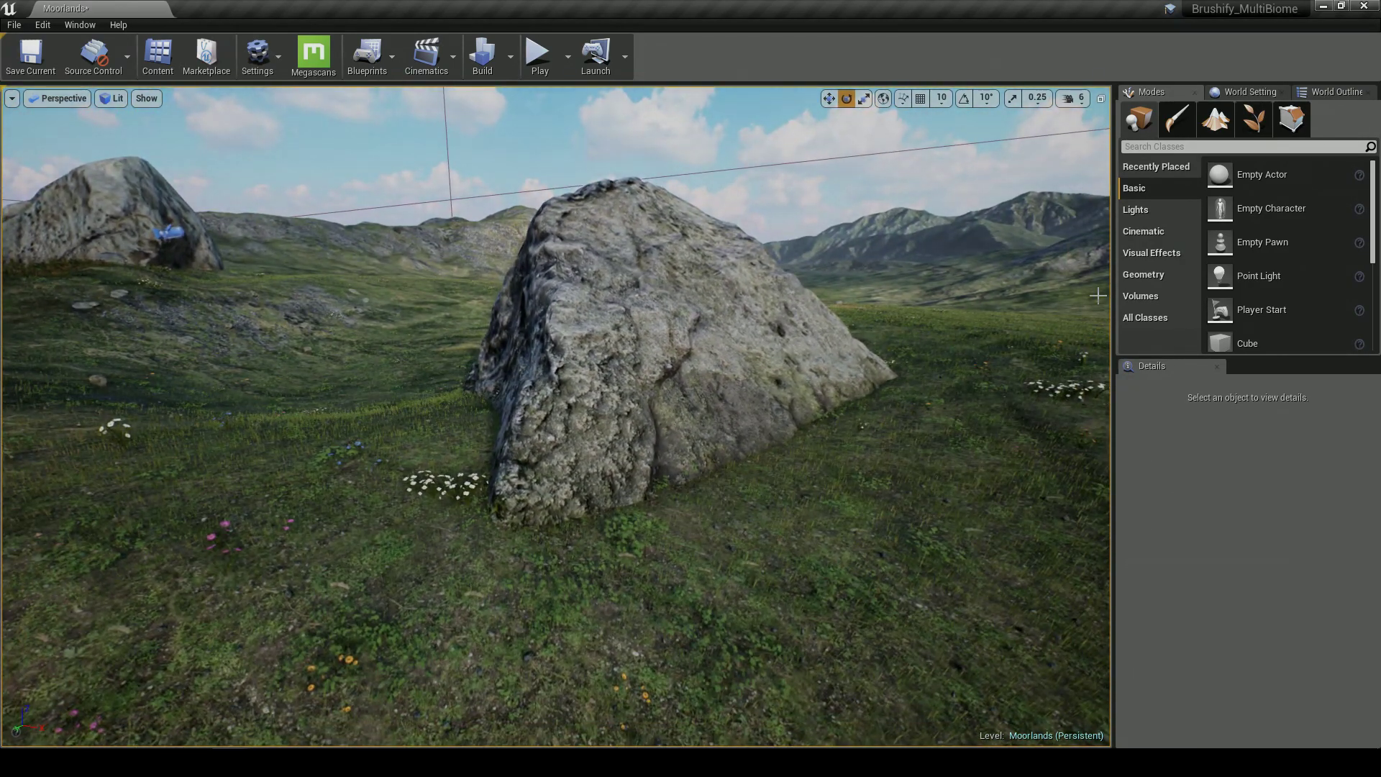
Activate only the MI_MoorlandHeather_Ferns_01 foliage type and paint ferns around the base of the copied rock
left_click(1256, 130)
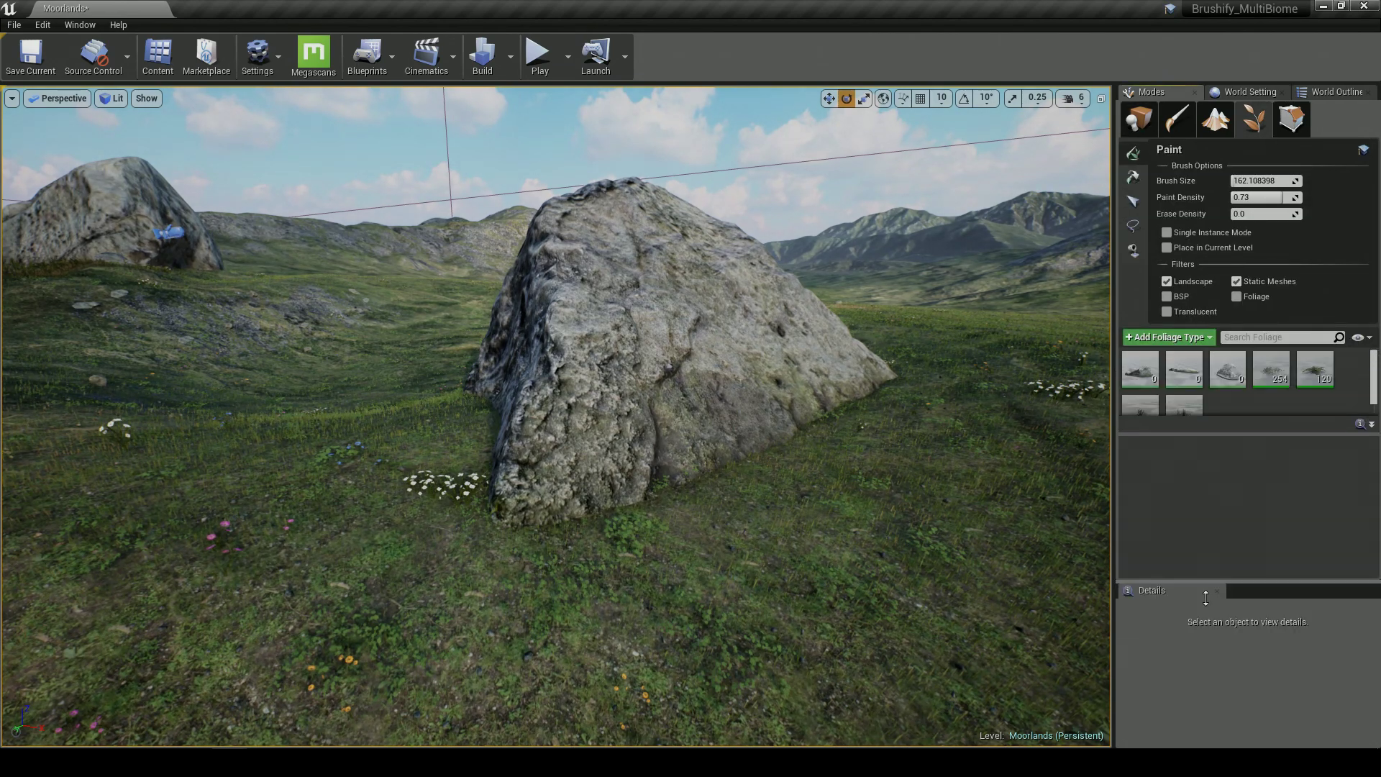
left_click(1266, 379)
left_click(1192, 419, "shift")
left_click(1174, 403)
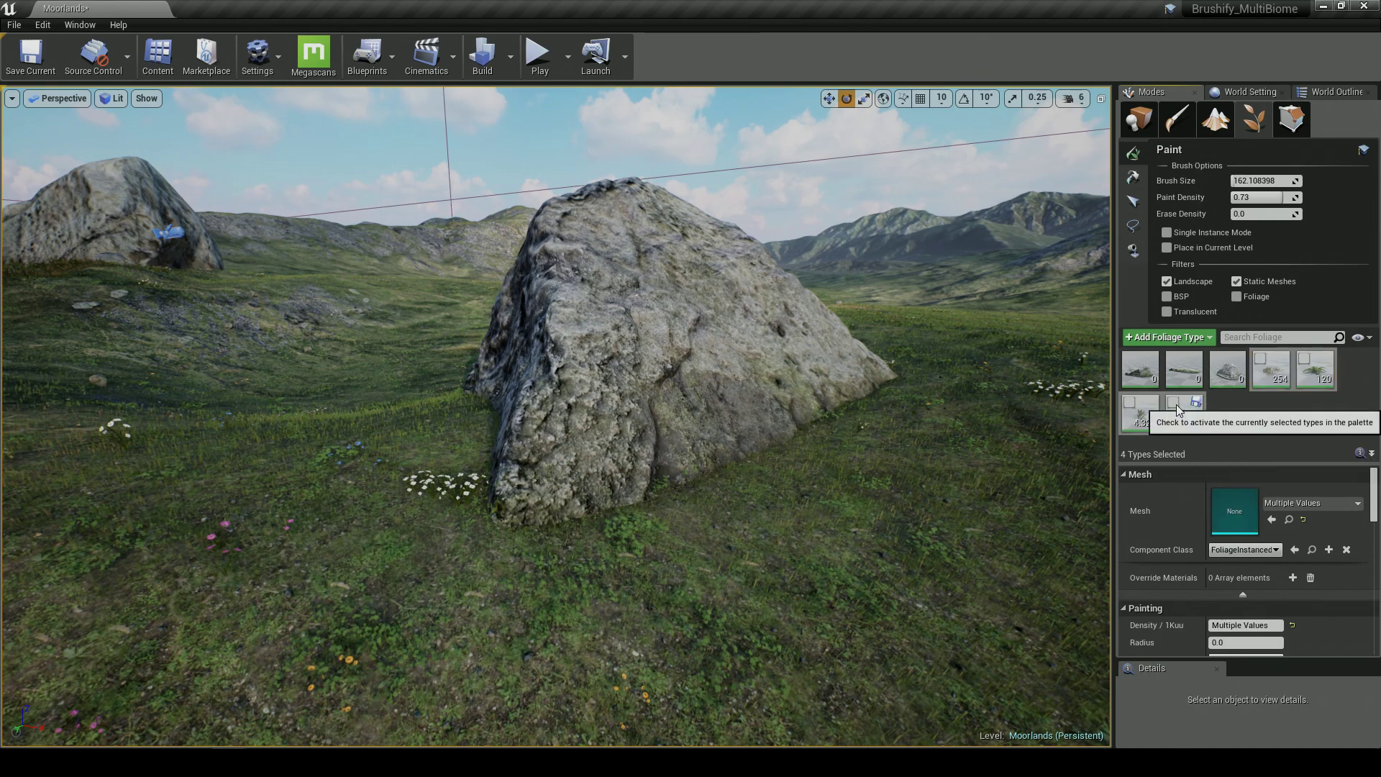
left_click(1271, 384)
left_click(1307, 375)
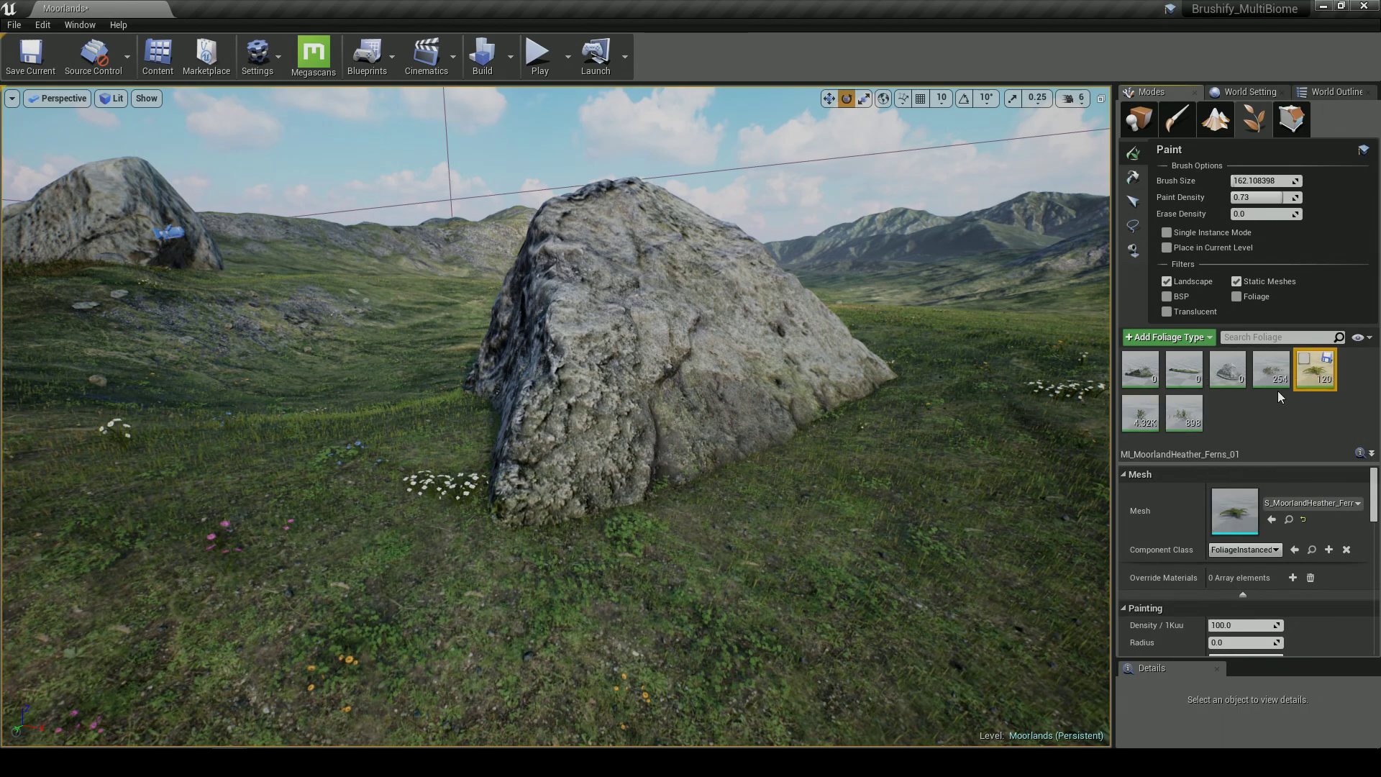
key("s")
mouse_move(784, 388)
right_mouse_down()
mouse_move(805, 394)
mouse_move(779, 389)
right_mouse_up()
mouse_move(780, 389)
left_mouse_down()
mouse_move(606, 447)
mouse_move(466, 437)
mouse_move(418, 370)
left_mouse_up()
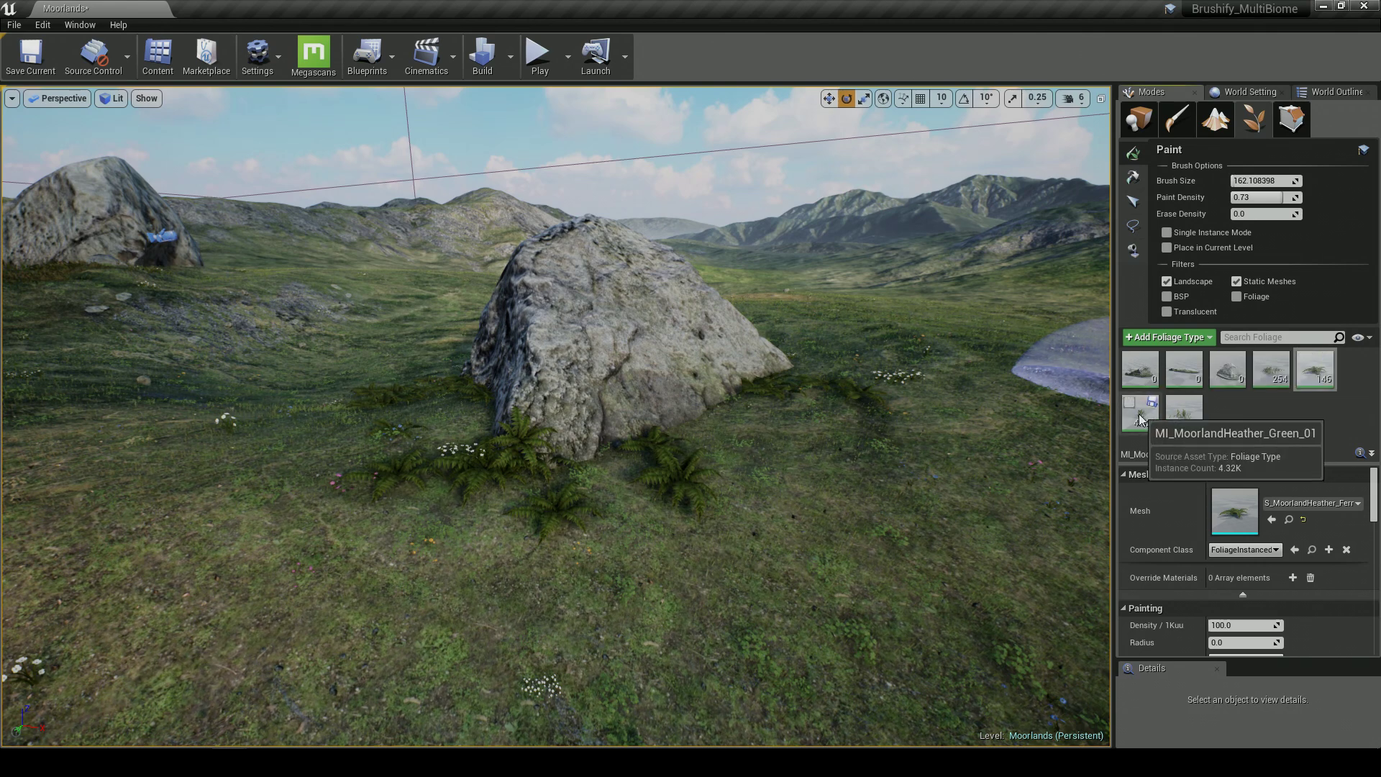
Paint MI_MoorlandHeather_Green_01 foliage around the copied rock and erase the plants growing on the rock's surface
mouse_move(780, 392)
left_mouse_down()
mouse_move(709, 403)
mouse_move(827, 361)
mouse_move(730, 403)
mouse_move(586, 345)
mouse_move(678, 317)
left_mouse_up()
mouse_move(678, 317)
right_mouse_down()
mouse_move(733, 252)
mouse_move(680, 284)
right_mouse_up()
key("w")
mouse_move(590, 345)
left_mouse_down("shift")
mouse_move(511, 368)
mouse_move(547, 410)
left_mouse_up("shift")
right_click_drag(546, 410, 547, 460)
key("s")
left_click_drag(561, 403, 662, 364, "shift")
right_click_drag(913, 397, 873, 404)
key("s")
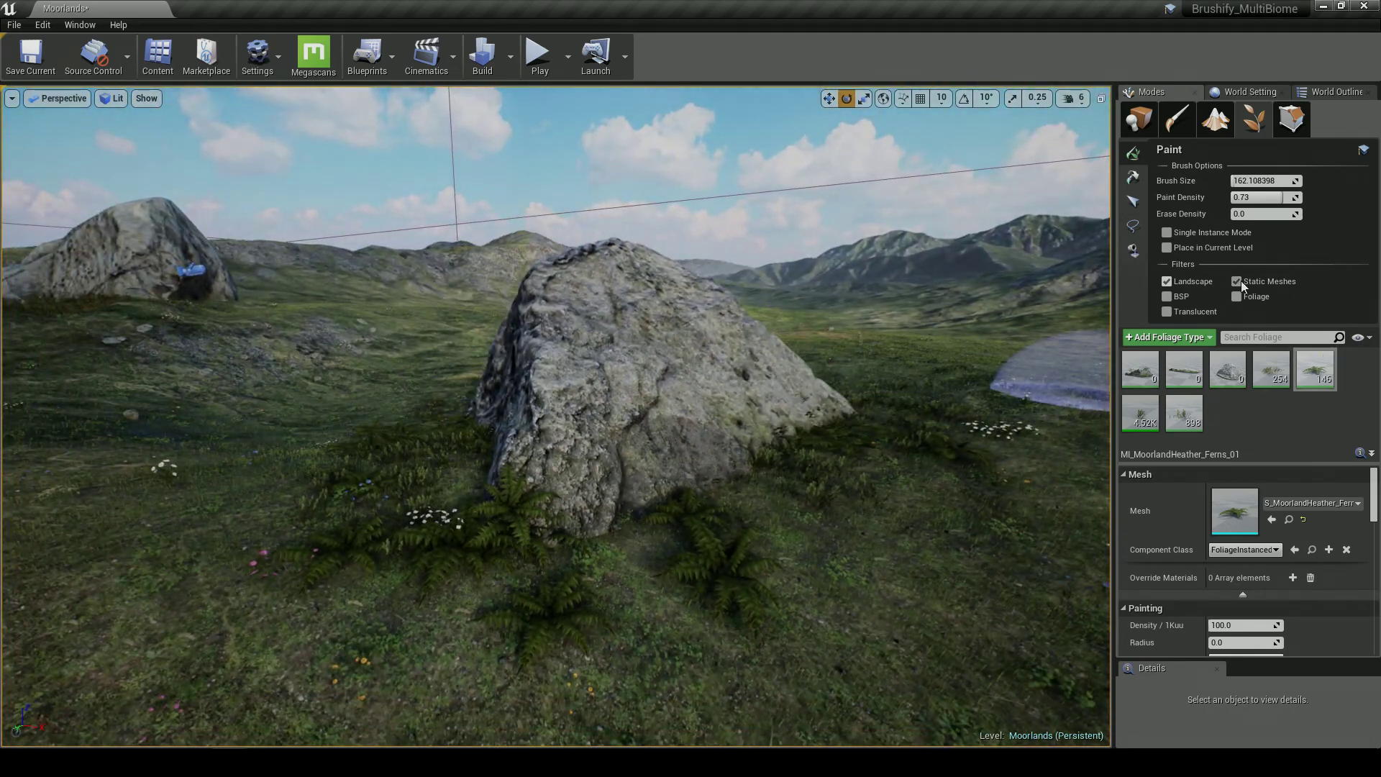
Exclude static meshes from foliage painting and paint low green ground plants around the front and sides of the large rock
left_click(1235, 280)
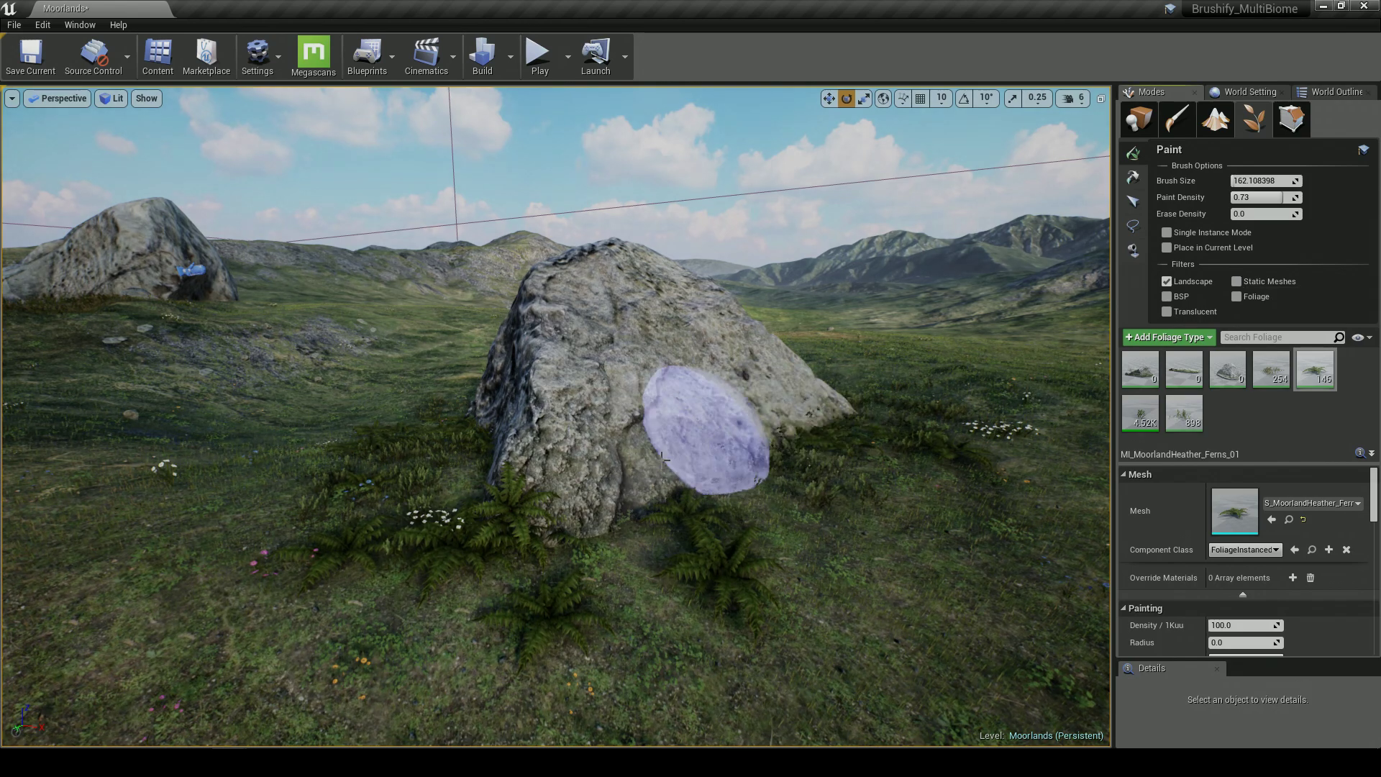
mouse_move(499, 460)
left_mouse_down()
mouse_move(611, 548)
mouse_move(875, 456)
left_mouse_up()
key("s")
key("a")
right_click_drag(876, 456, 899, 460)
key("w")
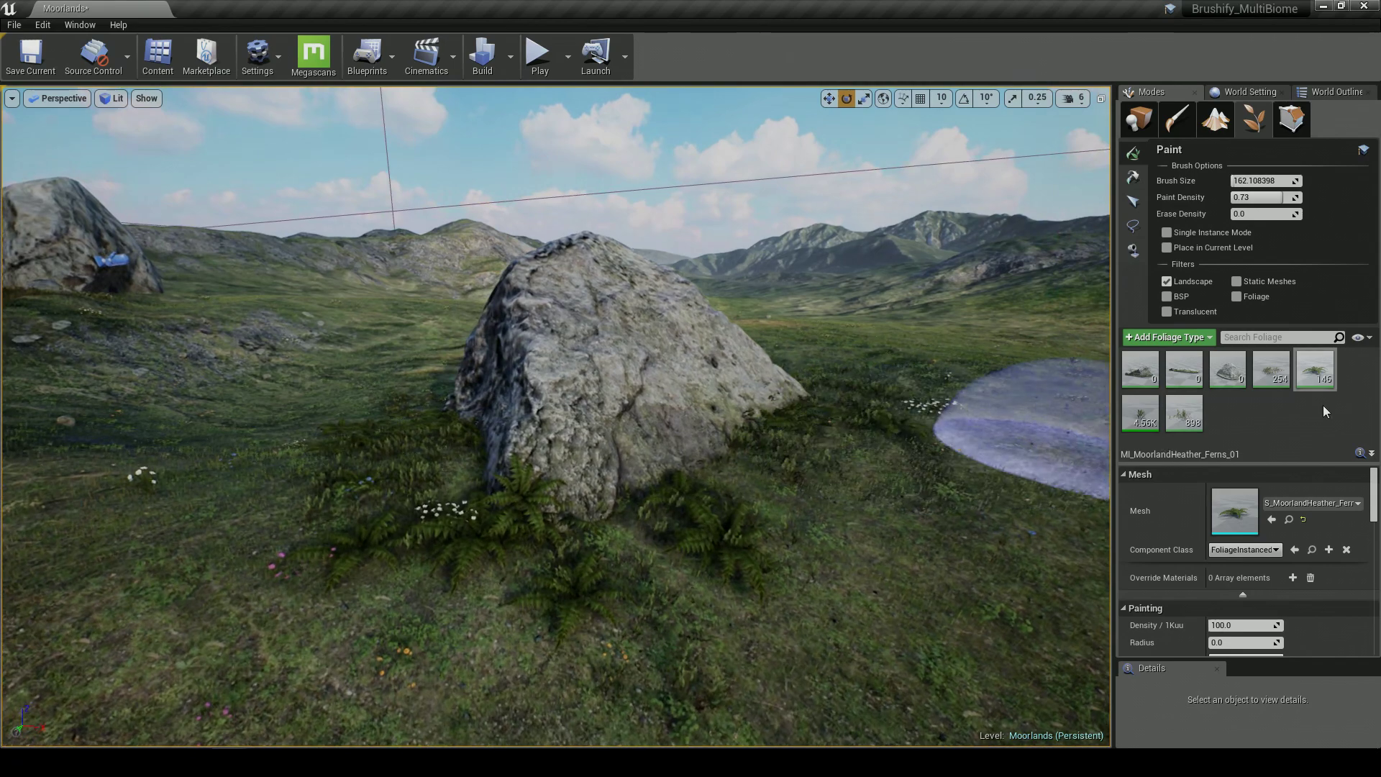
mouse_move(544, 471)
left_mouse_down()
mouse_move(118, 476)
mouse_move(1078, 489)
left_mouse_up()
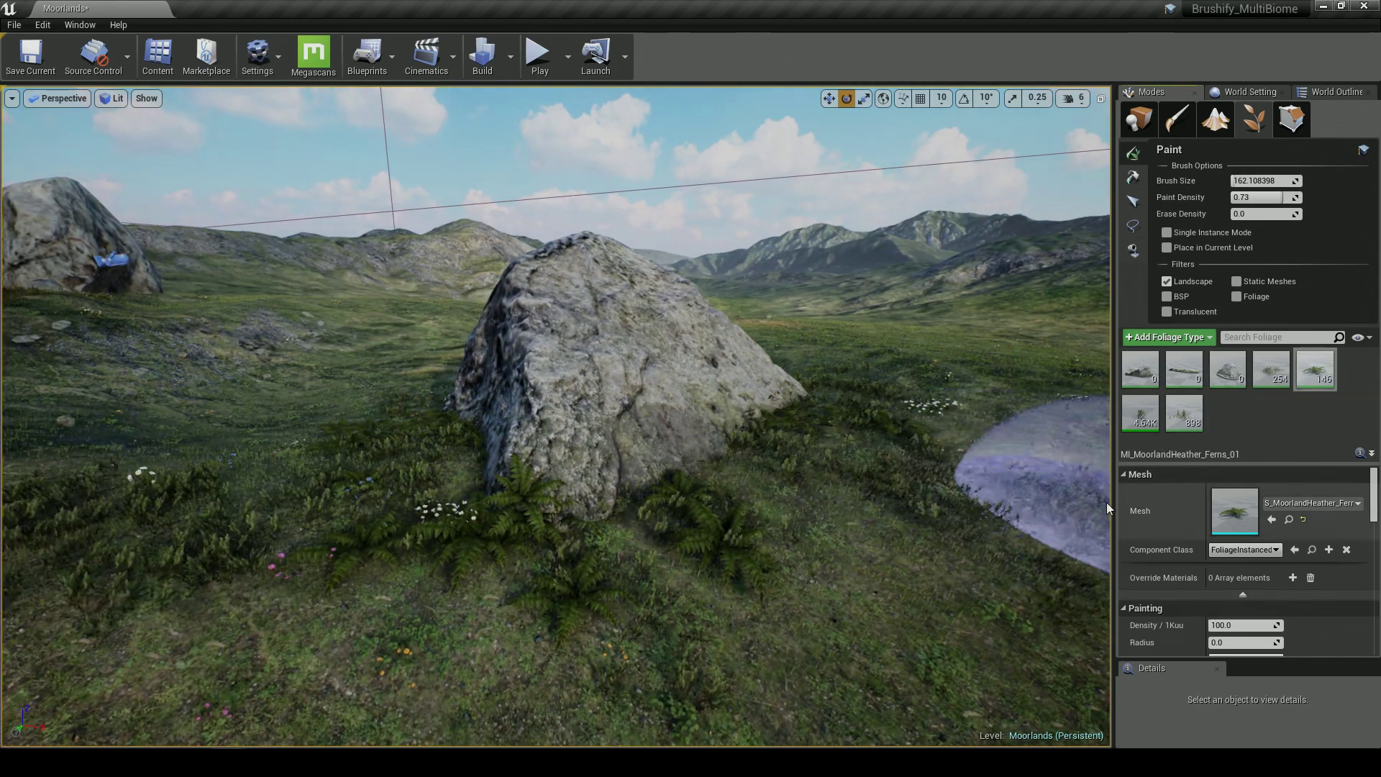
Extend the low green plants over the slope on both sides of the large rock and into the foreground
left_click_drag(928, 386, 163, 406)
left_click_drag(276, 425, 787, 363)
right_click_drag(656, 507, 703, 503)
key("a")
key("s")
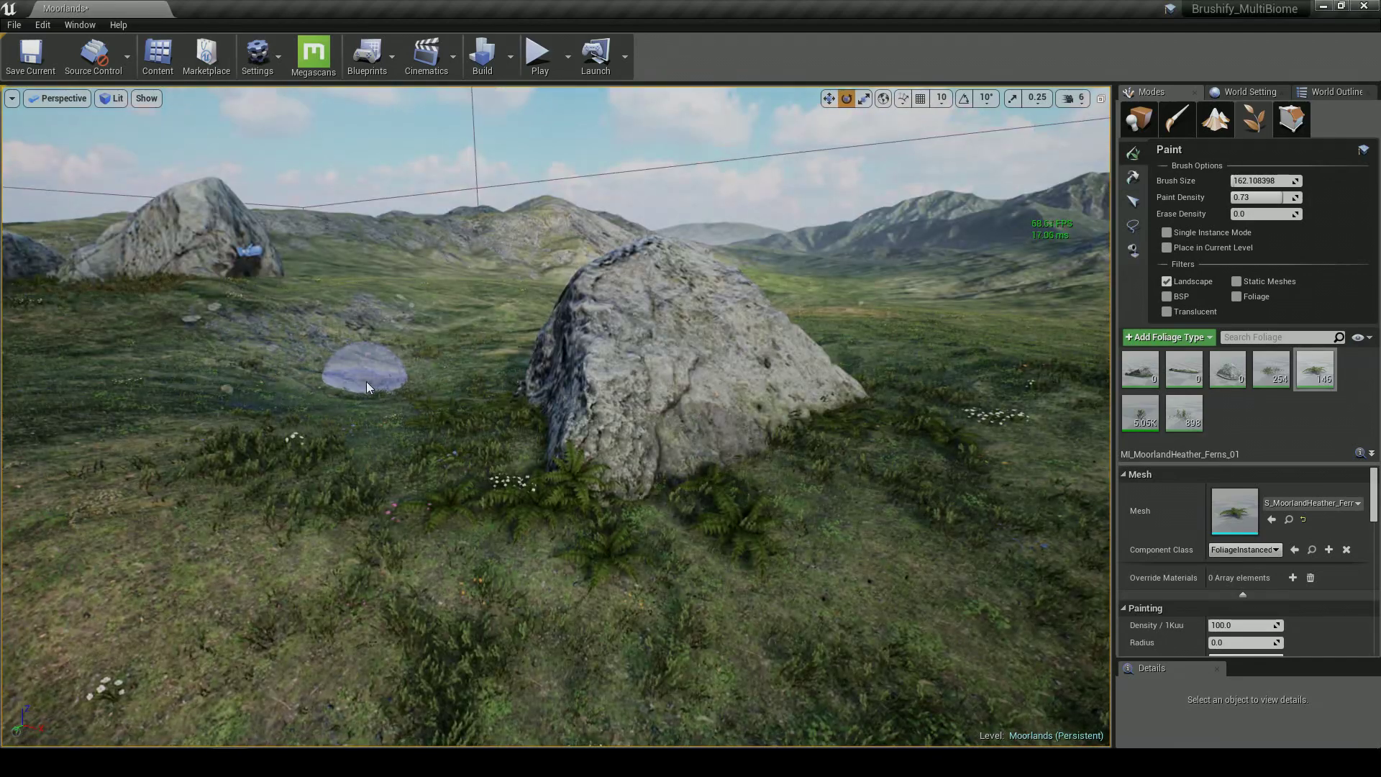
right_click_drag(336, 374, 912, 408)
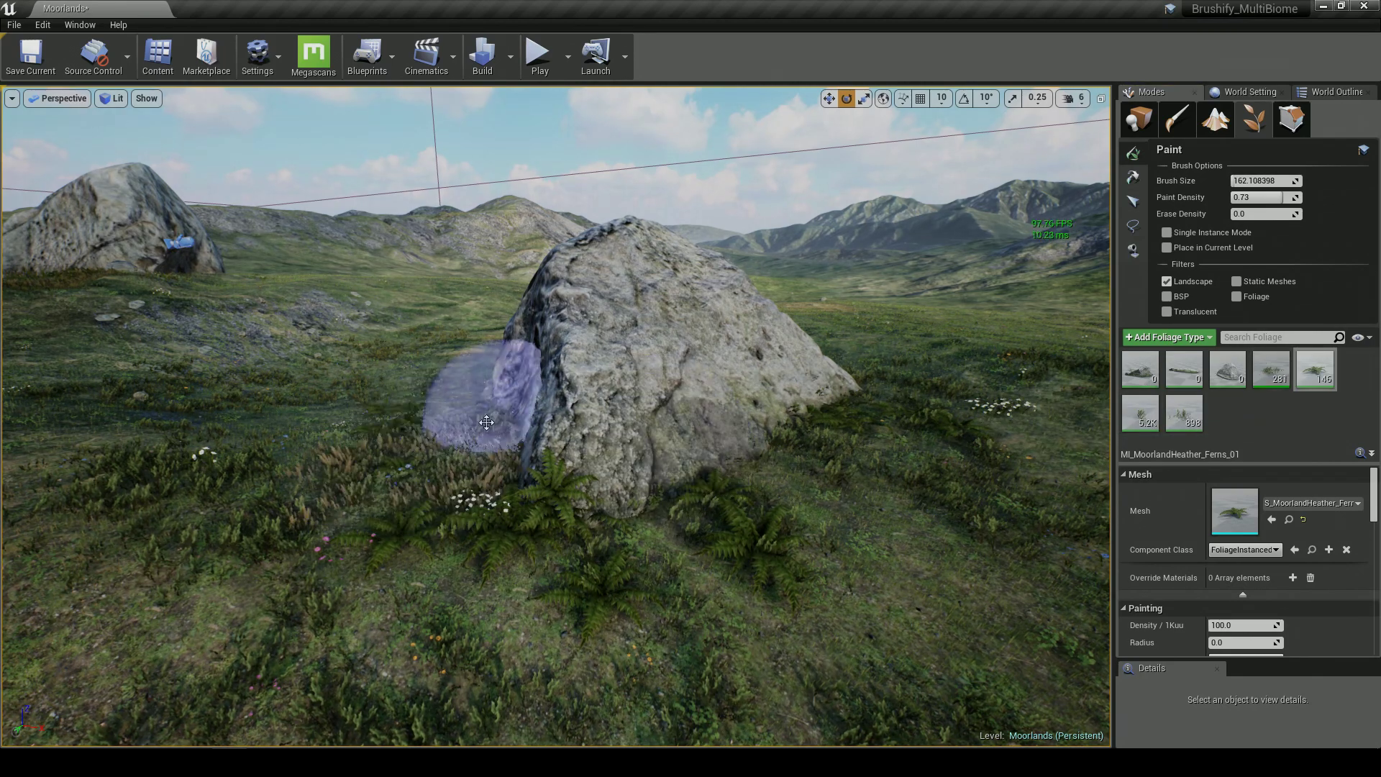
Fill the ground around the large rock with reddish heather, clusters of ferns and flowering heather
mouse_move(277, 395)
left_mouse_down()
mouse_move(848, 477)
mouse_move(919, 359)
mouse_move(1255, 413)
left_mouse_up()
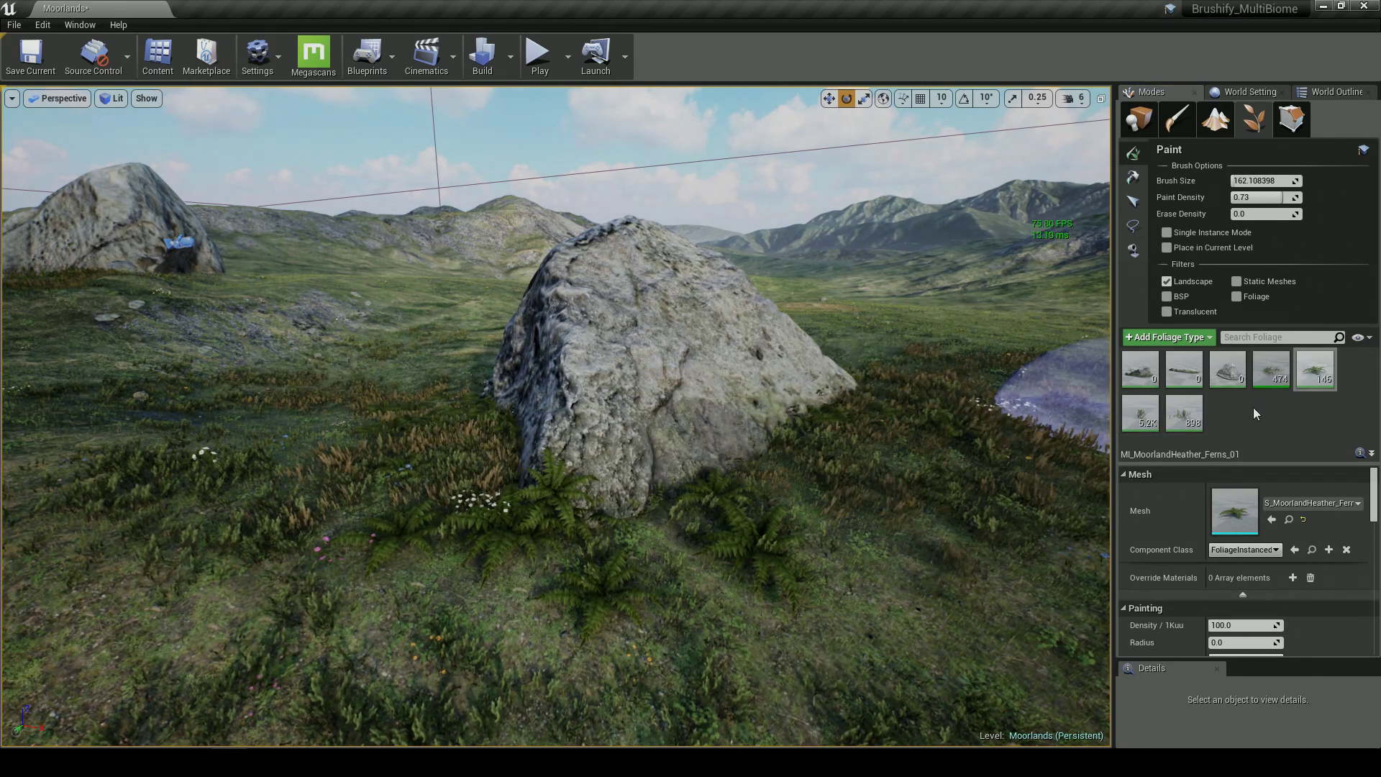
mouse_move(367, 602)
left_mouse_down()
mouse_move(410, 588)
mouse_move(288, 507)
left_mouse_up()
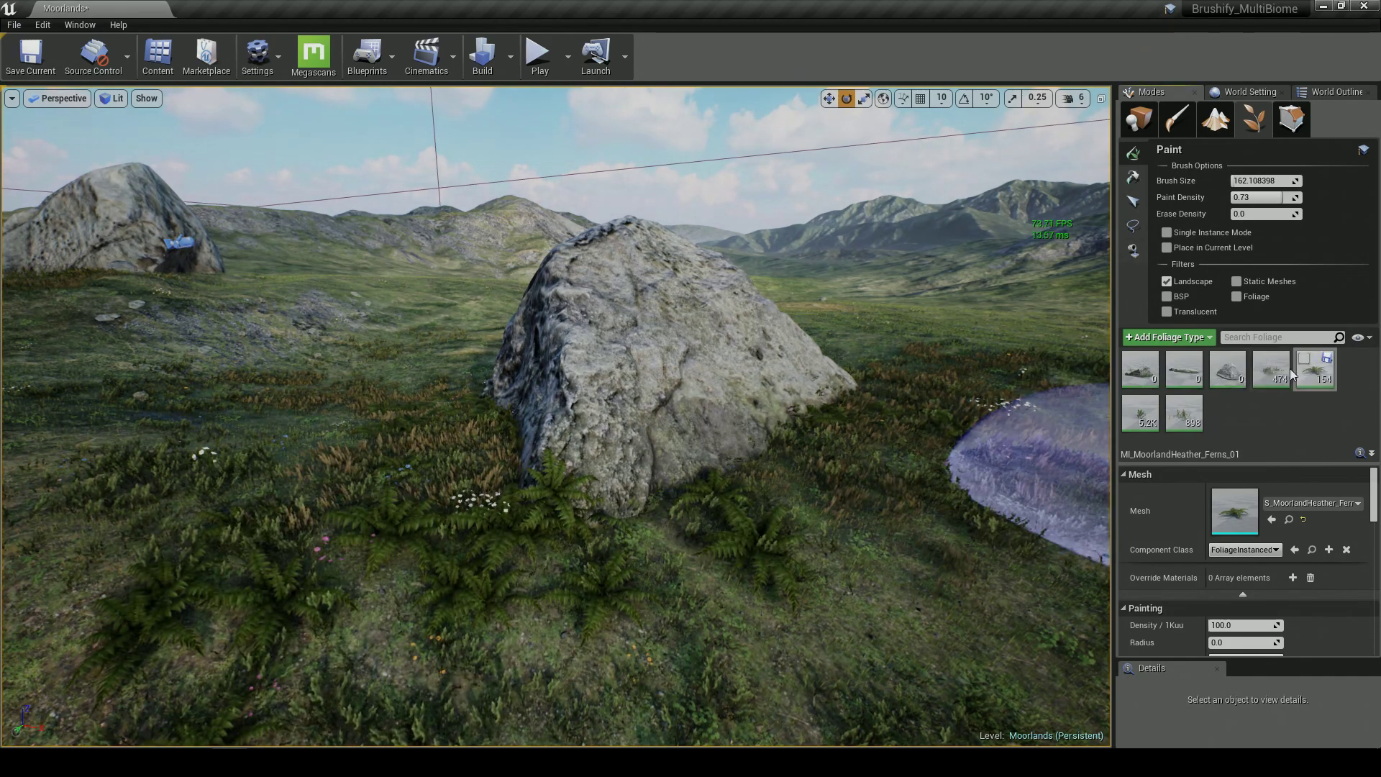
mouse_move(874, 572)
left_mouse_down()
mouse_move(986, 586)
mouse_move(943, 425)
mouse_move(271, 425)
mouse_move(326, 395)
left_mouse_up()
left_click_drag(420, 378, 126, 543)
mouse_move(772, 400)
right_mouse_down()
mouse_move(764, 348)
mouse_move(909, 352)
mouse_move(818, 345)
mouse_move(906, 374)
right_mouse_up()
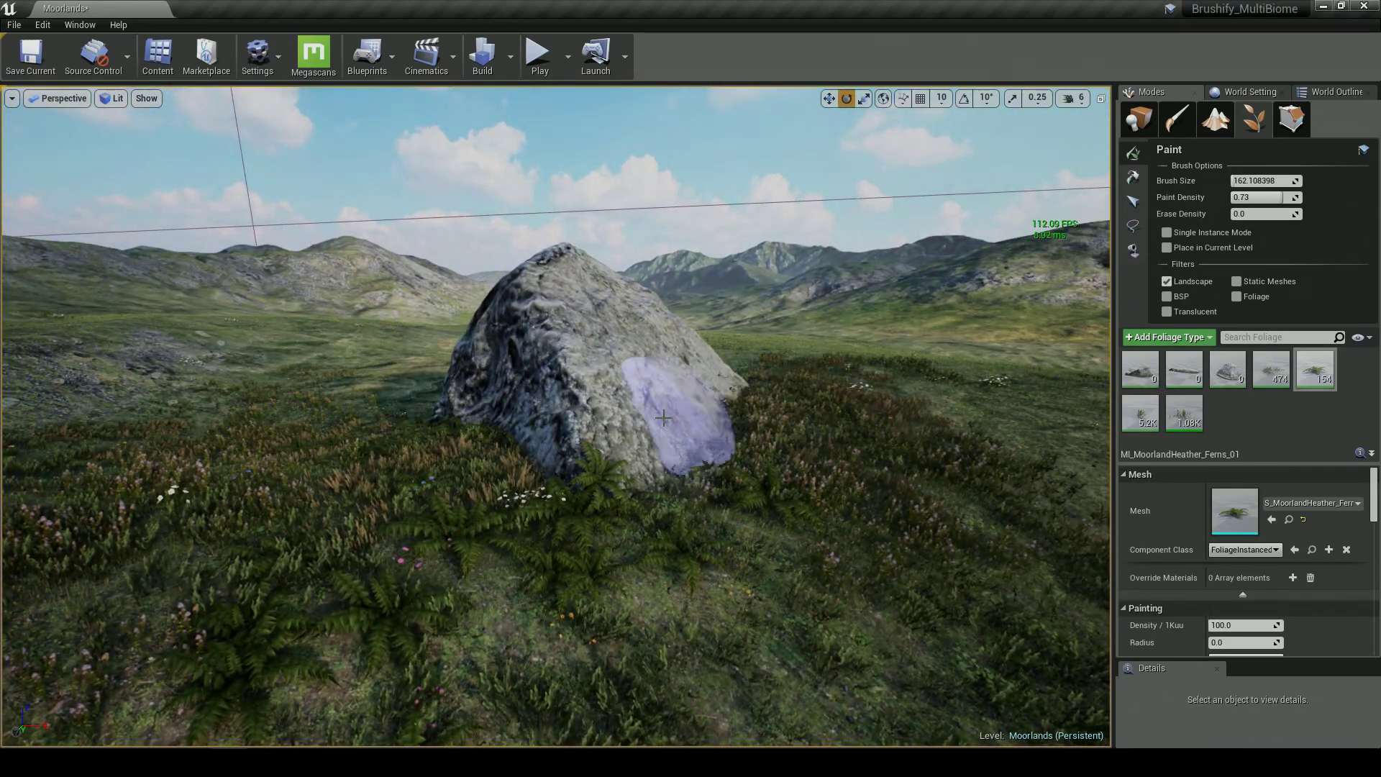
Place a copy of the large rock beside it and change the copy's static mesh to S_MoorRock_01
left_click(1131, 130)
right_click_drag(742, 388, 680, 380)
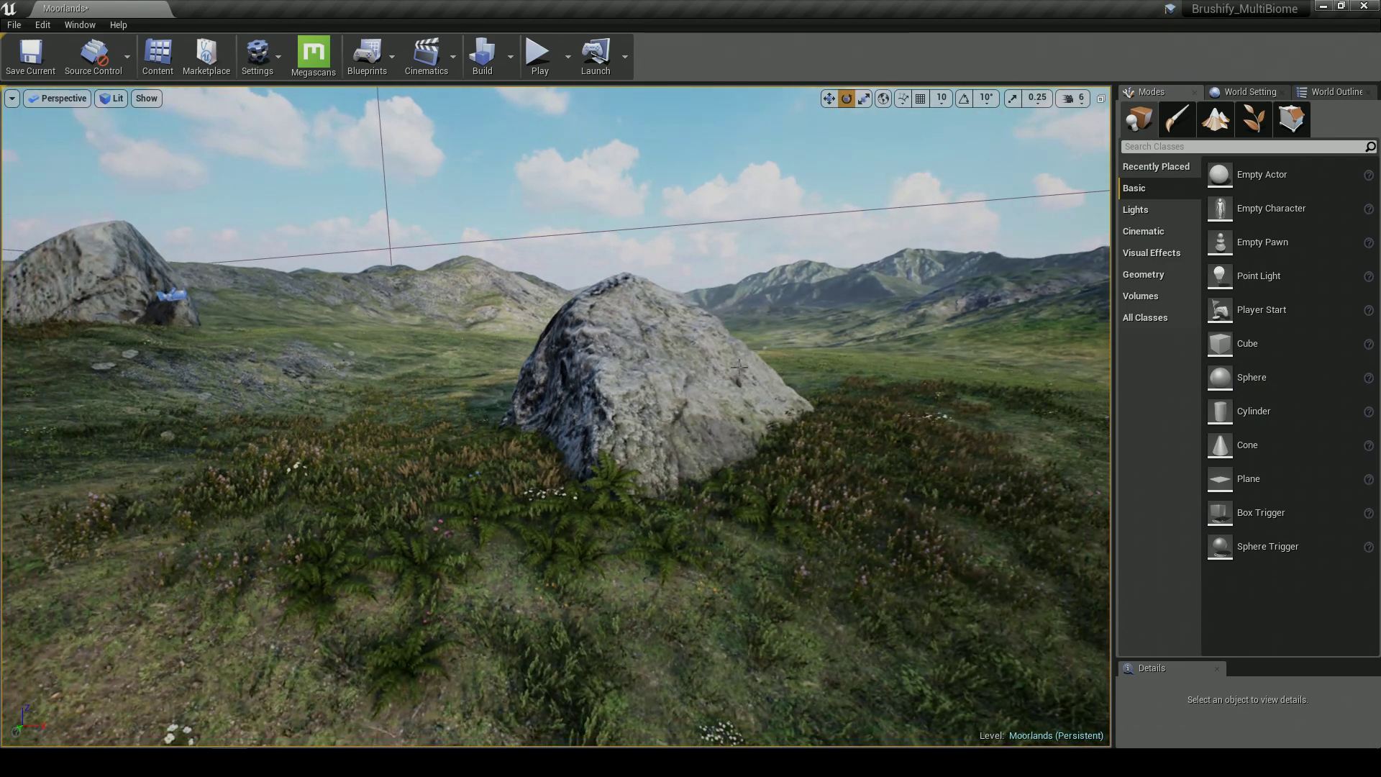
left_click(742, 388)
left_click_drag(653, 456, 423, 491, "alt")
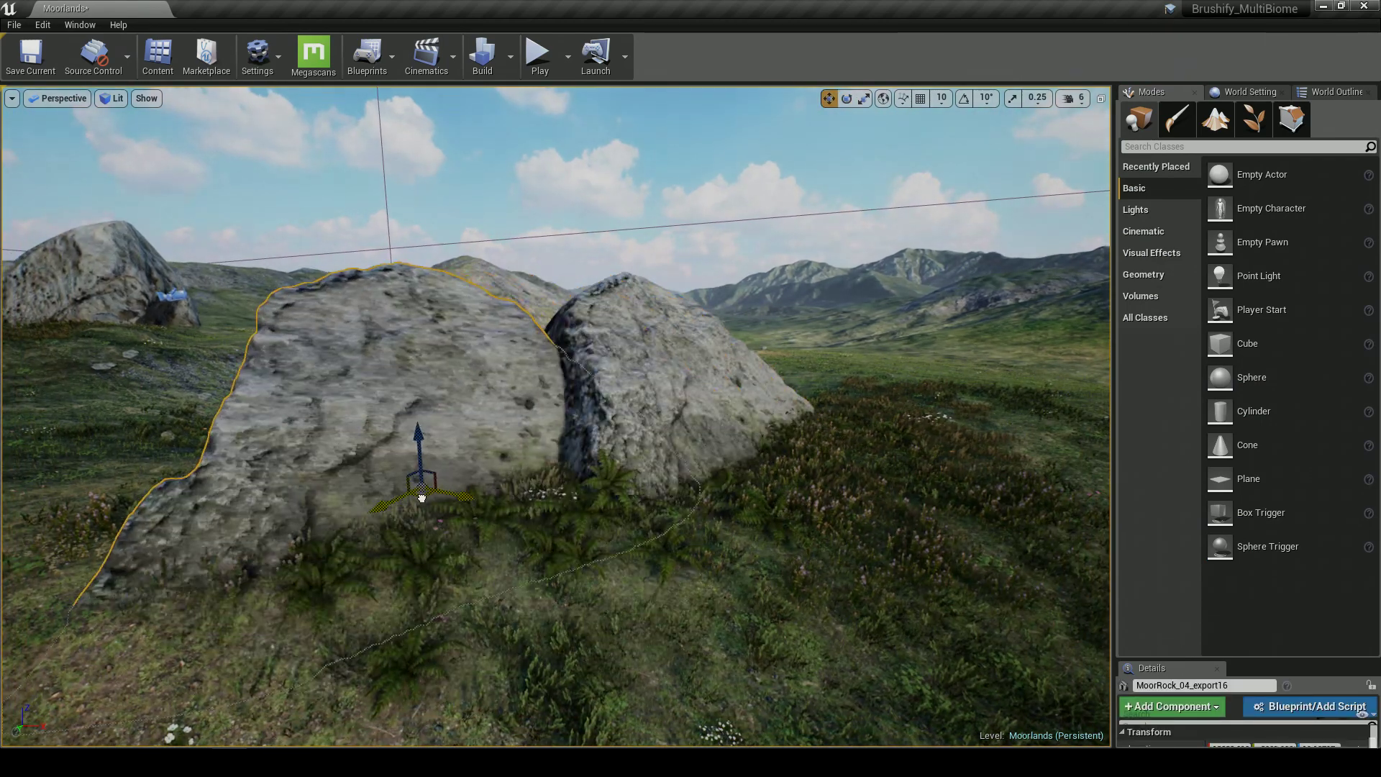
left_click_drag(1227, 657, 1228, 331)
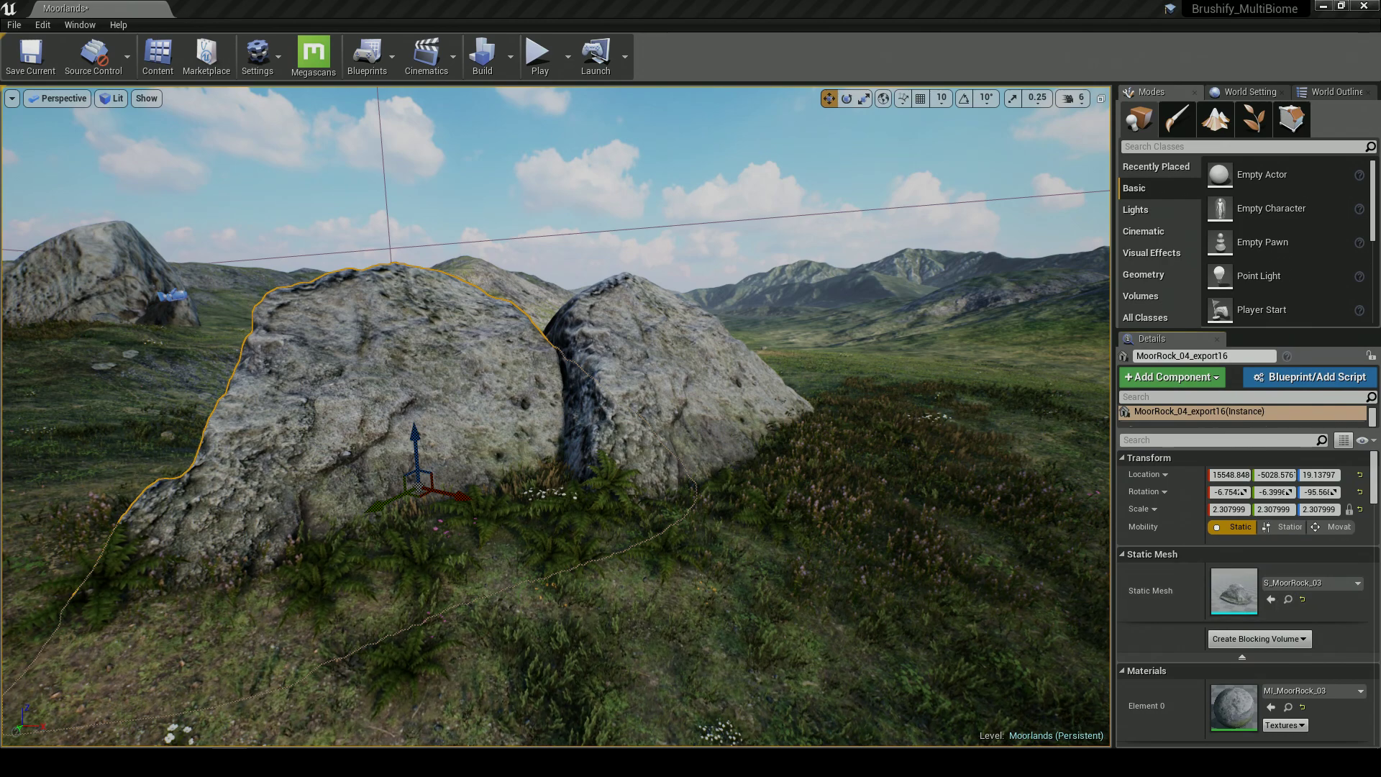
left_click_drag(3, 496, 1239, 590)
right_click_drag(637, 521, 619, 521)
Duplicate the S_MoorRock_01 rock to the front of the large rock and rotate the copy around its vertical axis
left_click_drag(496, 493, 819, 568)
key("e")
key("w")
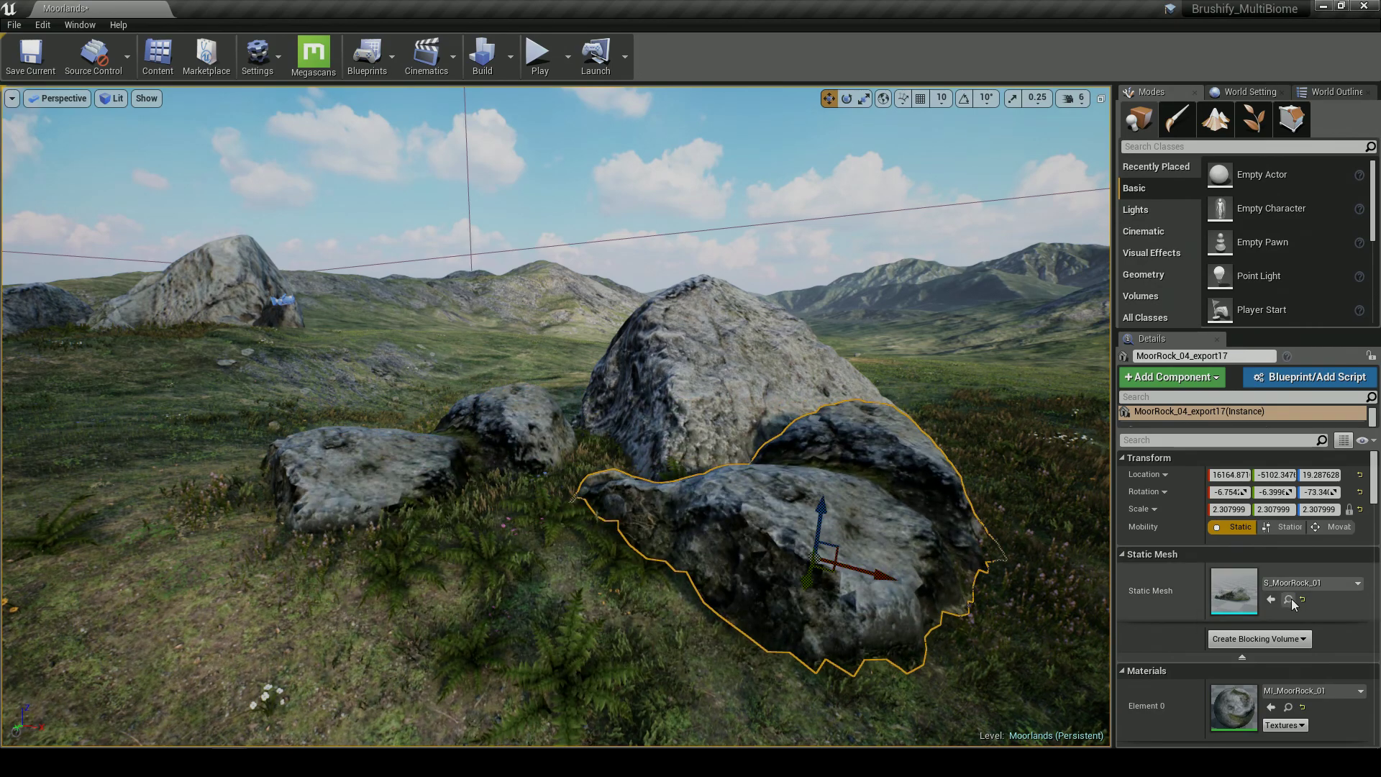
right_click_drag(691, 446, 625, 464)
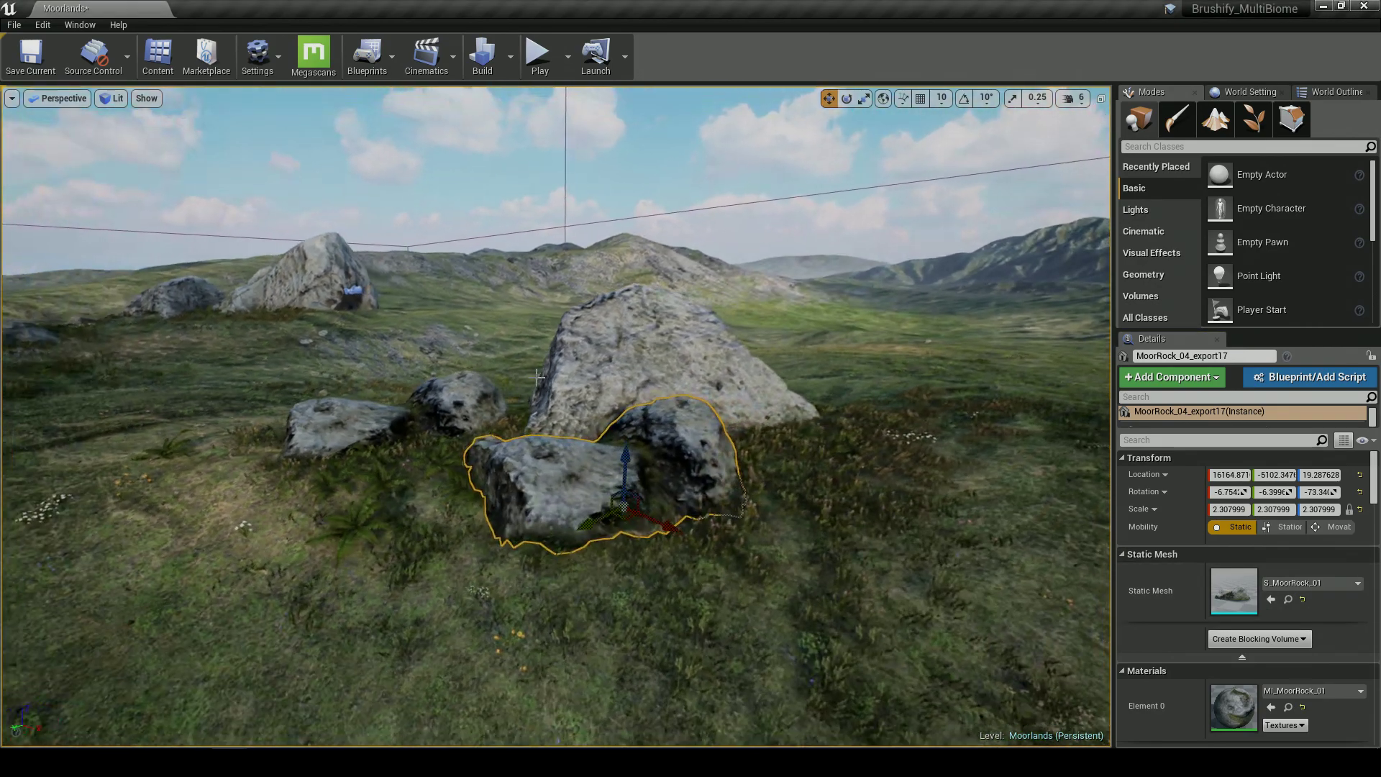
key("e")
left_click_drag(620, 550, 460, 535)
left_click_drag(534, 508, 174, 481)
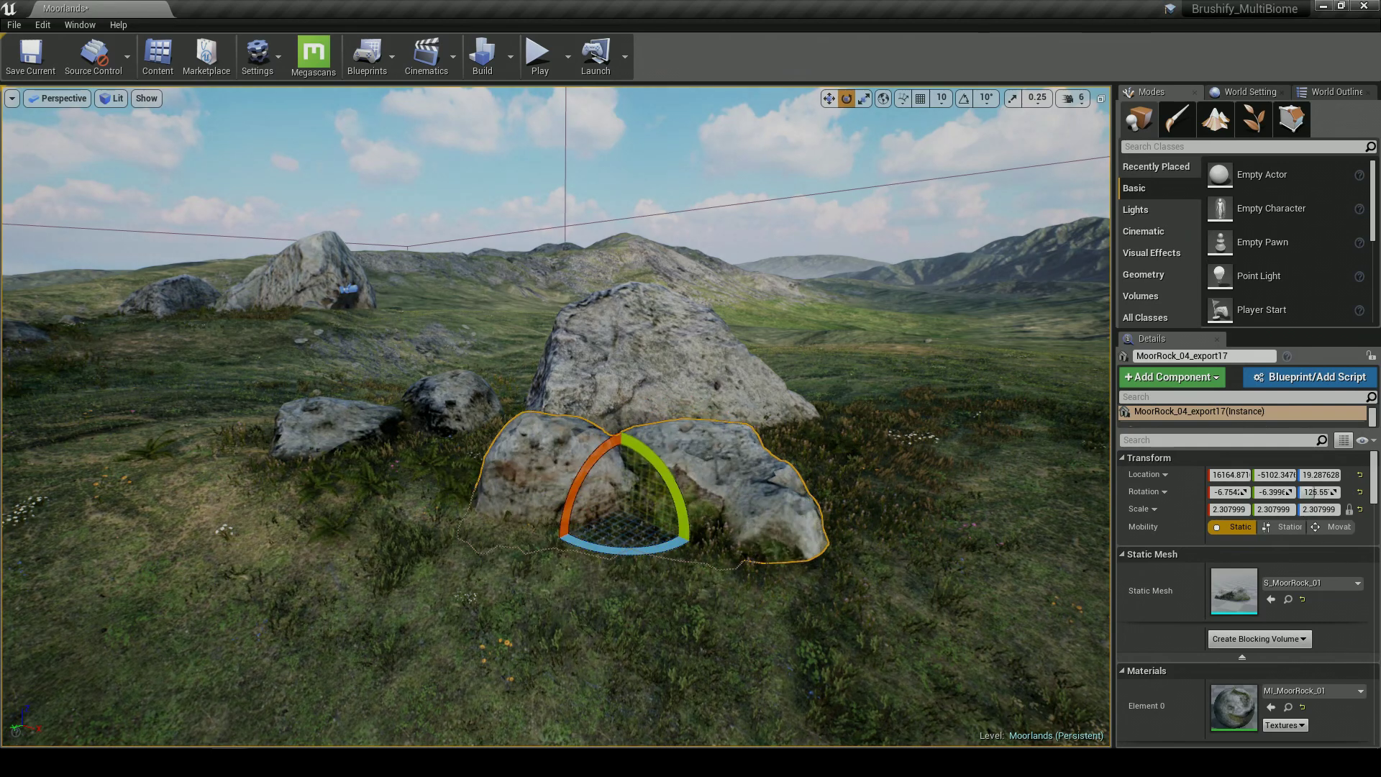
Change the front rock's static mesh to S_MoorRock_02, raise it from the ground, tilt it and scale it to about 1.71
left_click_drag(0, 496, 1229, 590)
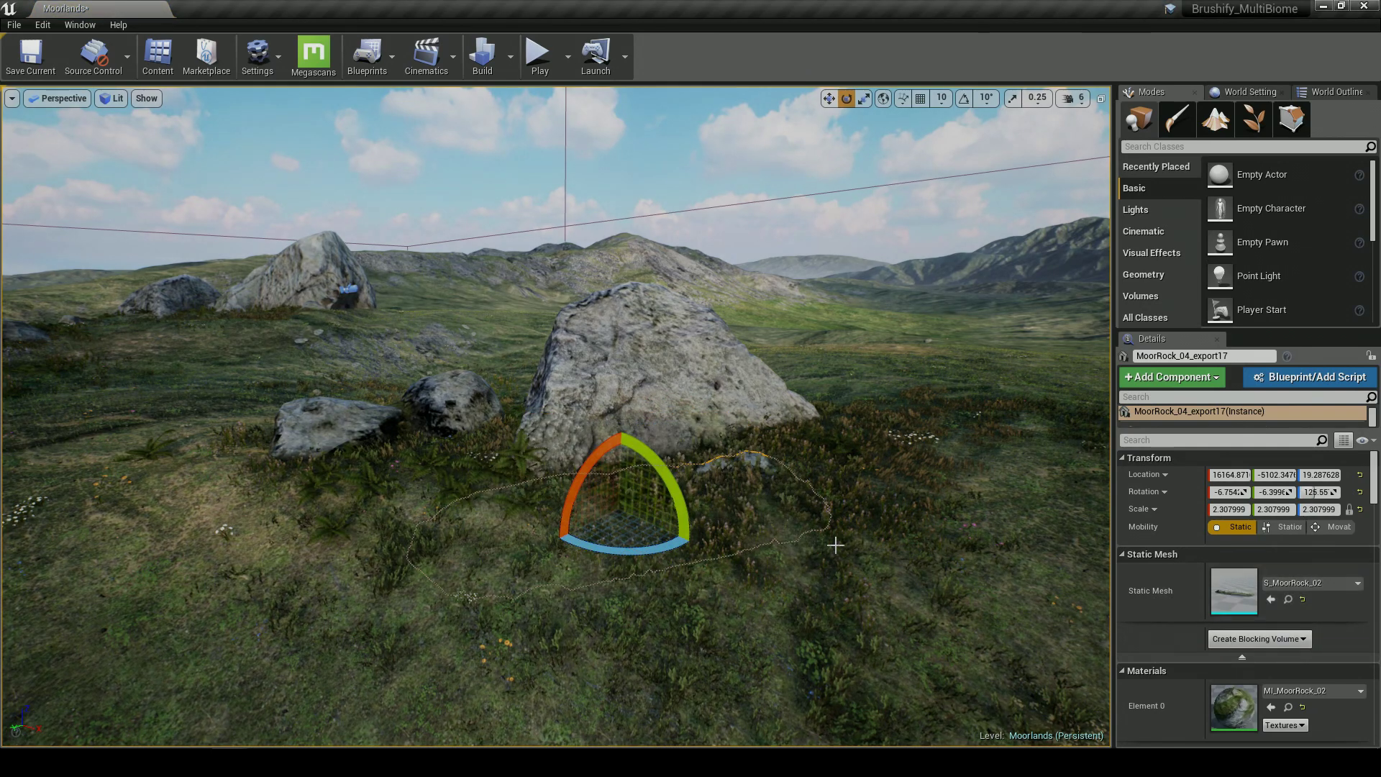
left_click_drag(637, 541, 687, 540)
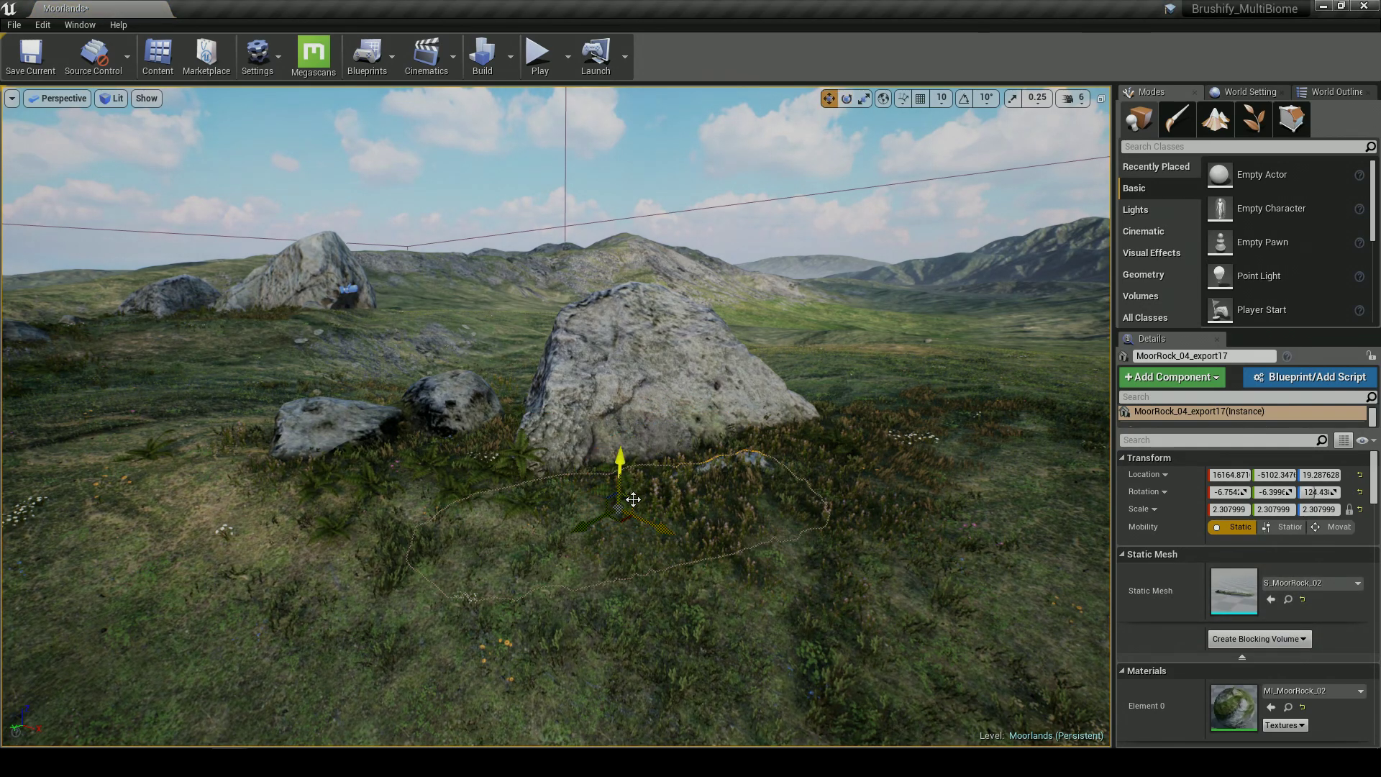
left_click_drag(633, 500, 730, 521)
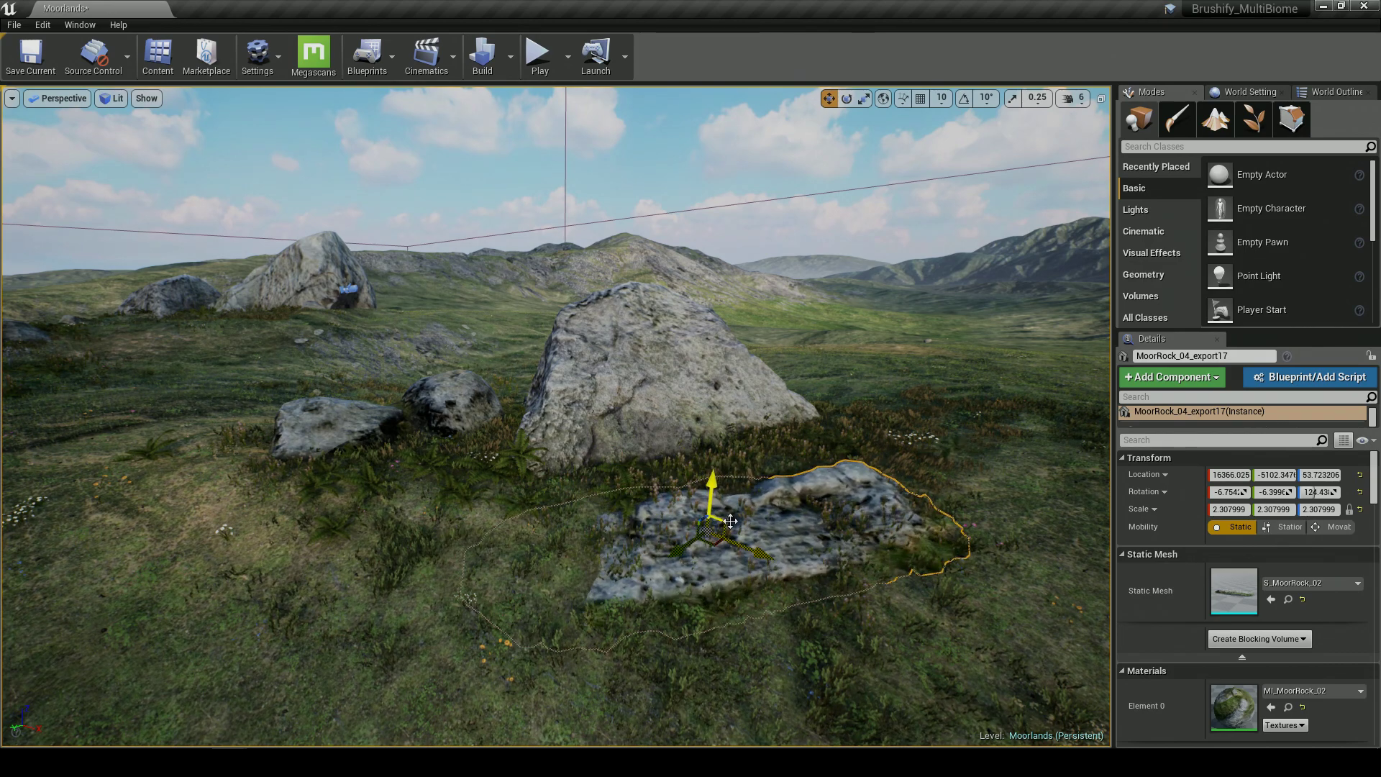
left_click_drag(685, 565, 695, 547)
key("e")
left_click_drag(764, 498, 713, 507)
key("w")
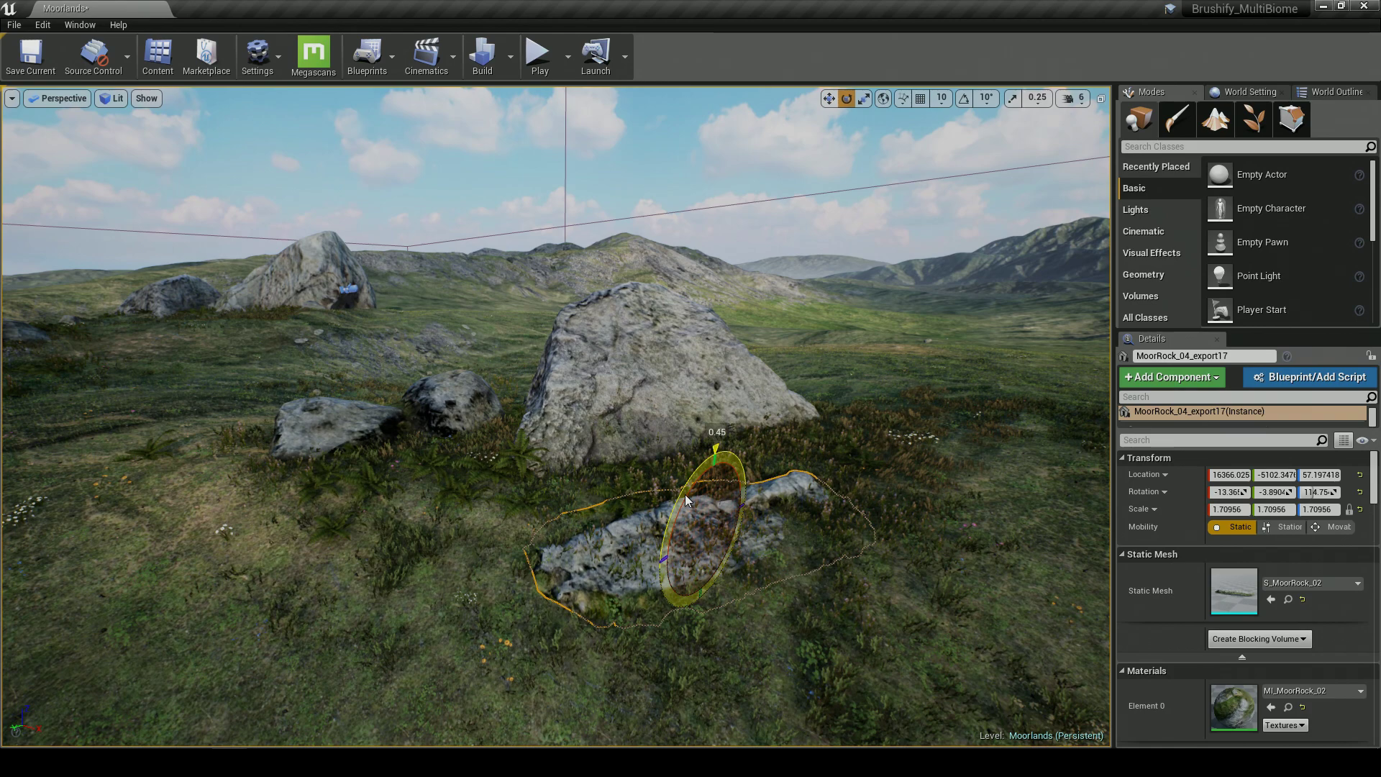
Reposition the flat S_MoorRock_02 rock beside the foot of the large rock so it sits partly buried in the heather
left_click(730, 507)
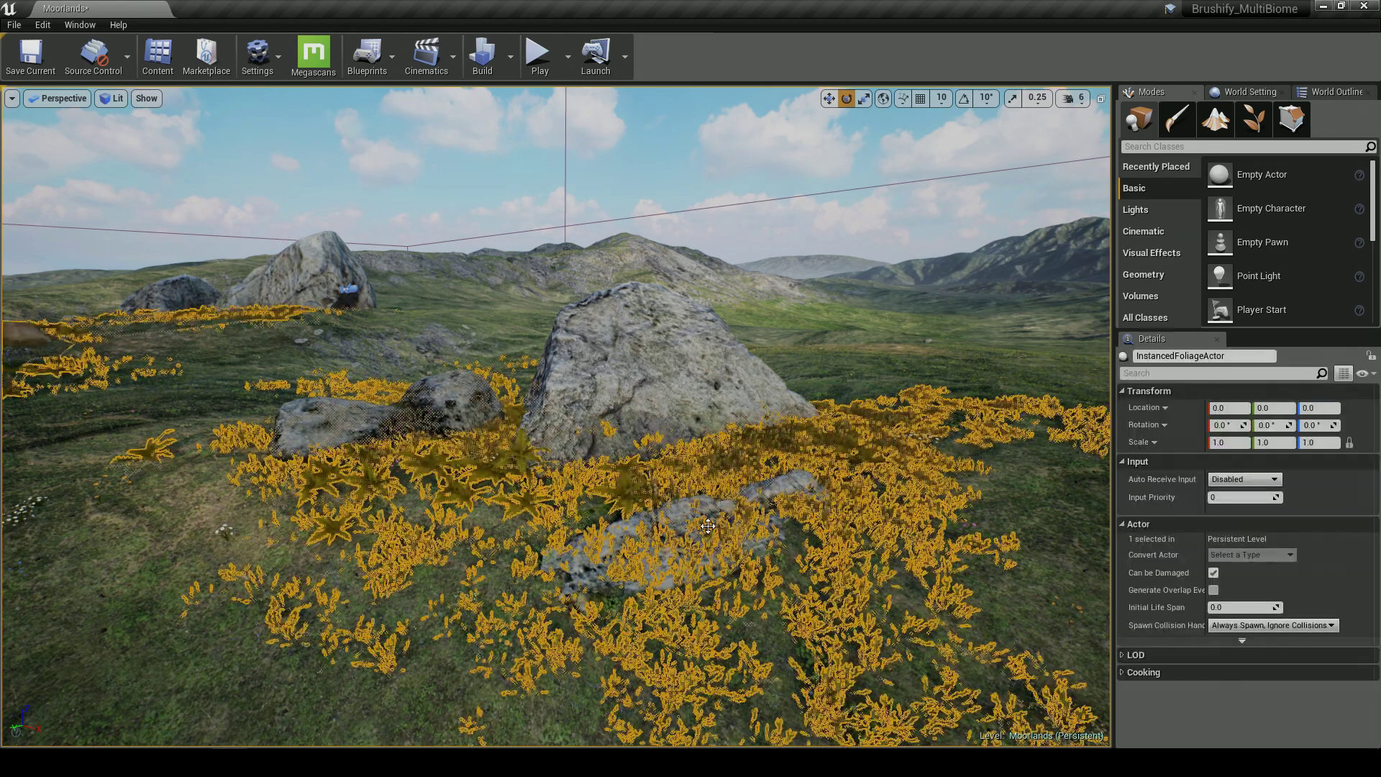
left_click(707, 526)
key("w")
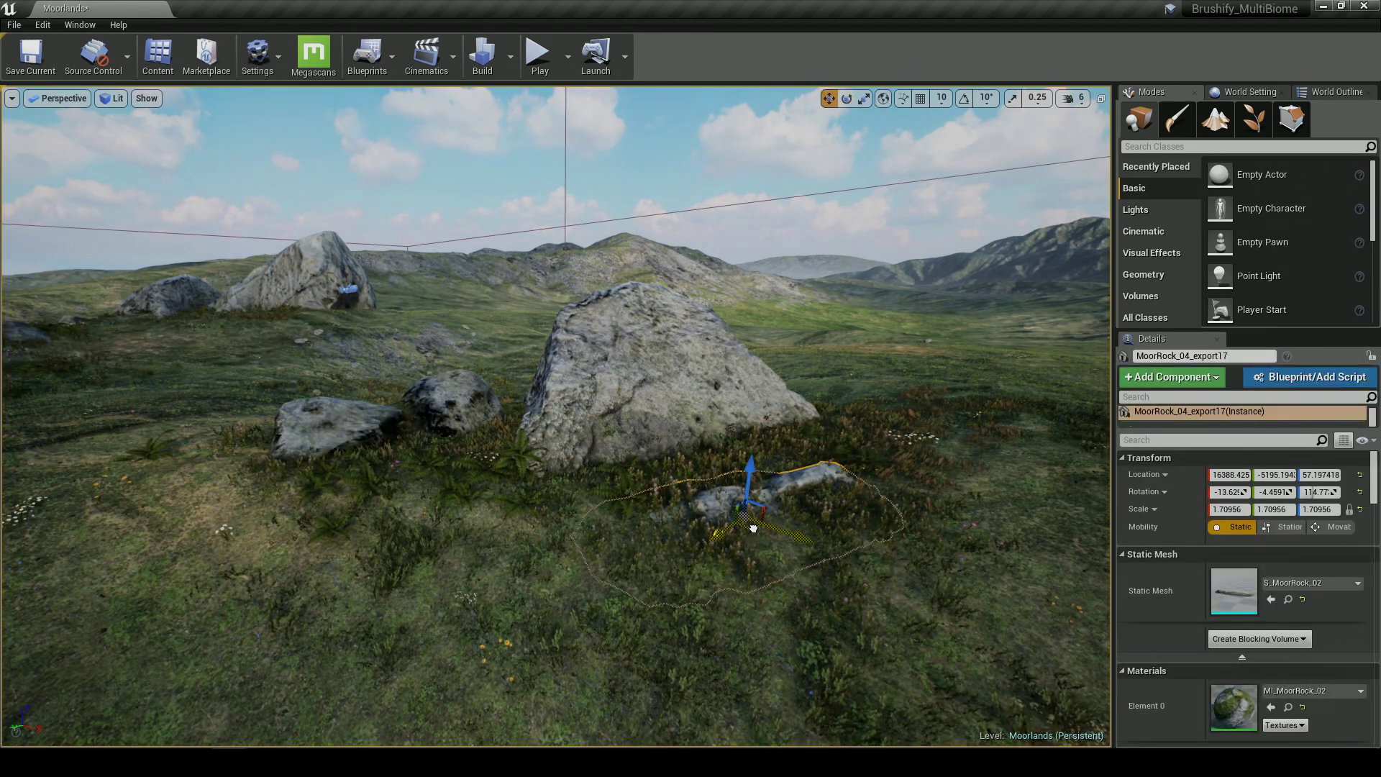
key("Escape")
right_click_drag(878, 436, 985, 423)
key("a")
right_click_drag(720, 502, 708, 502)
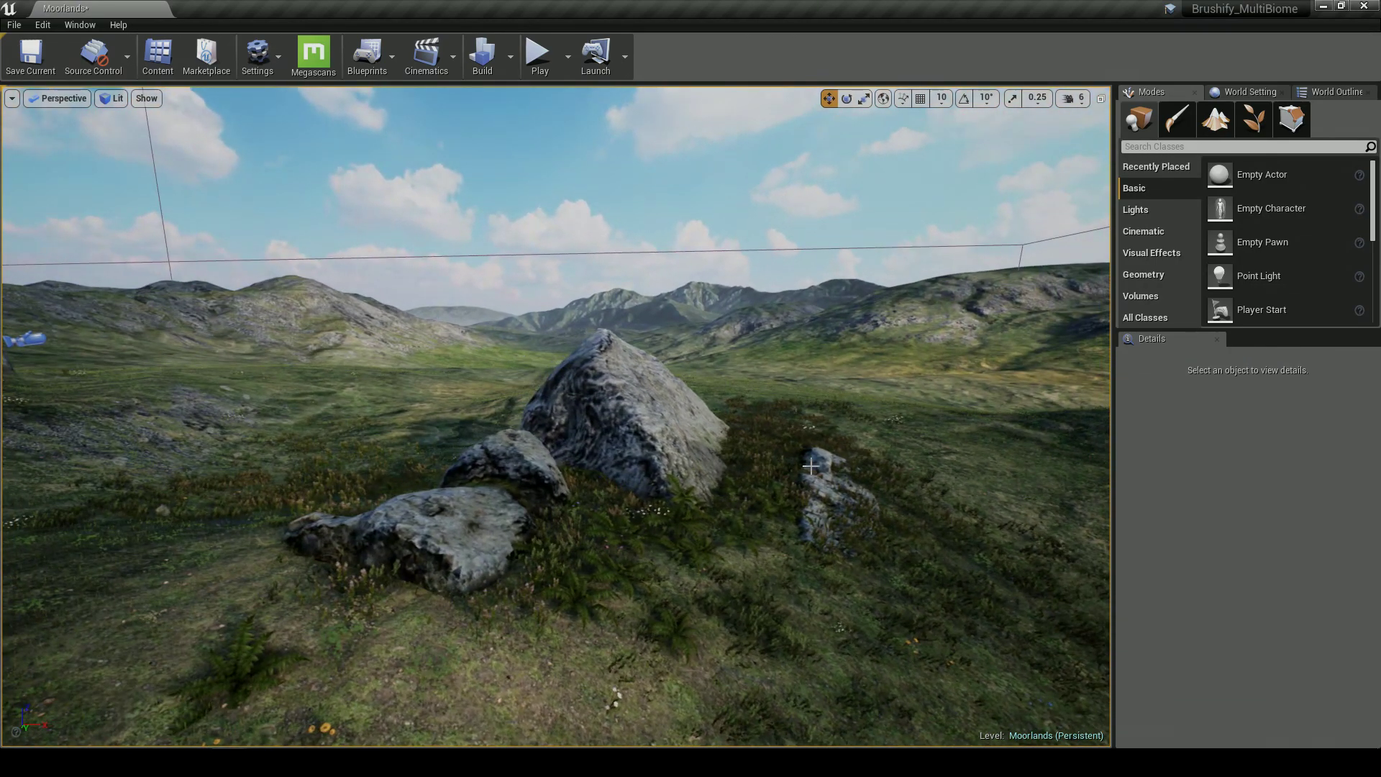
left_click(819, 491)
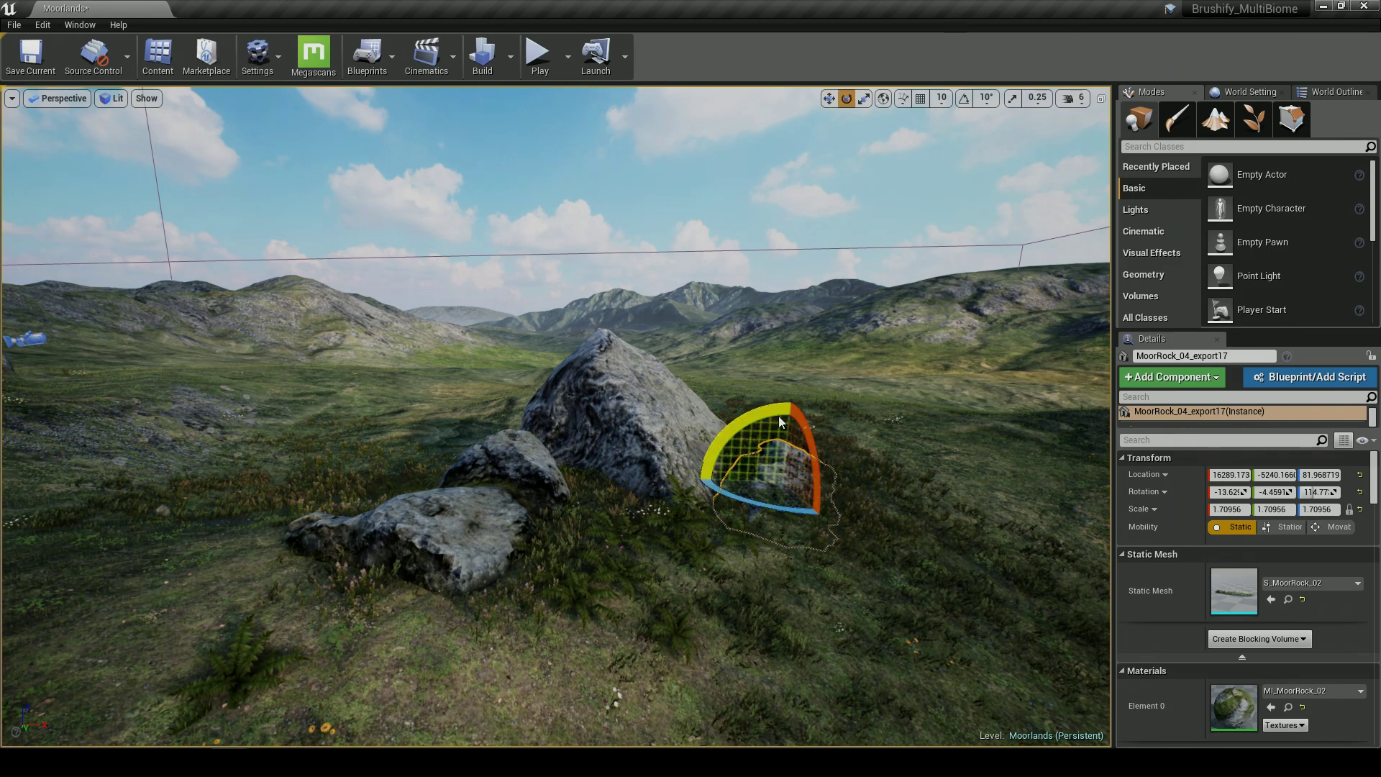
left_click_drag(811, 461, 808, 456)
key("Escape")
Switch back to foliage painting, make room for the foliage list and paint flowering heather around the back of the large rock
right_click_drag(795, 441, 334, 432)
key("d")
right_click_drag(716, 455, 694, 456)
left_click(1253, 119)
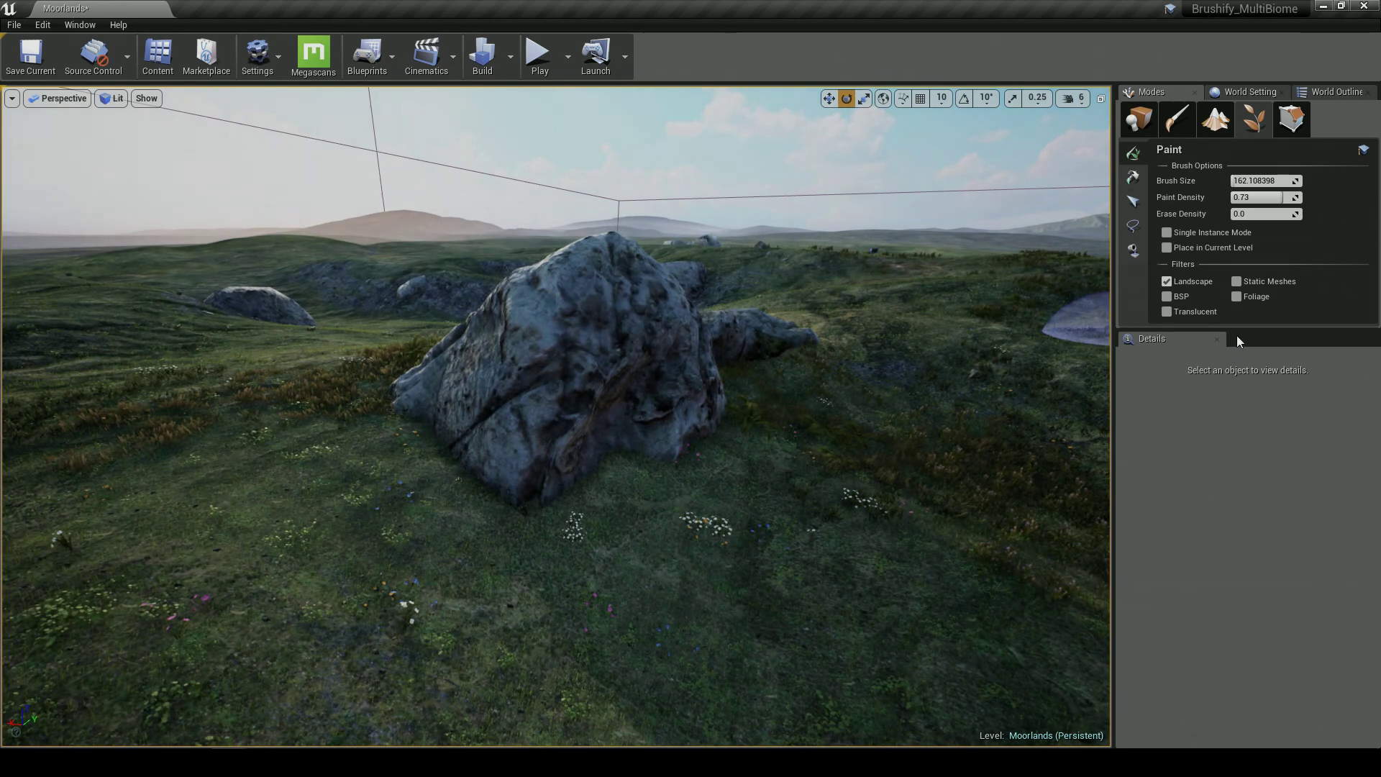
left_click_drag(1236, 359, 1236, 493)
mouse_move(532, 529)
left_mouse_down()
mouse_move(705, 489)
mouse_move(268, 448)
mouse_move(692, 490)
left_mouse_up()
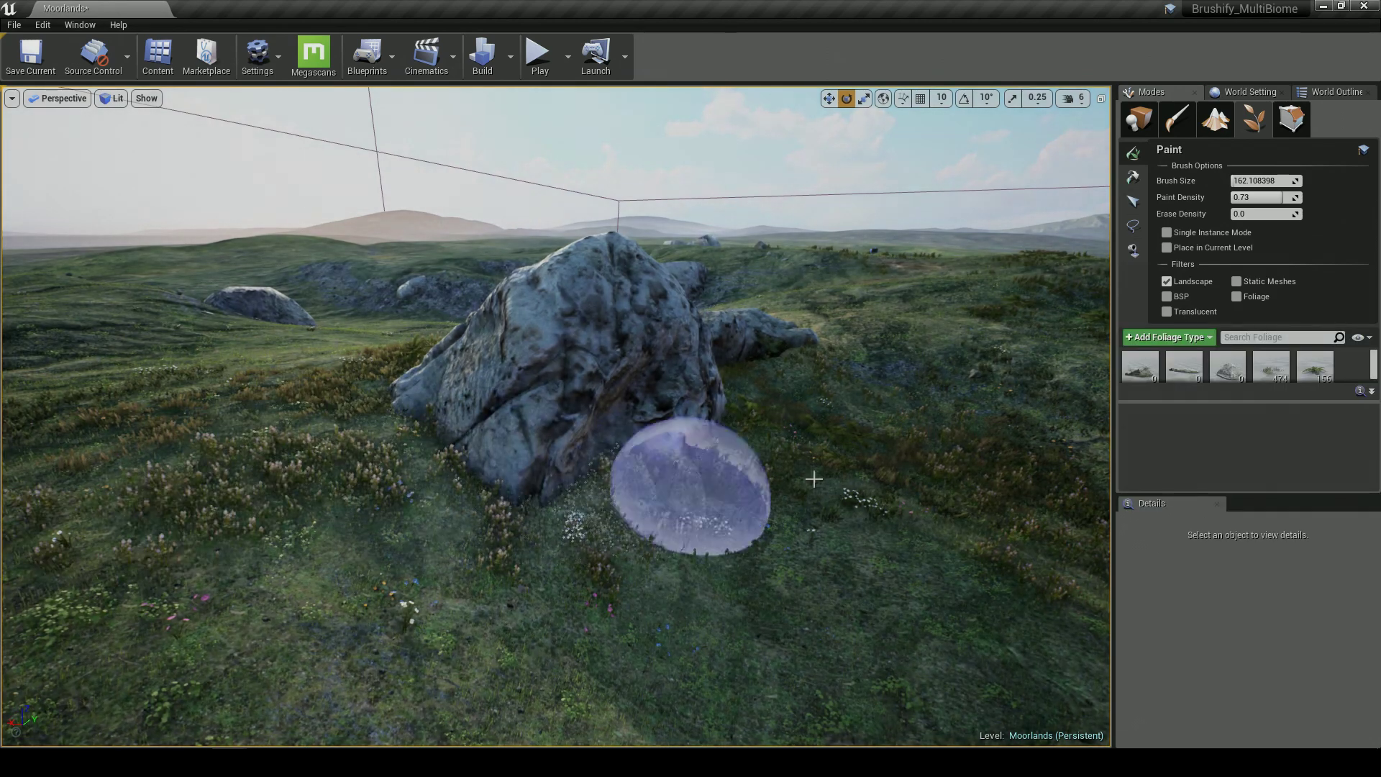
Paint clusters of ferns around the large rock and in the foreground beside the smaller rocks
left_click(1287, 354)
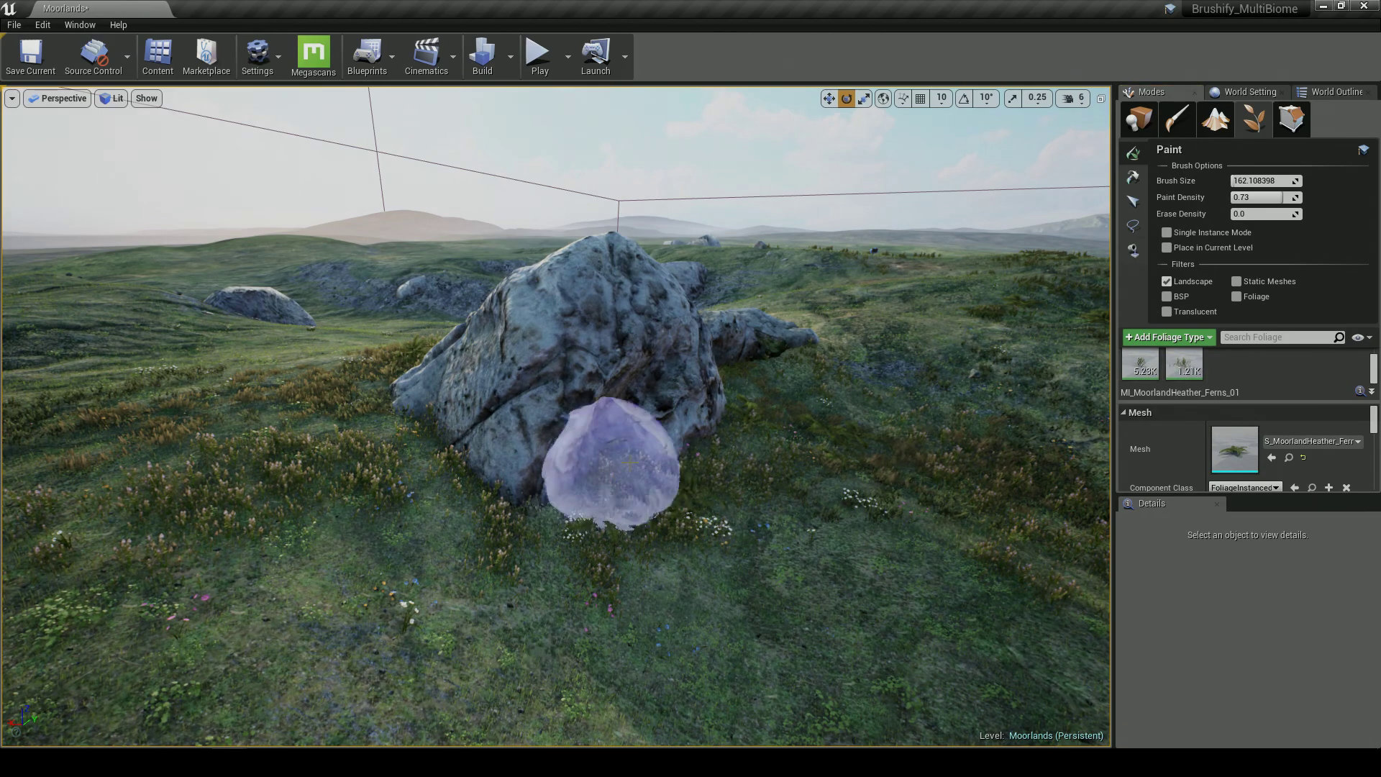
left_click_drag(585, 446, 355, 416)
key("d")
right_click_drag(787, 437, 46, 570)
key("d")
right_click_drag(650, 644, 43, 632)
key("s")
key("w")
right_click_drag(742, 424, 799, 438)
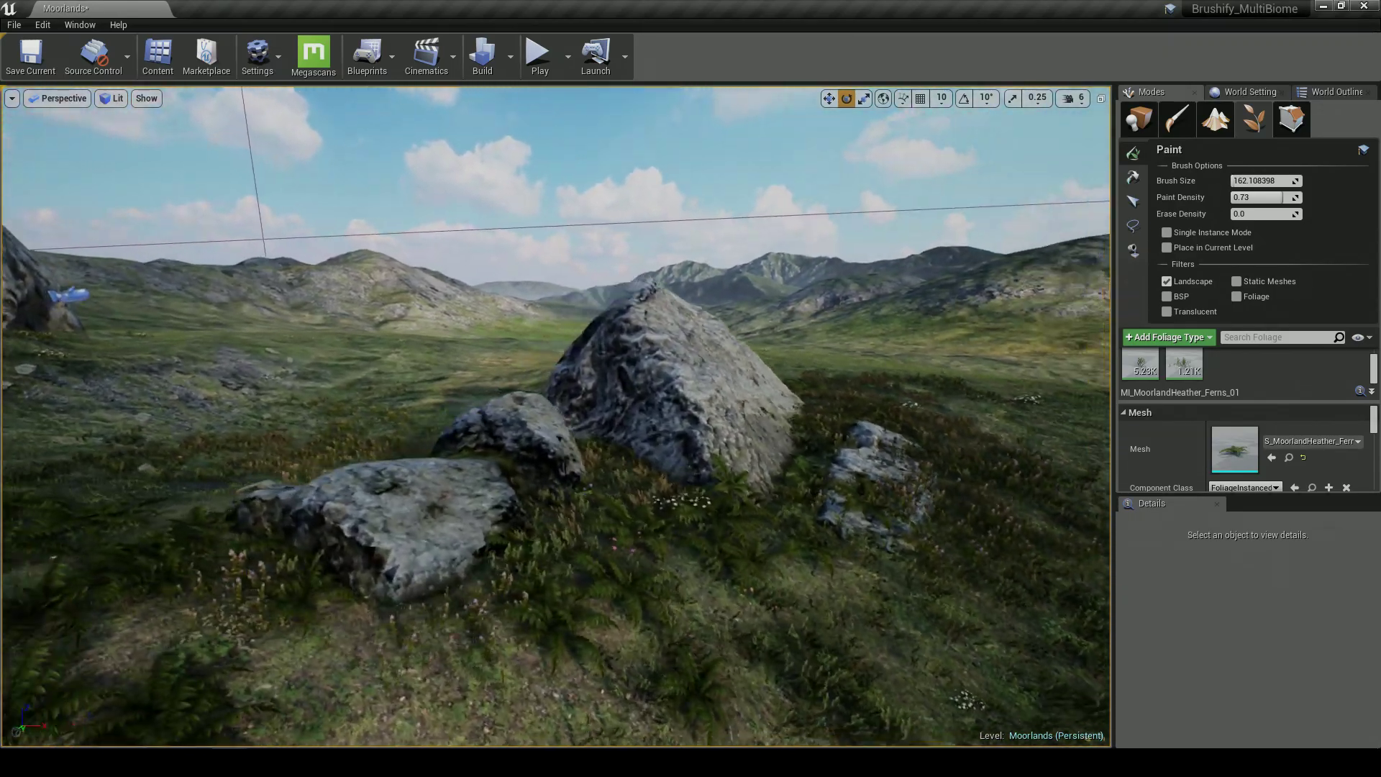
Play the level in the editor, run the character around and over the rocks to inspect the scene, and end the play session
left_click(568, 57)
left_click(538, 58)
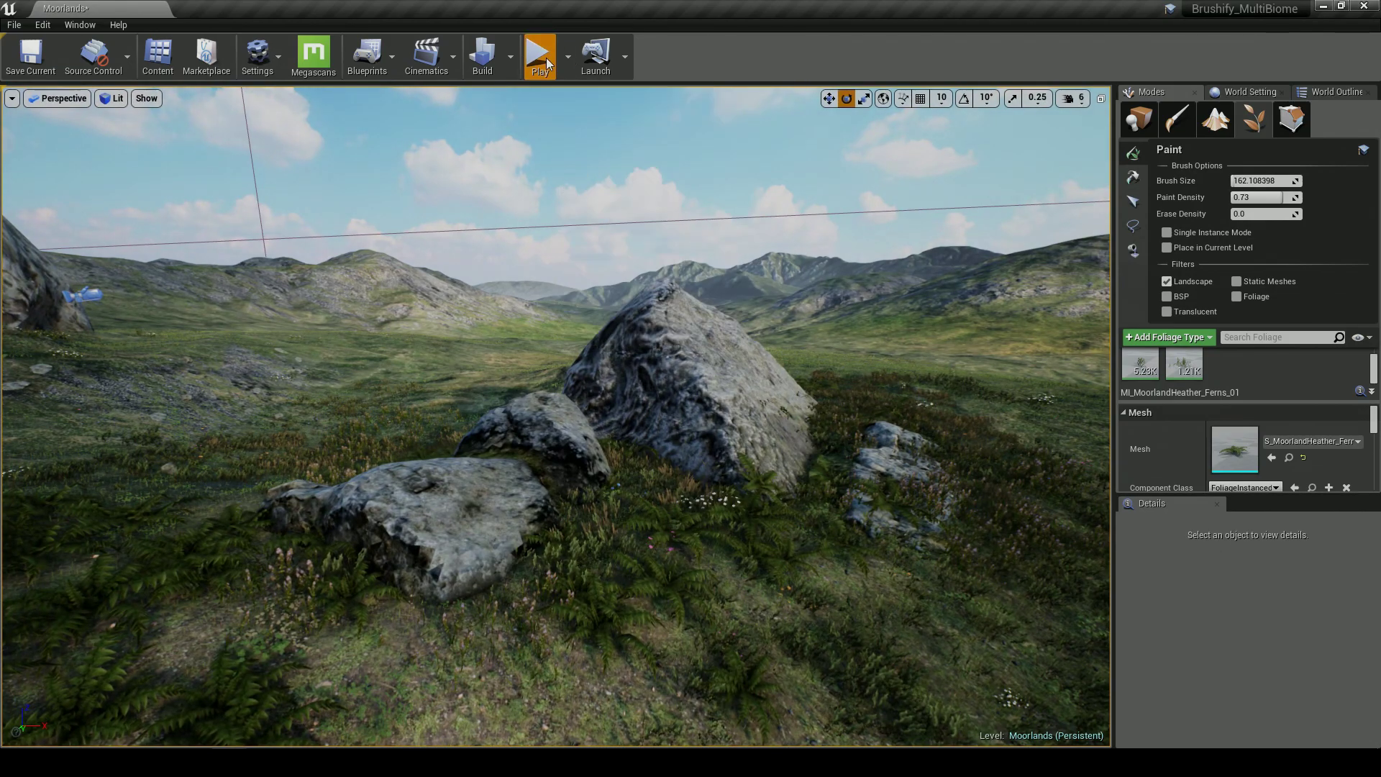
key("a")
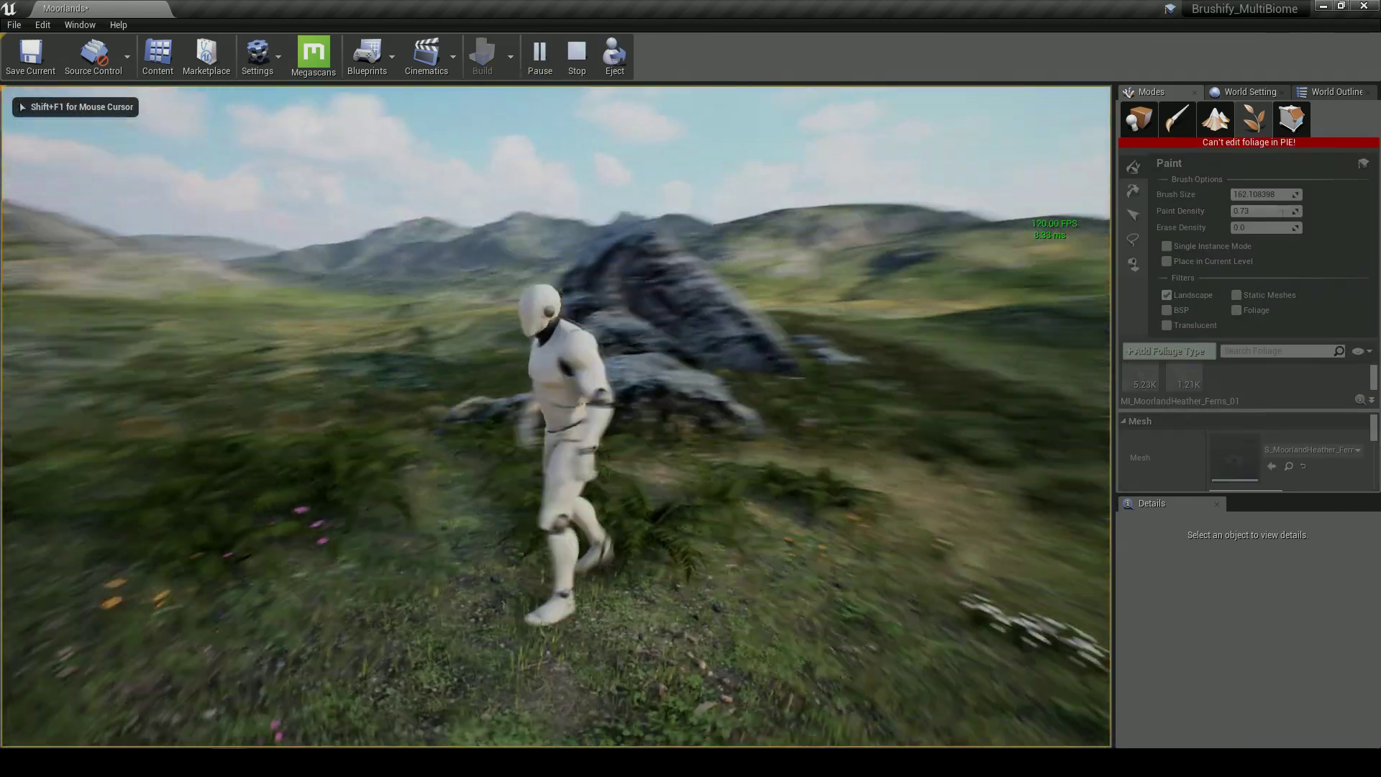
key("d")
key("w")
key("d")
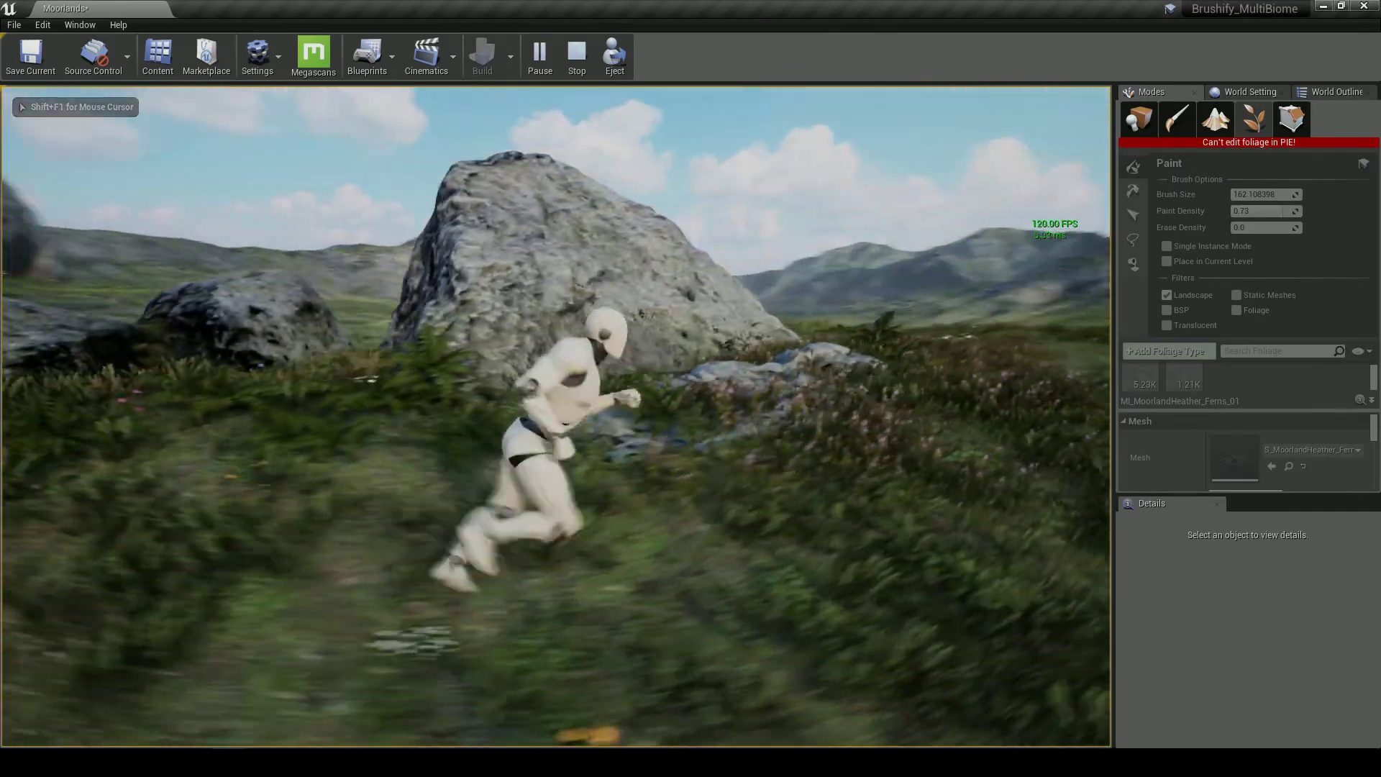
key("s")
key("d")
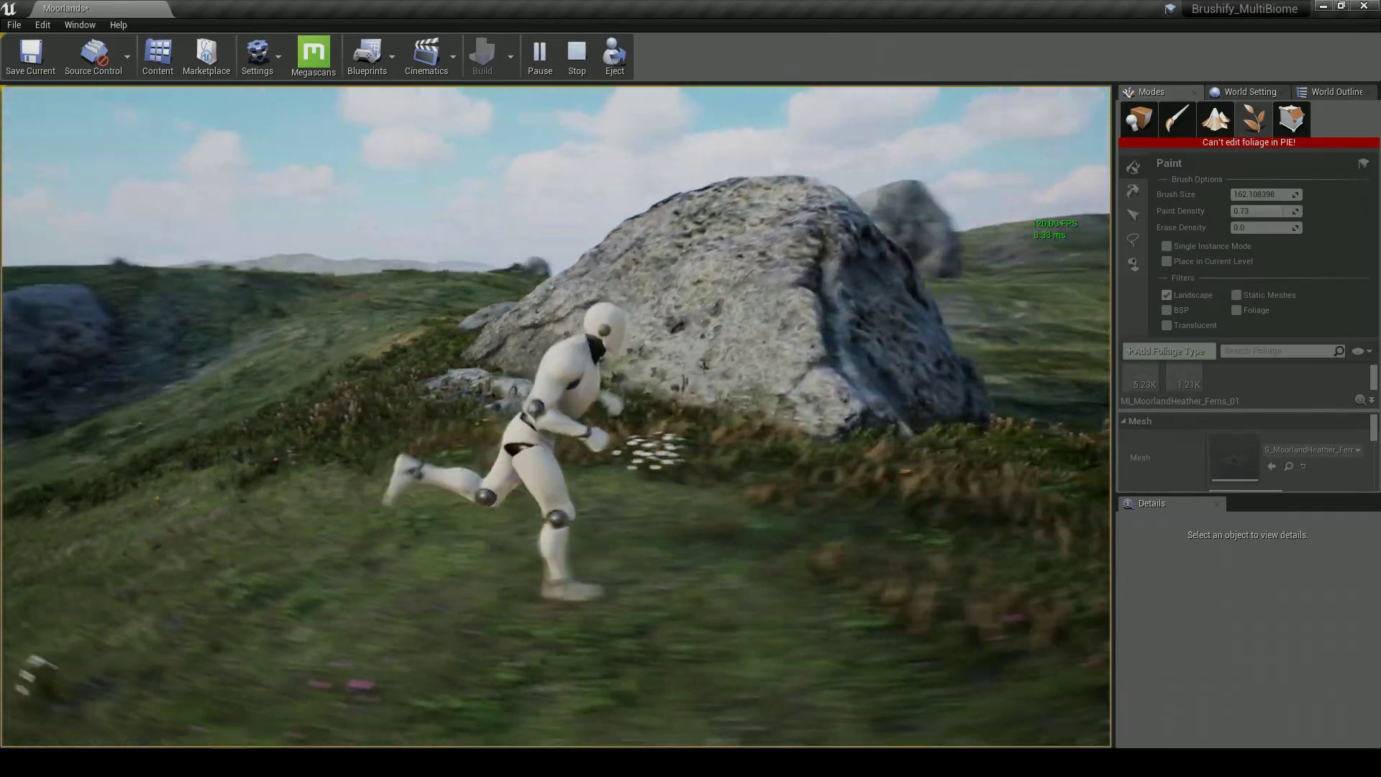
key("s")
key("w")
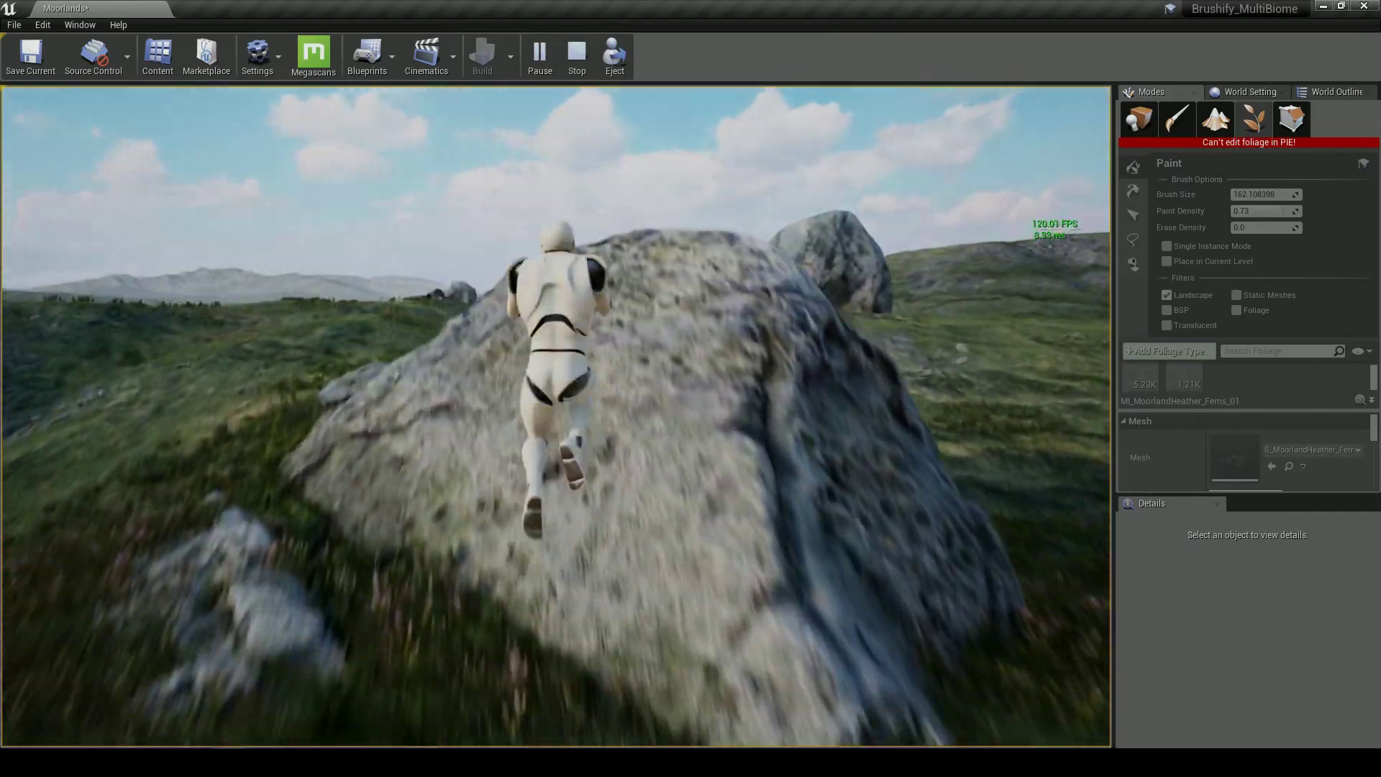
key("w")
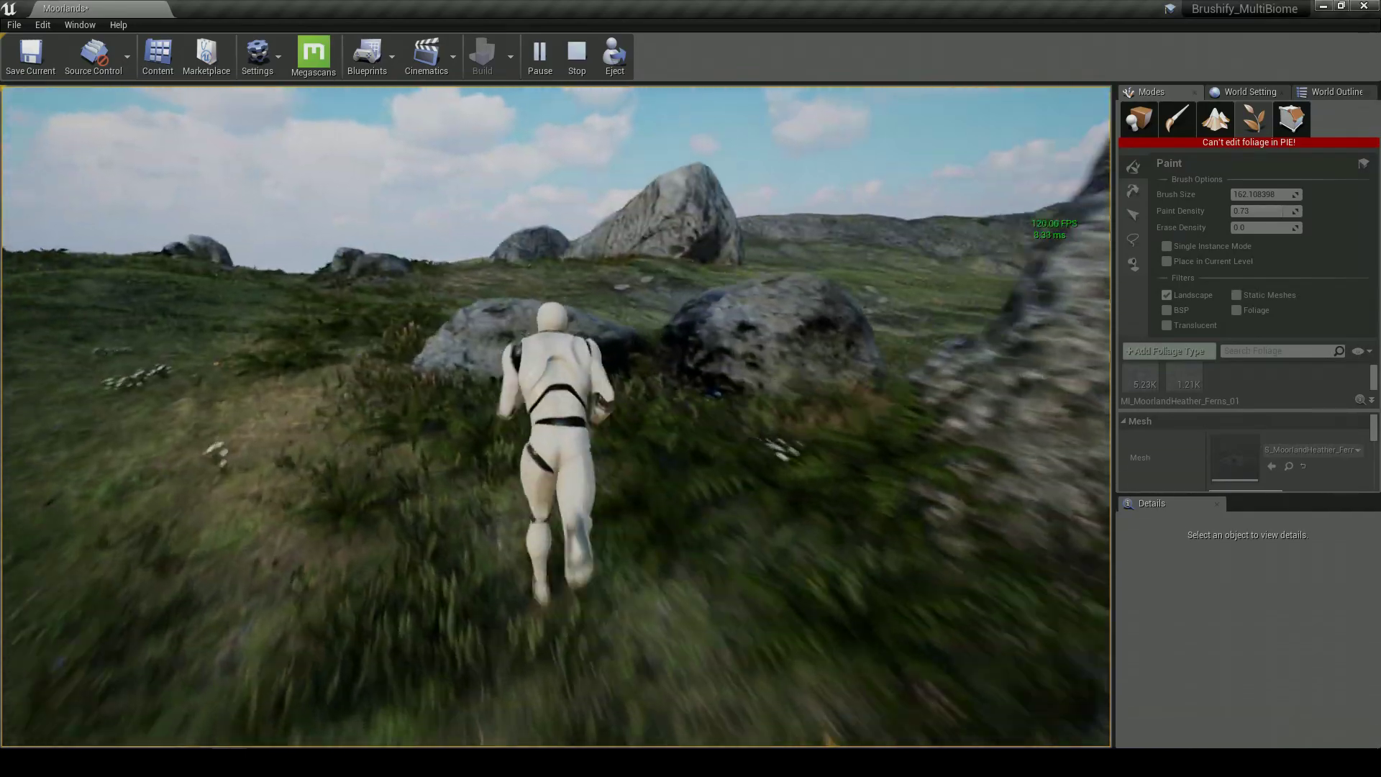
key("w")
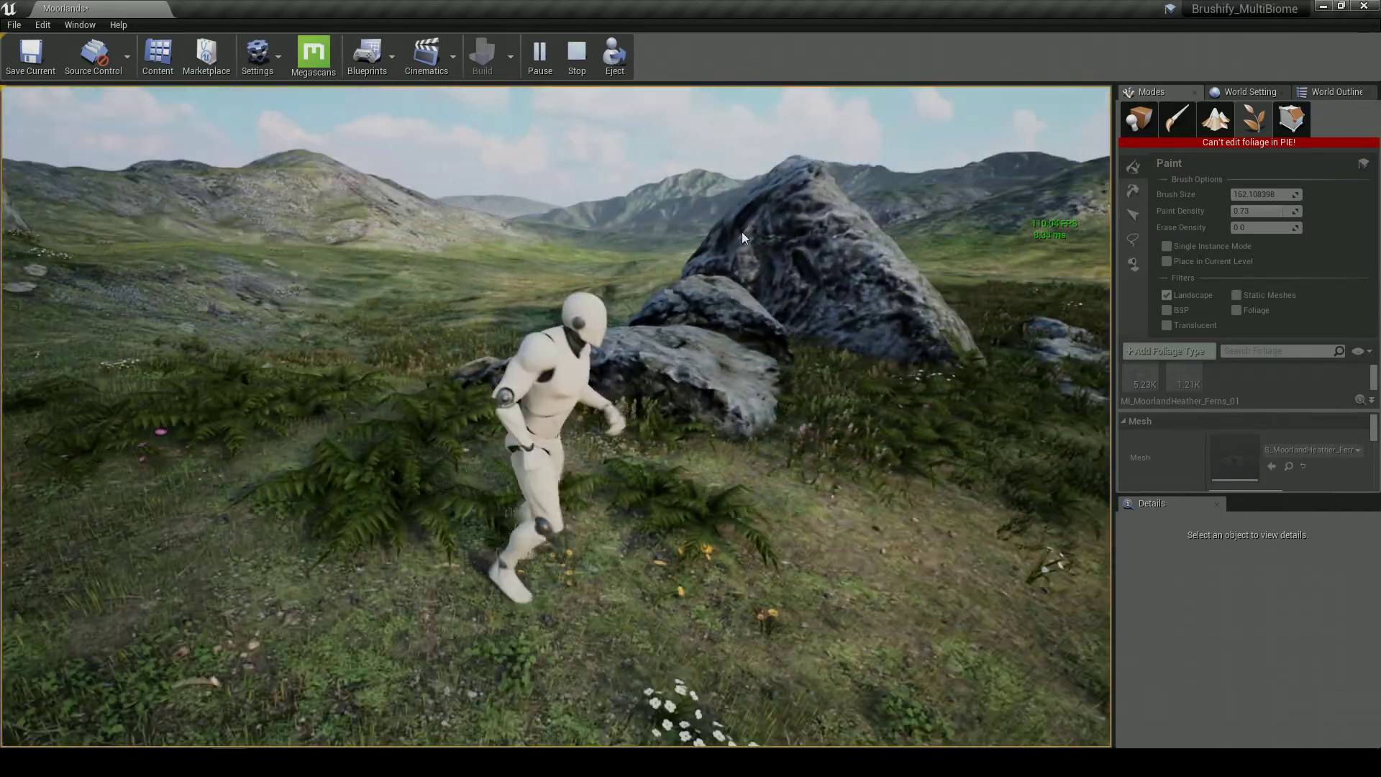
key("Escape")
Leave foliage painting and return to actor placement with both rock groups in view
right_click_drag(709, 356, 676, 356)
key("q")
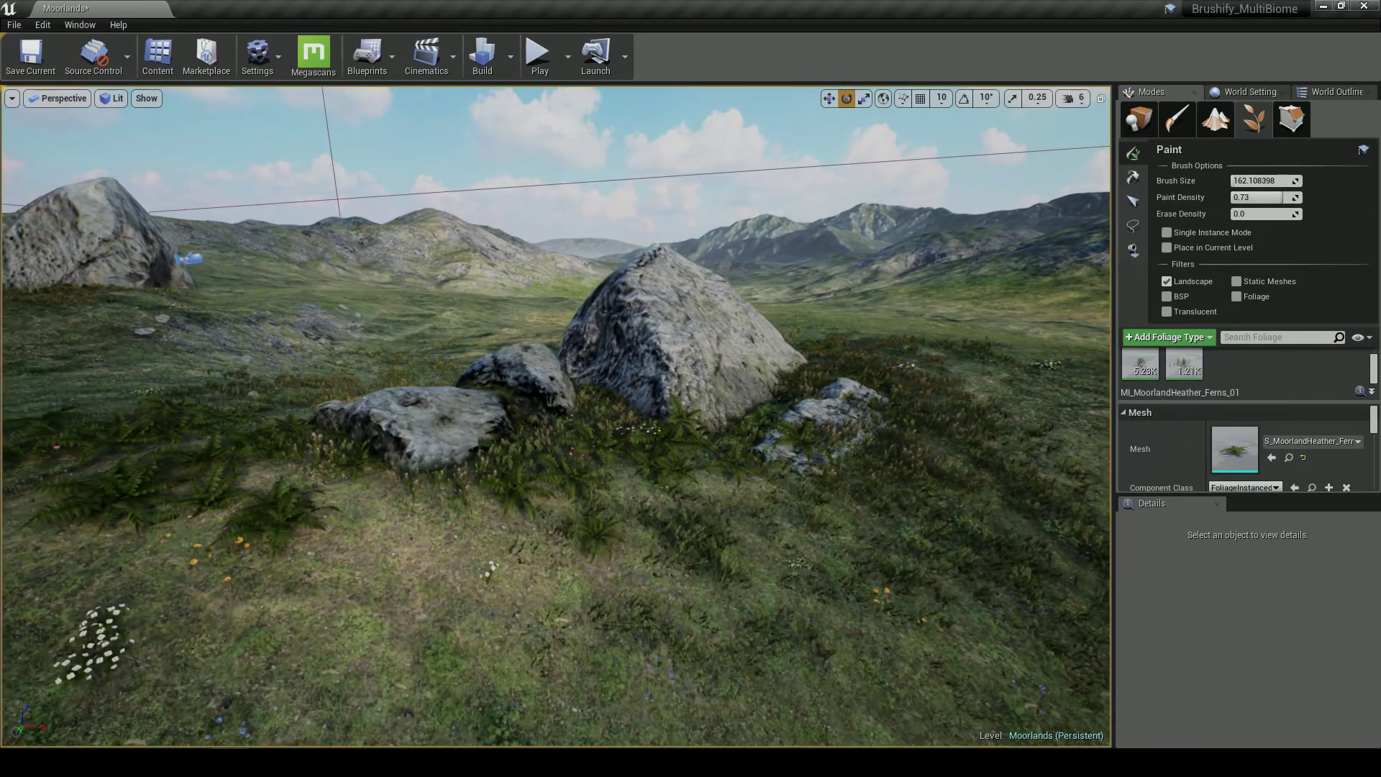
left_click(1136, 125)
right_click_drag(820, 288, 860, 269)
key("s")
key("a")
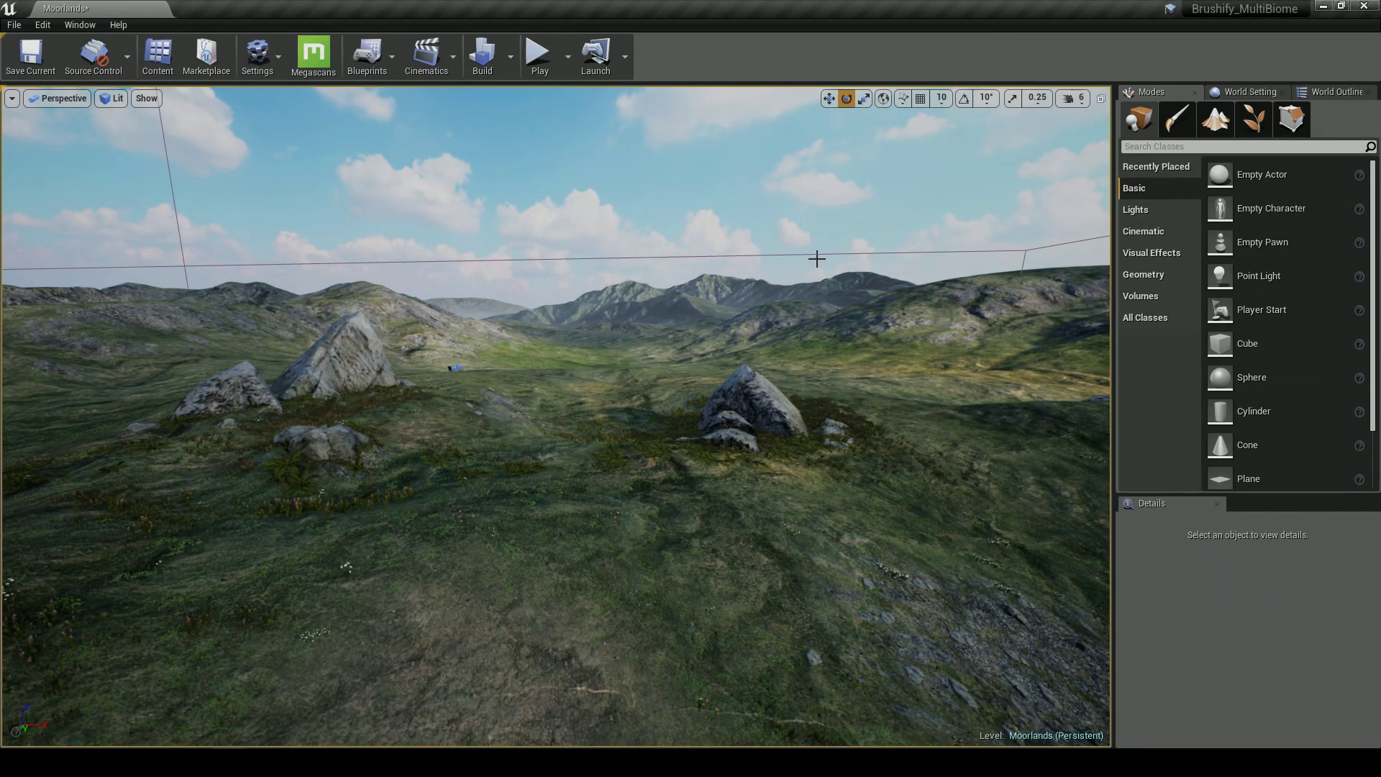
Move in on the heather-covered rock group and switch the viewport to the Mesh LODs coloration view
mouse_move(781, 284)
right_mouse_down()
mouse_move(808, 287)
mouse_move(761, 275)
mouse_move(781, 284)
right_mouse_up()
key("w")
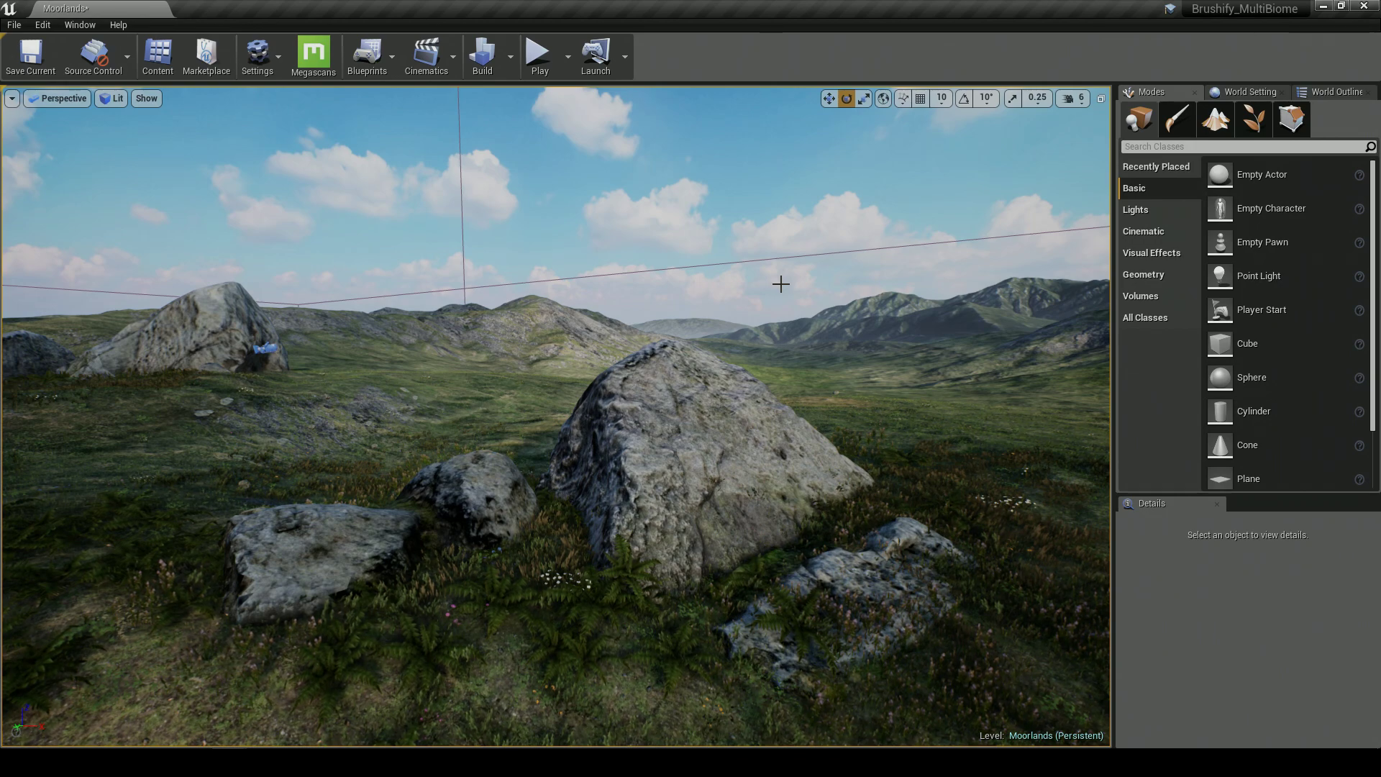
mouse_move(555, 415)
right_mouse_down()
mouse_move(446, 411)
mouse_move(557, 405)
right_mouse_up()
right_click_drag(624, 340, 665, 345)
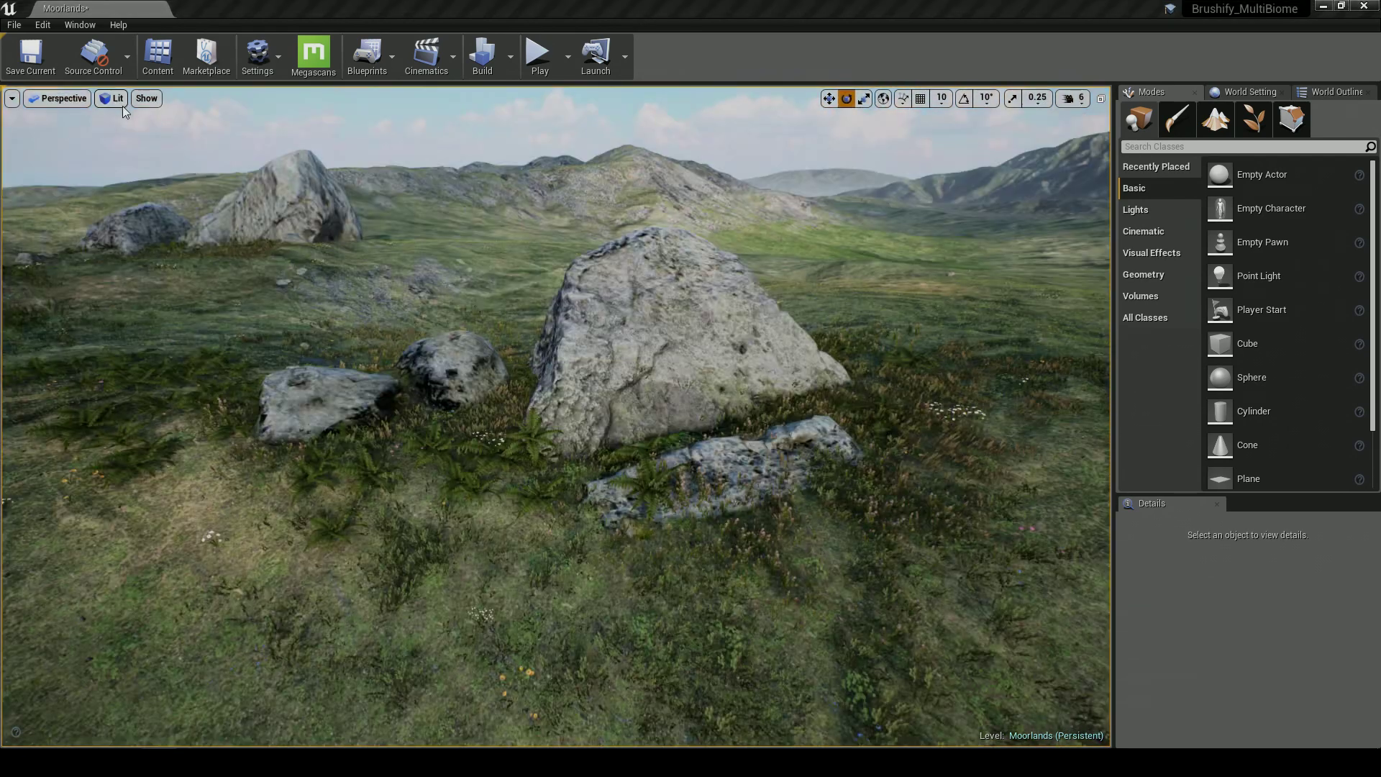
left_click(120, 103)
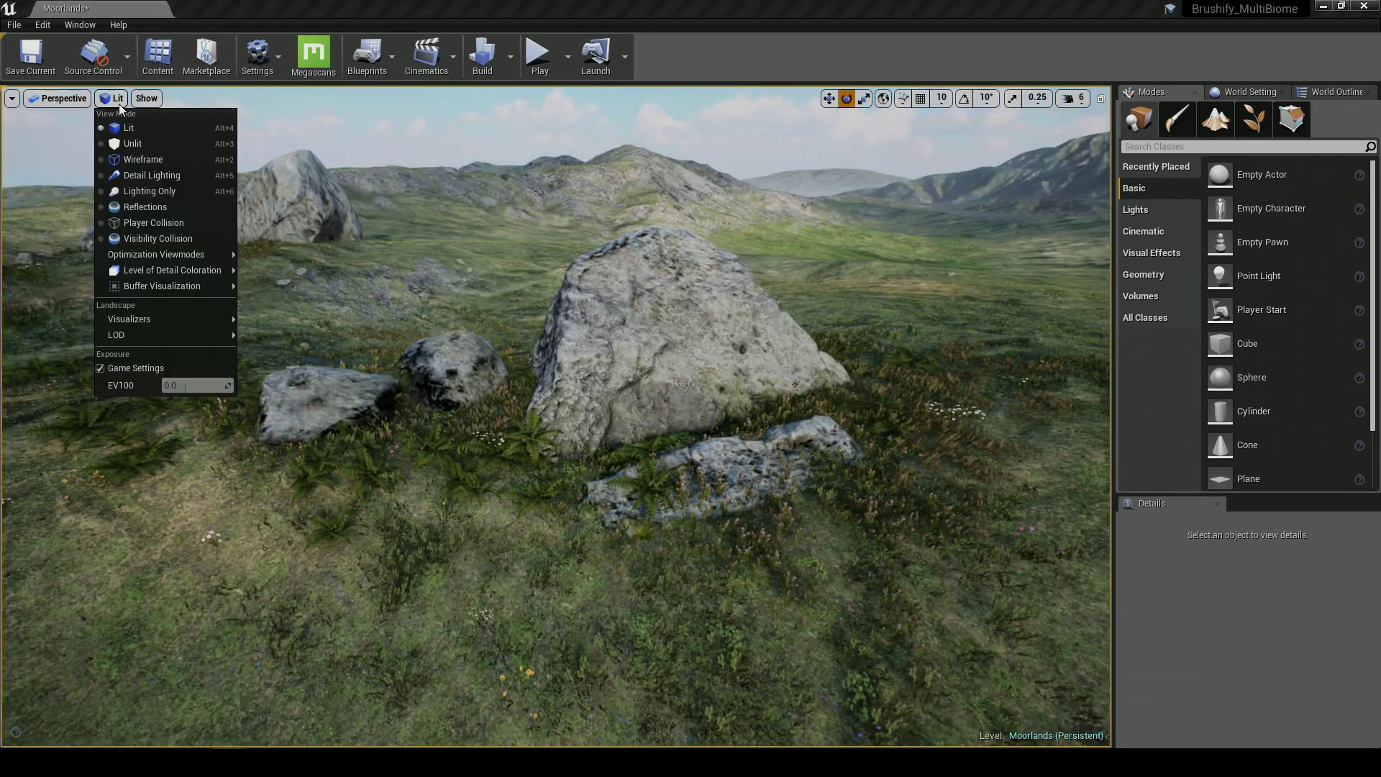
mouse_move(151, 266)
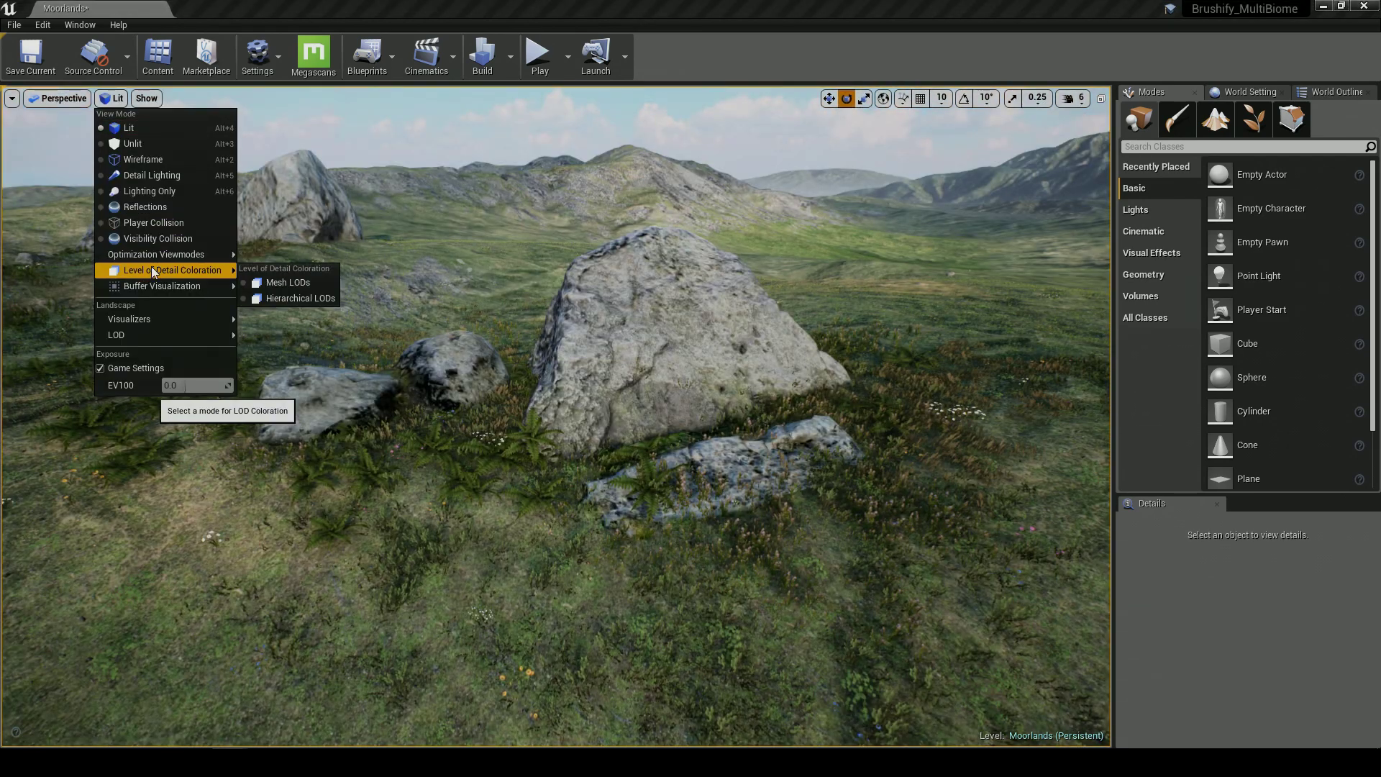
left_click(275, 282)
Examine how the level-of-detail colours of the rocks and foliage change with distance across the moor
key("s")
right_click_drag(349, 305, 381, 272)
key("w")
key("w")
key("s")
key("s")
key("w")
key("s")
key("w")
key("s")
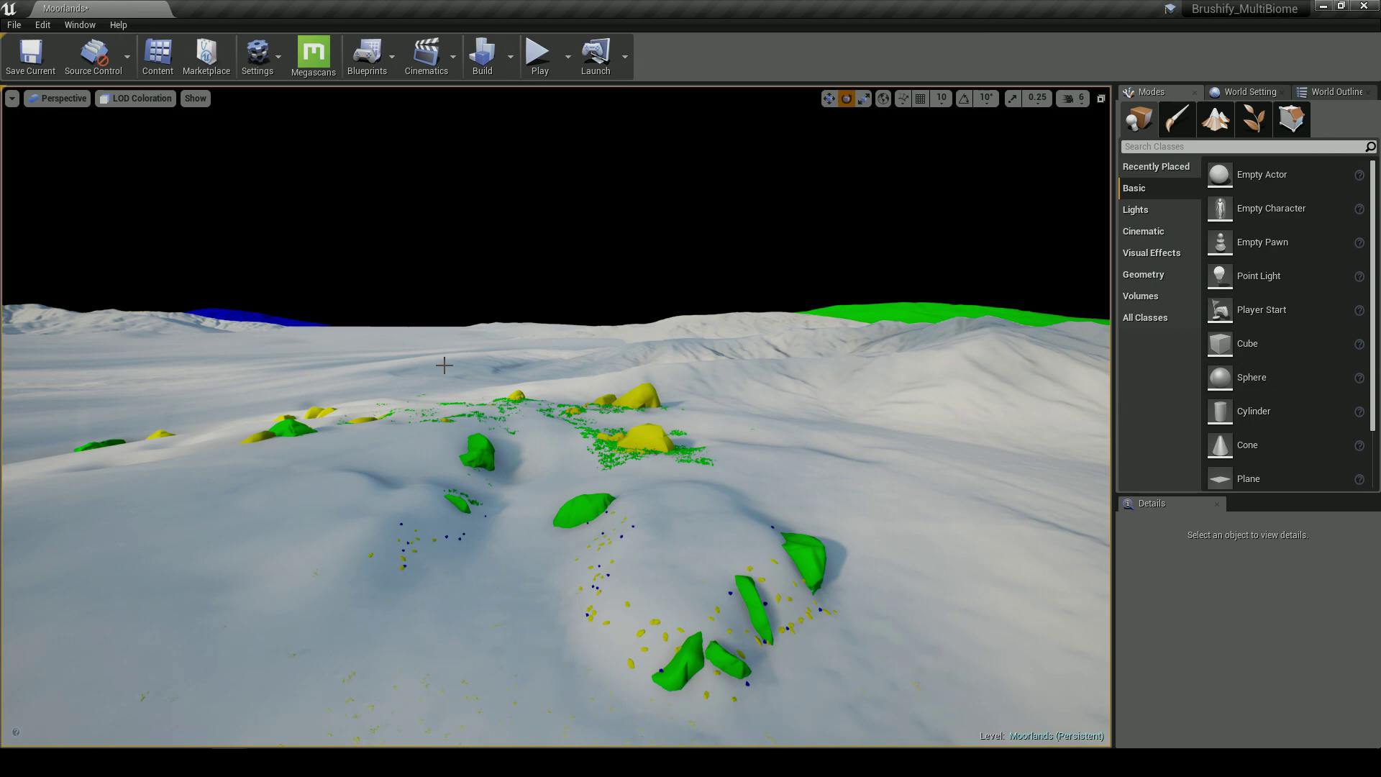
Return the viewport to the Lit view mode
left_click(138, 101)
left_click(140, 122)
left_click_drag(144, 133, 144, 132)
Select the procedural foliage volume in the outliner and enlarge the details area to show its settings
right_click_drag(513, 323, 533, 321)
right_click_drag(588, 205, 588, 205)
left_click(595, 189)
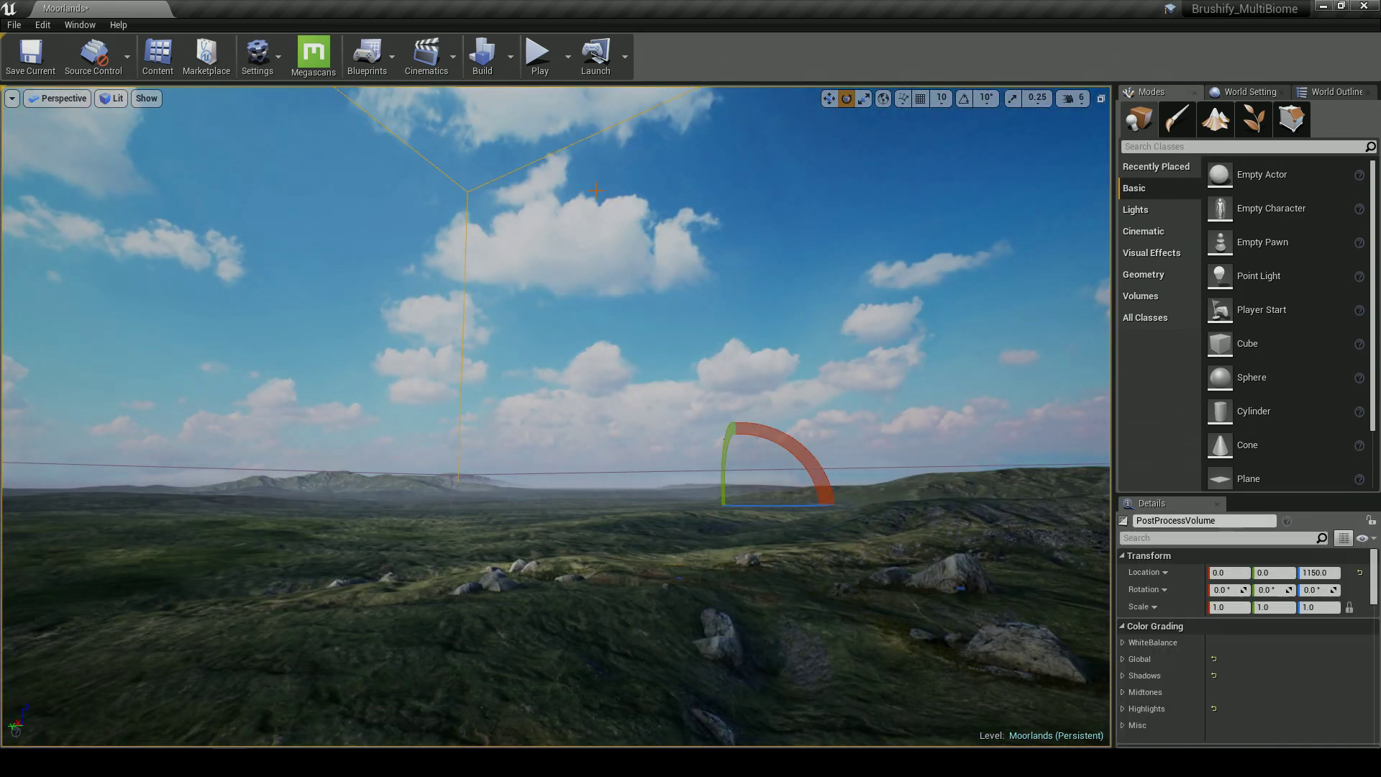
left_click(1326, 92)
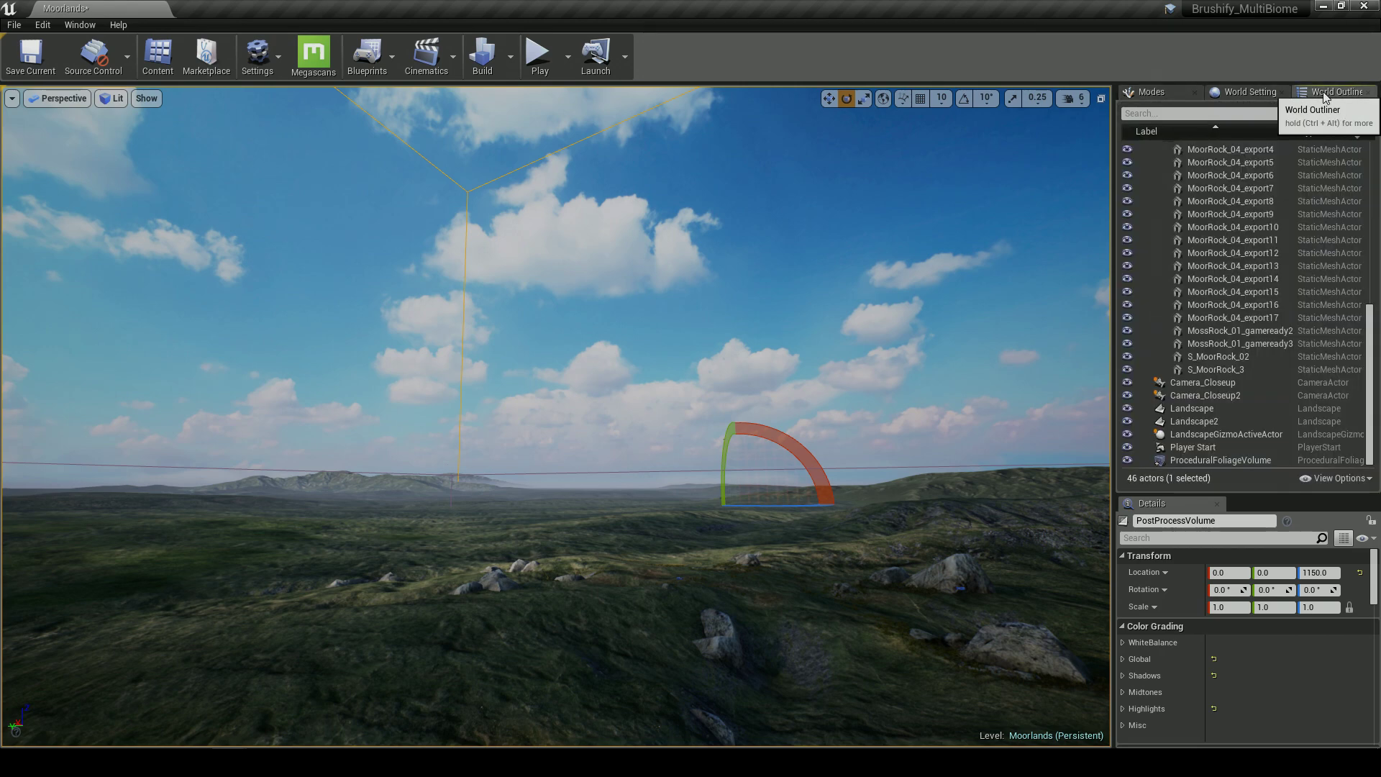
scroll(1277, 386, "up", 5)
scroll(1288, 403, "down", 5)
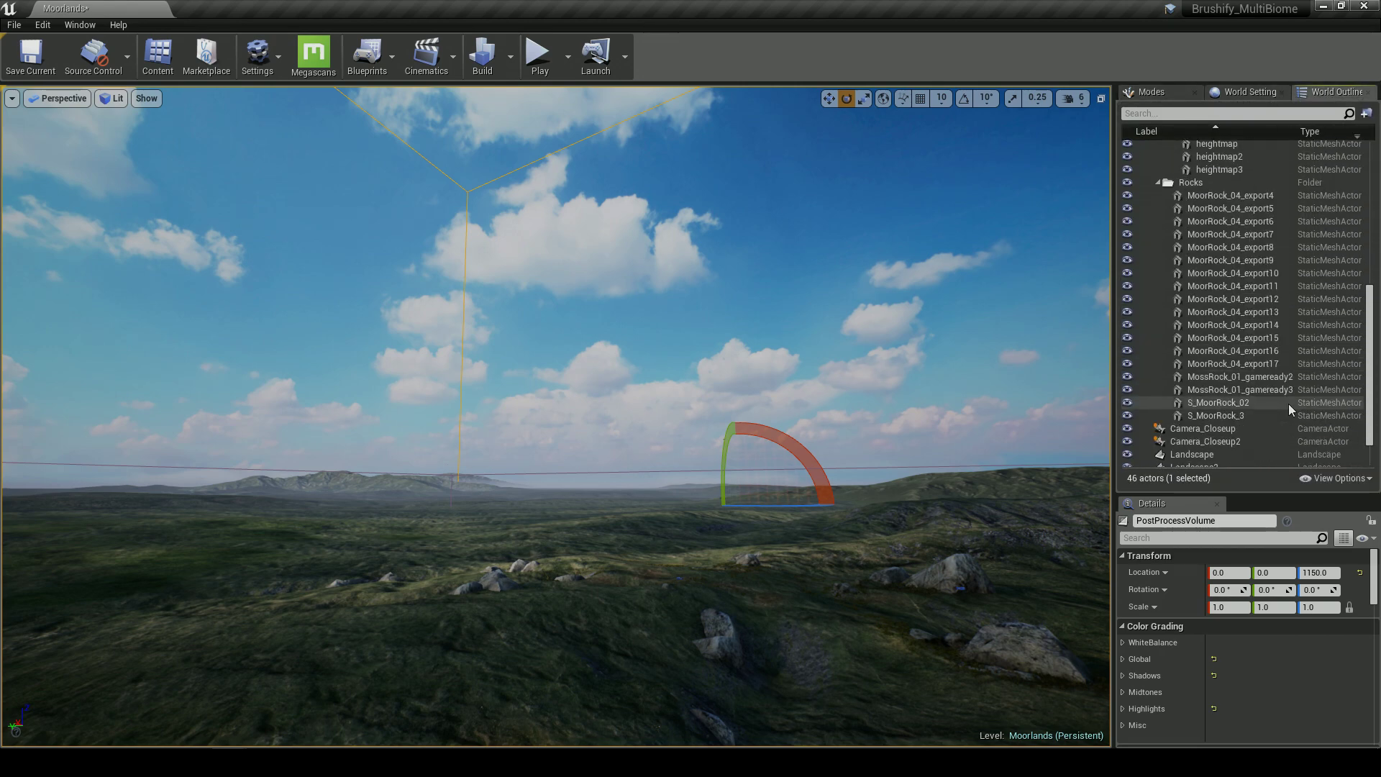
double_click(1245, 459)
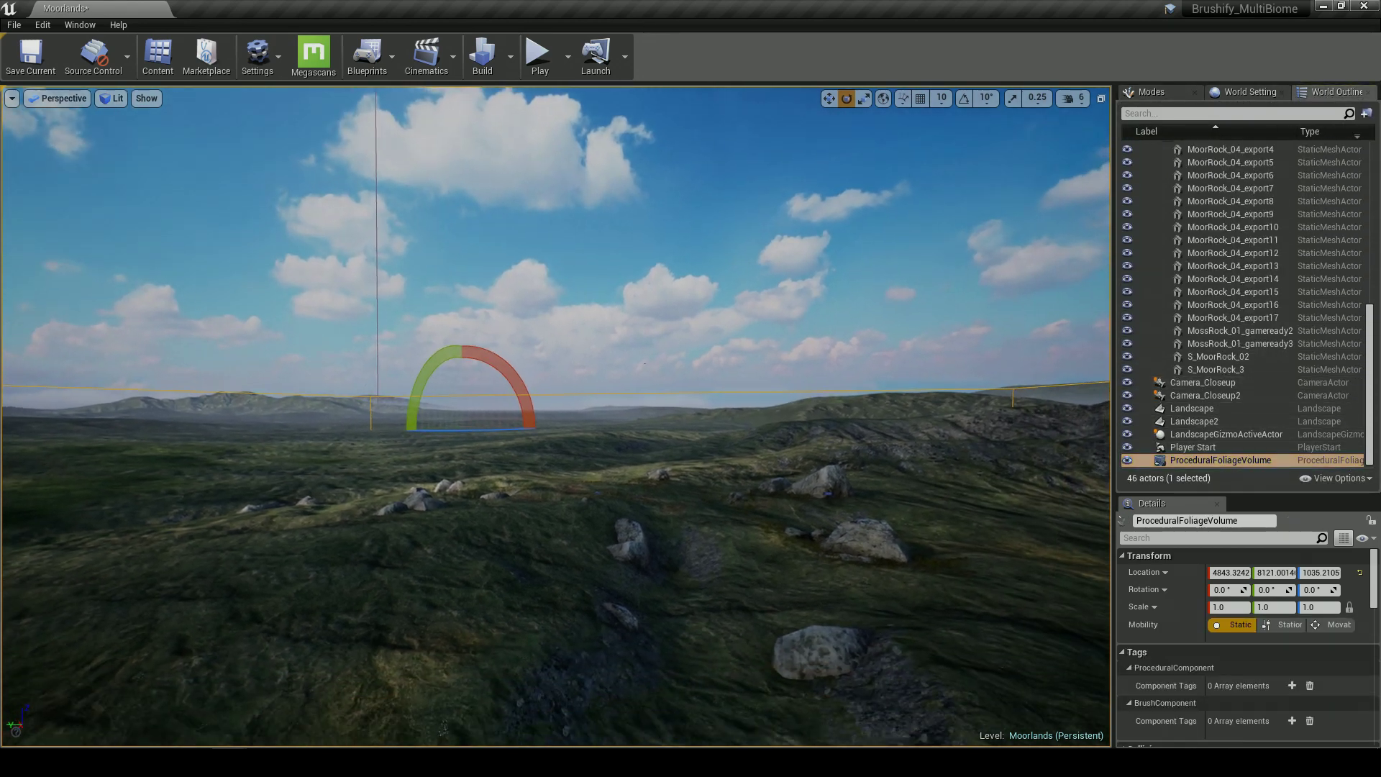
left_click_drag(1293, 495, 1294, 235)
scroll(1296, 446, "down", 10)
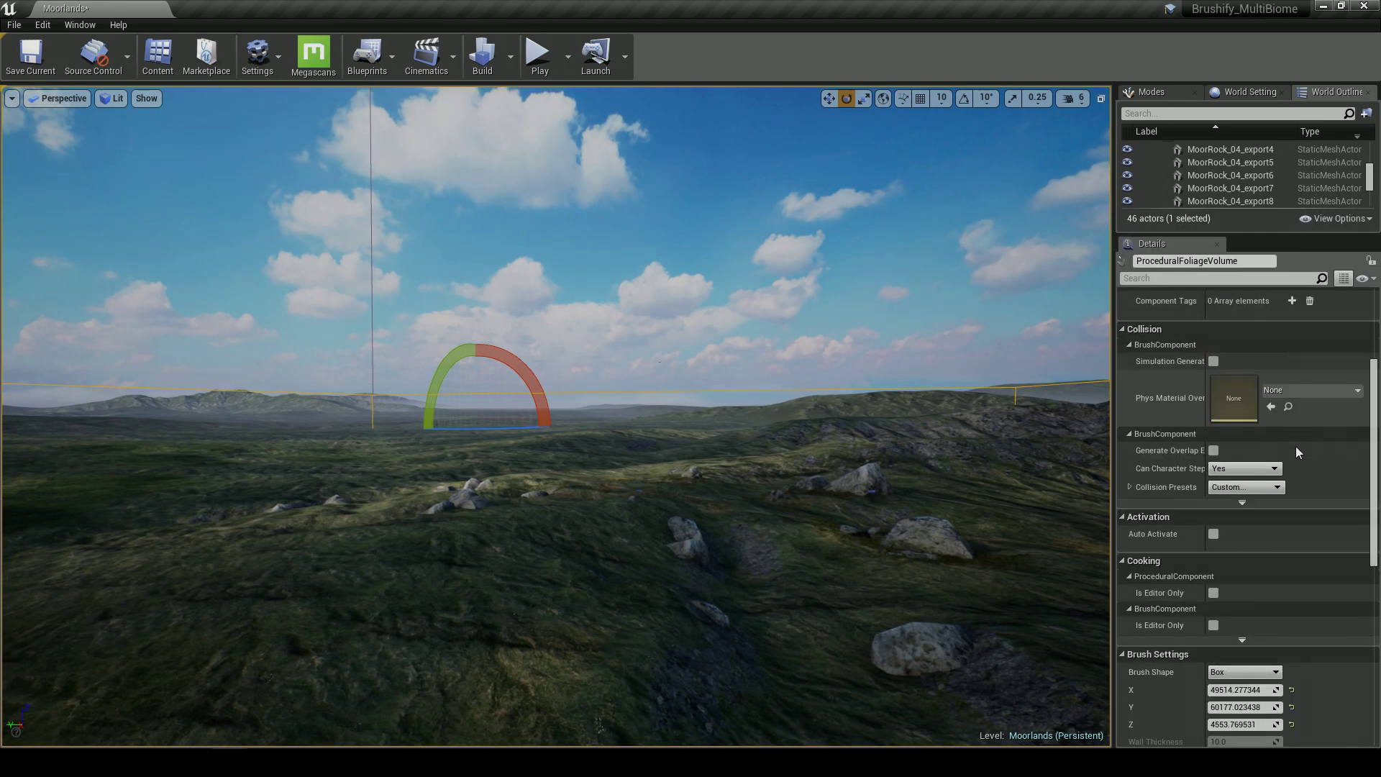
Duplicate the procedural foliage volume and offset the copy sideways over the moor
right_click_drag(791, 460, 822, 501)
key("w")
right_click_drag(389, 293, 388, 294)
key("w")
left_click_drag(379, 262, 514, 261, "alt")
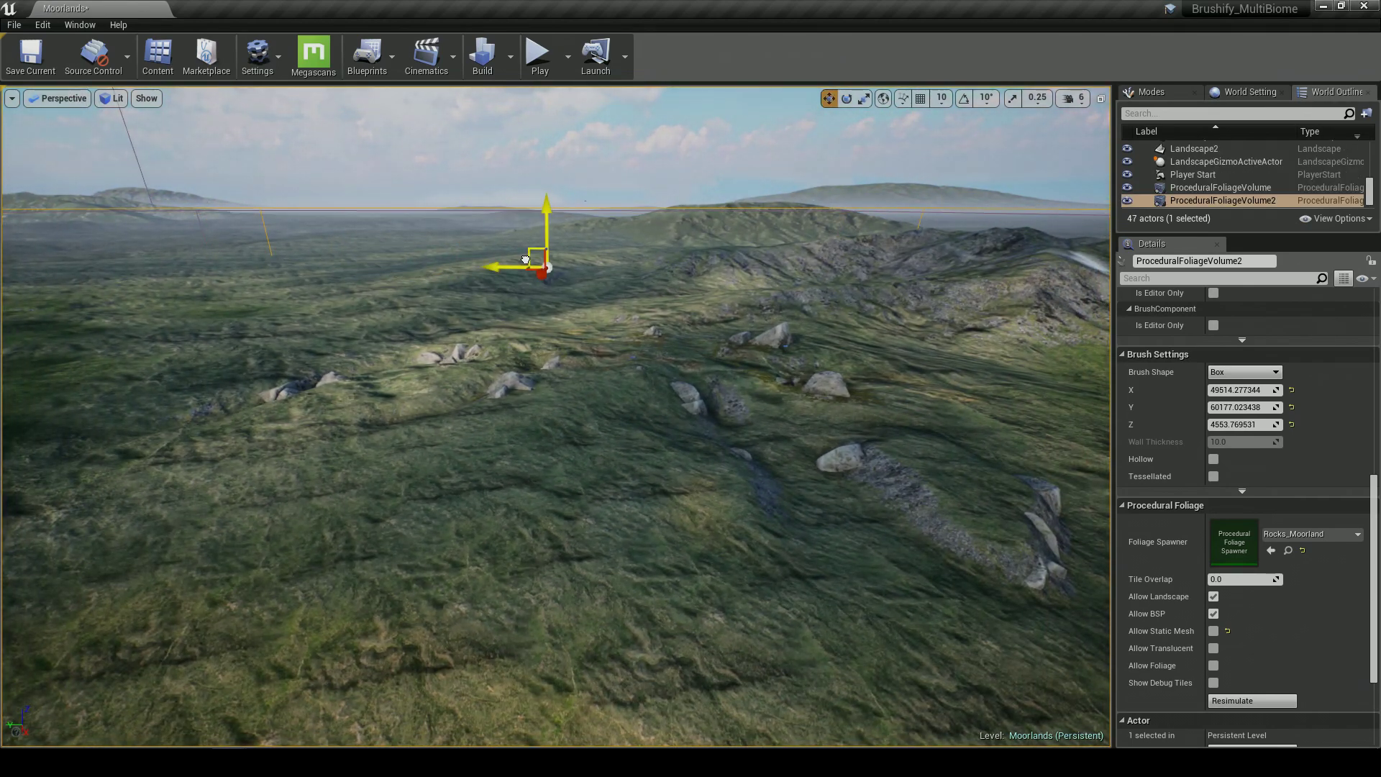
Reset the copied volume's box size, resize it to about X 16823, Y 14857, Z 4974, and position it around the rocks
left_click(1291, 407)
left_click(1292, 424)
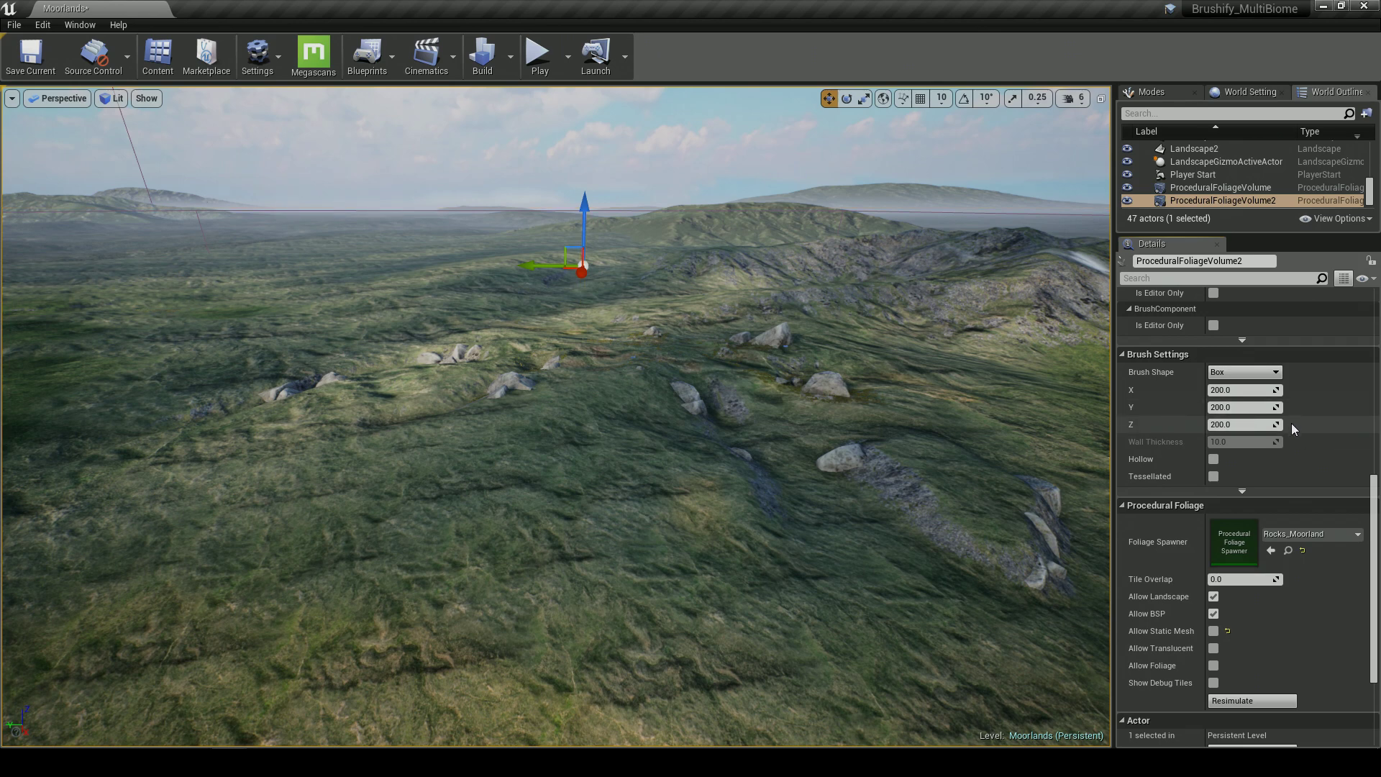
left_click_drag(1245, 389, 1273, 389)
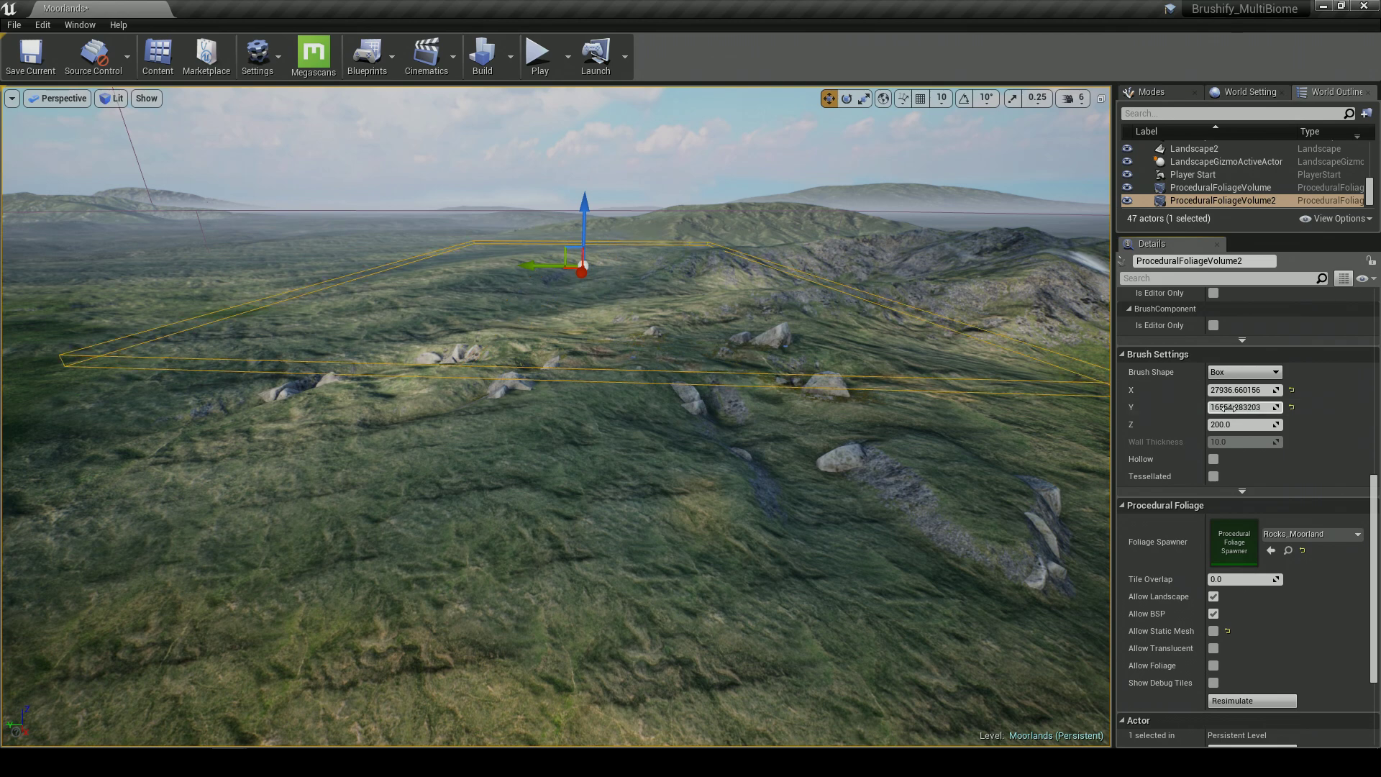
left_click_drag(1244, 424, 1273, 424)
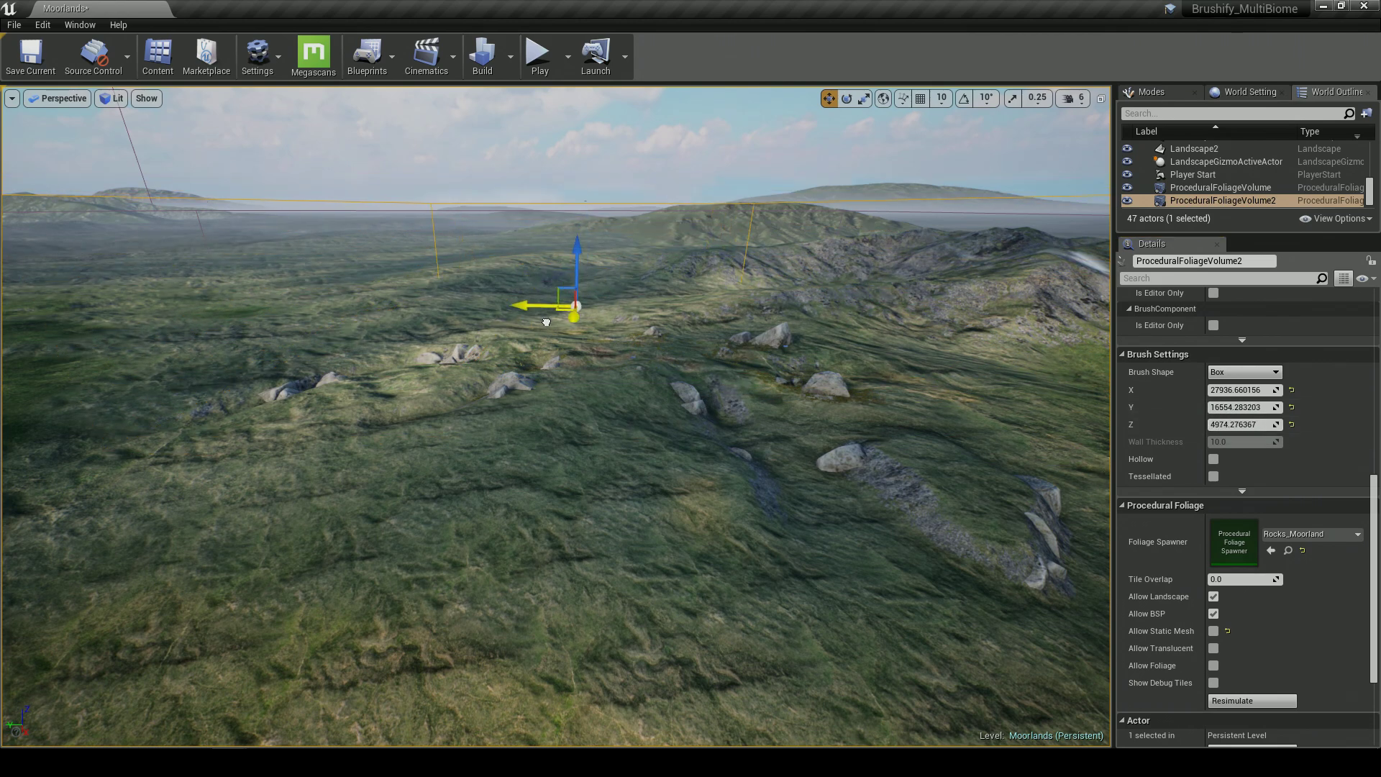
mouse_move(544, 334)
right_mouse_down()
mouse_move(611, 353)
mouse_move(695, 404)
right_mouse_up()
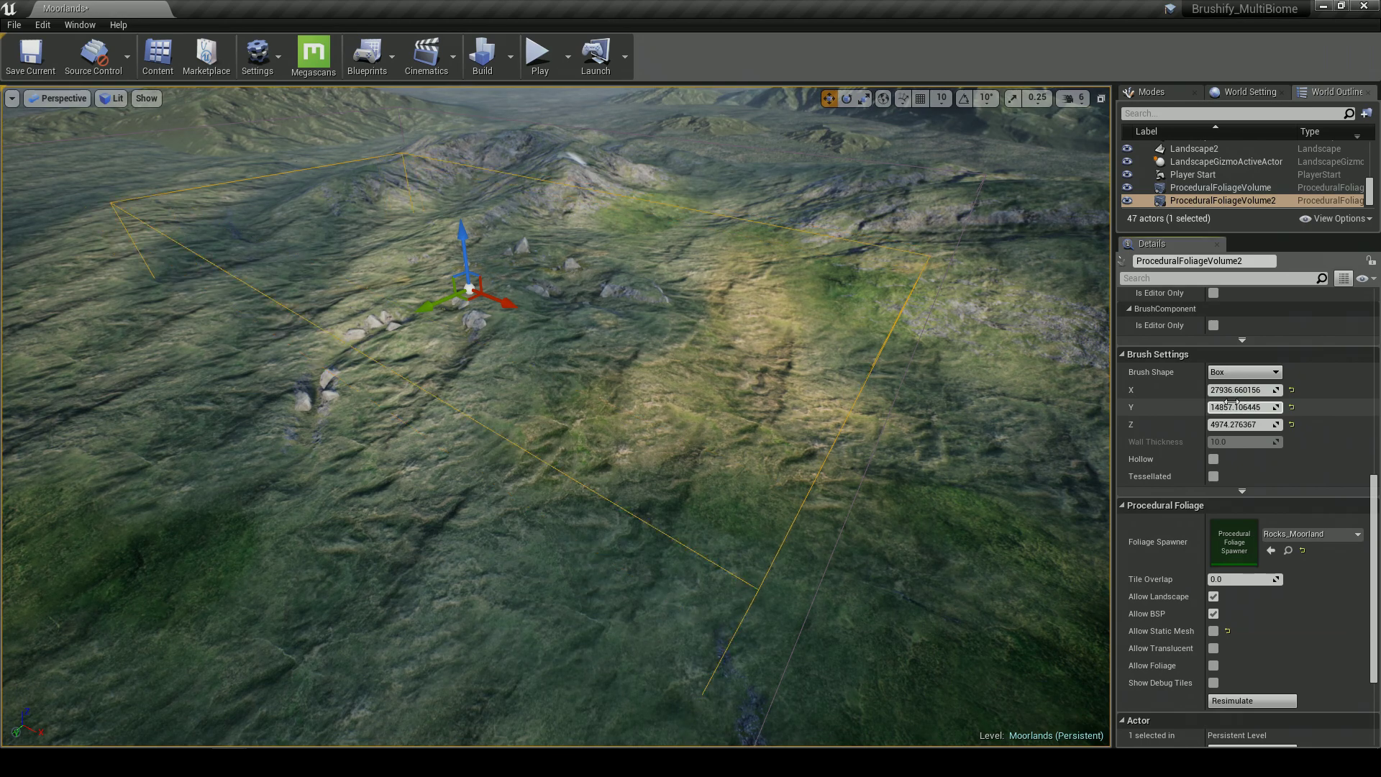
scroll(1262, 547, "down", 2)
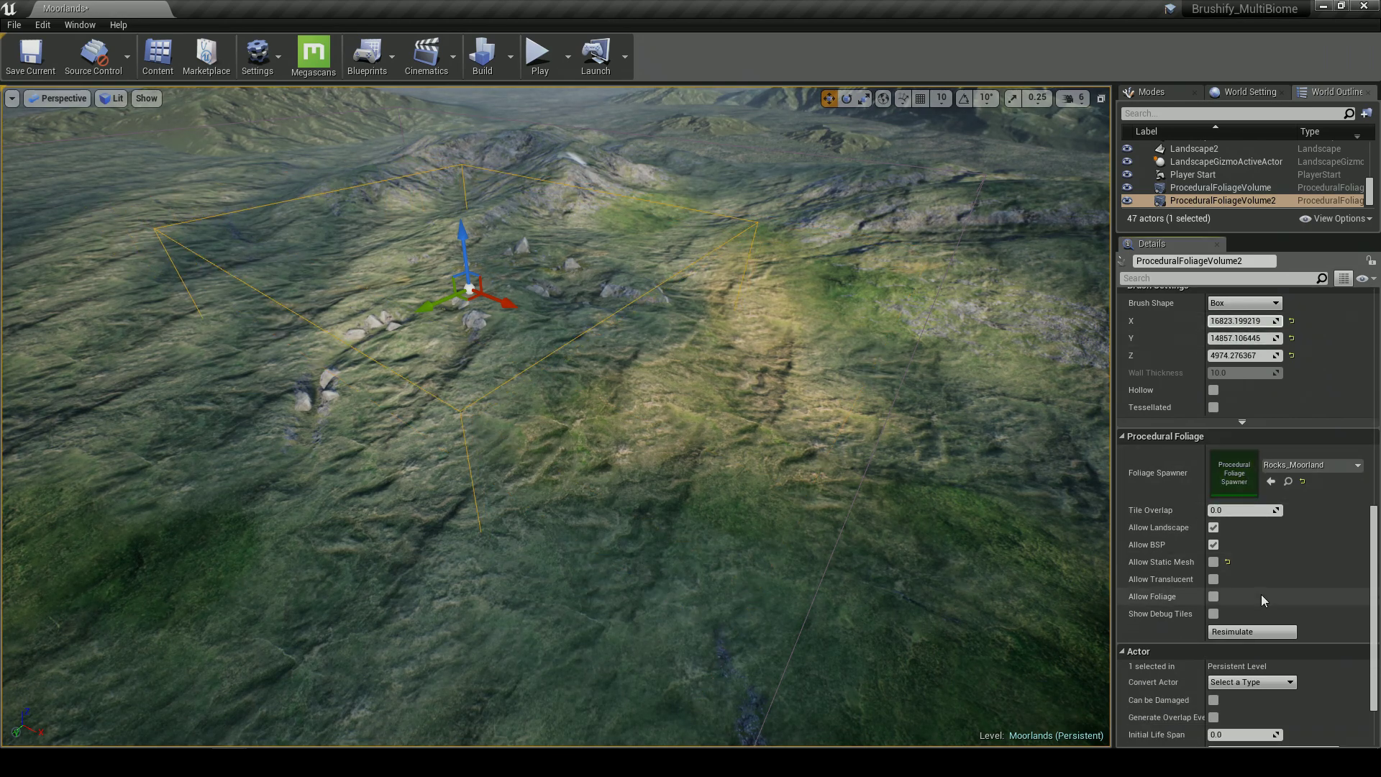
Select the existing instanced rock foliage on the moor and delete it
key("w")
right_click_drag(700, 411, 700, 363)
left_click(506, 348)
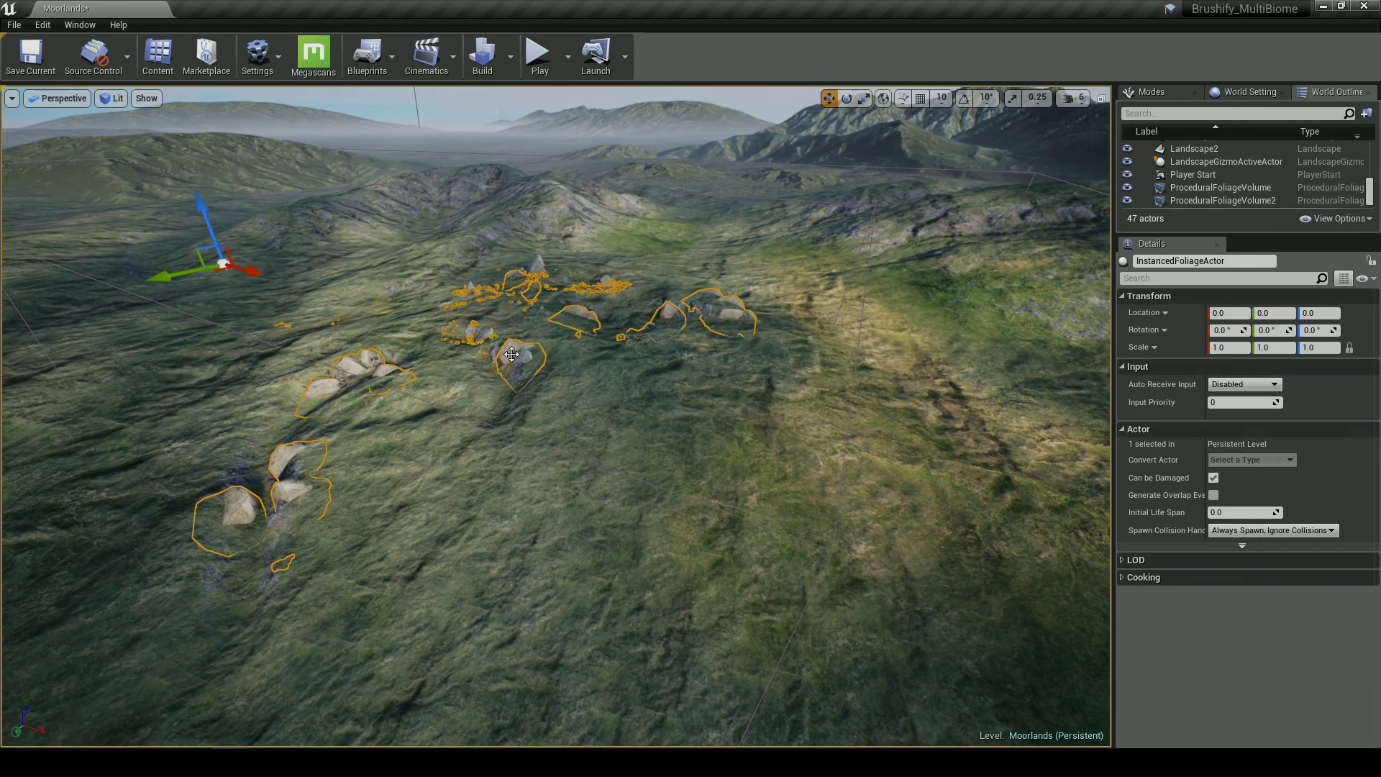
key("Escape")
Select the smaller foliage volume and resimulate it with the Rocks_Moorland spawner
left_click(381, 385)
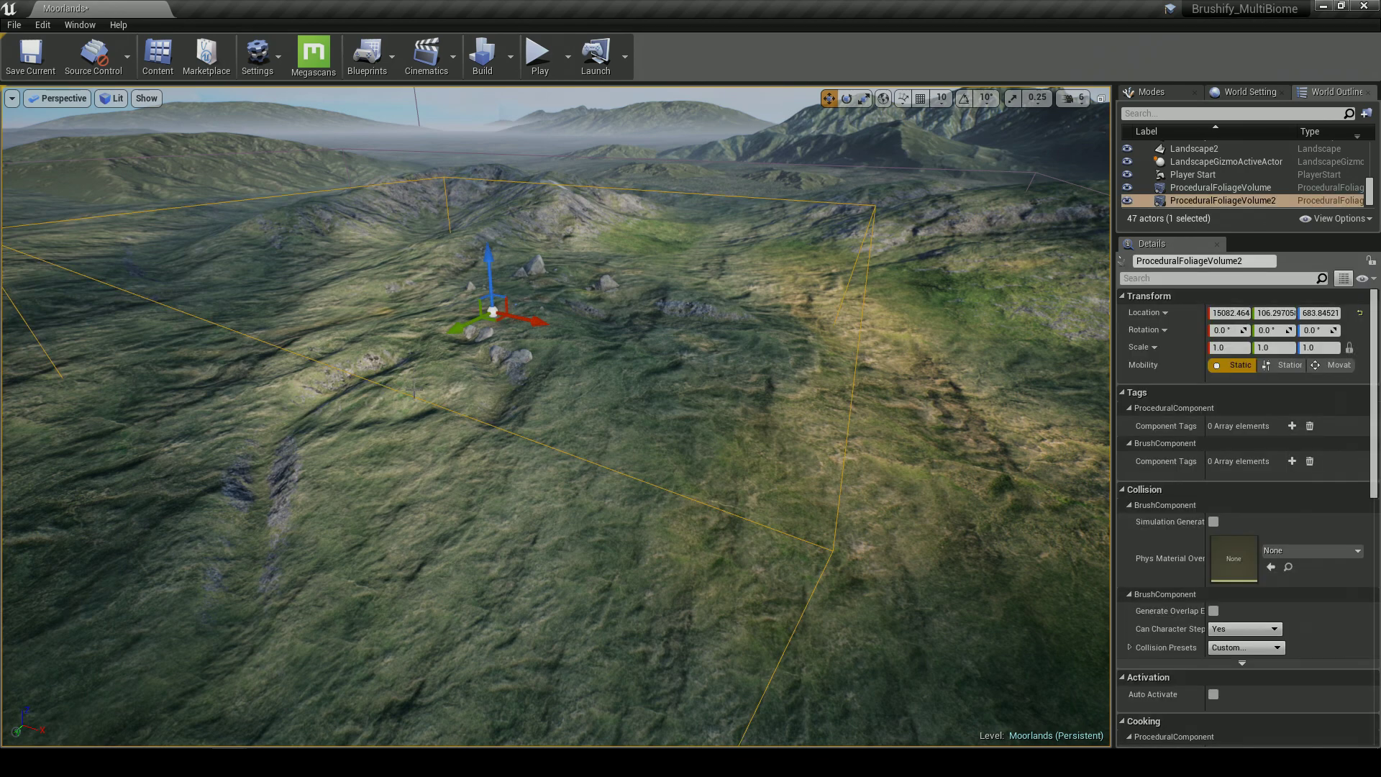
scroll(1240, 643, "down", 10)
scroll(1240, 643, "down", 5)
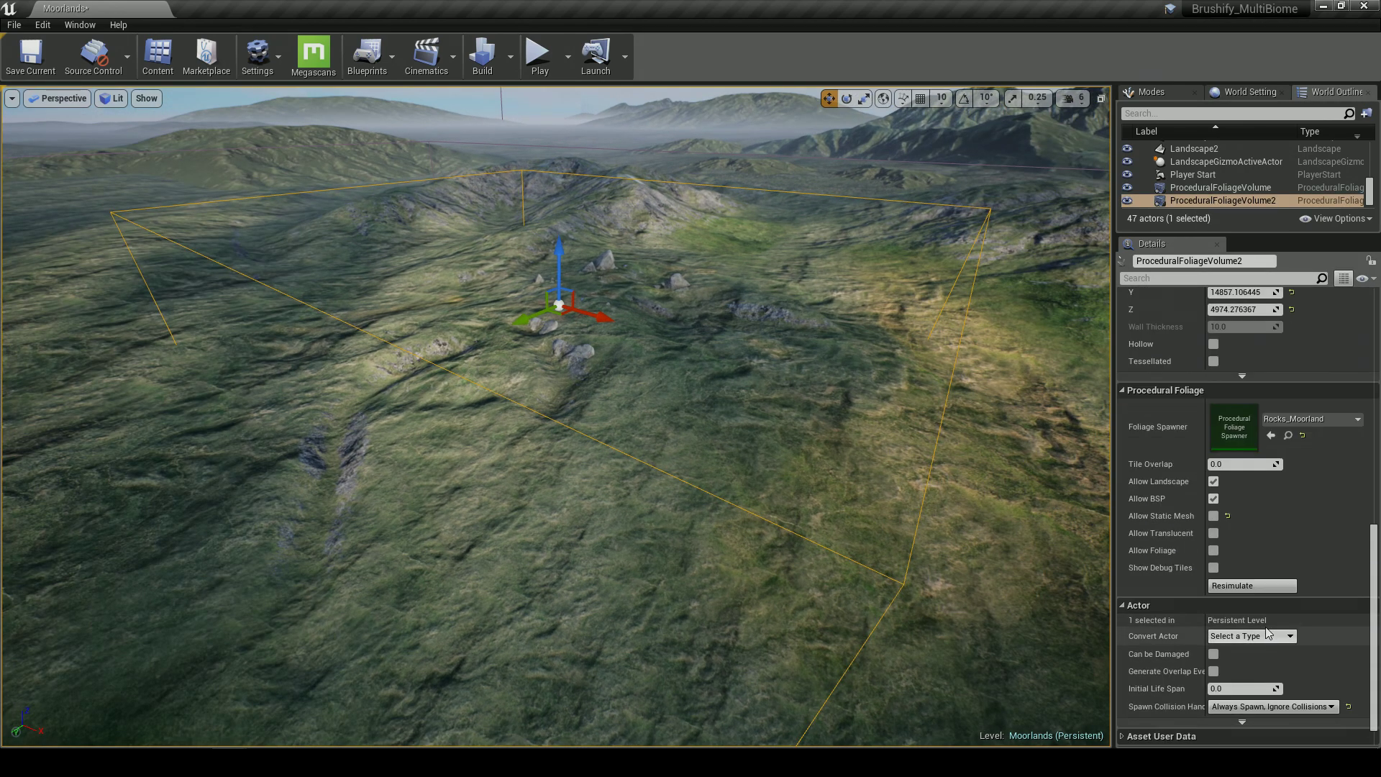
left_click(1250, 587)
Inspect the spawned rocks along the gully and delete their instanced foliage actor
key("w")
right_click_drag(813, 432, 712, 438)
right_click_drag(618, 518, 620, 476)
key("s")
left_click(647, 474)
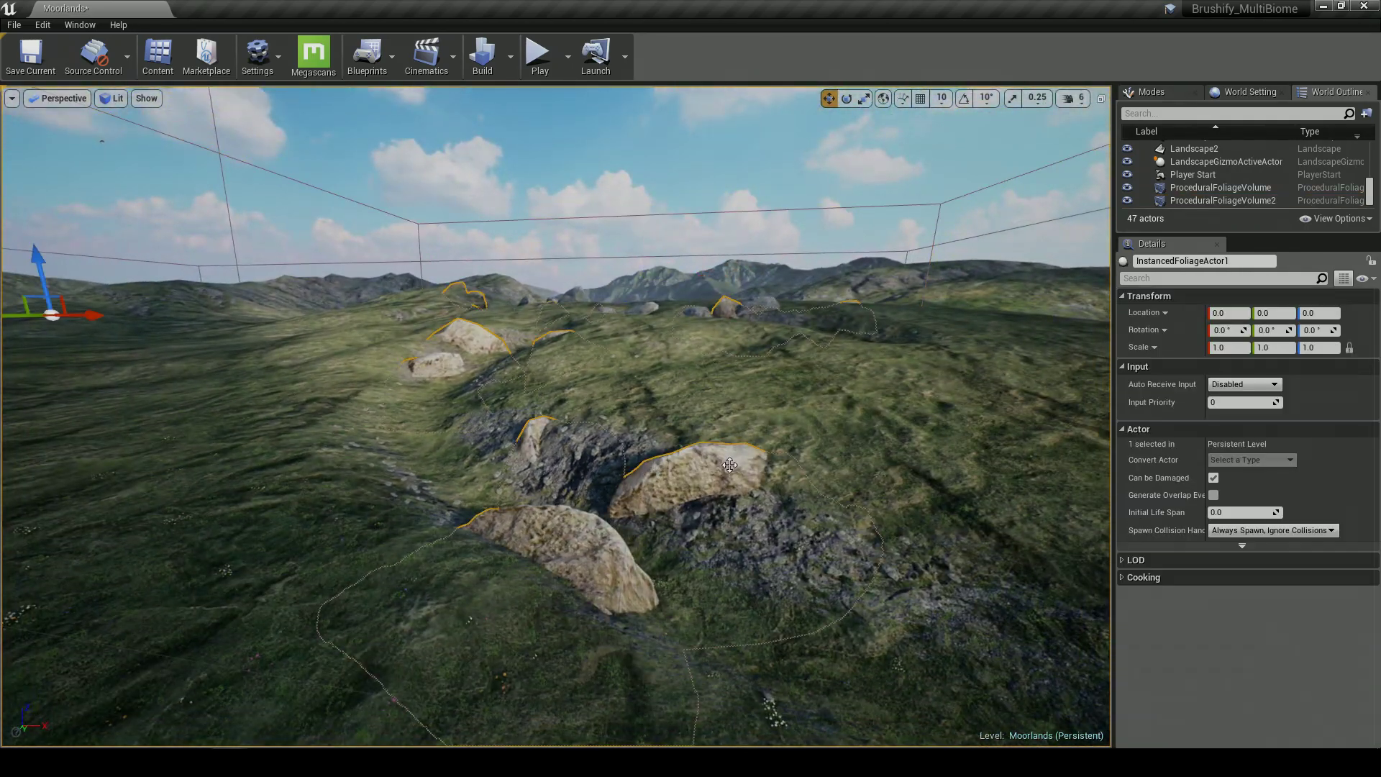
key("Delete")
Reselect the smaller volume and resimulate its Rocks_Moorland foliage to spawn rocks along the gully again
left_click(530, 259)
right_click_drag(529, 227, 489, 227)
key("s")
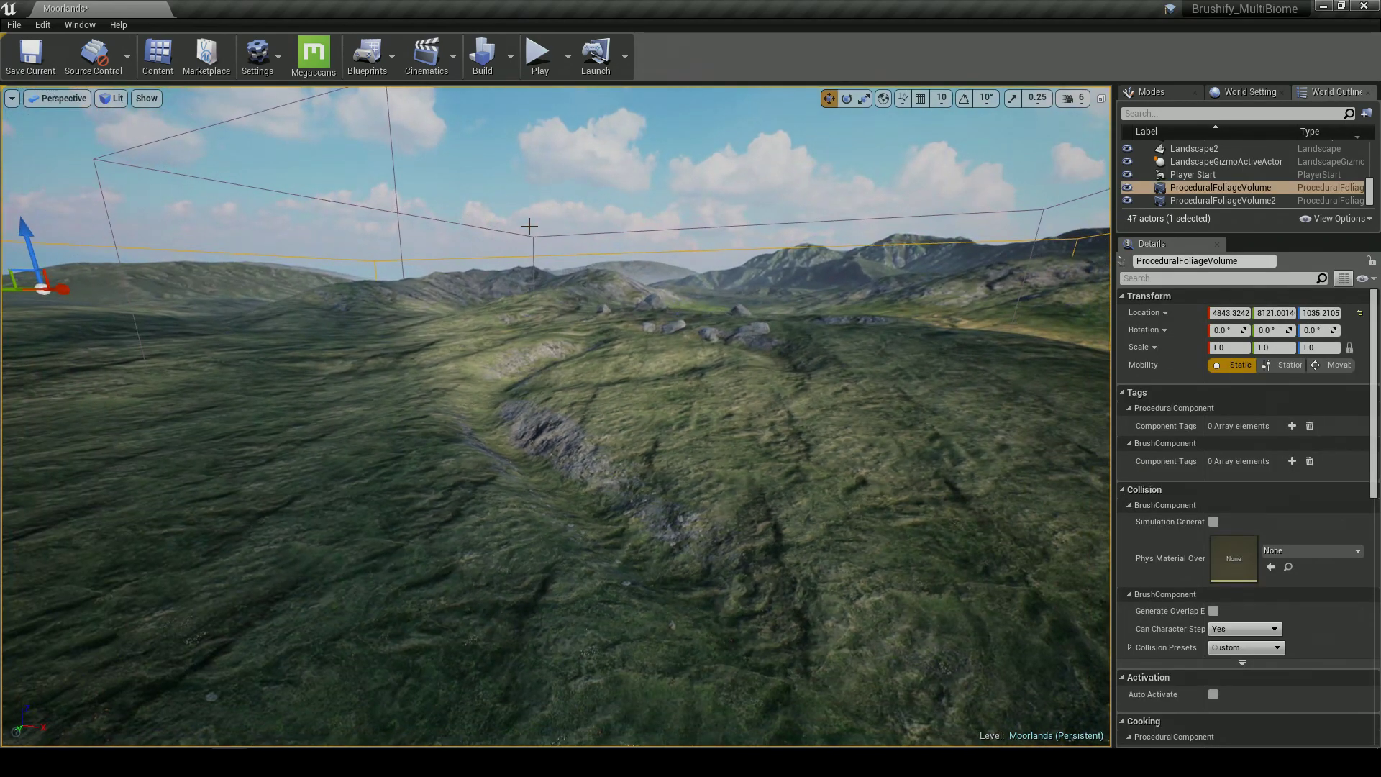
scroll(1195, 603, "down", 10)
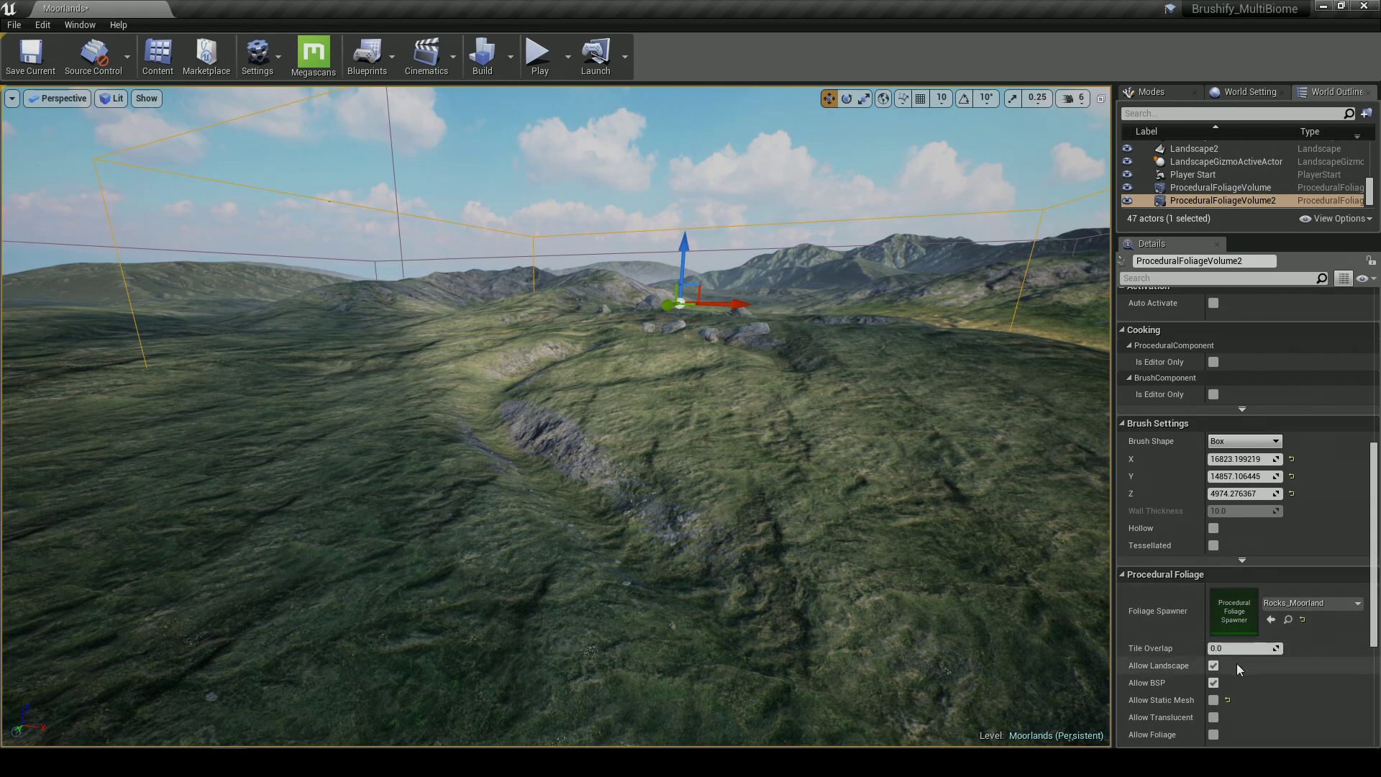
scroll(1243, 656, "down", 3)
key("w")
right_click_drag(964, 540, 779, 498)
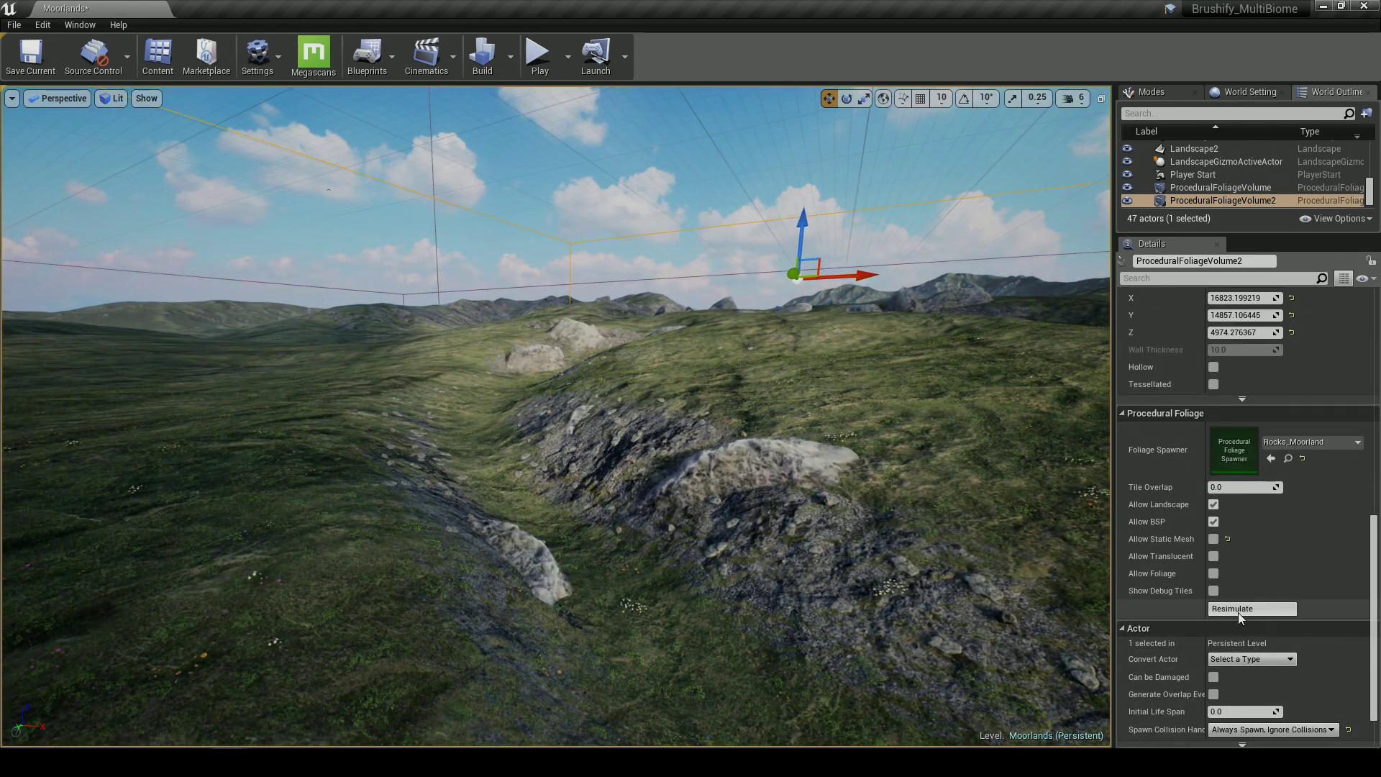
Inspect the rocks in the gully, switch to foliage editing, make room for its options and activate instance selection
key("w")
right_click_drag(935, 536, 891, 575)
key("a")
key("w")
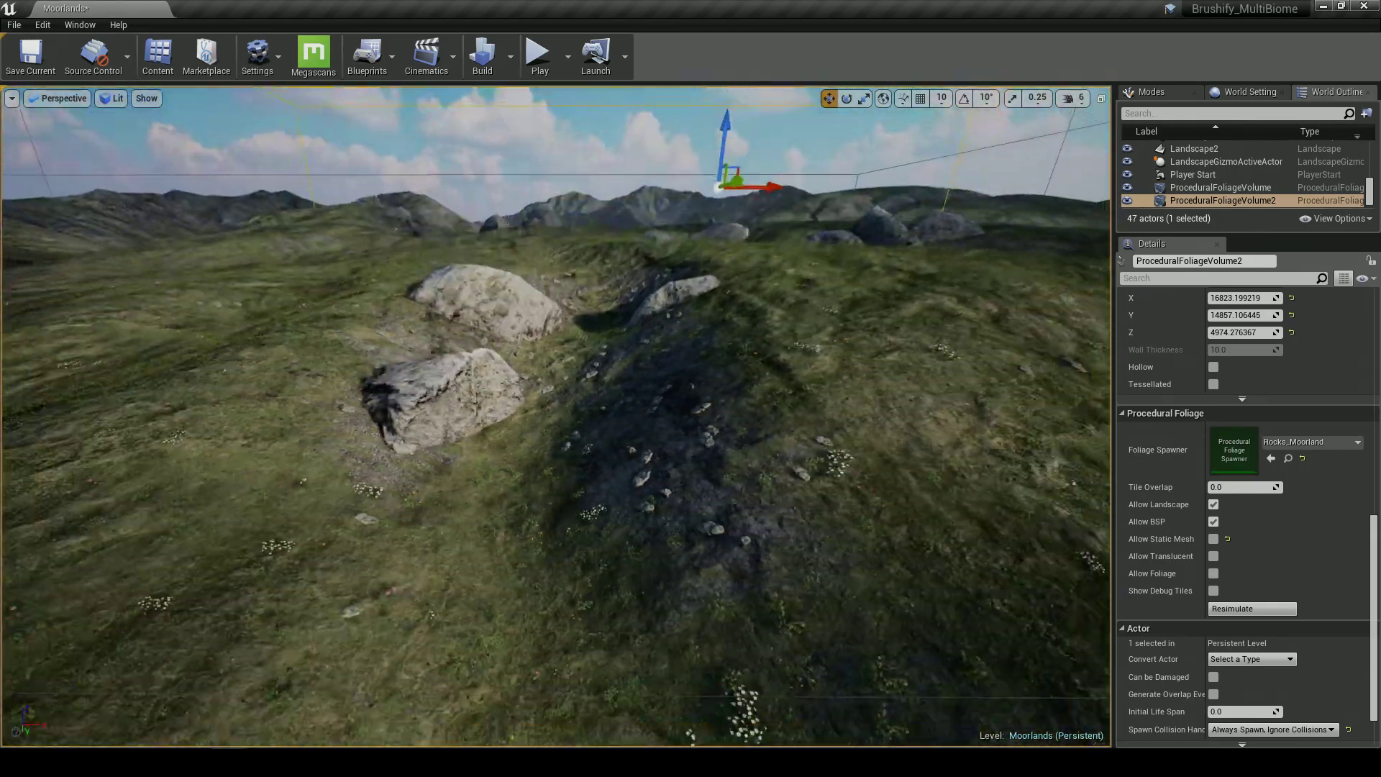
left_click_drag(805, 453, 806, 439)
left_click(1150, 92)
left_click(1251, 120)
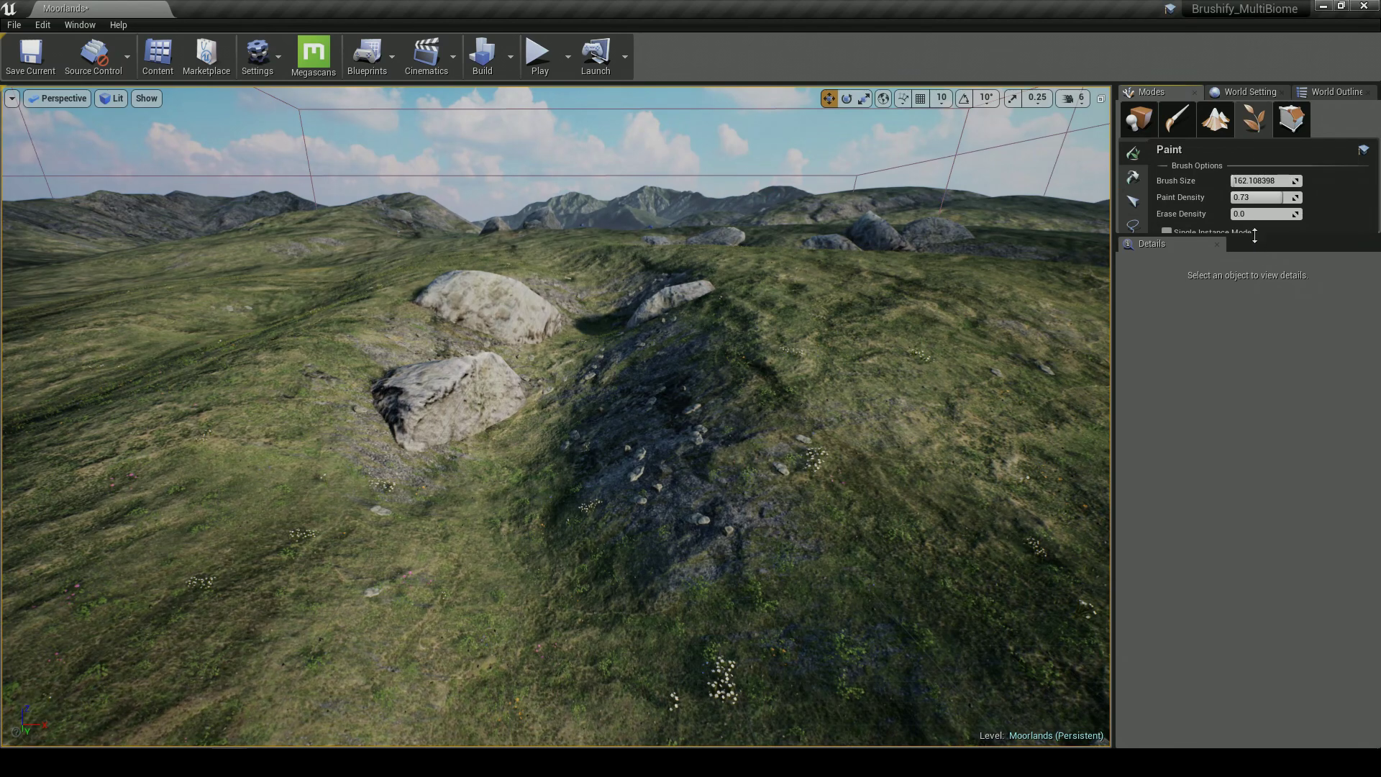
left_click_drag(1246, 350, 1247, 592)
left_click(1134, 204)
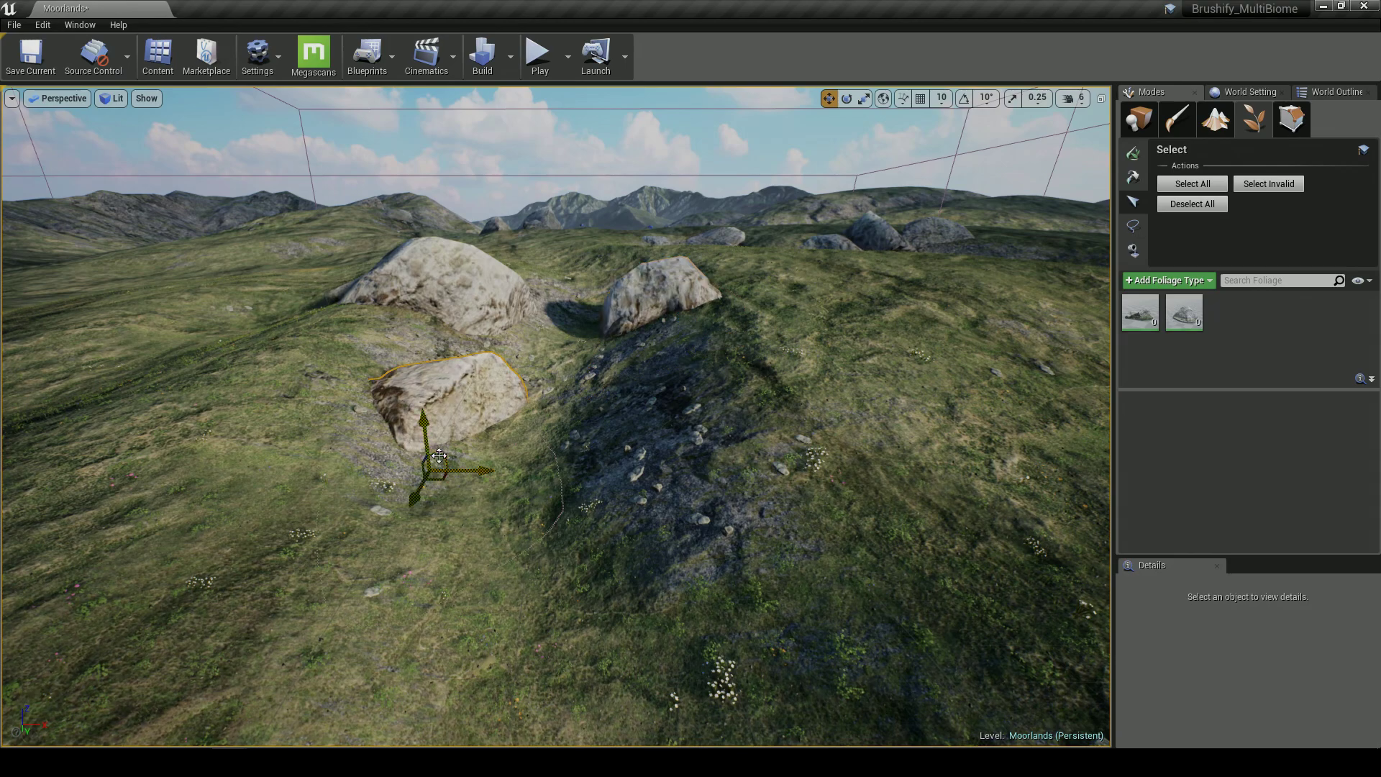
Select individual spawned rocks along the gully and reposition them on the slopes
left_click_drag(368, 432, 367, 435)
right_click_drag(367, 435, 489, 414)
left_click(714, 393)
right_click_drag(713, 393, 799, 393)
right_click_drag(517, 398, 577, 406)
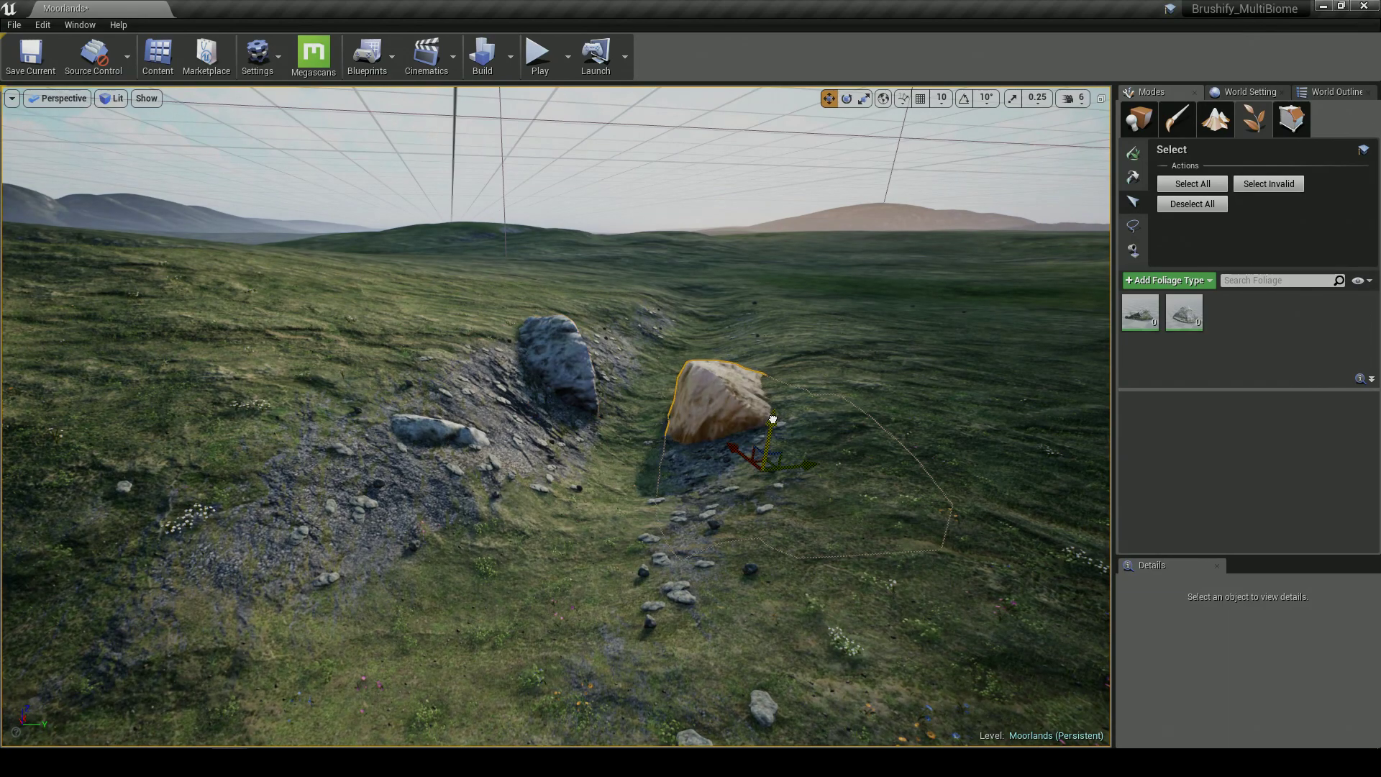
right_click_drag(690, 442, 622, 449)
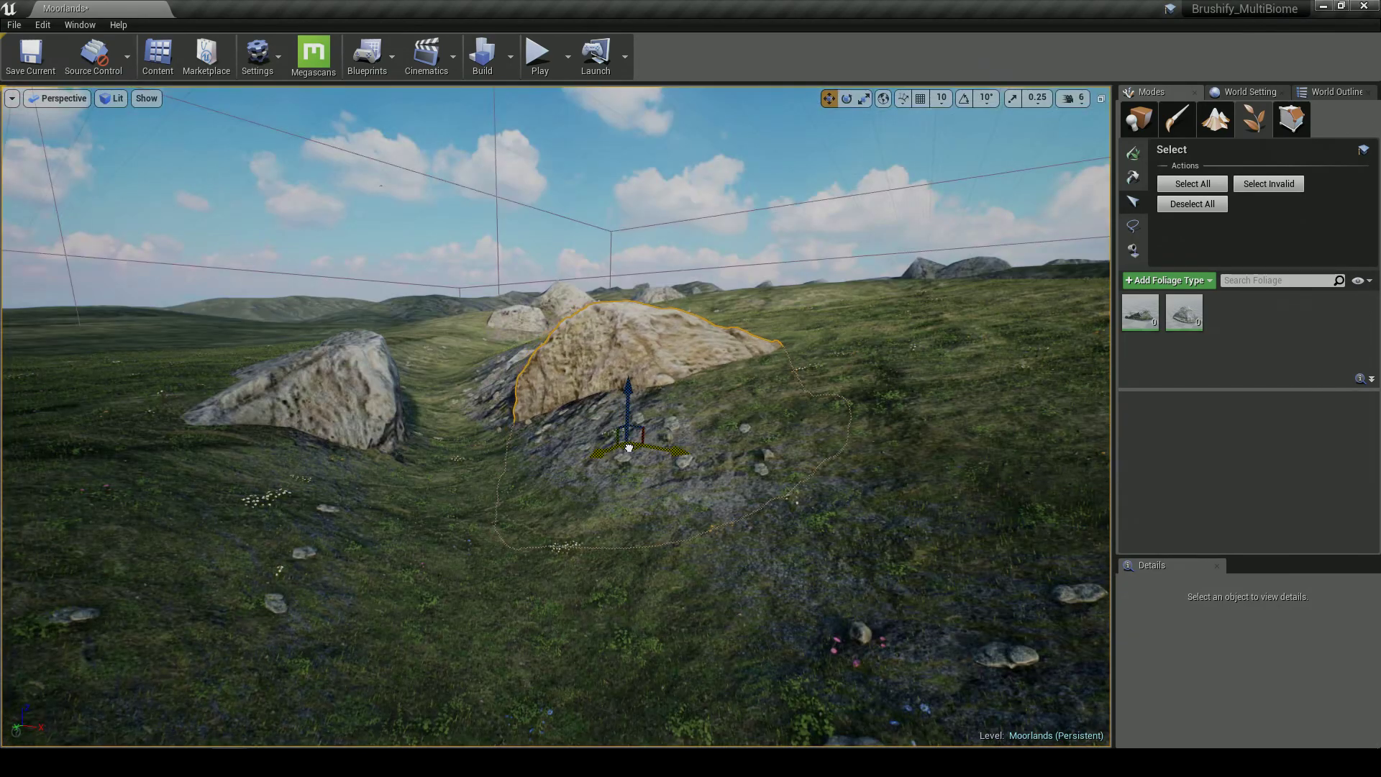
Play the level in the editor, run the character through the gully between the rocks, and end the play session
left_click(537, 58)
key("w")
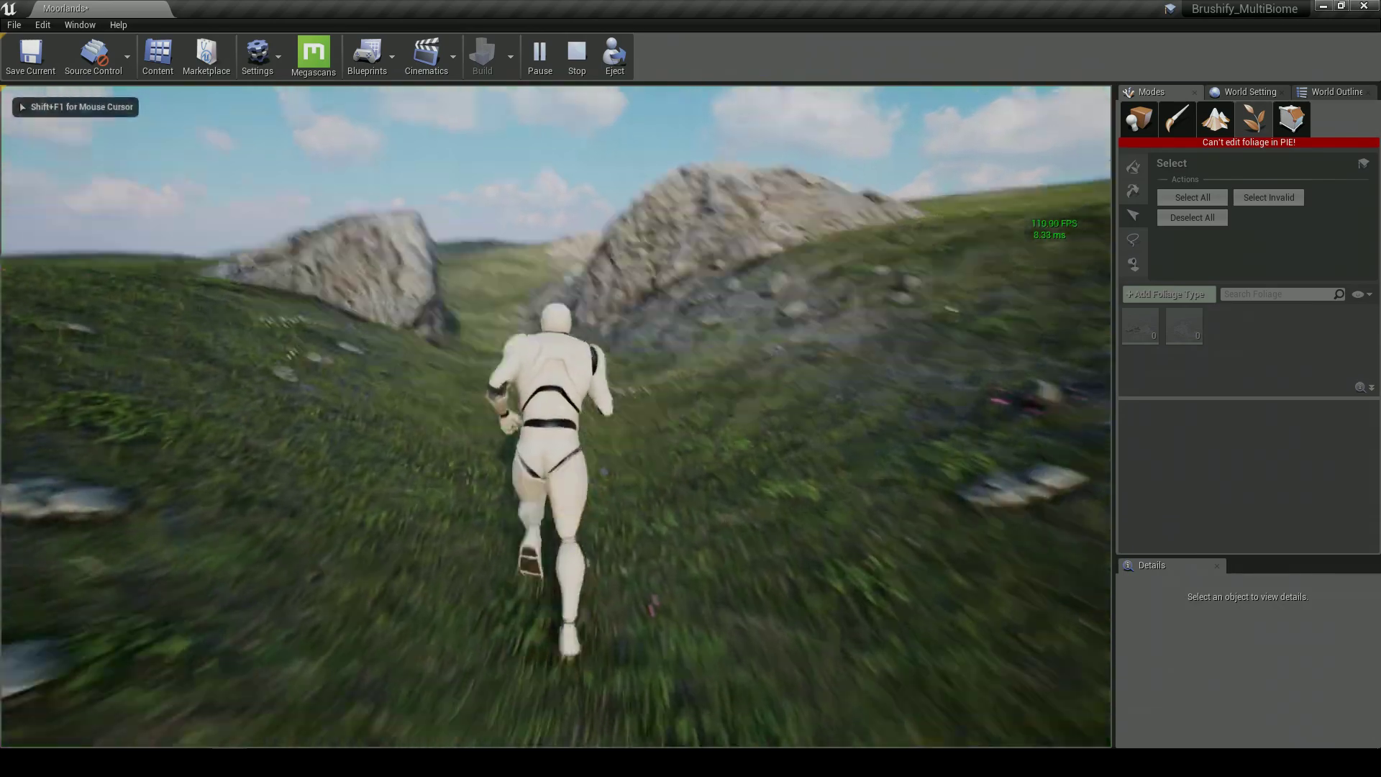
key("w")
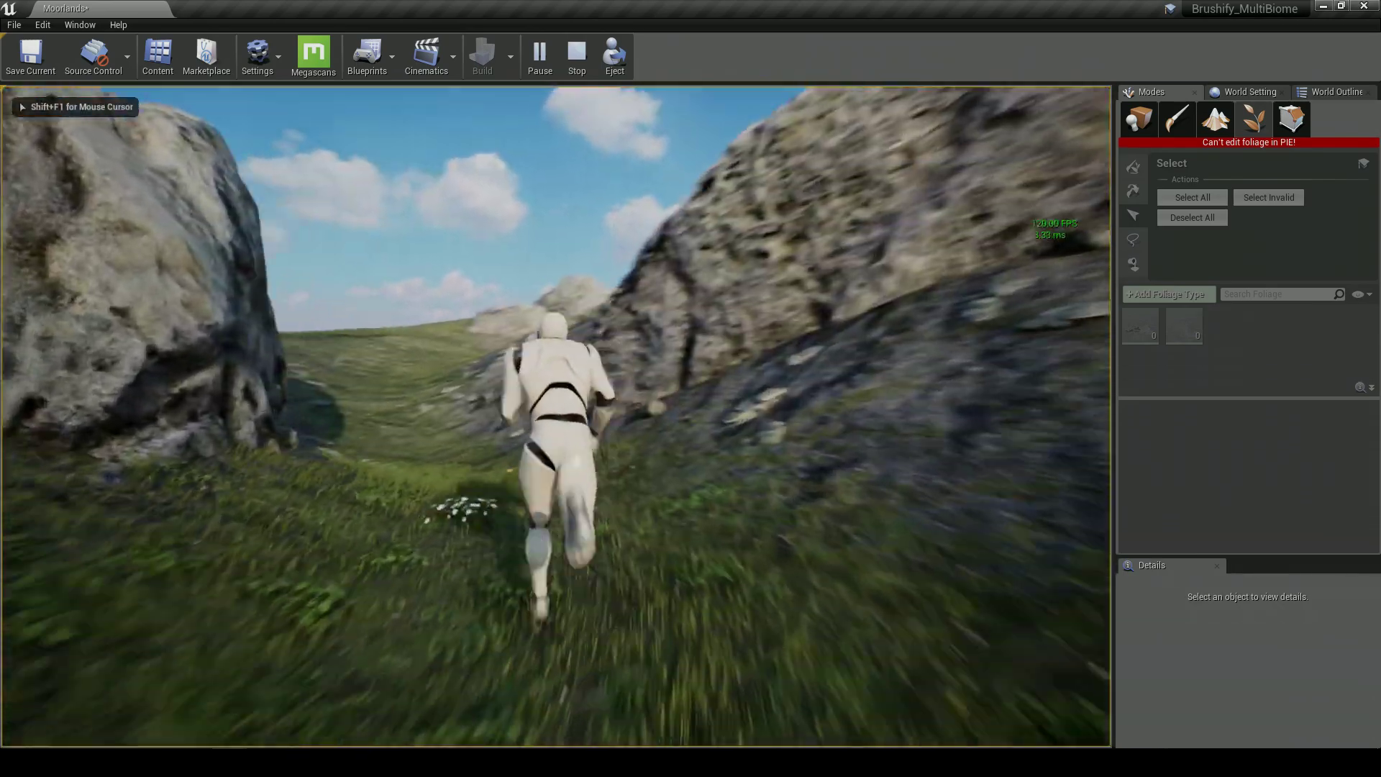
key("w")
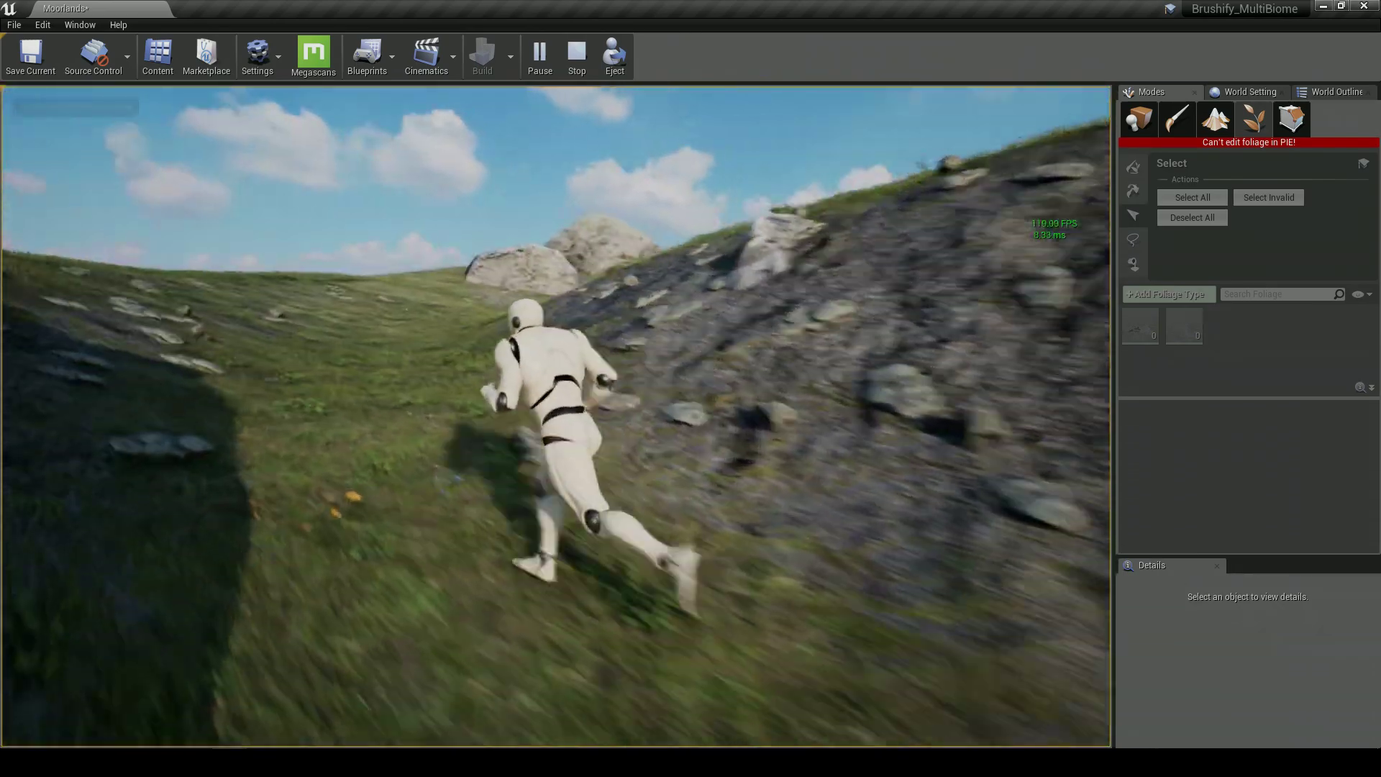
key("w")
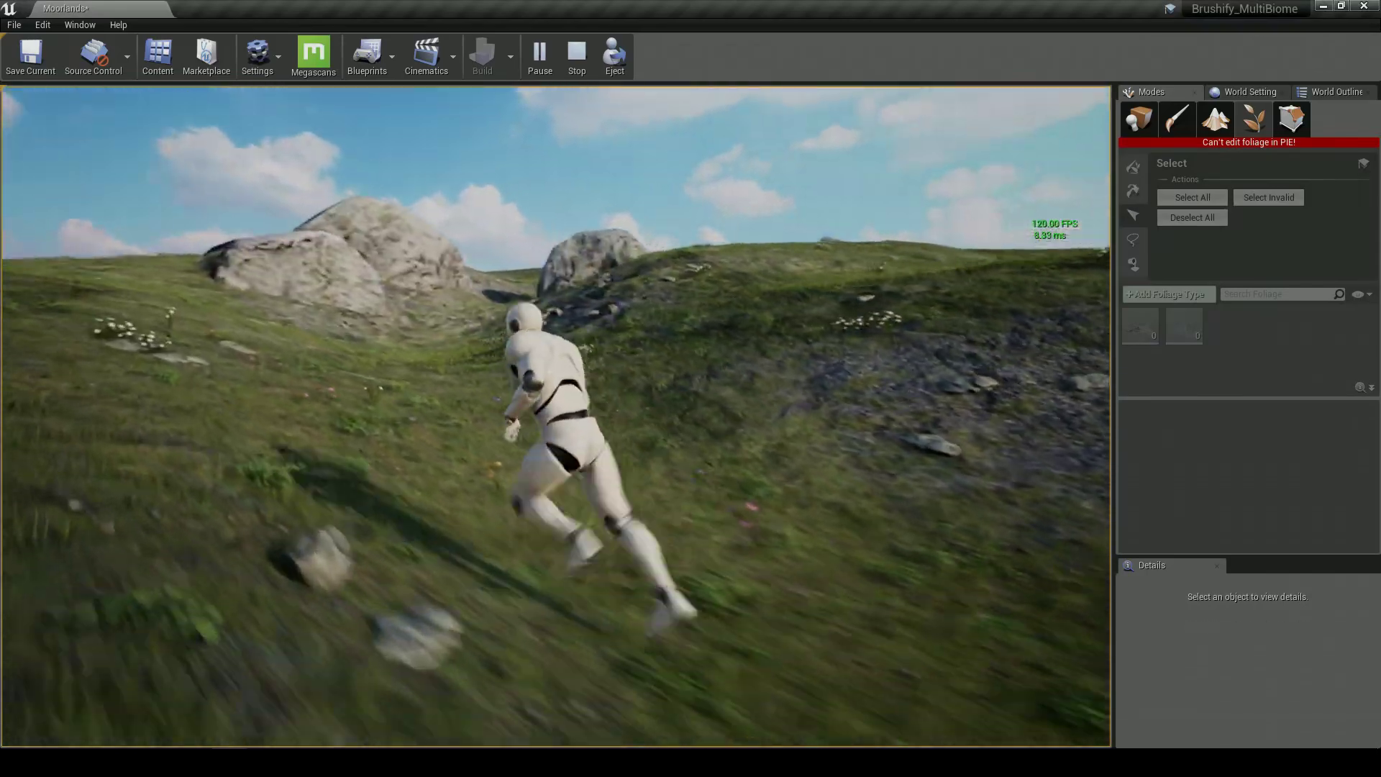
key("w")
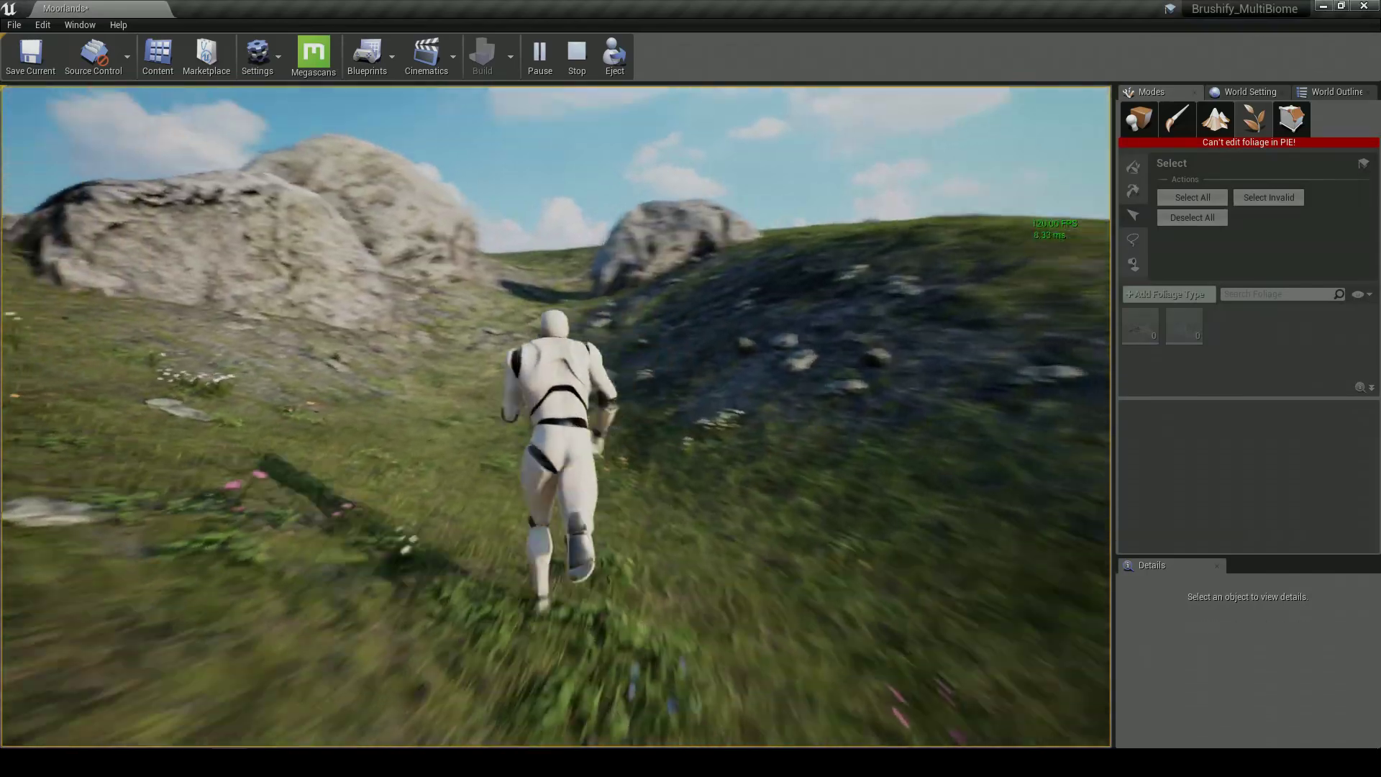
key("w")
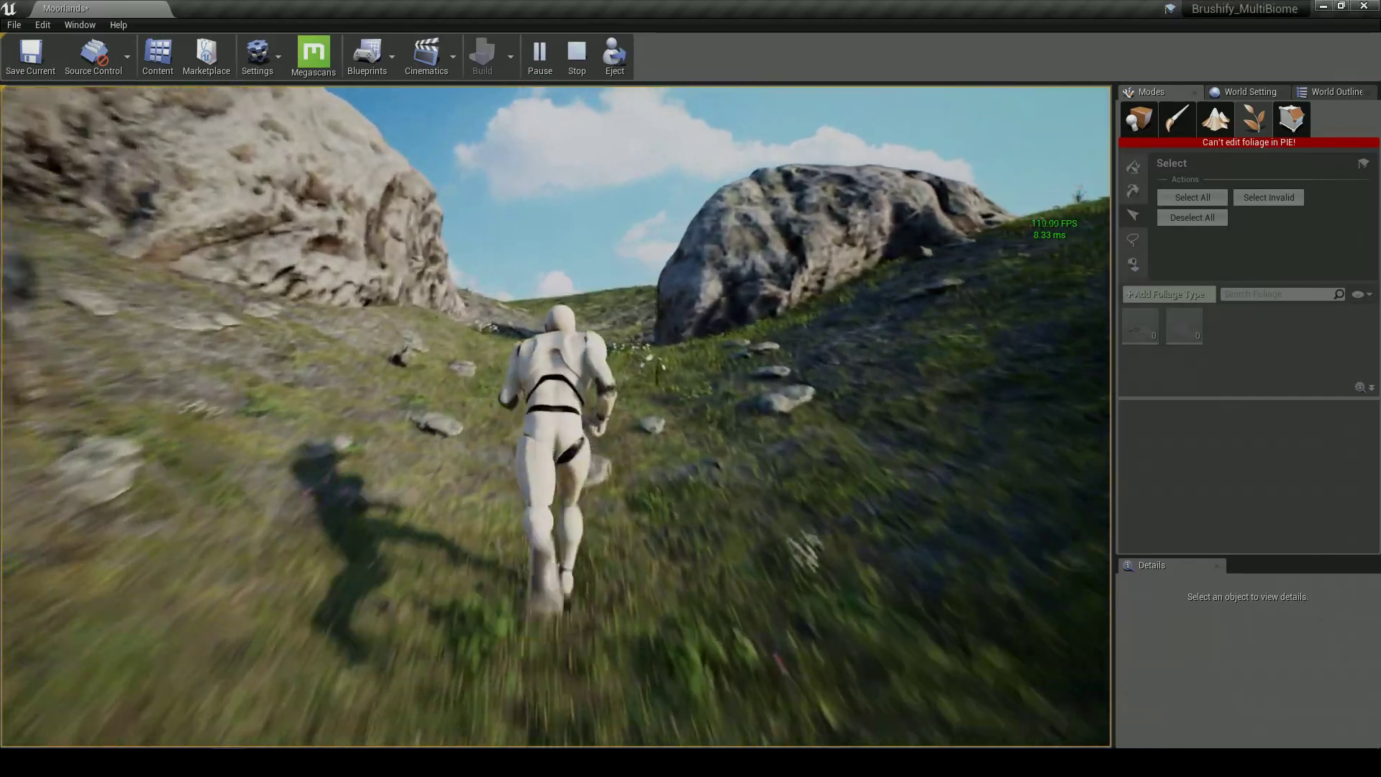
key("Escape")
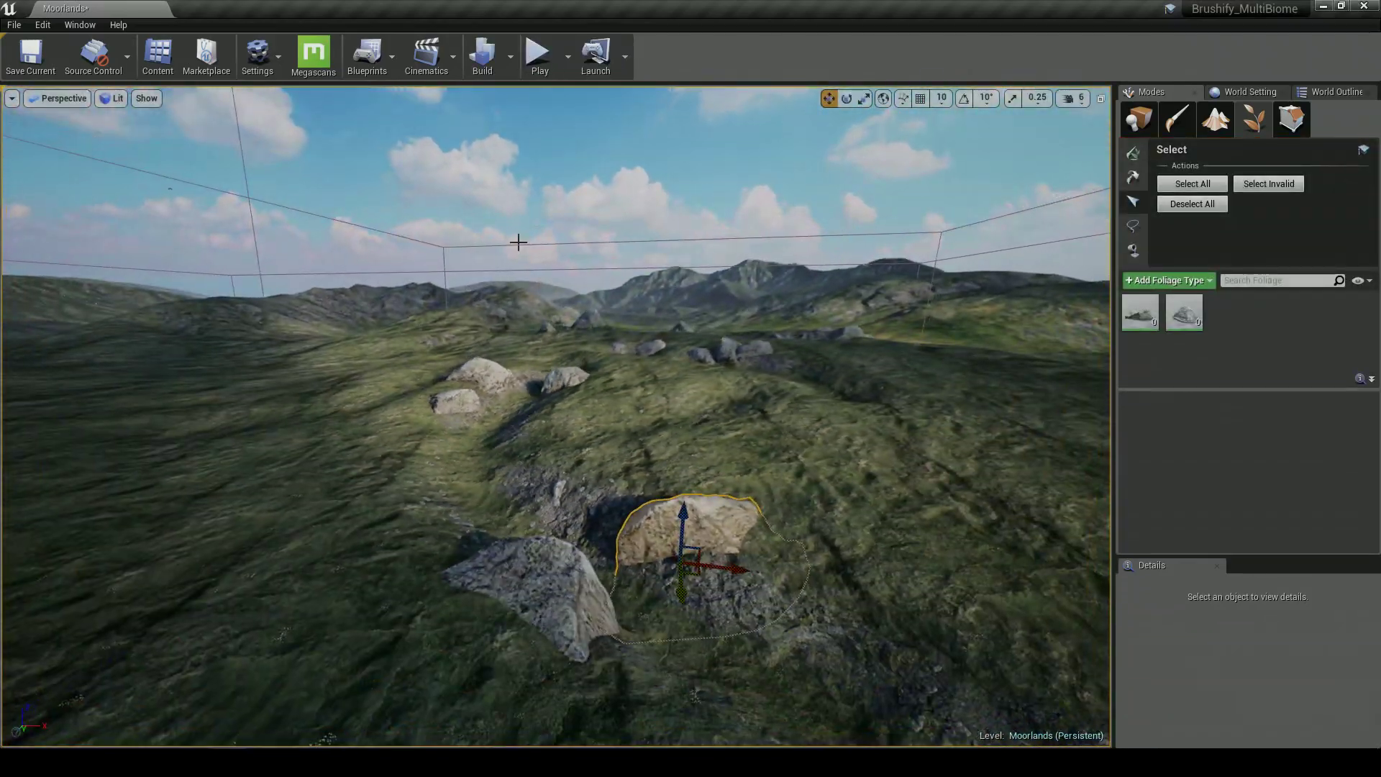
Return to placement mode, select the larger procedural foliage volume for the heather, and bring its Procedural Foliage settings into view
left_click(1131, 128)
left_click(535, 242)
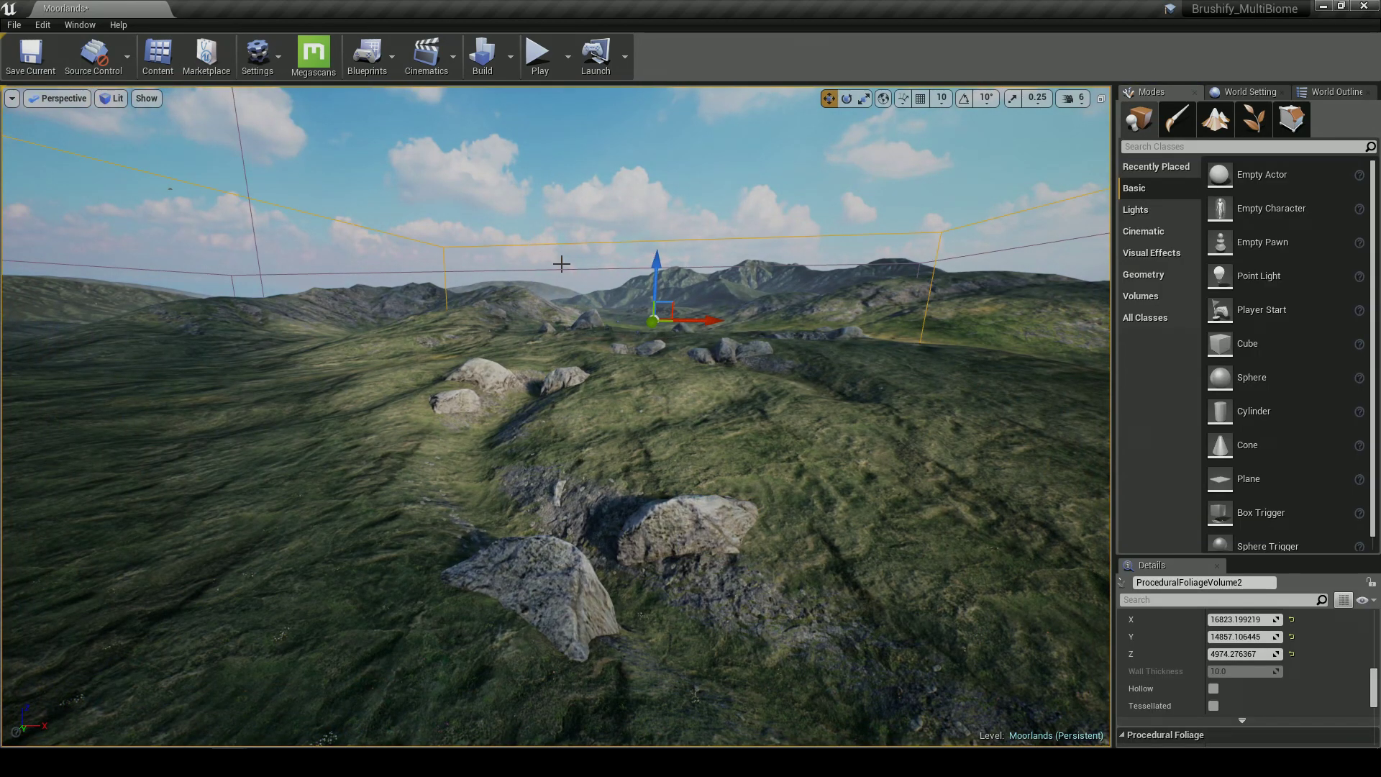
key("f")
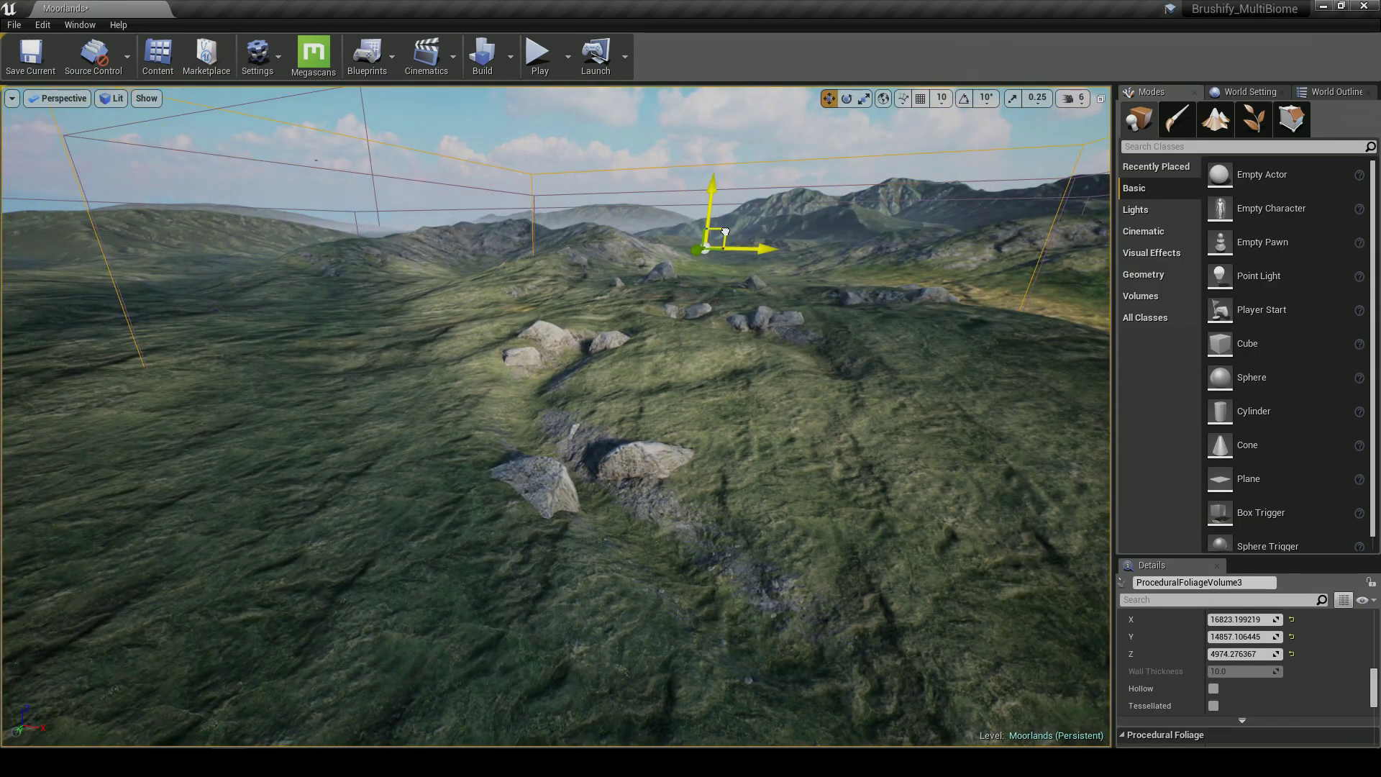
left_click_drag(1237, 554, 1251, 322)
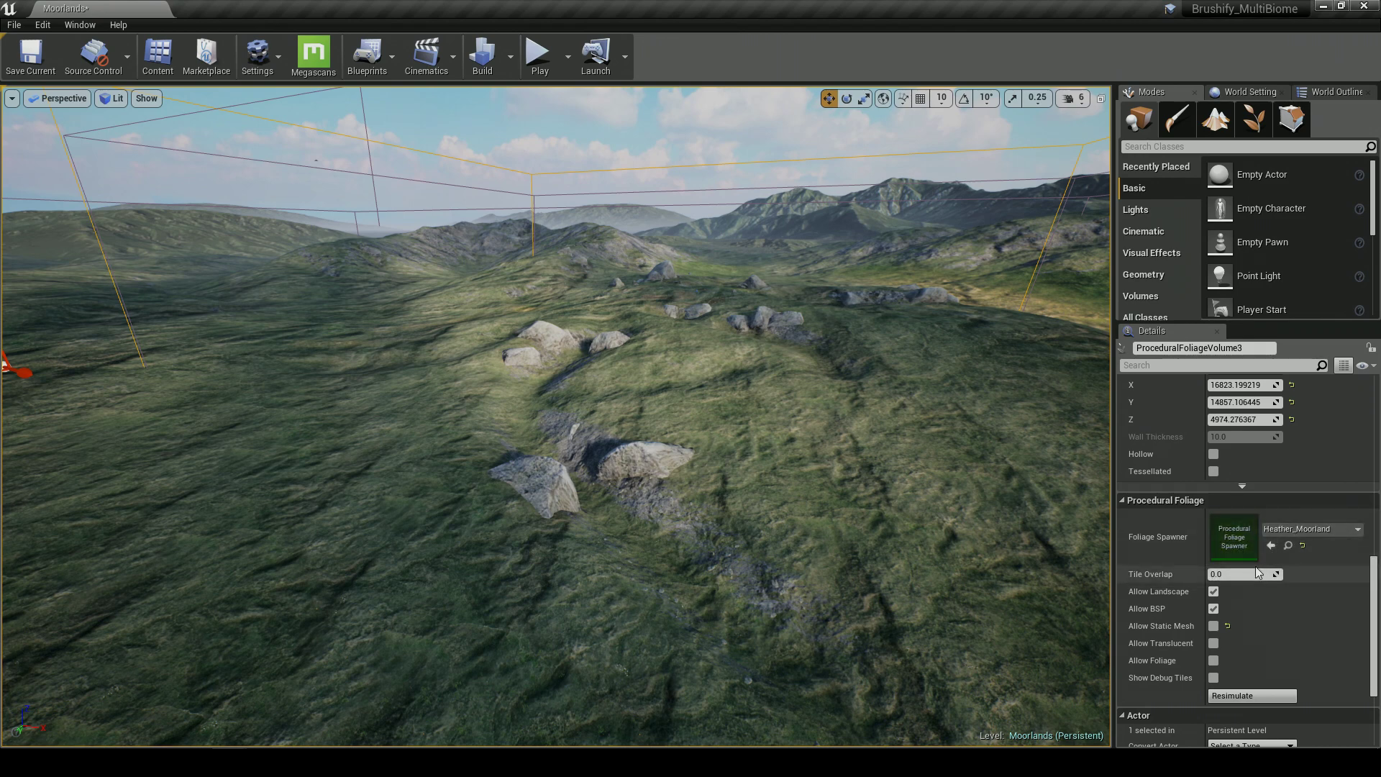
Assign the Heather_Moorland spawner from the Procedural/Moorland/Heather folder as the volume's Foliage Spawner and put the asset browser away
left_click_drag(0, 249, 347, 244)
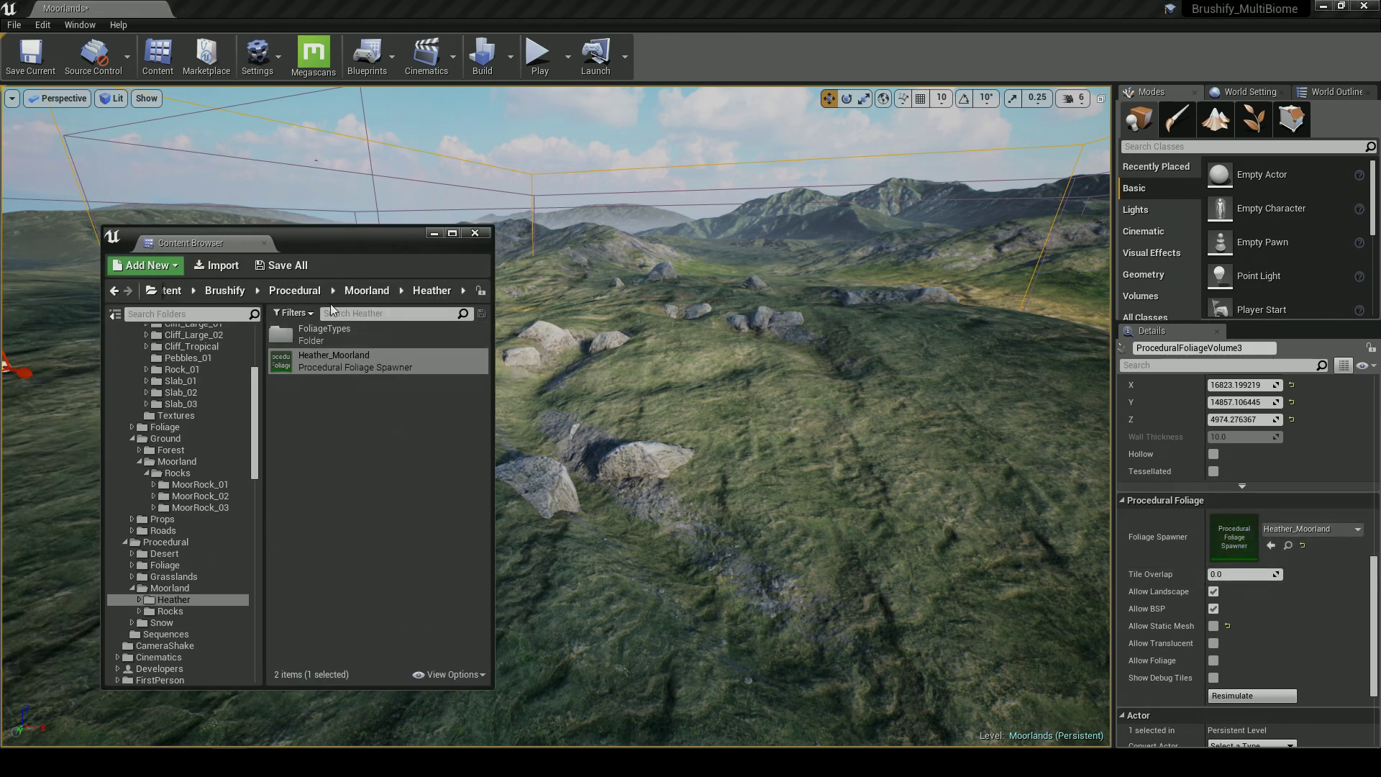
left_click(296, 294)
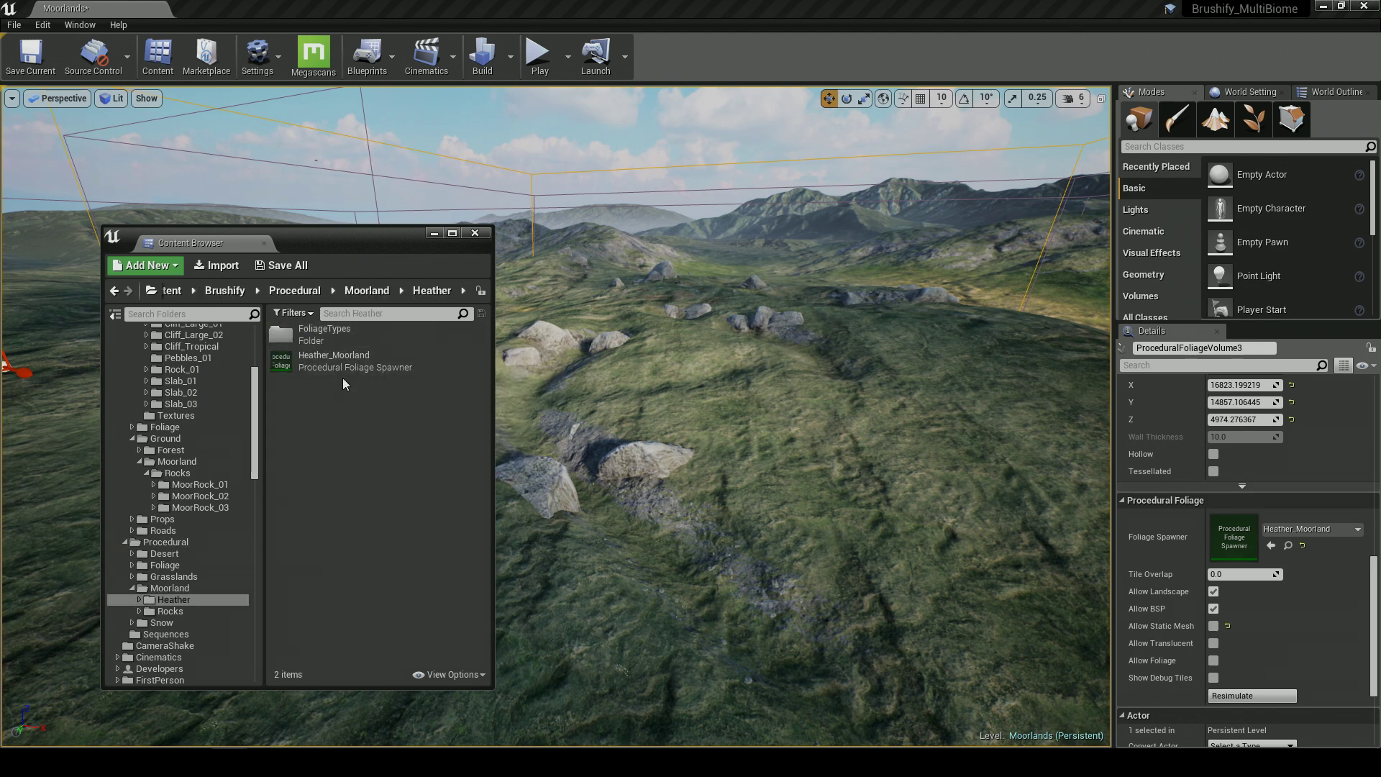
left_click_drag(324, 369, 1263, 574)
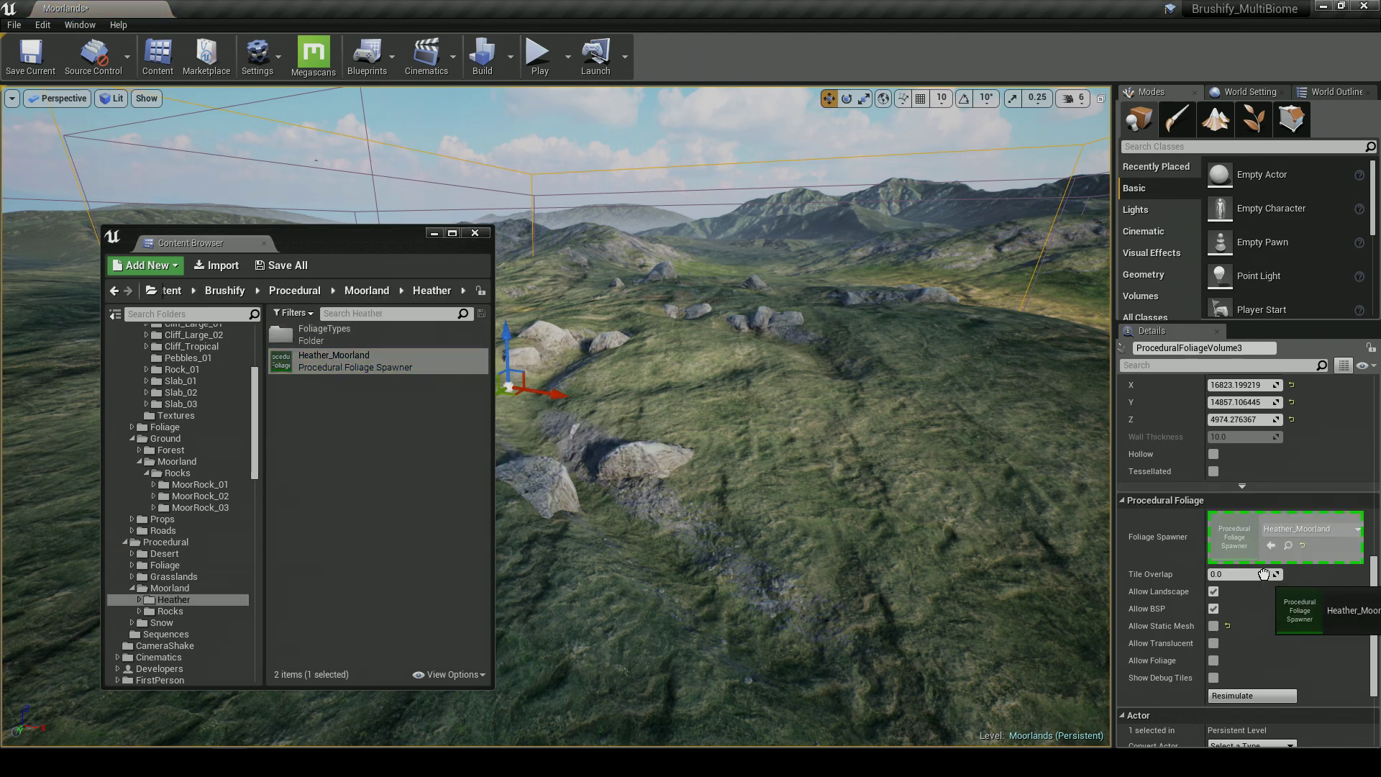
left_click(206, 610)
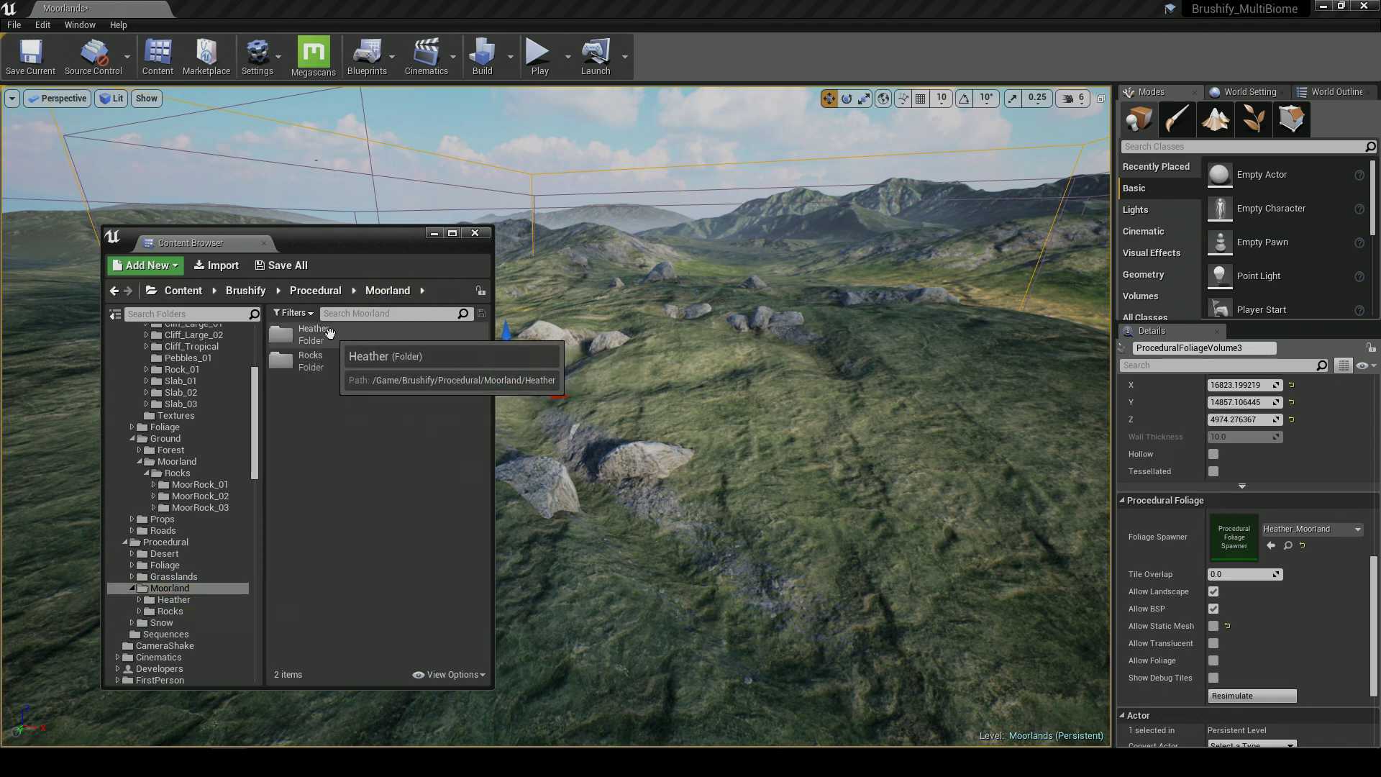
left_click_drag(335, 360, 953, 495)
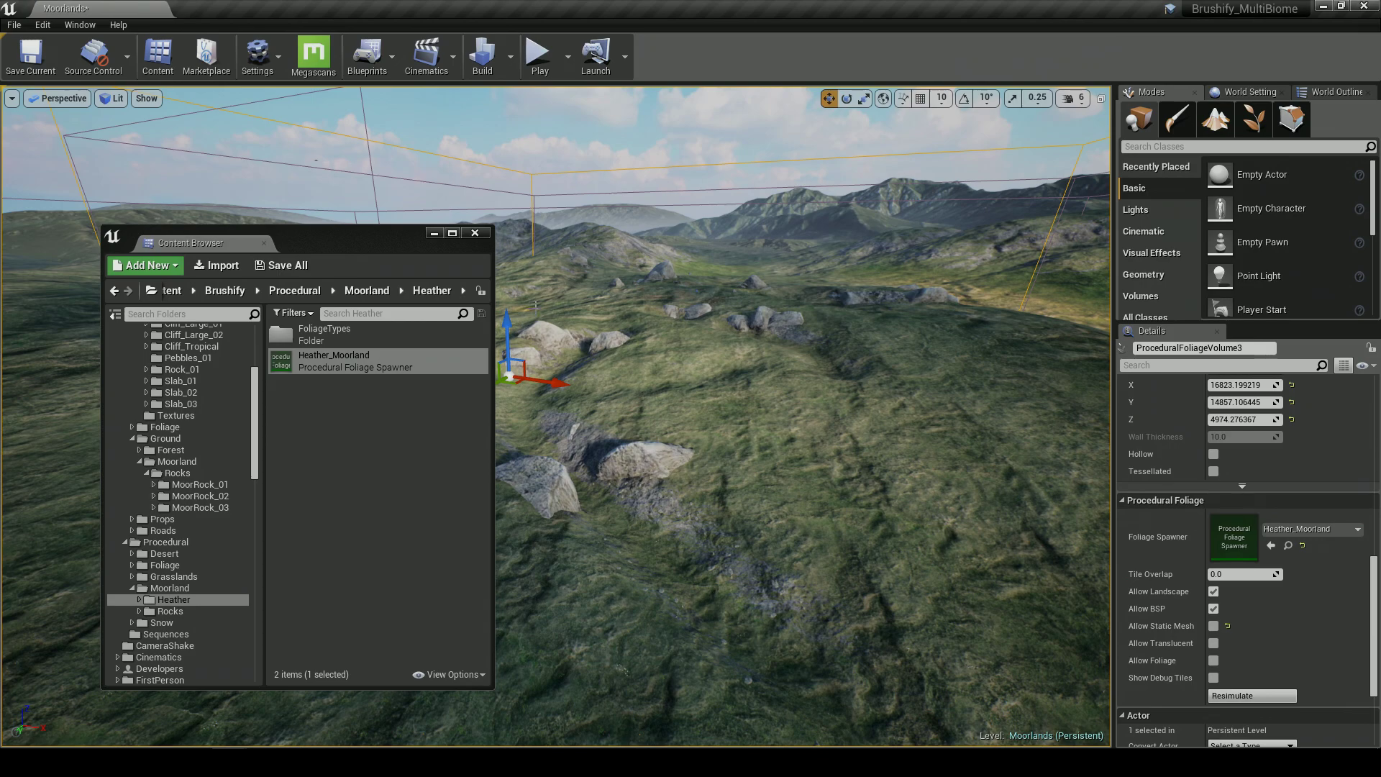
left_click(433, 234)
Switch to foliage editing, make room for its options, and enable the three moorland heather types for the Paint brush
key("w")
right_click_drag(575, 345, 550, 305)
key("w")
right_click_drag(721, 501, 859, 485)
key("s")
key("w")
mouse_move(696, 482)
right_mouse_down()
mouse_move(723, 483)
mouse_move(694, 483)
mouse_move(712, 484)
right_mouse_up()
right_click_drag(571, 424, 570, 424)
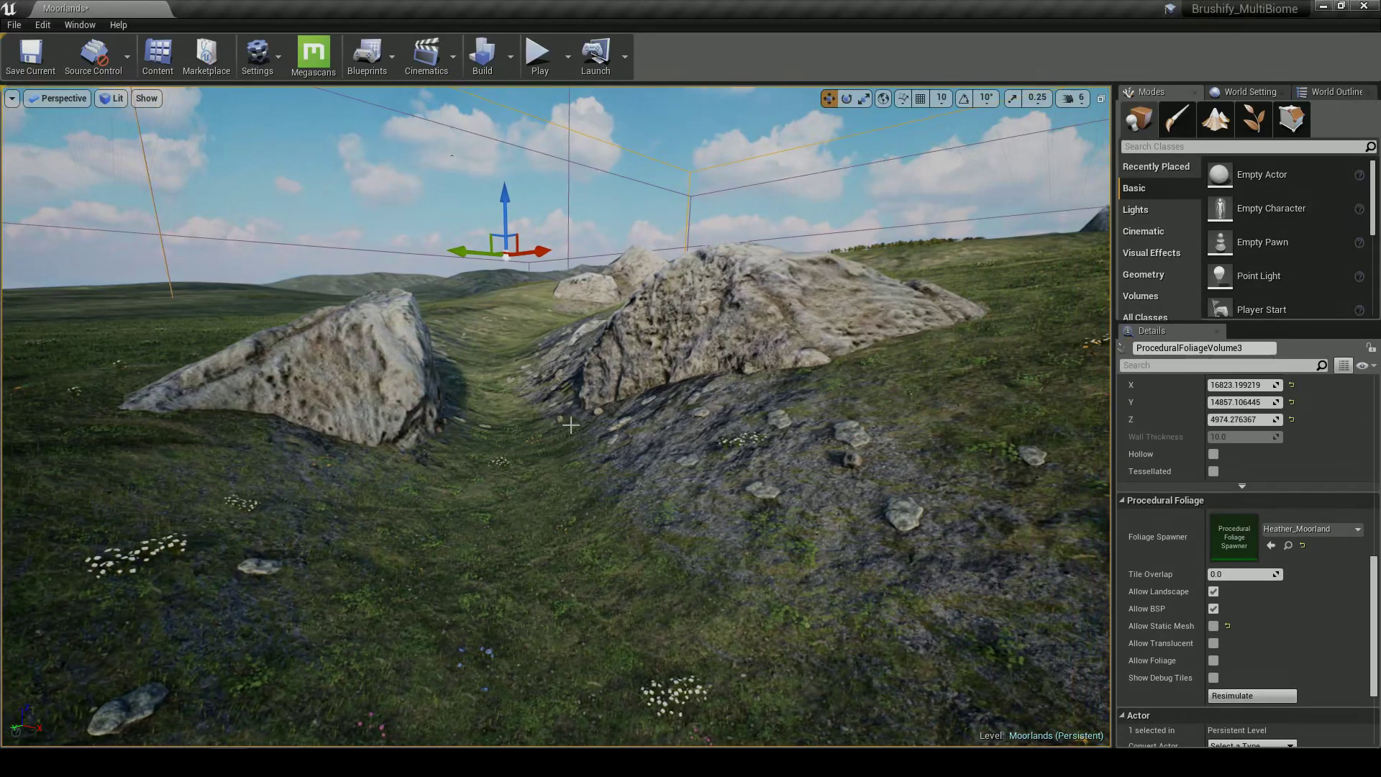
left_click(1253, 120)
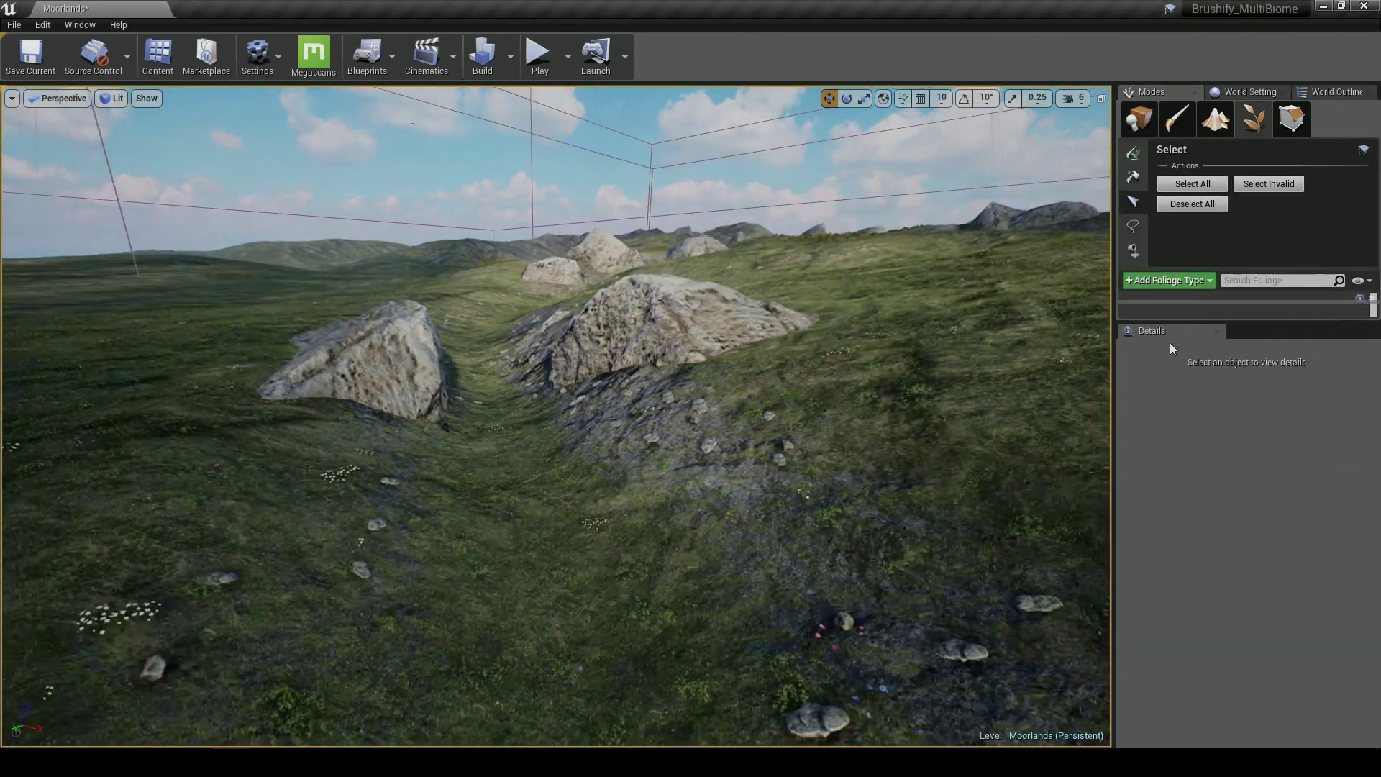
left_click_drag(1171, 326, 1184, 573)
left_click(1227, 315)
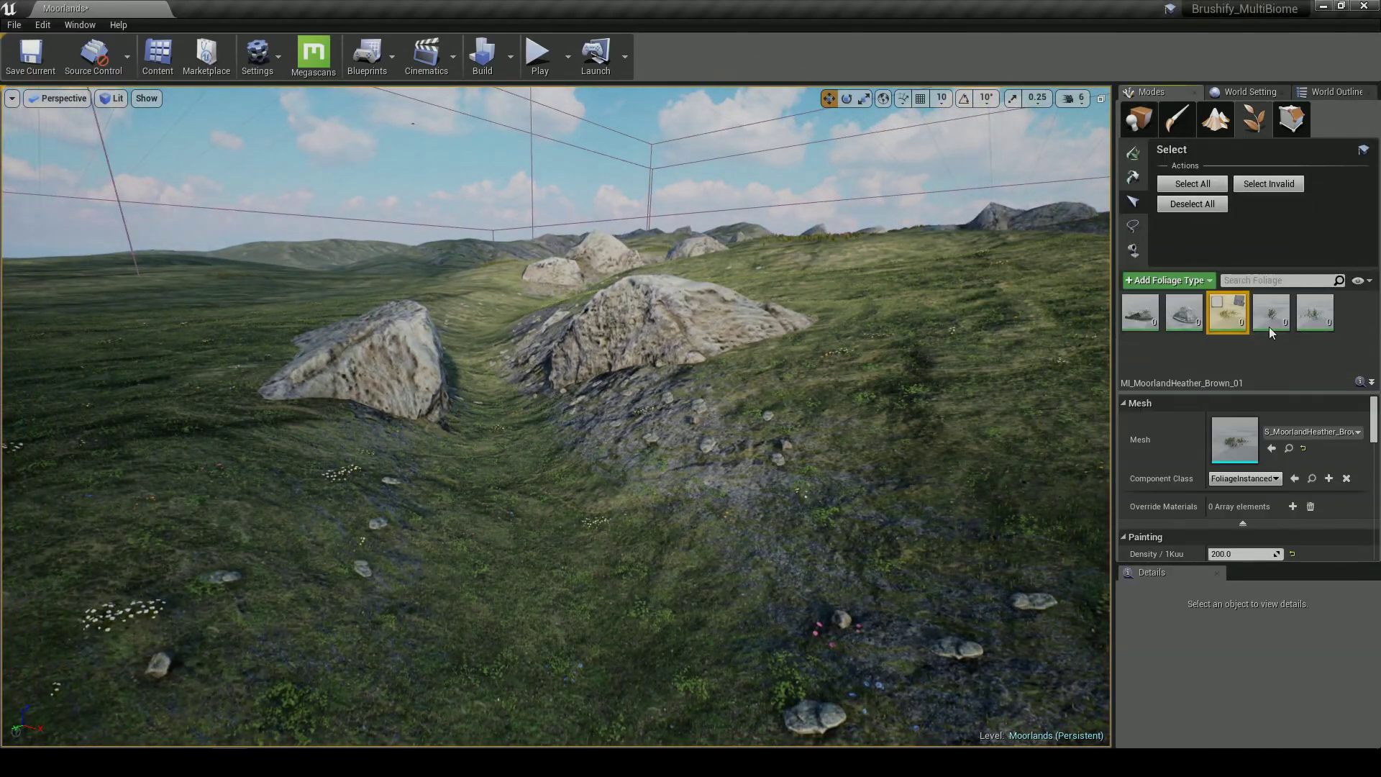
left_click(1306, 322, "shift")
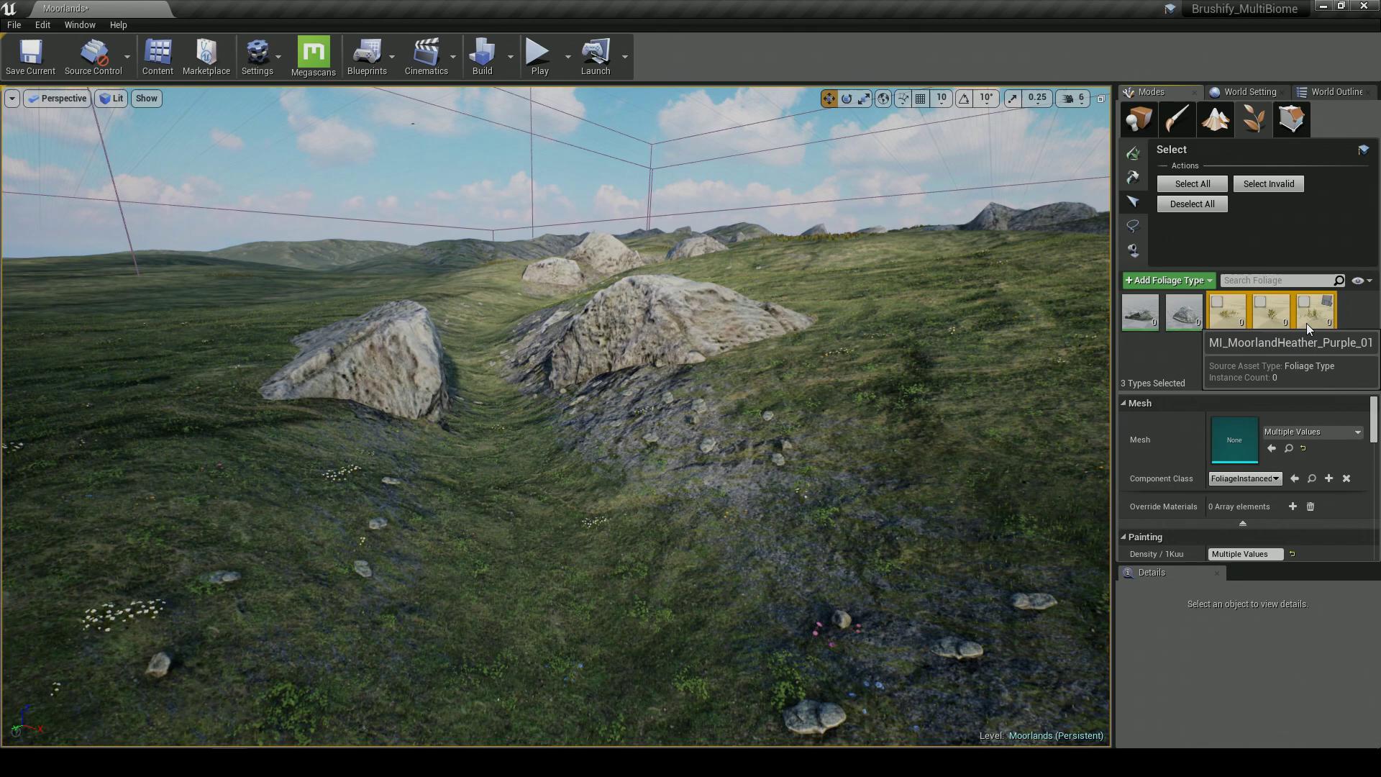
left_click(1218, 299)
left_click(1141, 164)
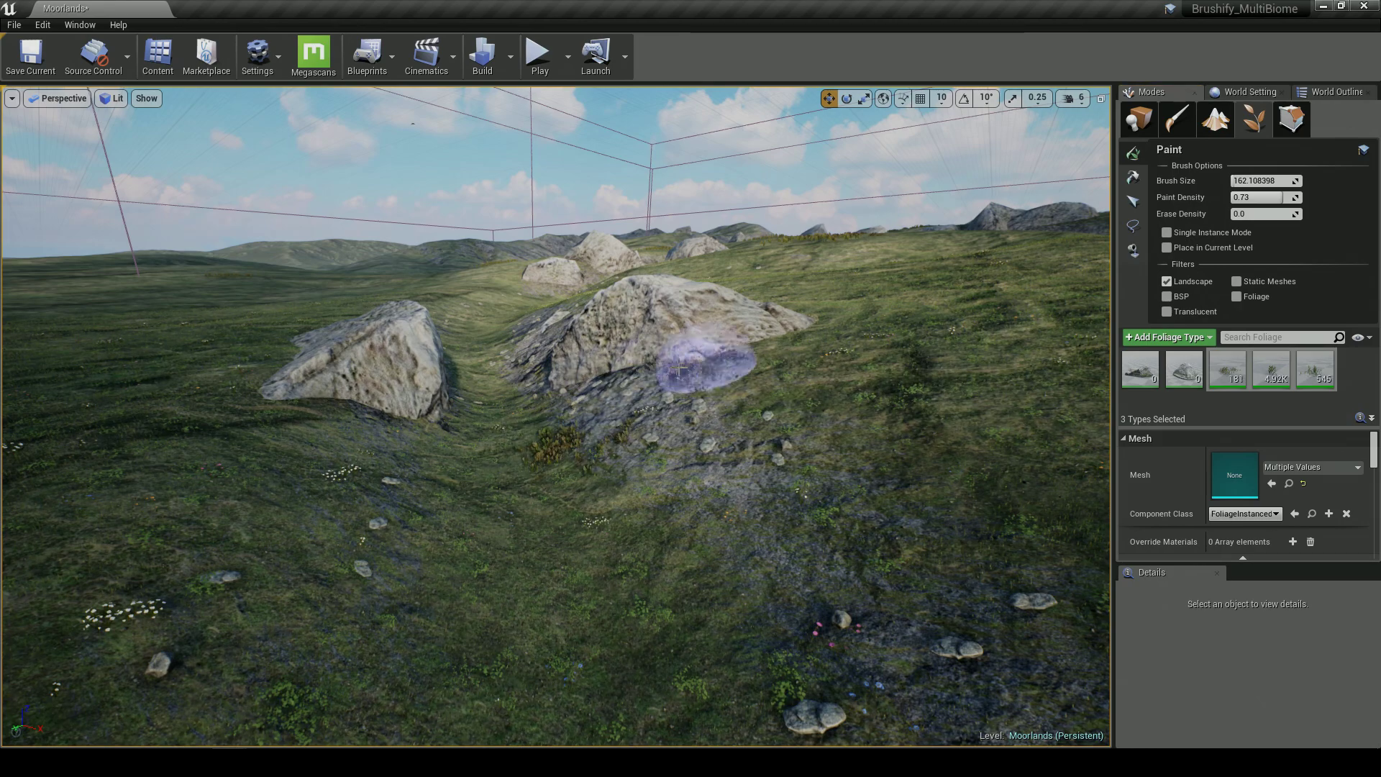
Paint the three heather types around the bases of the large rocks along the gully
key("w")
mouse_move(491, 389)
right_mouse_down()
mouse_move(483, 346)
mouse_move(503, 345)
right_mouse_up()
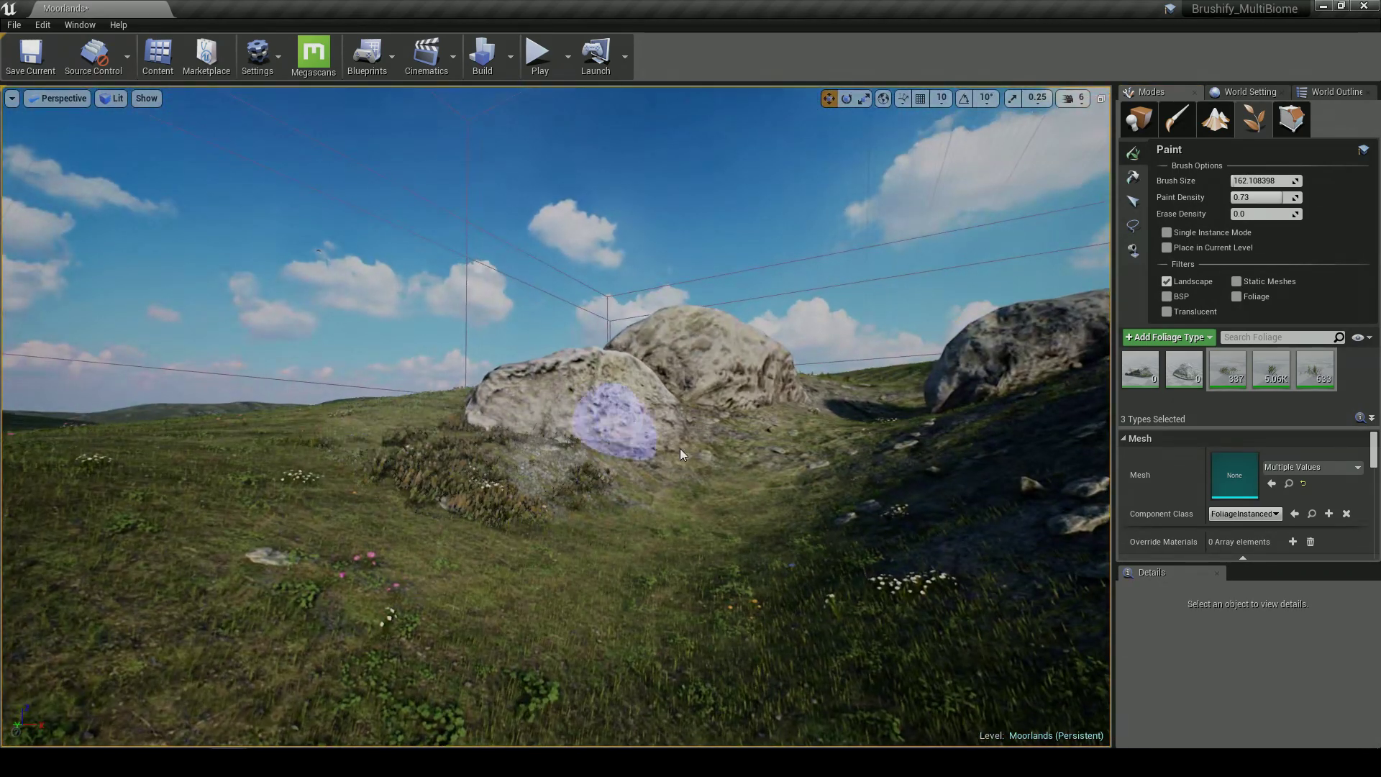
key("w")
mouse_move(761, 416)
right_mouse_down()
mouse_move(820, 388)
mouse_move(827, 461)
right_mouse_up()
left_click_drag(578, 465, 455, 400)
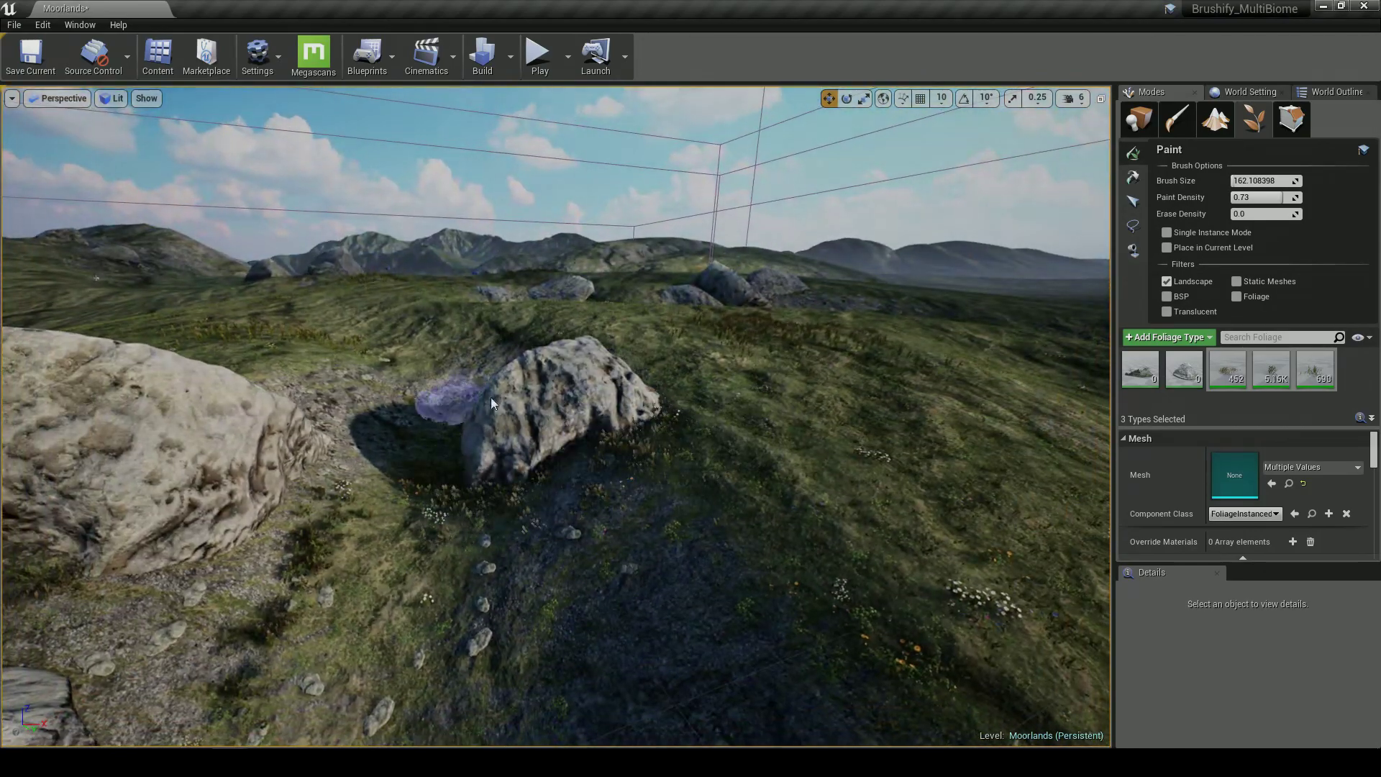
right_click_drag(455, 400, 435, 405)
left_click_drag(435, 404, 403, 467)
Paint more mixed heather beside the rocks and along the stony banks farther down the gully
key("s")
mouse_move(403, 468)
right_mouse_down()
mouse_move(417, 518)
mouse_move(520, 541)
right_mouse_up()
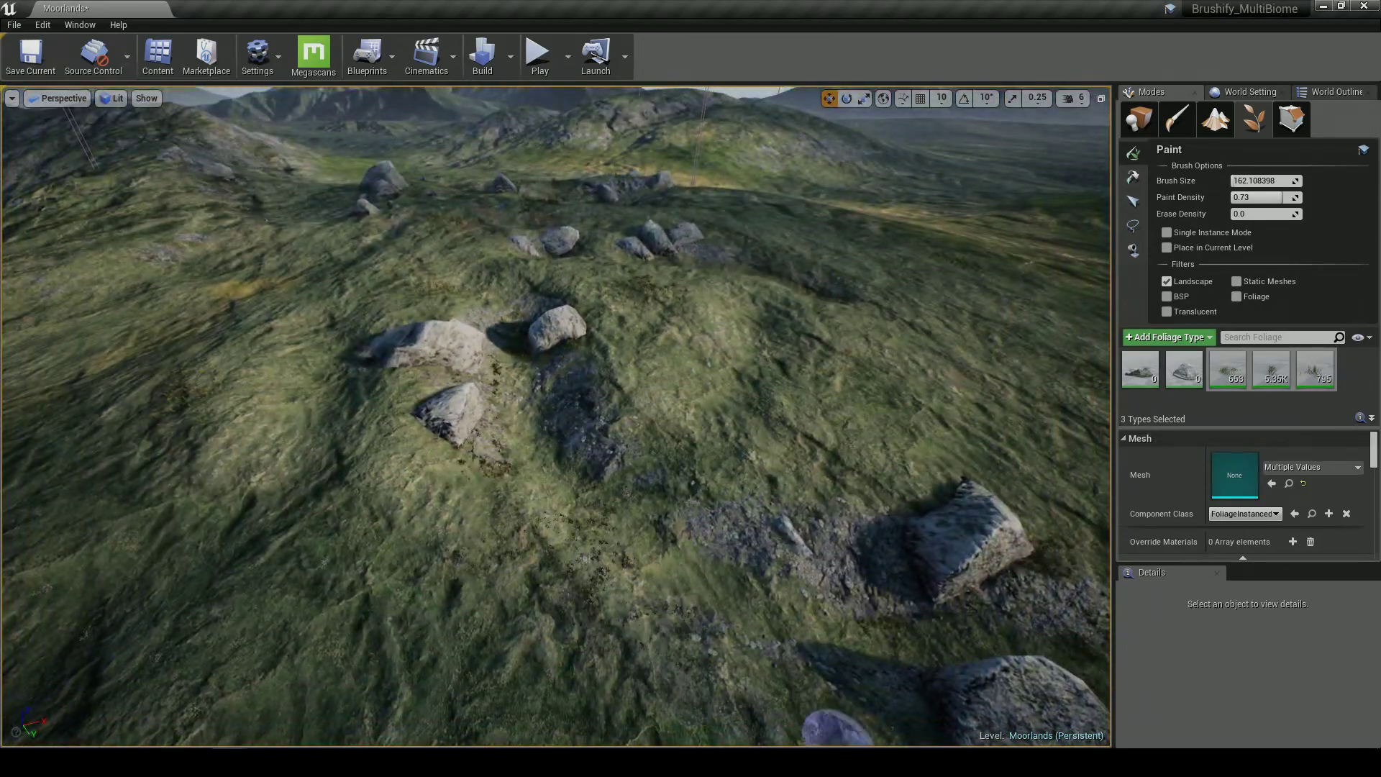
left_click_drag(570, 389, 553, 421)
right_click_drag(554, 420, 647, 449)
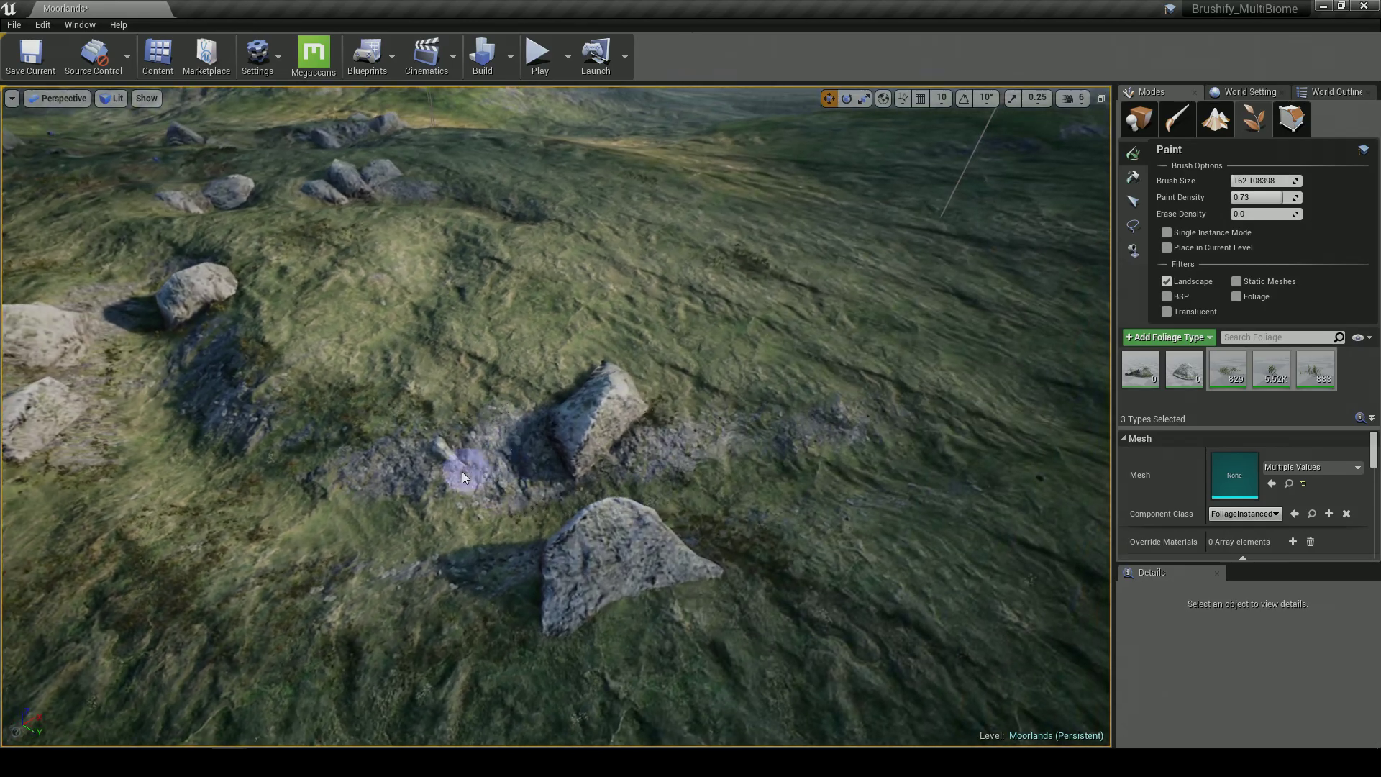
left_click_drag(914, 540, 856, 508)
mouse_move(856, 507)
right_mouse_down()
mouse_move(705, 460)
mouse_move(587, 381)
right_mouse_up()
Play the level in the editor and run the character through the gully past the painted heather
key("w")
right_click_drag(550, 126, 561, 122)
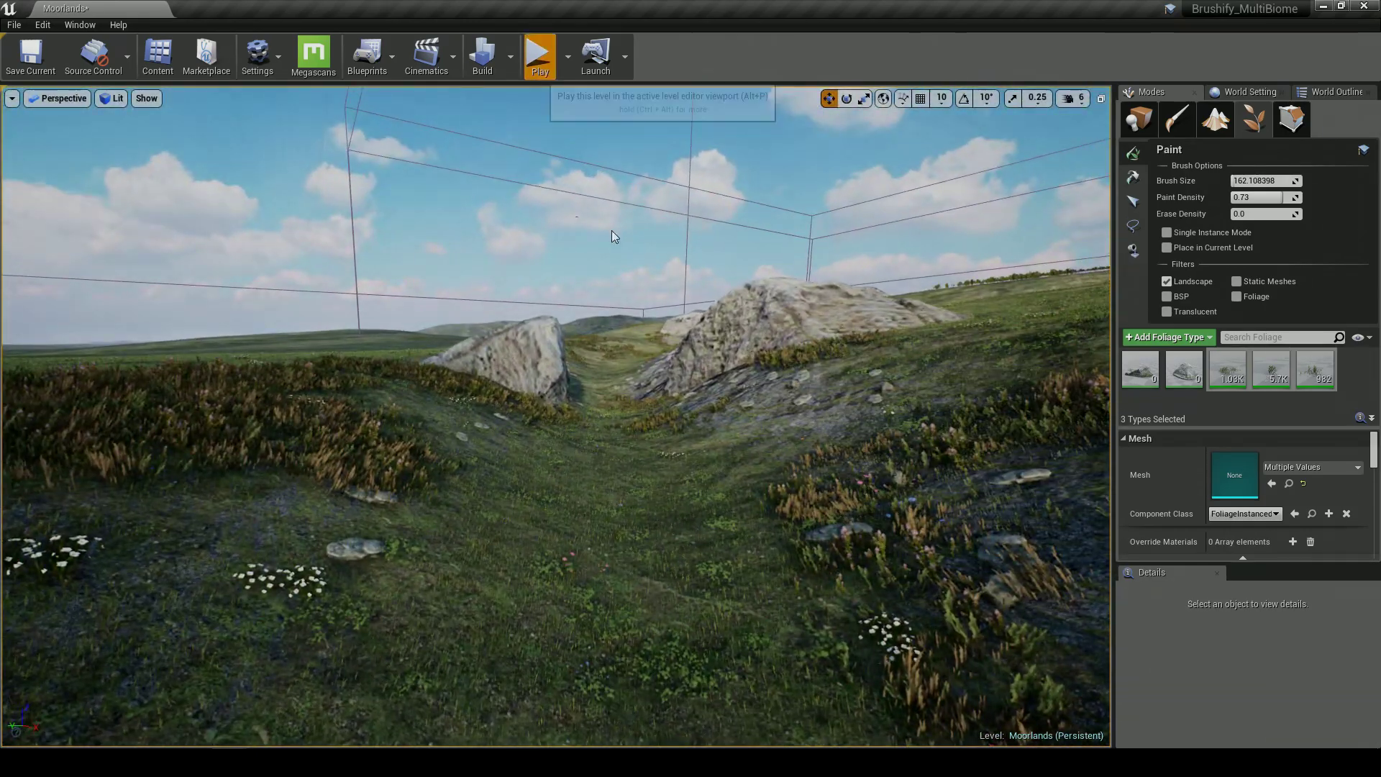
key("alt+p")
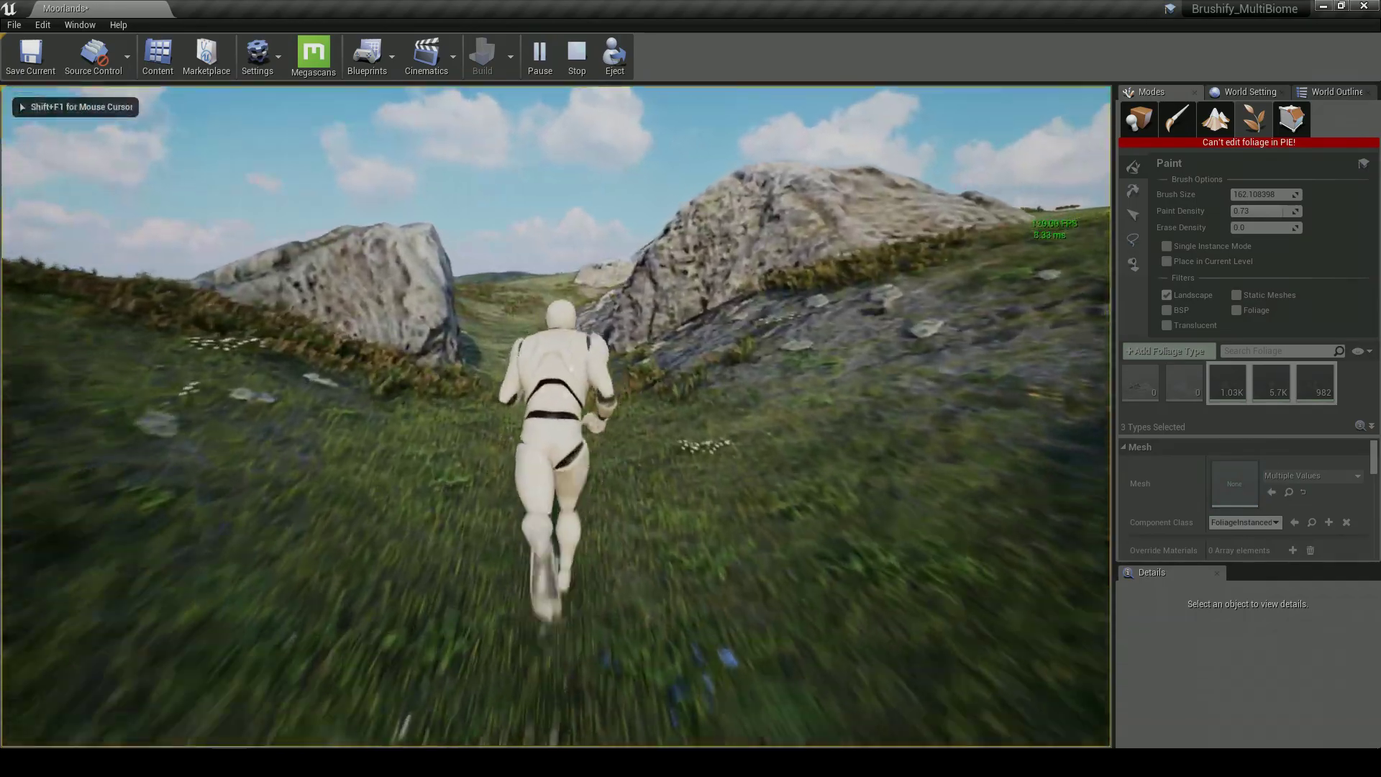
key("w")
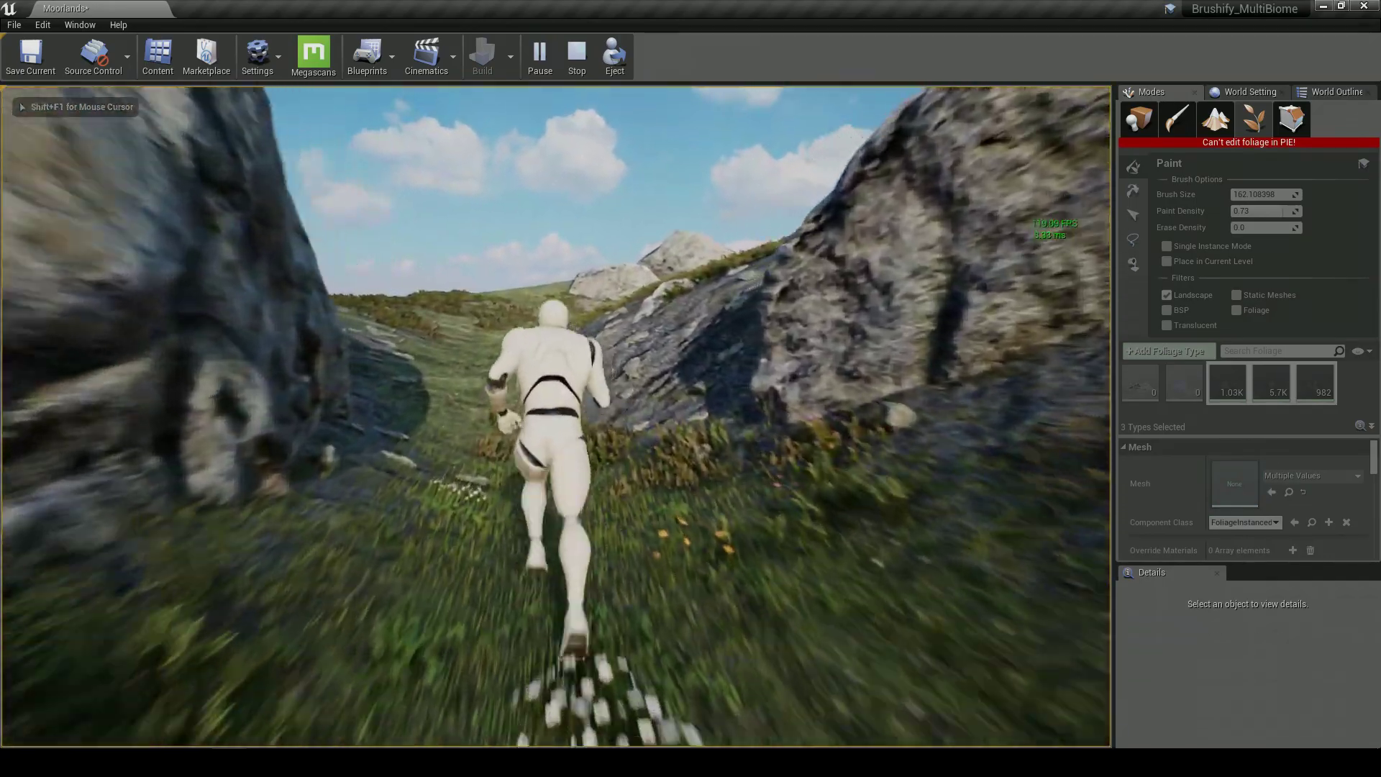
key("a")
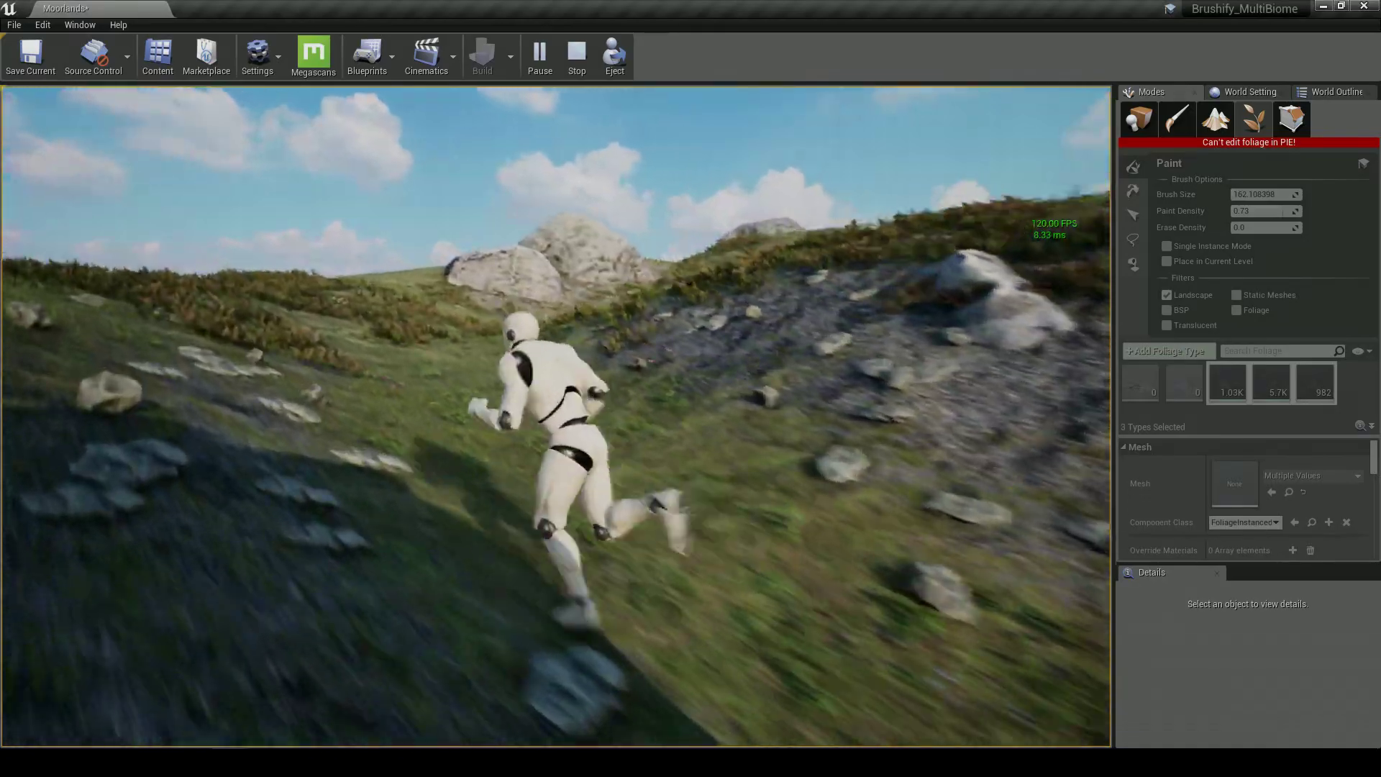
key("a")
key("w")
key("w")
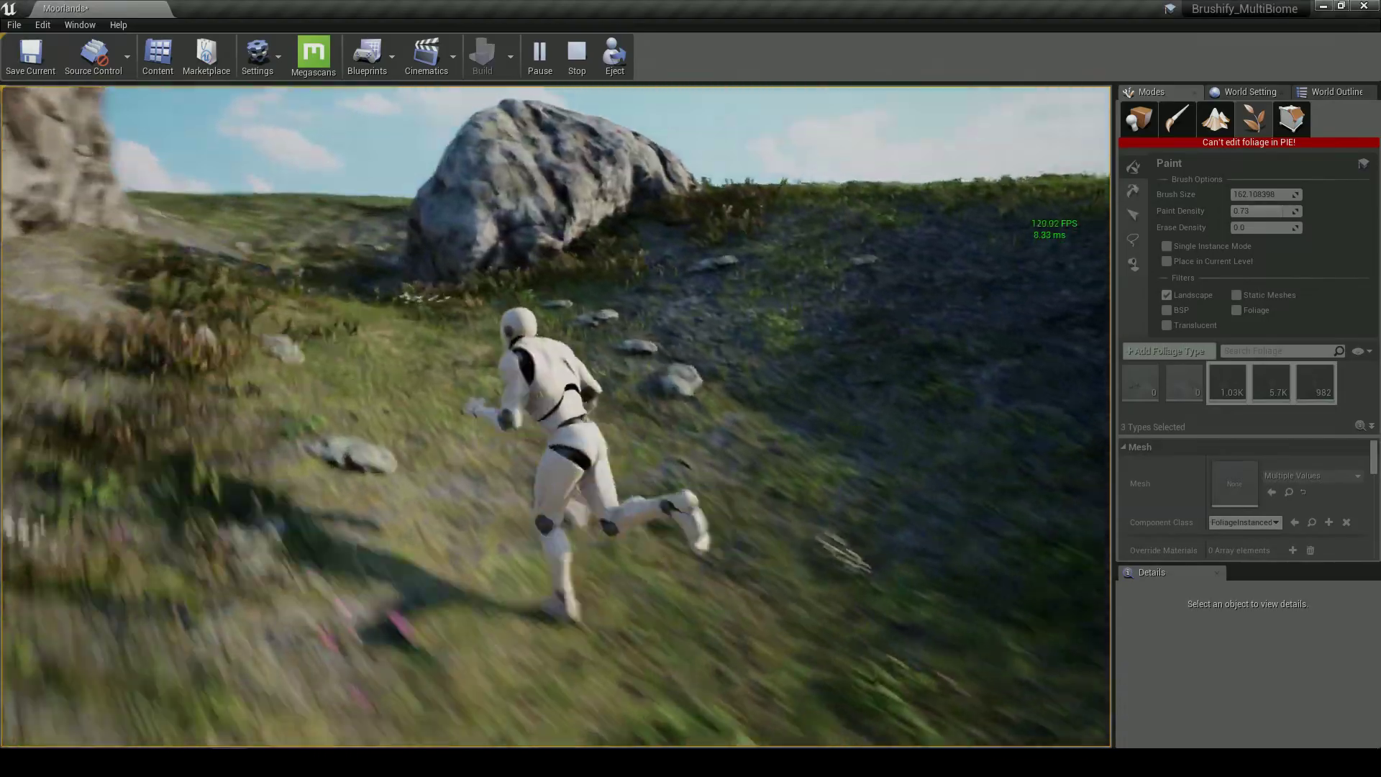
key("w")
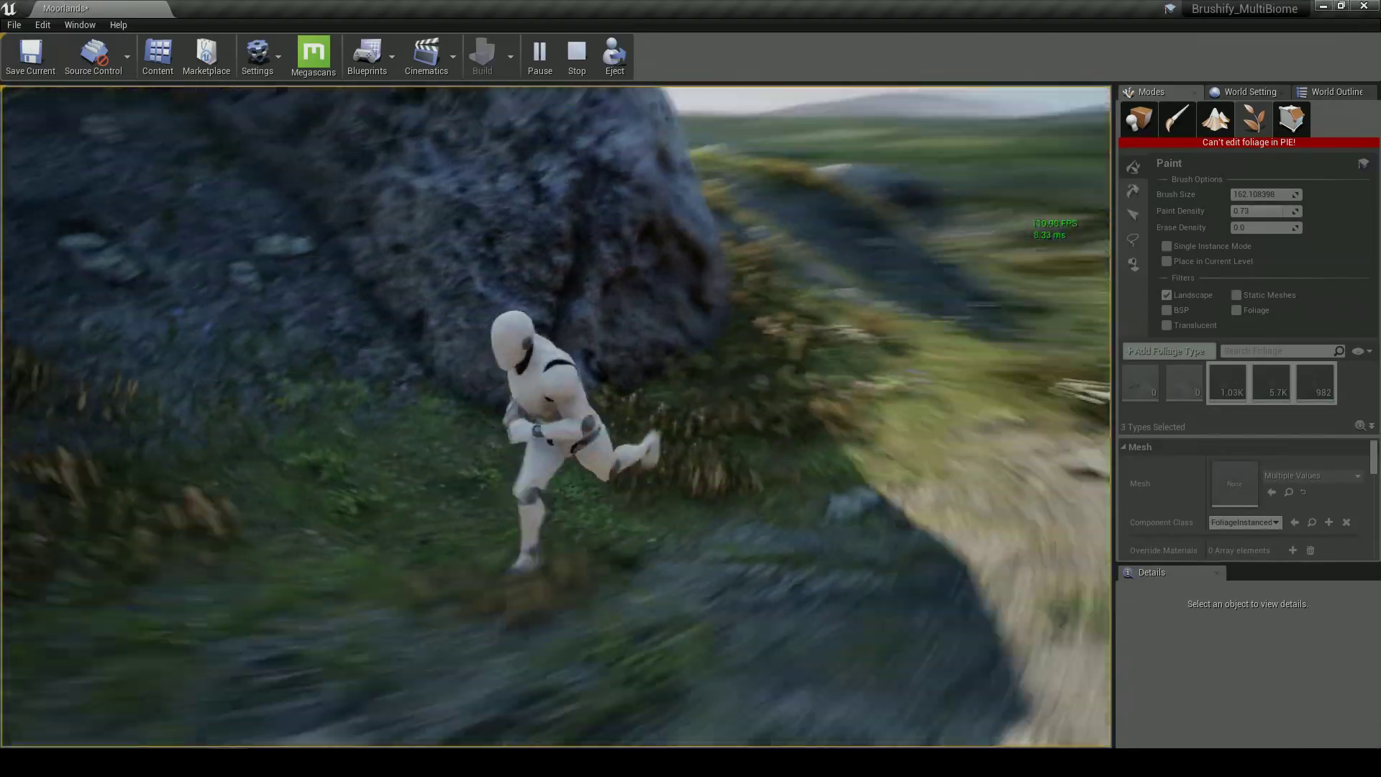
key("s")
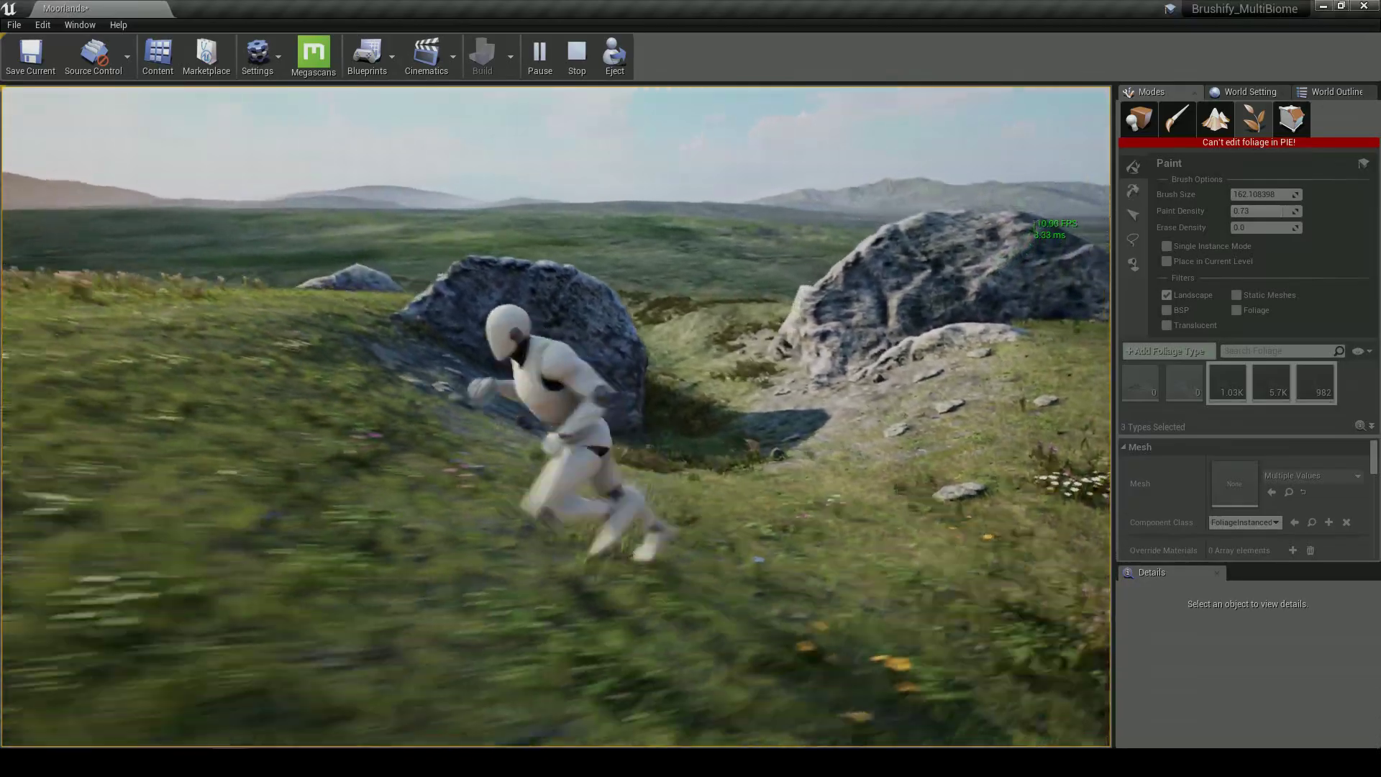
Run and jump the character over the rocks, return along the heather-covered slope, and end the play session
key("w")
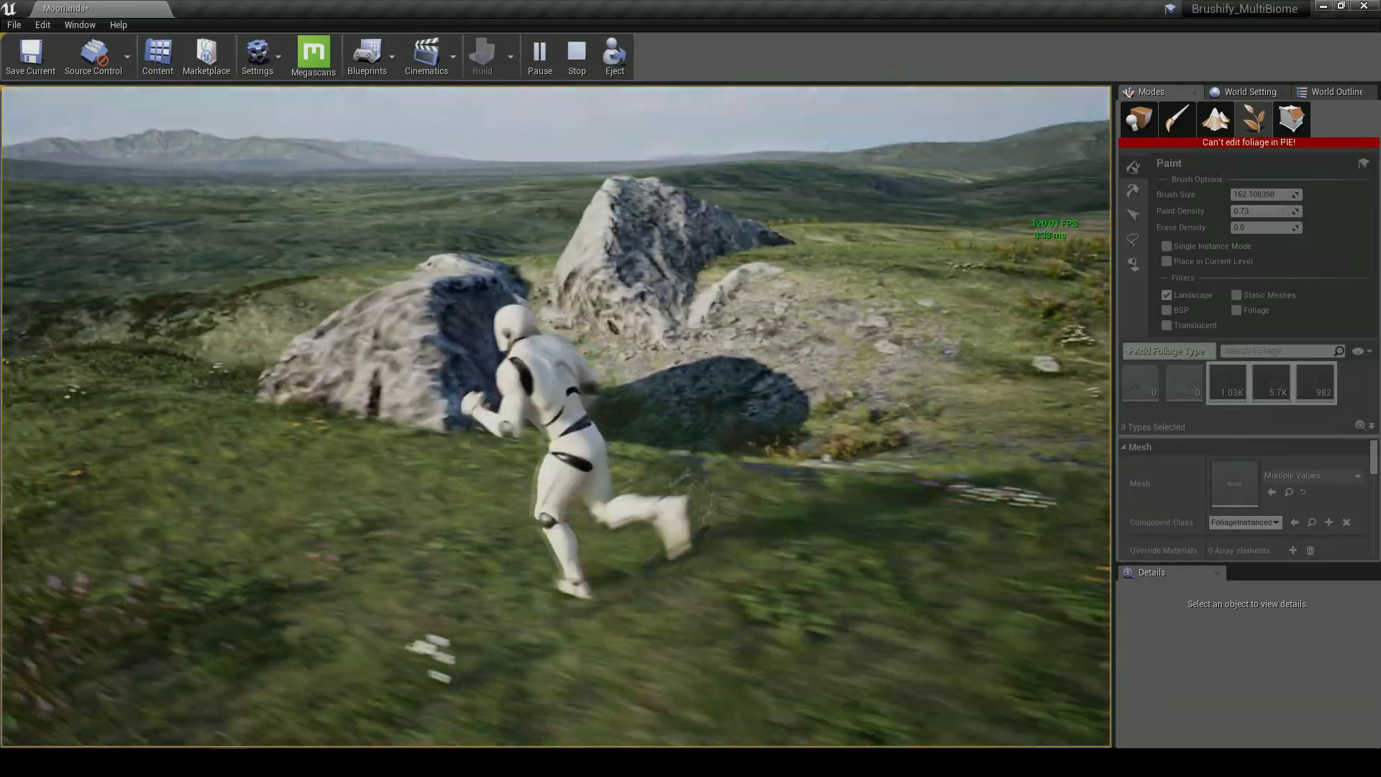
key("w")
key("space")
key("space")
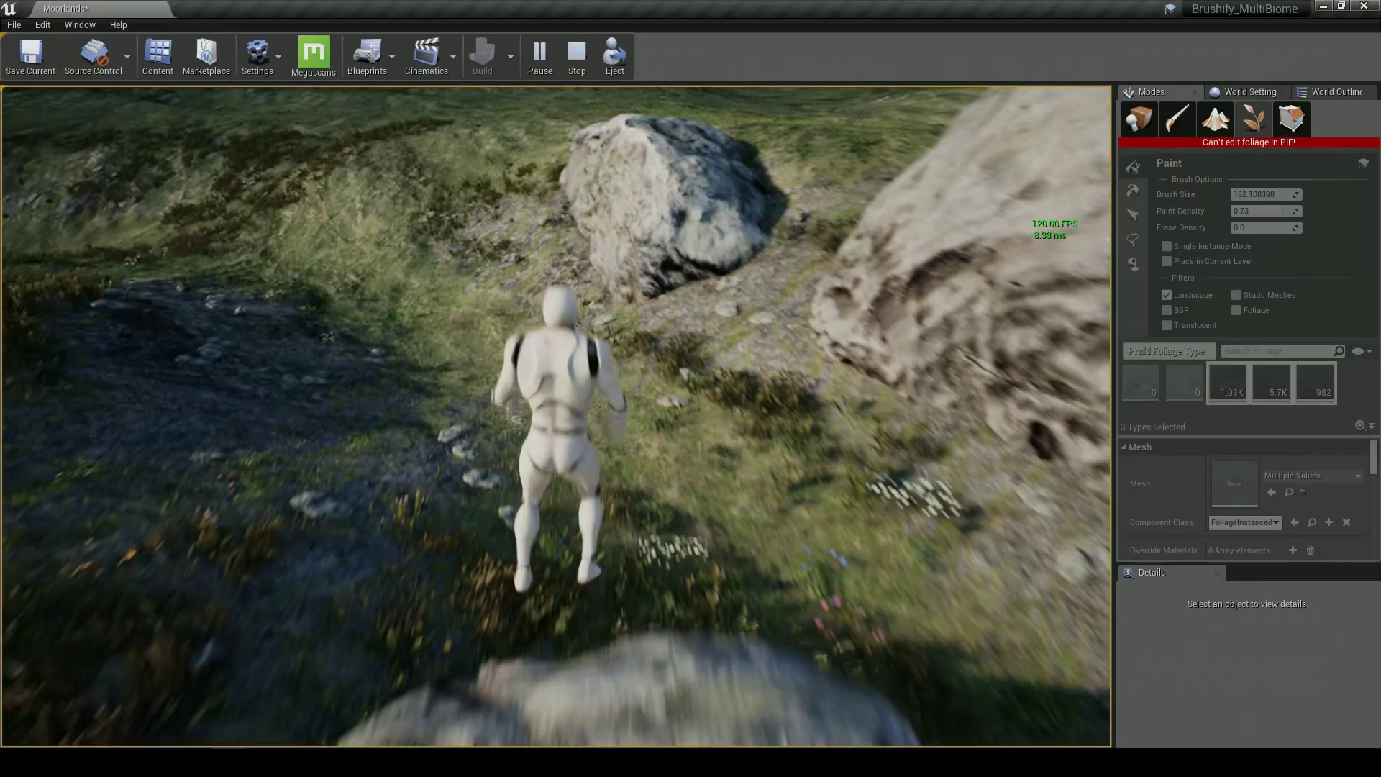
key("w")
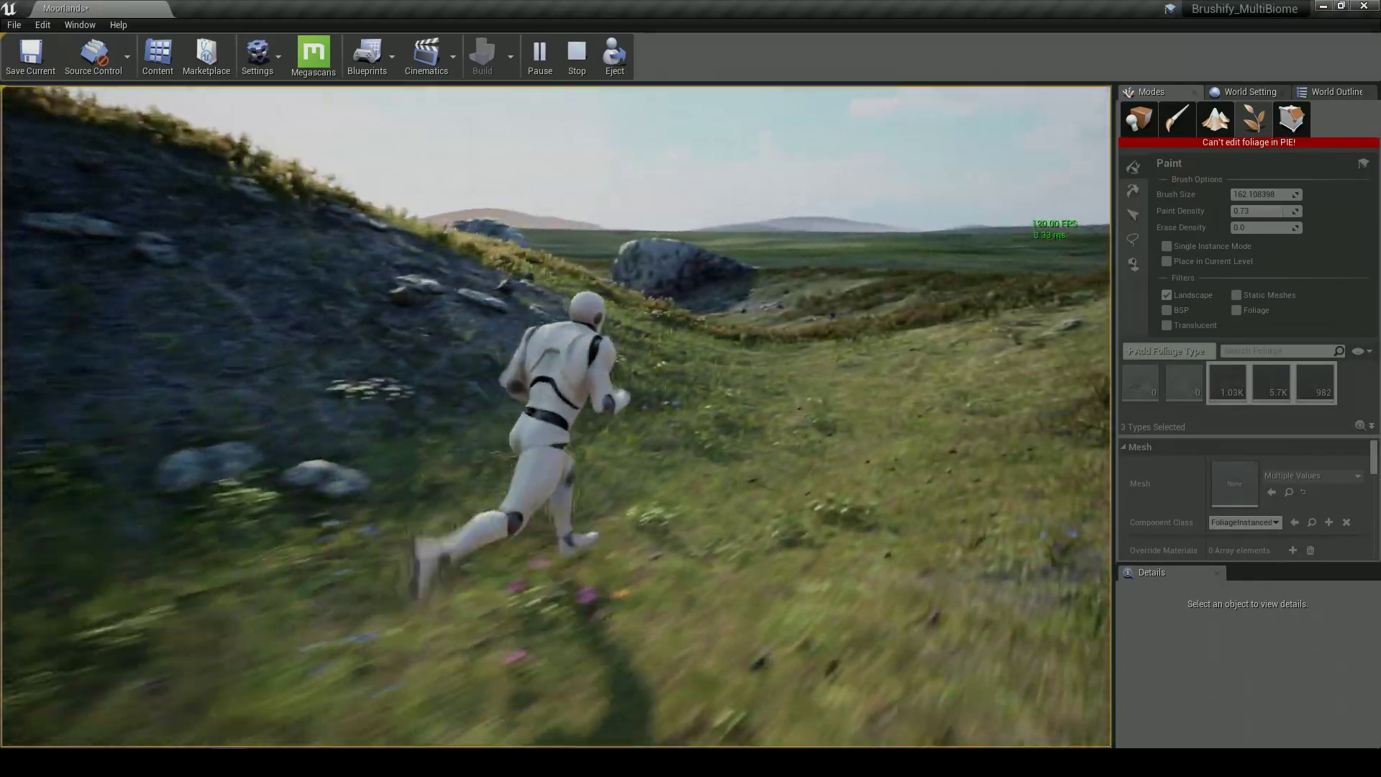
key("w")
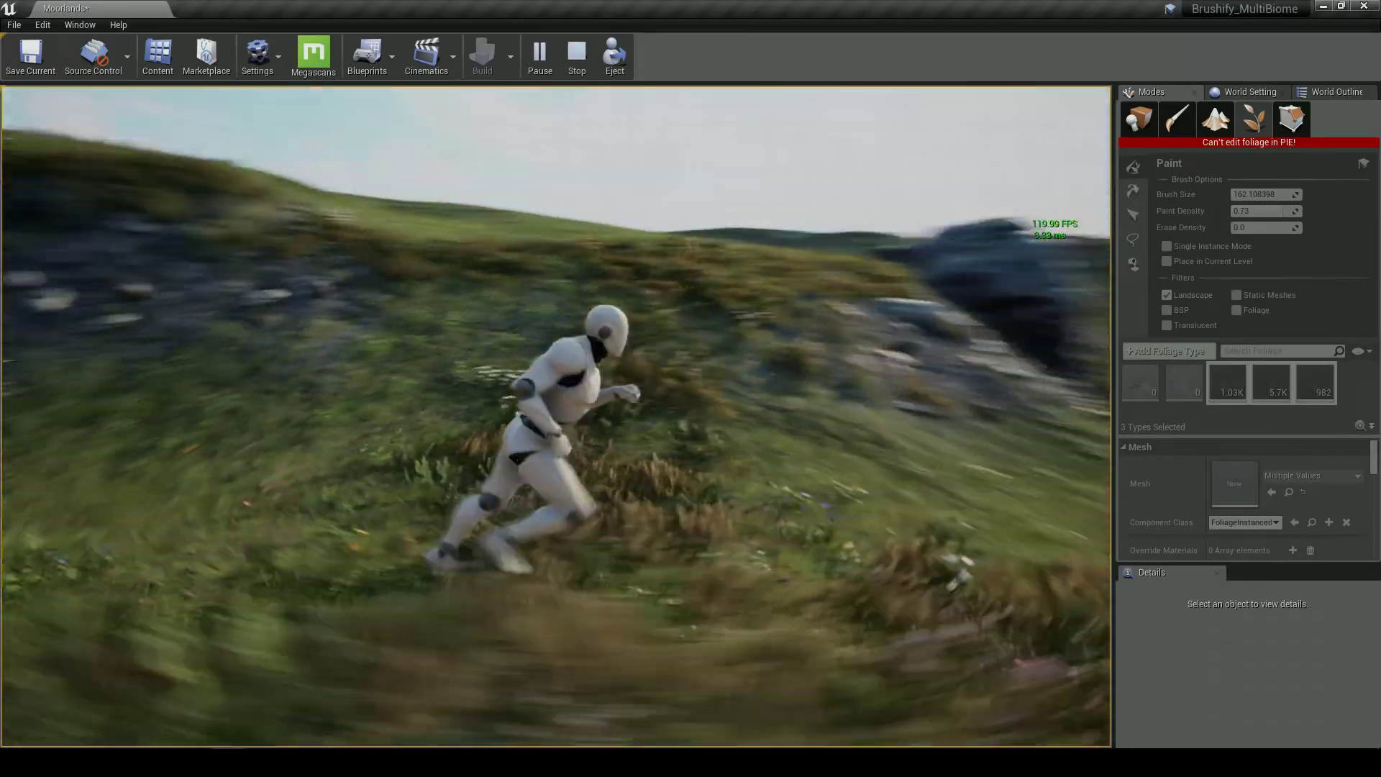
key("w")
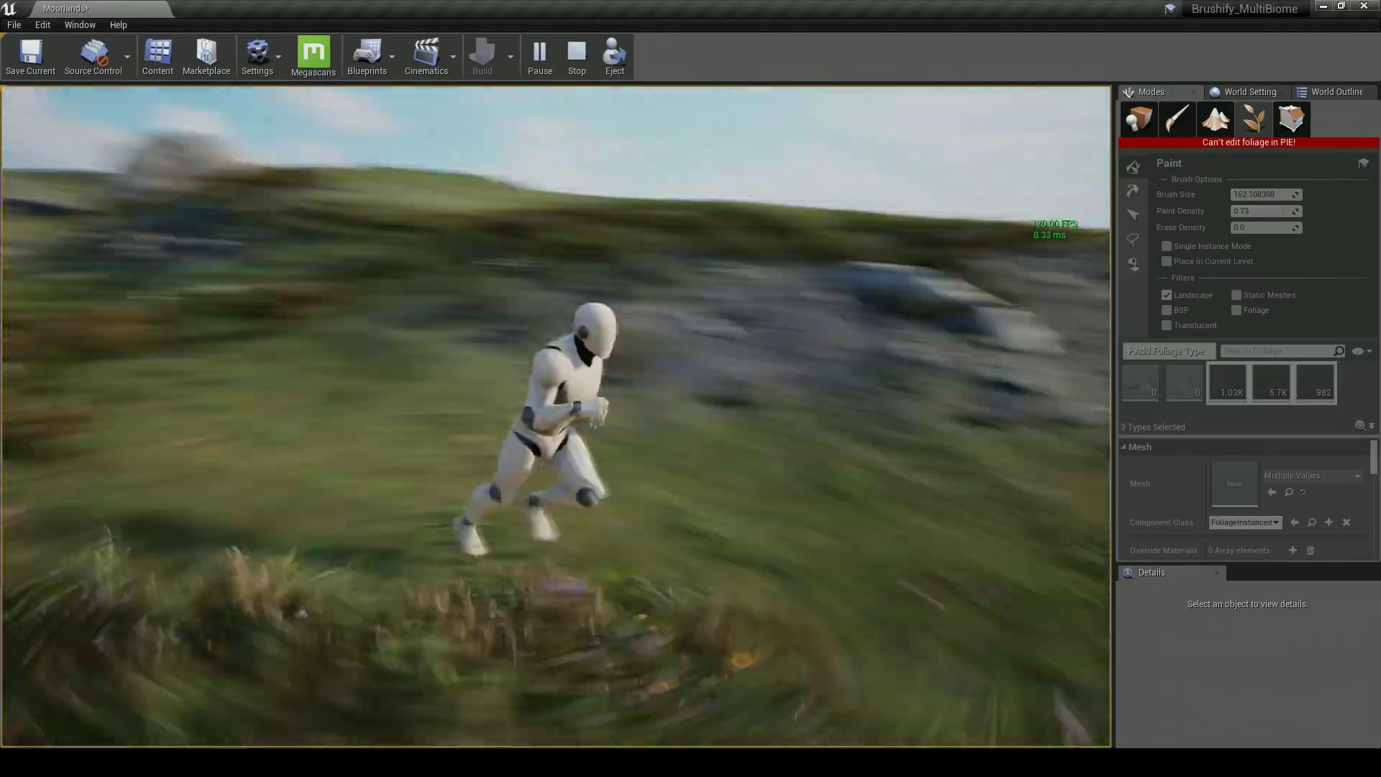
key("Escape")
Examine the heather painted around the gully rocks and the bare rock cluster on the open moor
mouse_move(718, 301)
right_mouse_down()
mouse_move(849, 360)
mouse_move(705, 323)
mouse_move(719, 309)
right_mouse_up()
key("w")
right_click_drag(593, 316, 593, 363)
key("w")
key("s")
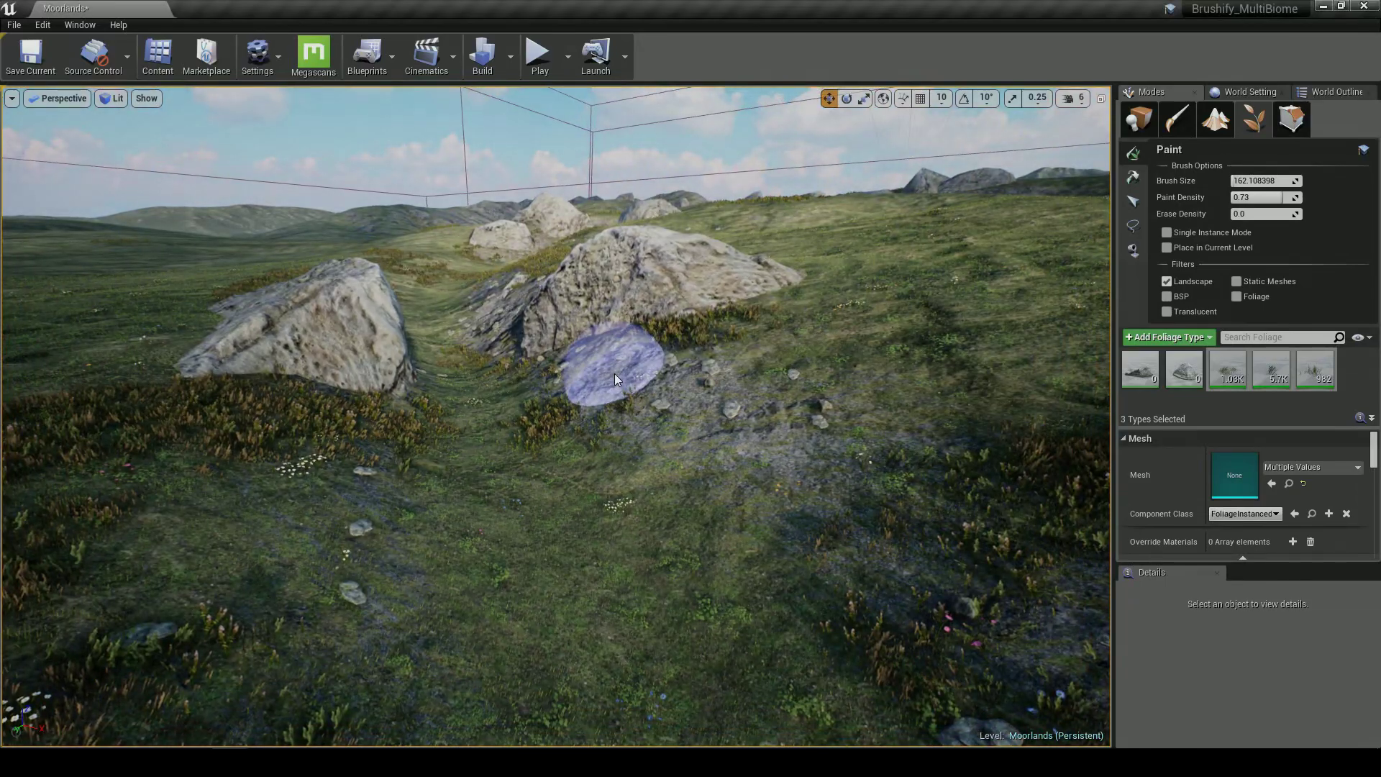
key("w")
mouse_move(614, 373)
right_mouse_down()
mouse_move(726, 438)
mouse_move(662, 392)
mouse_move(684, 338)
mouse_move(665, 331)
right_mouse_up()
key("a")
key("a")
key("w")
mouse_move(576, 429)
right_mouse_down()
mouse_move(633, 424)
mouse_move(575, 450)
mouse_move(565, 510)
mouse_move(543, 438)
right_mouse_up()
key("w")
right_click_drag(561, 359, 581, 538)
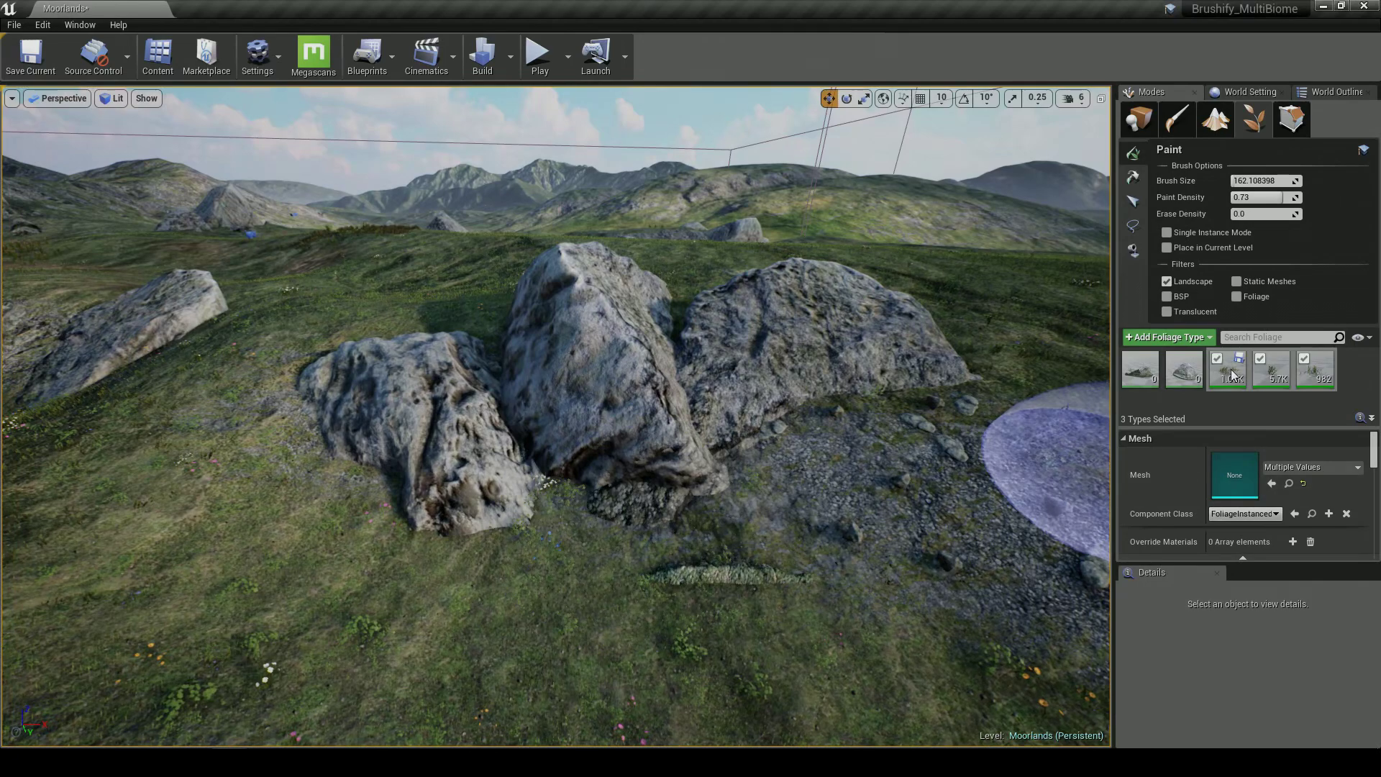
Pick MI_MoorlandHeather_Purple_01 on its own and paint it near the bare rock cluster
left_click(1309, 371)
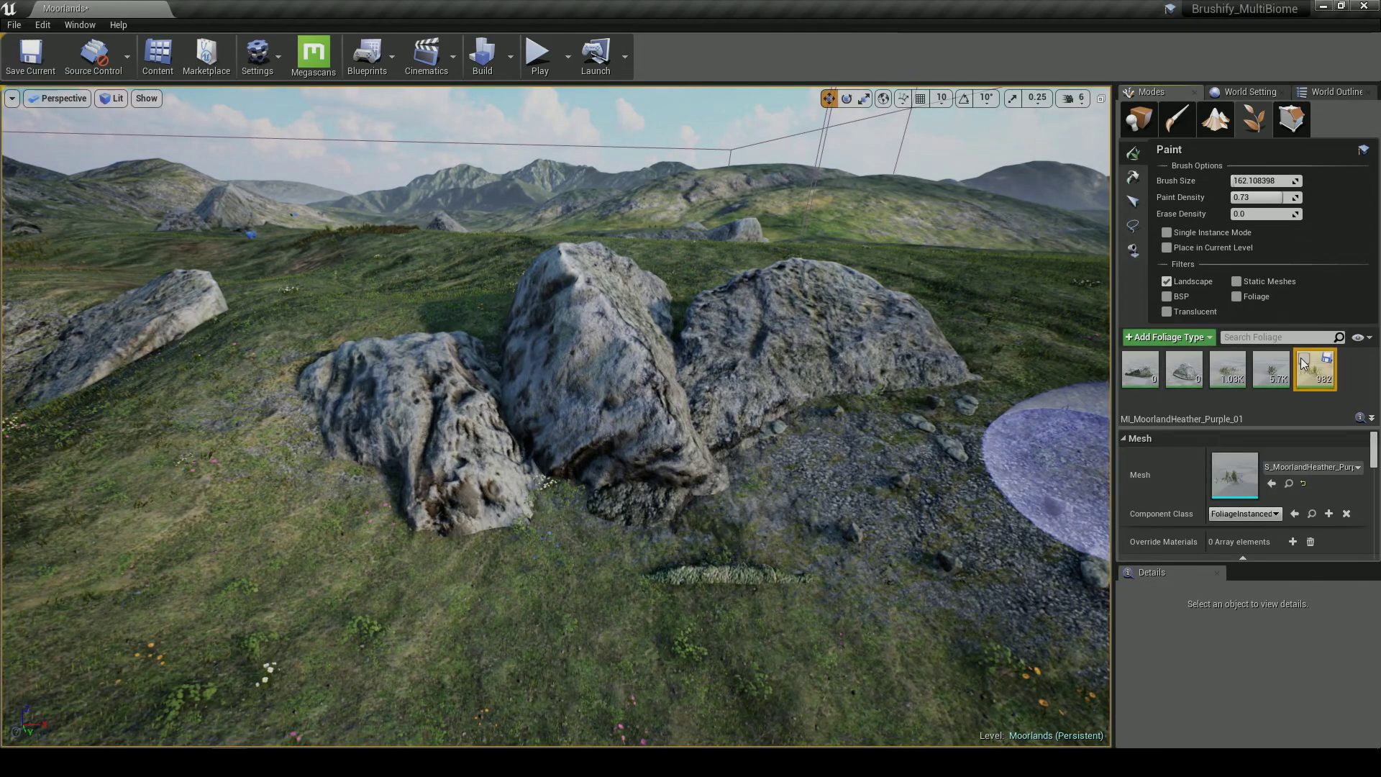
key("a")
mouse_move(537, 424)
right_mouse_down()
mouse_move(550, 457)
mouse_move(637, 424)
right_mouse_up()
key("s")
right_click_drag(742, 478, 742, 478)
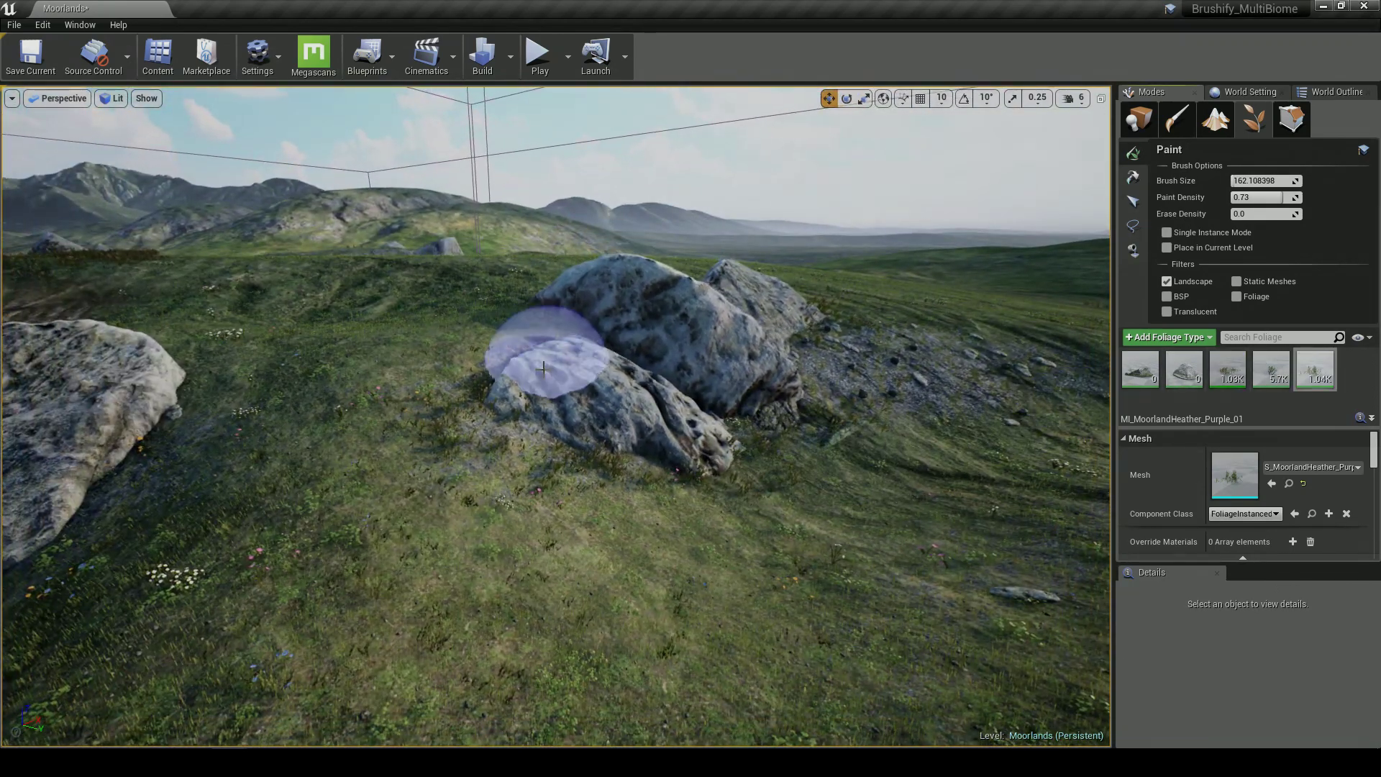
Paint heather around the bare rock cluster and the neighbouring pair of rocks on the open moor
left_click_drag(667, 503, 961, 472)
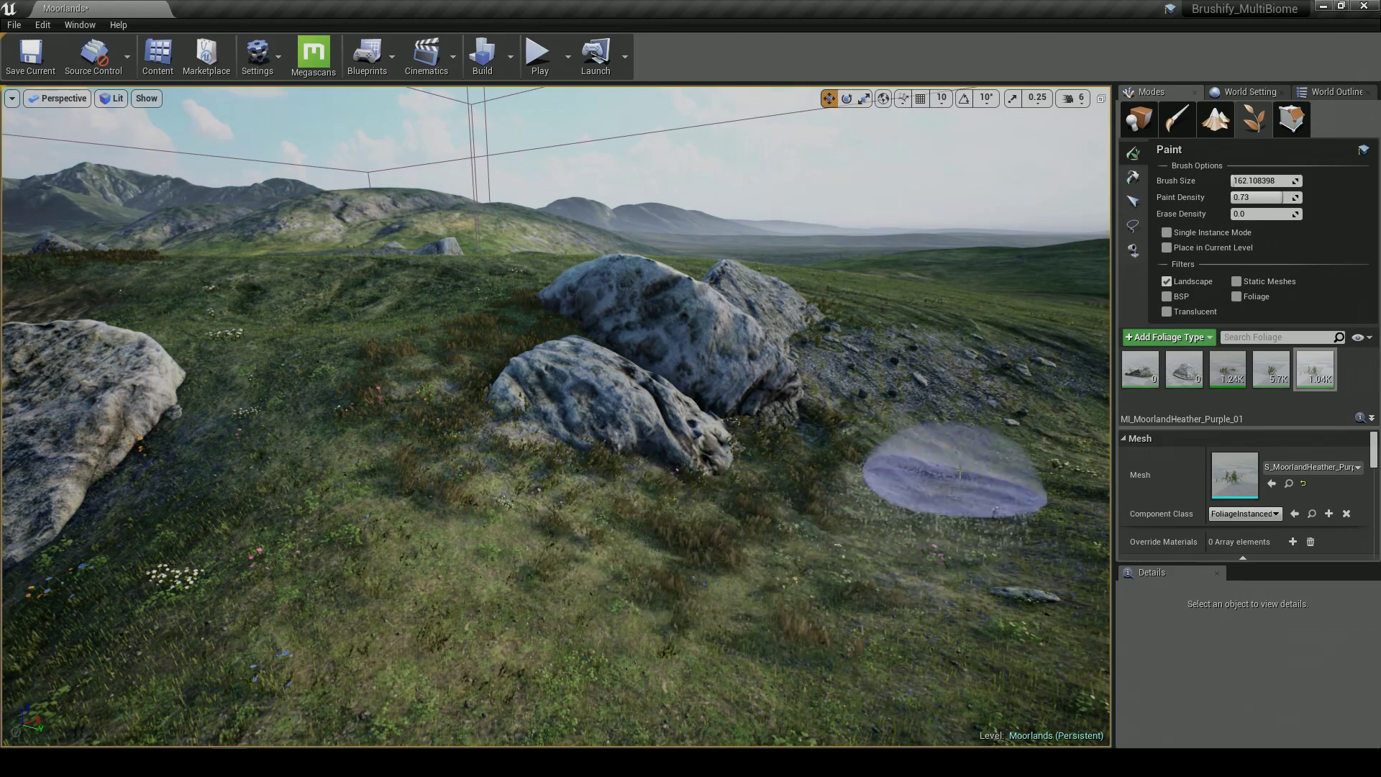
right_click_drag(883, 339, 820, 349)
key("s")
left_click_drag(546, 429, 481, 487)
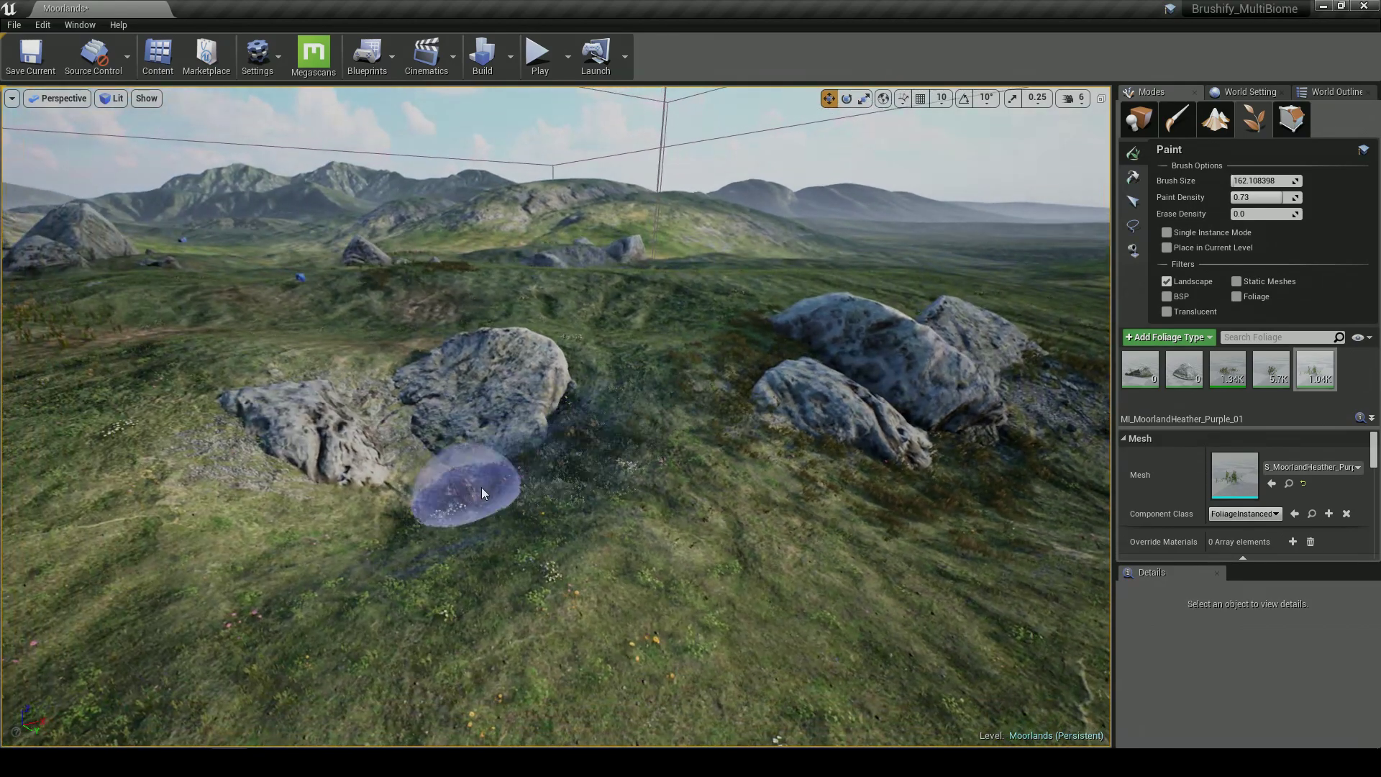
right_click_drag(361, 408, 365, 404)
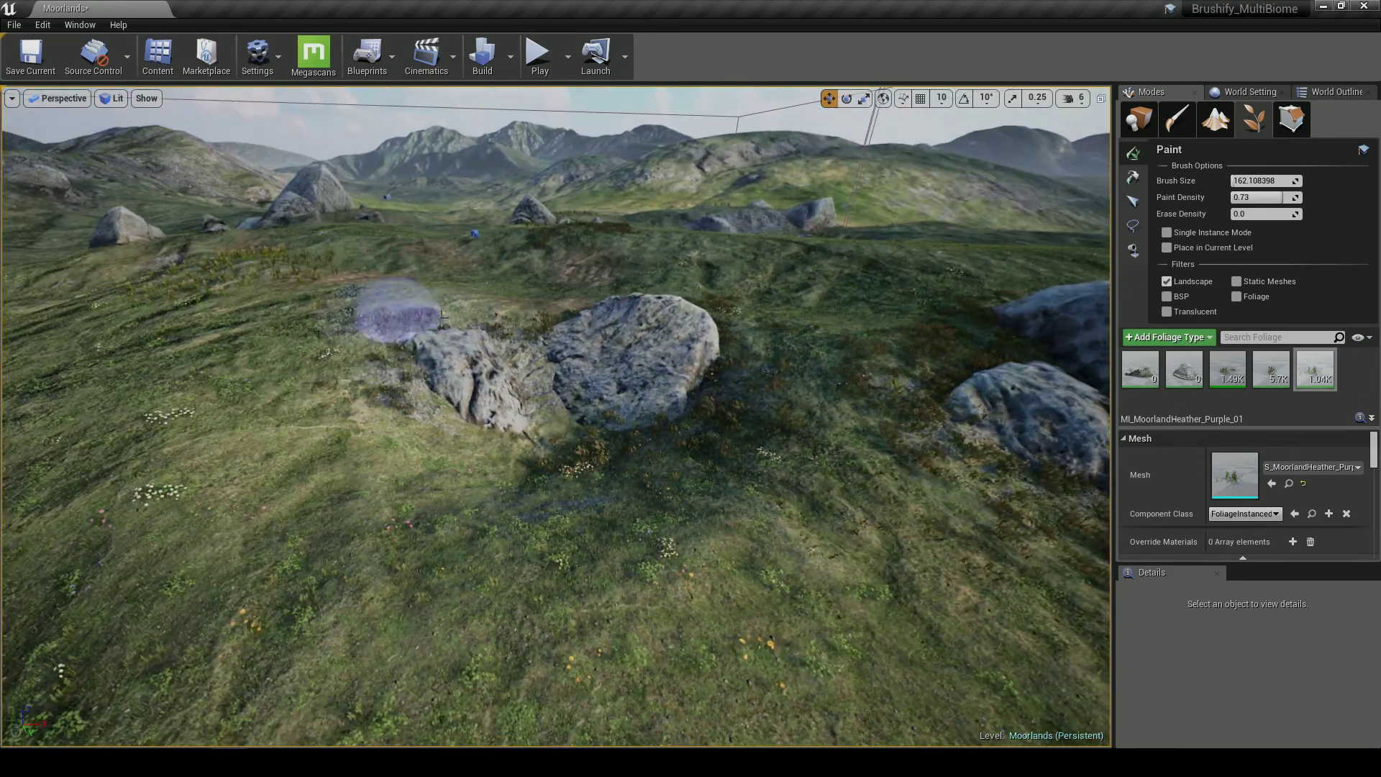
right_click_drag(409, 456, 392, 400)
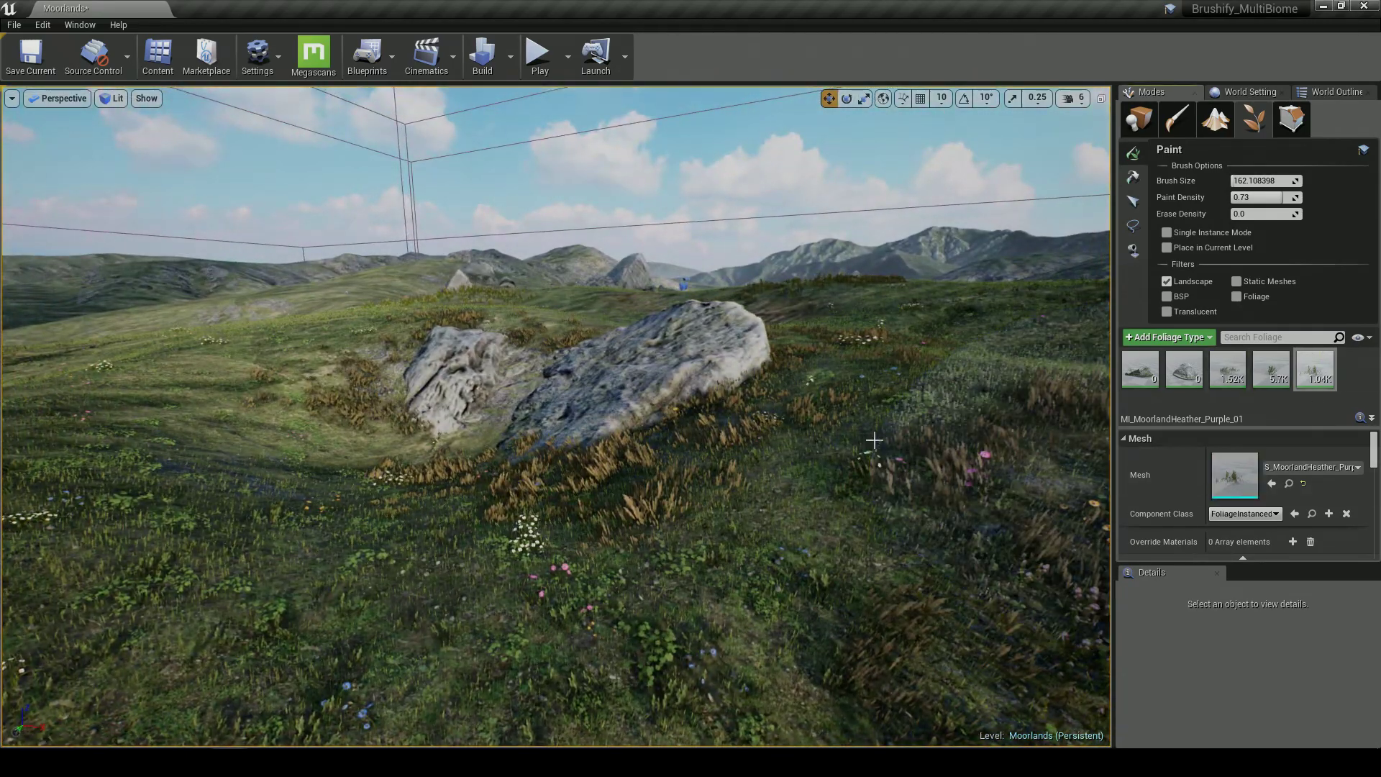
right_click_drag(874, 440, 870, 435)
mouse_move(593, 446)
left_mouse_down()
mouse_move(636, 468)
mouse_move(645, 374)
left_mouse_up()
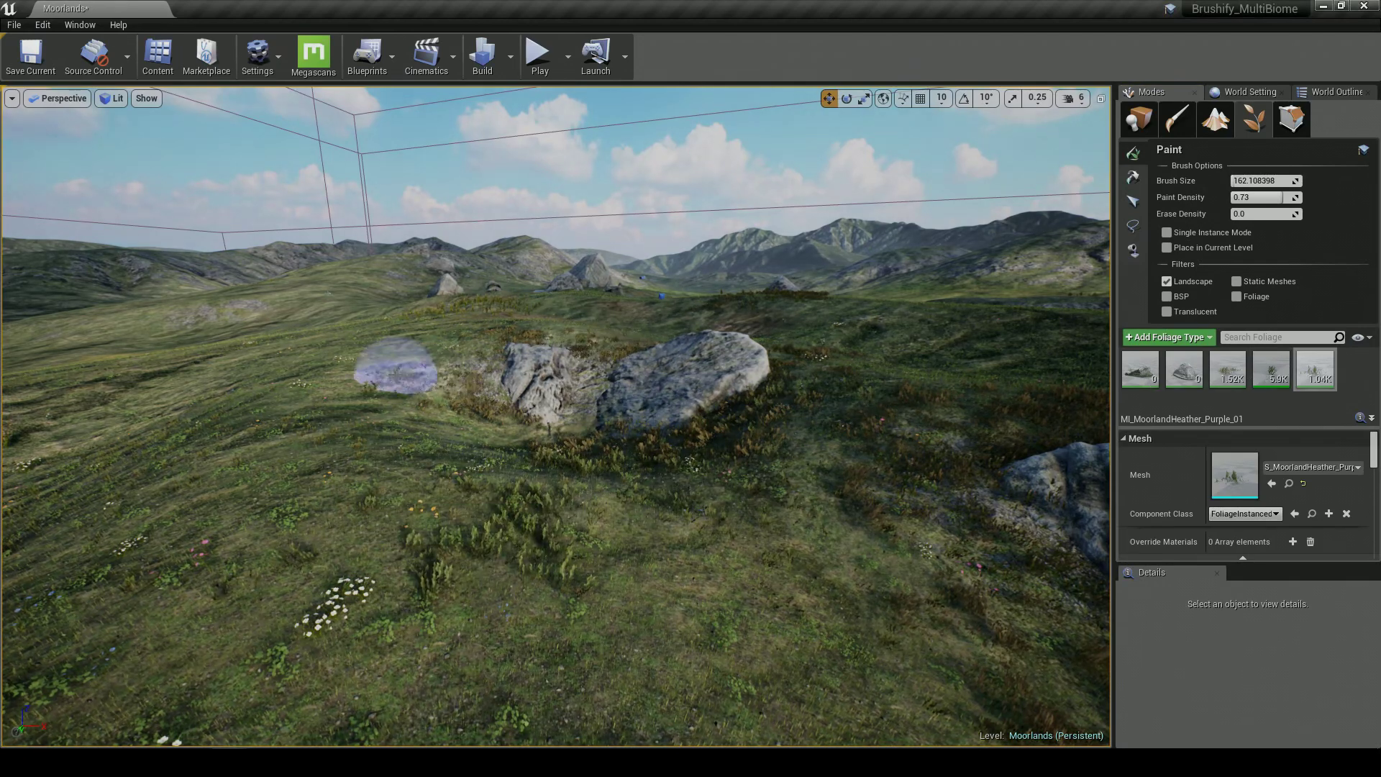
Activate MI_MoorlandHeather_Purple_01 and paint it over the grass around the same rock clusters
left_click(1307, 360)
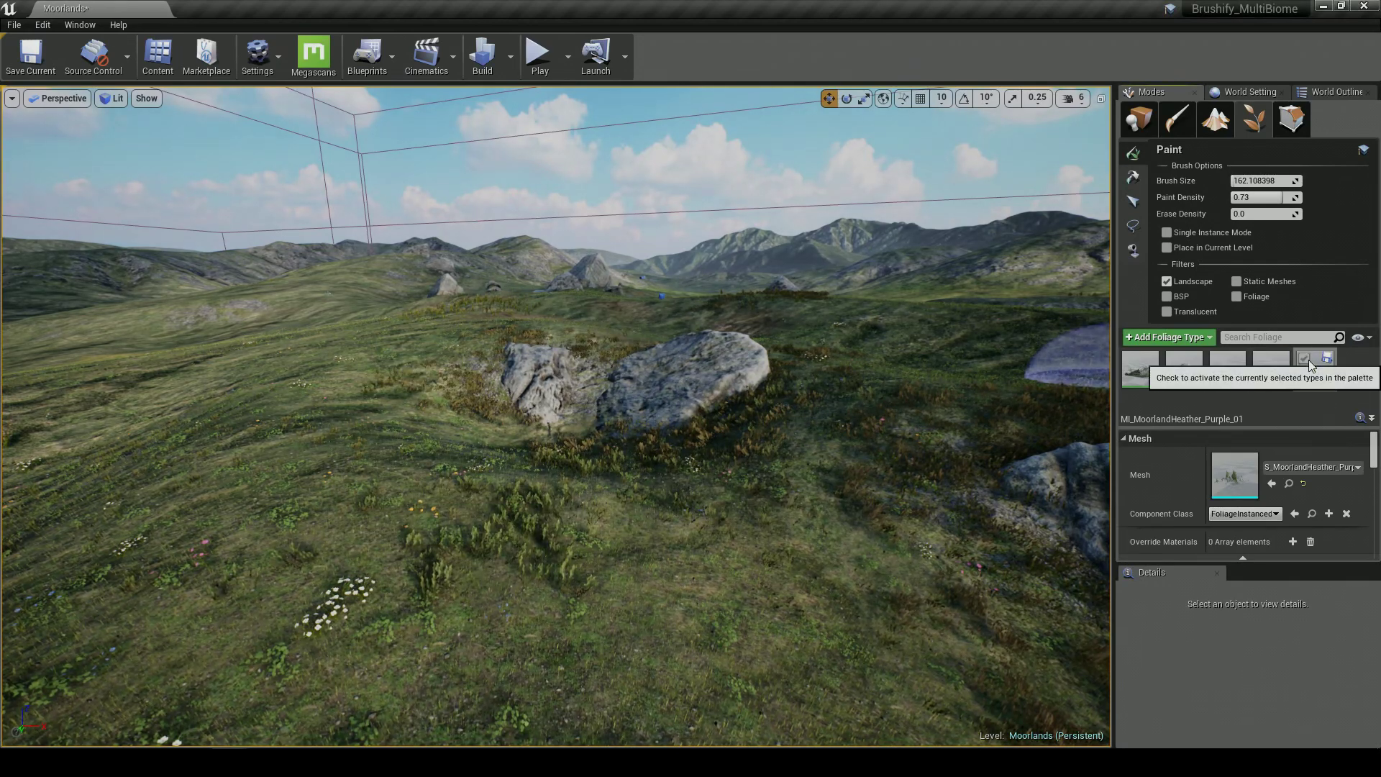
left_click_drag(678, 515, 849, 349)
right_click_drag(606, 403, 708, 404)
key("d")
mouse_move(342, 502)
left_mouse_down()
mouse_move(423, 576)
mouse_move(685, 354)
mouse_move(833, 401)
left_mouse_up()
mouse_move(833, 400)
right_mouse_down()
mouse_move(776, 400)
mouse_move(856, 360)
mouse_move(913, 397)
right_mouse_up()
key("w")
left_click_drag(827, 453, 753, 480)
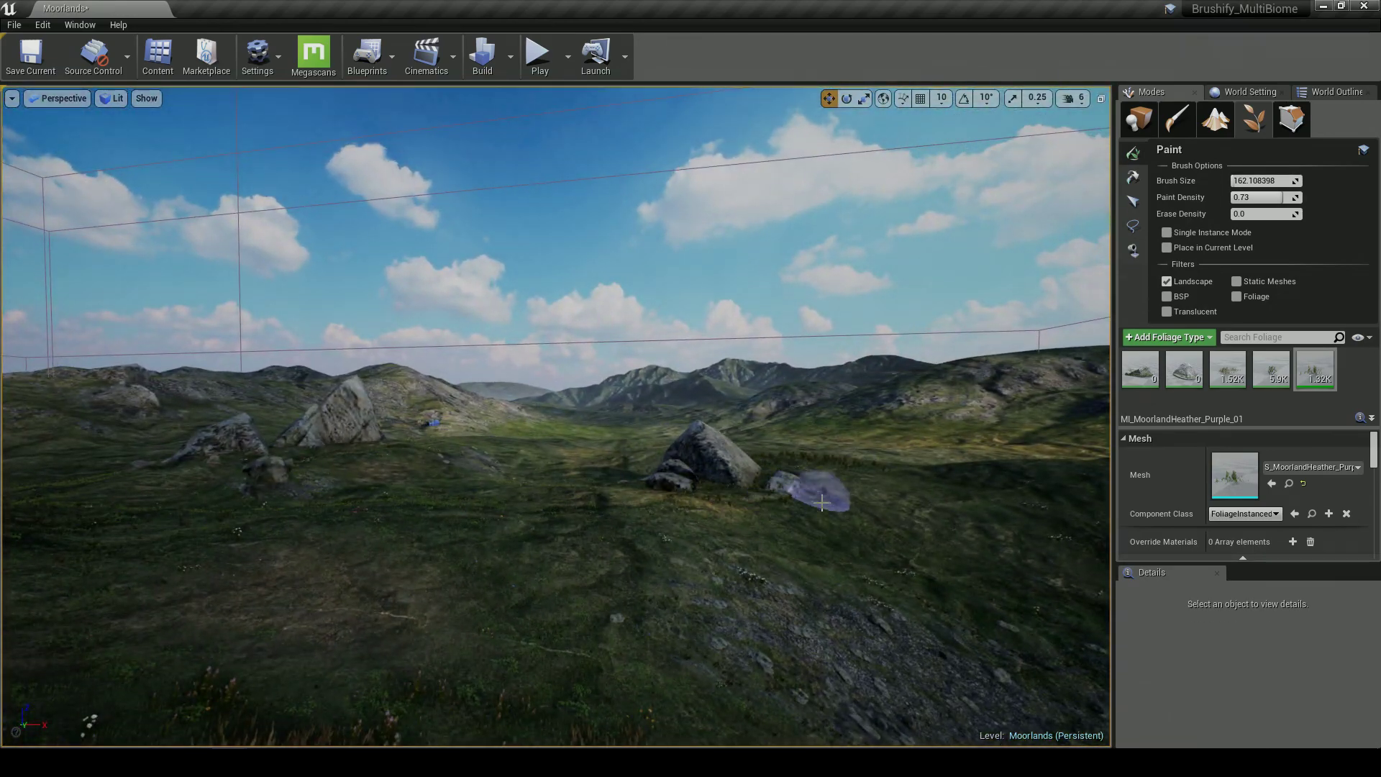
Leave foliage painting for actor placement and open the Brushify Meshes > Cliffs > Meshes asset folder
right_click_drag(708, 507, 732, 519)
key("w")
key("a")
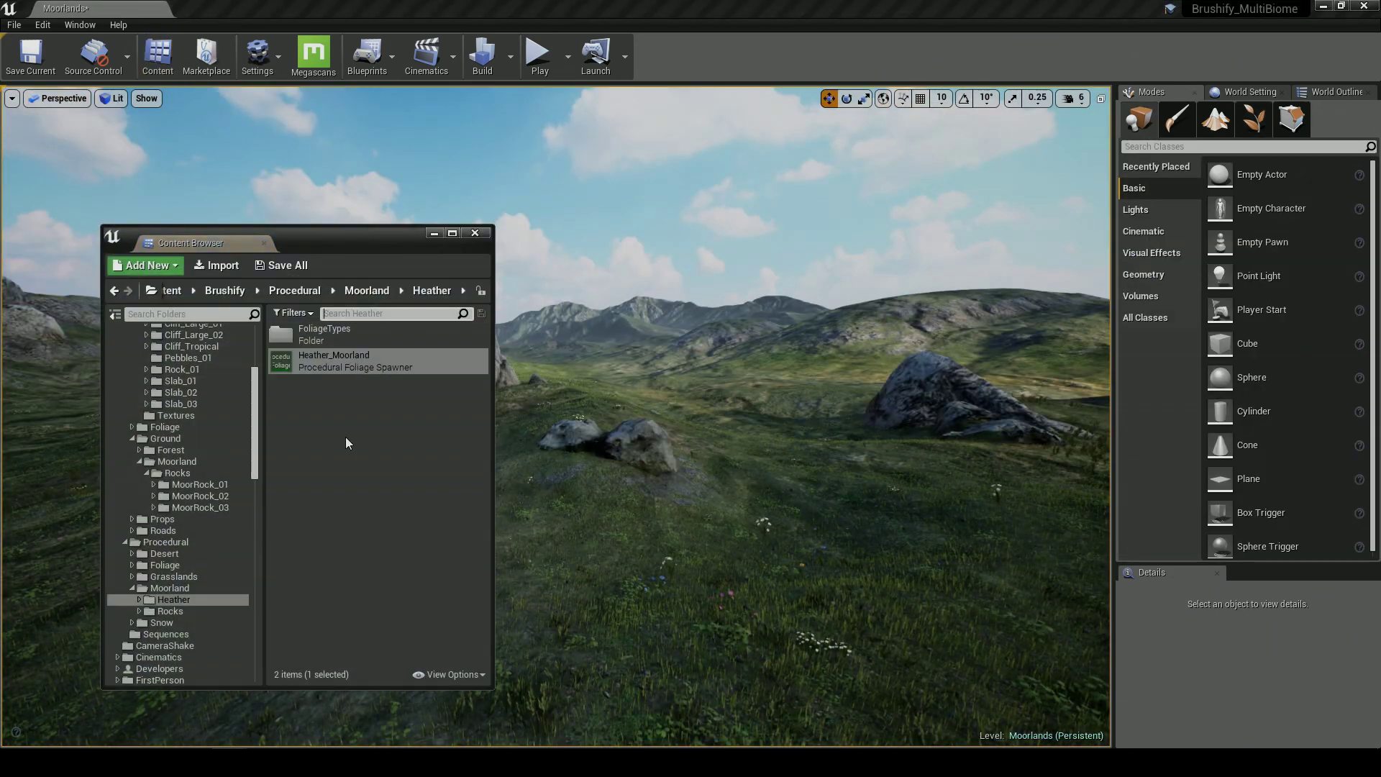
scroll(219, 511, "up", 3)
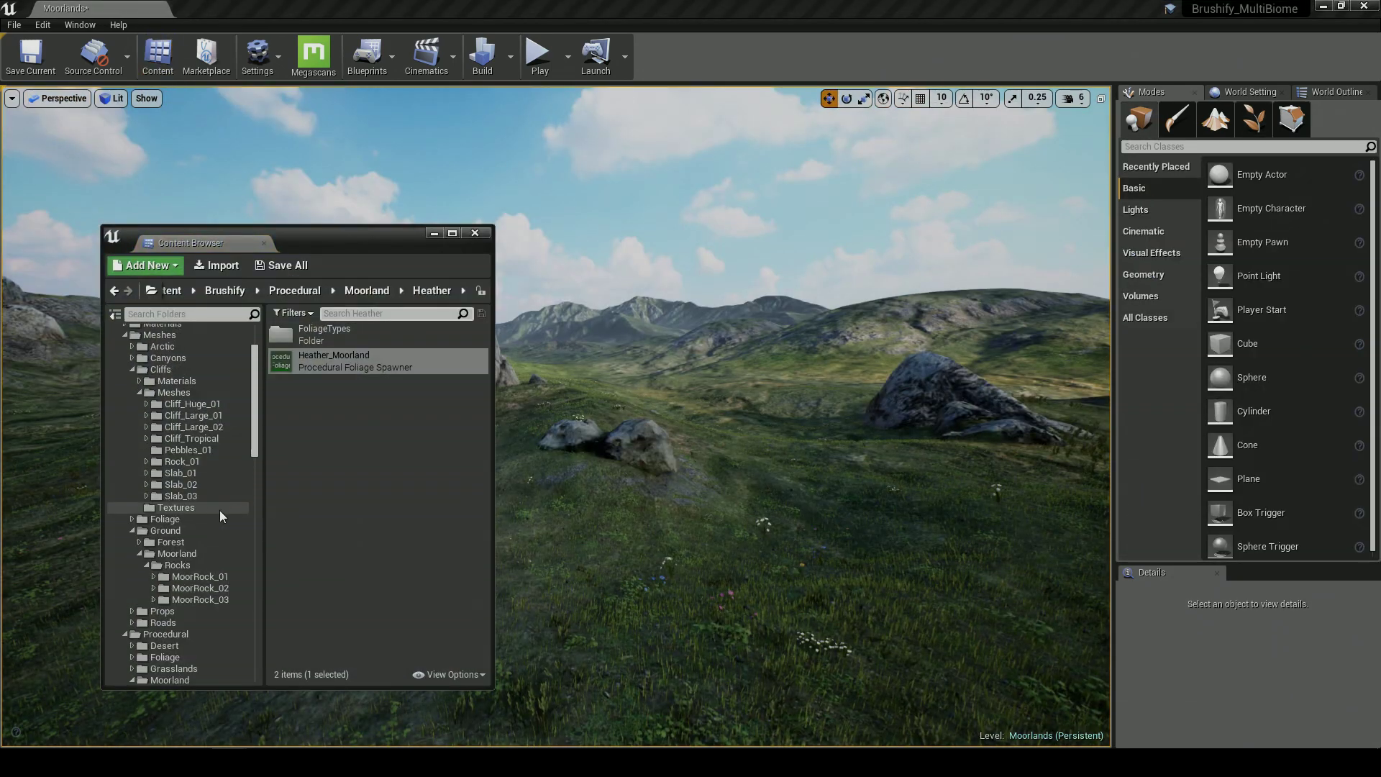
left_click(202, 400)
left_click_drag(369, 246, 321, 220)
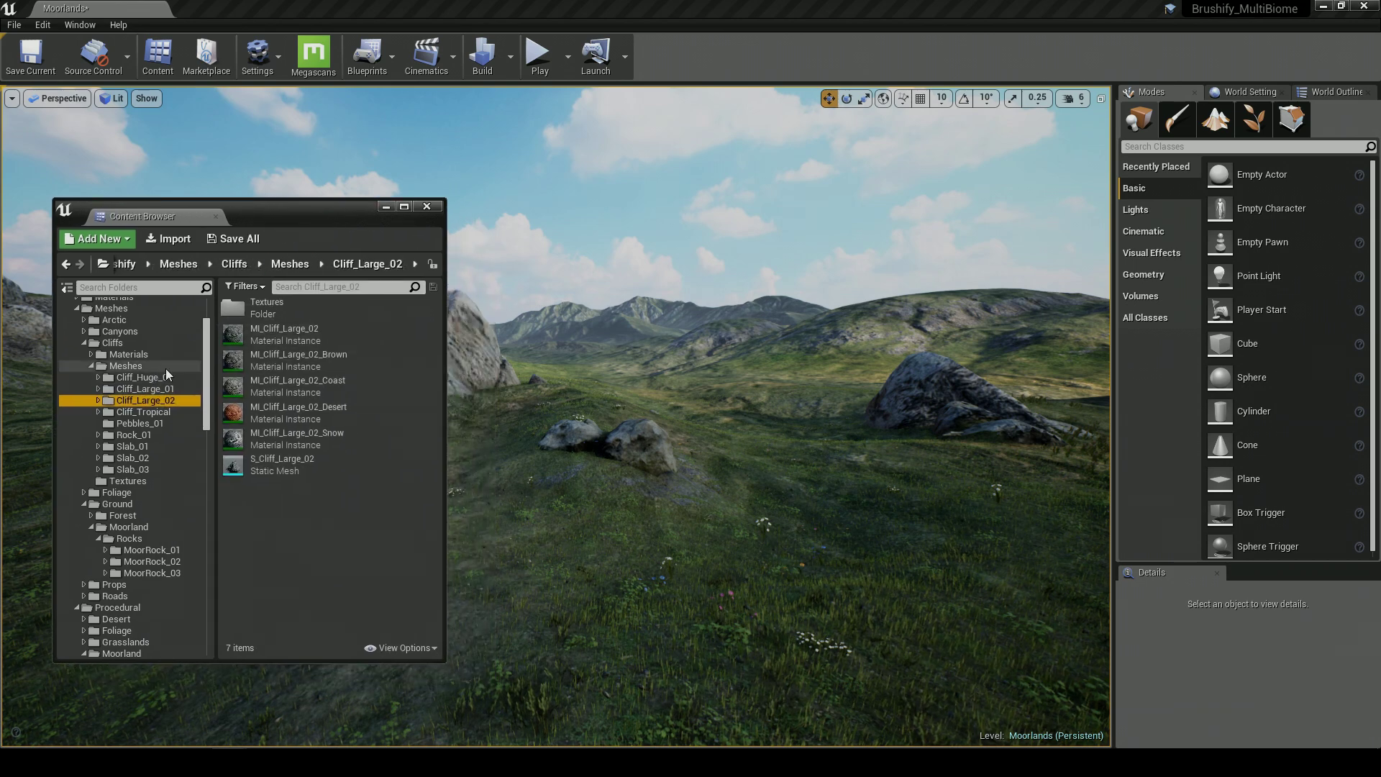
left_click(165, 367)
left_click(145, 345)
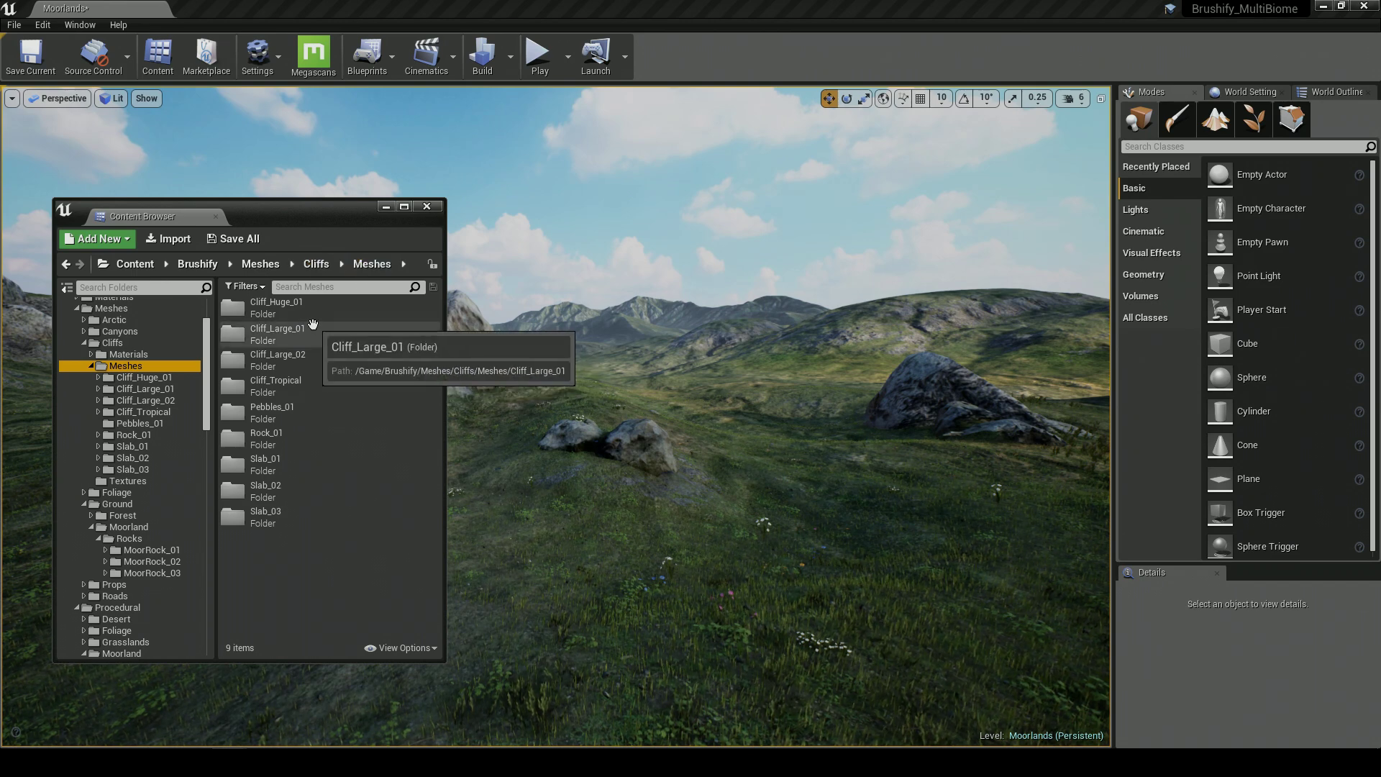
Place the S_Cliff_Large_02 static mesh on the open grass, scale it to about 0.55 and rotate it
double_click(306, 368)
left_click_drag(286, 466, 745, 489)
left_click_drag(579, 505, 633, 524)
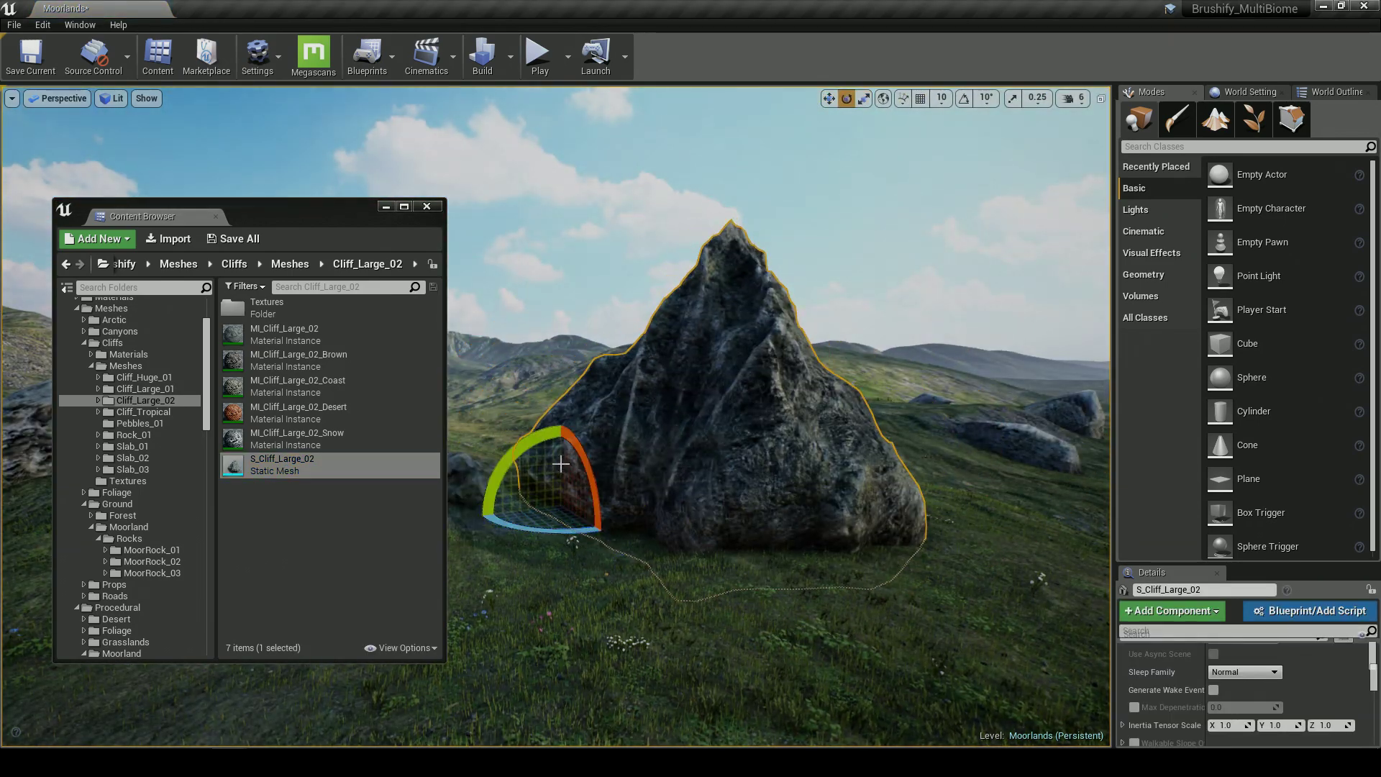
right_click_drag(554, 442, 628, 460)
left_click_drag(501, 482, 449, 464)
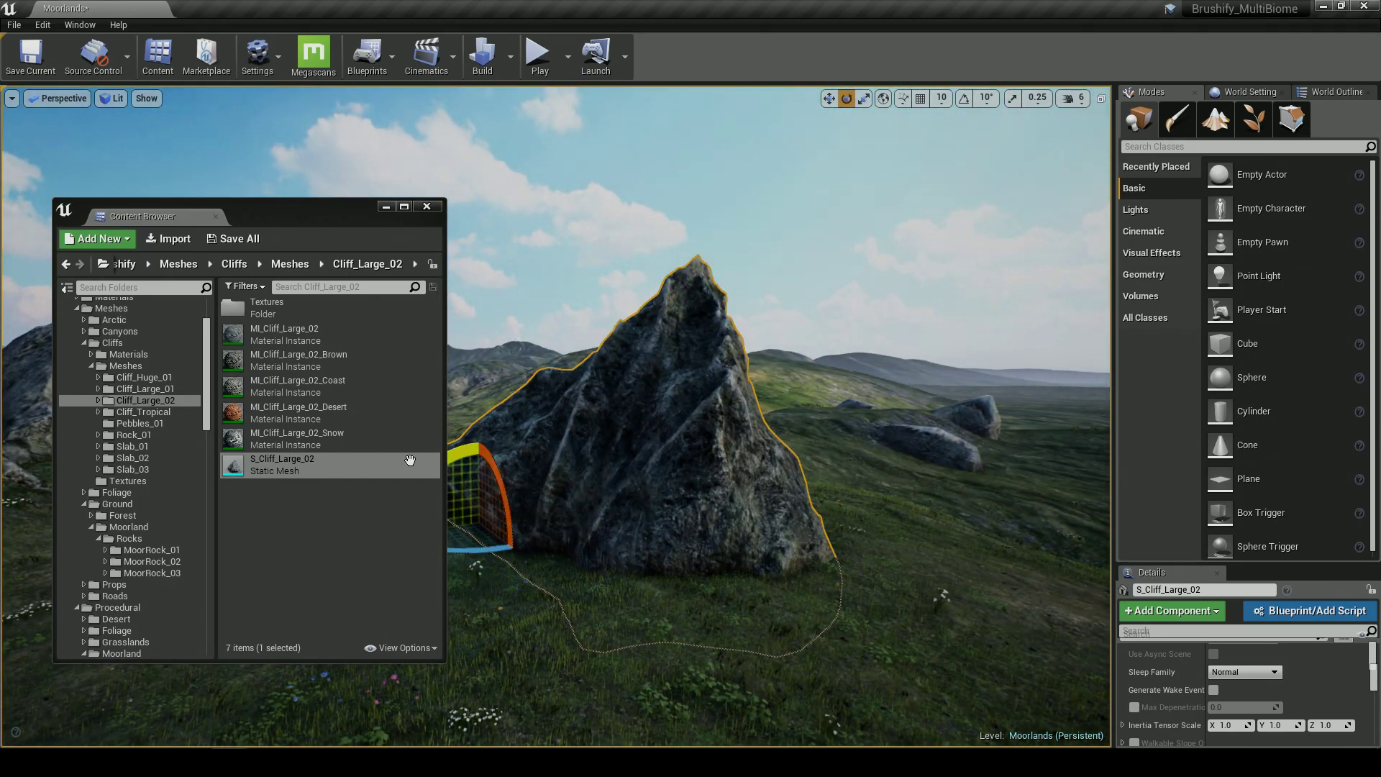
Replace the placed cliff's static mesh with S_Cliff_Large_01 and turn it about its vertical axis
left_click(178, 387)
left_click_drag(311, 467, 1231, 577)
right_click_drag(762, 468, 647, 475)
key("w")
left_click_drag(612, 496, 679, 522)
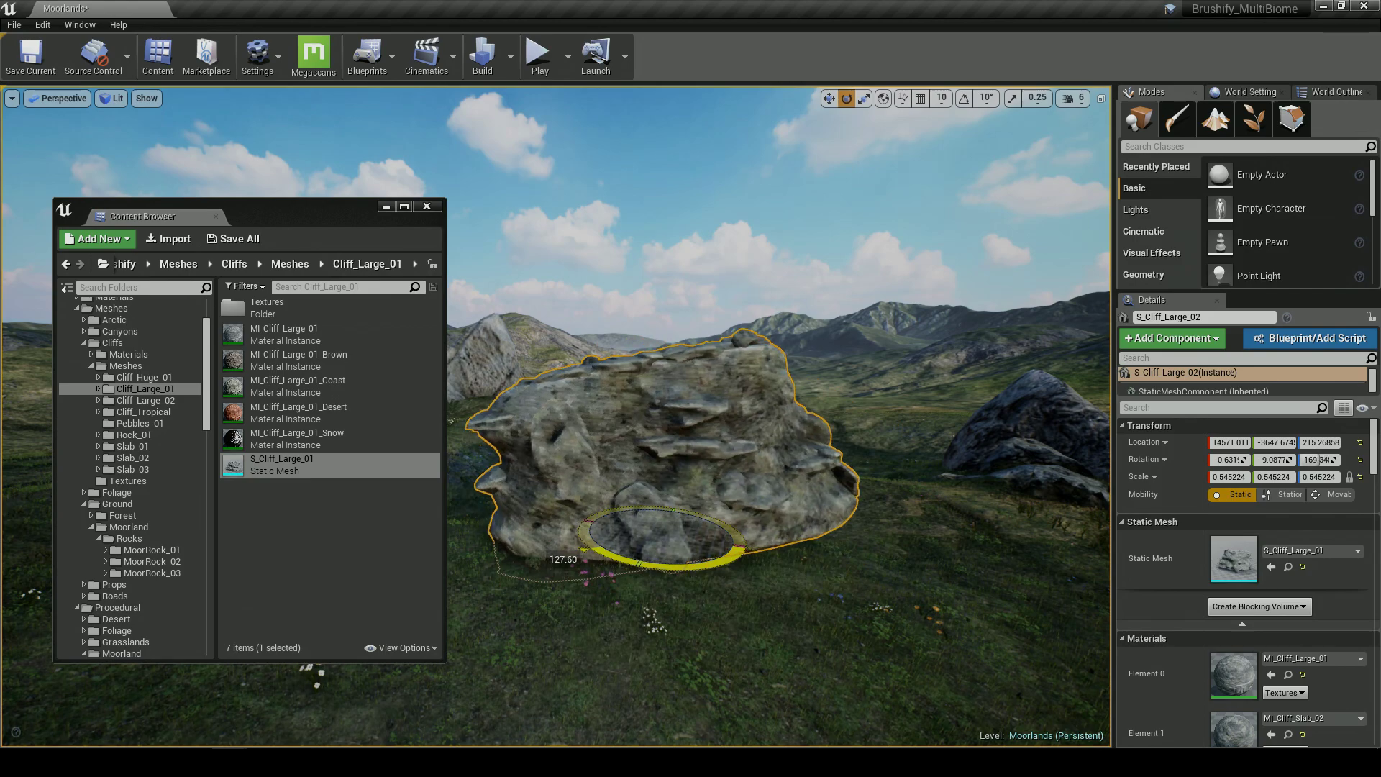
left_click_drag(666, 573, 669, 572)
Move the cliff across the moor to the large gully rocks and minimise the asset browser
key("s")
right_click_drag(669, 572, 856, 389)
key("w")
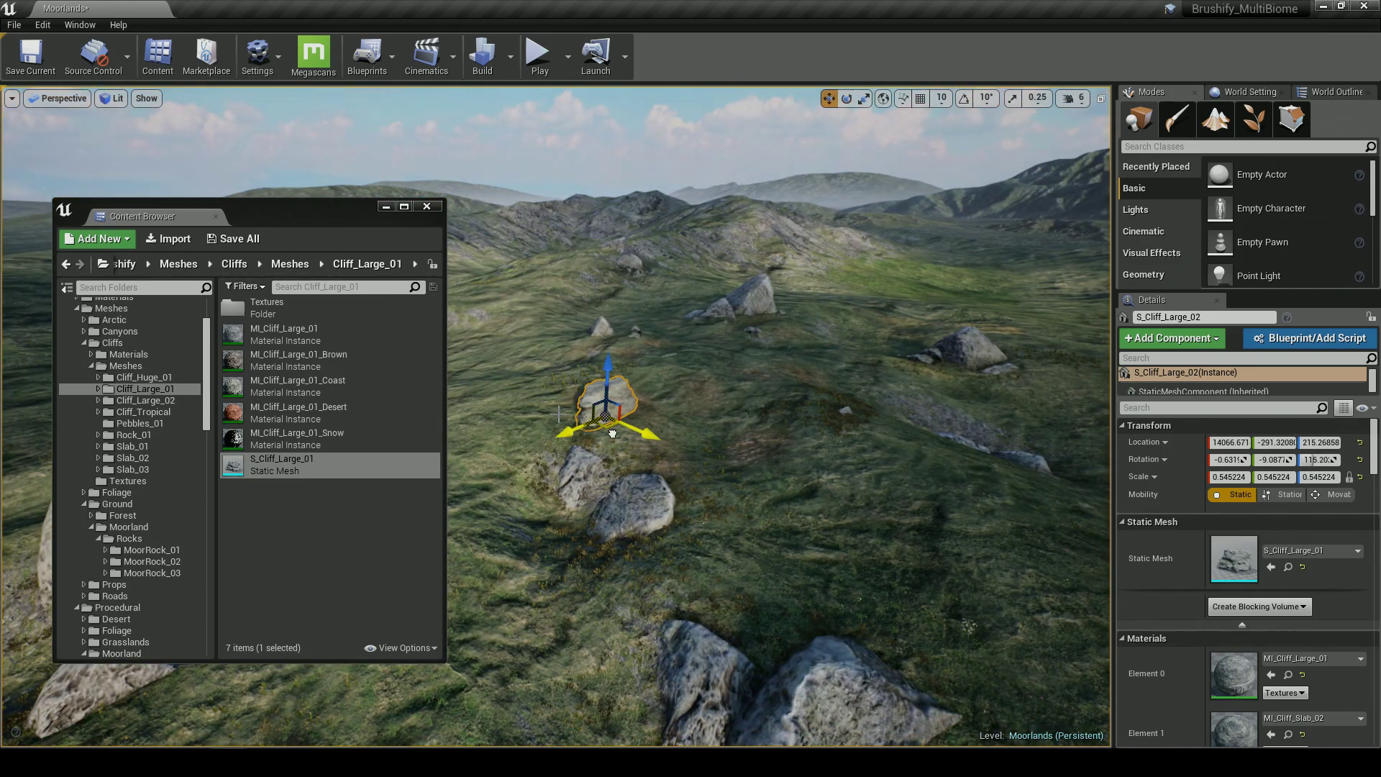
left_click_drag(330, 218, 1022, 254)
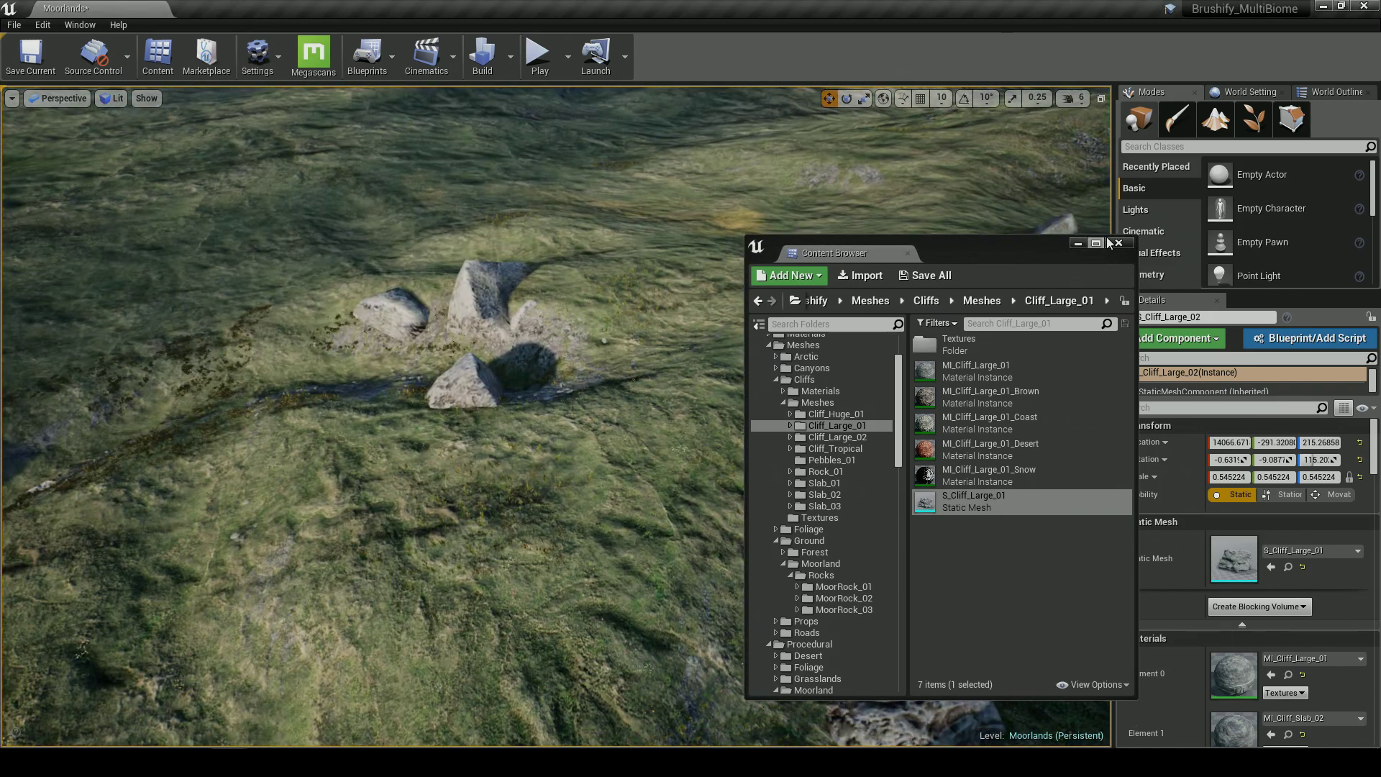
left_click(1078, 243)
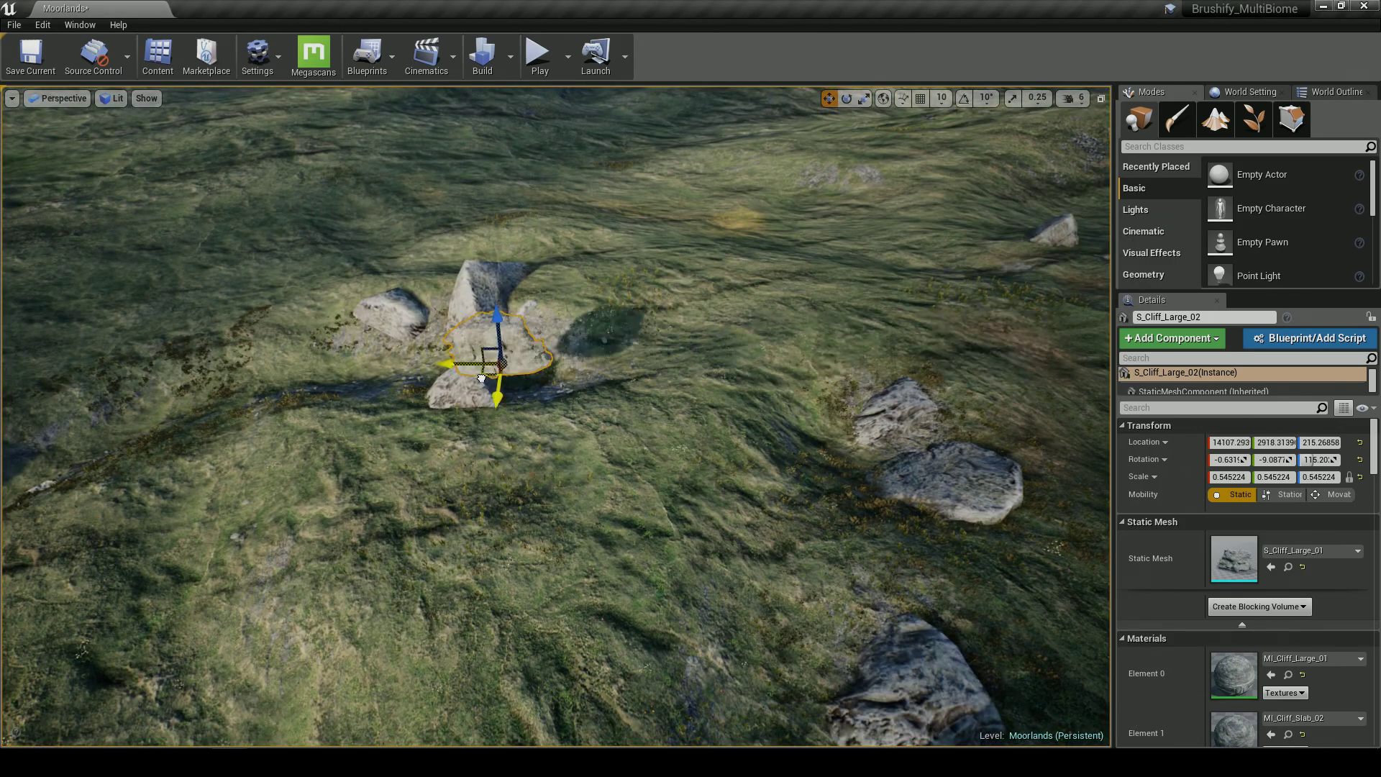
key("w")
right_click_drag(388, 358, 687, 180)
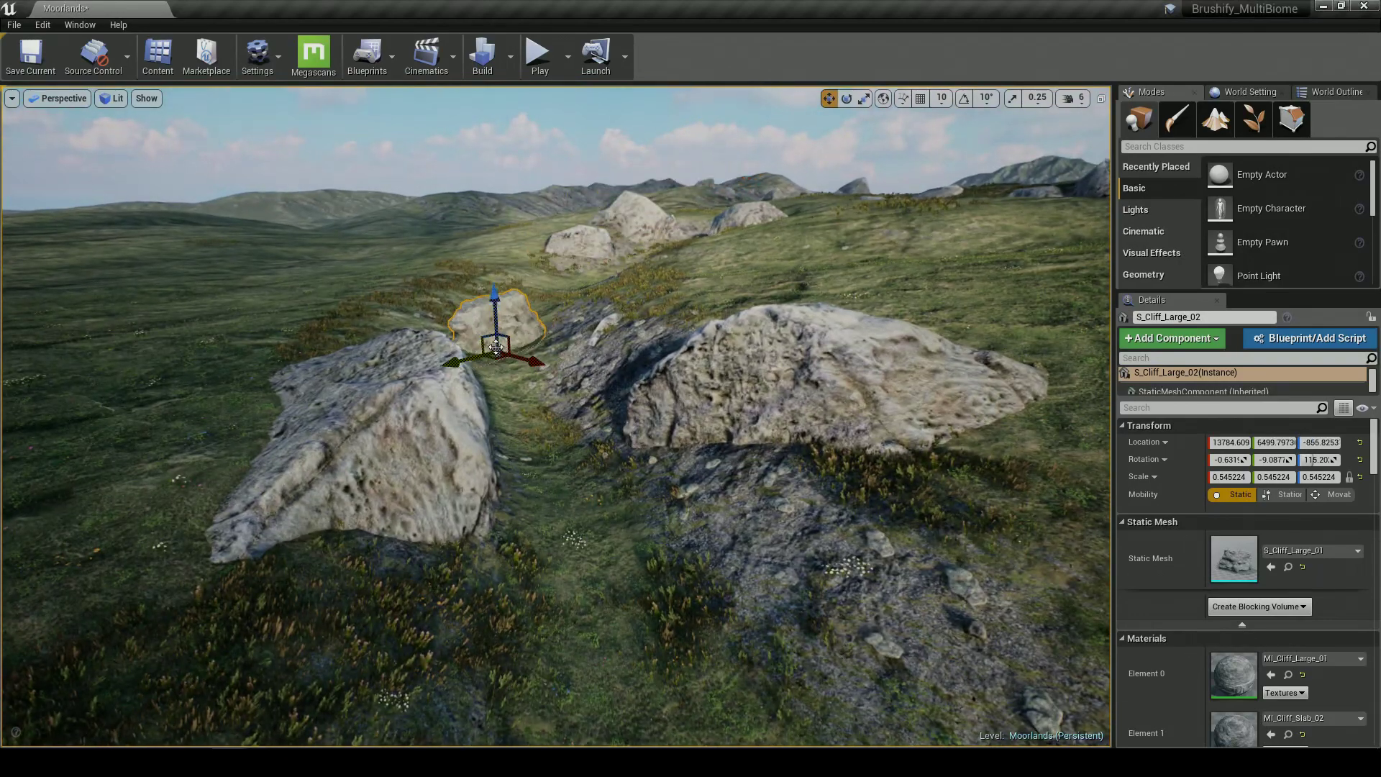
Scale the cliff to about 0.74, turn it to about 63° and sink it into the slope against the large rock
key("f")
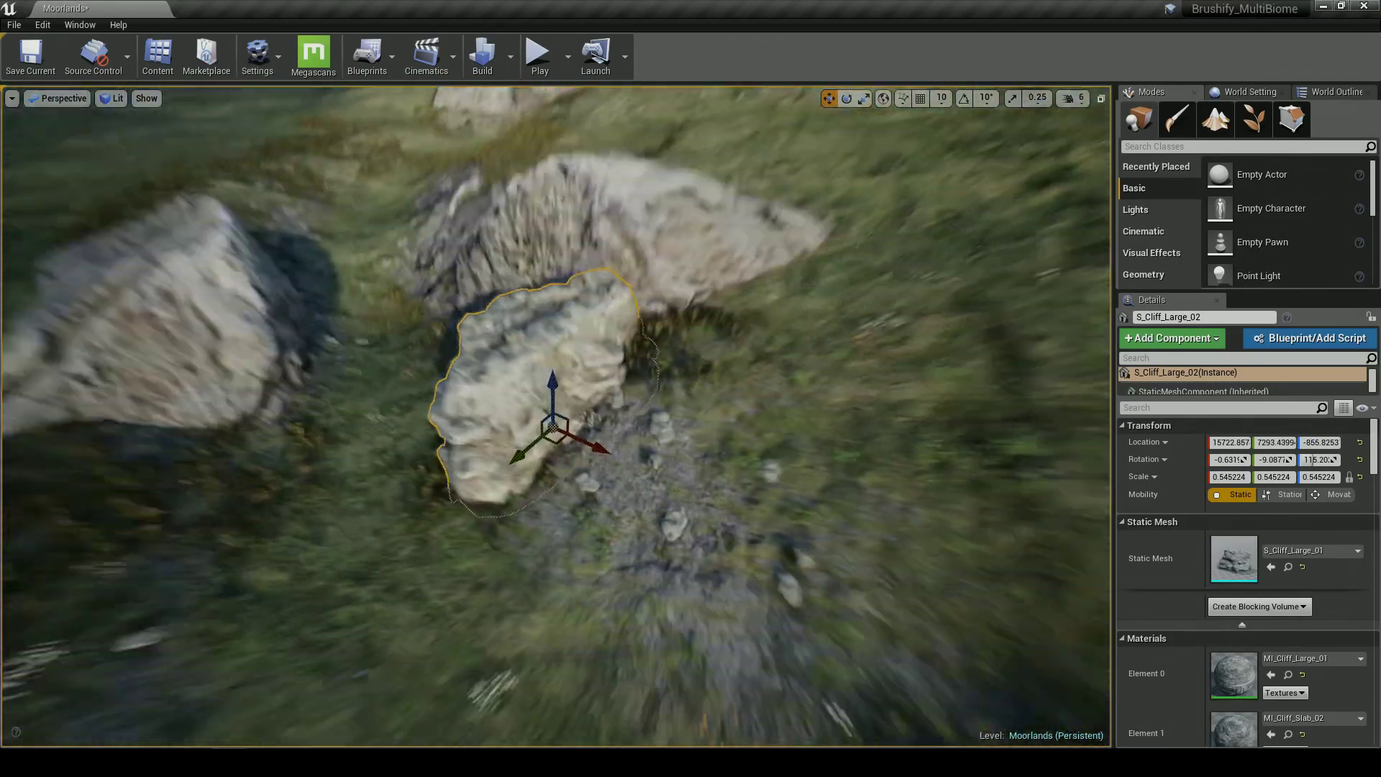
left_click_drag(605, 458, 607, 426)
key("e")
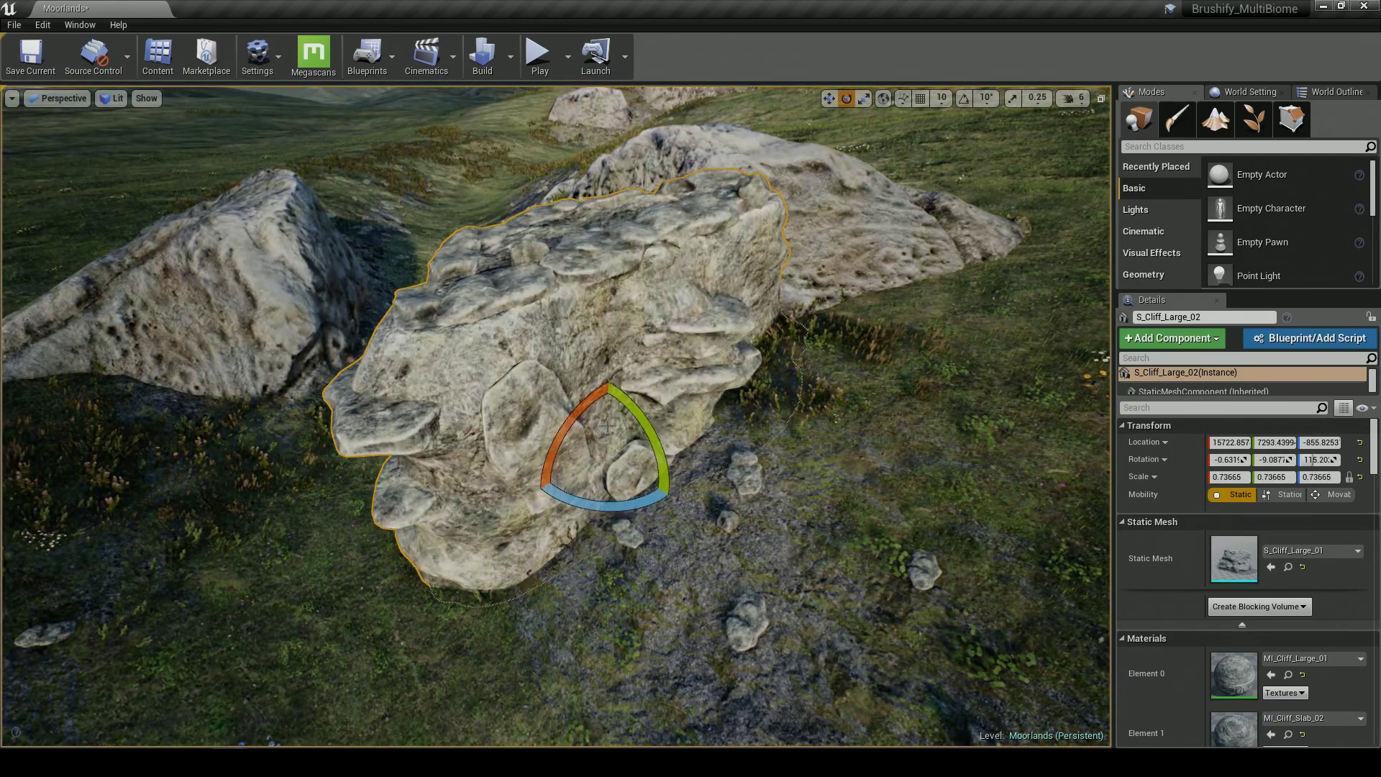
left_click_drag(605, 504, 690, 504)
key("w")
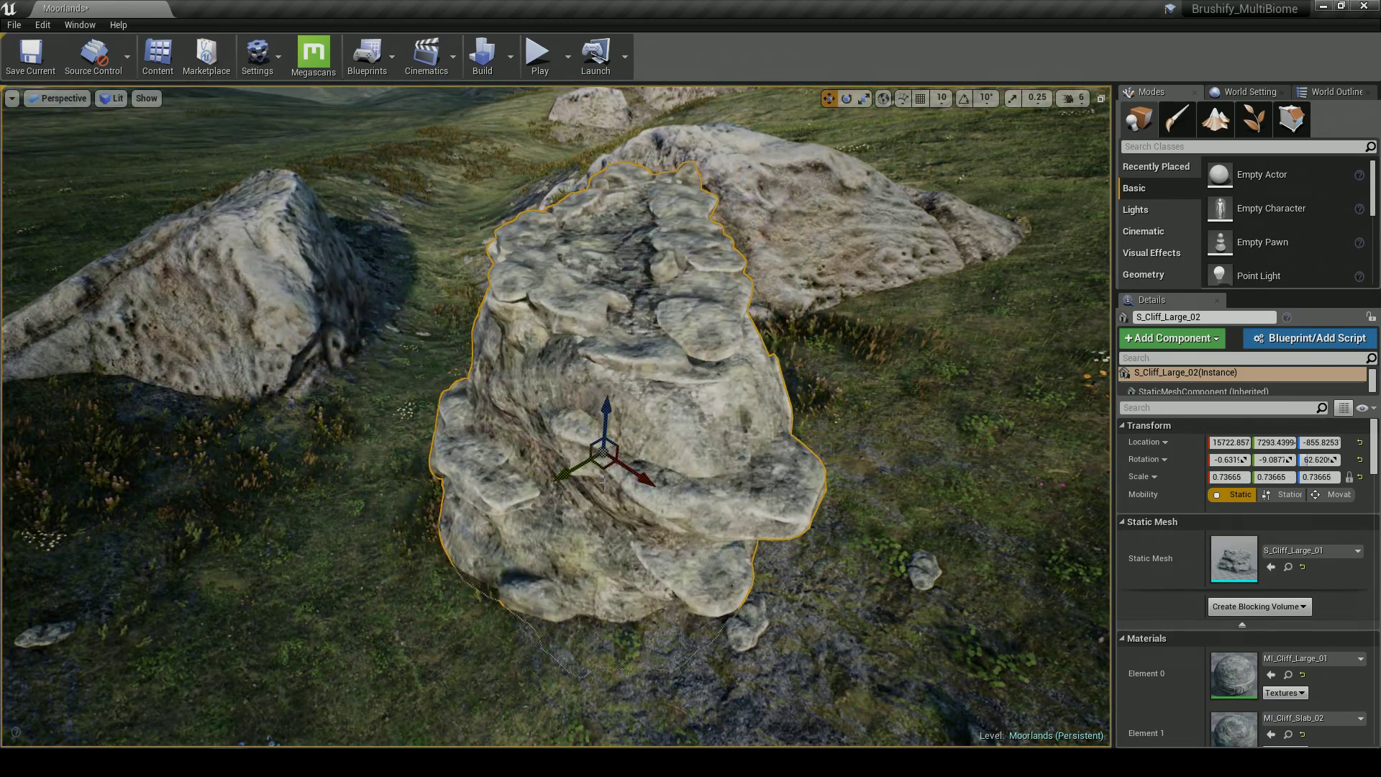
left_click_drag(610, 439, 650, 537)
mouse_move(694, 523)
right_mouse_down()
mouse_move(654, 529)
mouse_move(647, 431)
mouse_move(694, 522)
right_mouse_up()
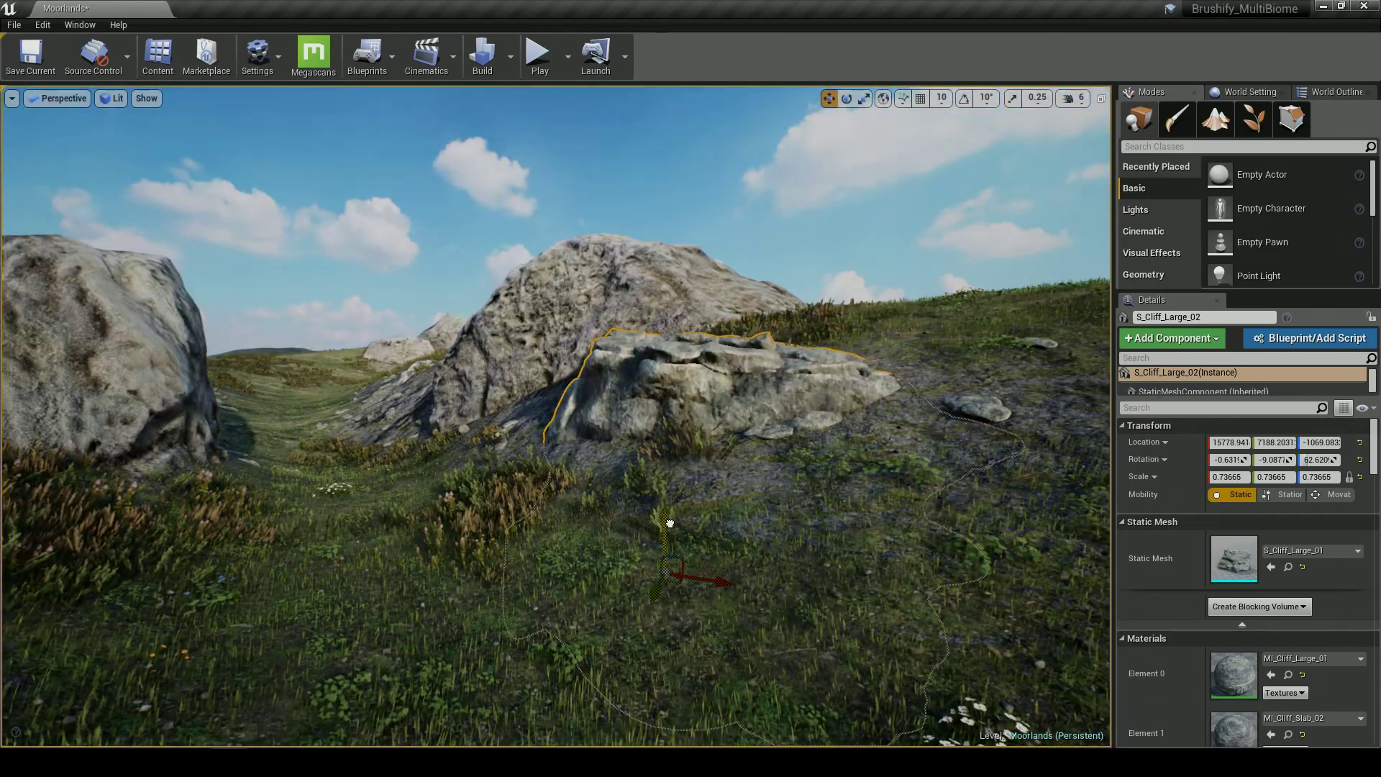
Duplicate the cliff, turn the copy to about 245° and seat it against the rock on the gully's opposite side
left_click_drag(672, 529, 250, 538, "alt")
left_click_drag(277, 474, 255, 484)
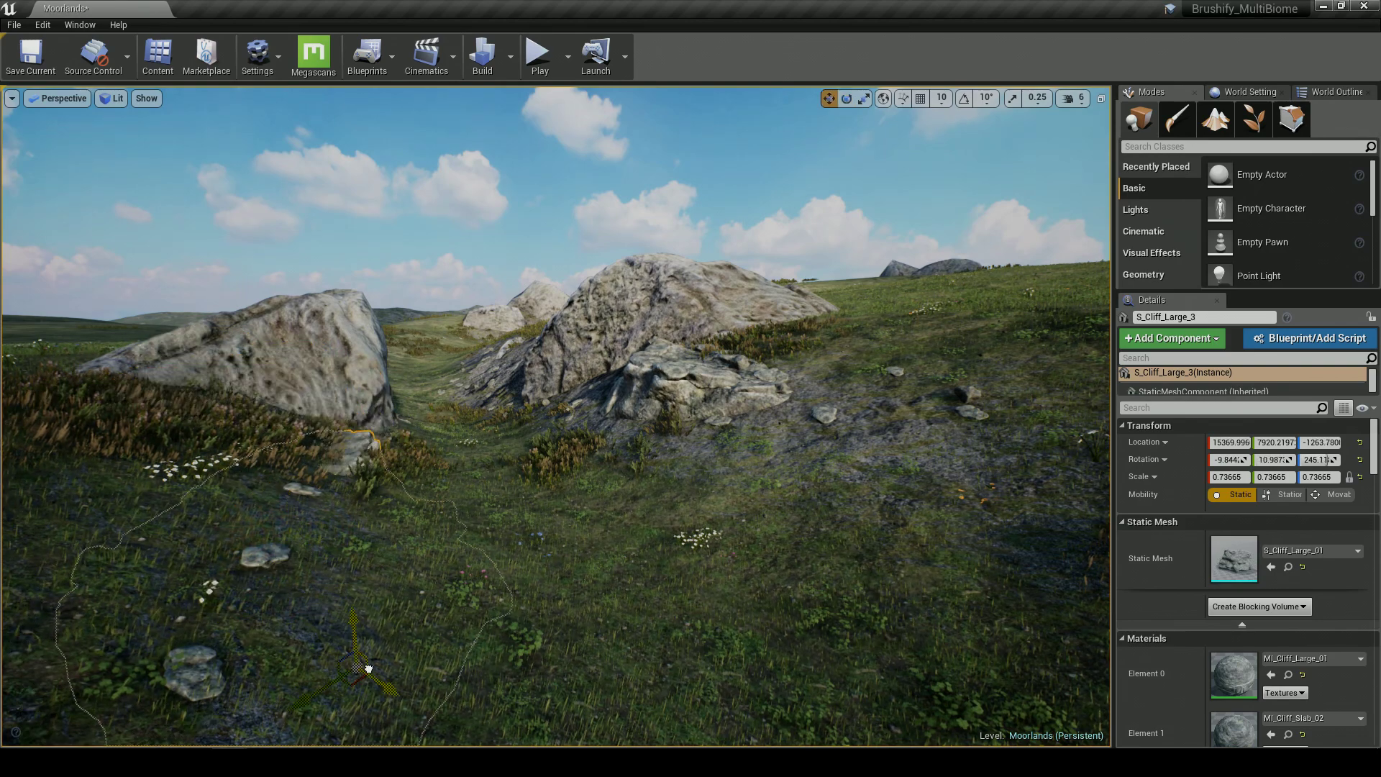
left_click(373, 568)
key("ctrl+z")
right_click_drag(373, 568, 450, 554)
left_click(373, 568)
left_click(310, 468)
right_click_drag(309, 467, 237, 525)
right_click_drag(421, 479, 434, 476)
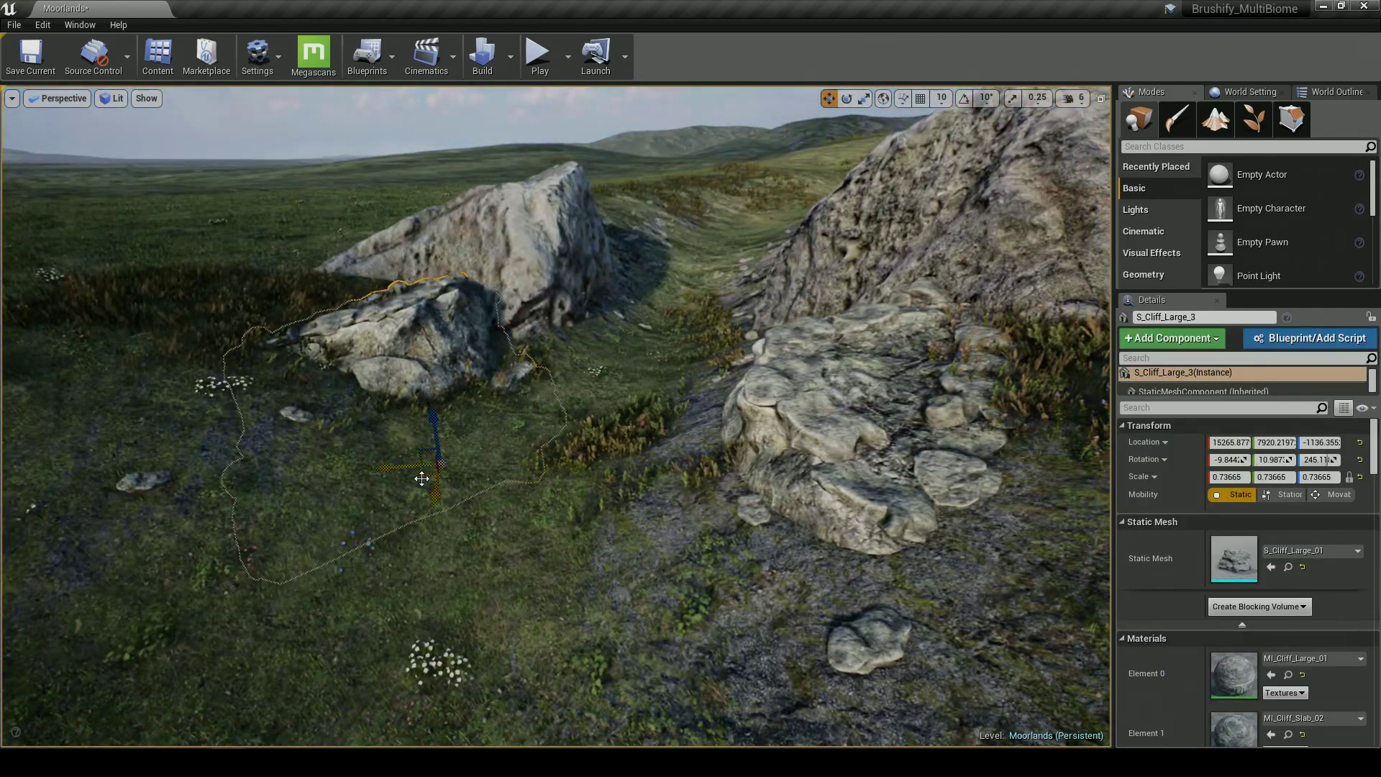
Duplicate the cliff again, rotate the copy and sink it into the bank farther along the gully
left_click_drag(651, 321, 635, 321)
mouse_move(634, 321)
right_mouse_down()
mouse_move(658, 288)
mouse_move(626, 298)
mouse_move(617, 338)
right_mouse_up()
key("w")
key("e")
left_click_drag(551, 541, 741, 541)
left_click_drag(507, 466, 546, 431)
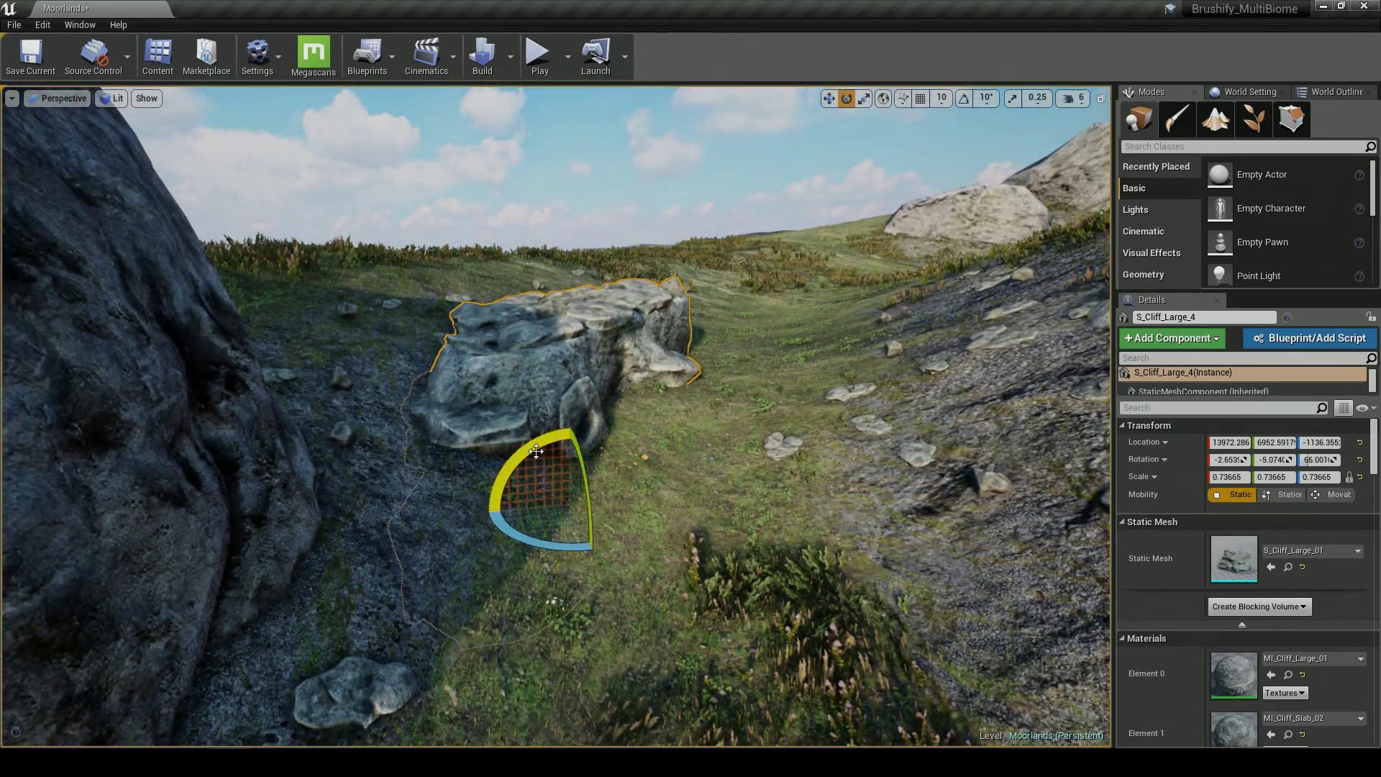
left_click_drag(510, 480, 423, 517)
left_click_drag(334, 511, 261, 529)
Set another rotated cliff copy into the opposite gully bank, beside the large rock, and clear the selection
right_click_drag(396, 398, 453, 374)
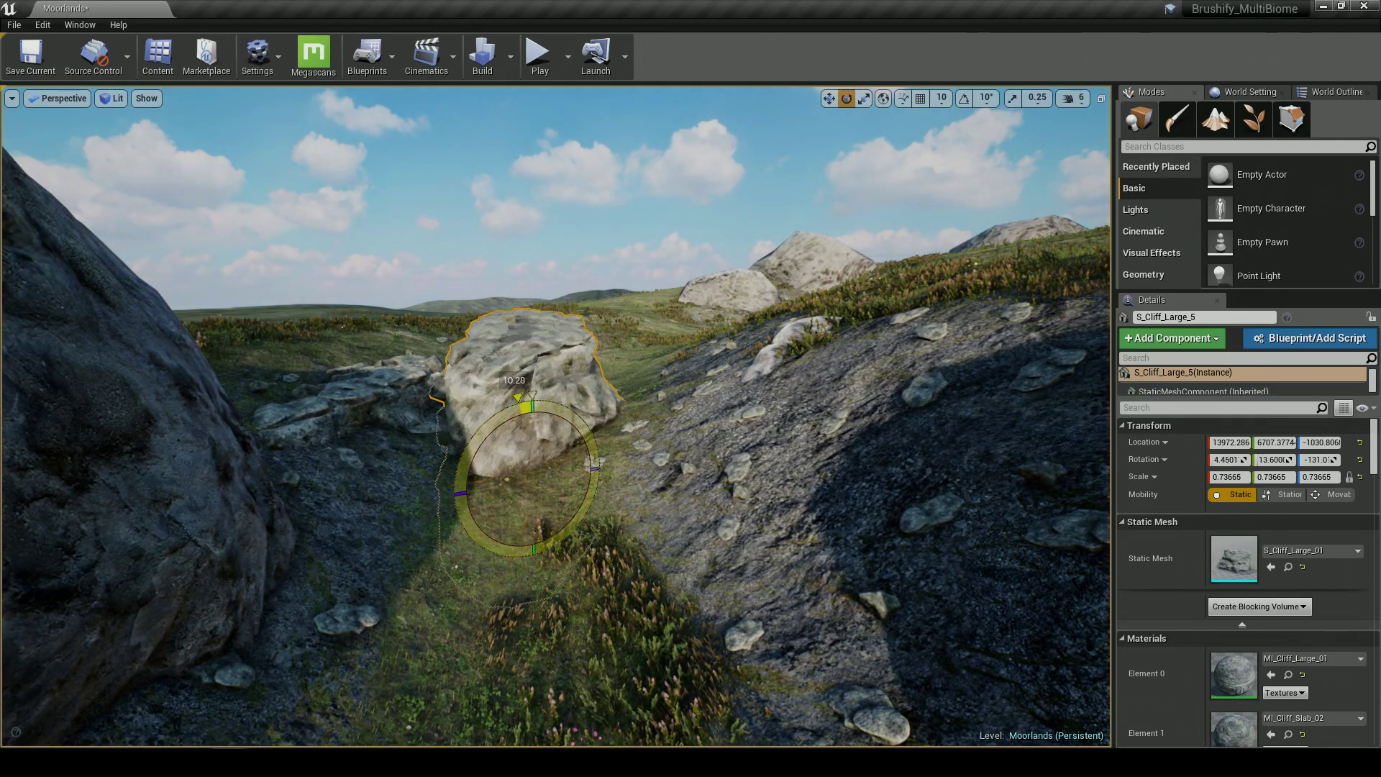
right_click_drag(560, 430, 609, 424)
key("e")
left_click_drag(378, 464, 621, 530)
key("w")
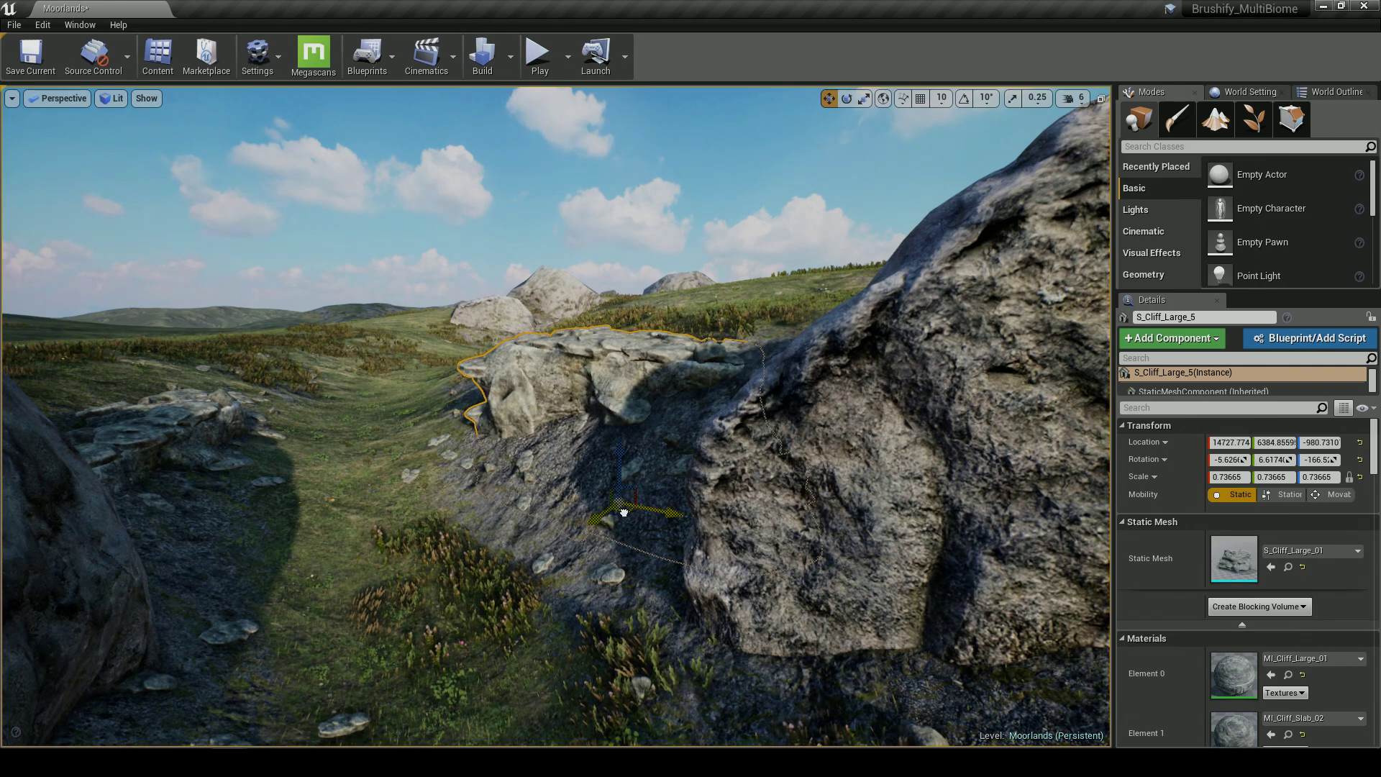
key("e")
key("Escape")
Play the level in the editor and run the character through the gully and onto a newly placed cliff
key("s")
right_click_drag(607, 517, 565, 221)
left_click(540, 56)
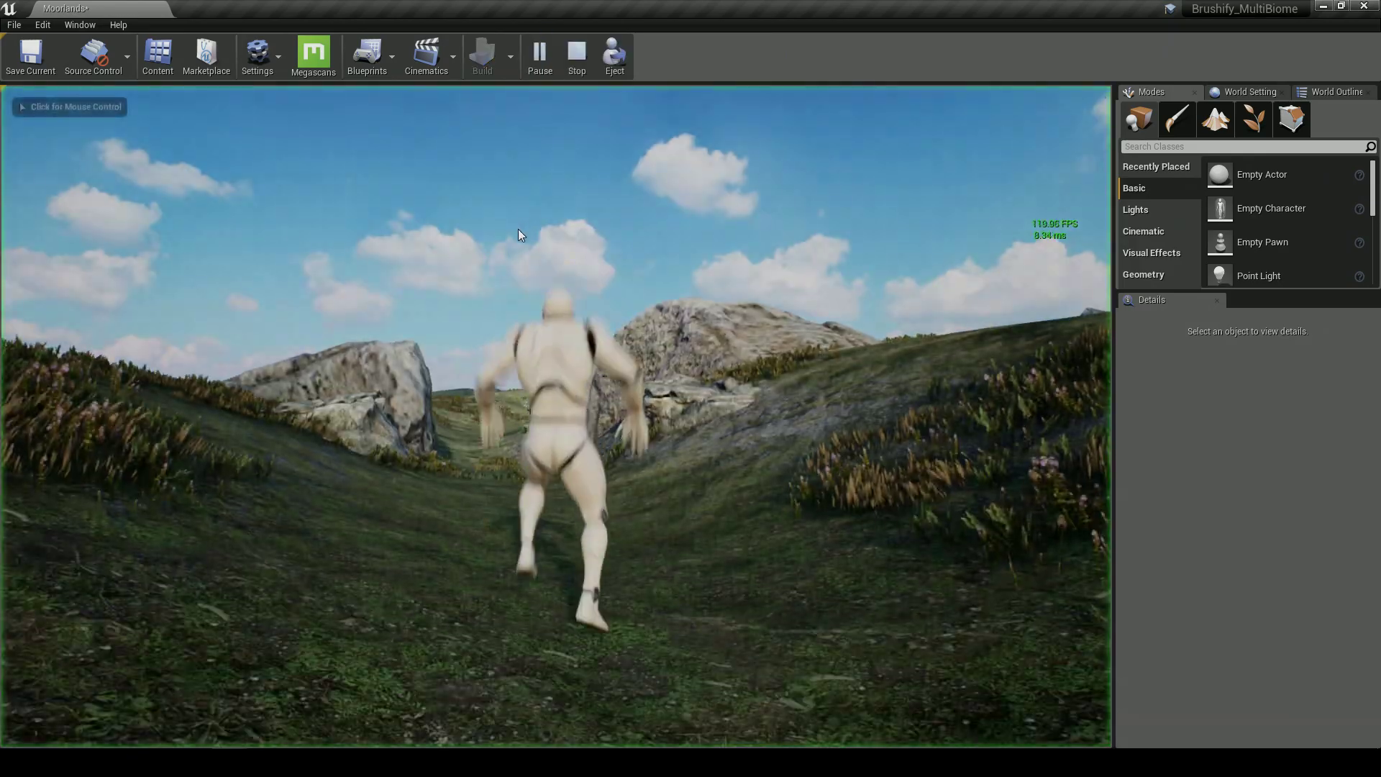
key("w")
key("a")
key("s")
key("d")
key("w")
key("w")
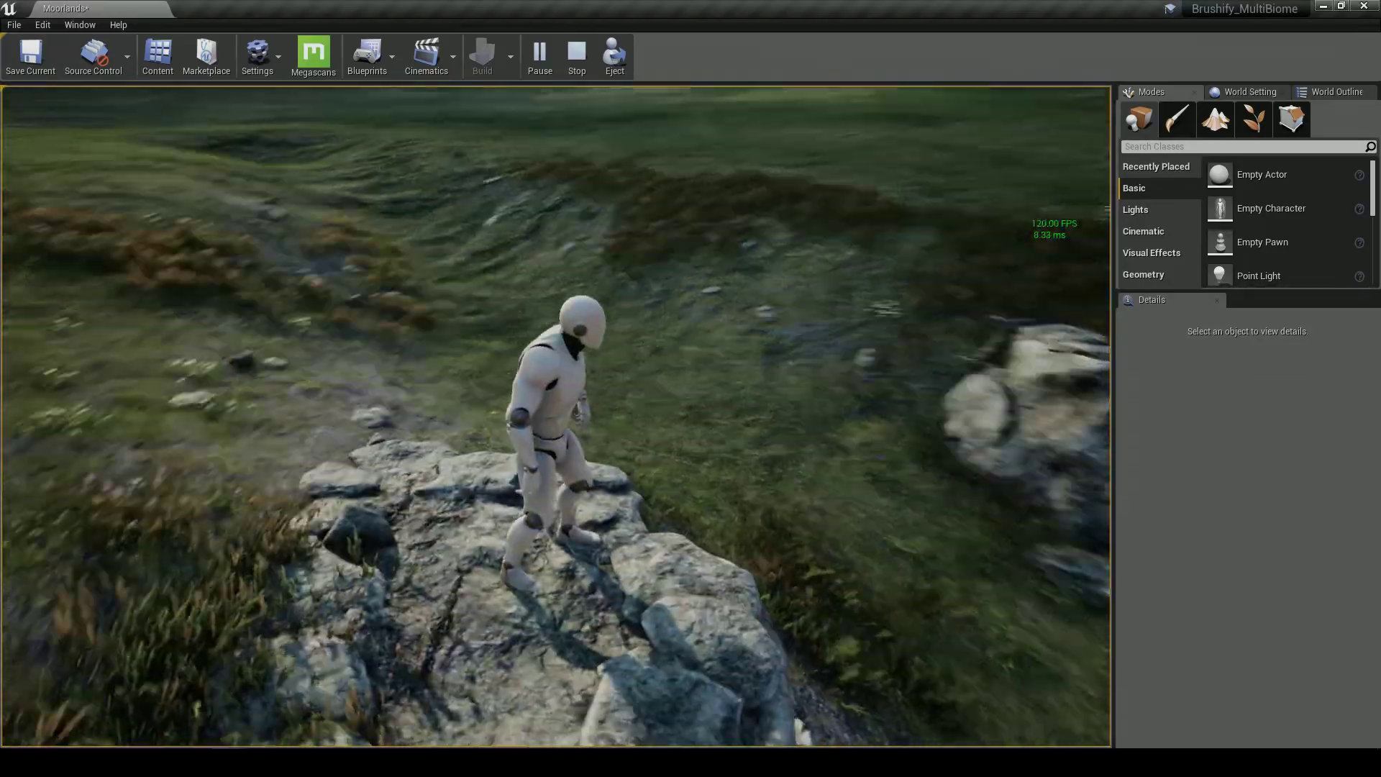
Run the character past the placed cliffs and over the grassy slope beyond, and end the play session
key("w")
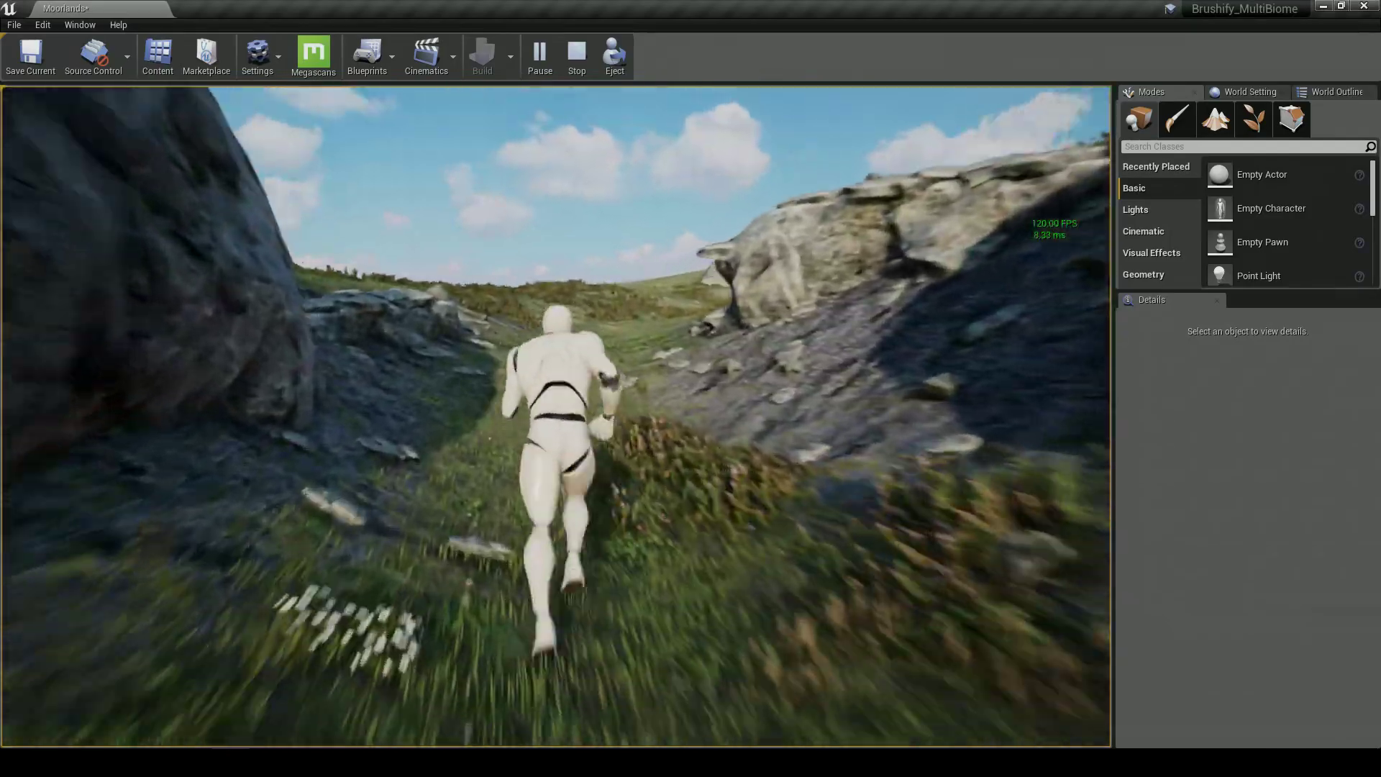
key("d")
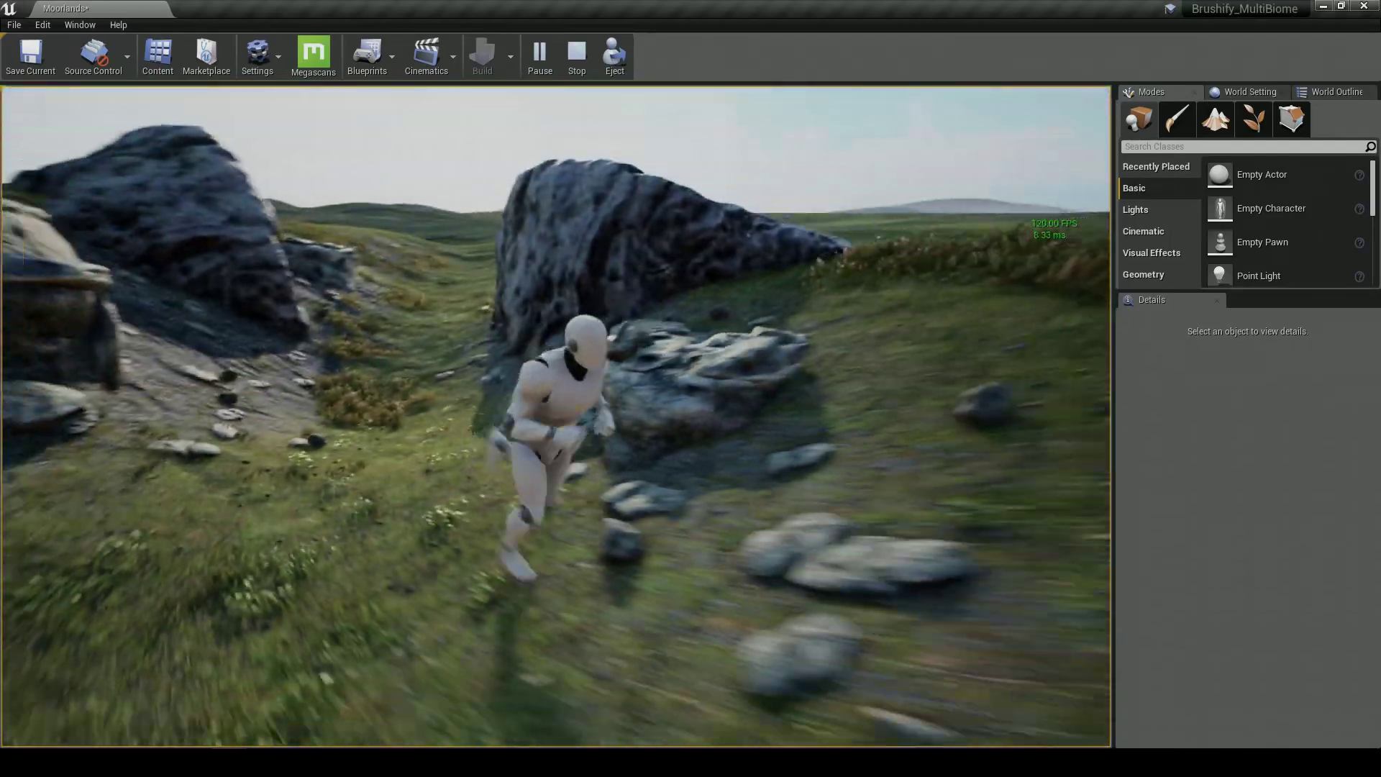
key("w")
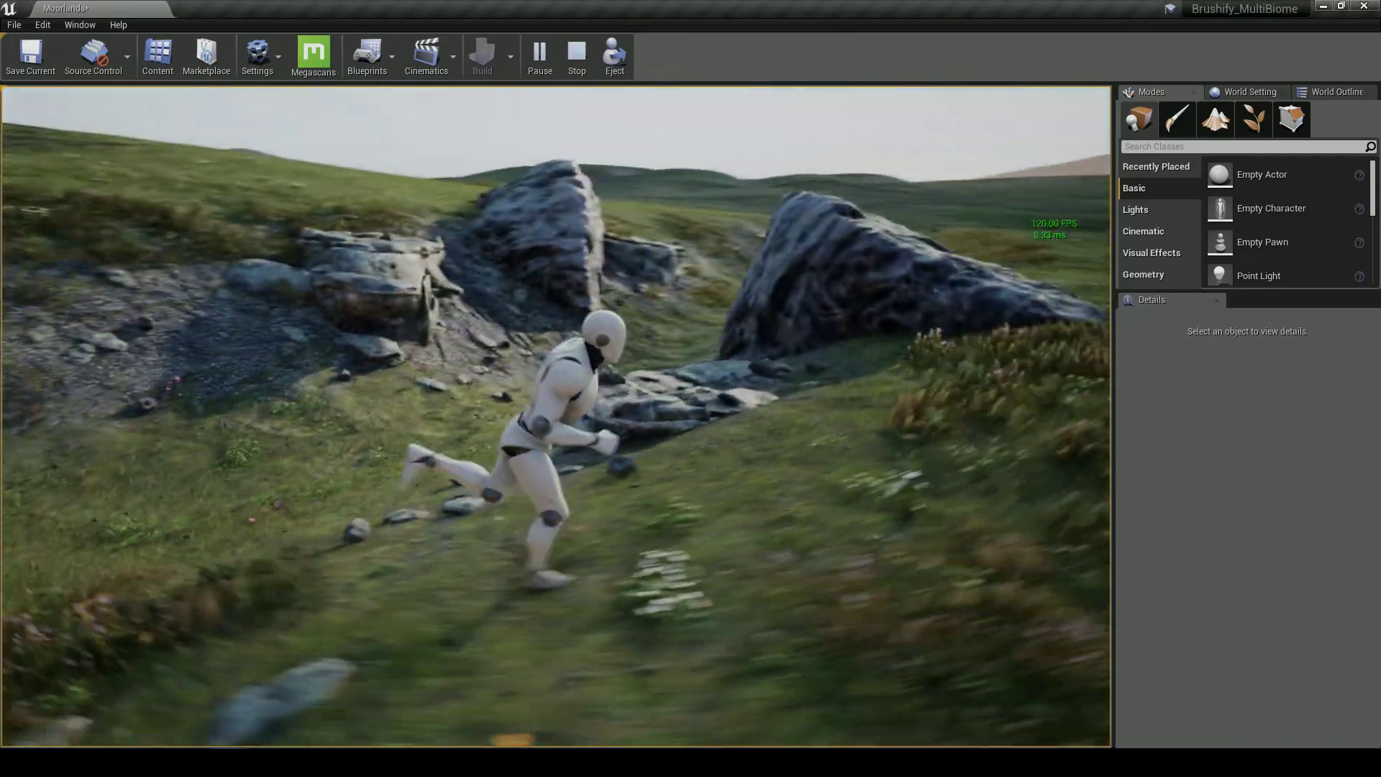
key("Escape")
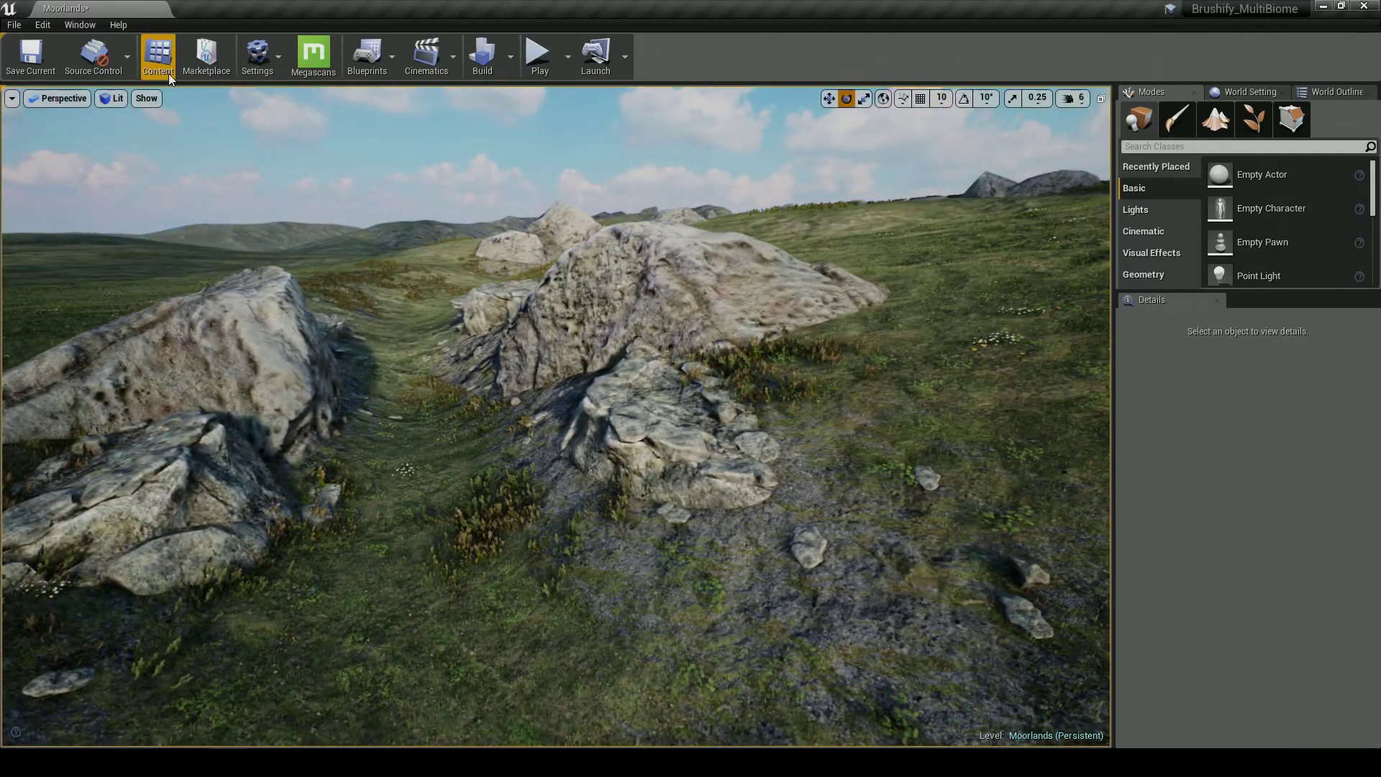
Place the S_Cliff_Slab_01 mesh from the Slab_01 folder on the grass in front of the gully and frame it
left_click(158, 54)
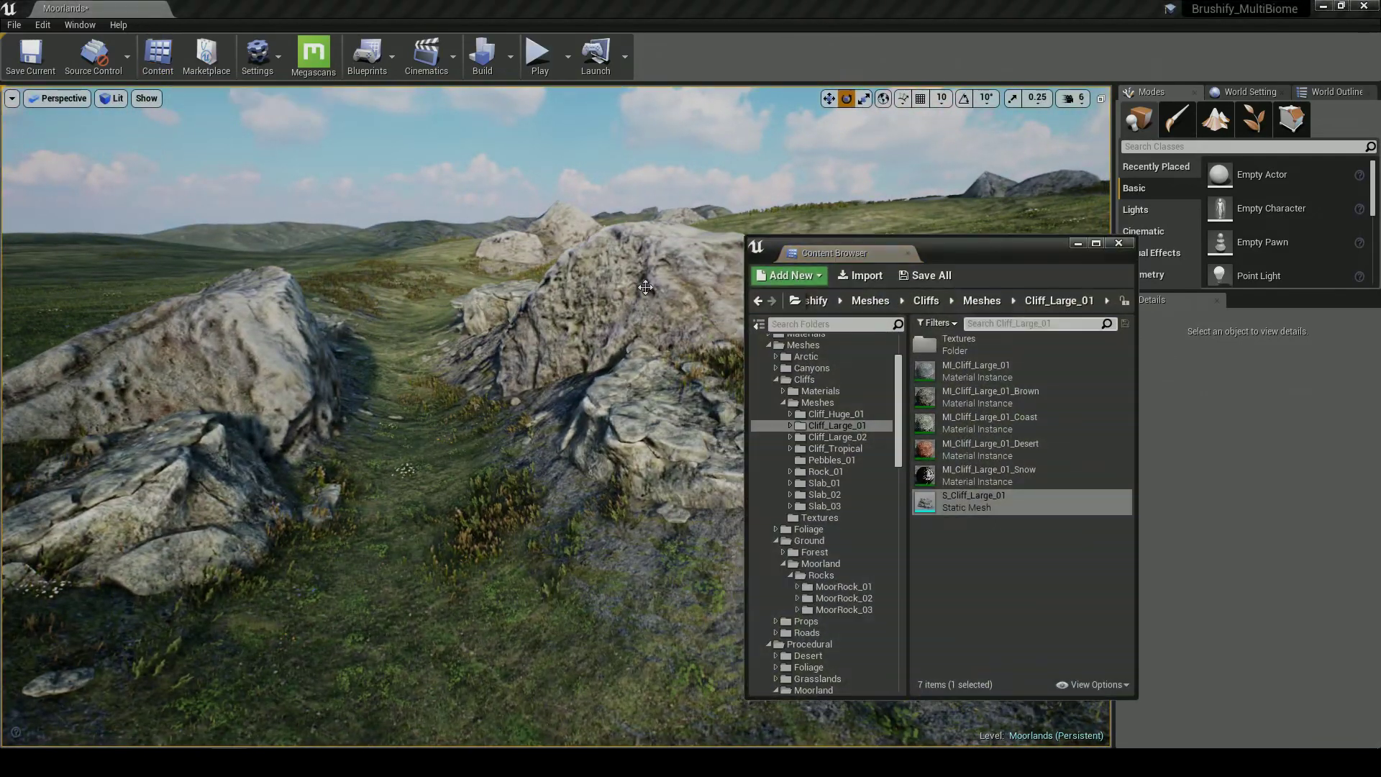
left_click(957, 476)
left_click(850, 484)
left_click(964, 501)
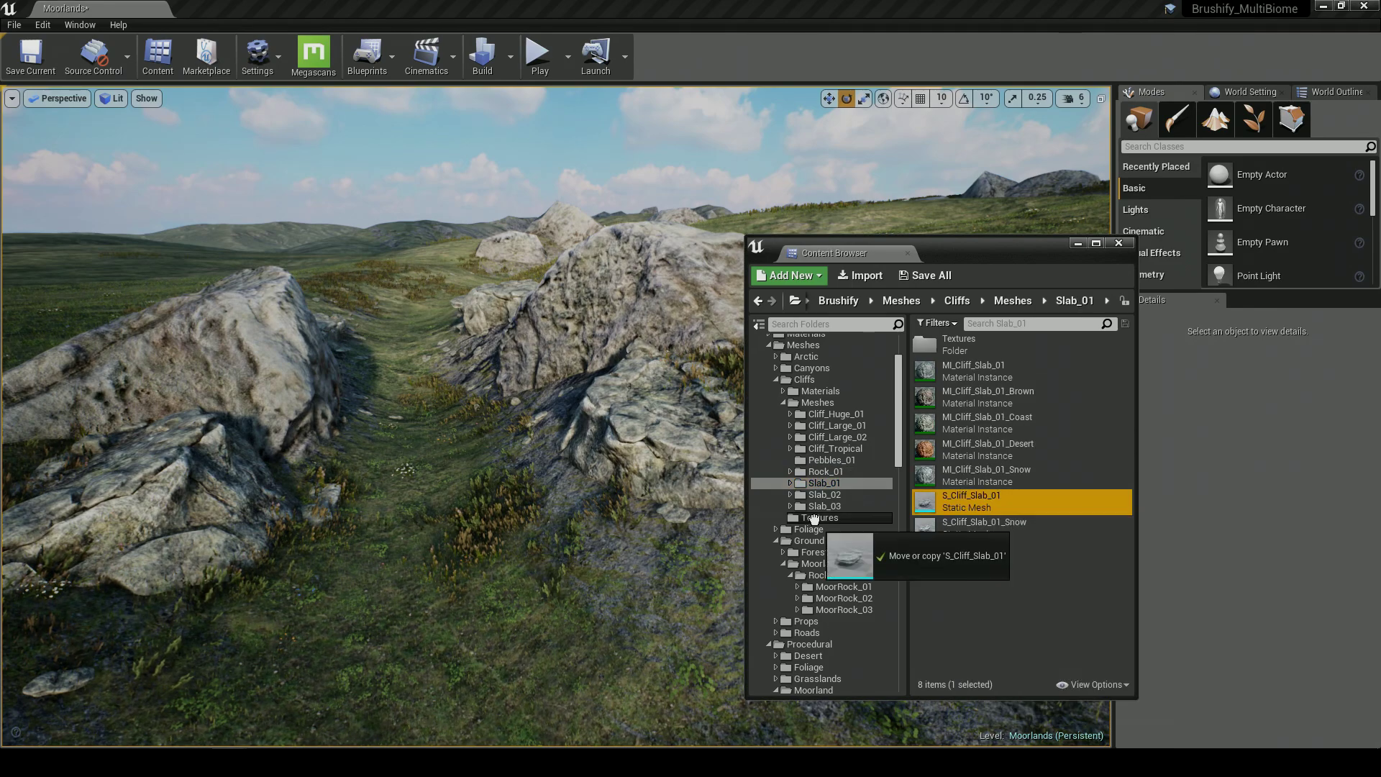
left_click_drag(964, 501, 388, 586)
key("f")
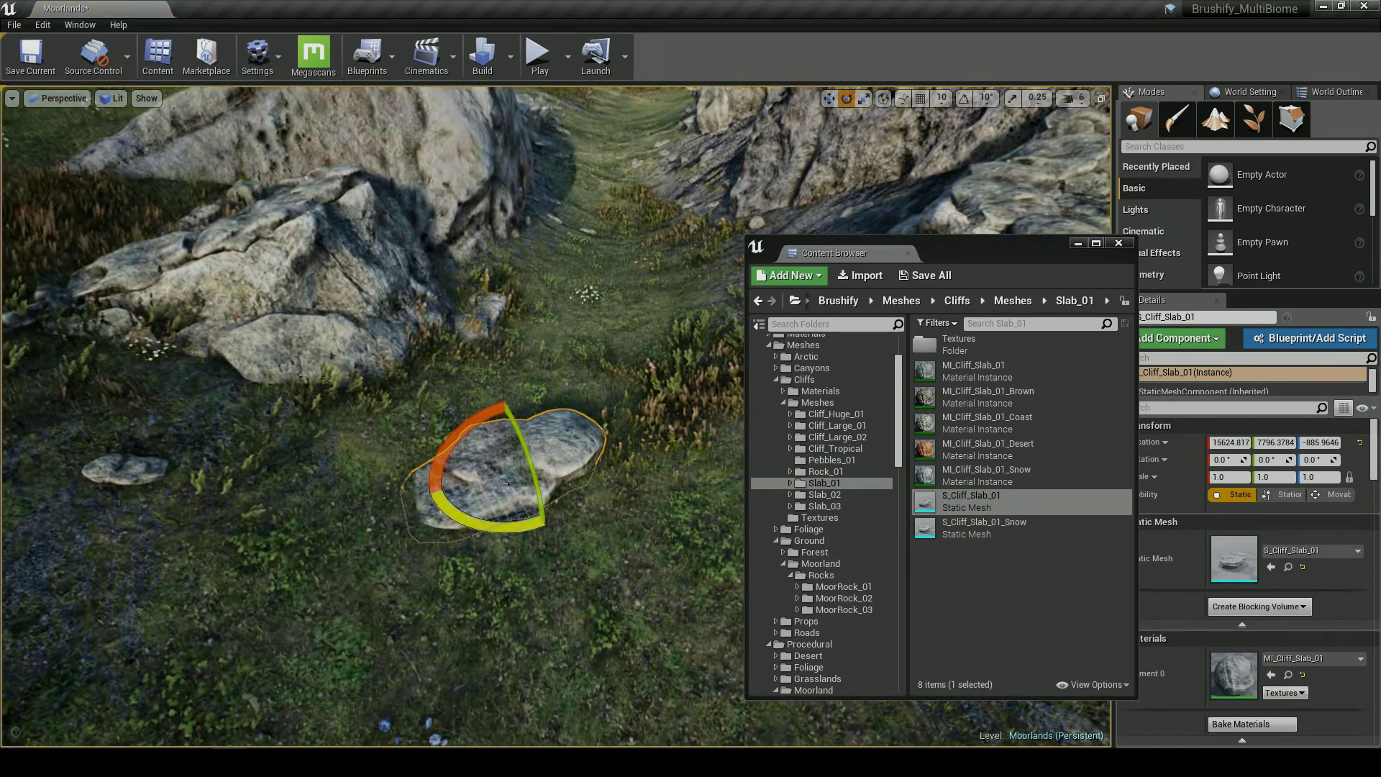
Place the S_Cliff_Slab_02 mesh from the Slab_02 folder right beside the first slab and frame it
left_click(824, 495)
left_click(971, 497)
left_click_drag(971, 496, 611, 546)
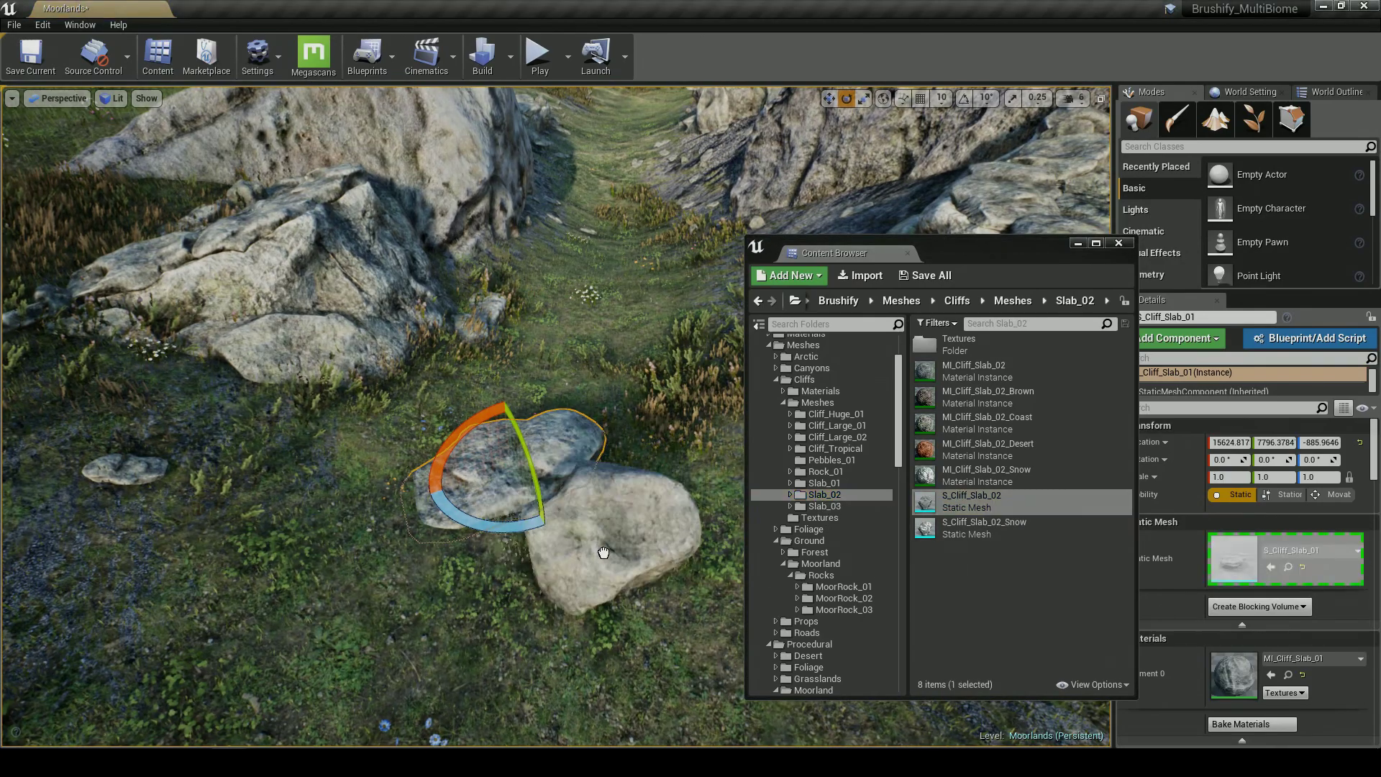
key("f")
Place the S_Cliff_Slab_03 mesh on the slope beside the cliff, rotate it and sink it into the ground
left_click(824, 505)
left_click(923, 476)
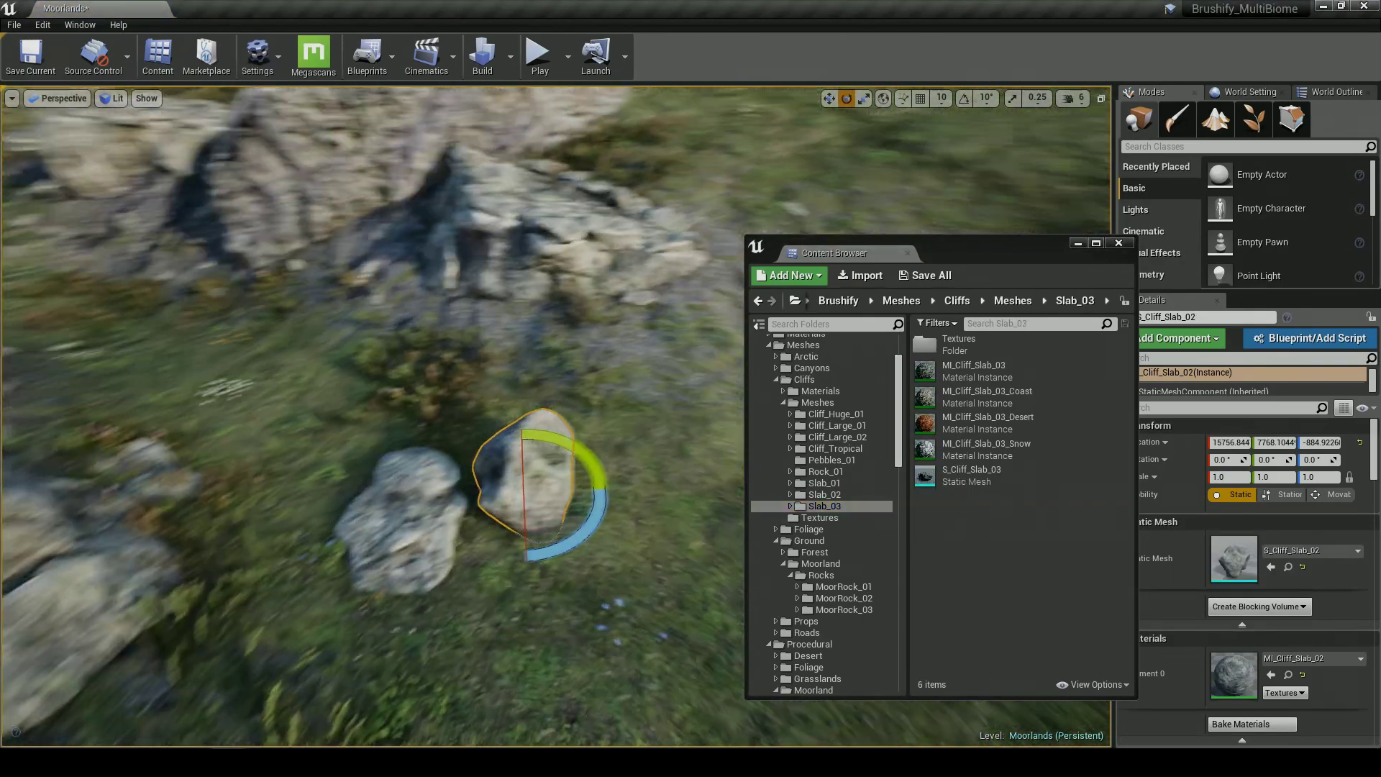
left_click_drag(923, 480, 766, 425)
right_click_drag(720, 430, 784, 402)
left_click_drag(927, 473, 531, 379)
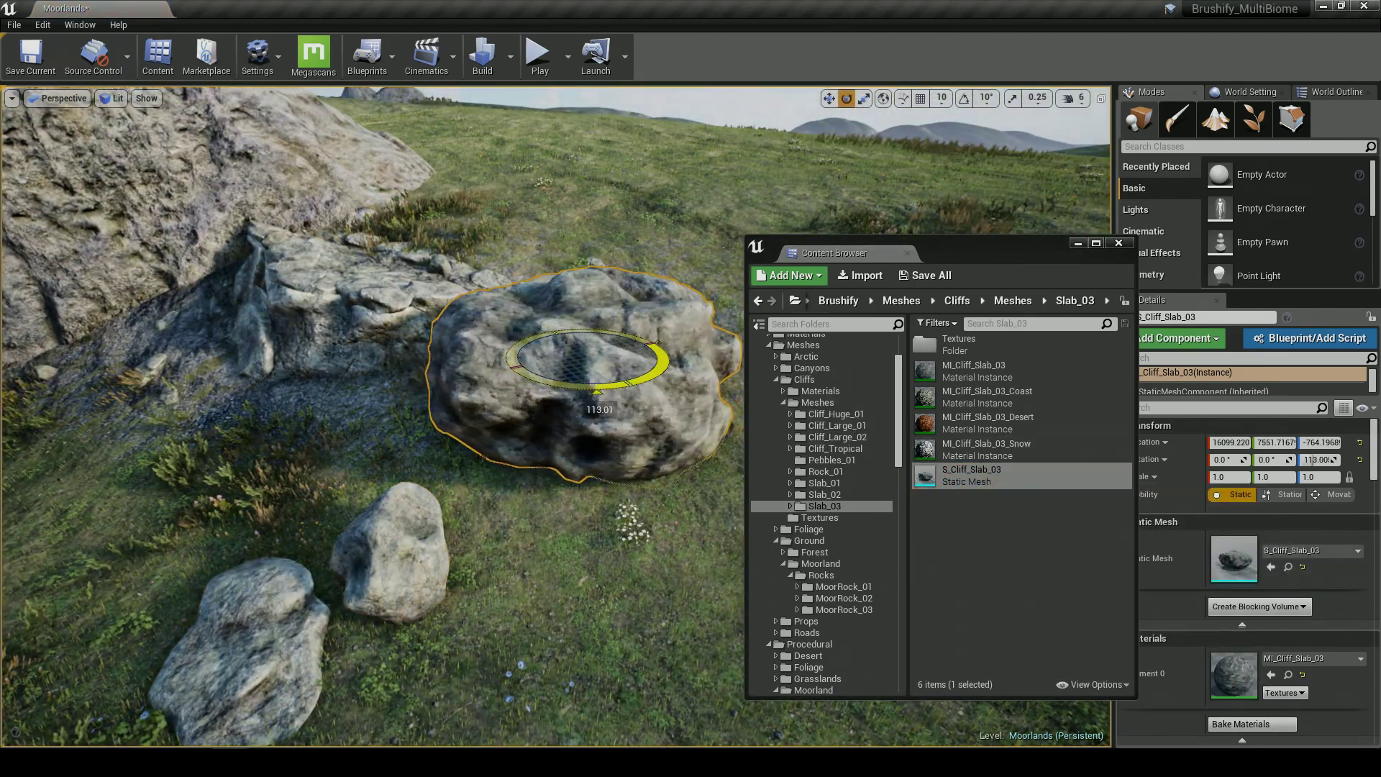
left_click_drag(617, 315, 646, 393)
key("w")
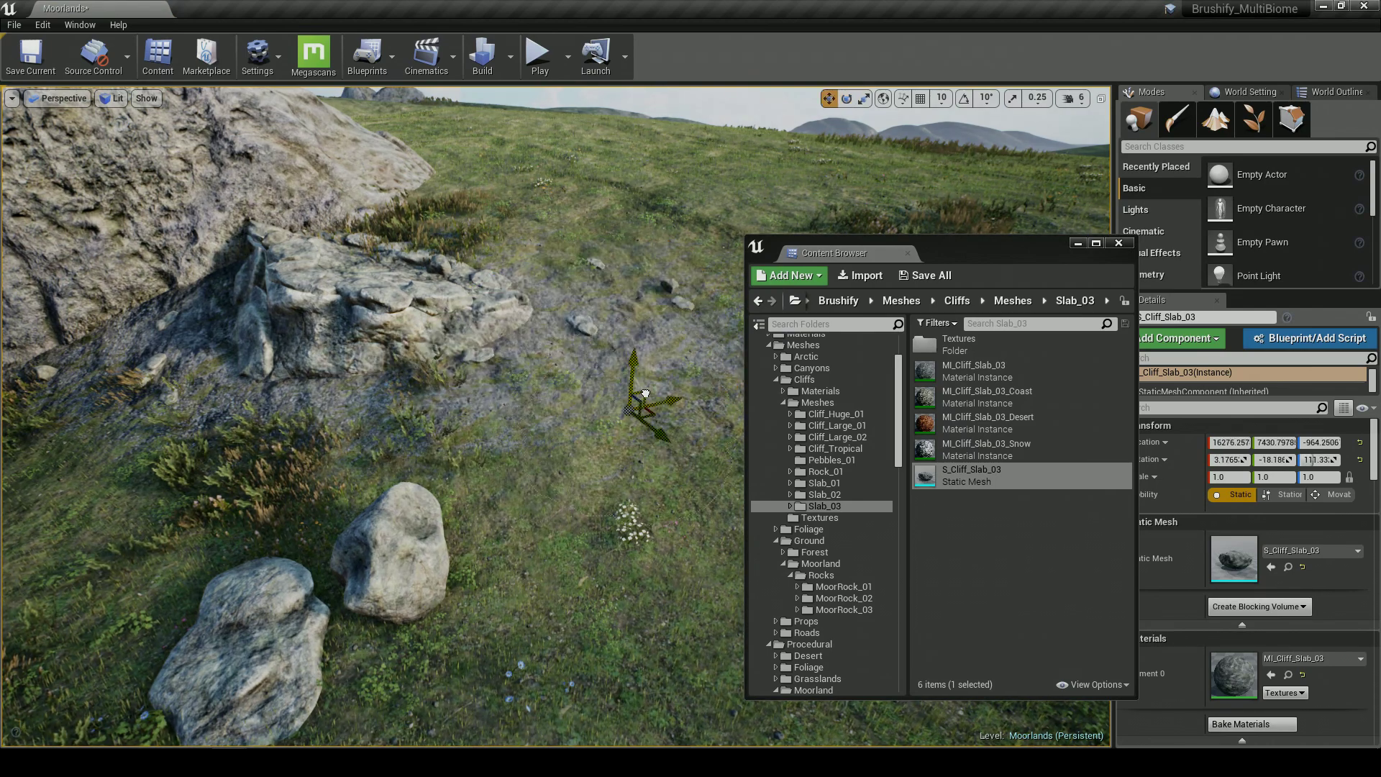
Move the S_Cliff_Slab_02 rock onto the grass near the sunken Slab_03 rock
left_click(352, 568)
right_click_drag(353, 568, 414, 568)
left_click_drag(262, 643, 548, 448)
right_click_drag(548, 449, 504, 475)
Move the S_Cliff_Slab_01 rock toward the foot of the cliff, rotate it and sink it into the grass
left_click(297, 534)
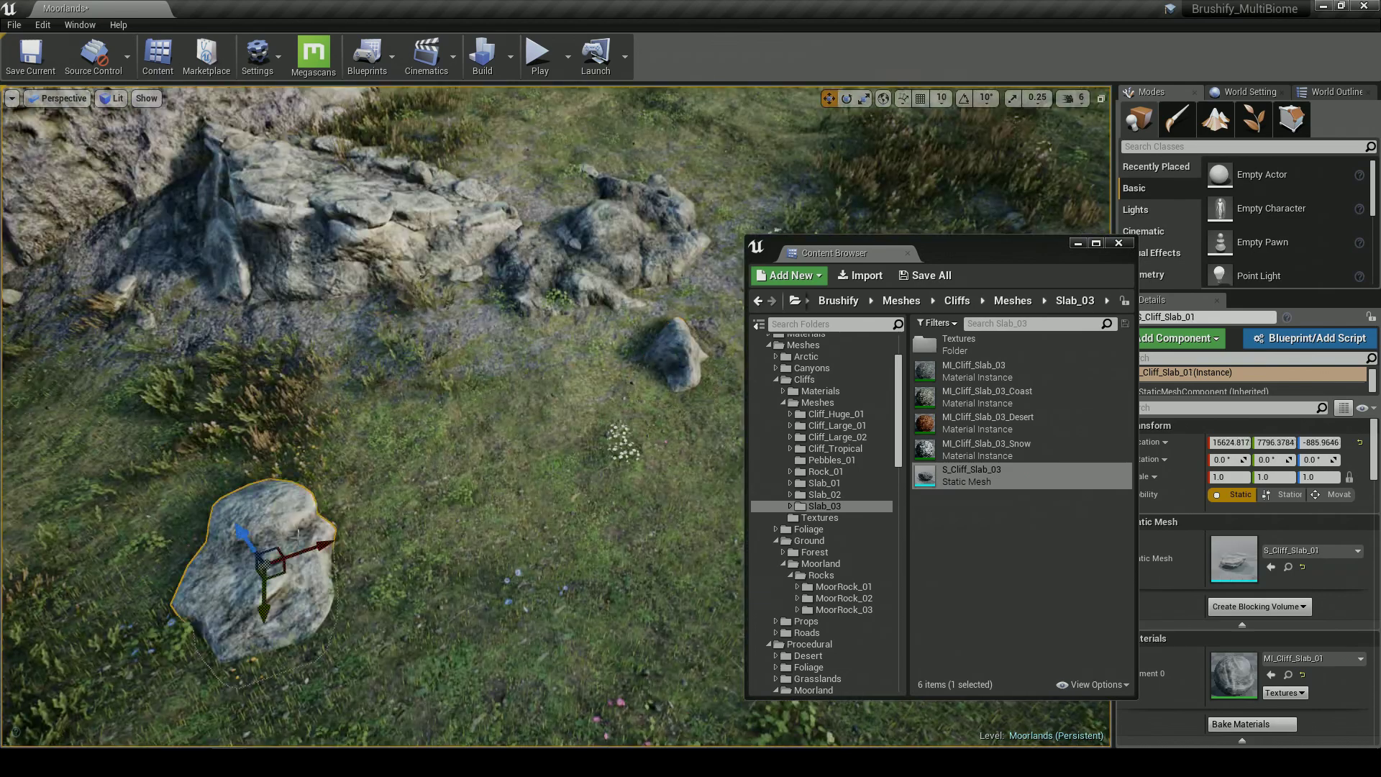
left_click_drag(284, 576, 518, 437)
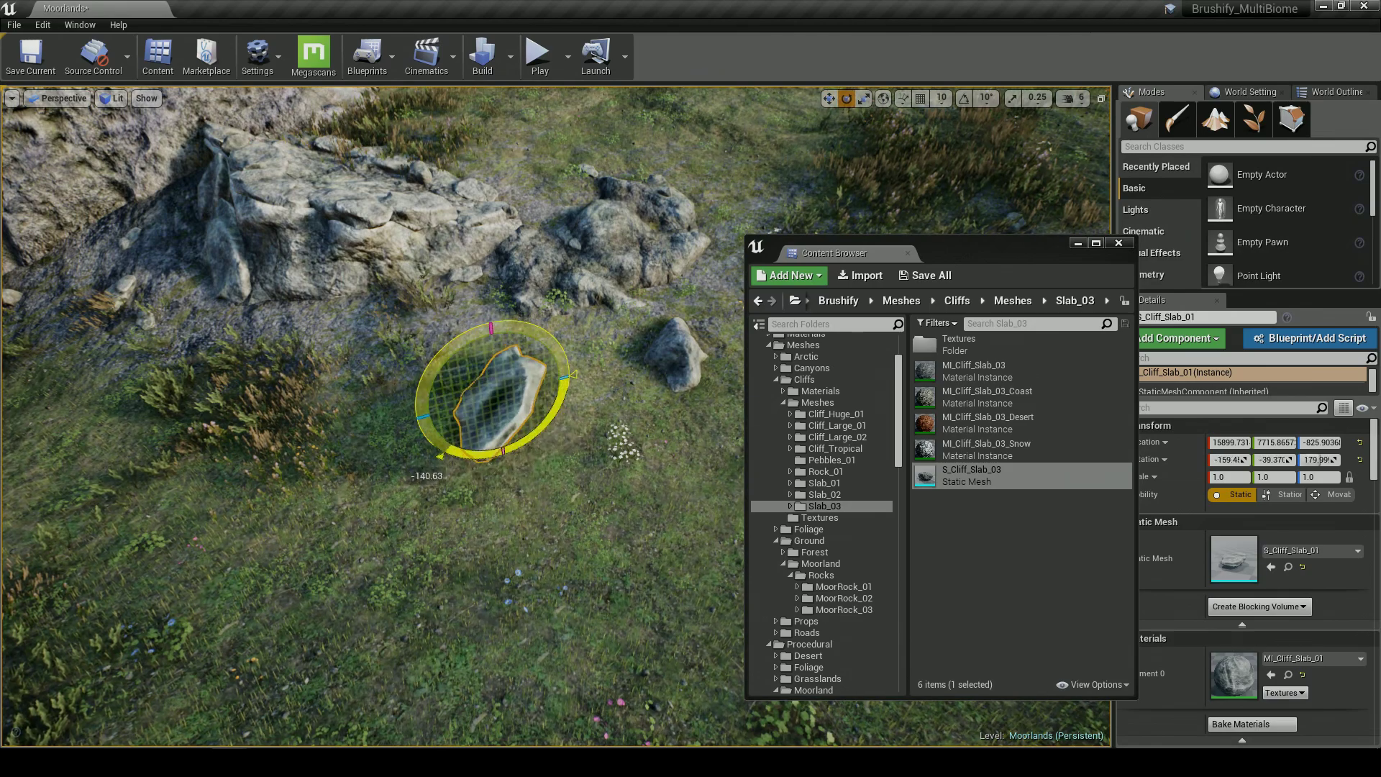
left_click_drag(507, 349, 512, 359)
right_click_drag(497, 403, 435, 378)
key("w")
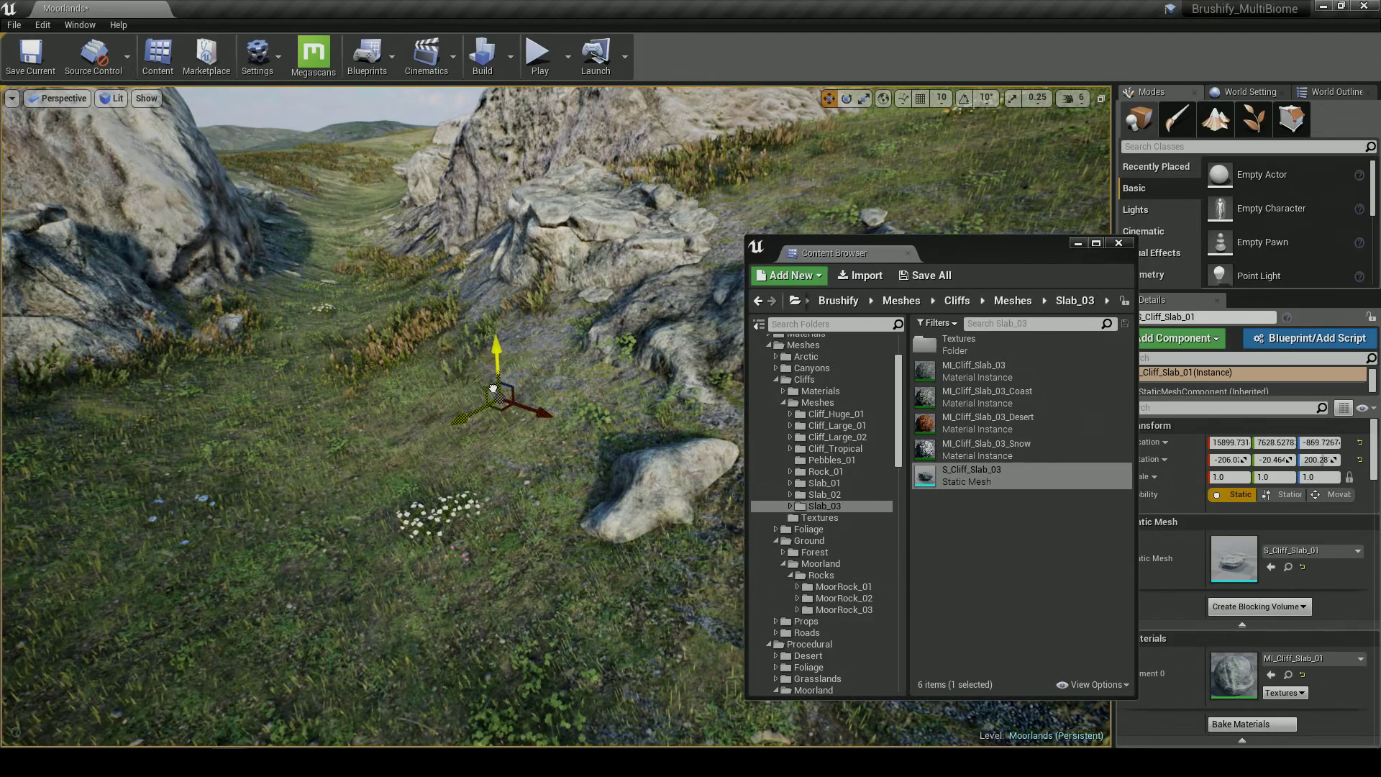
Adjust the S_Cliff_Slab_01 rock's height and position against the foot of the cliff and clear the selection
key("Escape")
key("s")
right_click_drag(501, 378, 492, 334)
left_click(586, 494)
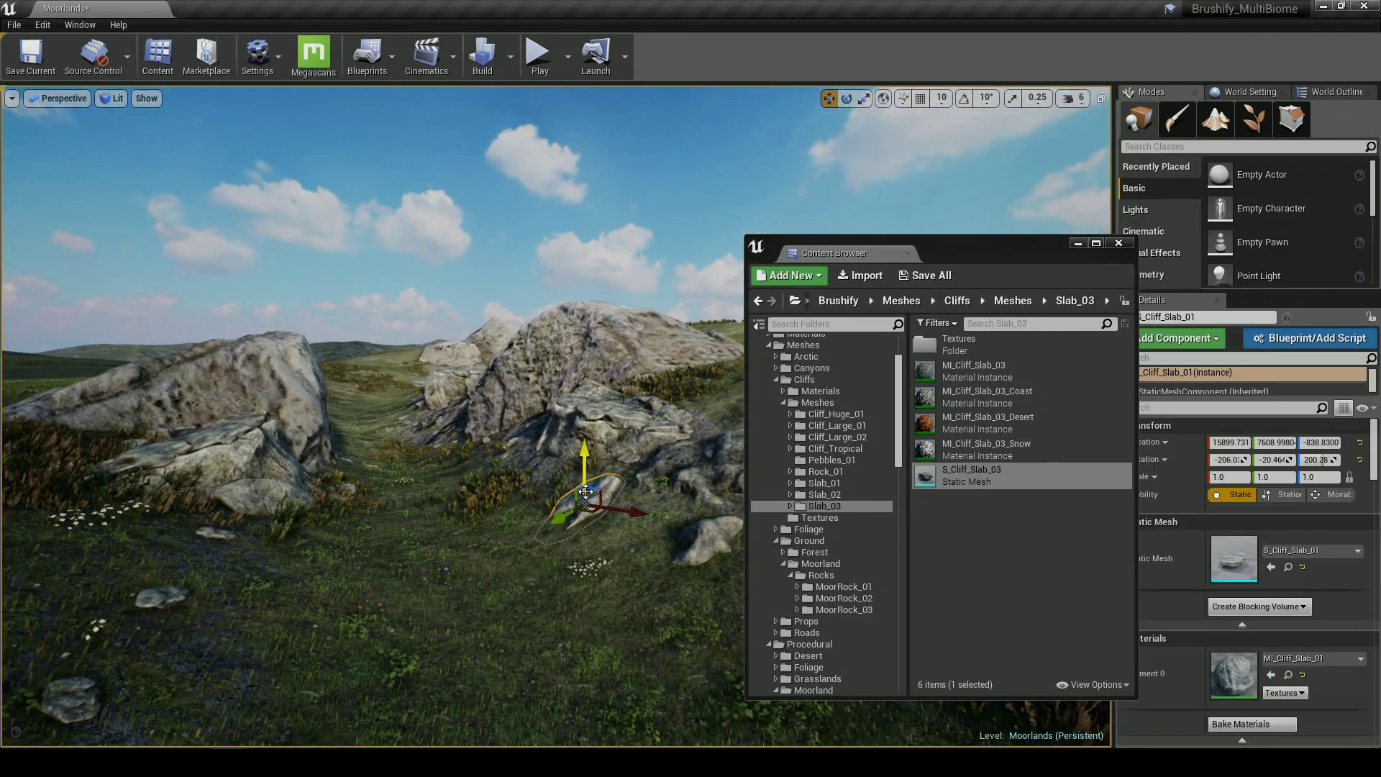
key("Escape")
Hide the content browser and examine the new rock grouping at the gully entrance from several angles
key("a")
right_click_drag(589, 469, 670, 478)
left_click(1084, 246)
key("a")
right_click_drag(863, 338, 761, 372)
key("d")
key("a")
key("d")
key("a")
key("d")
key("a")
key("w")
key("s")
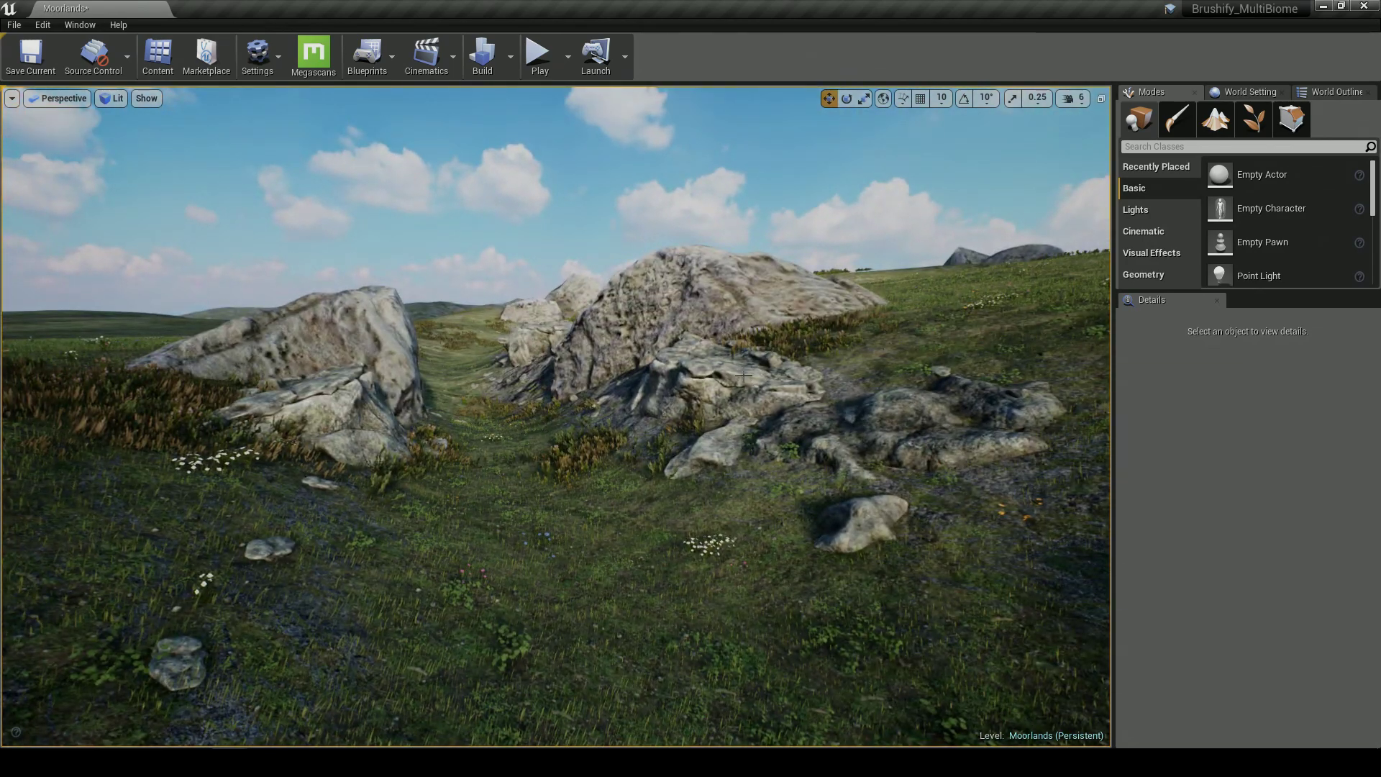
key("d")
mouse_move(761, 372)
right_mouse_down()
mouse_move(722, 373)
mouse_move(772, 363)
right_mouse_up()
key("a")
right_click_drag(667, 390, 656, 395)
key("d")
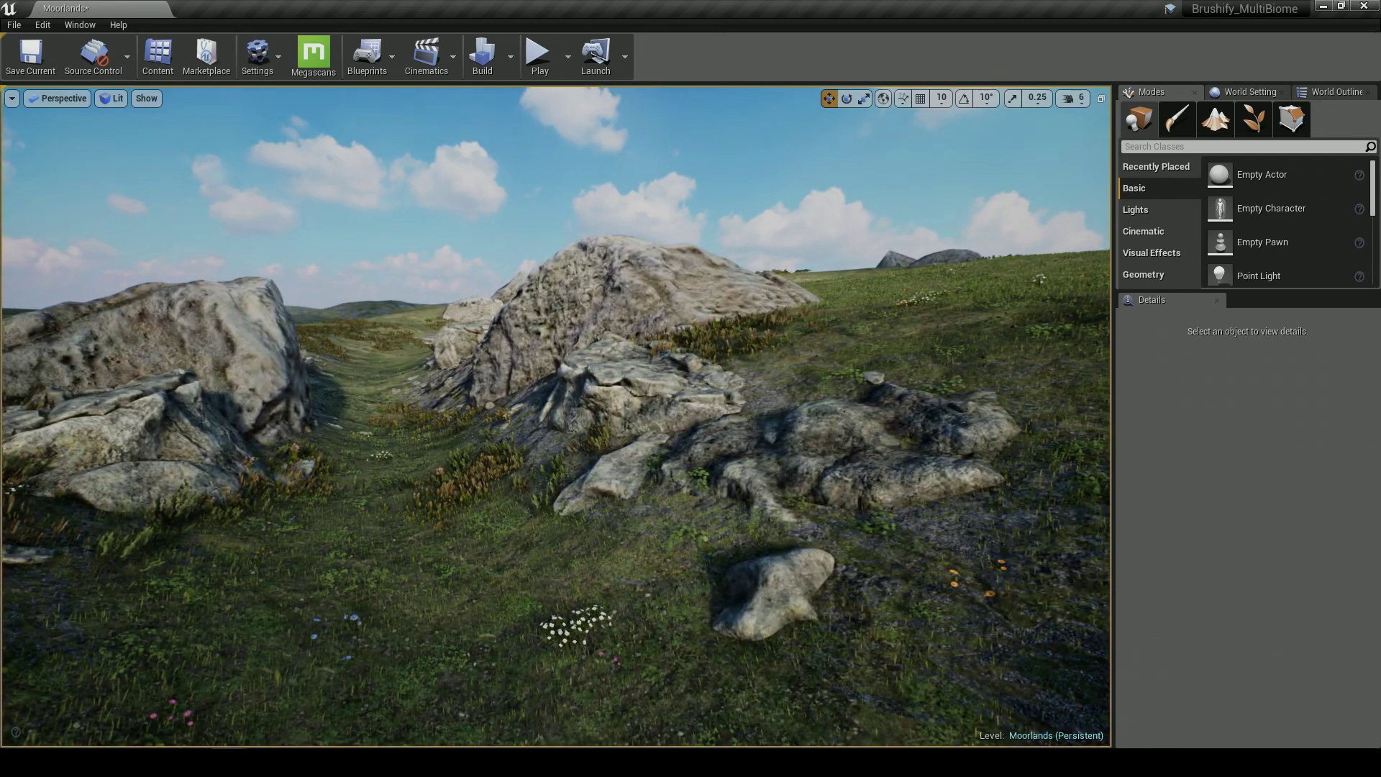
key("d")
right_click_drag(656, 395, 624, 390)
key("a")
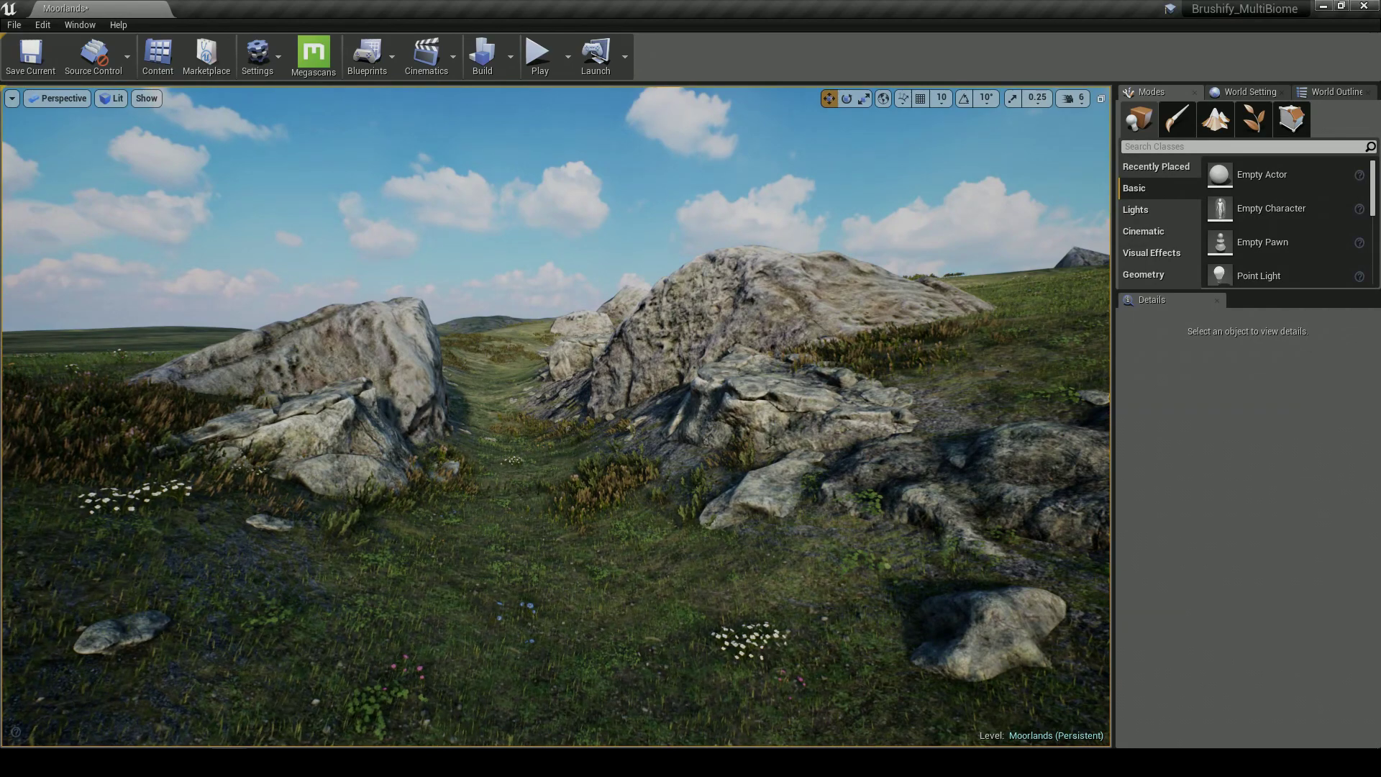
right_click_drag(625, 391, 668, 393)
key("w")
key("s")
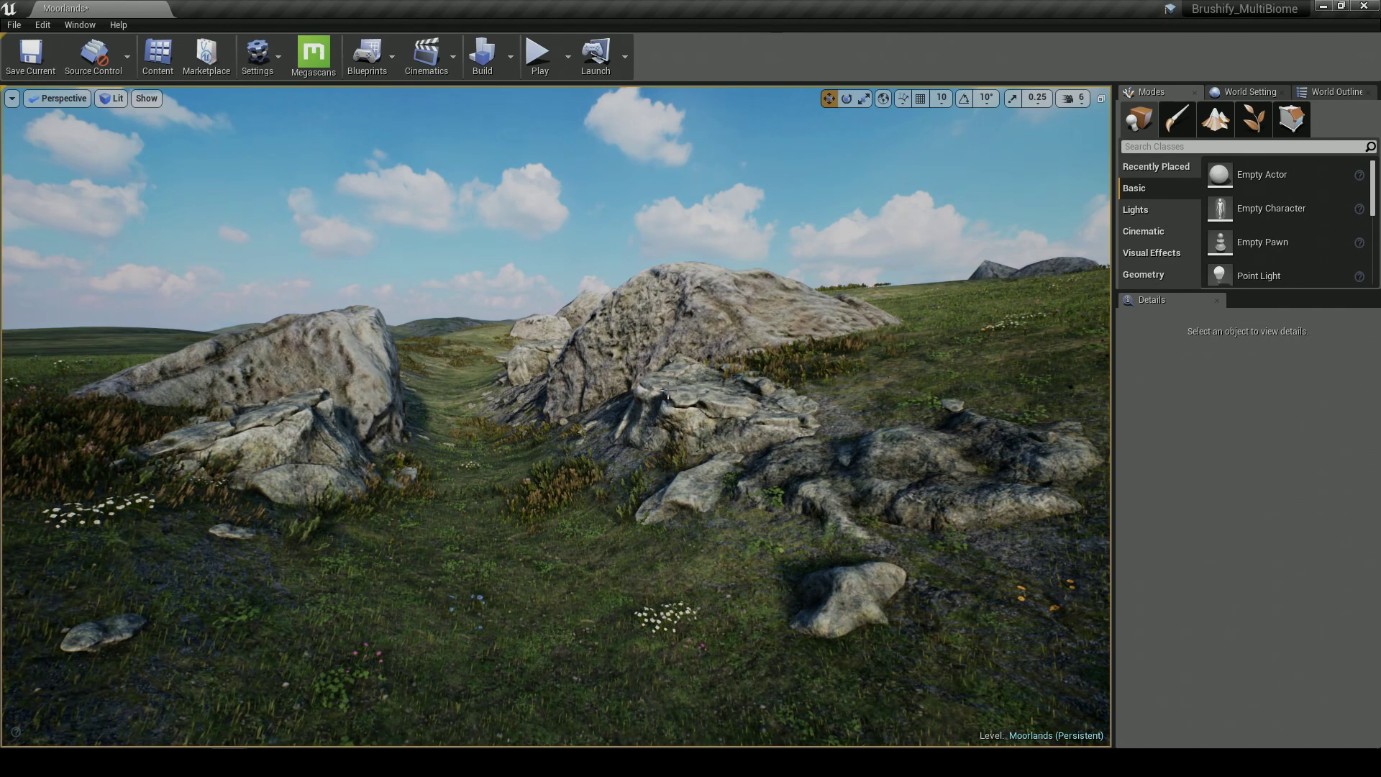
key("d")
mouse_move(668, 390)
right_mouse_down()
mouse_move(632, 390)
mouse_move(672, 396)
mouse_move(655, 408)
mouse_move(687, 366)
mouse_move(639, 368)
mouse_move(674, 376)
mouse_move(655, 383)
mouse_move(677, 394)
right_mouse_up()
key("w")
key("e")
Locate the selected cliff's S_Cliff_Large_01 mesh, inspect its material slots in the mesh editor and close it
left_click(687, 366)
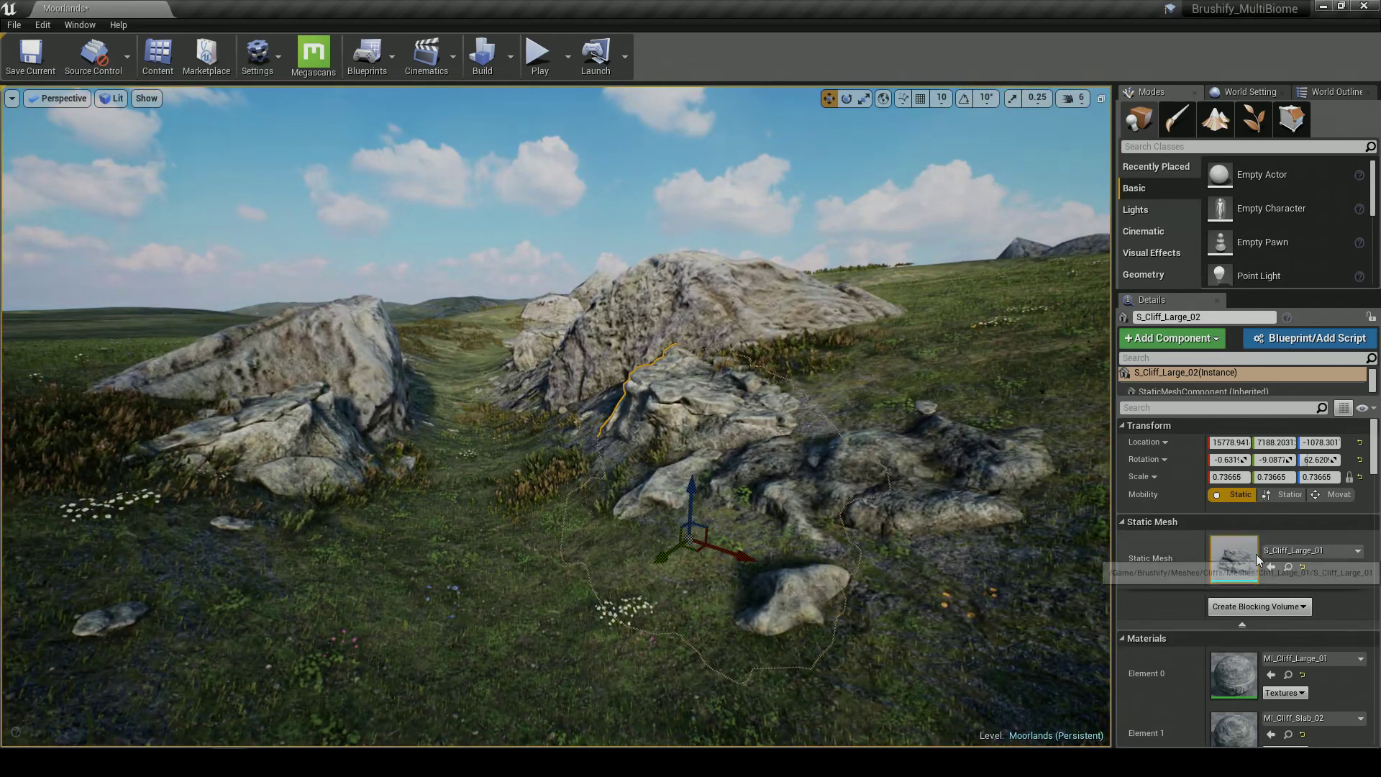
left_click(1287, 567)
left_click(837, 438)
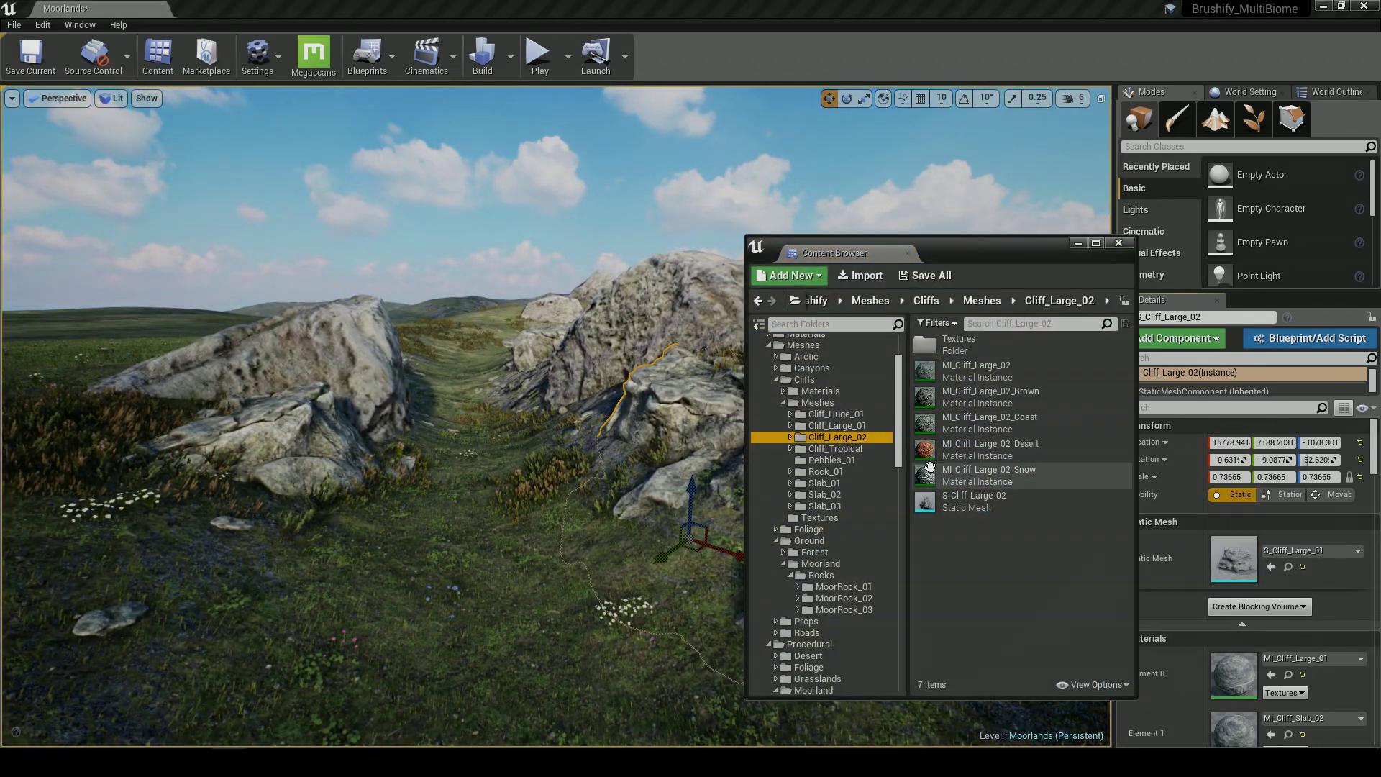
double_click(961, 502)
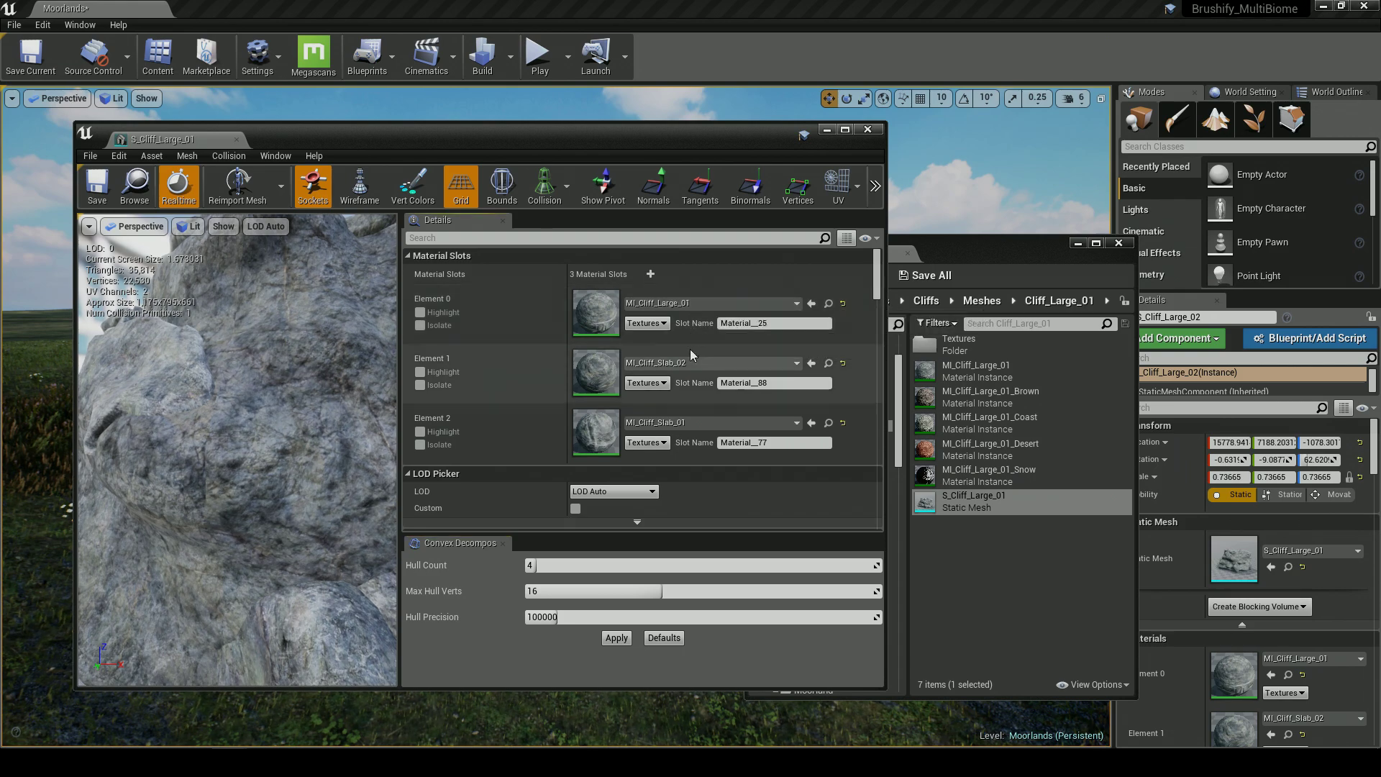
left_click(868, 130)
Inspect the S_Cliff_Large_02 mesh's material slots, close the mesh editor and content browser, and clear the selection
left_click(837, 437)
left_click(962, 503)
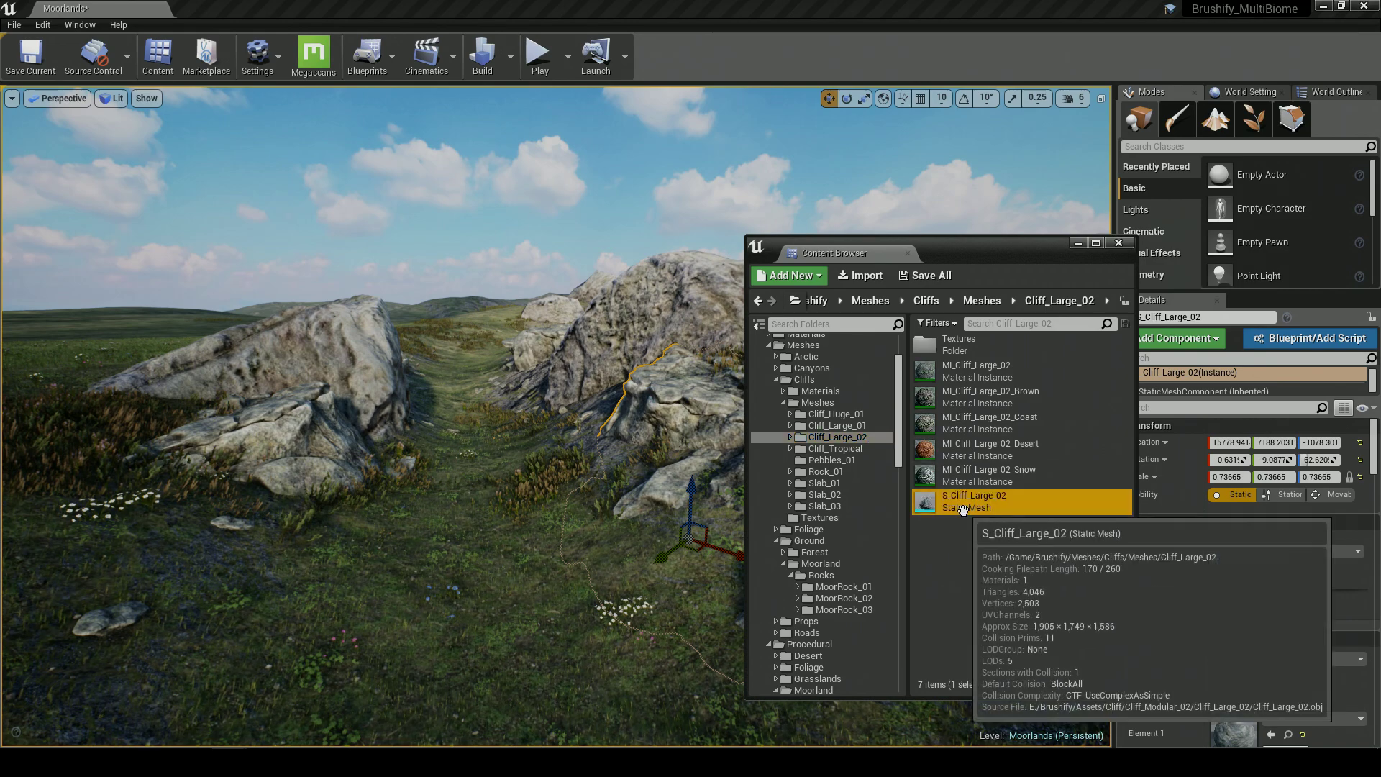
double_click(962, 504)
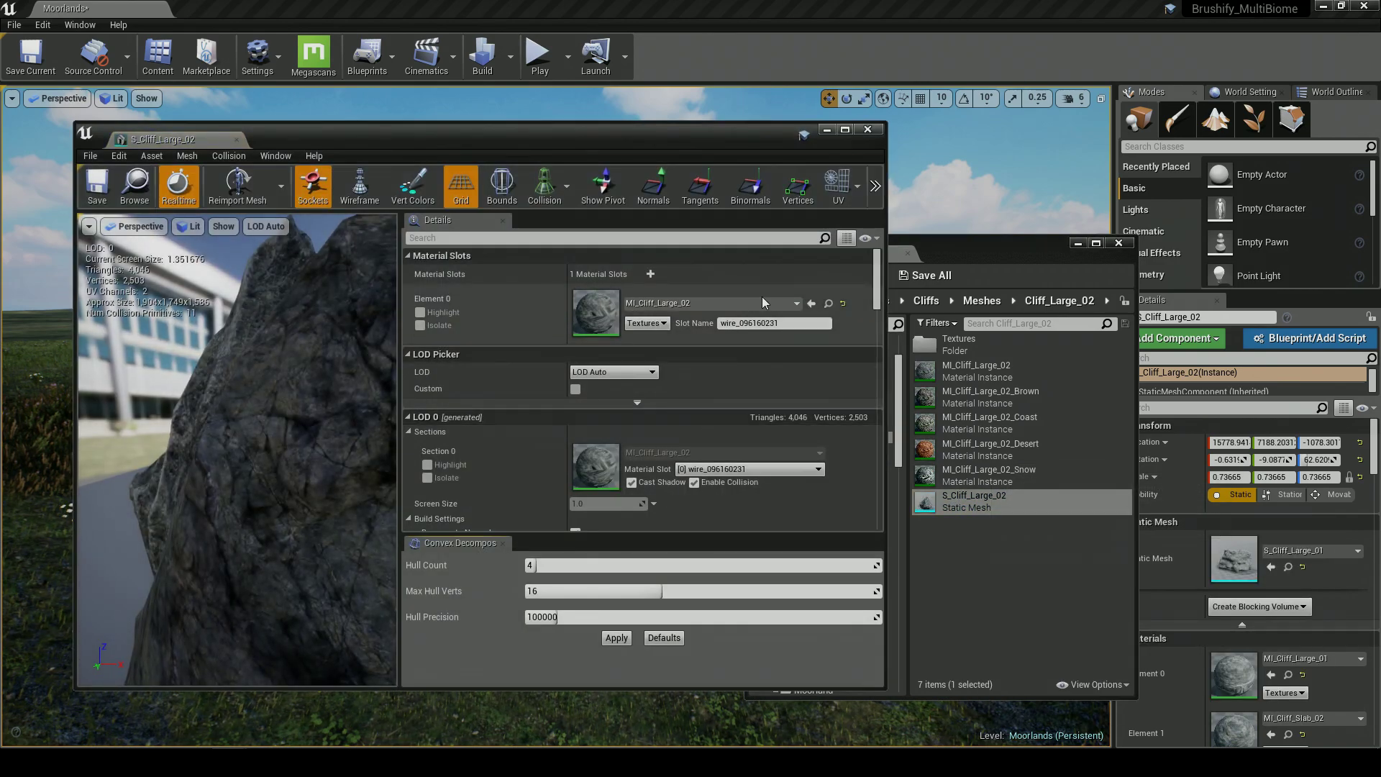
left_click(868, 130)
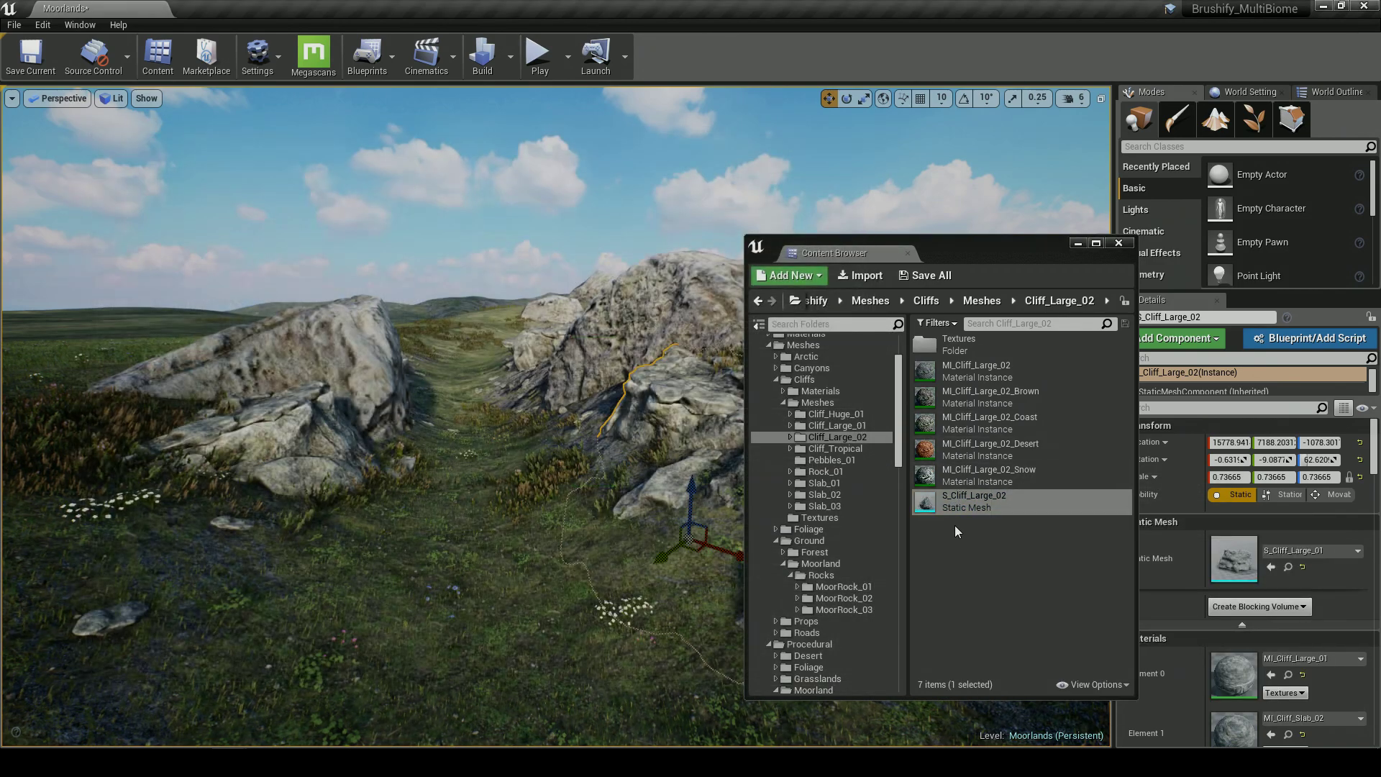
left_click(1078, 243)
right_click_drag(778, 313, 749, 358)
key("Escape")
key("a")
key("d")
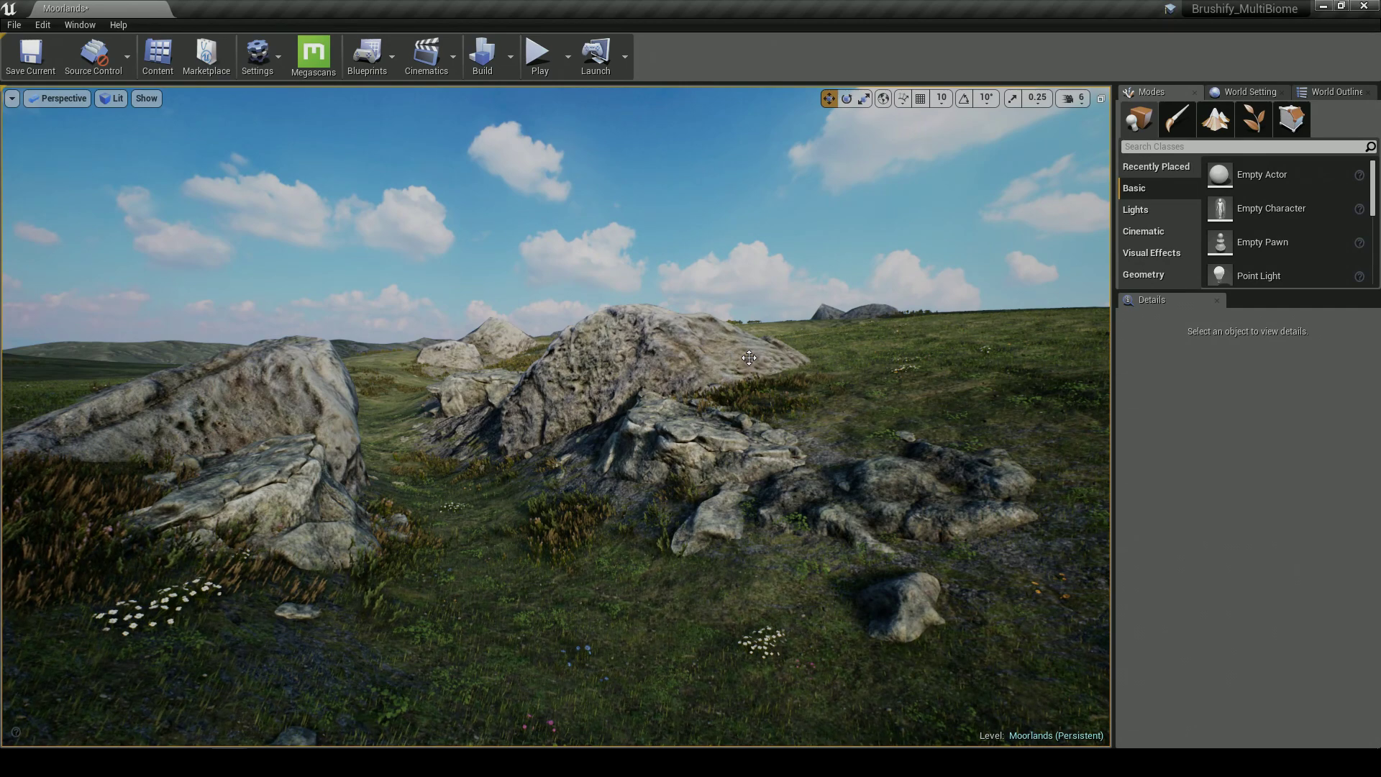
right_click_drag(749, 358, 749, 358)
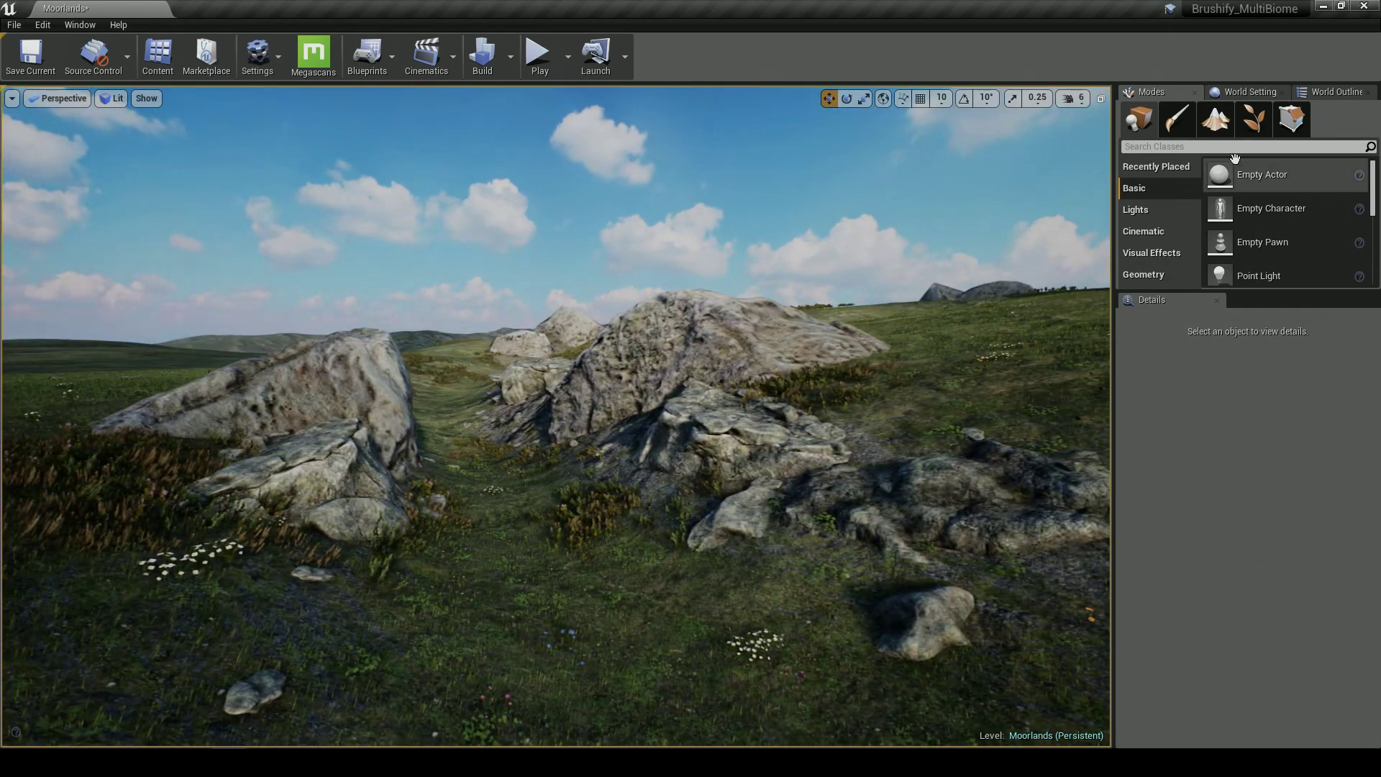
left_click(1254, 118)
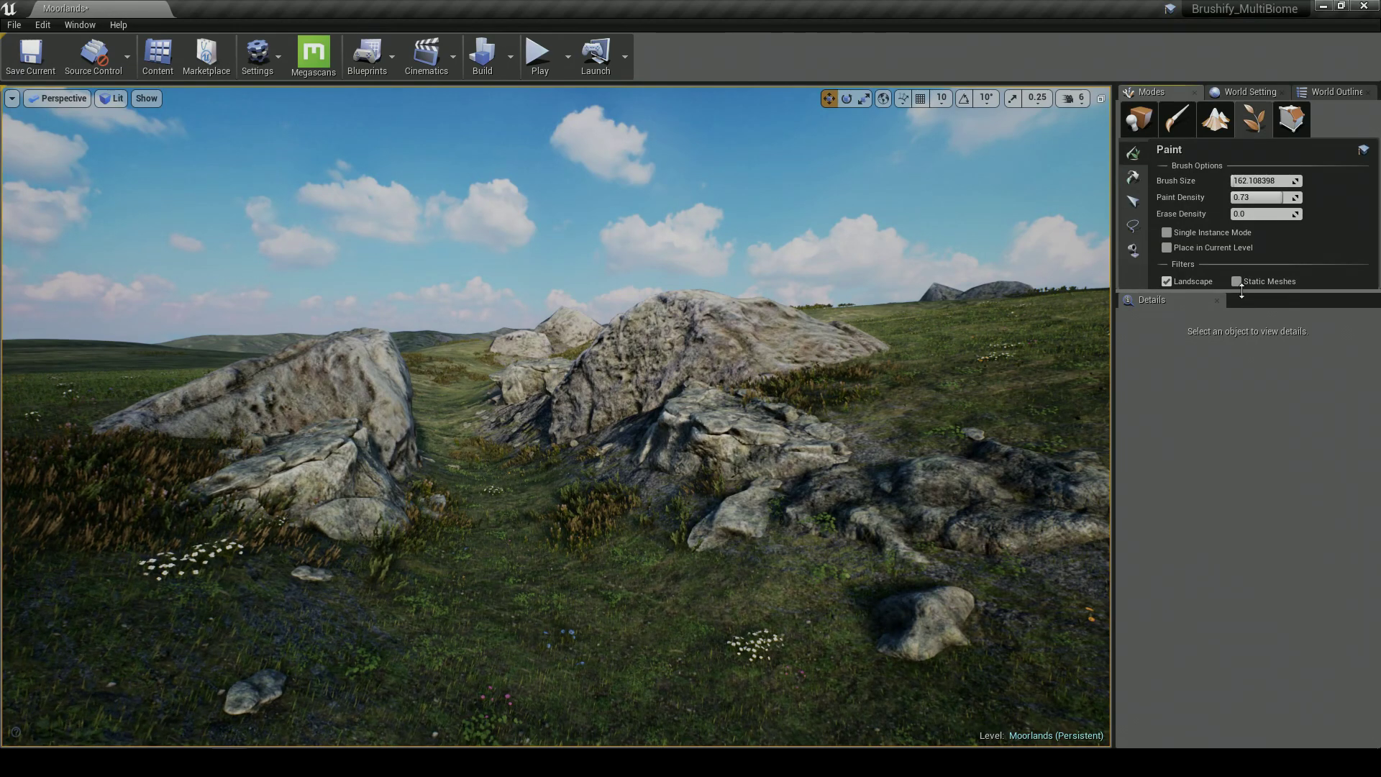
left_click_drag(1241, 290, 1241, 452)
left_click(1138, 119)
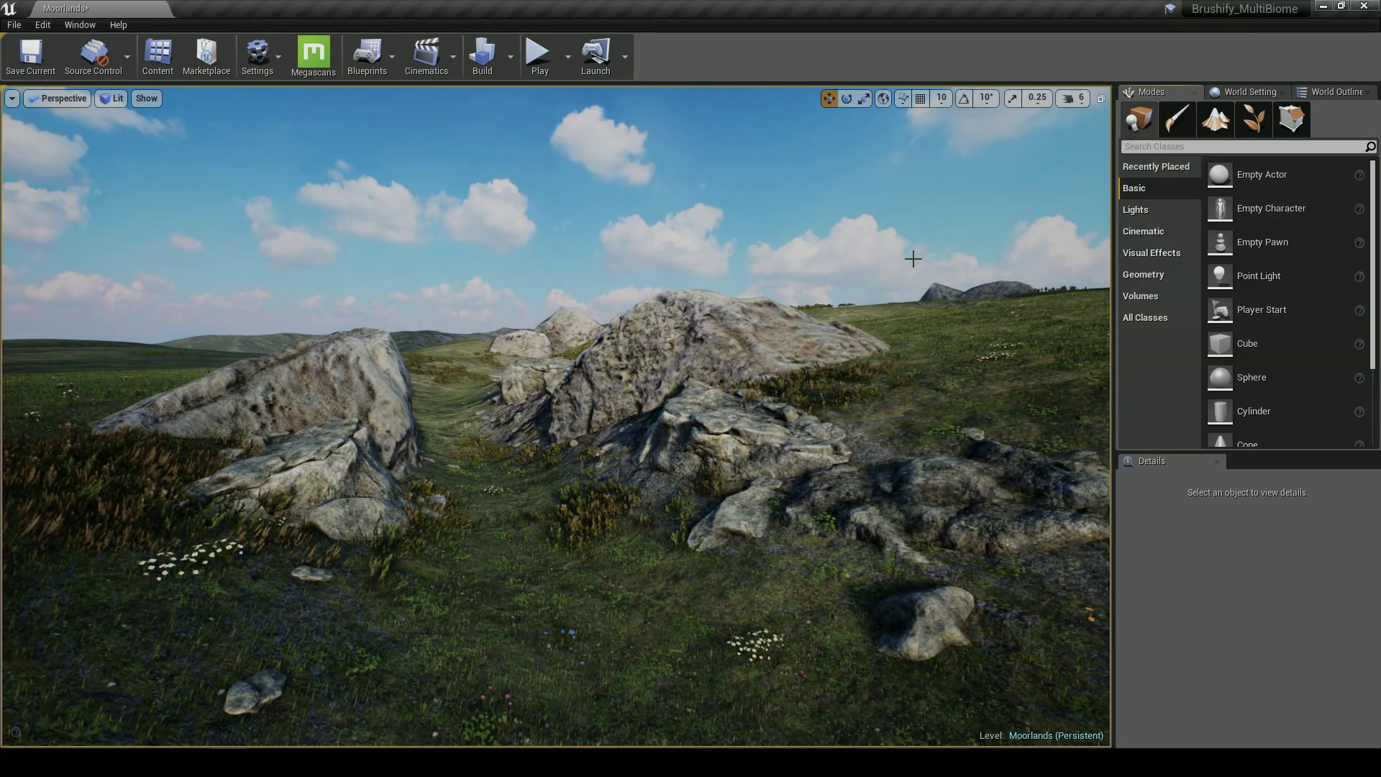
Pull back to an overview of the moorland and select the Light Source directional light
key("e")
right_click_drag(554, 417, 554, 500)
key("s")
right_click_drag(496, 331, 470, 284)
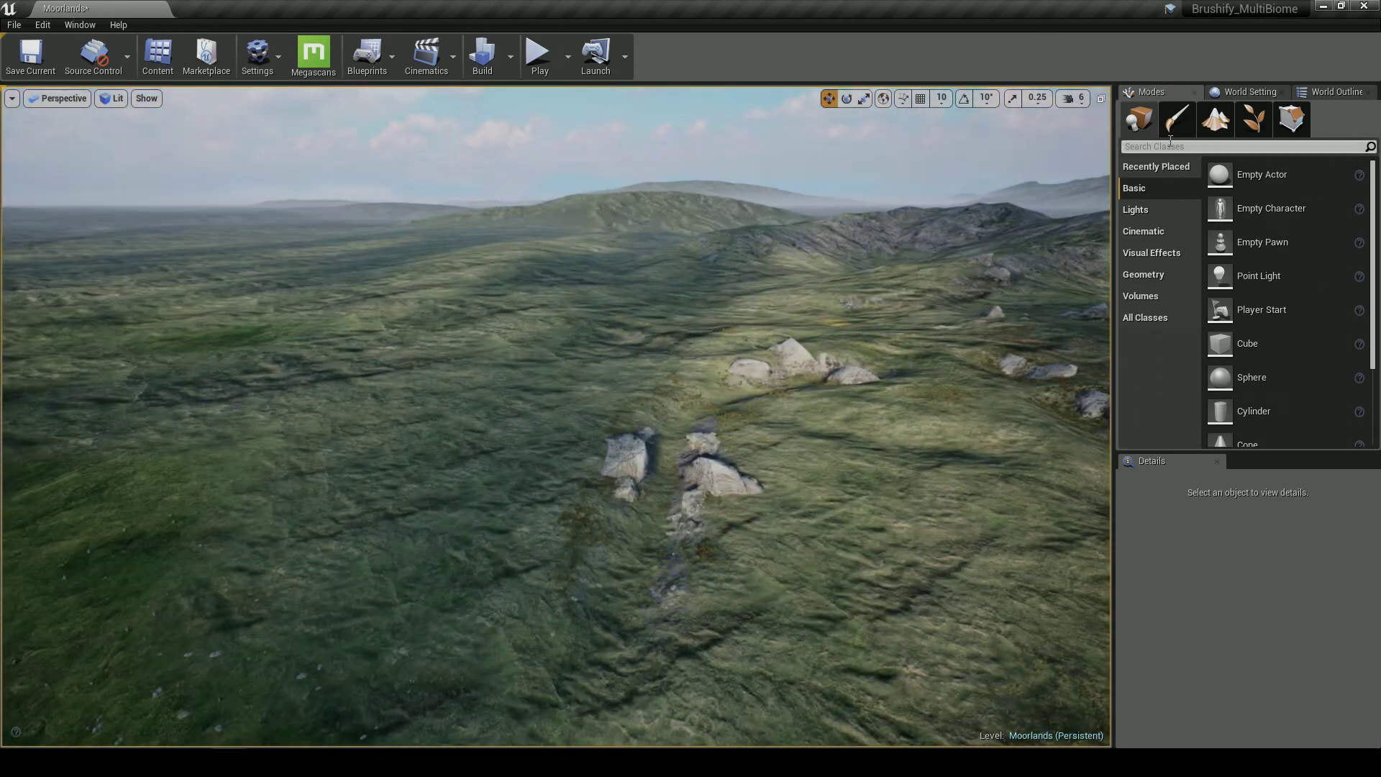
left_click(1325, 92)
scroll(1298, 327, "up", 10)
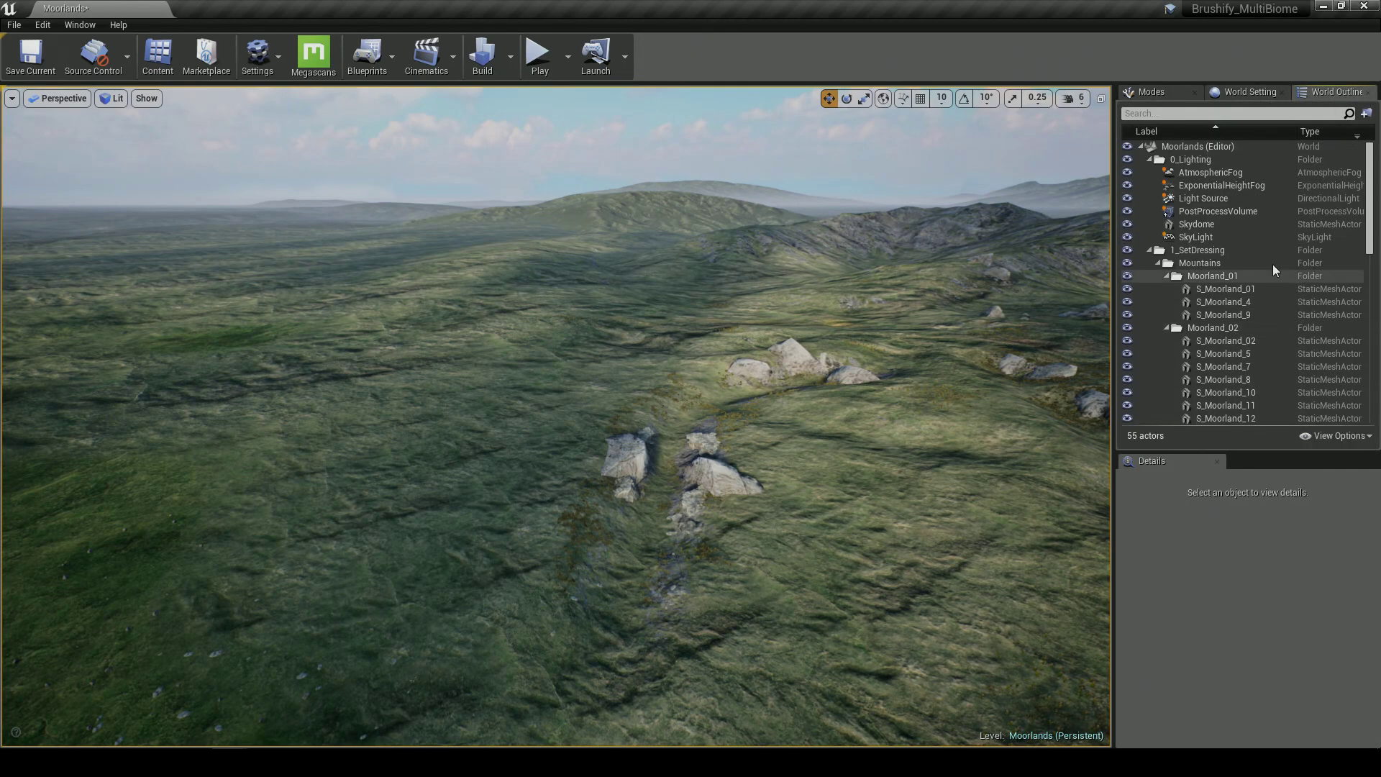
left_click(1218, 200)
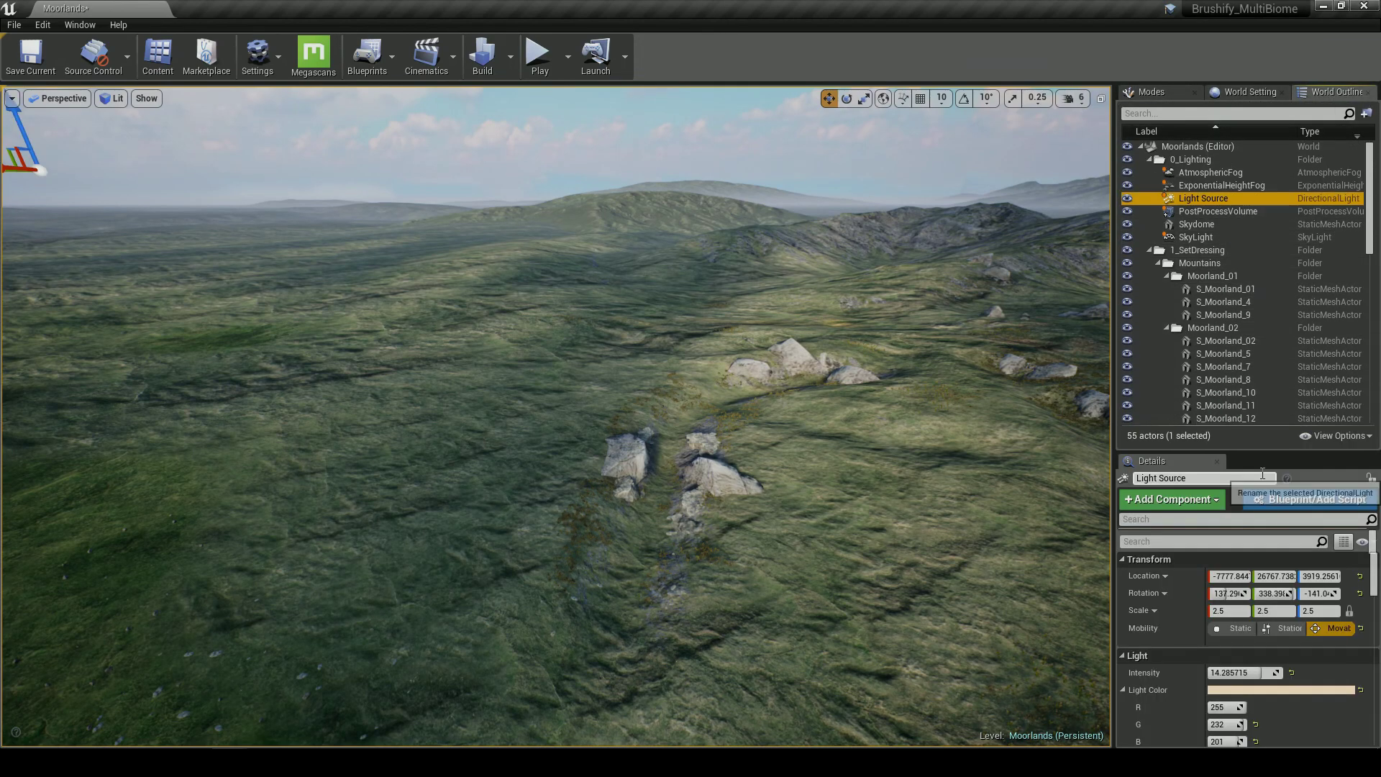
Find the Light Source's light function material, MI_Clouds_Slow, and open it for editing
left_click_drag(1251, 452, 1251, 295)
scroll(1283, 489, "down", 15)
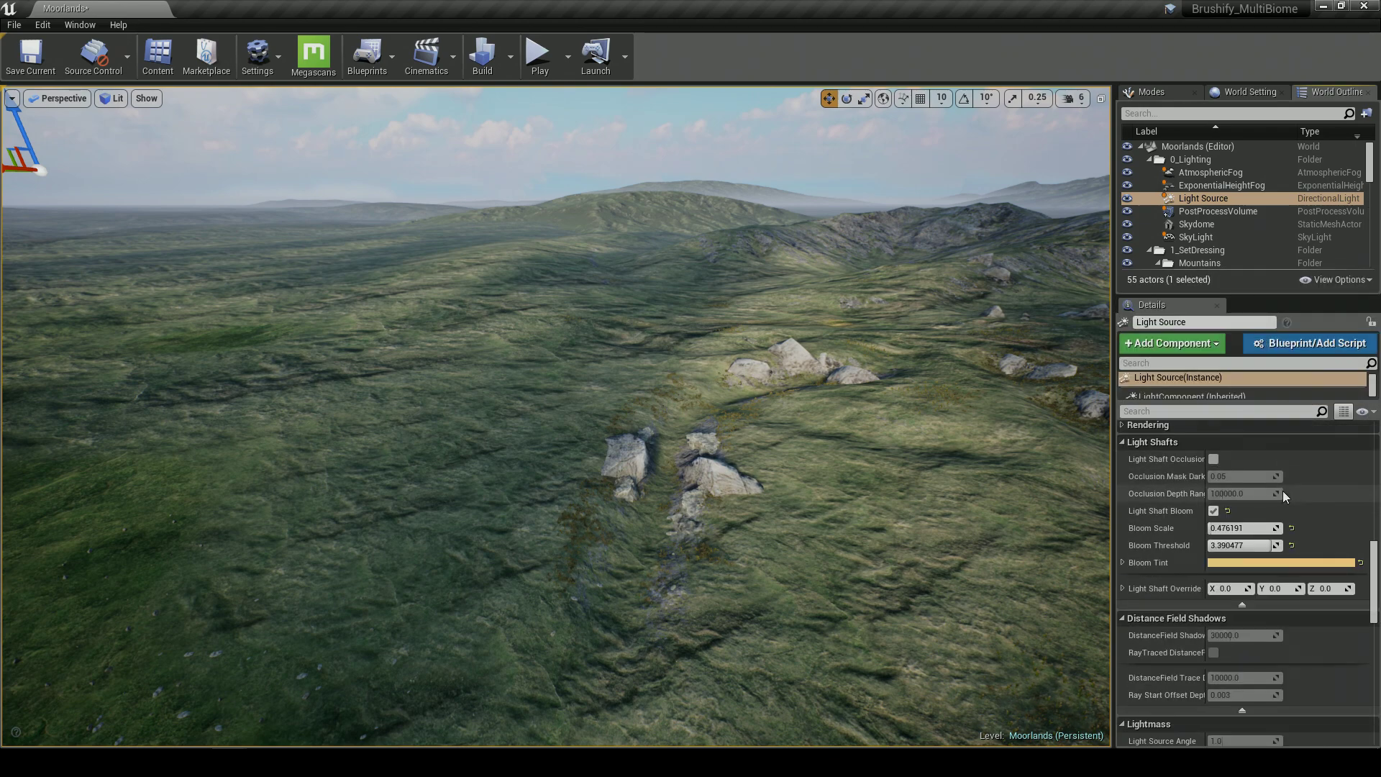
scroll(1280, 516, "up", 2)
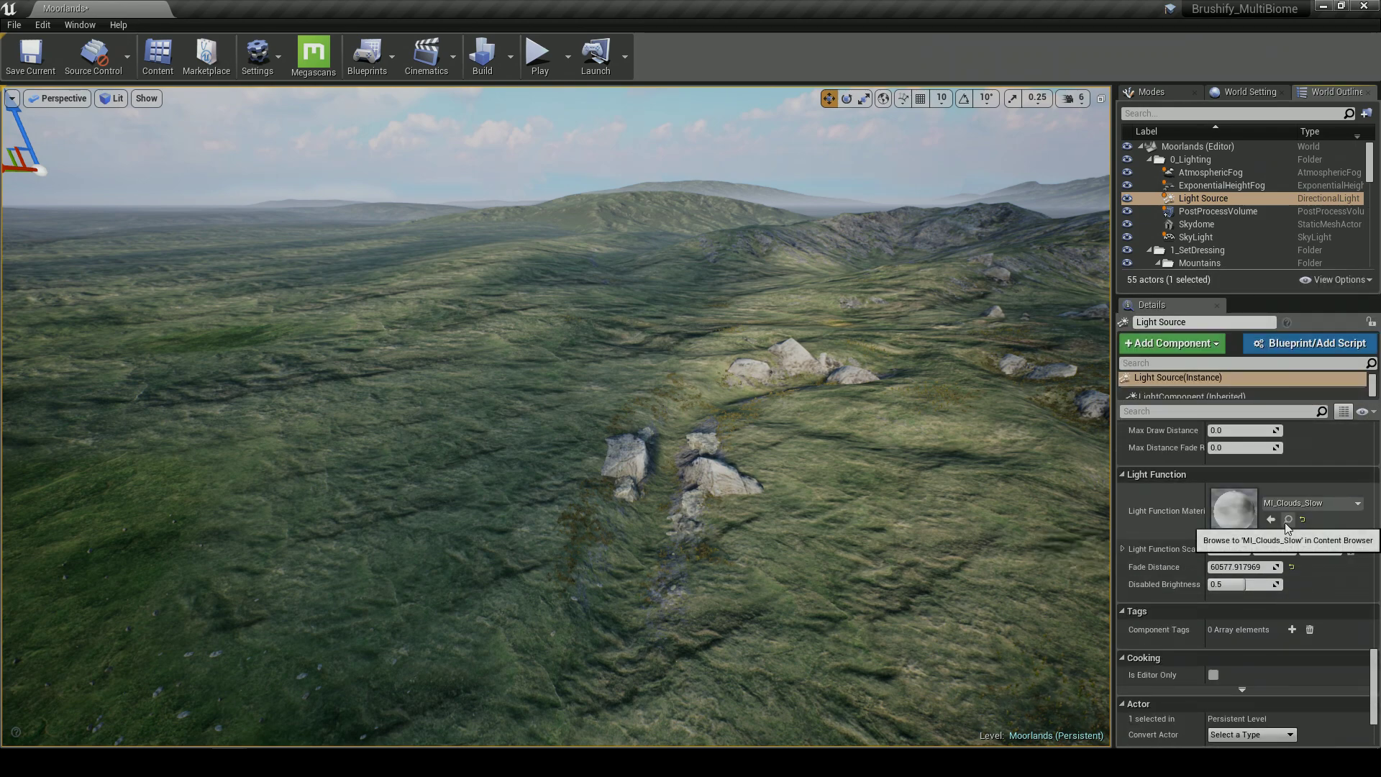
left_click(1287, 520)
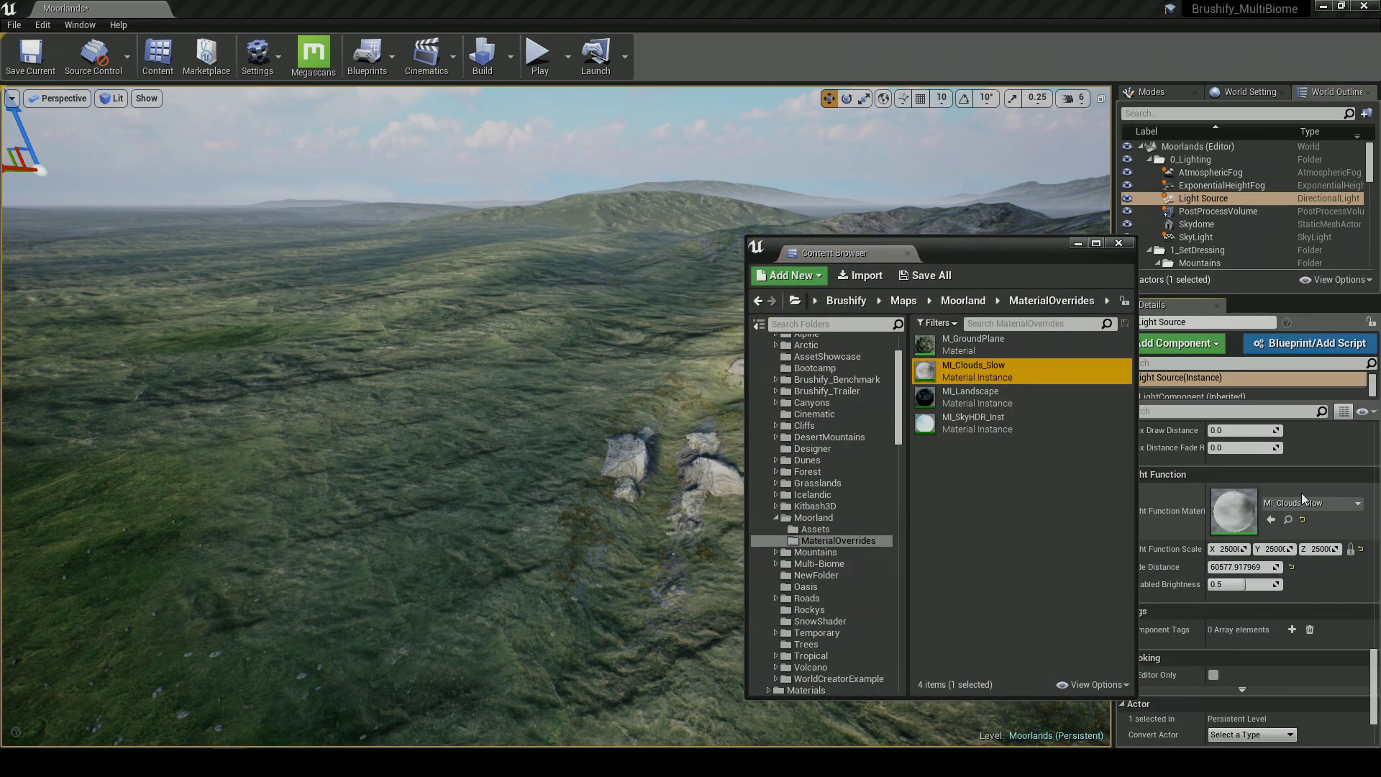
double_click(1001, 370)
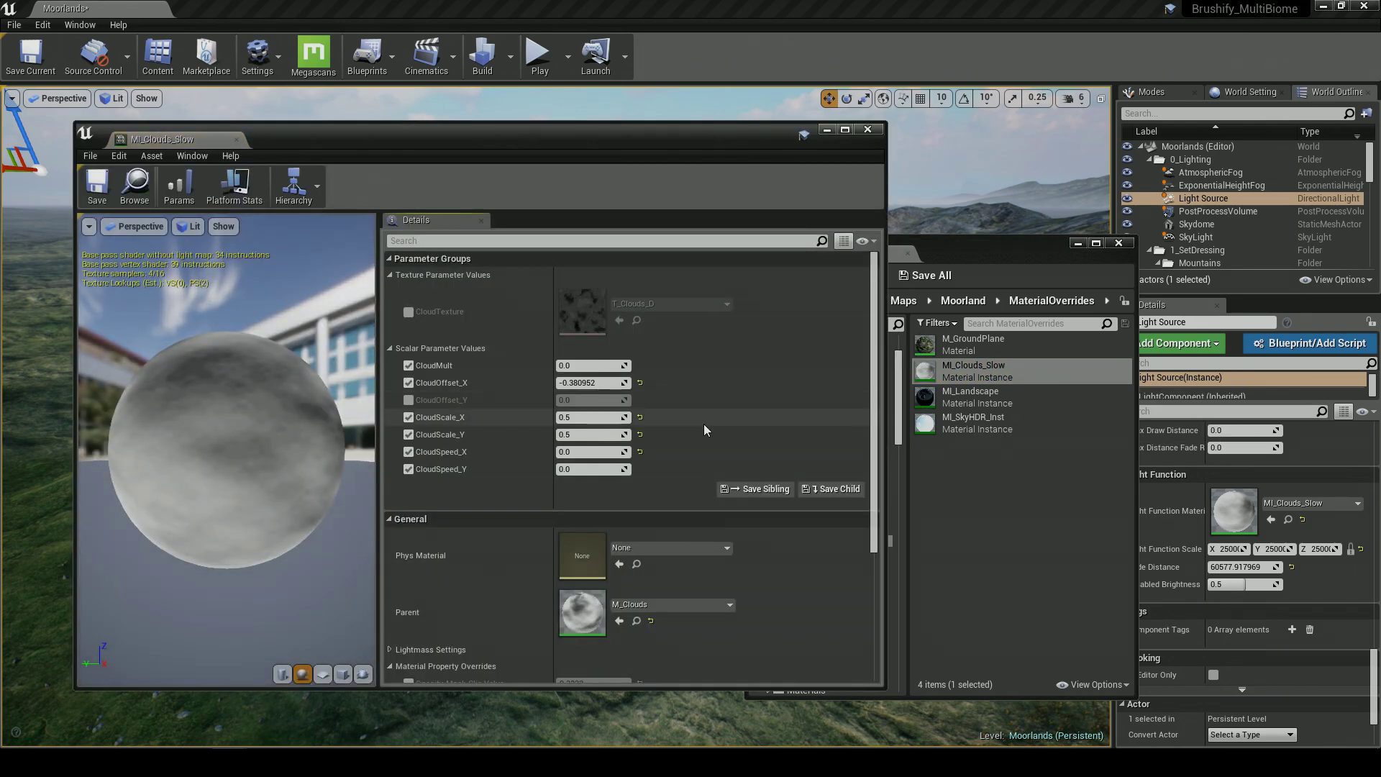
Set the CloudSpeed_X parameter of MI_Clouds_Slow to 0.02
left_click(586, 452)
type("0.02")
left_click(585, 468)
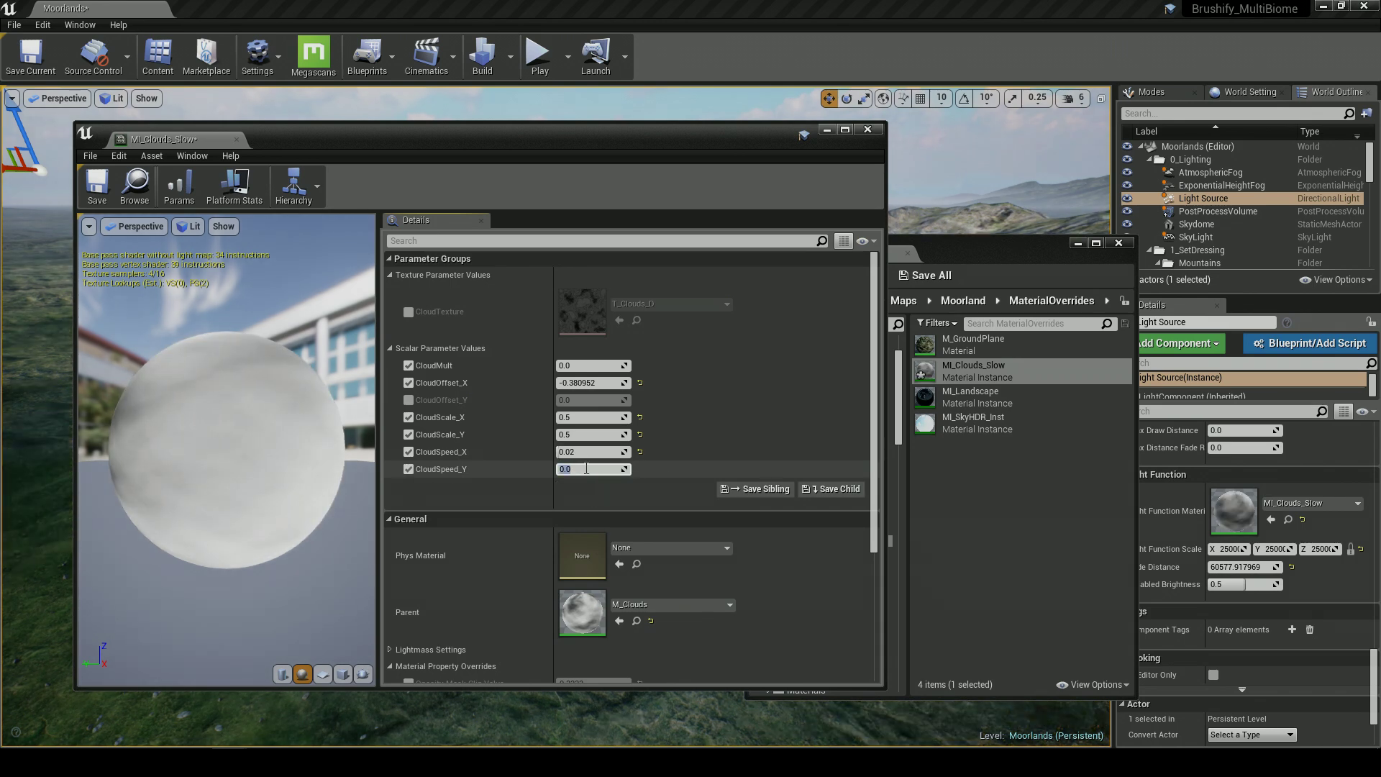
Move the material editor aside and hide the content browser to uncover the landscape around the gully
left_click_drag(577, 147, 997, 315)
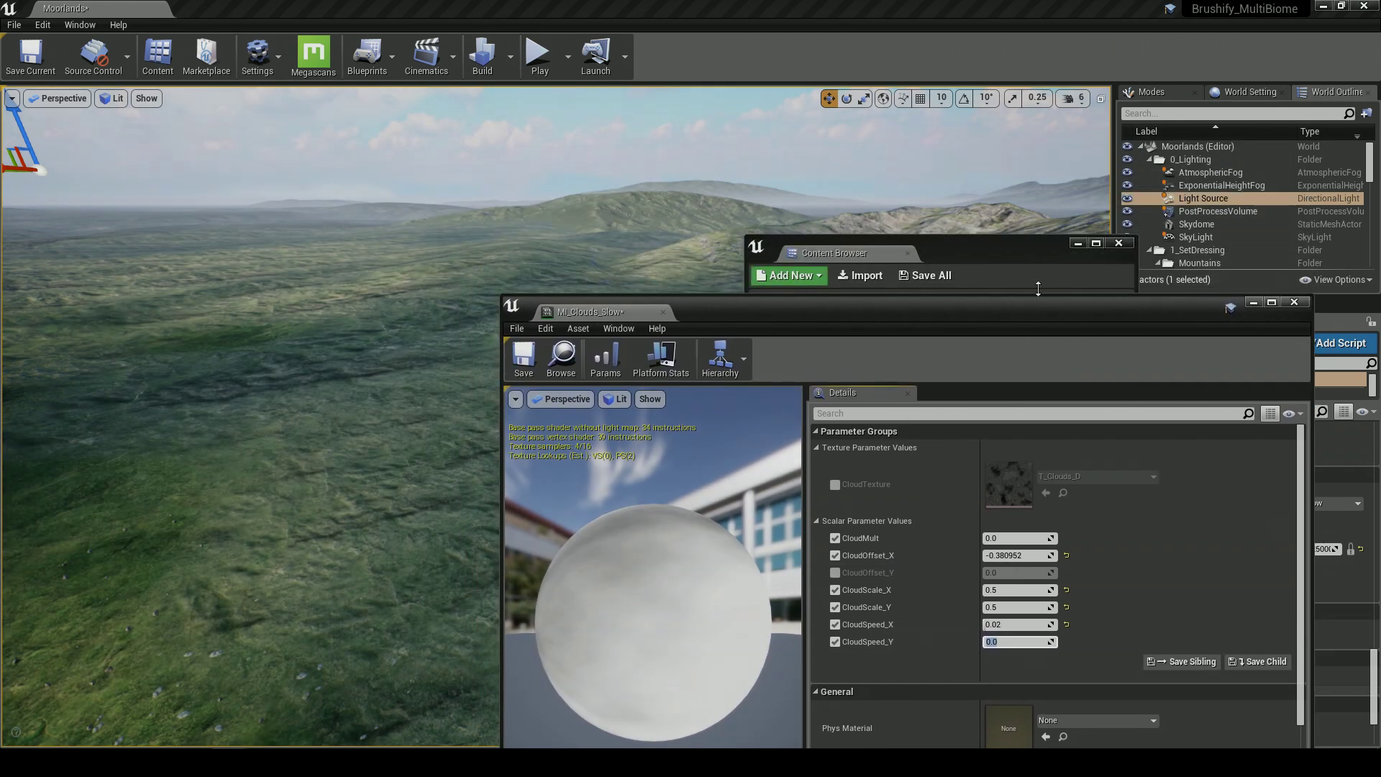
left_click(1073, 245)
right_click_drag(383, 325, 485, 327)
Set CloudSpeed_X to 1 and shift the material editor farther aside to watch the cloud shadows over the moorland
left_click(1014, 624)
type("1")
left_click(1014, 607)
right_click_drag(371, 464, 259, 482)
left_click_drag(733, 309, 844, 267)
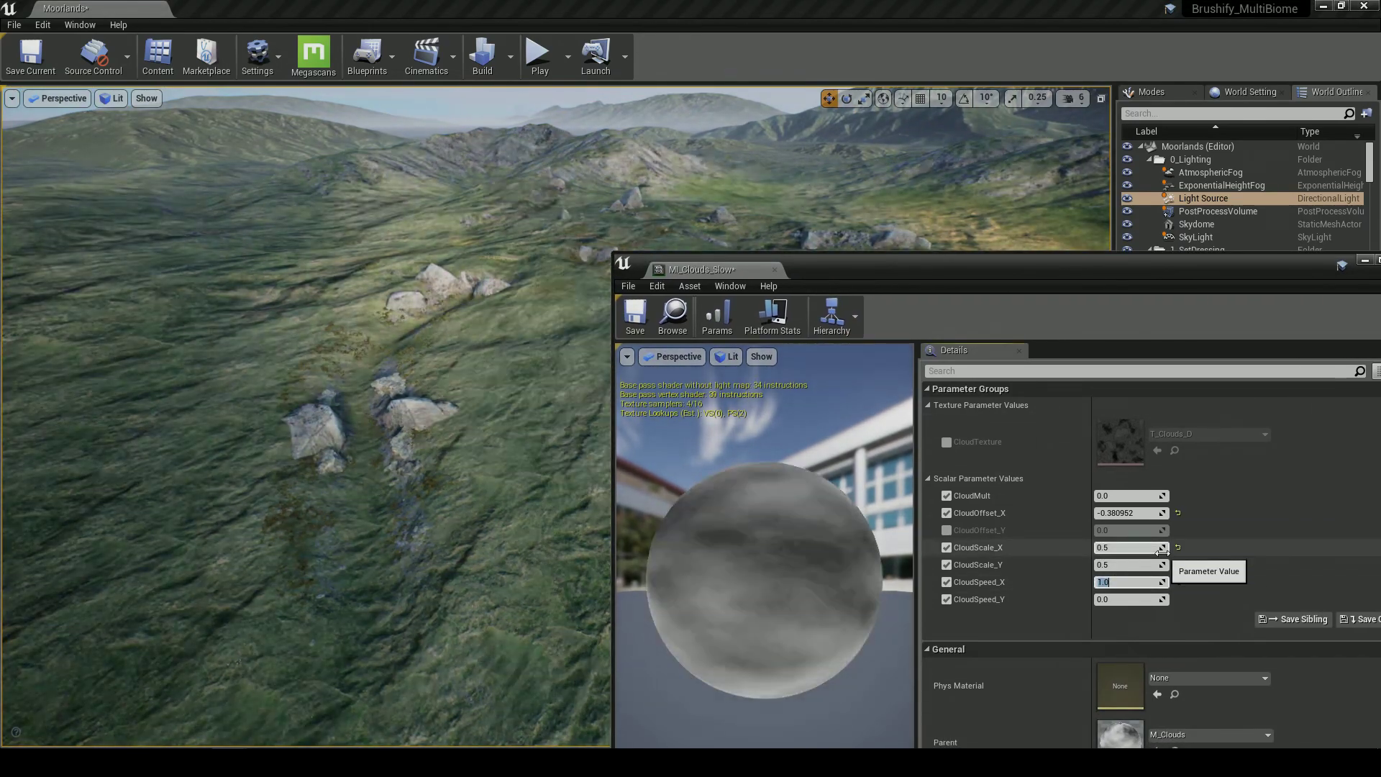
Try a CloudSpeed_X of 0.1 in MI_Clouds_Slow and settle the parameter at 0.02
type("0.1")
key("Return")
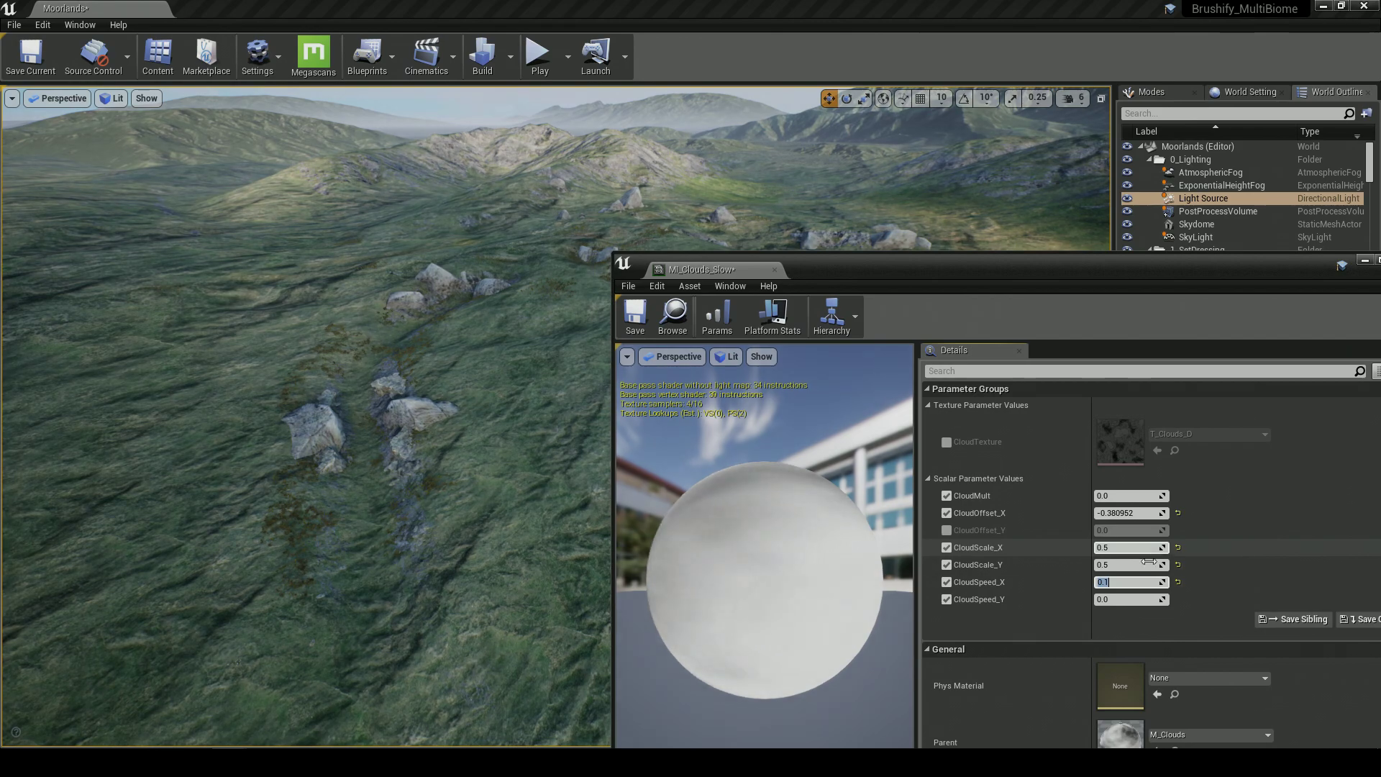
type("0.02")
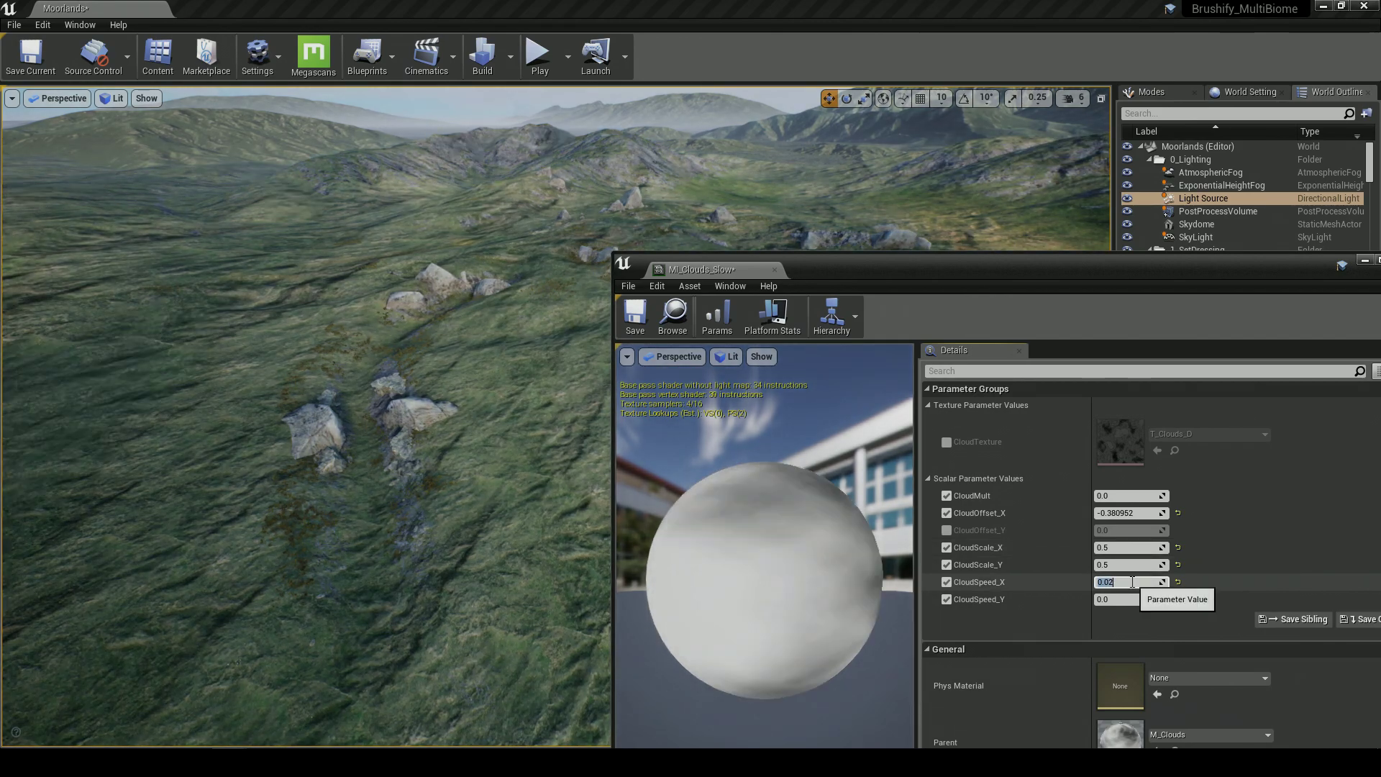
key("Return")
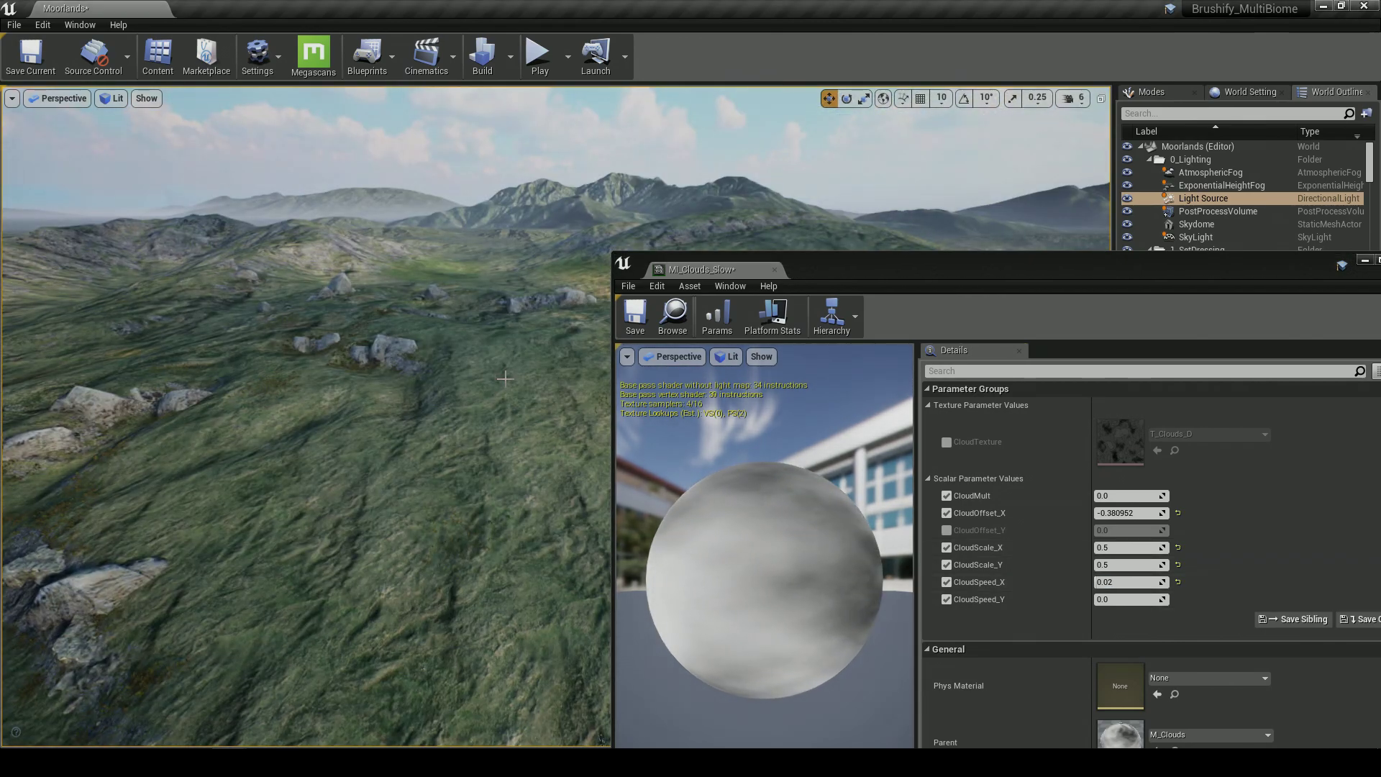
Examine the slow cloud shadows over the rocks and gully, moving the material editor out of the way
key("w")
right_click_drag(389, 283, 407, 340)
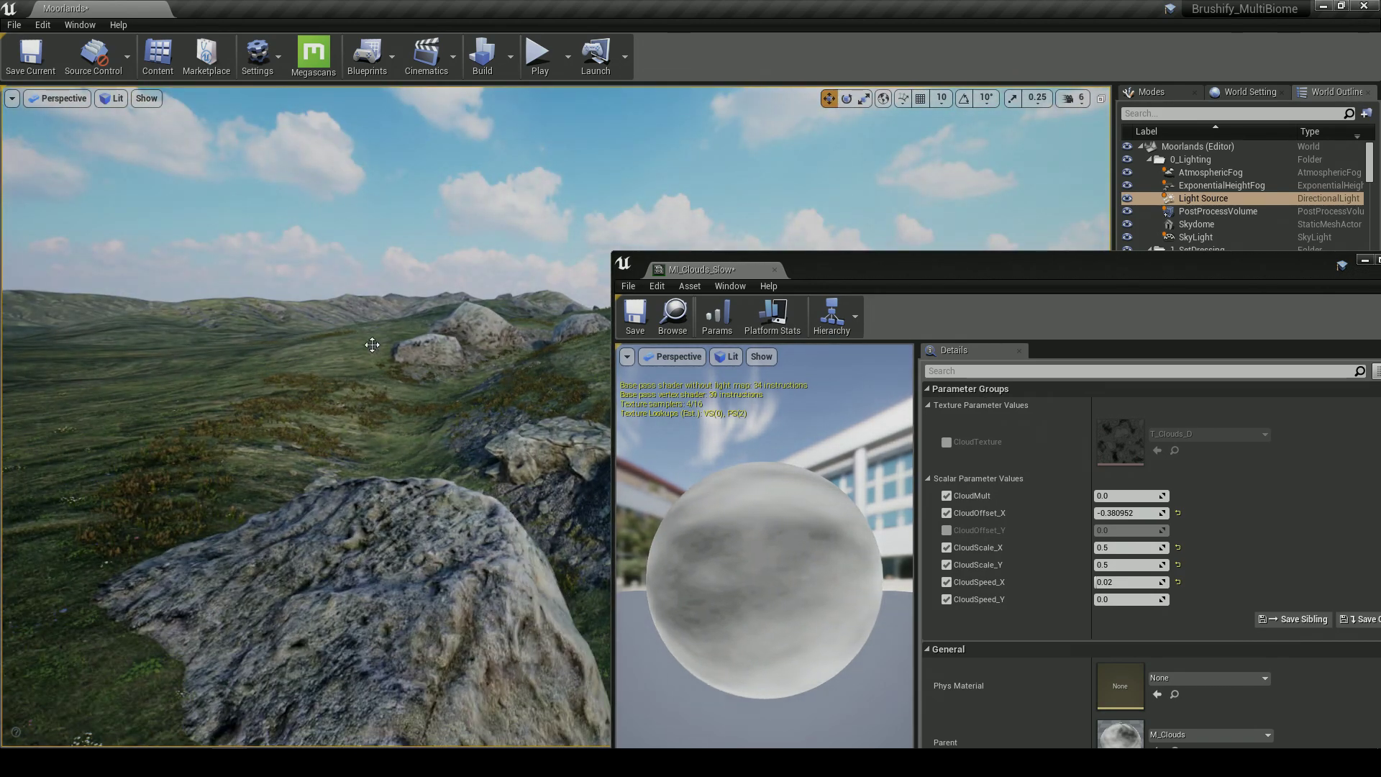
left_click_drag(831, 270, 765, 491)
key("s")
right_click_drag(676, 403, 625, 401)
right_click_drag(780, 425, 655, 389)
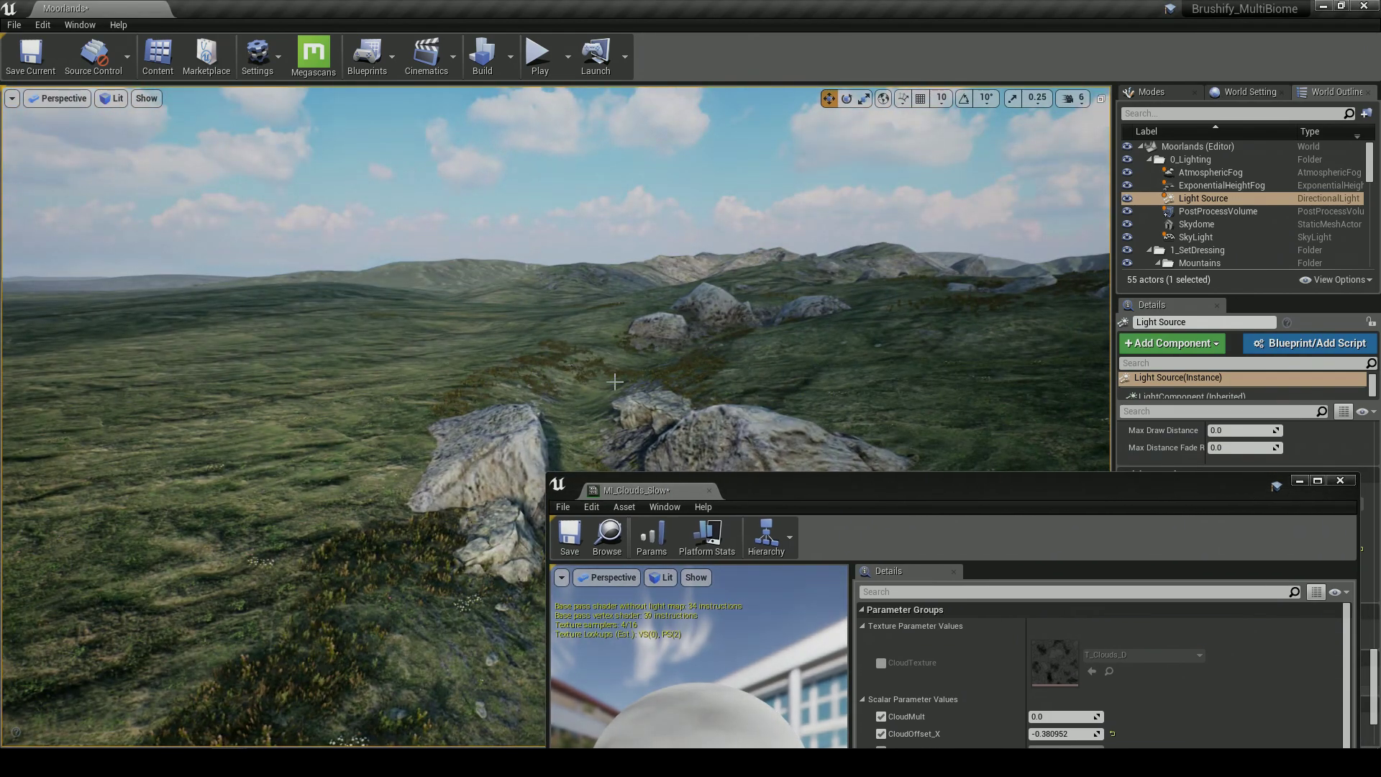
Try a different CloudMult value in MI_Clouds_Slow and undo the change
left_click_drag(799, 491, 804, 252)
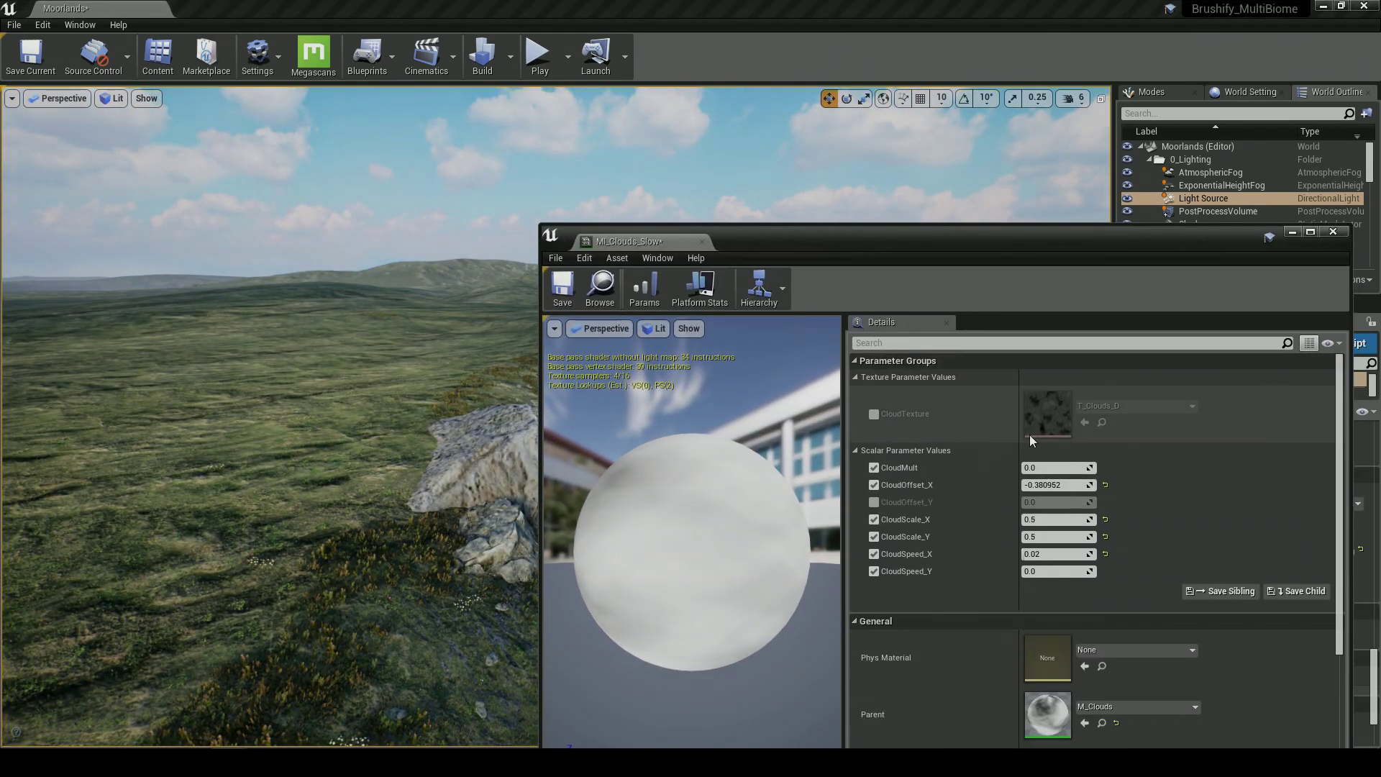
mouse_move(1057, 467)
left_mouse_down()
mouse_move(1007, 467)
mouse_move(1043, 467)
left_mouse_up()
key("ctrl+z")
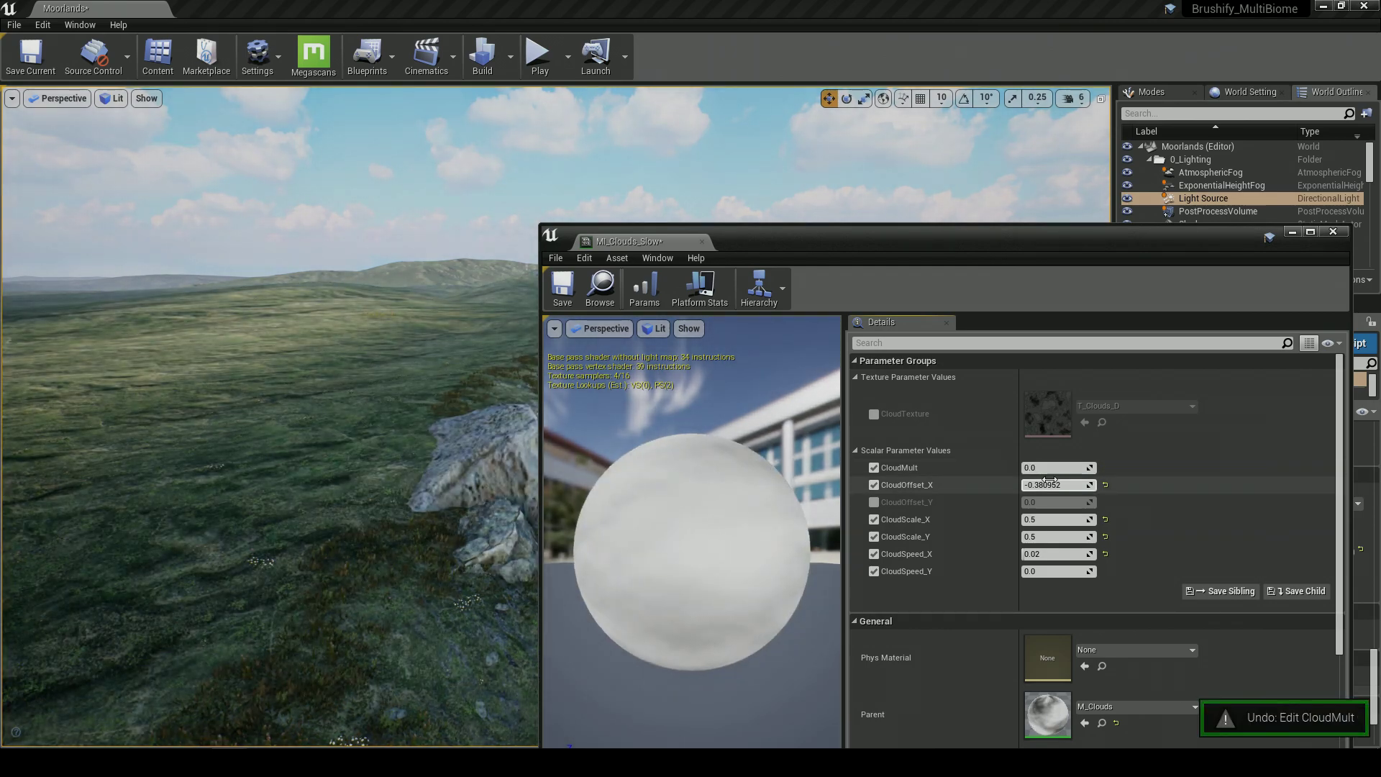
Move the MI_Clouds_Slow editor clear of the Light Source settings and close it to uncover the gully
left_click_drag(826, 252, 846, 160)
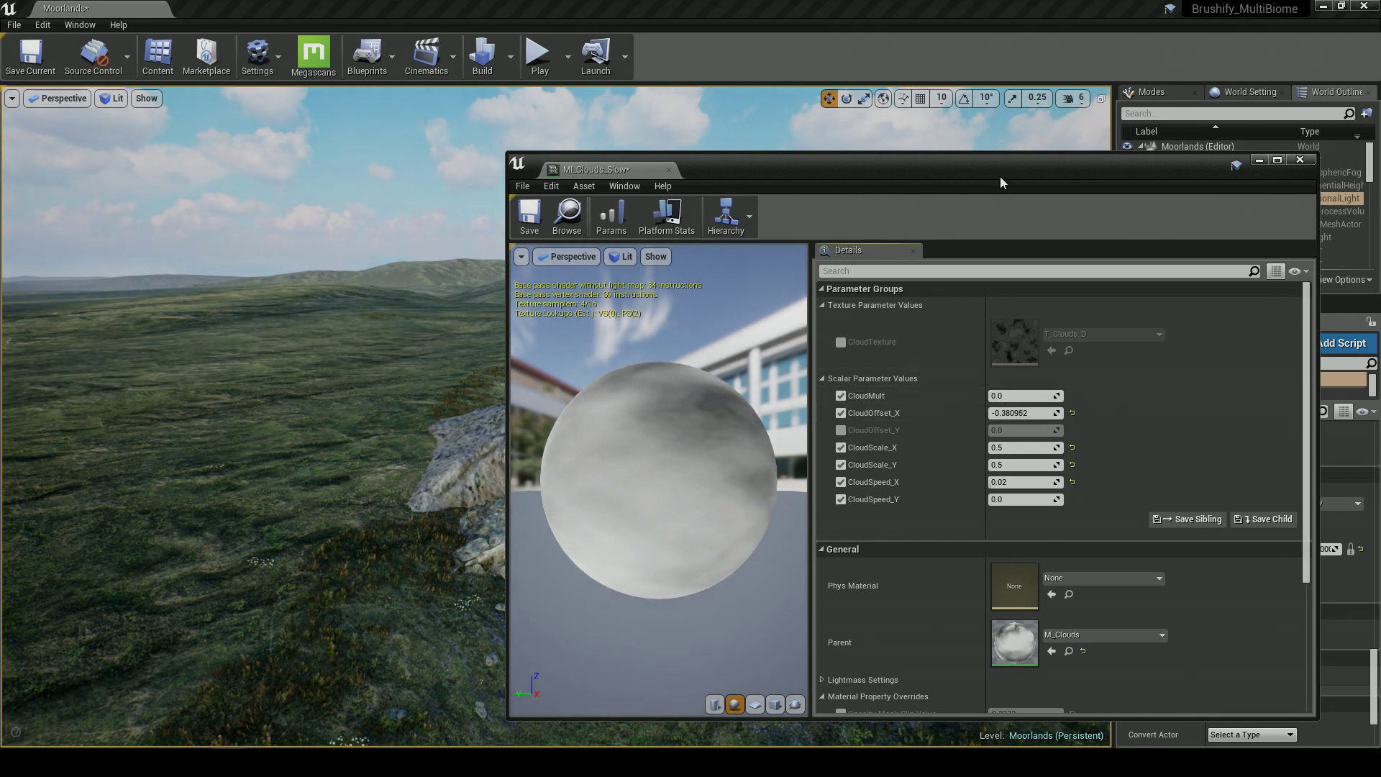
left_click_drag(1000, 176, 739, 172)
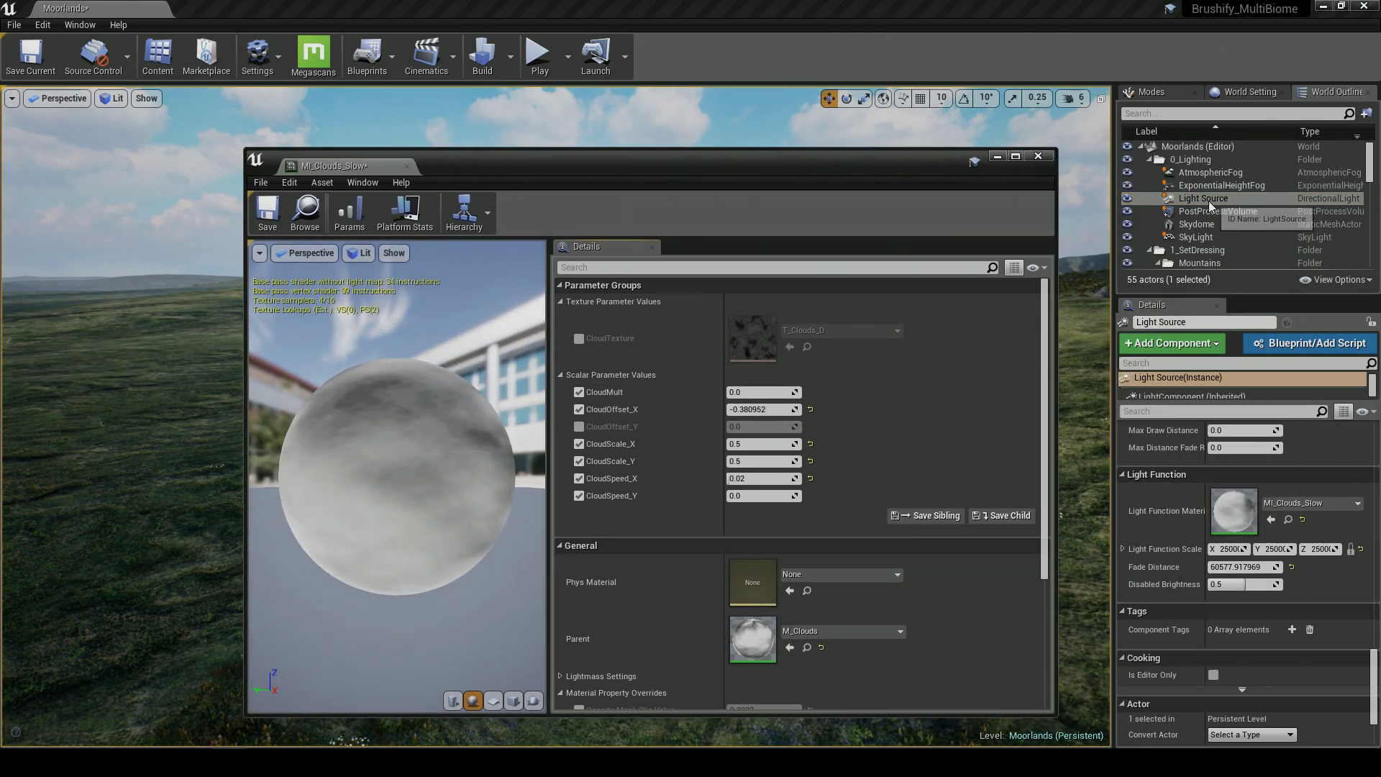
left_click_drag(853, 169, 1157, 340)
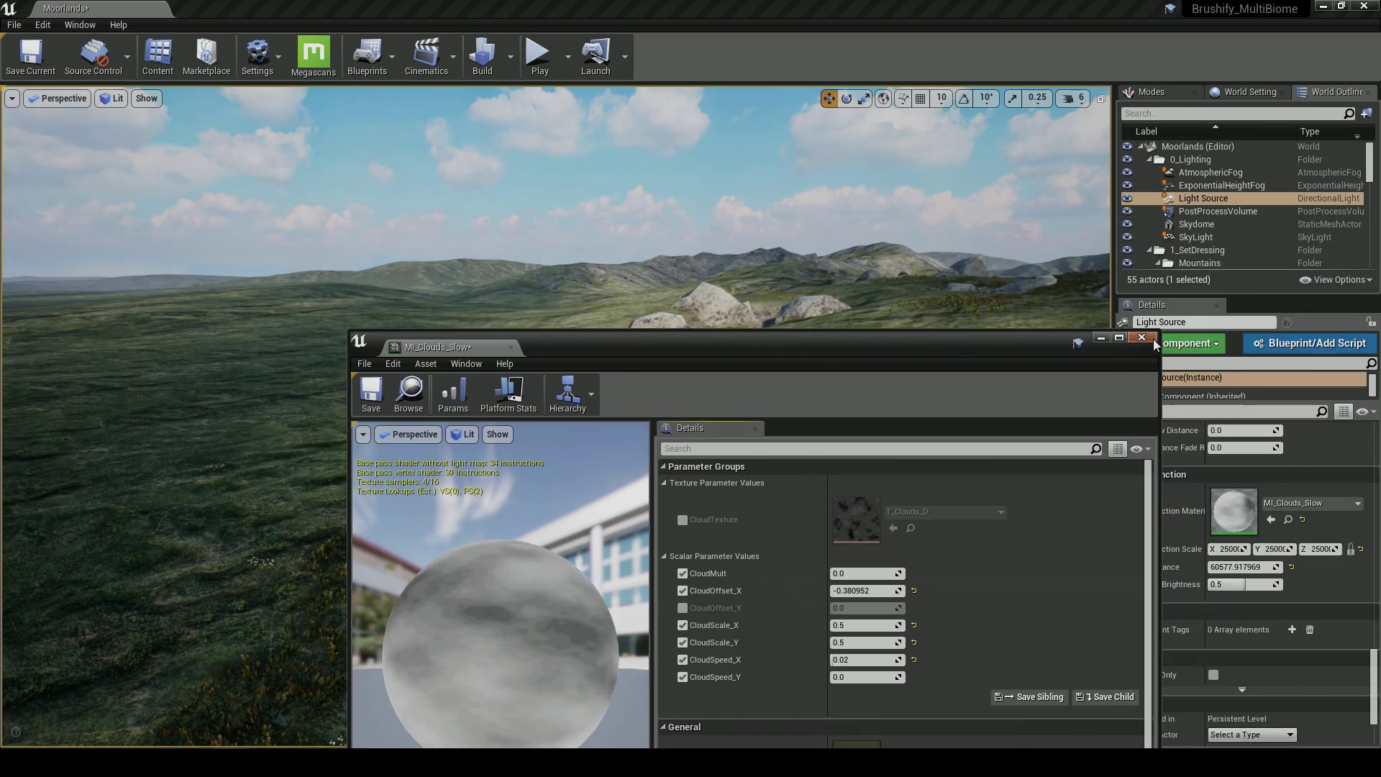
key("s")
mouse_move(860, 370)
right_mouse_down()
mouse_move(884, 378)
mouse_move(860, 369)
right_mouse_up()
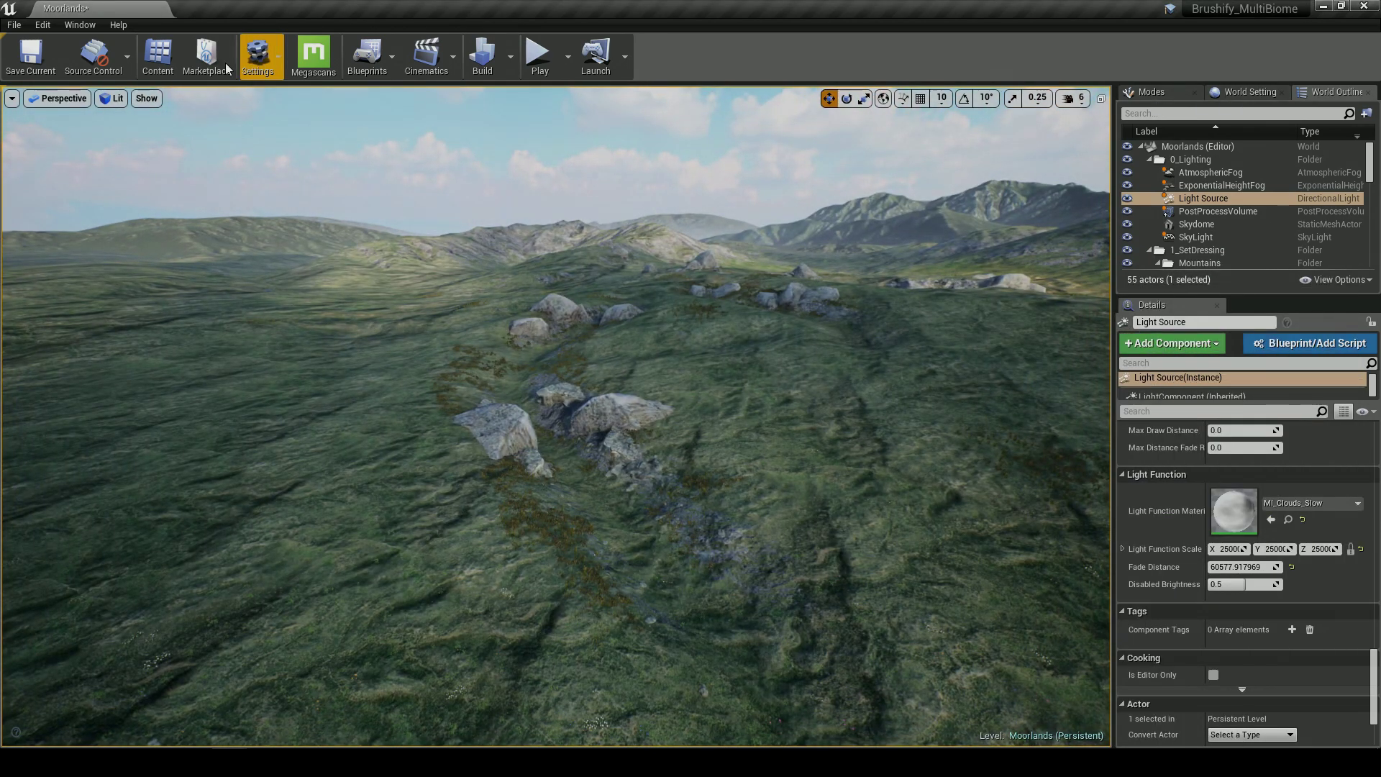
Open the content browser at the Brushify/Materials/Water/Ocean folder and keep it clear of the gully
left_click(157, 54)
left_click_drag(827, 253, 573, 249)
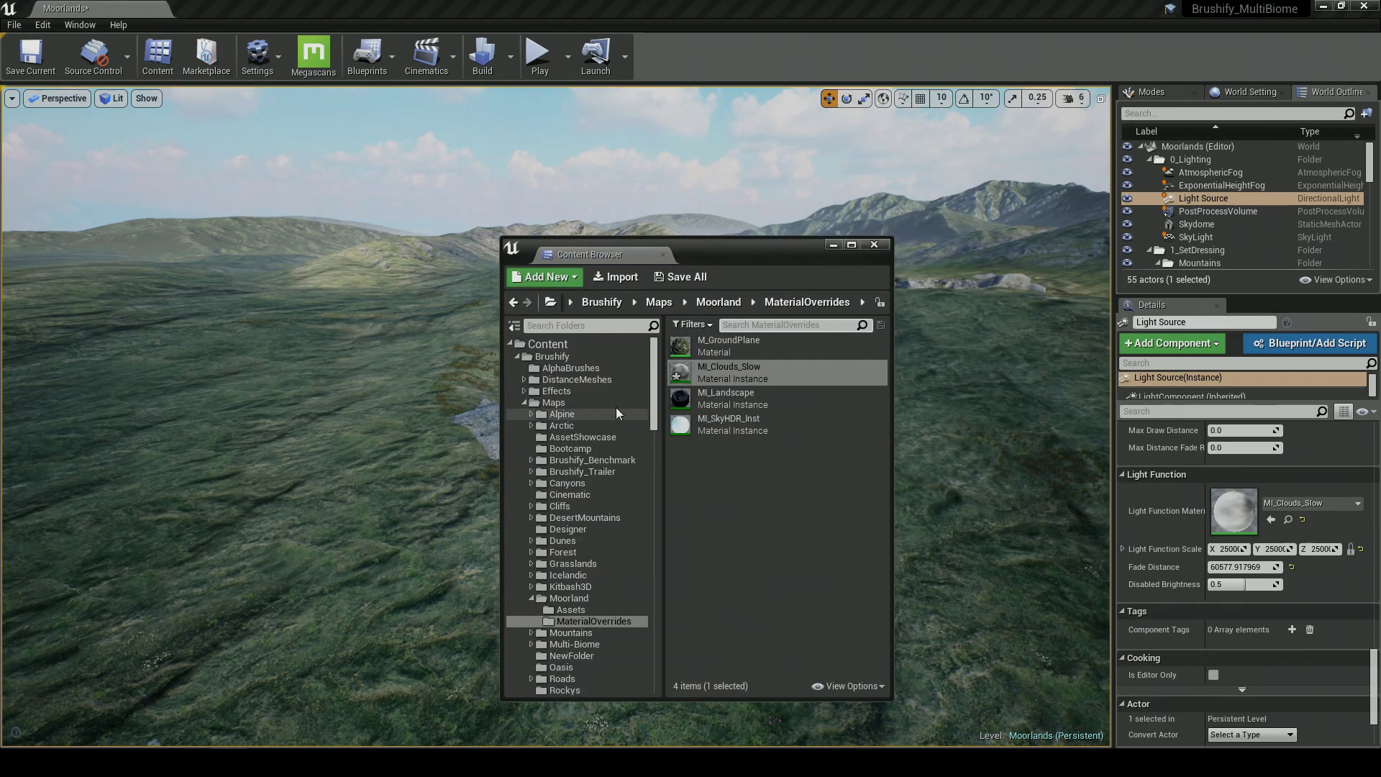
left_click(558, 356)
double_click(712, 449)
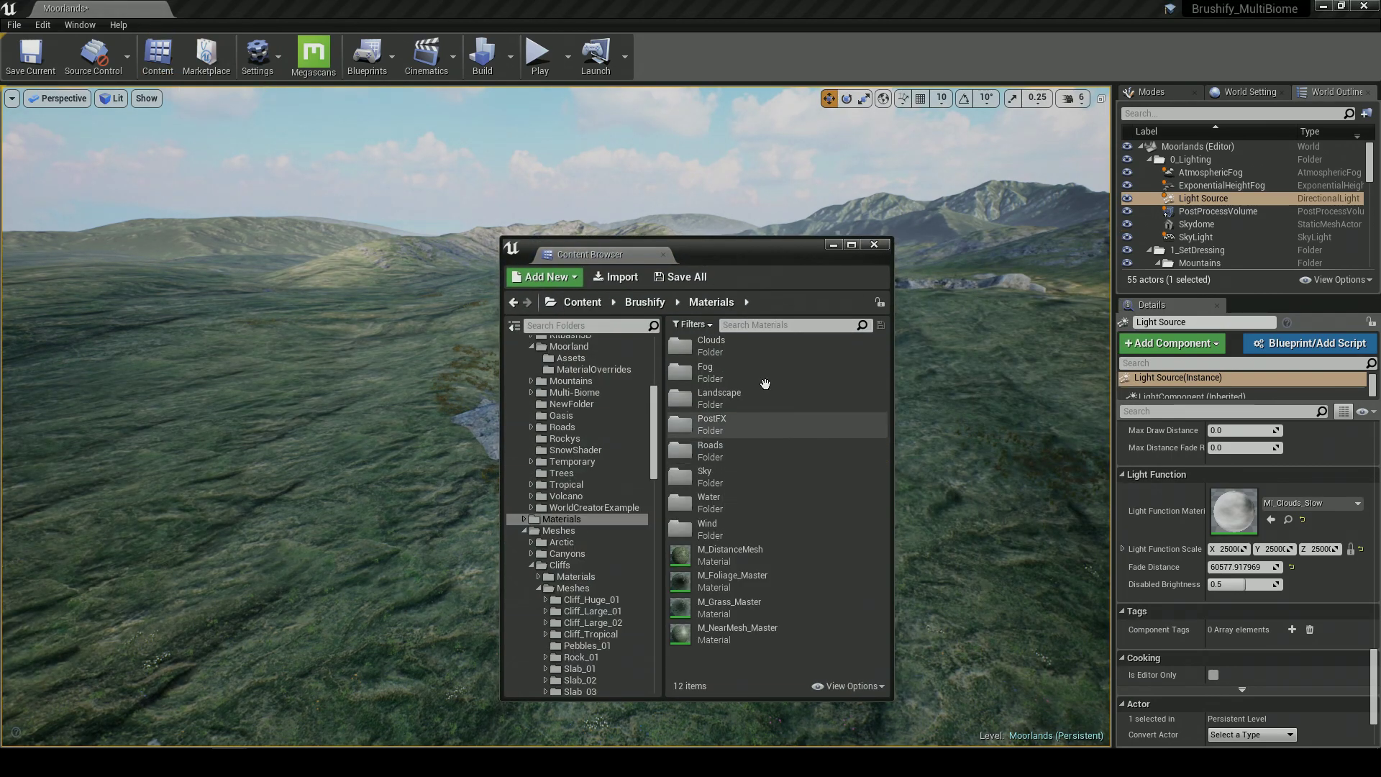
left_click_drag(741, 248, 307, 234)
double_click(294, 484)
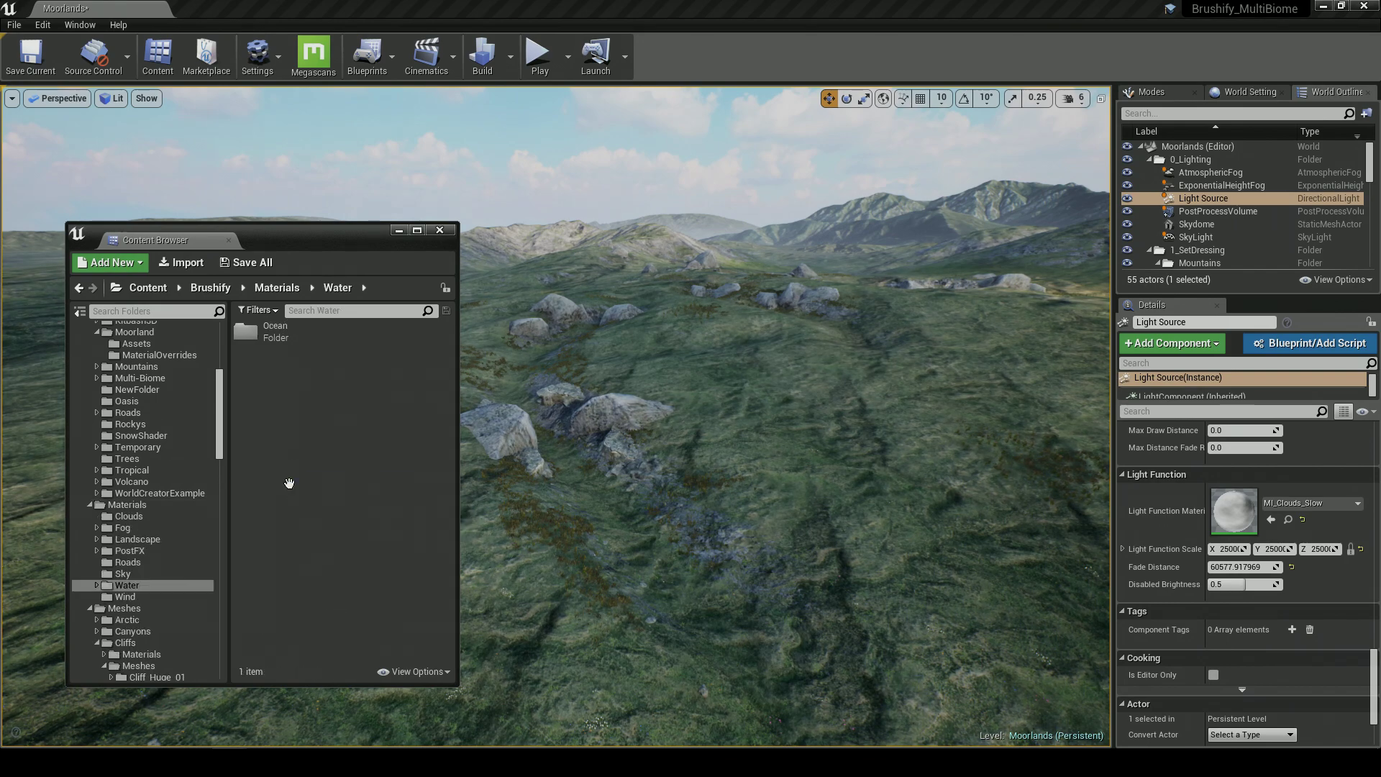
double_click(259, 331)
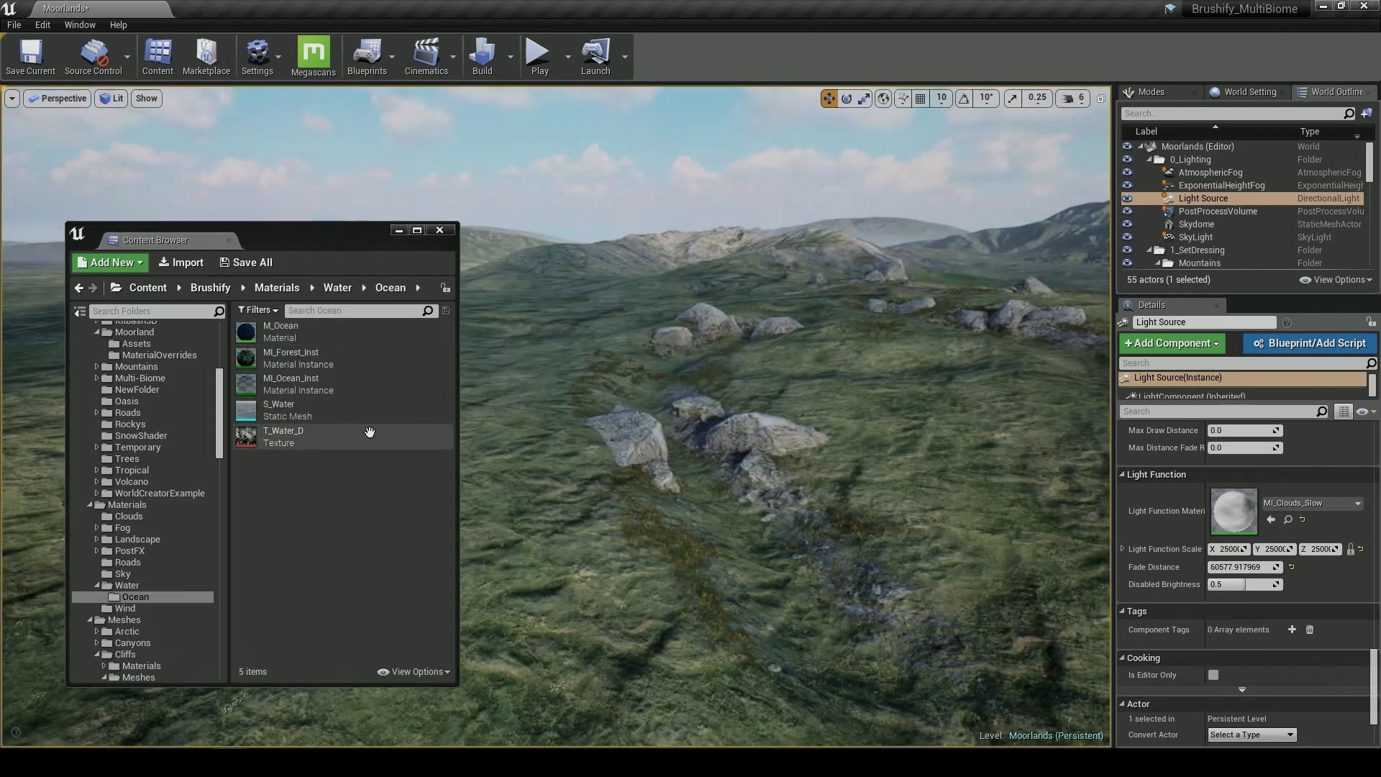
Place the S_Water static mesh in the gully, raise it between the rocks and hide the content browser
left_click_drag(345, 410, 691, 477)
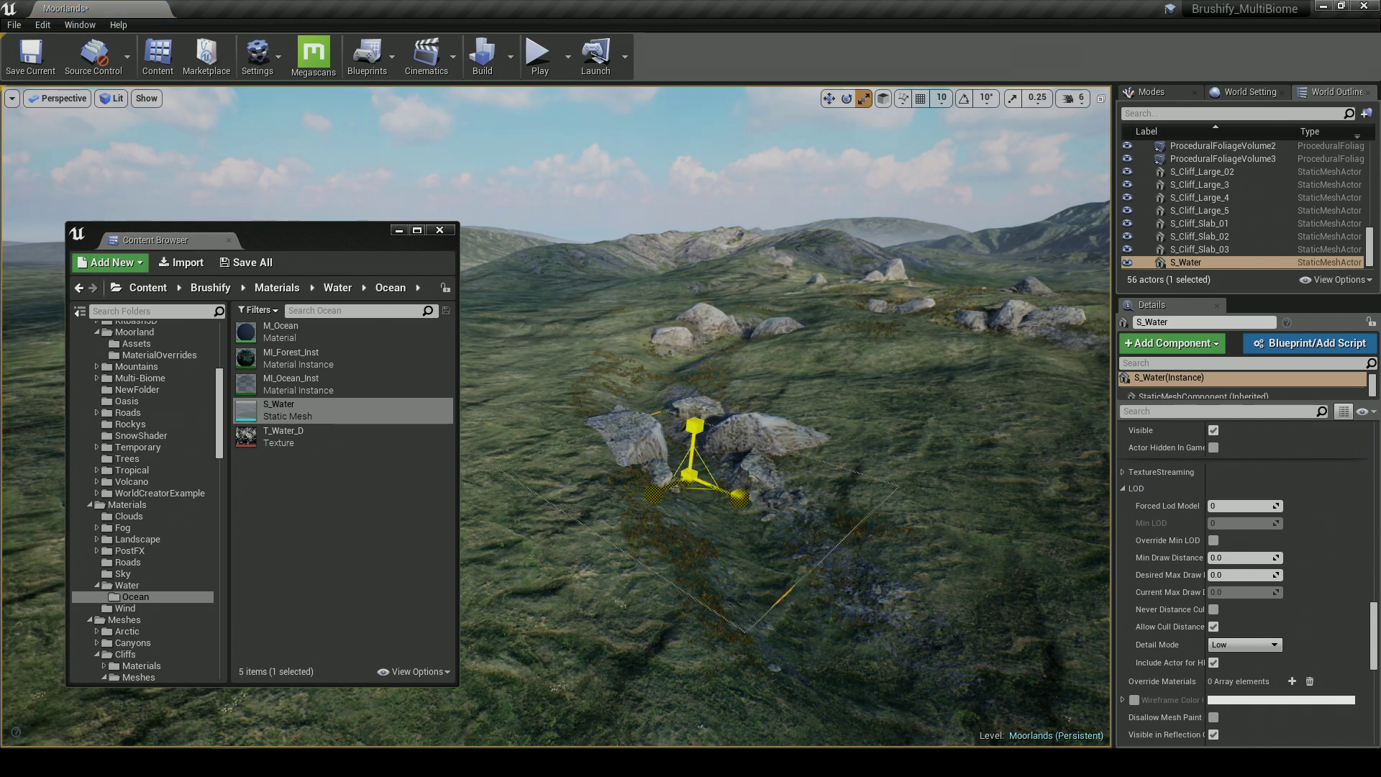
mouse_move(691, 453)
left_mouse_down()
mouse_move(693, 424)
mouse_move(692, 436)
left_mouse_up()
key("w")
right_click_drag(692, 437, 780, 424)
key("s")
right_click_drag(538, 387, 529, 386)
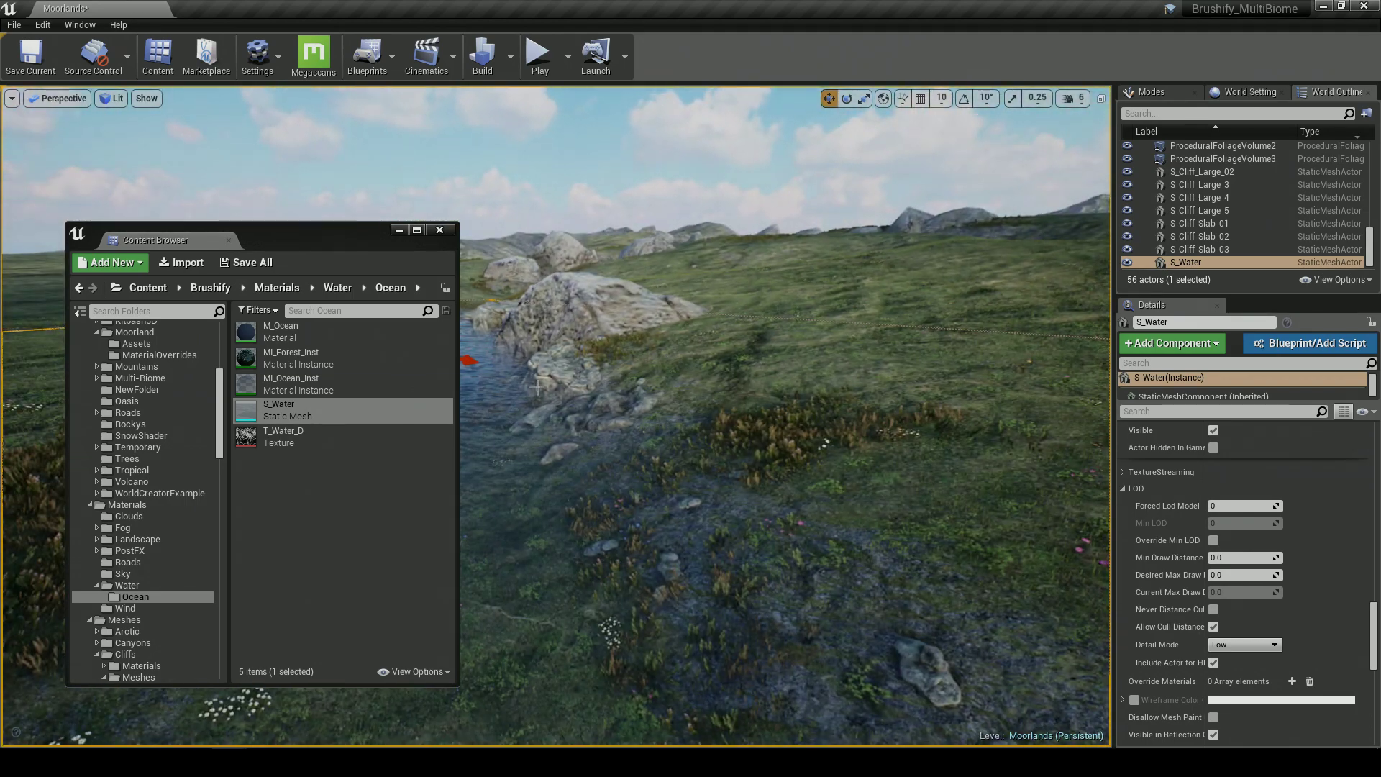
left_click(398, 230)
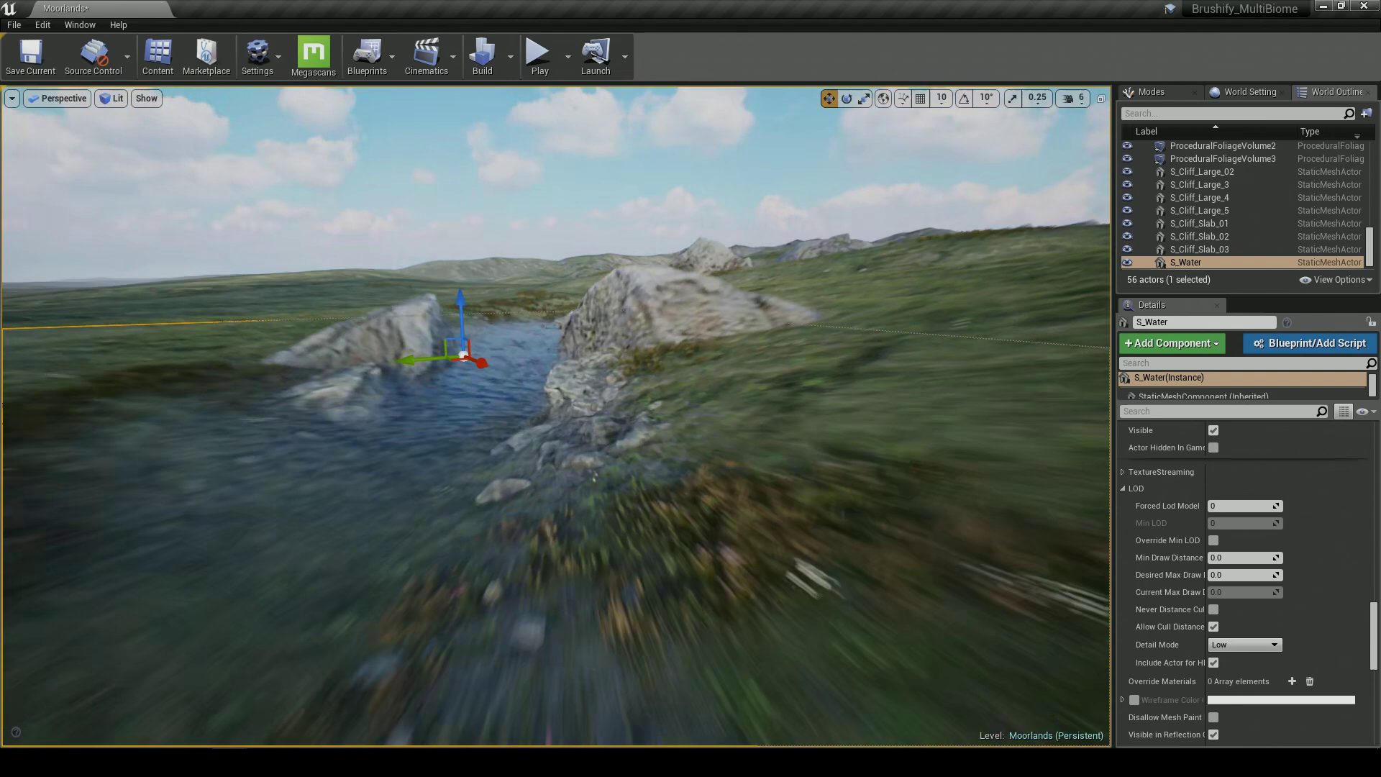
right_click_drag(609, 453, 609, 453)
Copy S_Water's material instance MI_Ocean_Inst into the Temporary/Moorland_Creation folder and assign the copy to the mesh's Element 0 slot
scroll(1228, 584, "down", 10)
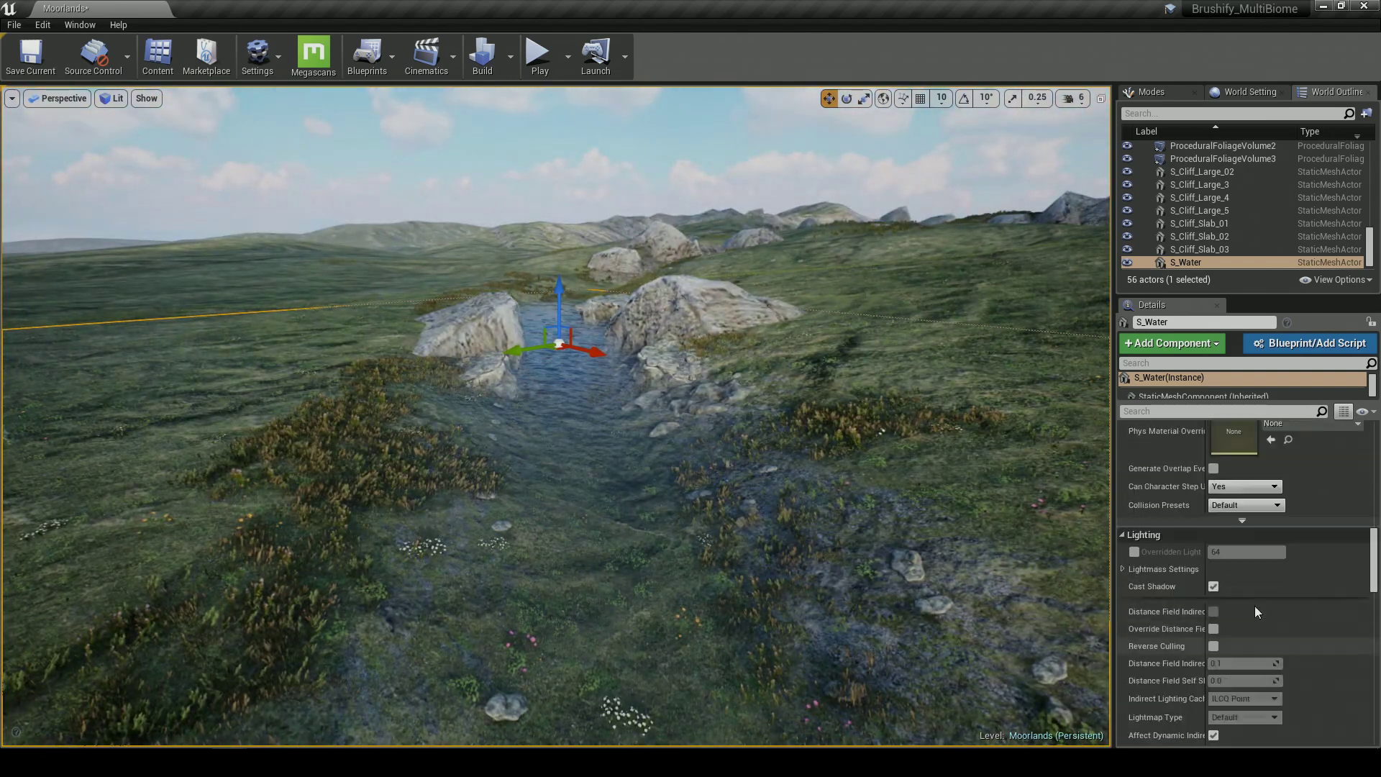
scroll(1258, 613, "up", 8)
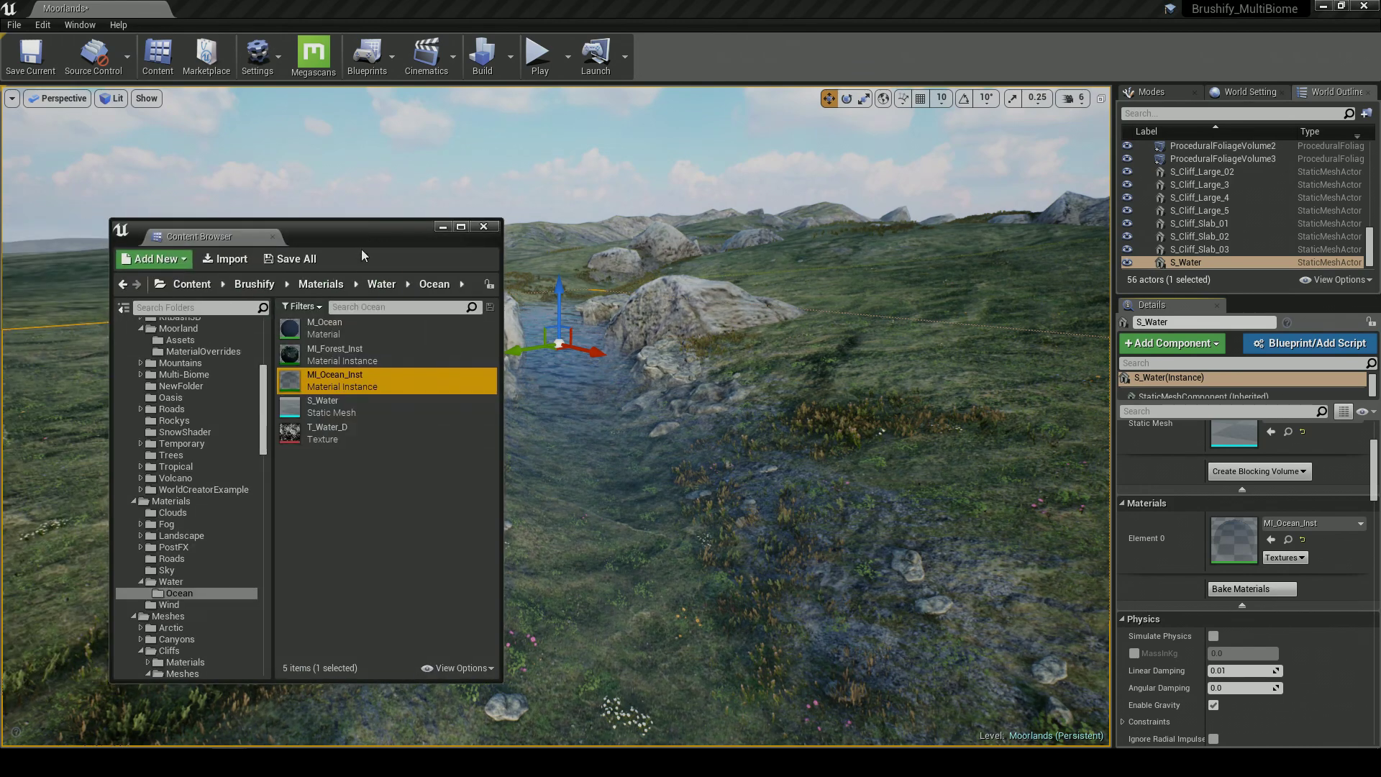
scroll(222, 420, "up", 2)
left_click(221, 420)
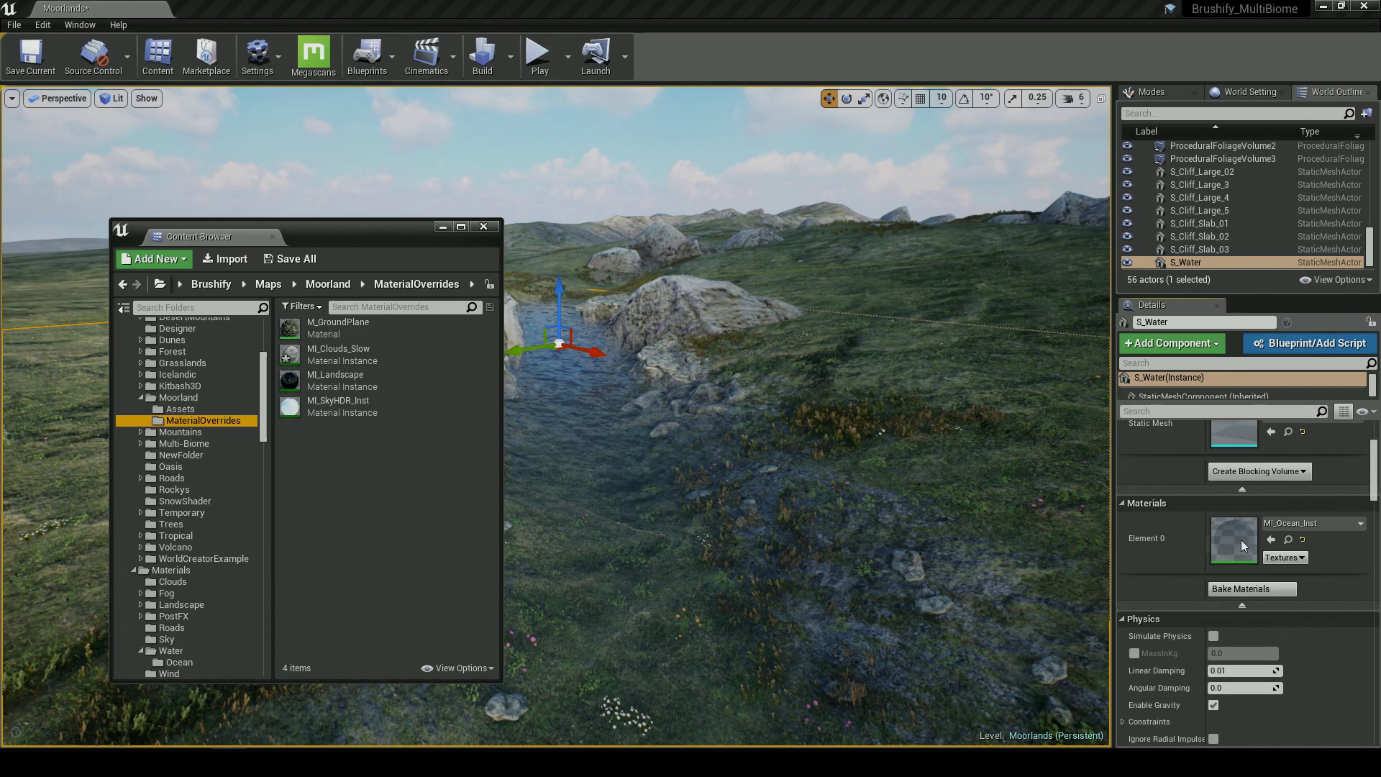
left_click(1288, 540)
left_click_drag(368, 381, 223, 605)
left_click(236, 623)
left_click(241, 604)
left_click_drag(345, 352, 1192, 560)
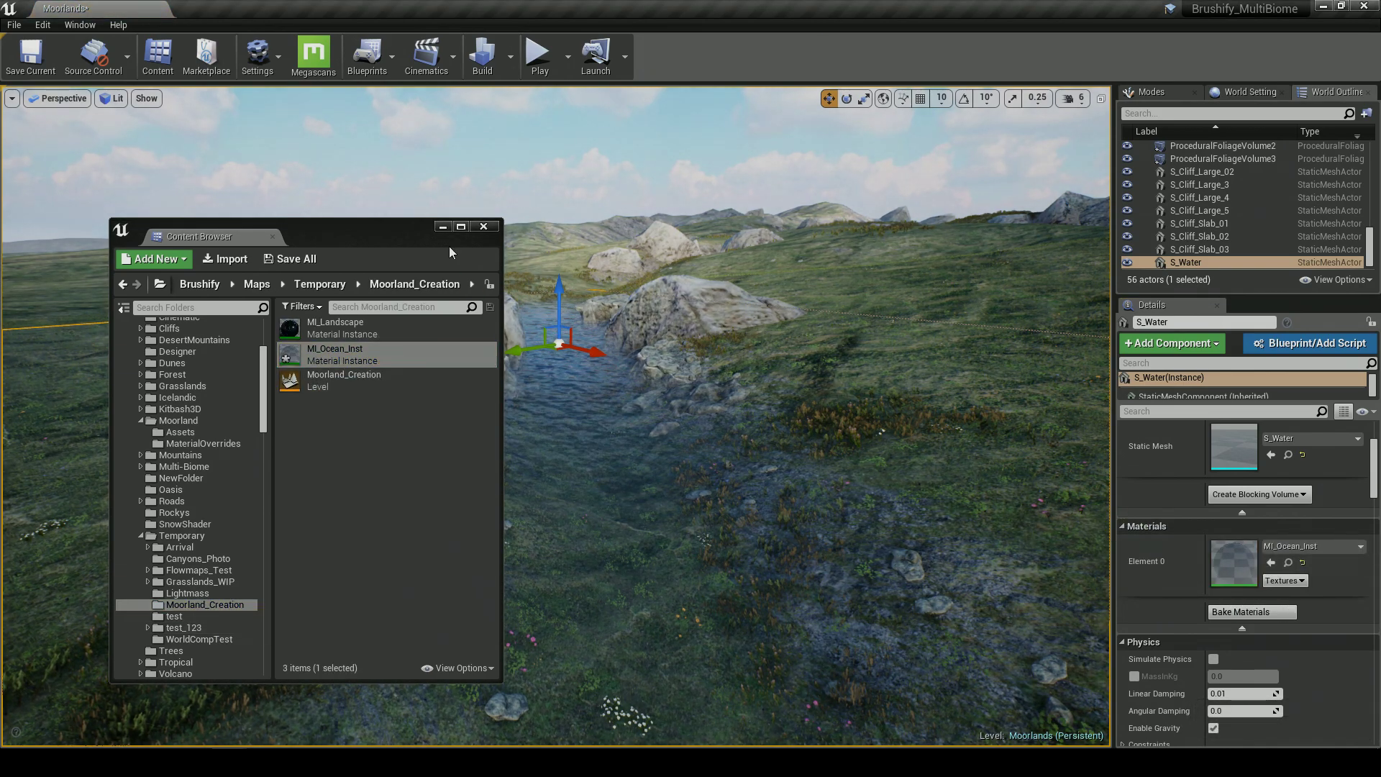
left_click(483, 226)
Open the copied MI_Ocean_Inst for editing and lower its FadeDistance while keeping the stream in sight
left_click(1287, 563)
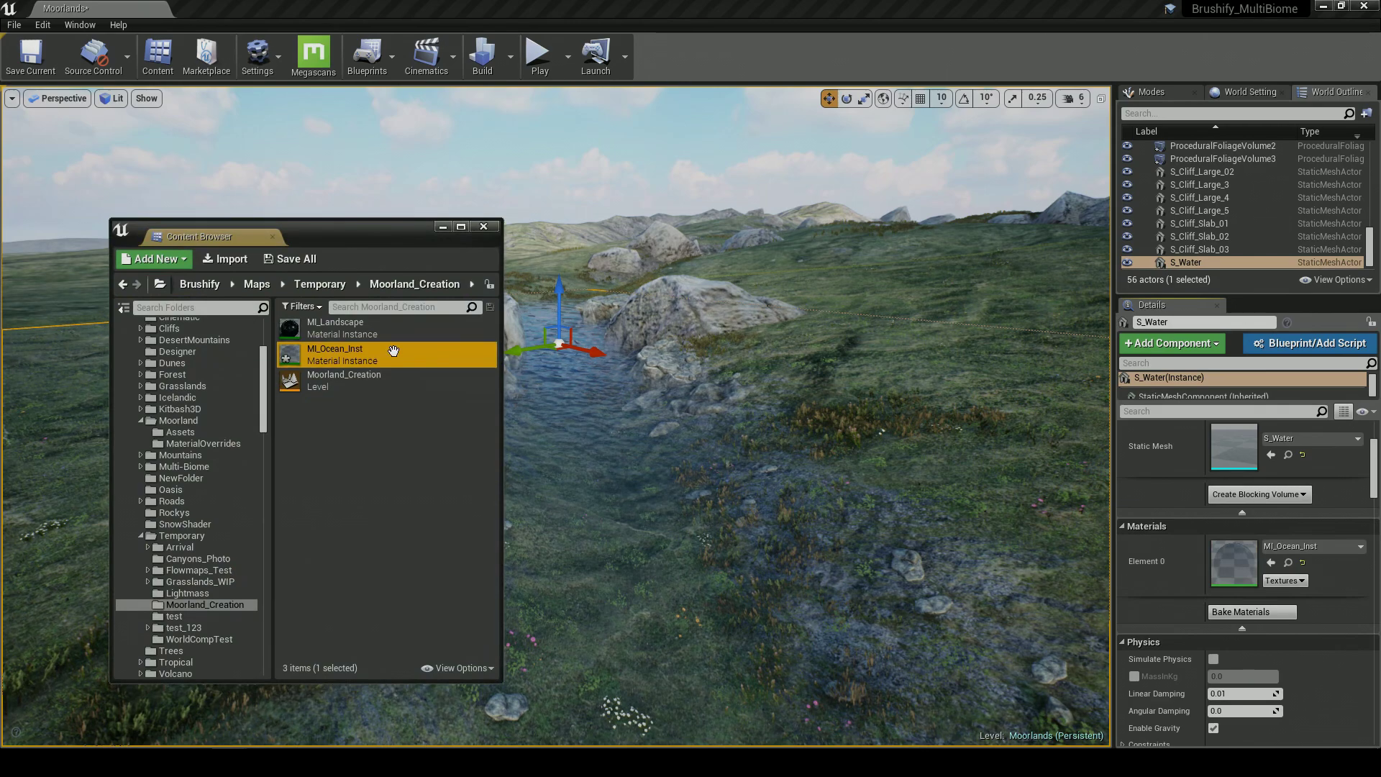
double_click(364, 354)
left_click_drag(555, 357, 248, 175)
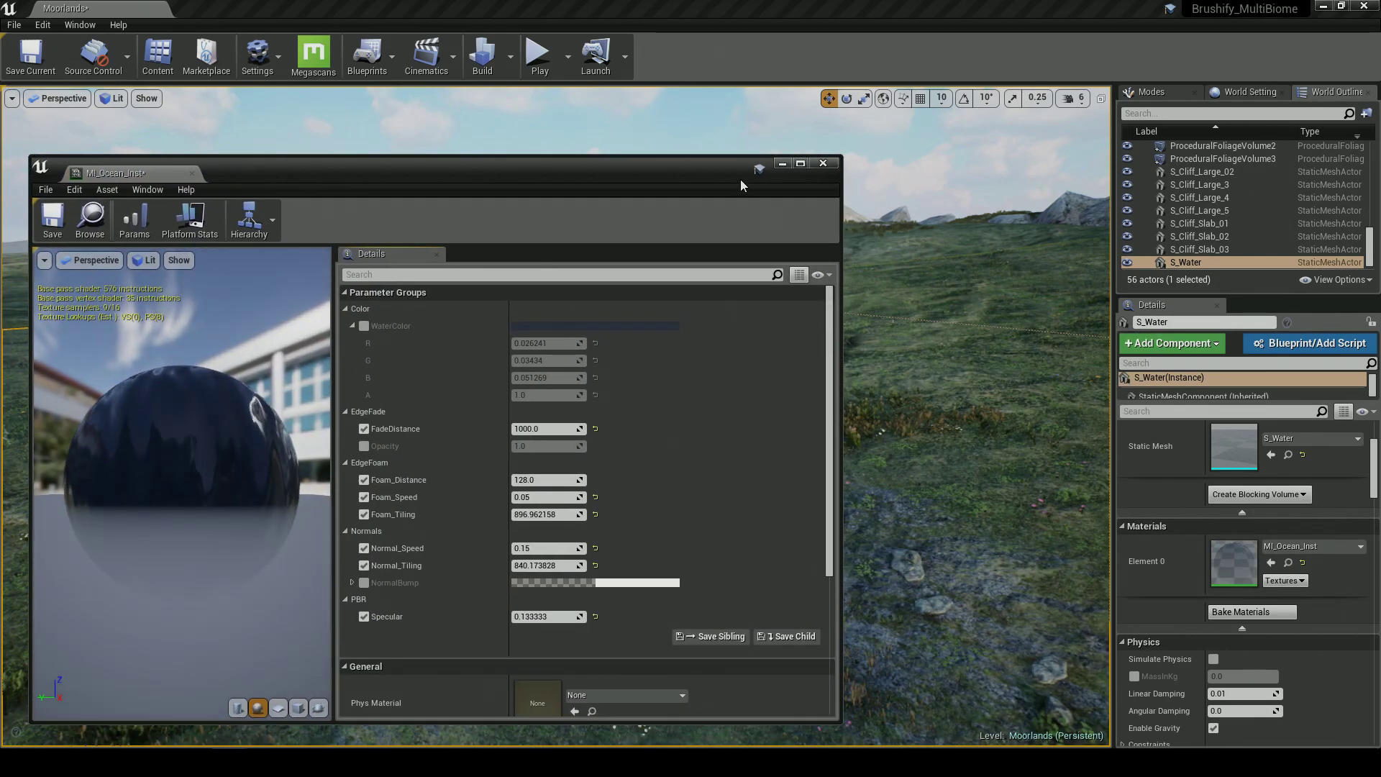
left_click_drag(842, 189, 516, 197)
mouse_move(731, 367)
right_mouse_down()
mouse_move(662, 367)
mouse_move(731, 367)
right_mouse_up()
left_click_drag(349, 429, 288, 429)
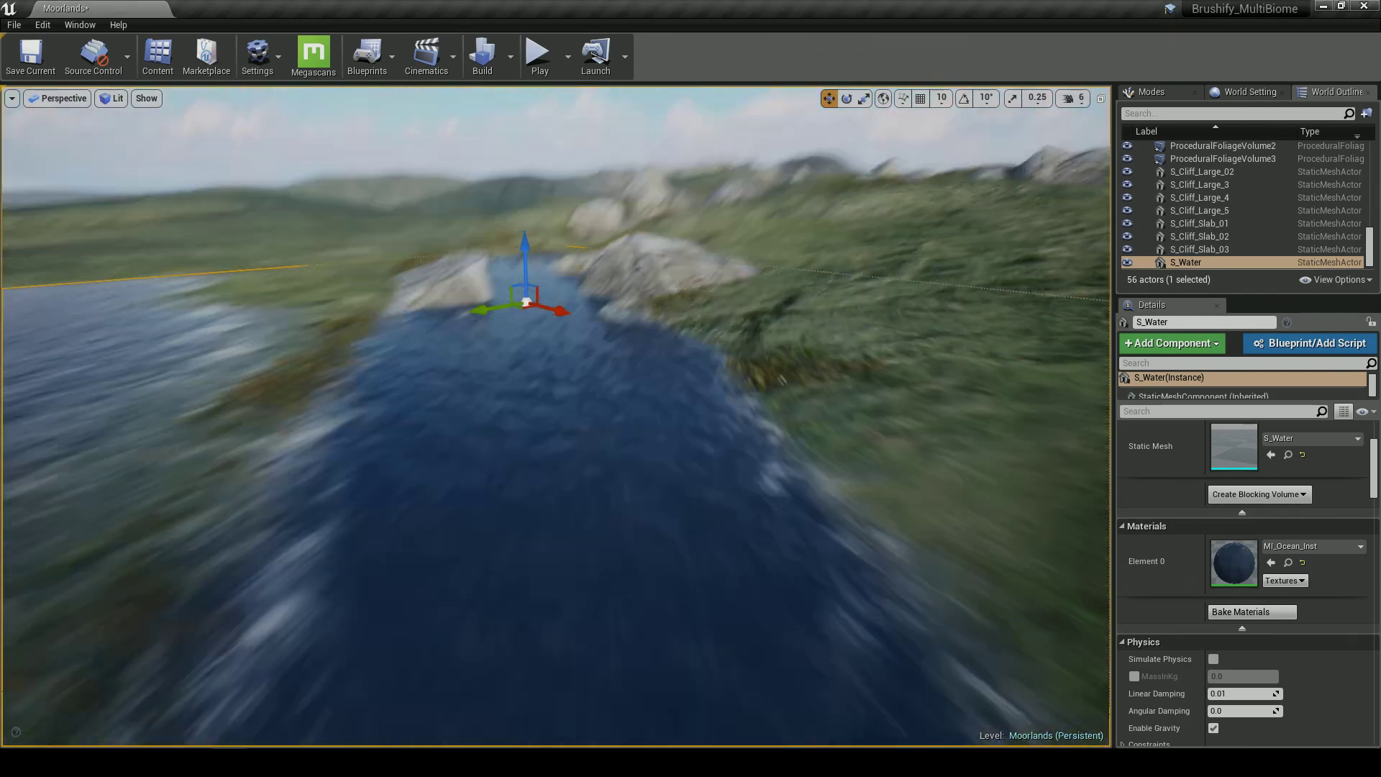
Lower the S_Water mesh in the gully, check the stream from the banks and deselect the mesh
right_click_drag(504, 360, 532, 309)
left_click_drag(479, 310, 479, 361)
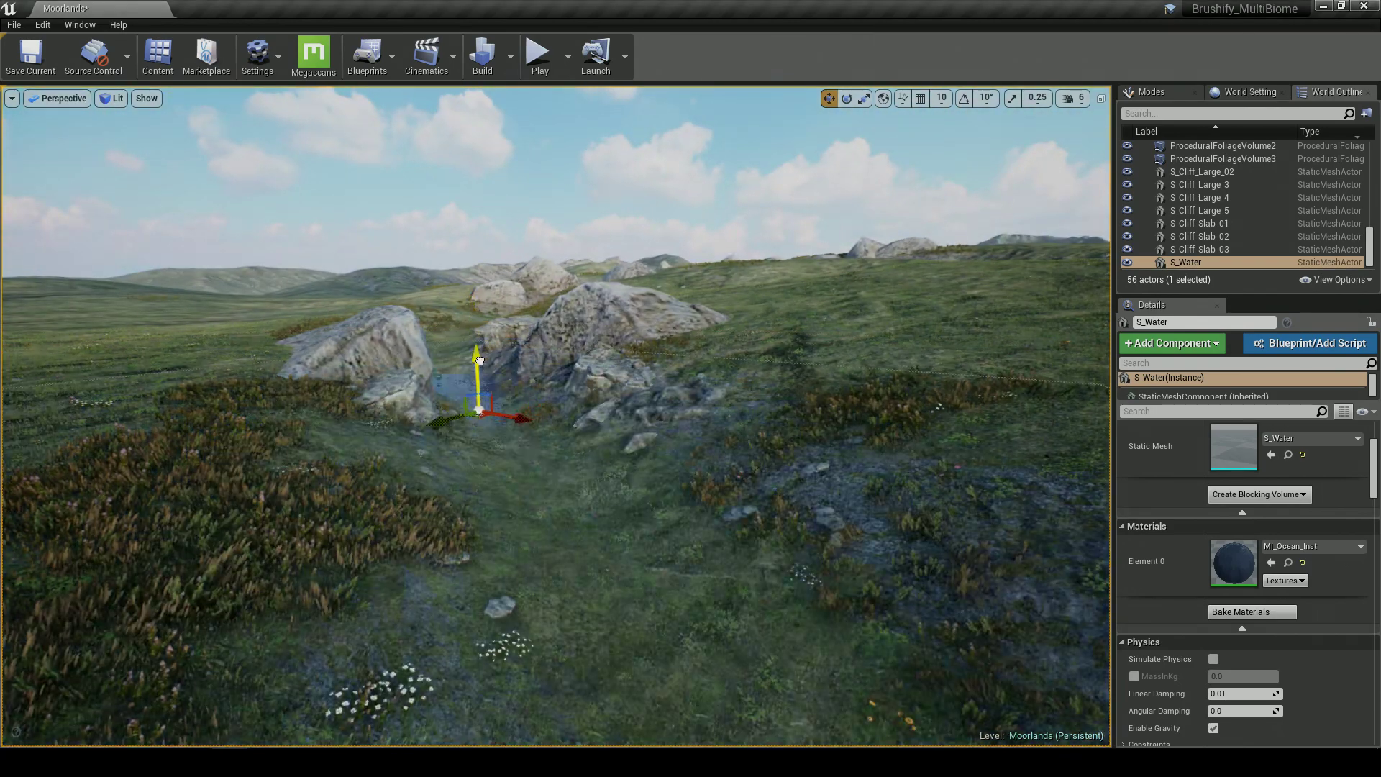
key("w")
mouse_move(485, 344)
right_mouse_down()
mouse_move(490, 378)
mouse_move(435, 352)
mouse_move(500, 351)
right_mouse_up()
key("d")
key("a")
key("w")
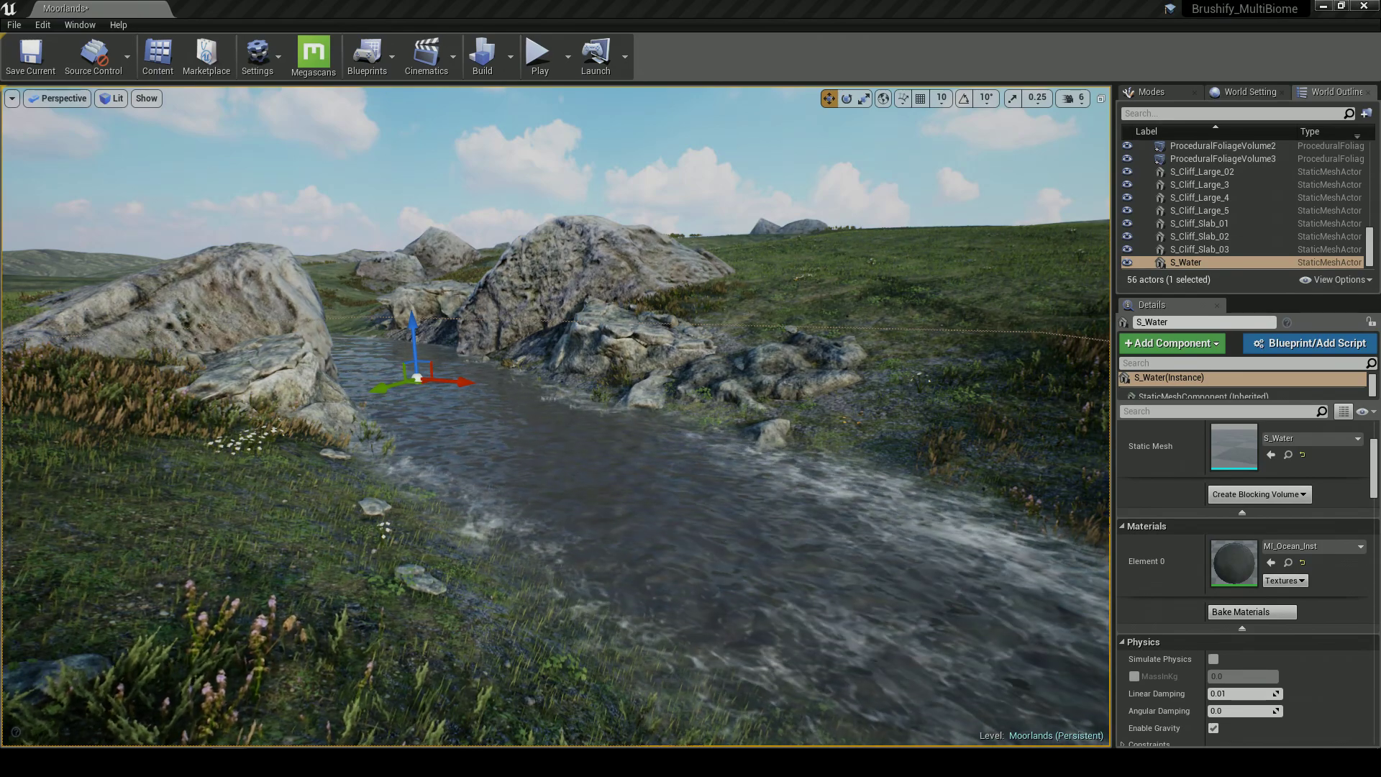
right_click_drag(556, 416, 521, 367)
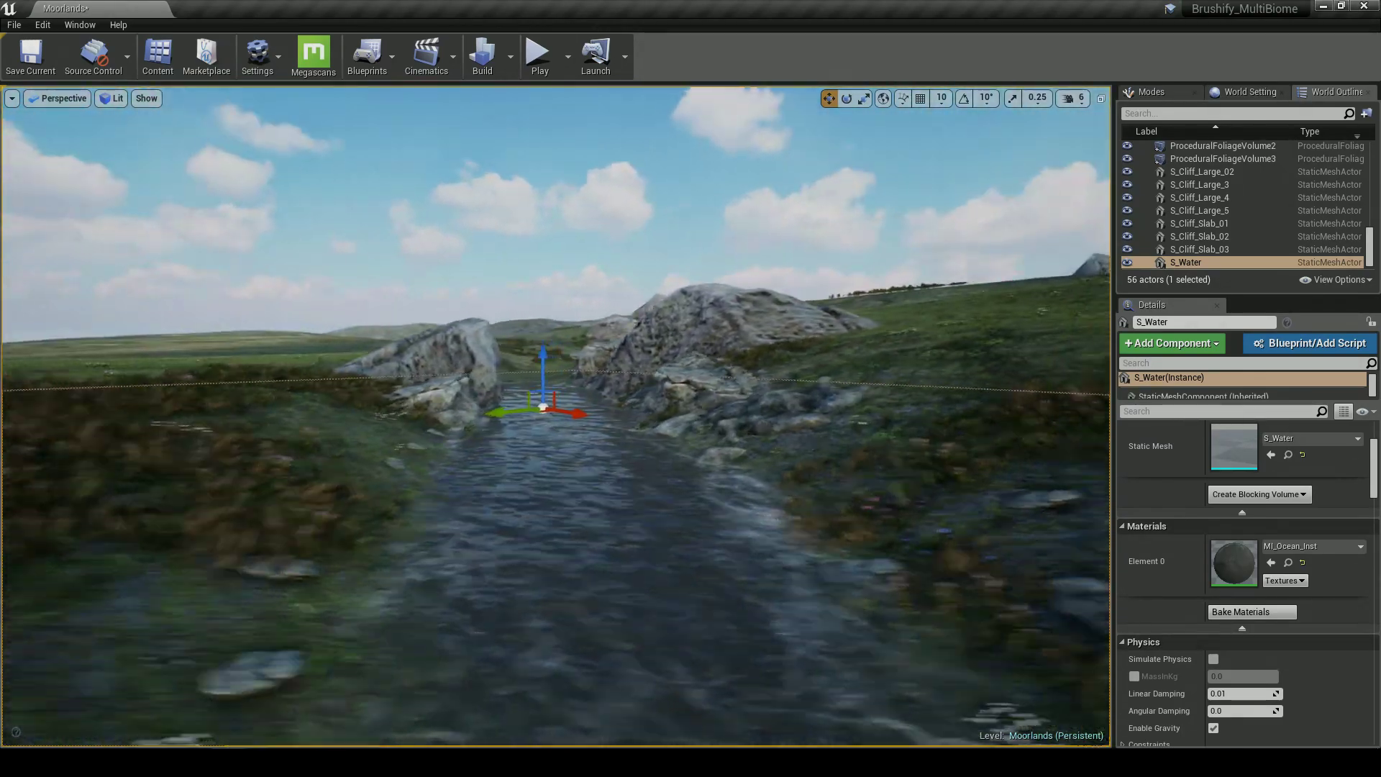
key("Escape")
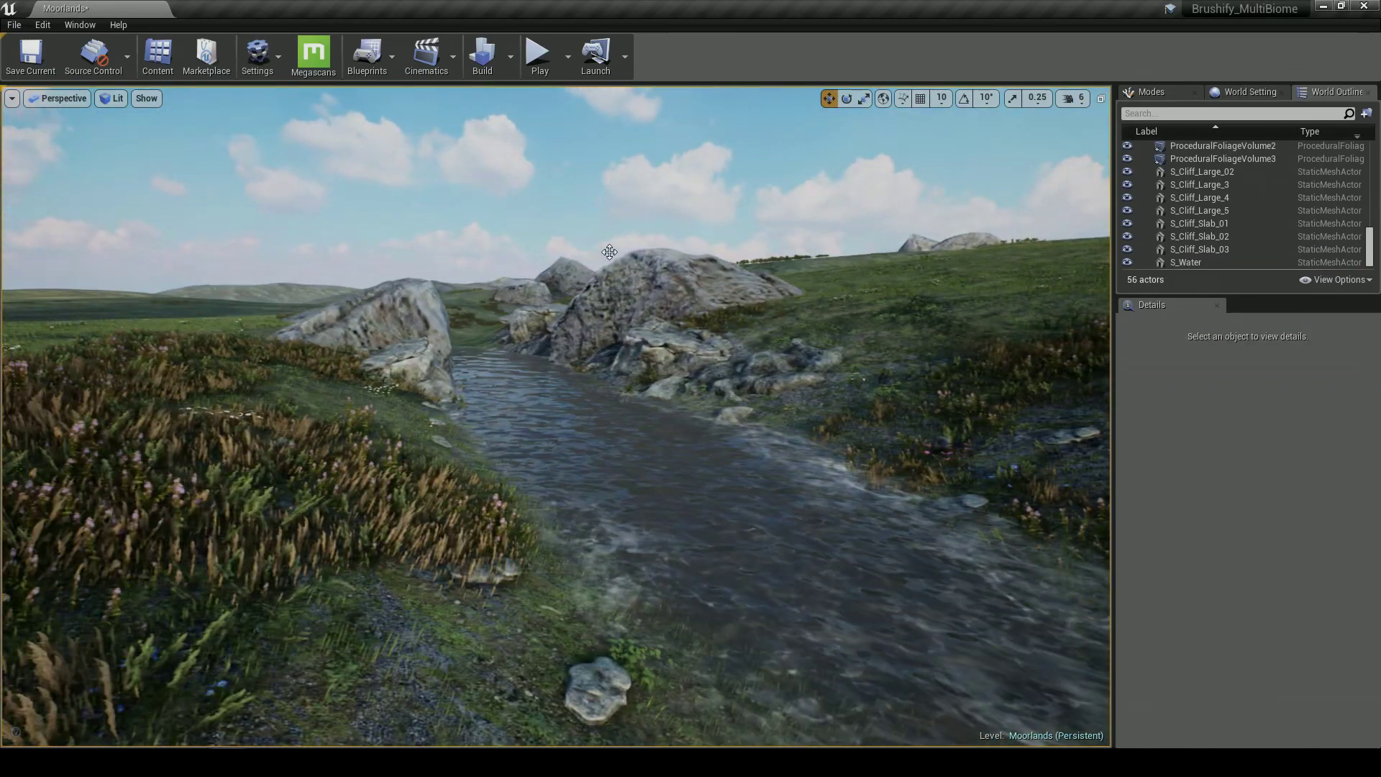
Play-test the level by running the character through the stream and across its bank, and end the session
left_click(538, 61)
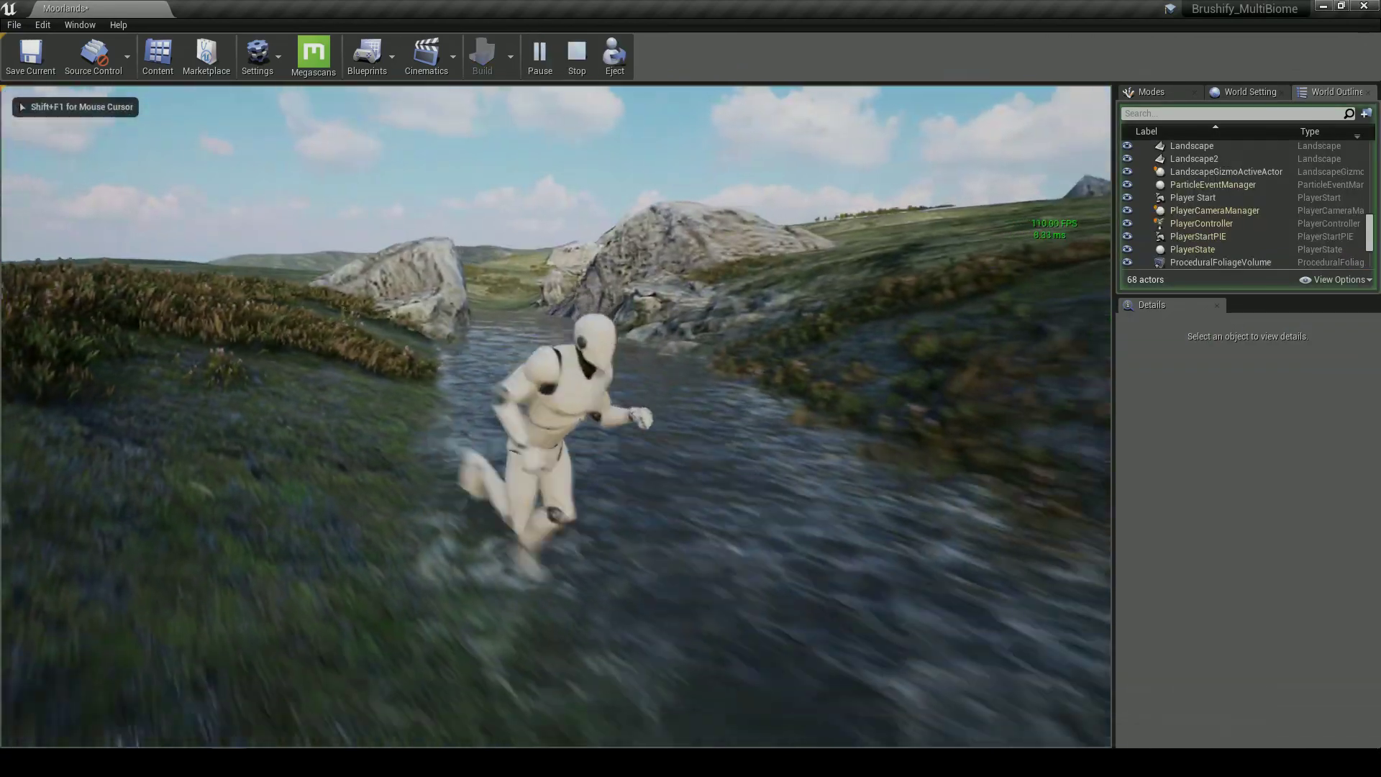
key("w")
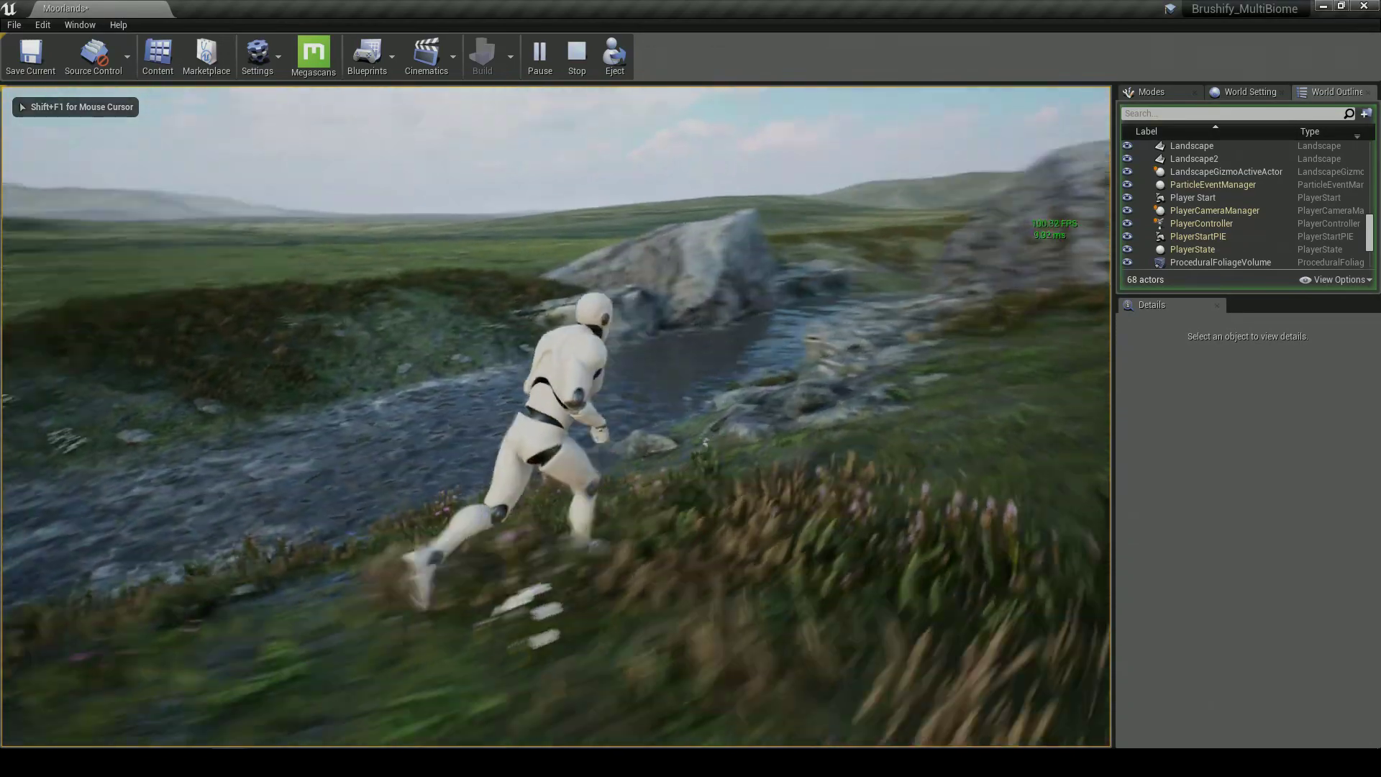
key("Escape")
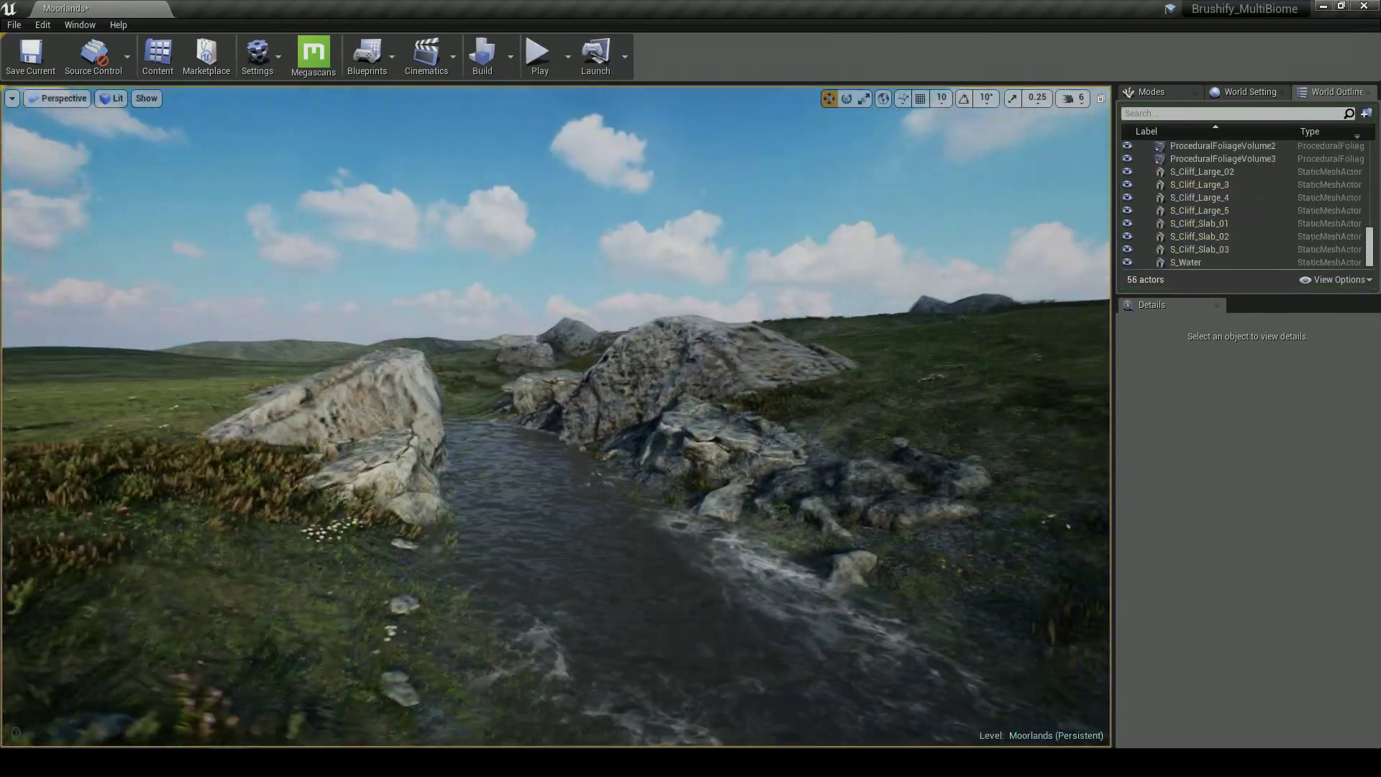
Examine the stream, its foam edges and the surrounding cliff rocks from both banks
right_click_drag(556, 417, 535, 420)
key("d")
mouse_move(618, 507)
right_mouse_down()
mouse_move(639, 502)
mouse_move(616, 509)
right_mouse_up()
key("a")
key("d")
key("a")
scroll(608, 508, "up", 4)
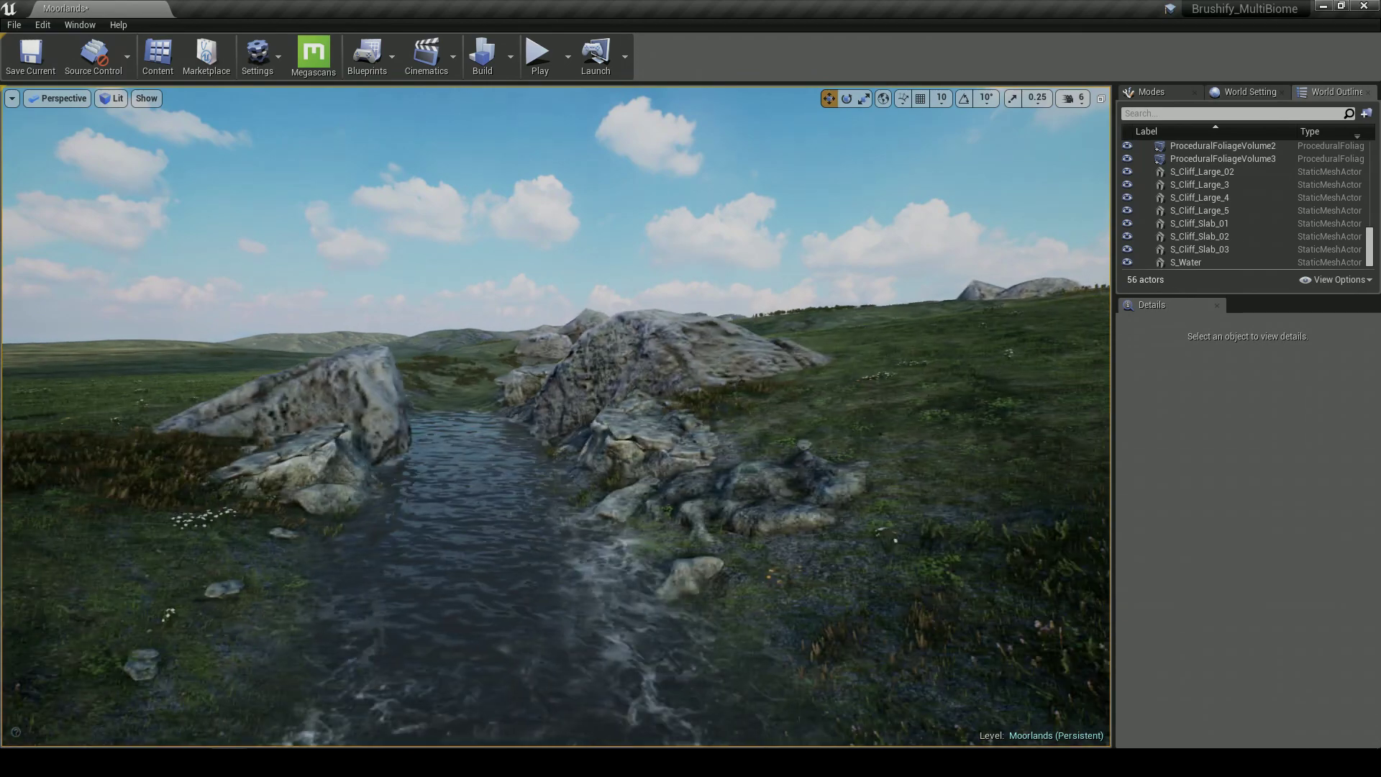
right_click_drag(600, 507, 669, 507)
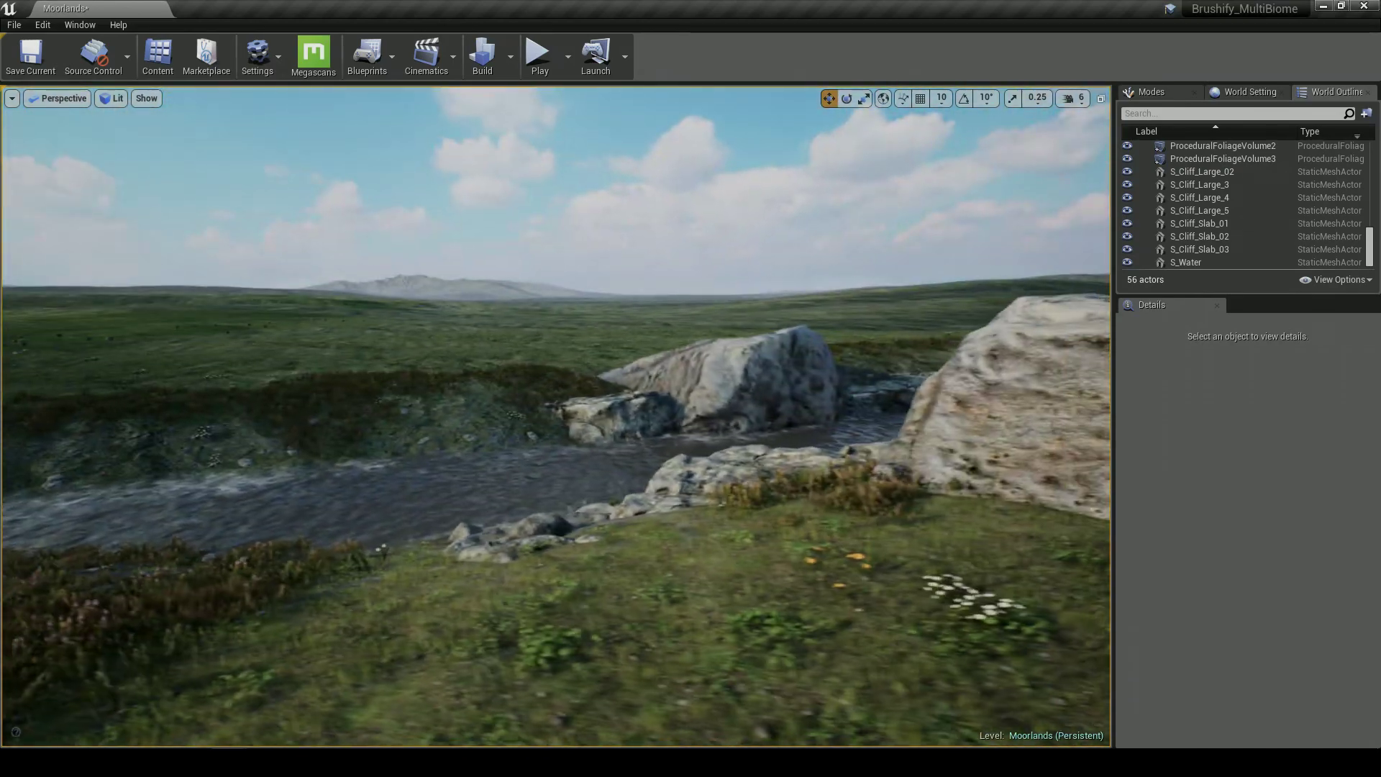
scroll(556, 416, "up", 5)
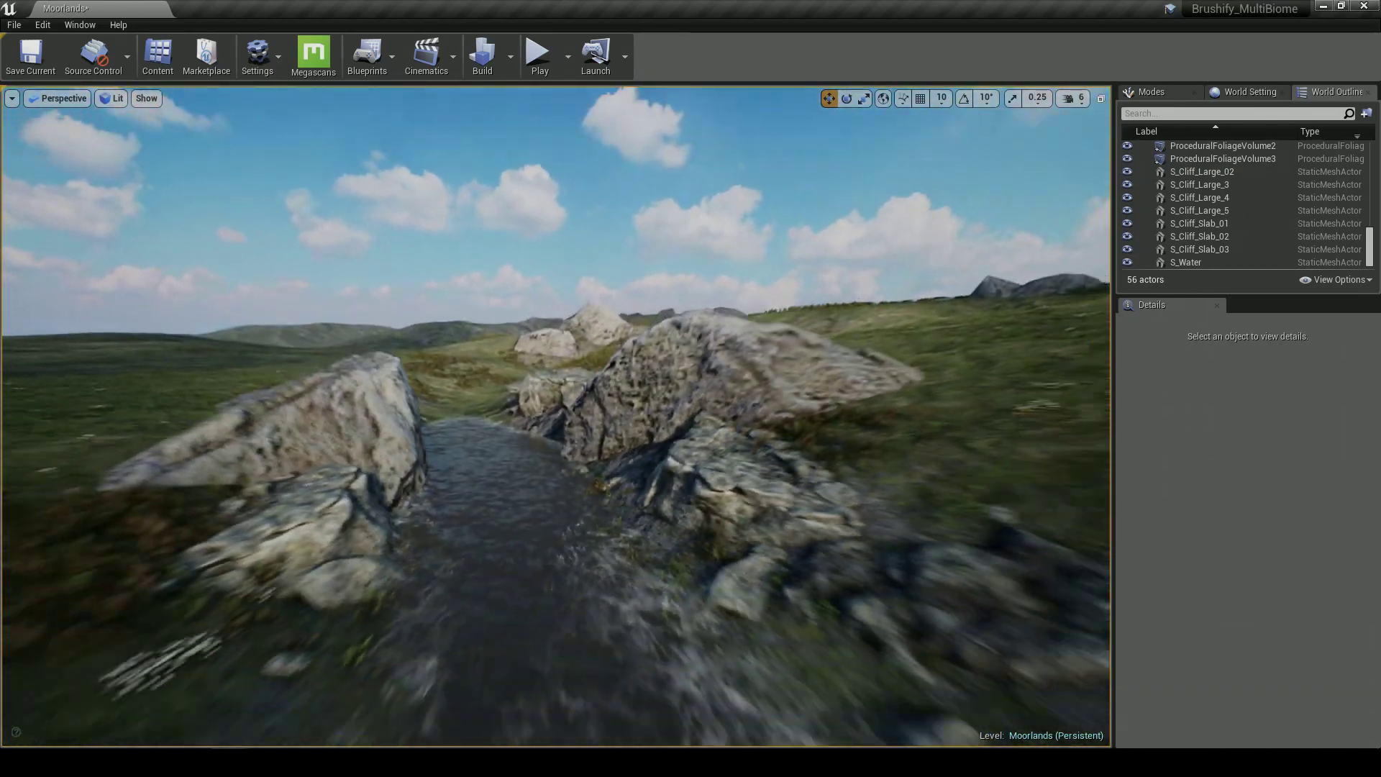
key("a")
key("q")
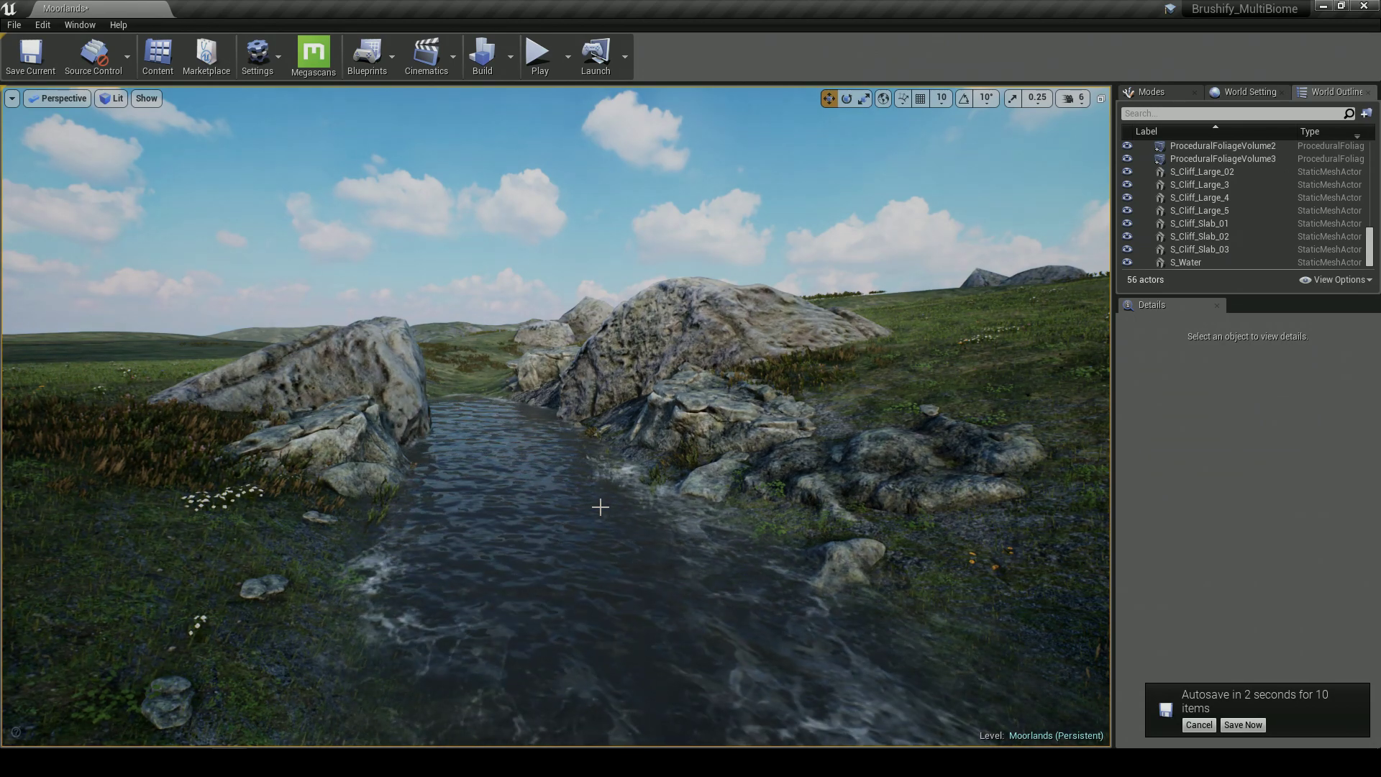
mouse_move(600, 507)
right_mouse_down()
mouse_move(668, 507)
mouse_move(597, 496)
mouse_move(600, 507)
right_mouse_up()
key("s")
key("w")
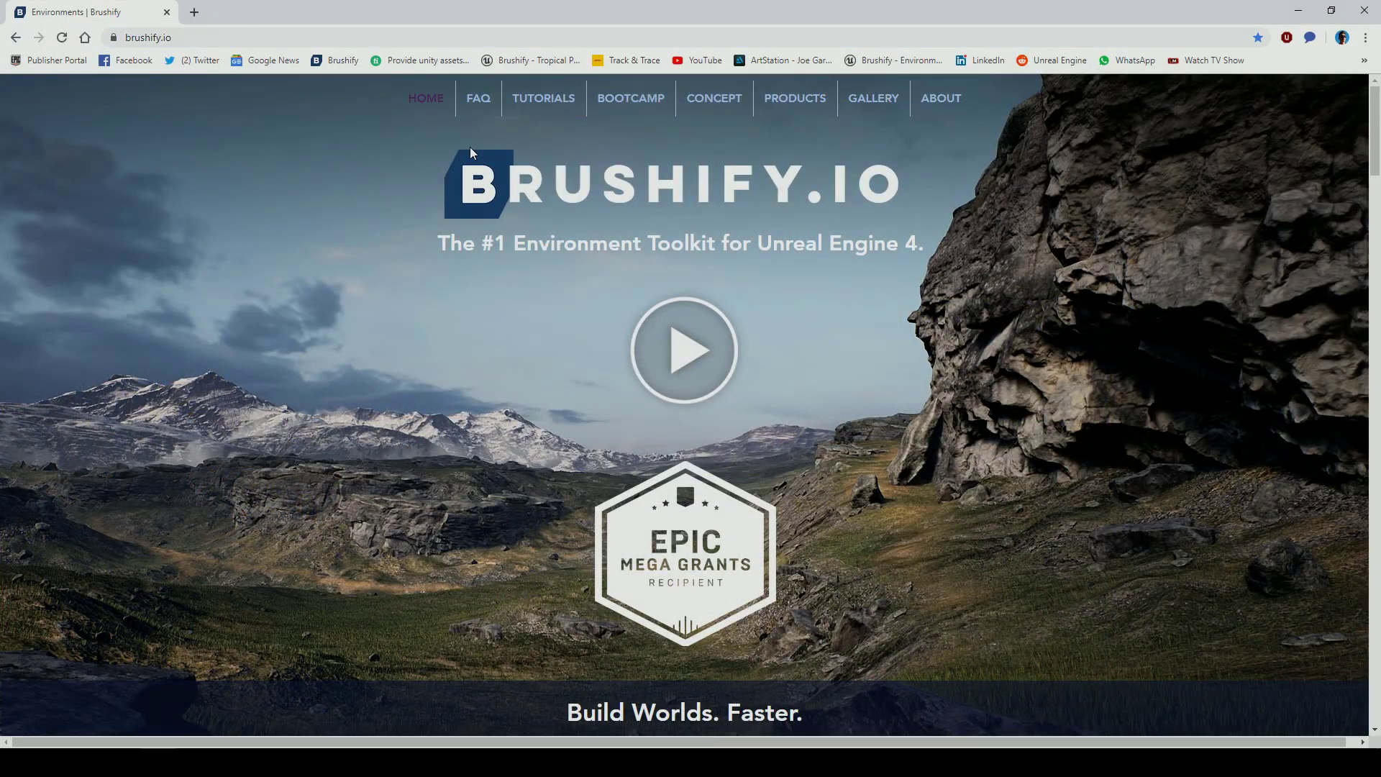
Switch to the web browser, open the Bootcamp page on brushify.io and look over its subscription section
left_click(620, 109)
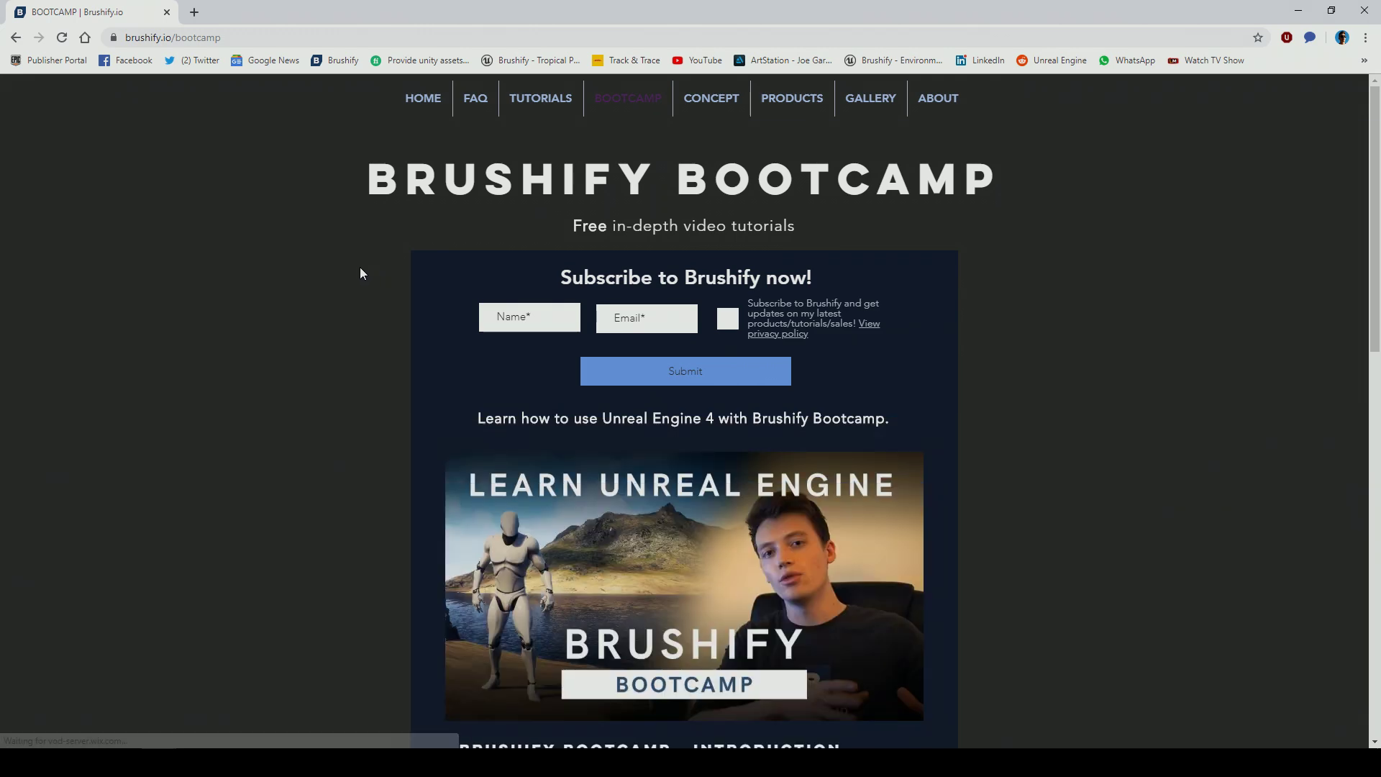
scroll(323, 239, "down", 4)
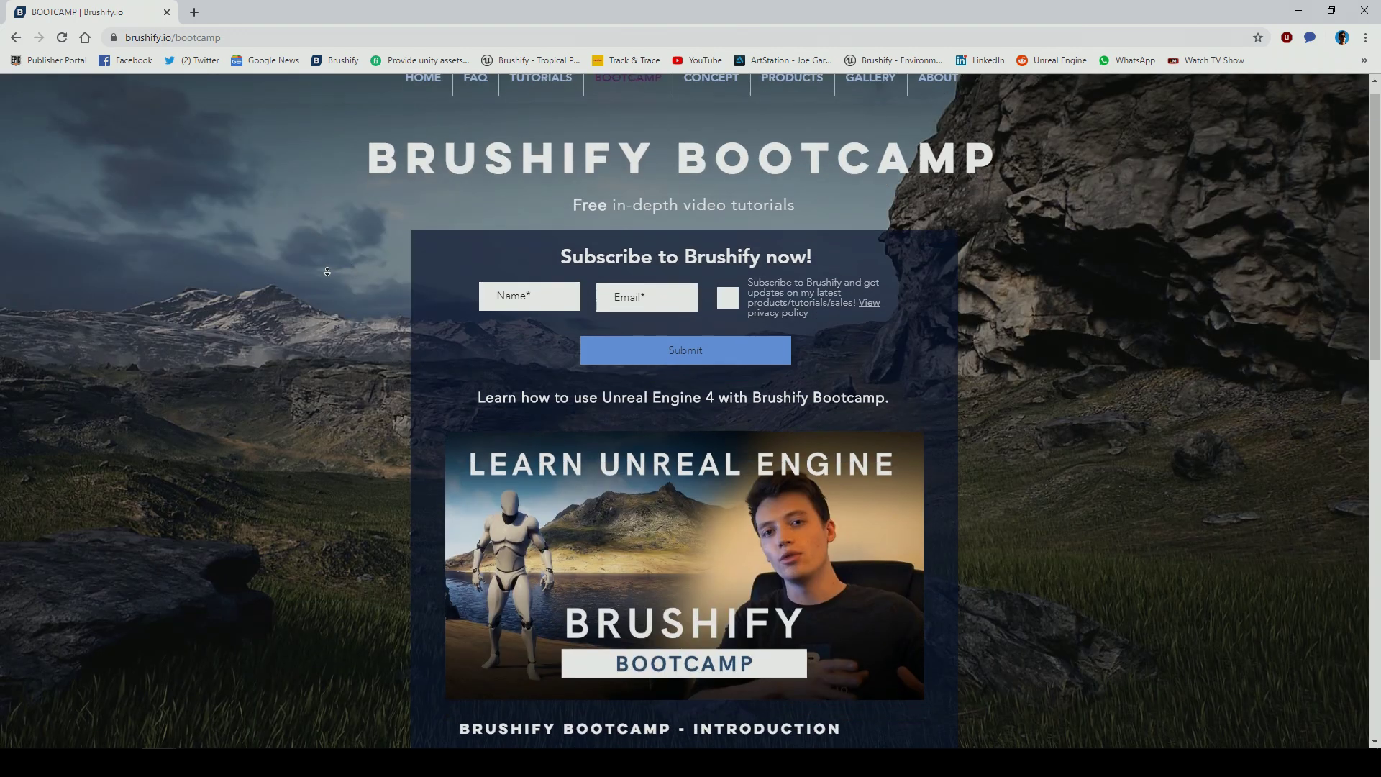
scroll(326, 269, "up", 4)
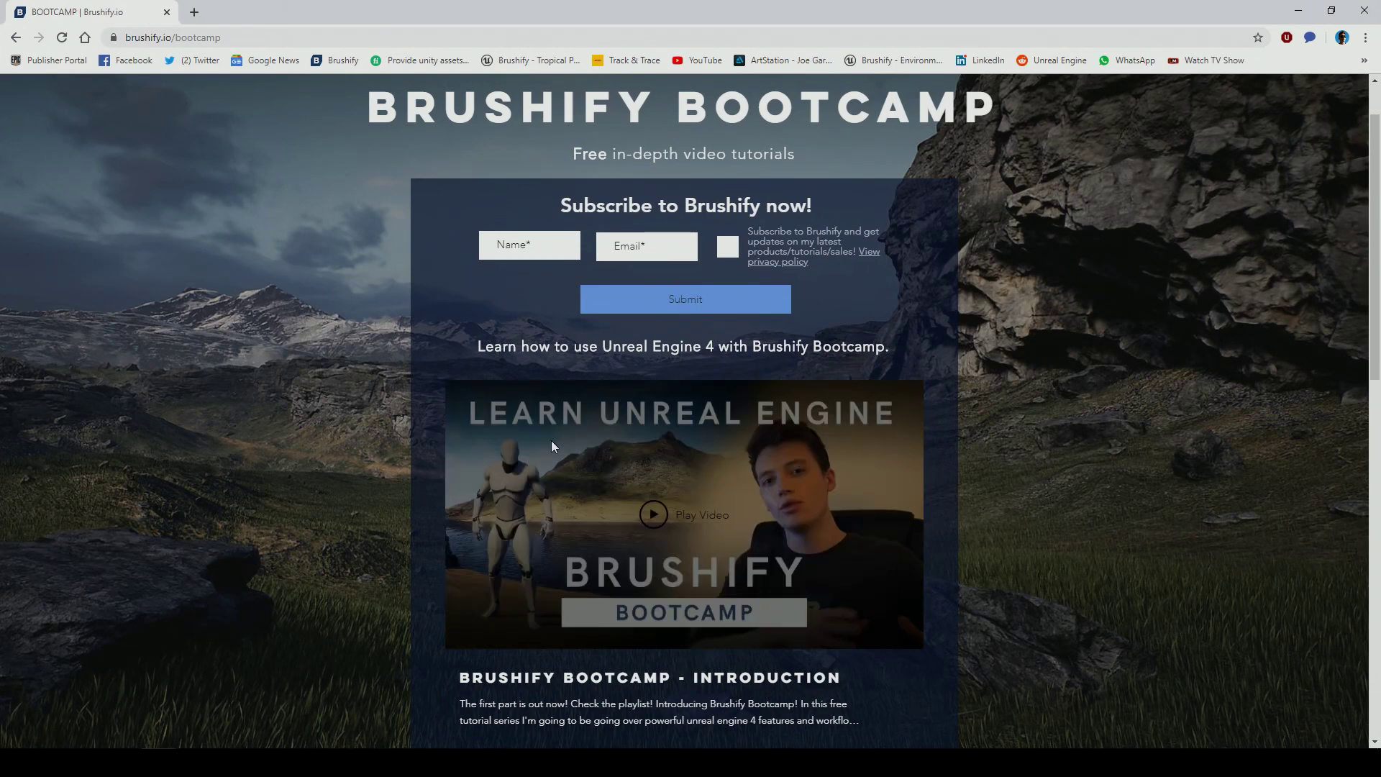
Open the Brushify Bootcamp - Introduction video on the Bootcamp page, pause it and close the player
scroll(551, 440, "down", 2)
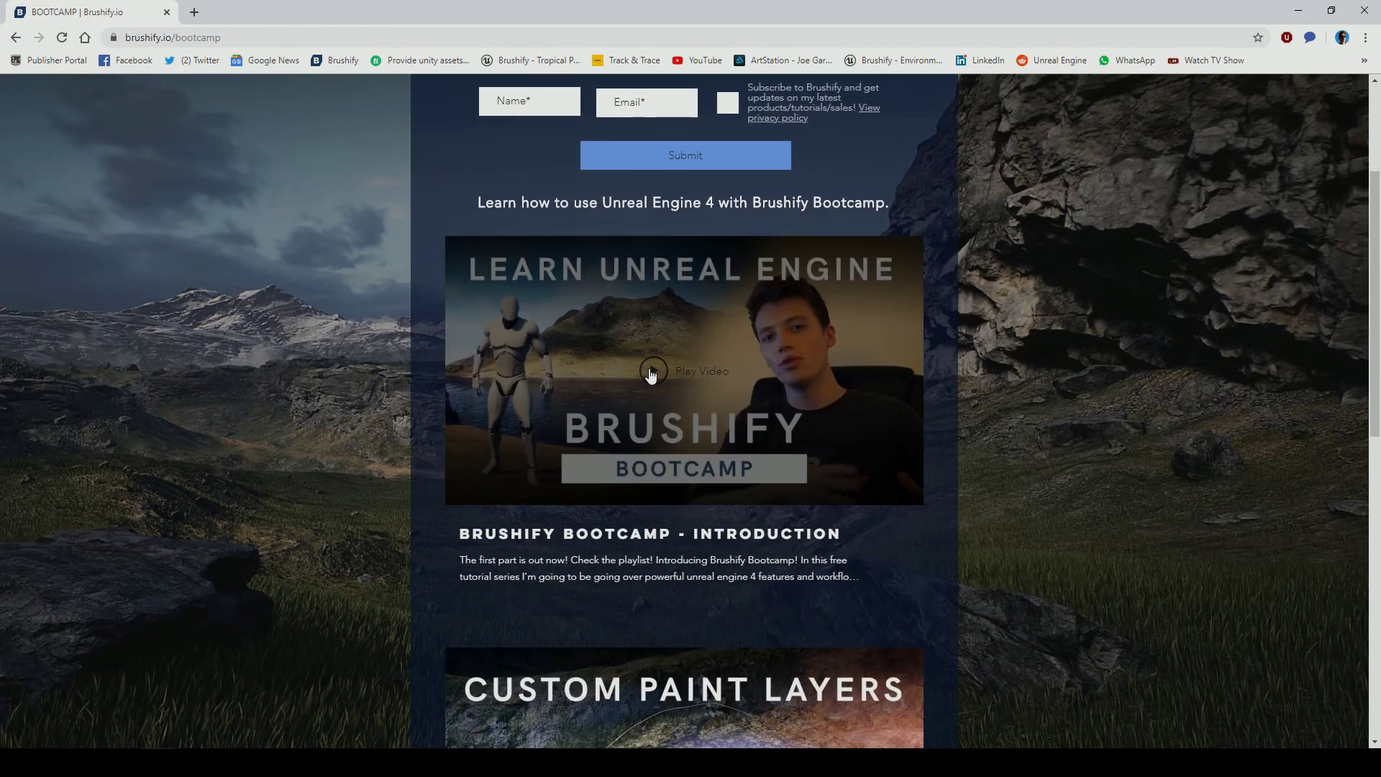
left_click(652, 371)
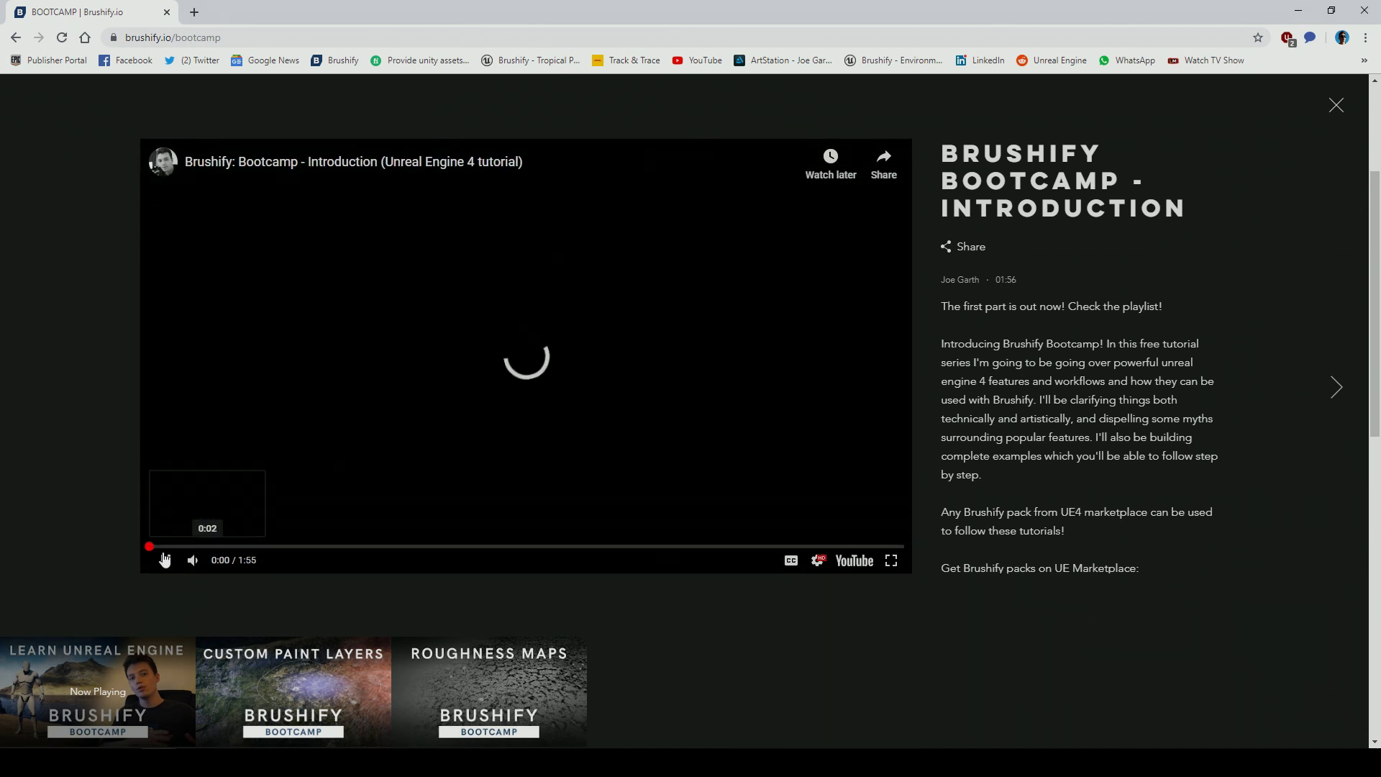
left_click(166, 560)
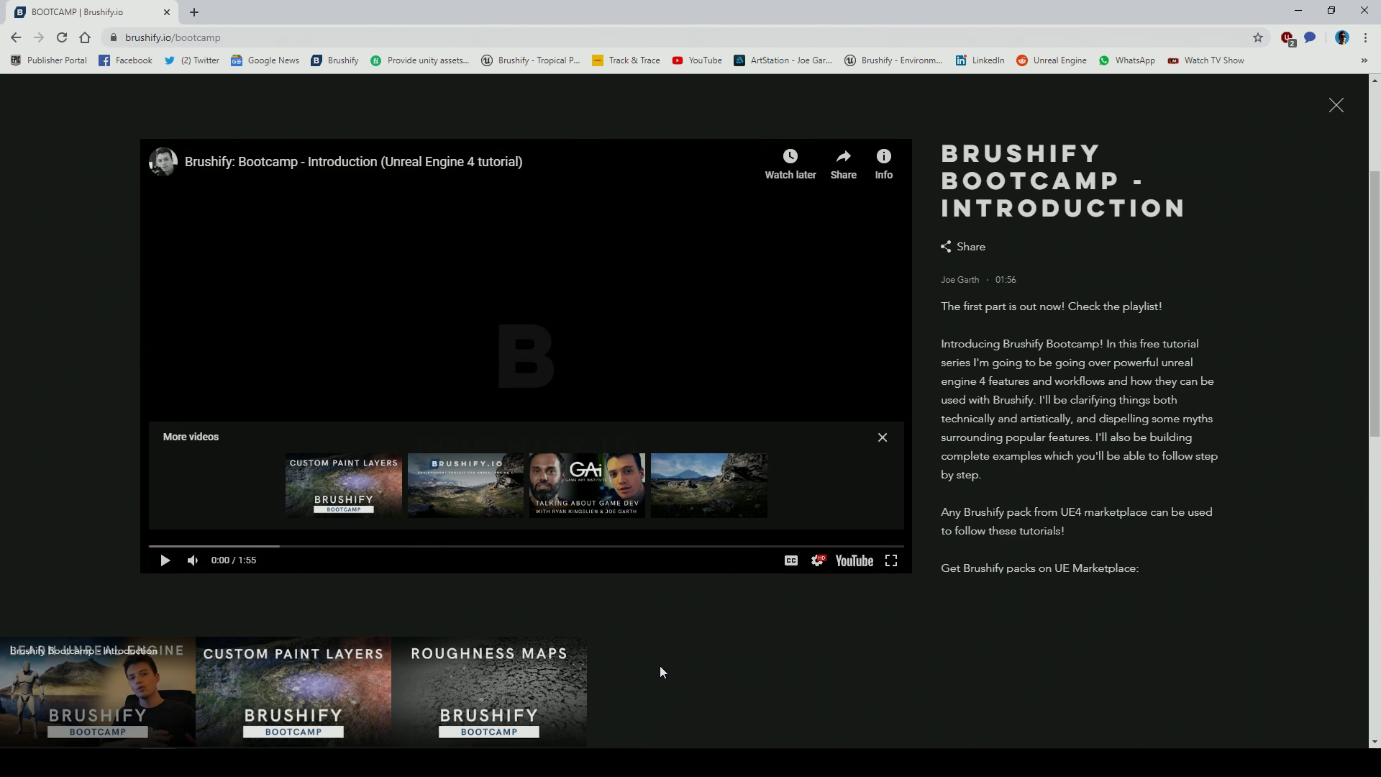
left_click(1334, 107)
Look through the Custom Paint Layers and Roughness Maps tutorials listed on the Bootcamp page
scroll(1073, 308, "down", 1)
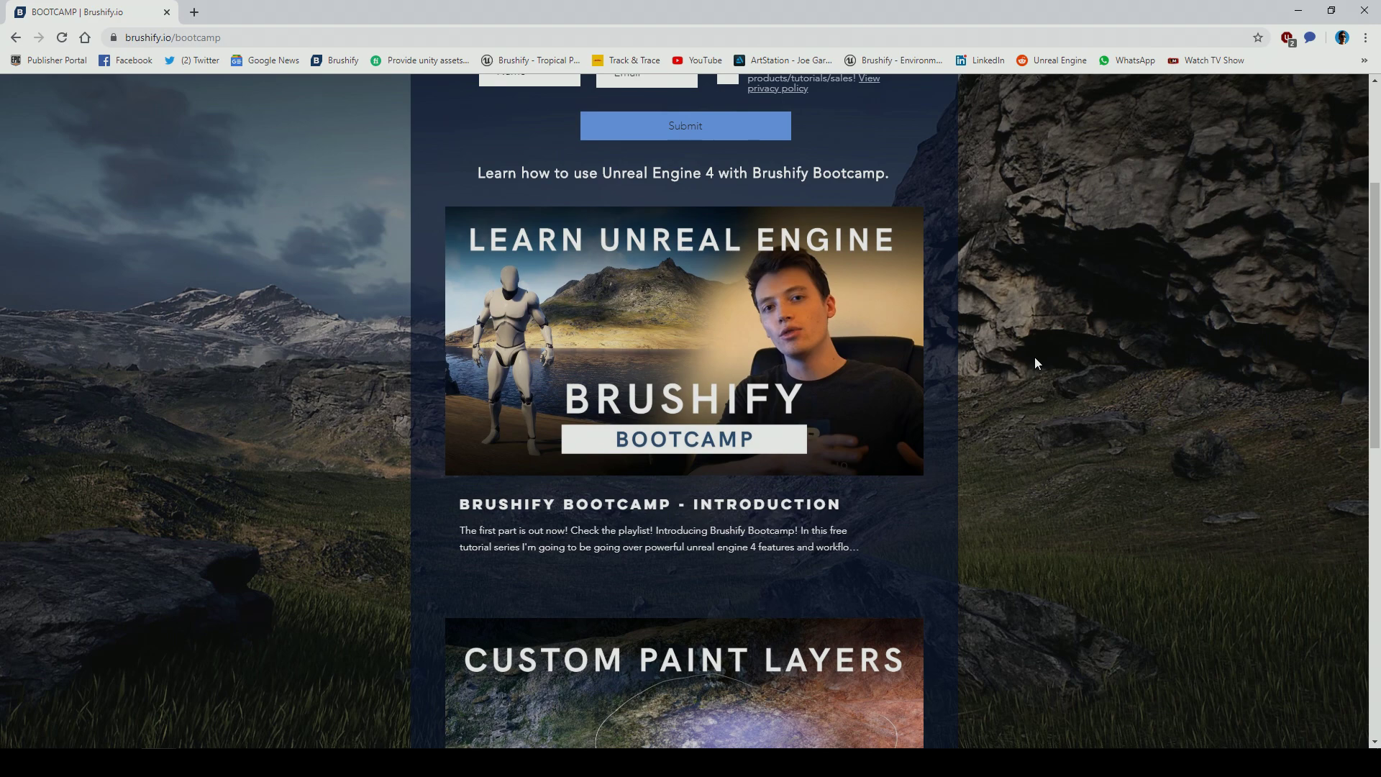
scroll(1034, 357, "down", 8)
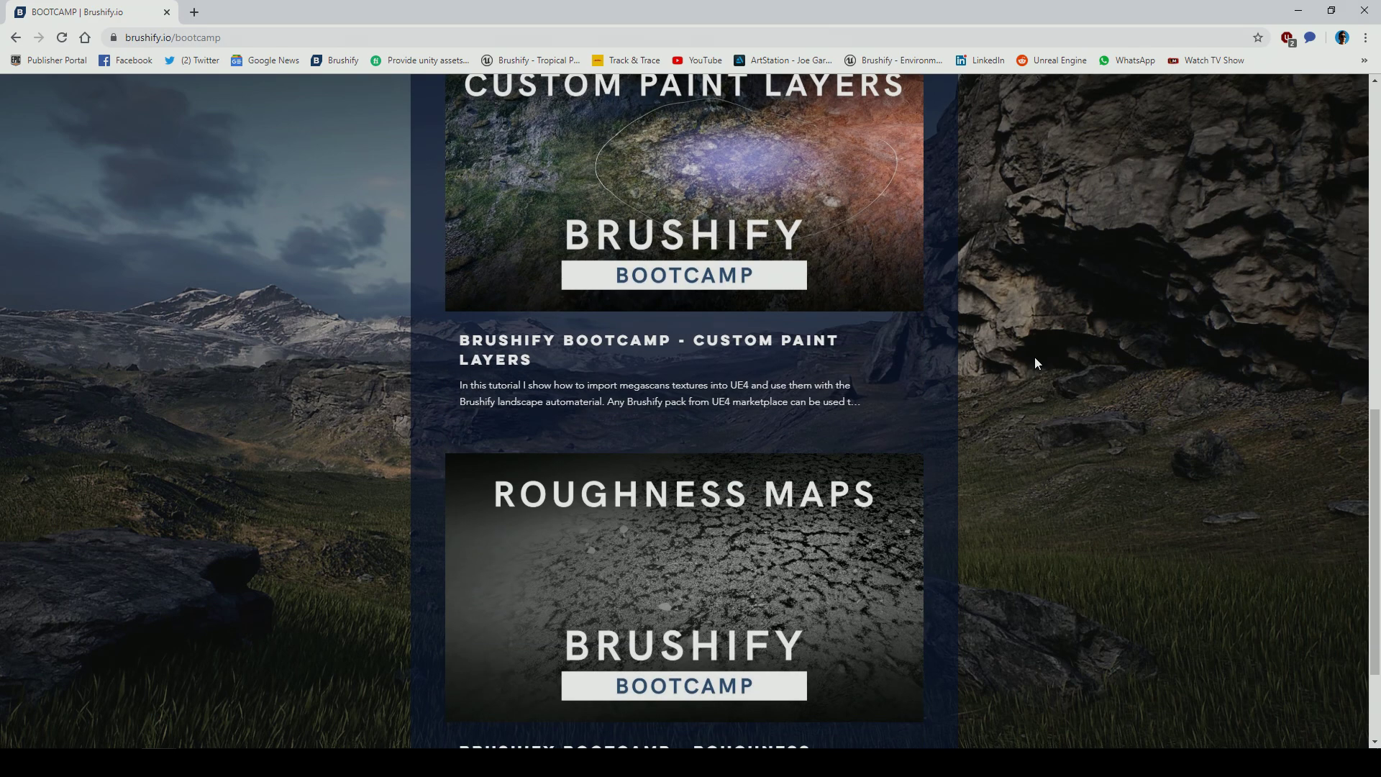
scroll(1035, 361, "up", 9)
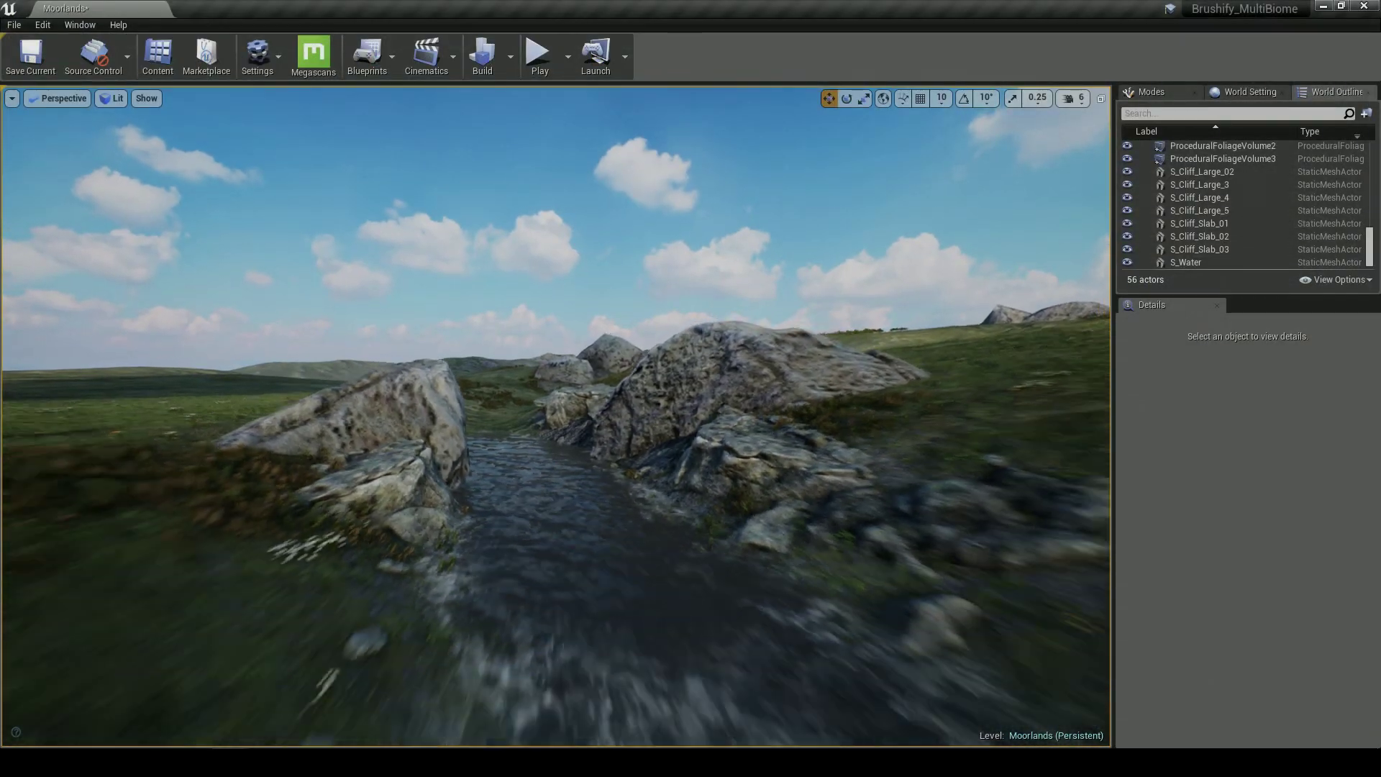
right_click_drag(558, 509, 567, 512)
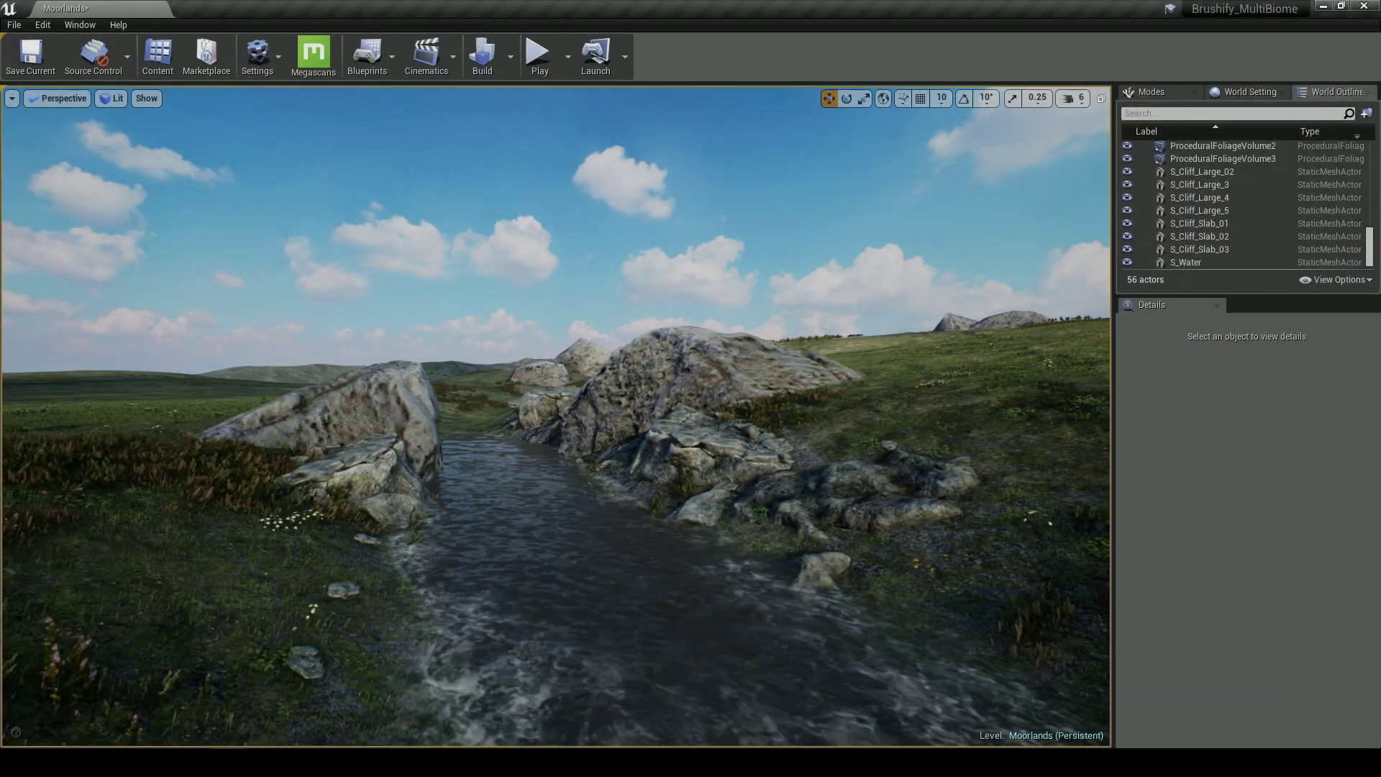